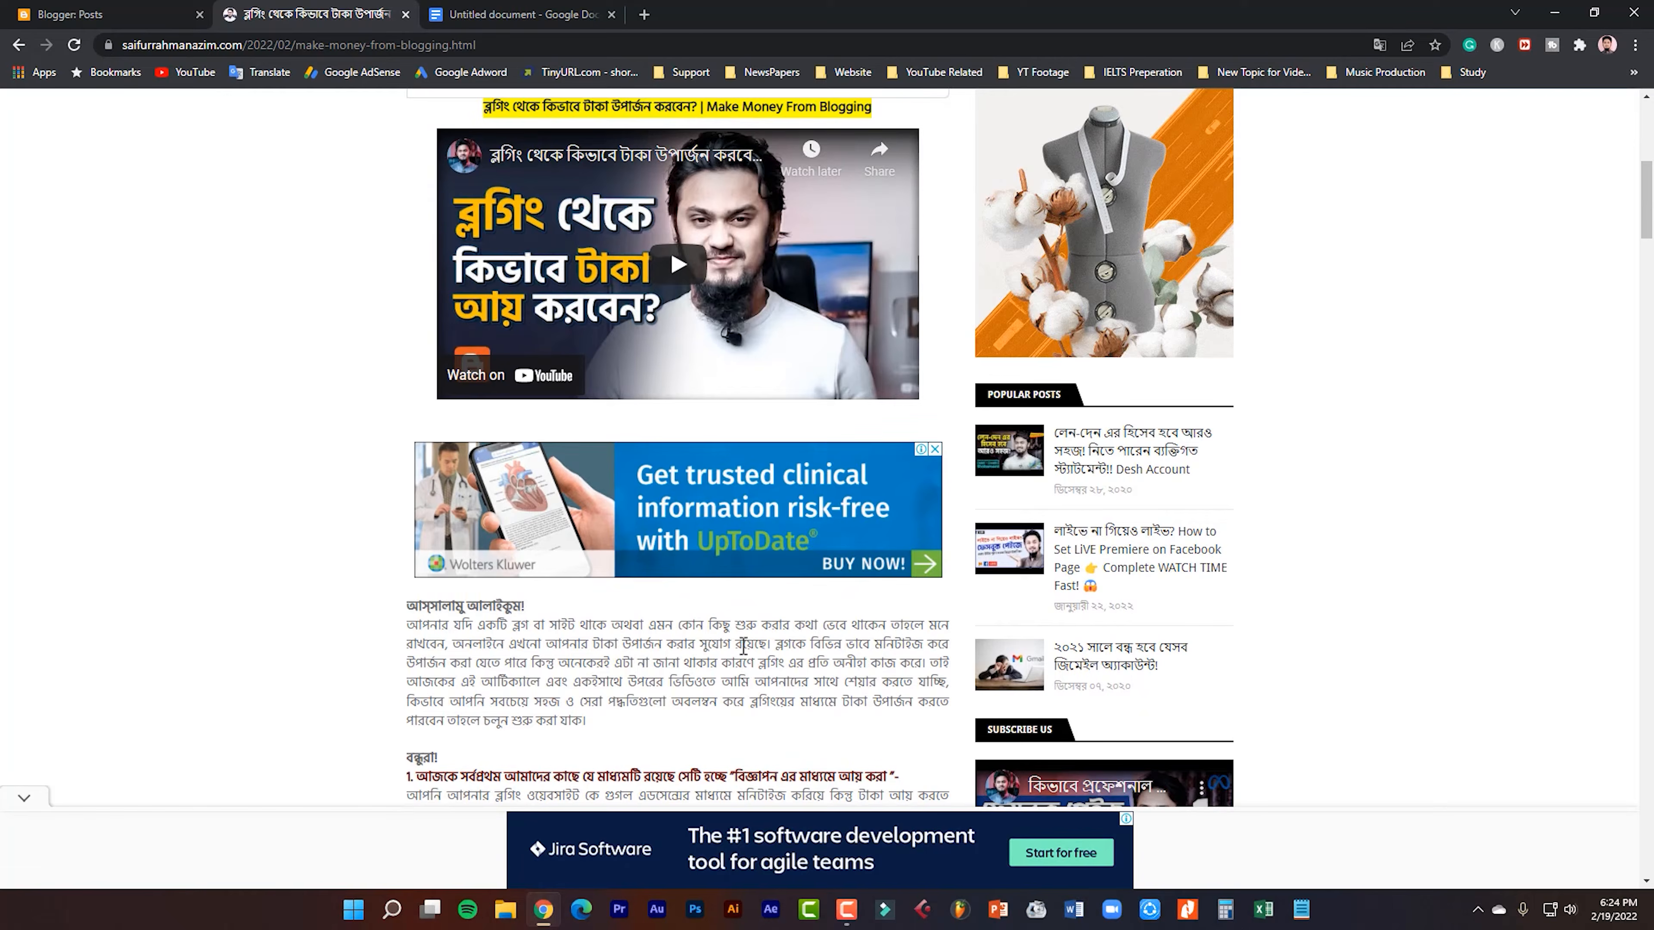
Examine the published "Make Money From Blogging" article, including its title, embedded video, intro text, numbered sections and ad placements.
{"action": "left_click_drag", "start_coordinate": [496, 630], "coordinate": [619, 724]}
{"action": "left_click", "coordinate": [619, 724]}
{"action": "left_click_drag", "start_coordinate": [409, 613], "coordinate": [677, 711]}
{"action": "left_click", "coordinate": [676, 711]}
{"action": "scroll", "coordinate": [677, 716], "scroll_direction": "up", "scroll_amount": 10}
{"action": "scroll", "coordinate": [677, 719], "scroll_direction": "up", "scroll_amount": 1}
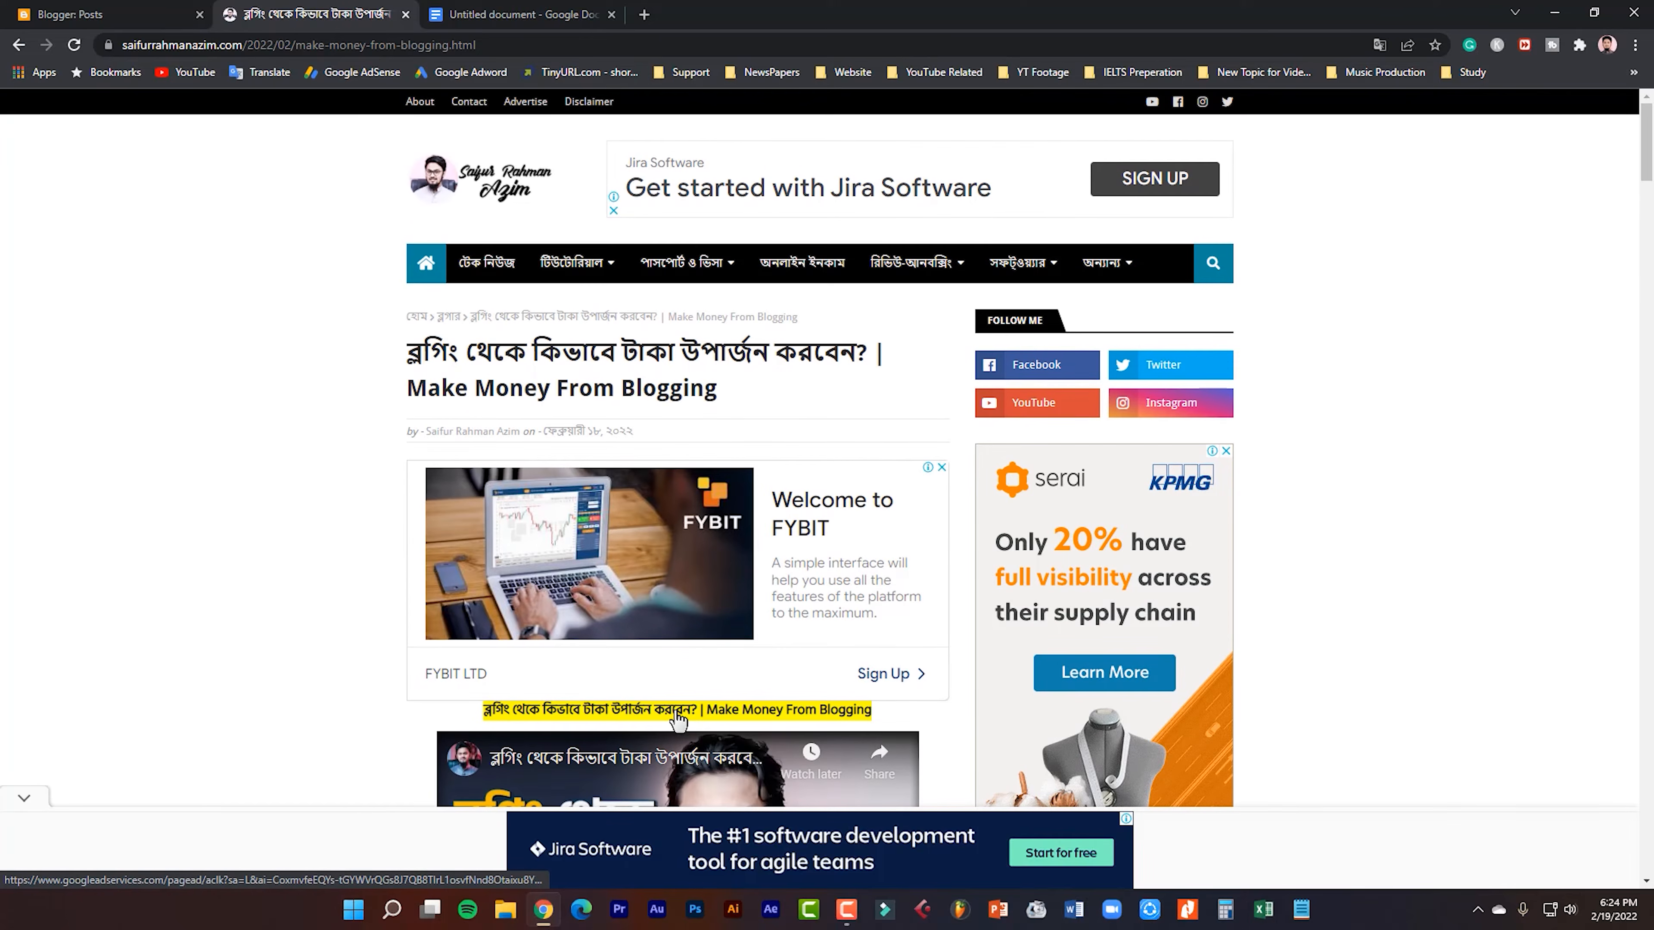
{"action": "scroll", "coordinate": [645, 681], "scroll_direction": "down", "scroll_amount": 10}
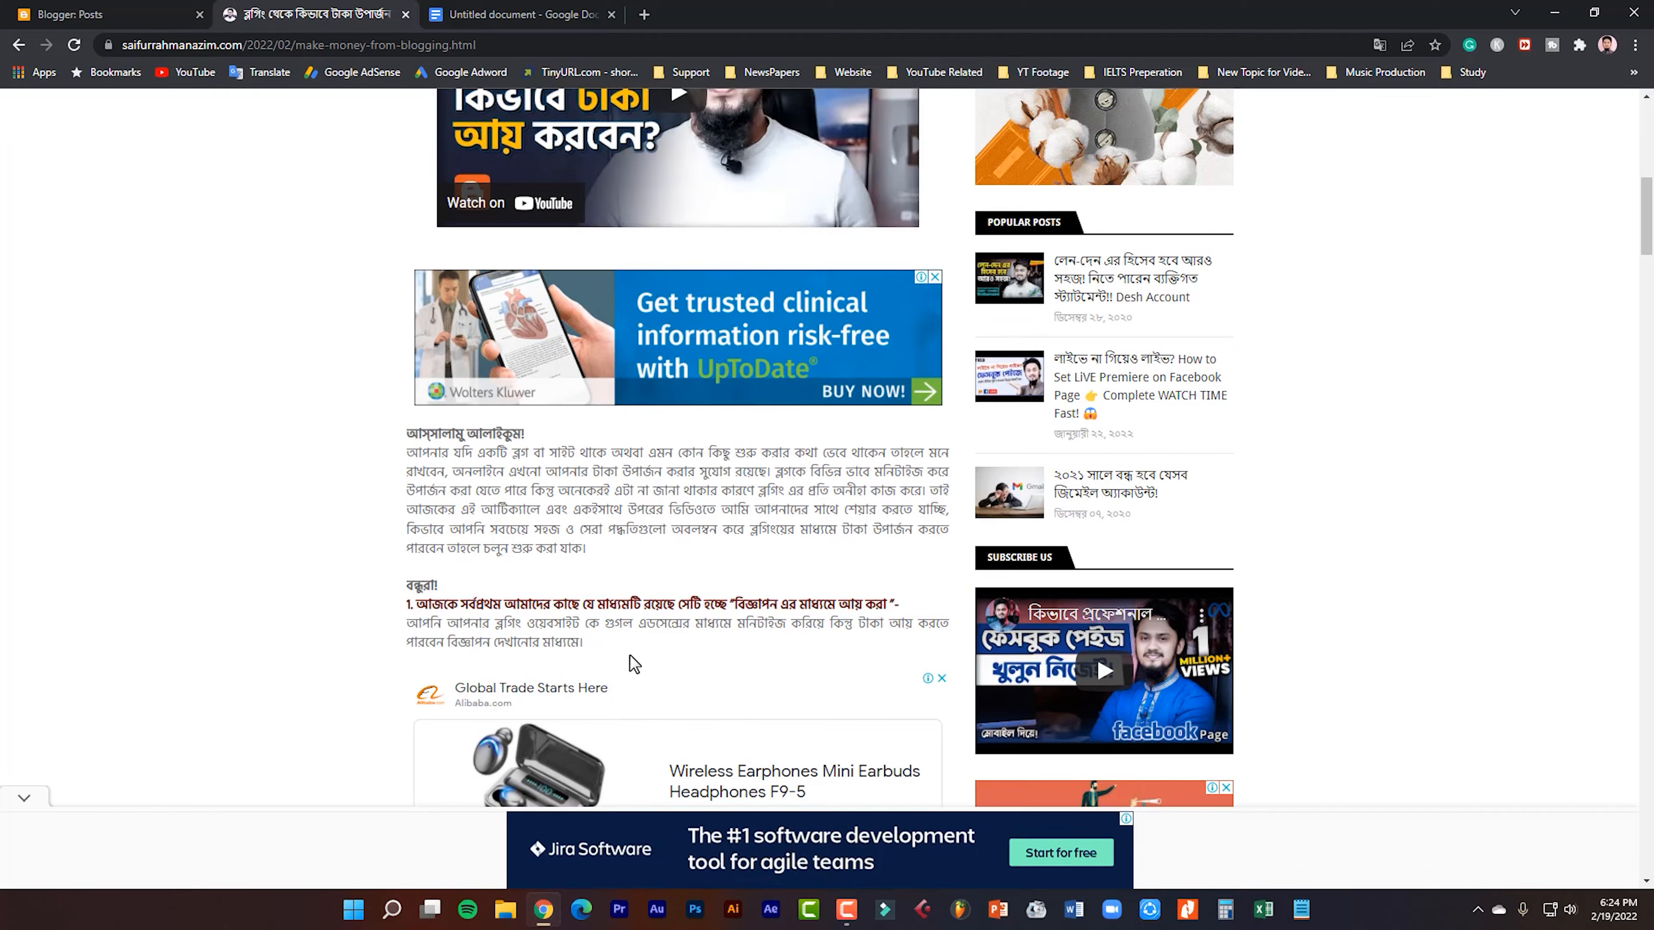
{"action": "scroll", "coordinate": [631, 654], "scroll_direction": "down", "scroll_amount": 9}
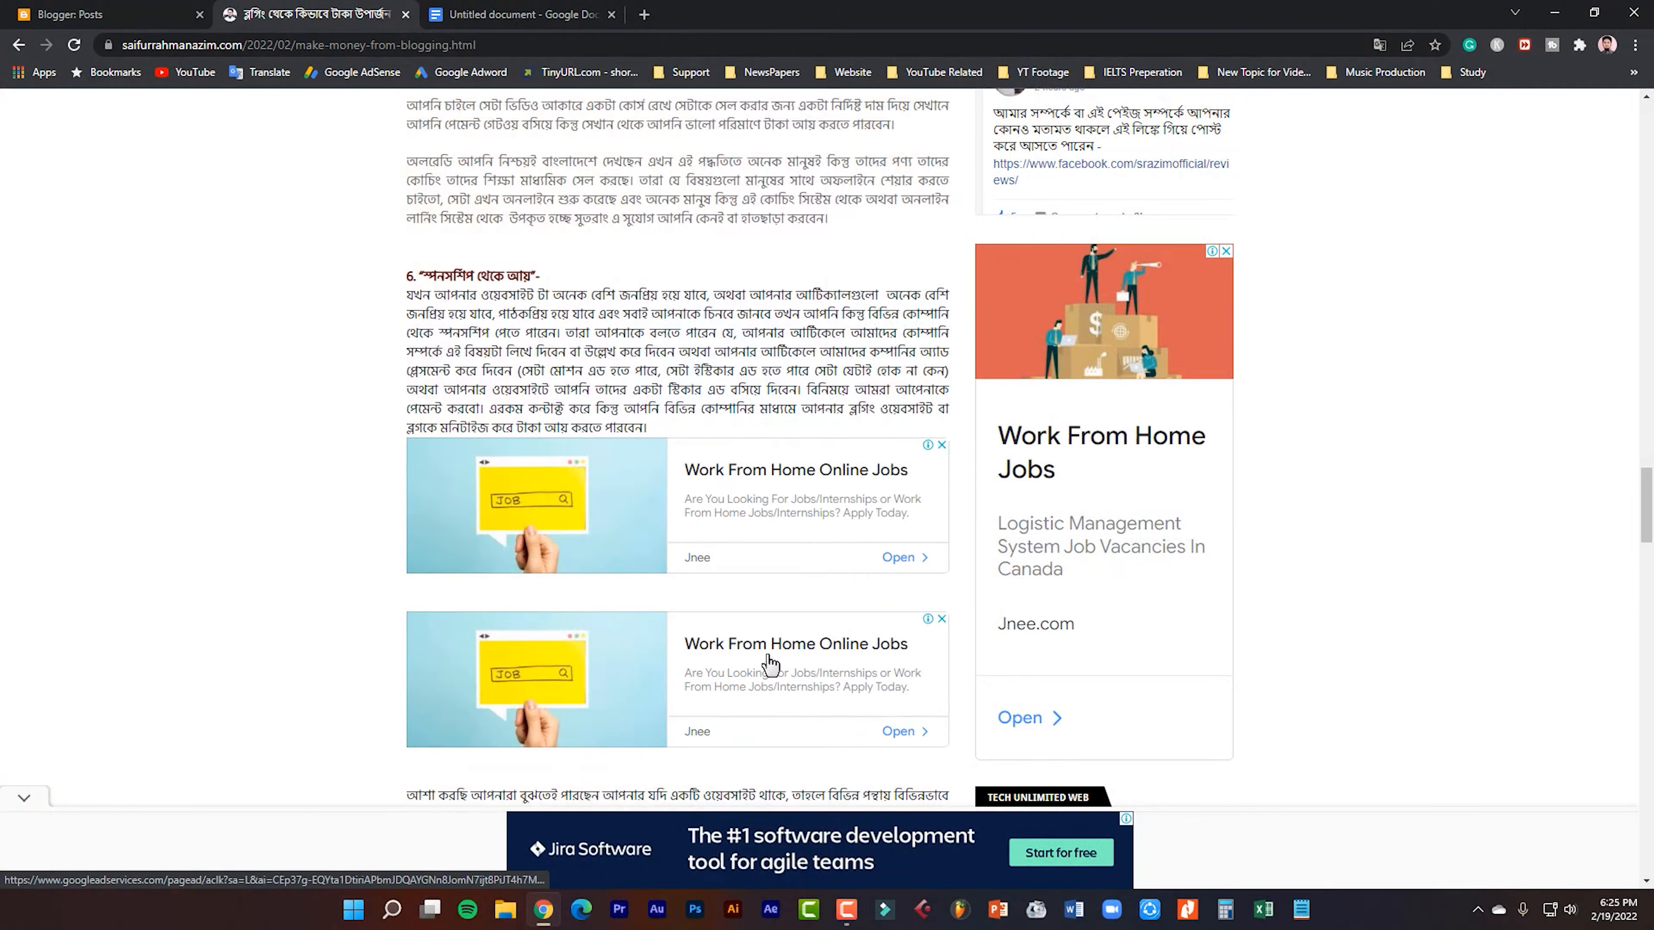
{"action": "scroll", "coordinate": [770, 663], "scroll_direction": "down", "scroll_amount": 10}
{"action": "scroll", "coordinate": [770, 663], "scroll_direction": "down", "scroll_amount": 9}
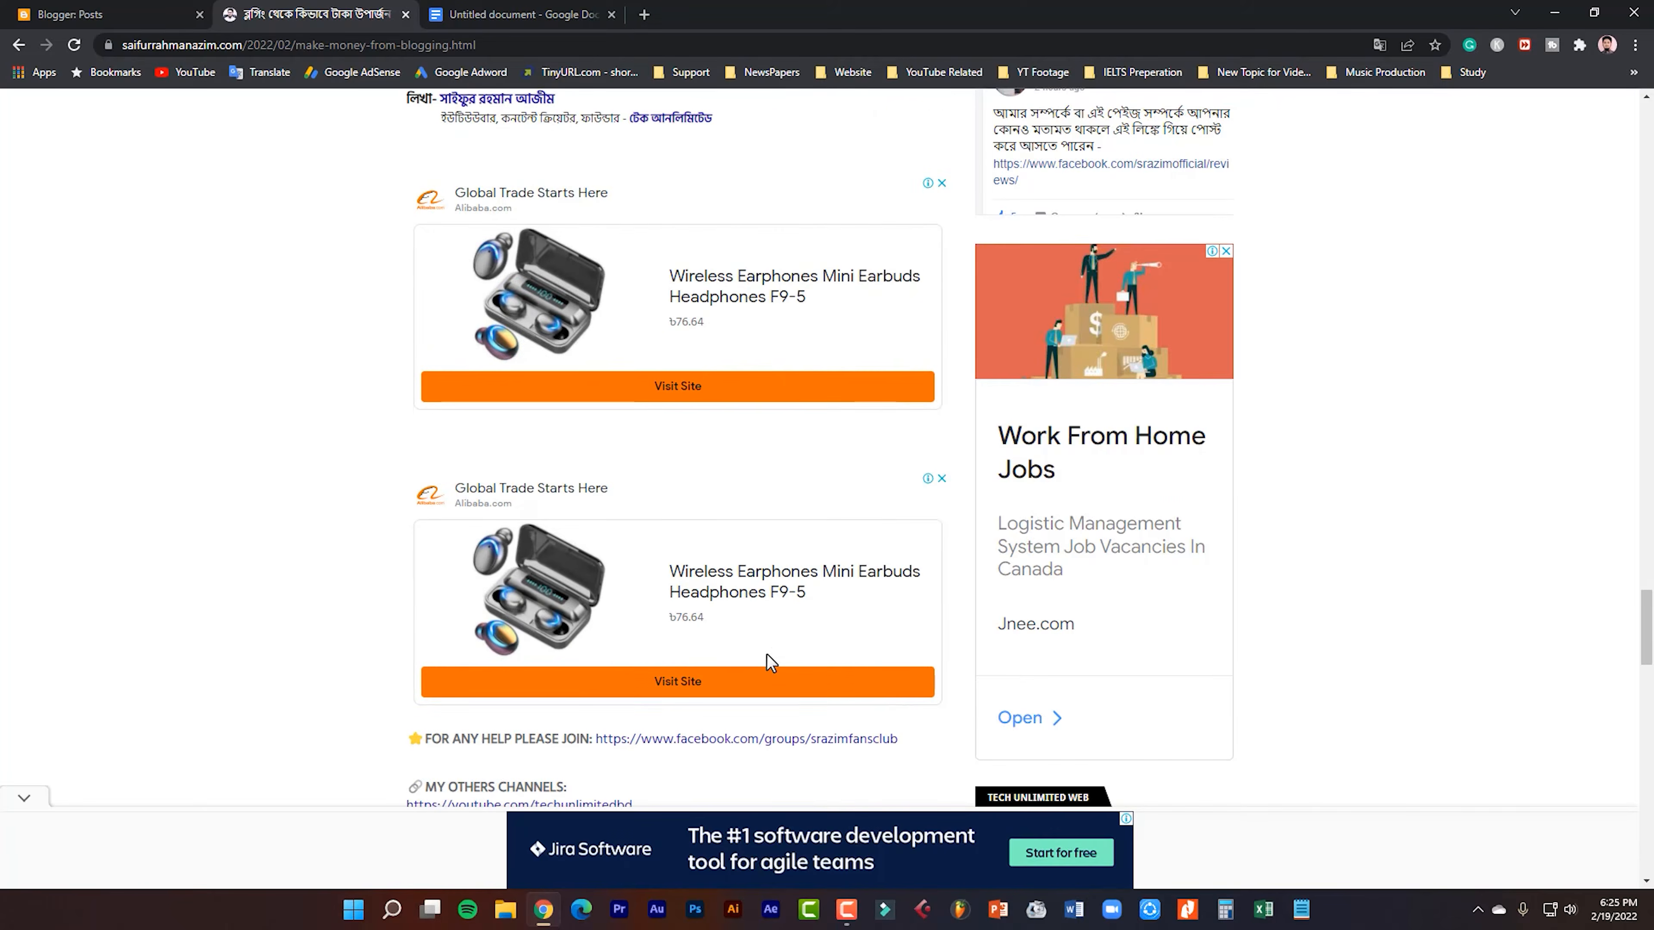
{"action": "scroll", "coordinate": [712, 657], "scroll_direction": "up", "scroll_amount": 10}
{"action": "scroll", "coordinate": [680, 644], "scroll_direction": "up", "scroll_amount": 20}
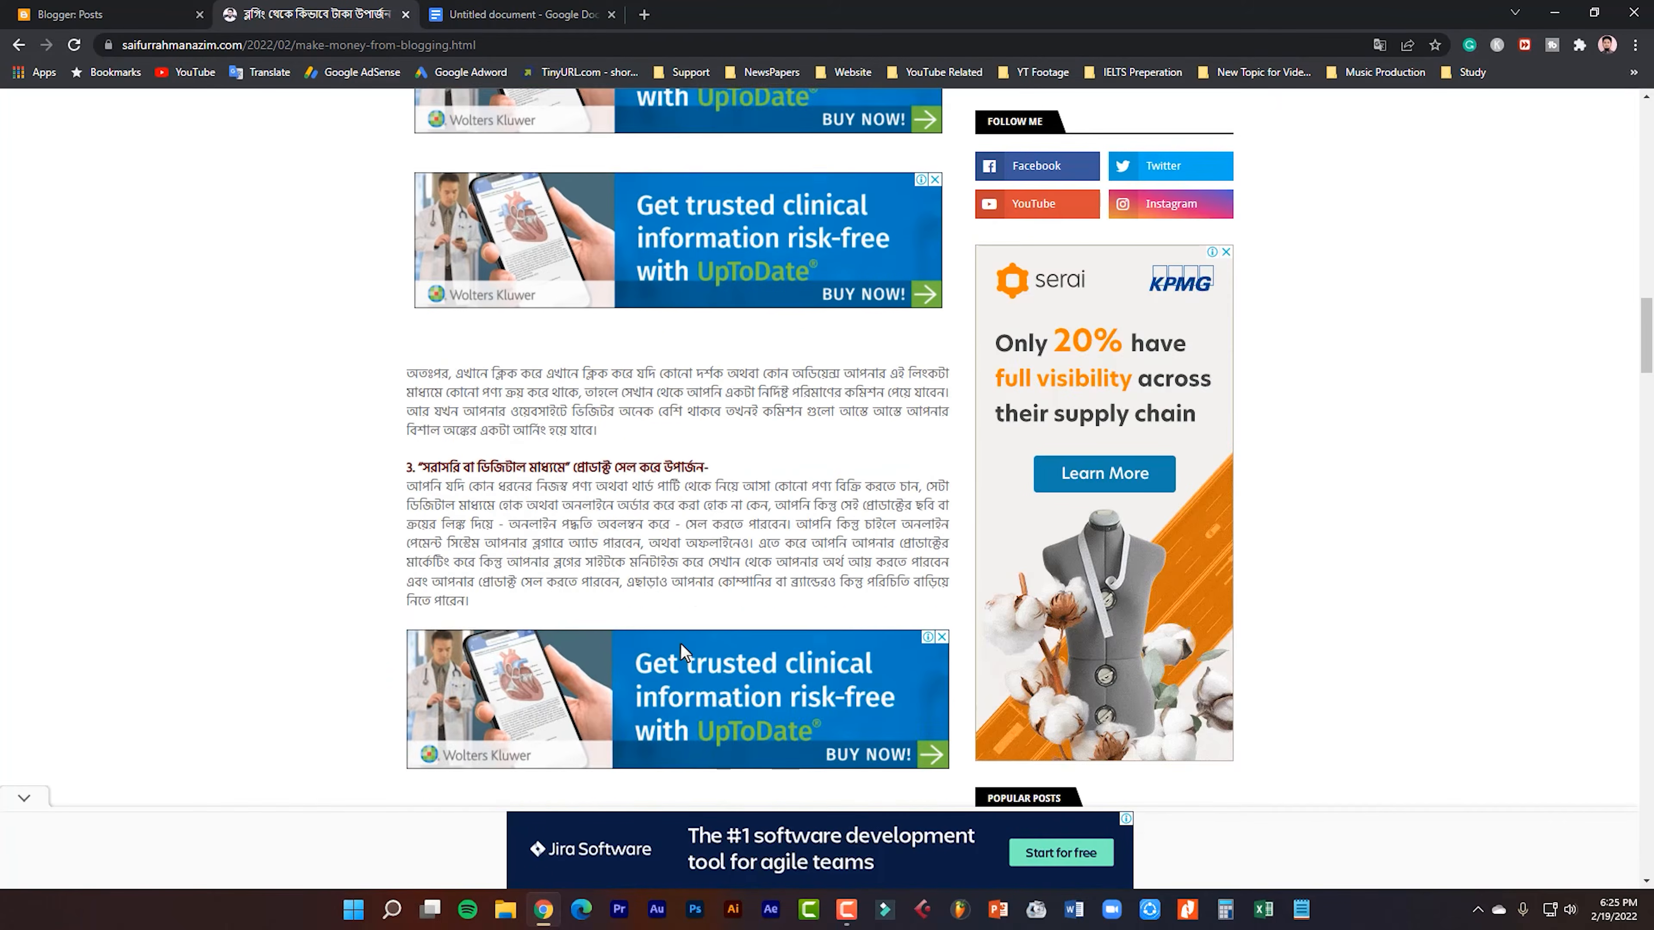
{"action": "scroll", "coordinate": [681, 645], "scroll_direction": "up", "scroll_amount": 4}
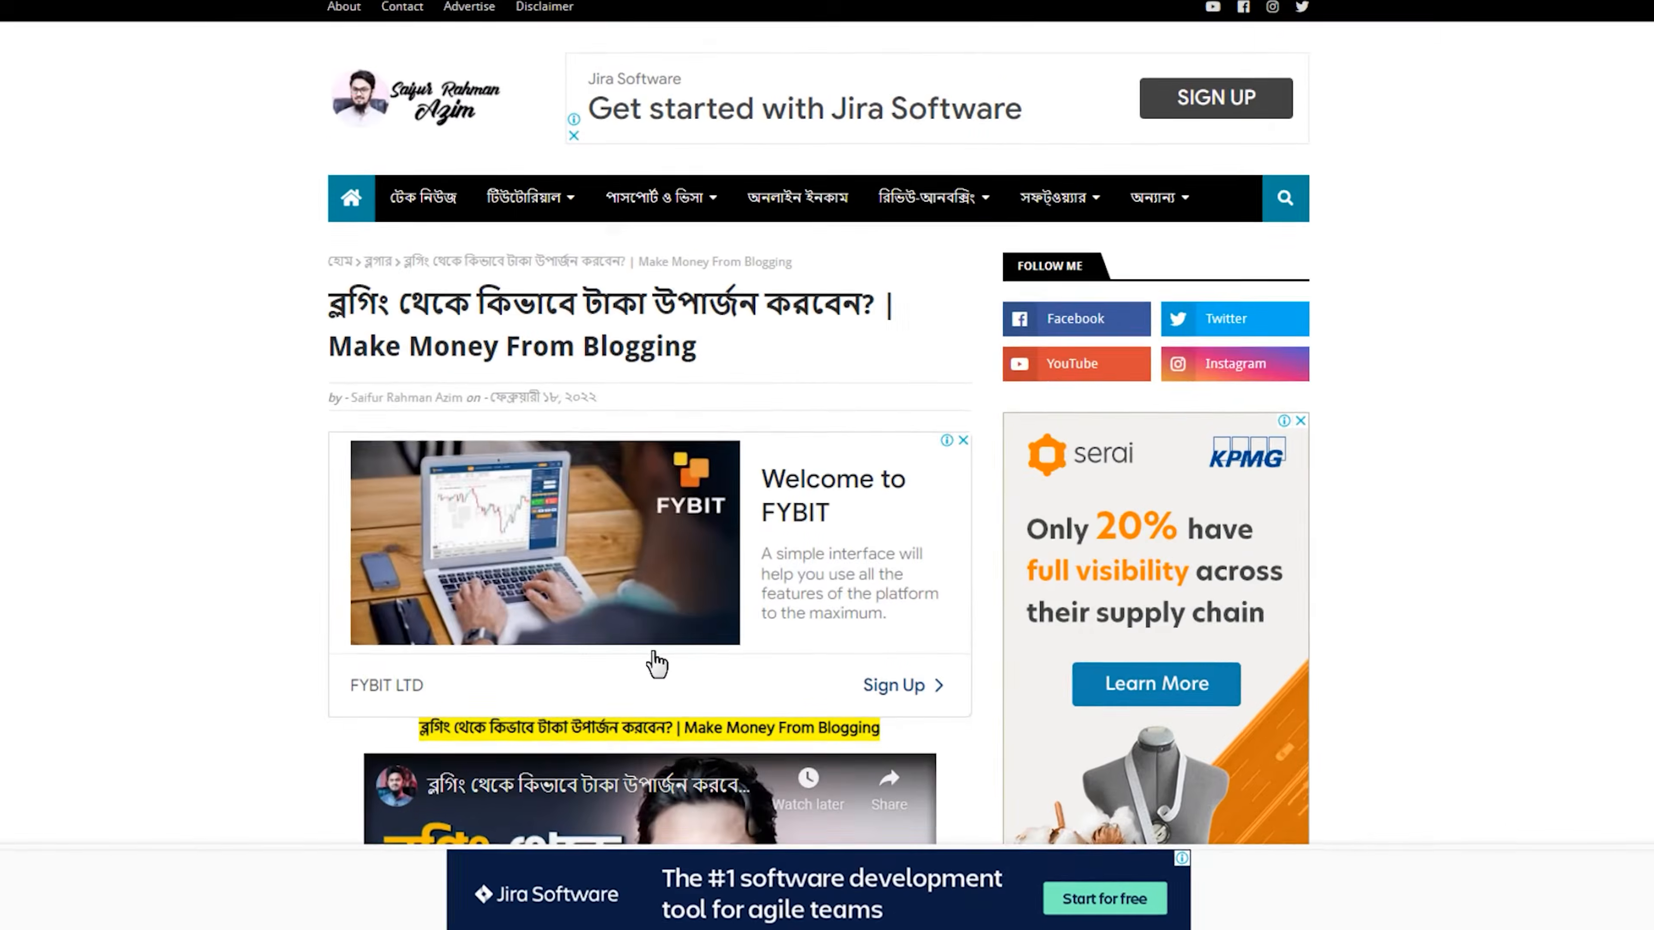
{"action": "scroll", "coordinate": [722, 687], "scroll_direction": "down", "scroll_amount": 4}
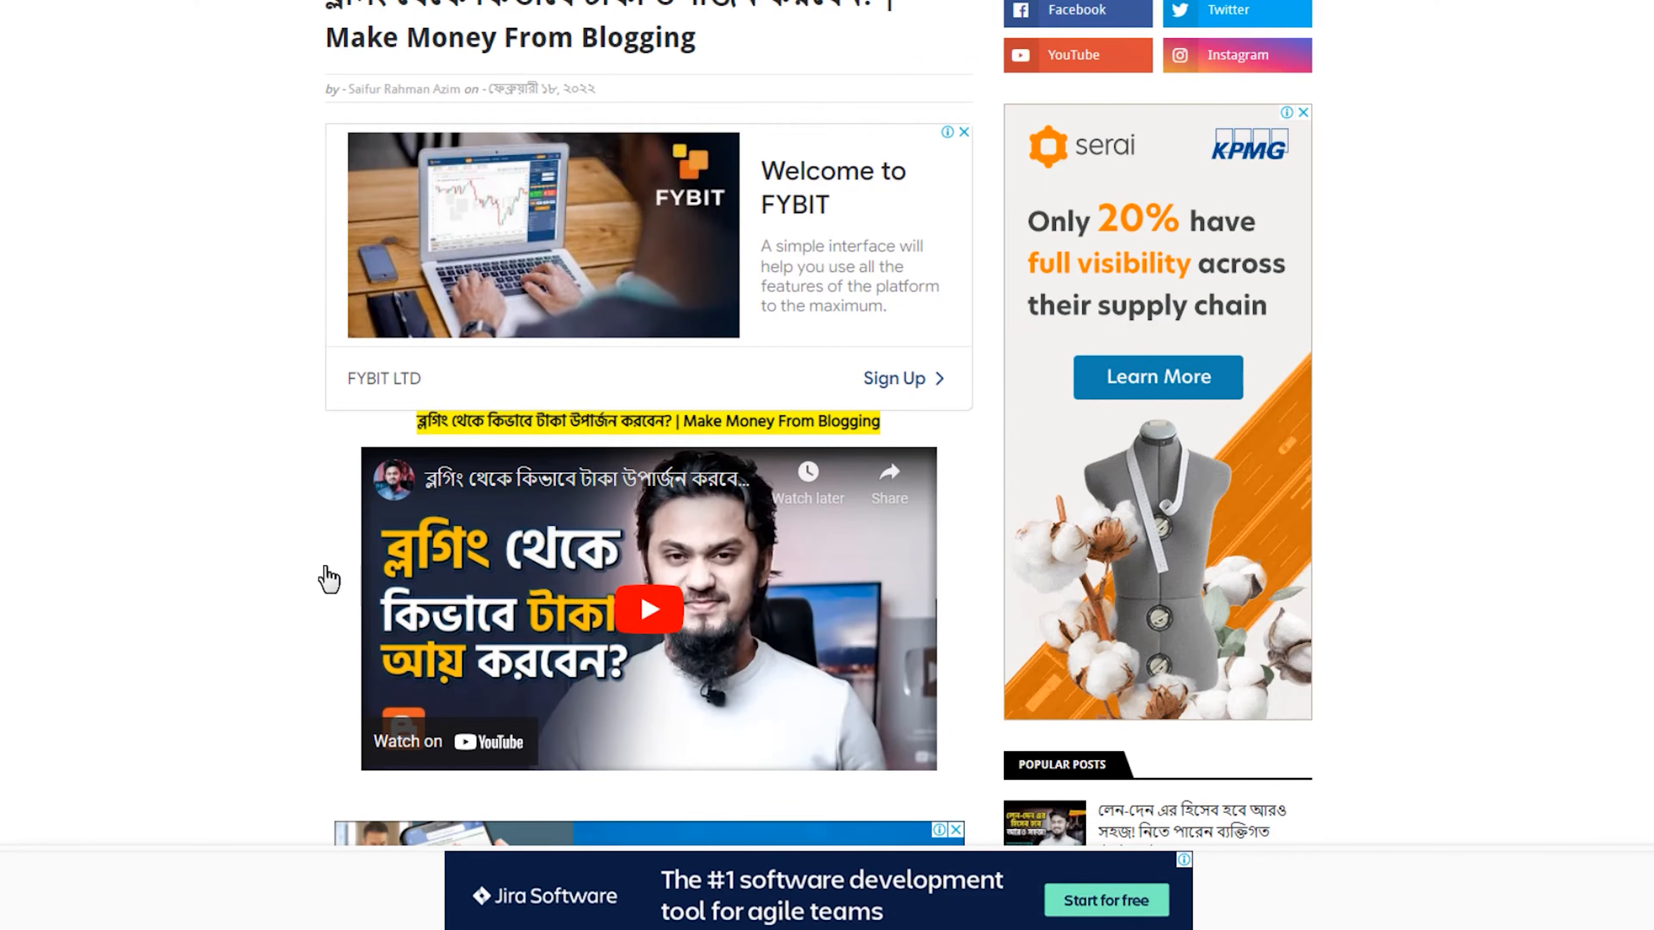
{"action": "scroll", "coordinate": [295, 561], "scroll_direction": "down", "scroll_amount": 3}
{"action": "scroll", "coordinate": [297, 563], "scroll_direction": "down", "scroll_amount": 5}
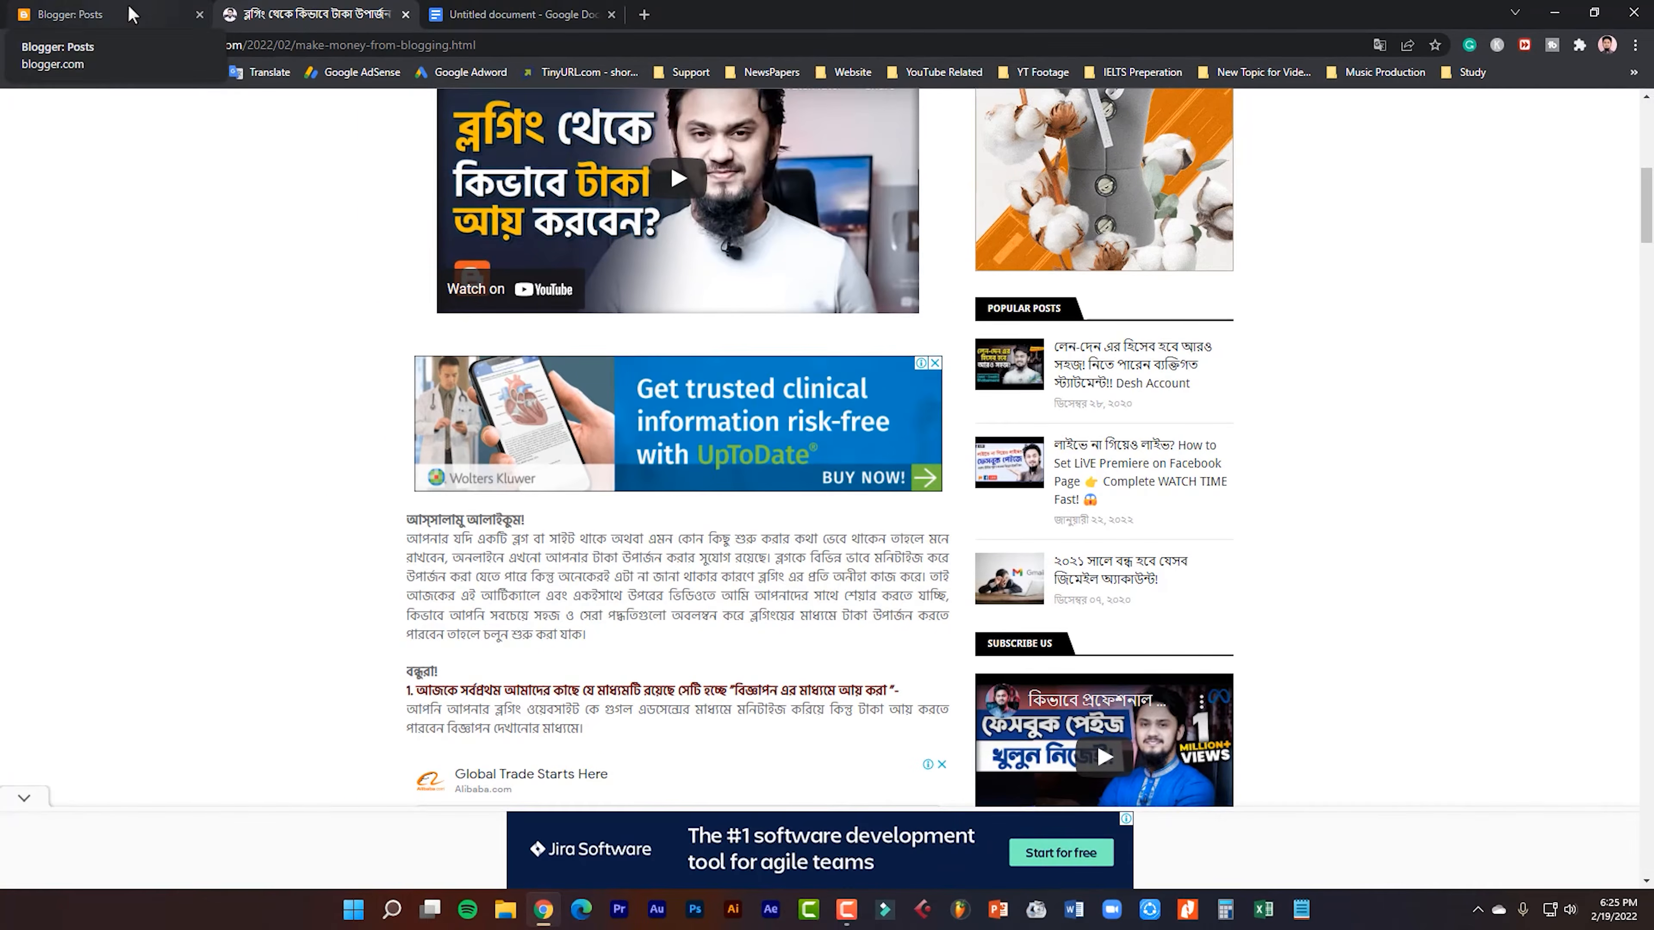
{"action": "scroll", "coordinate": [172, 226], "scroll_direction": "up", "scroll_amount": 5}
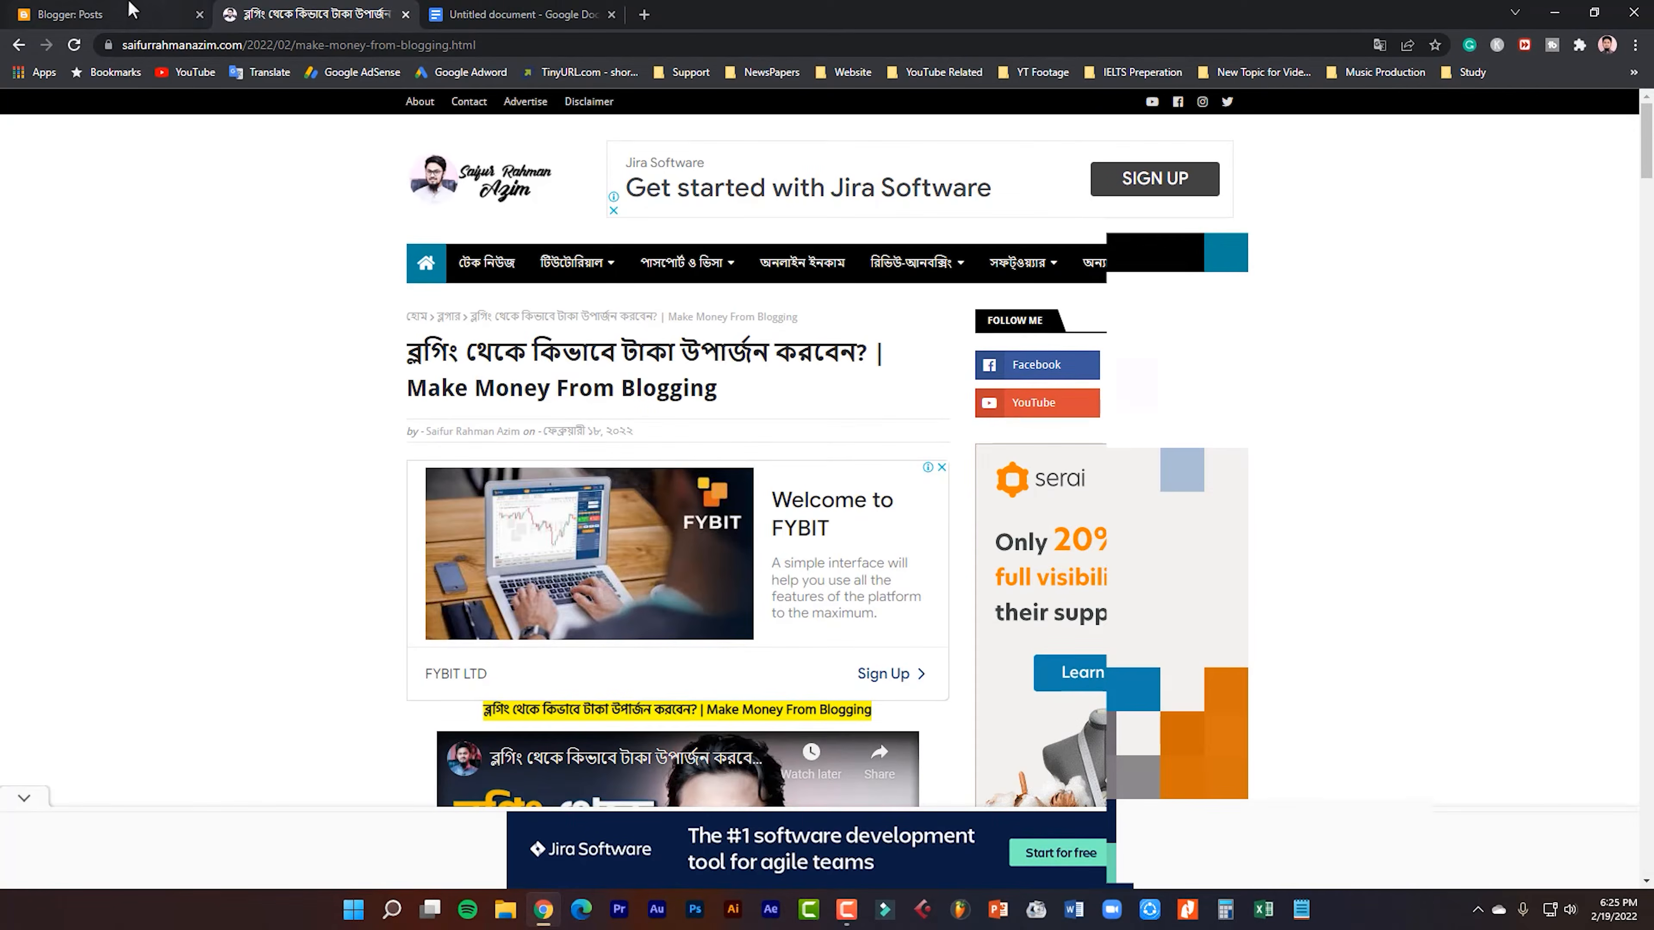
Switch to Blogger and create a new post, with its title field ready for input.
{"action": "left_click", "coordinate": [134, 14]}
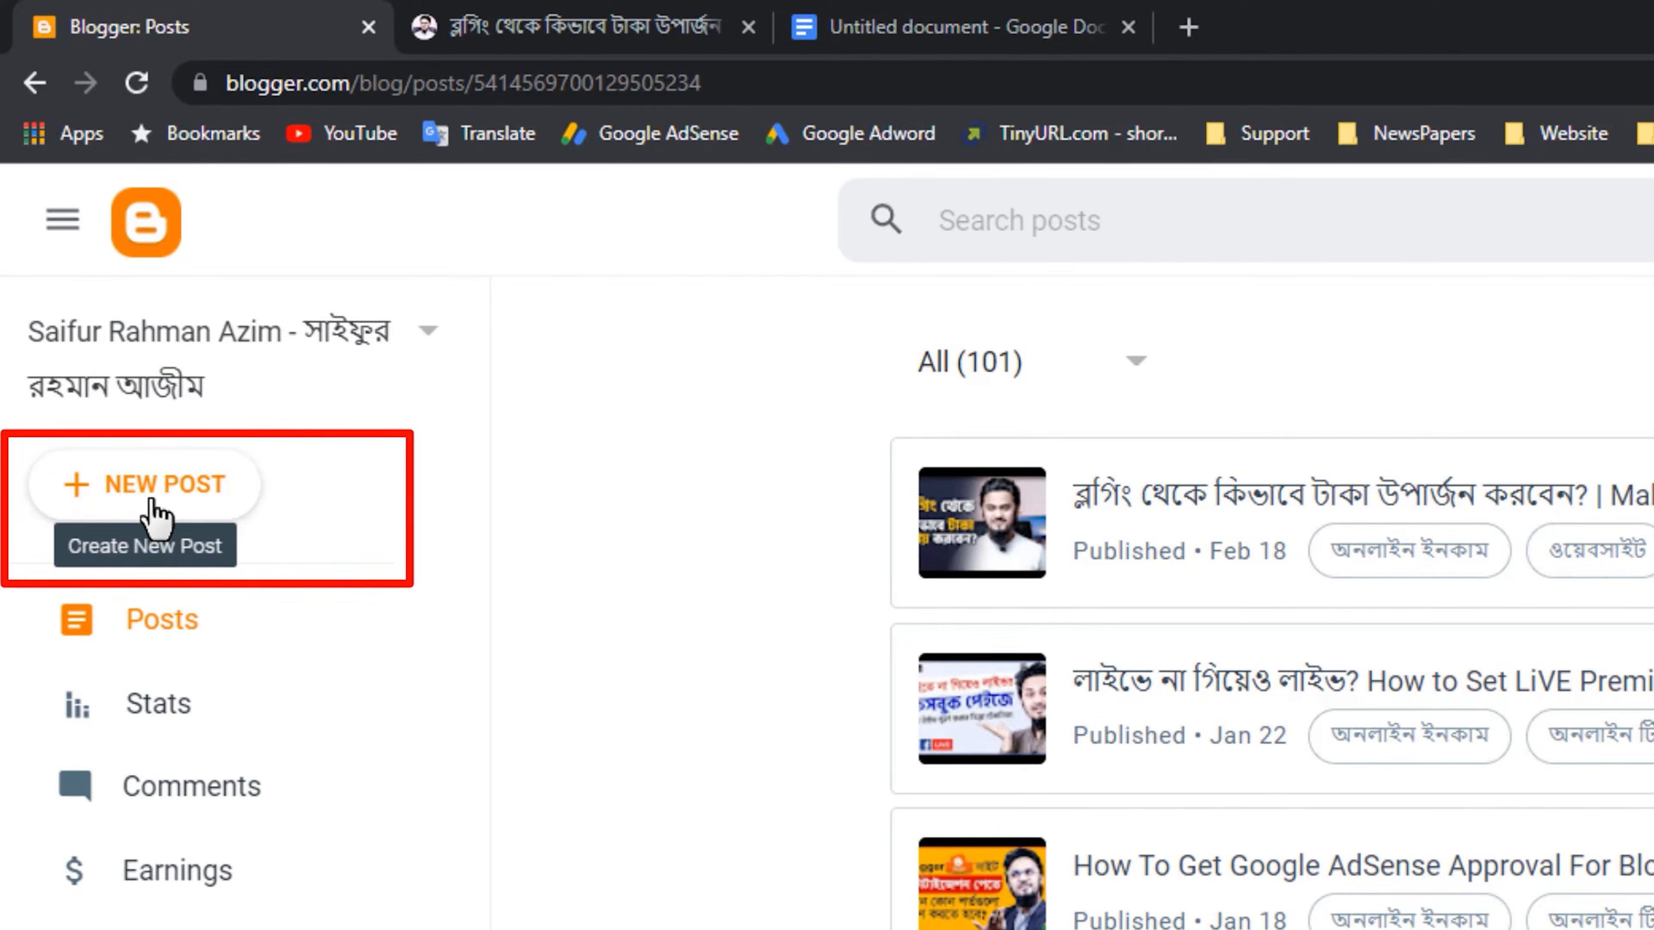
{"action": "left_click", "coordinate": [151, 501]}
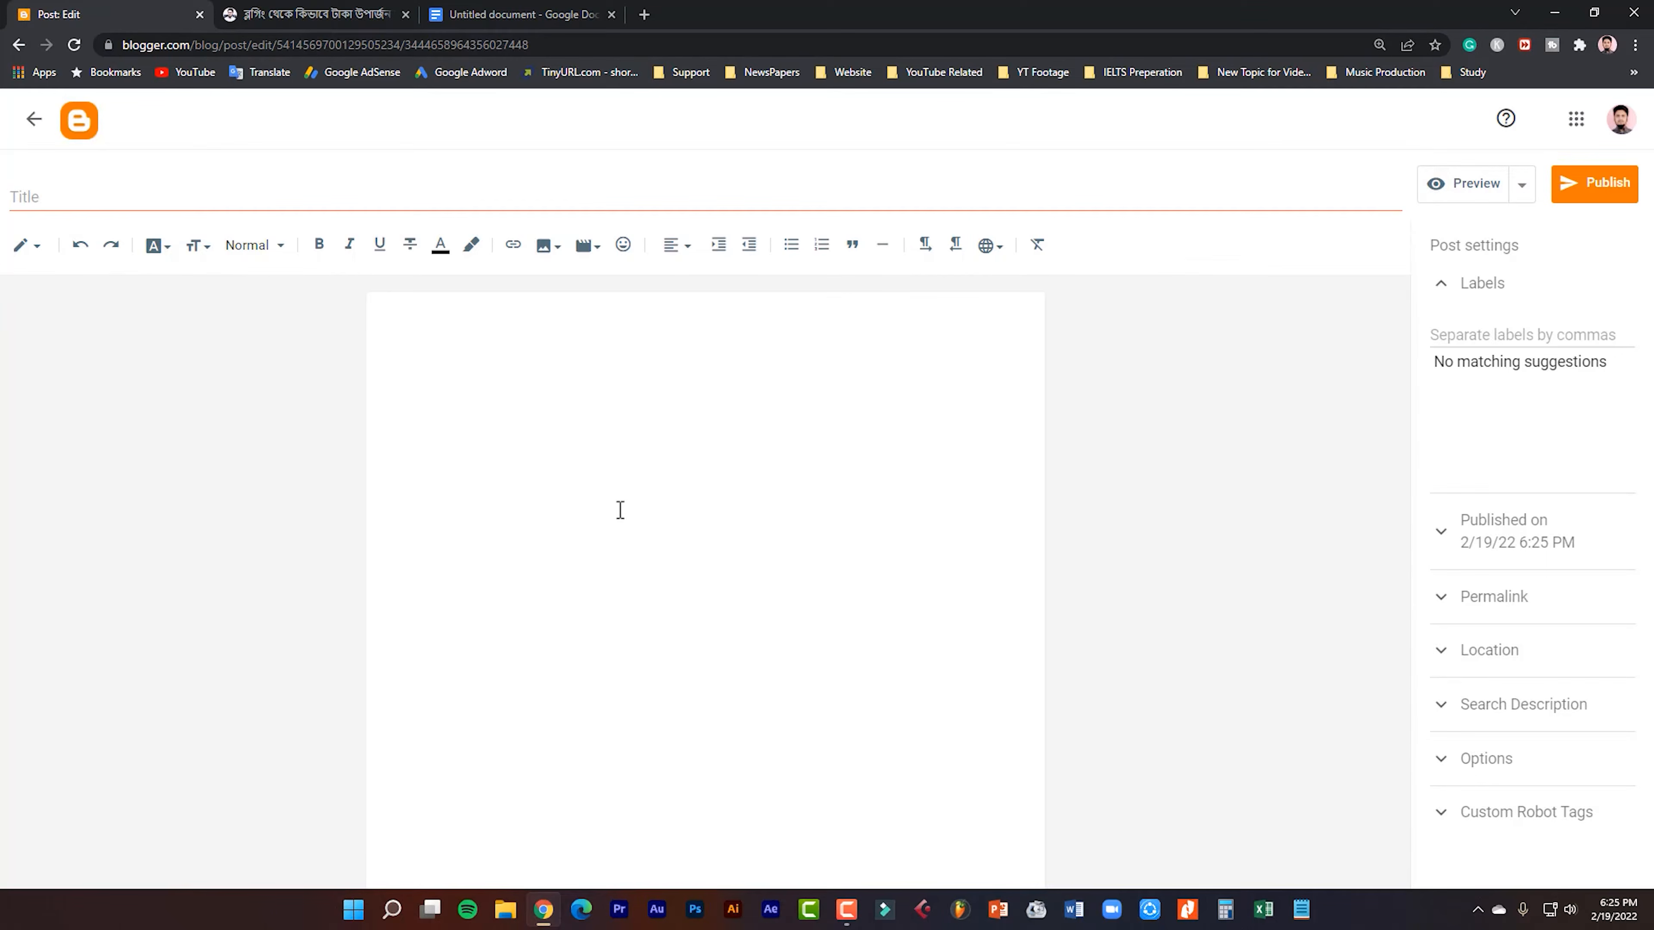
{"action": "left_click", "coordinate": [91, 199]}
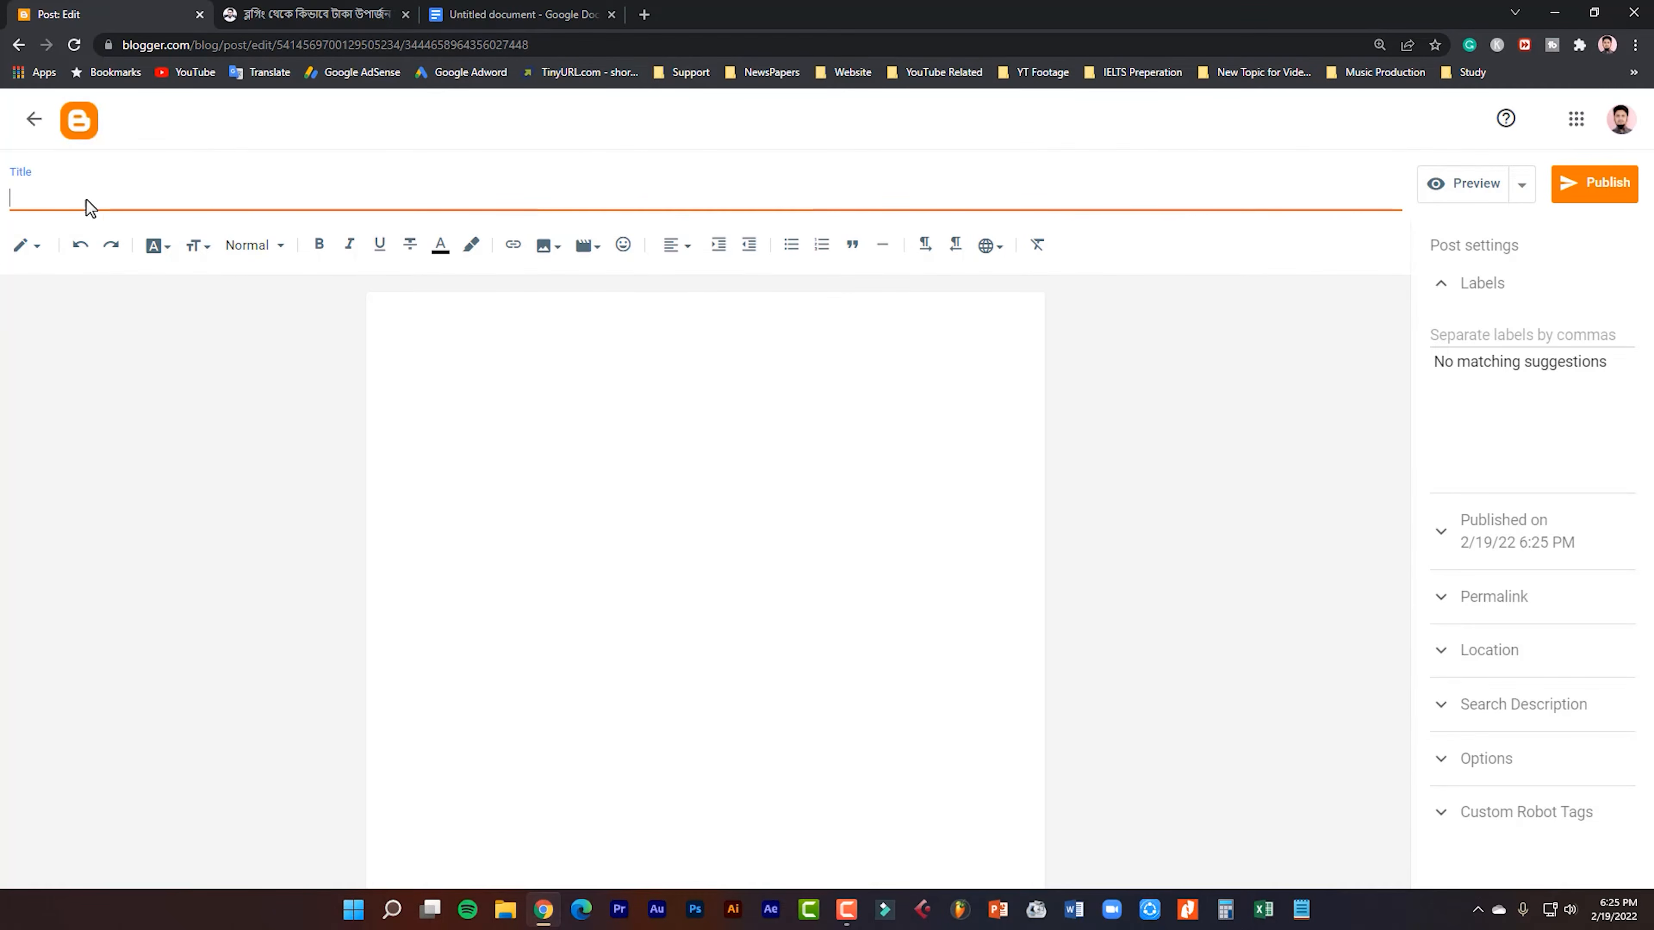
Review the Bengali and English parts of the published article's title as the model for the new post.
{"action": "left_click", "coordinate": [280, 12]}
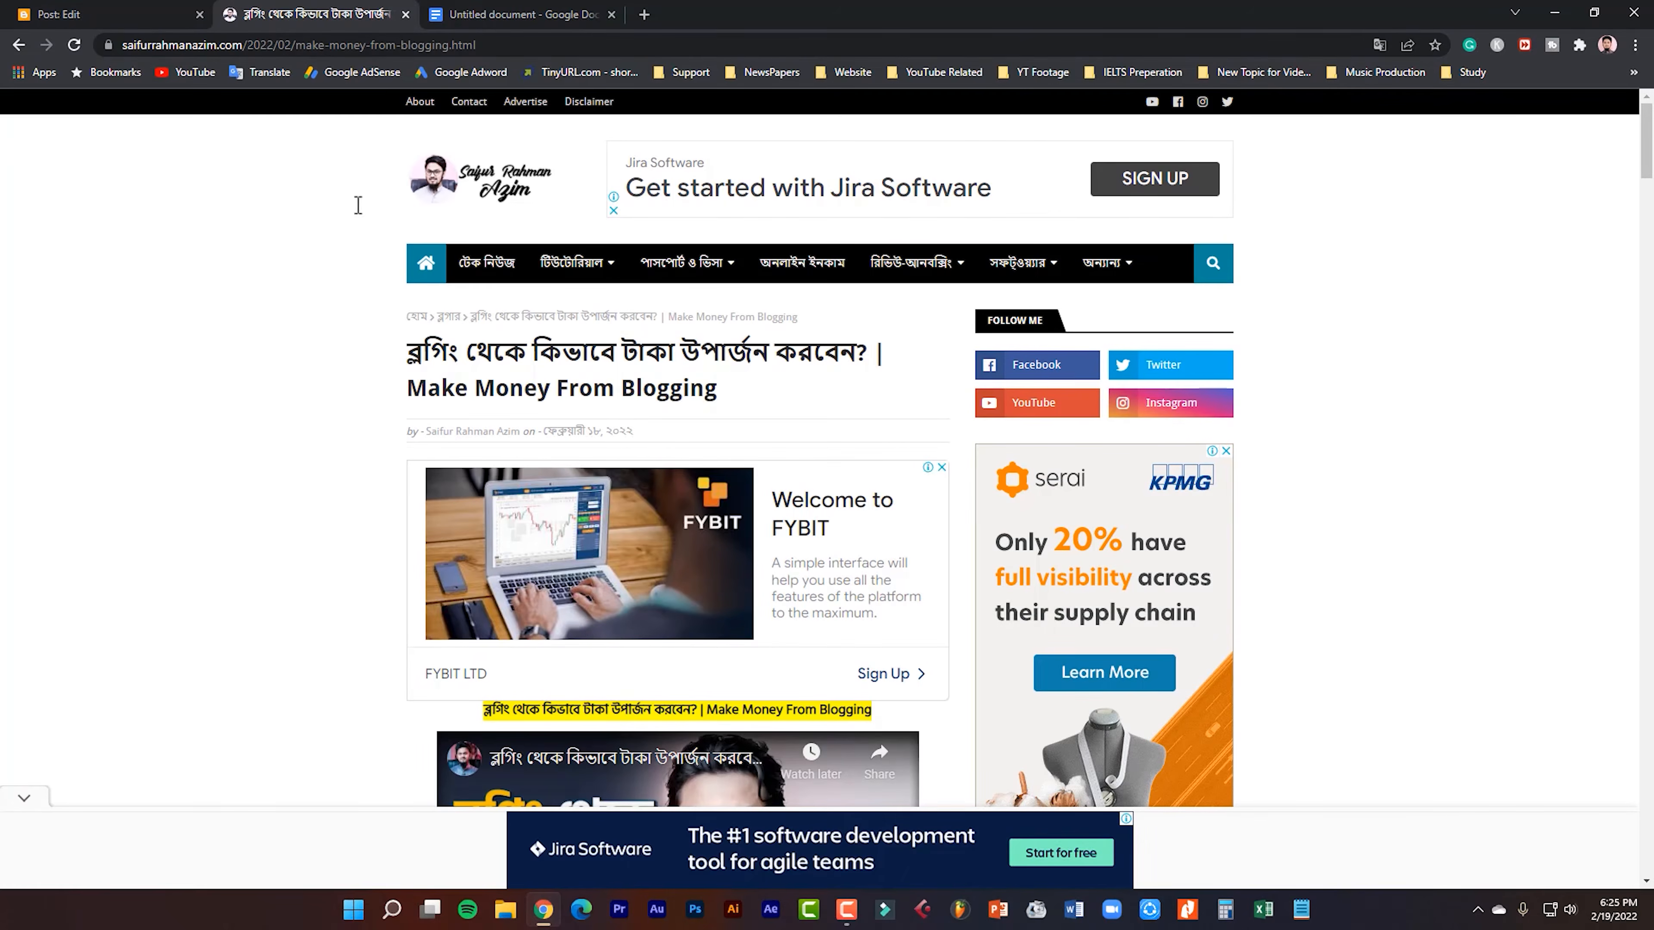
{"action": "left_click_drag", "start_coordinate": [412, 357], "coordinate": [663, 351]}
{"action": "left_click_drag", "start_coordinate": [579, 532], "coordinate": [771, 554]}
{"action": "left_click", "coordinate": [771, 554]}
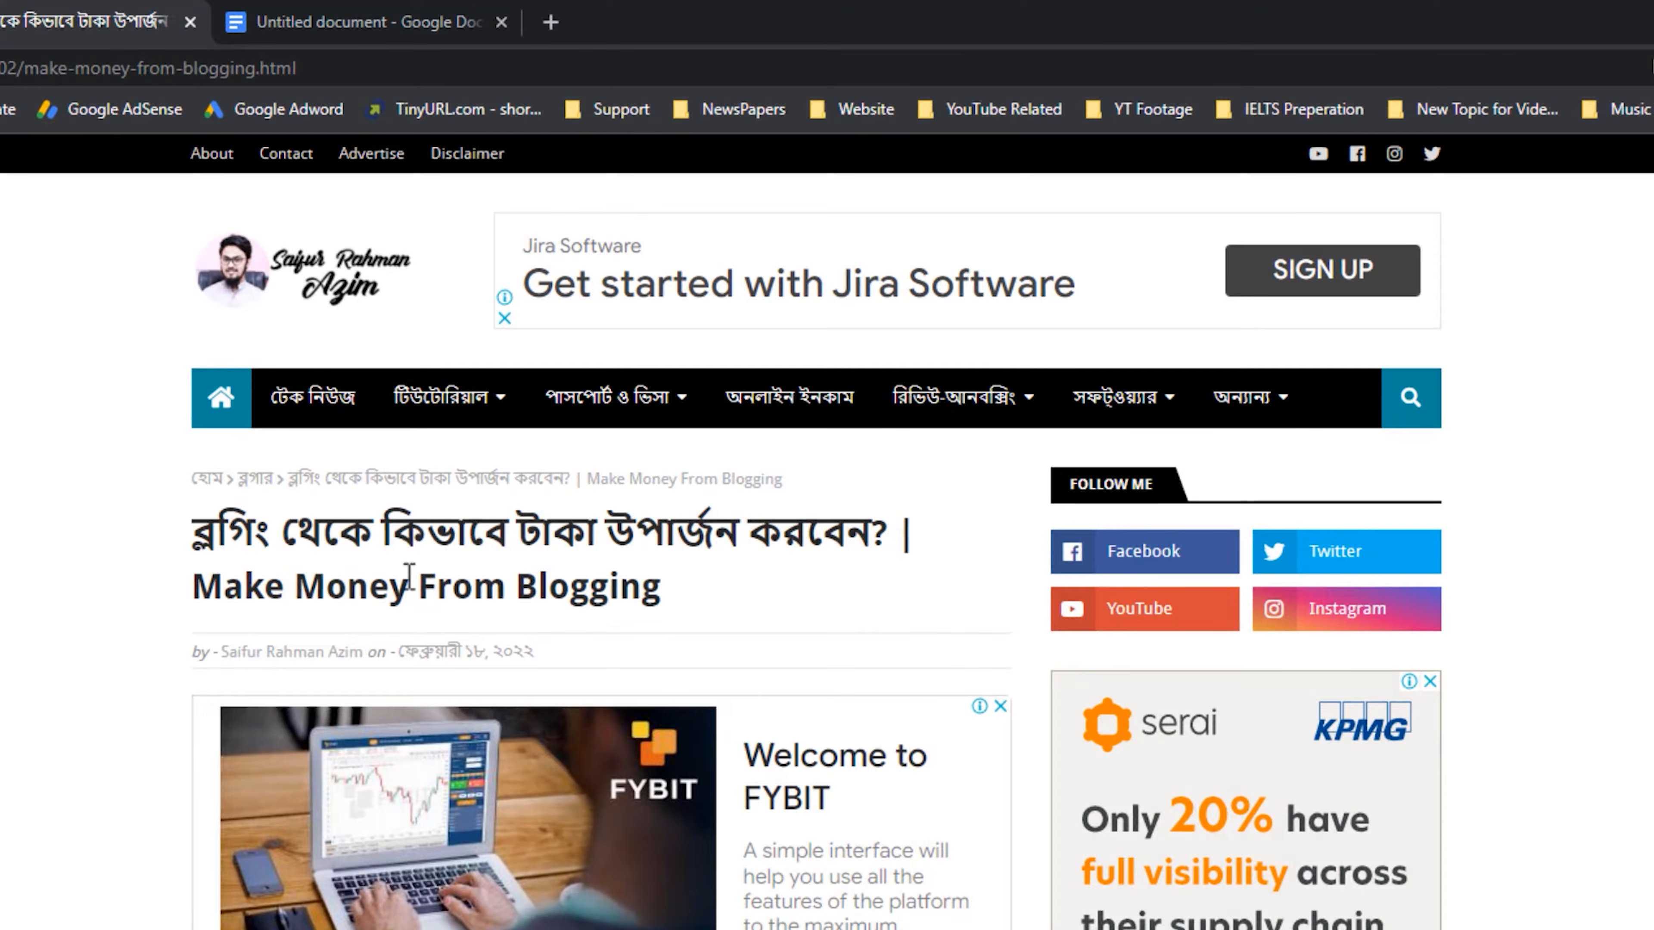
{"action": "left_click_drag", "start_coordinate": [223, 584], "coordinate": [652, 582]}
{"action": "left_click", "coordinate": [713, 614]}
{"action": "left_click", "coordinate": [61, 12]}
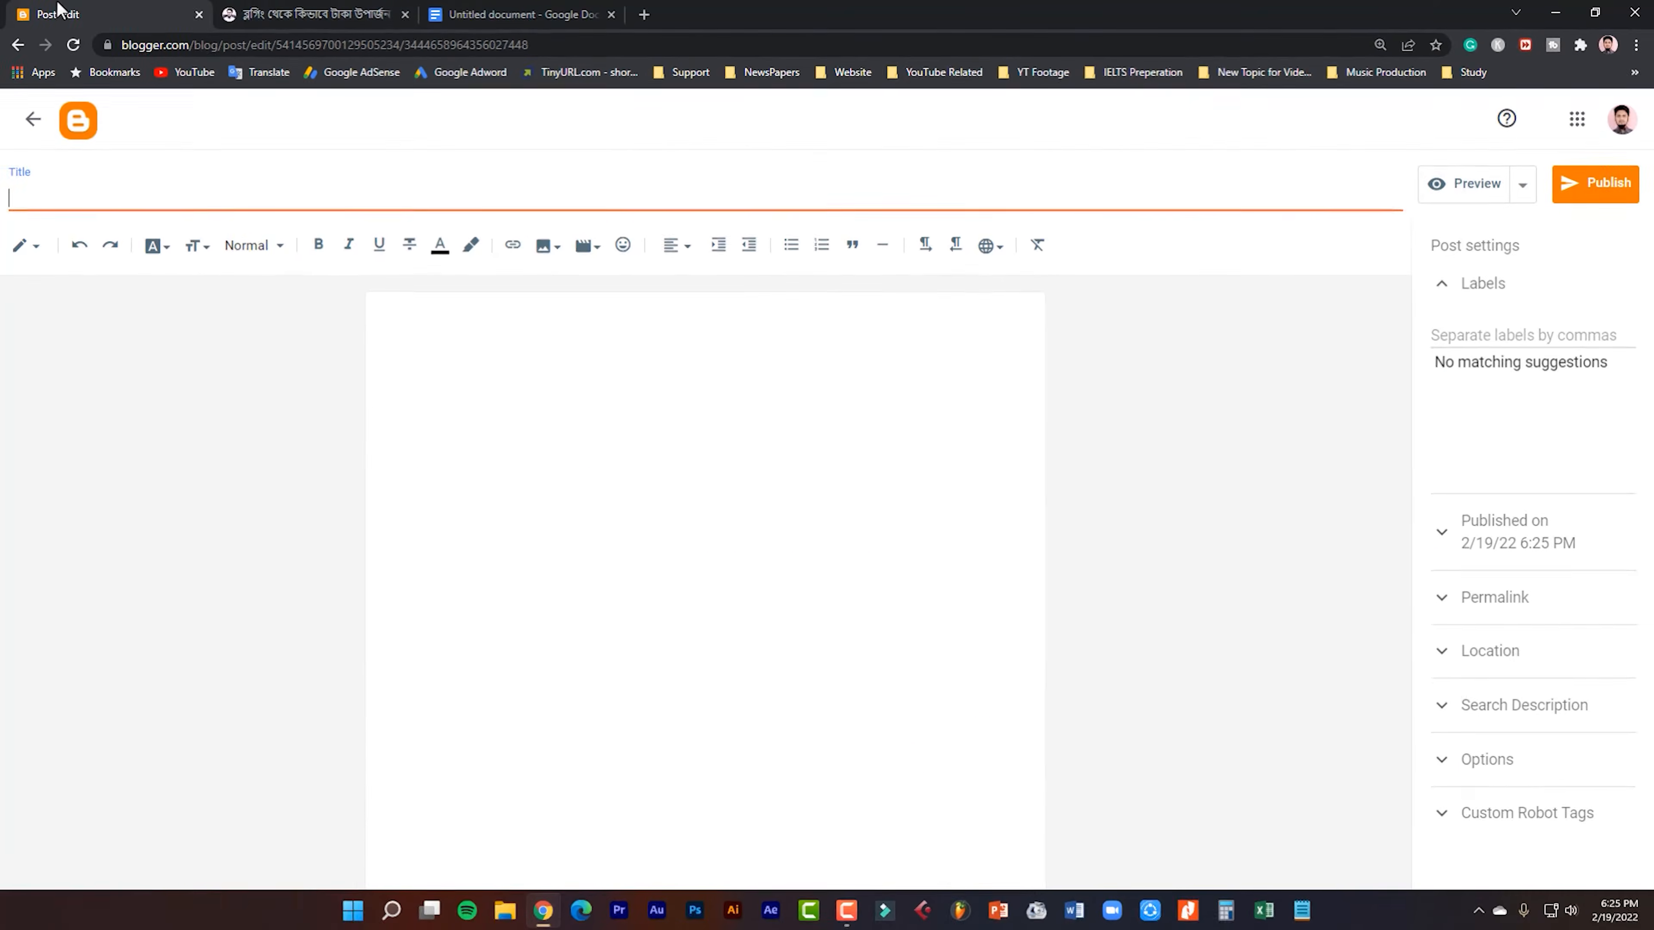
{"action": "left_click", "coordinate": [331, 12]}
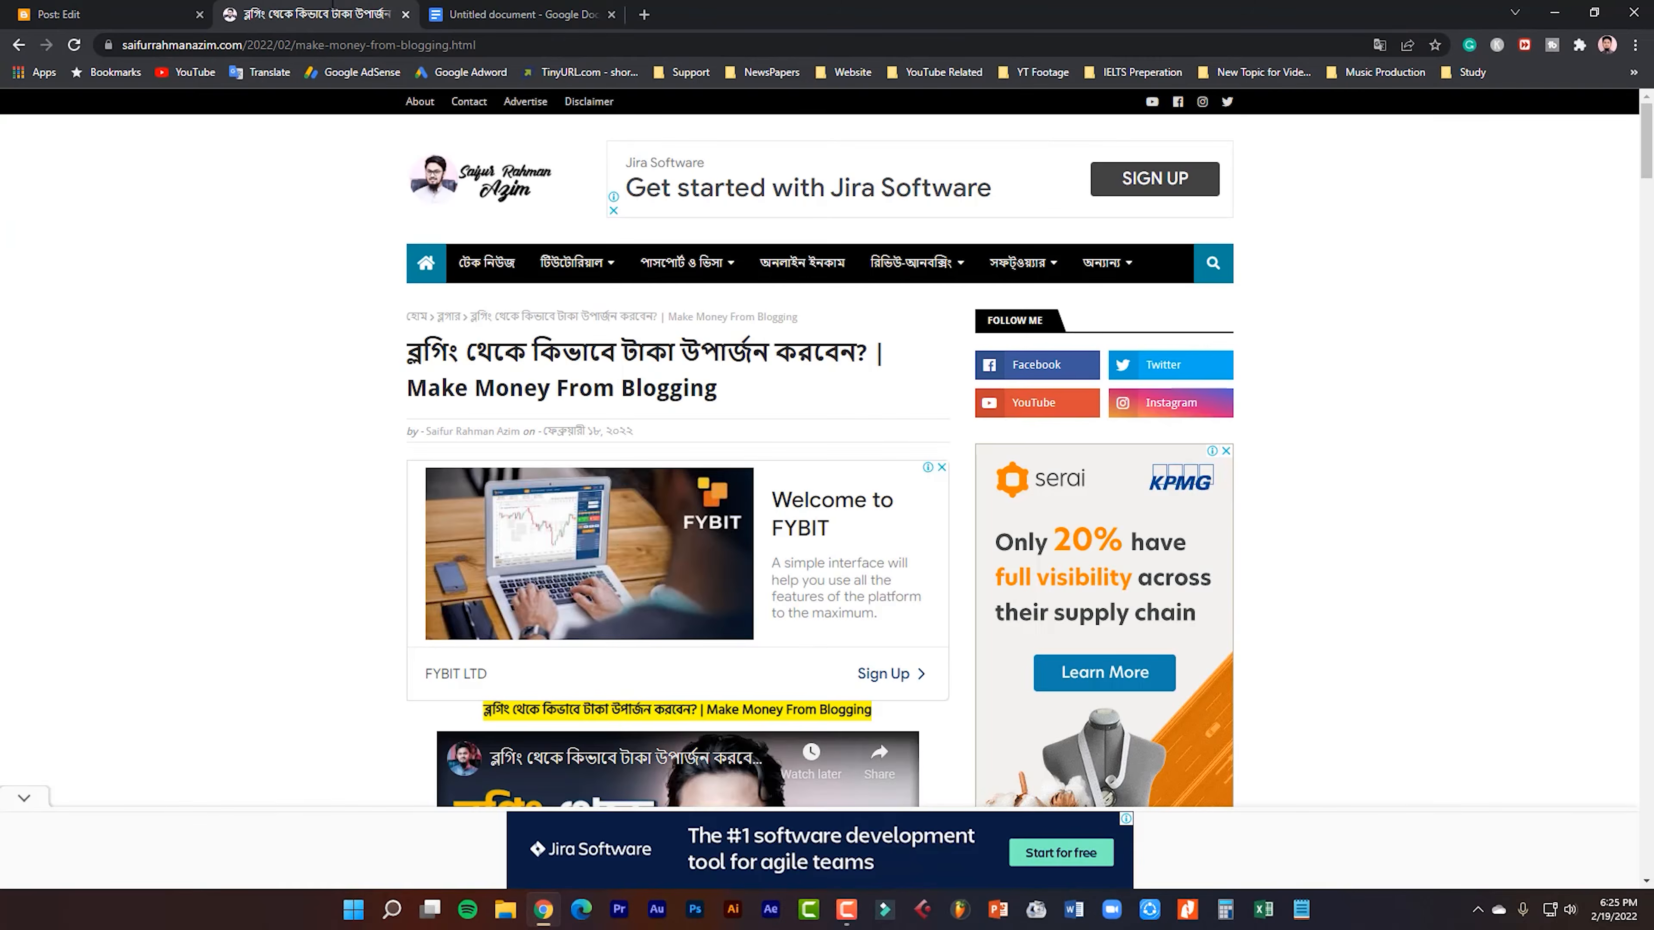
Copy the heading "ব্লগিং থেকে কিভাবে টাকা উপার্জন করবেন? | Make Money From Blogging" from the Google Docs document into the Blogger post title.
{"action": "left_click", "coordinate": [554, 11]}
{"action": "left_click_drag", "start_coordinate": [840, 420], "coordinate": [390, 367]}
{"action": "key", "text": "ctrl+c"}
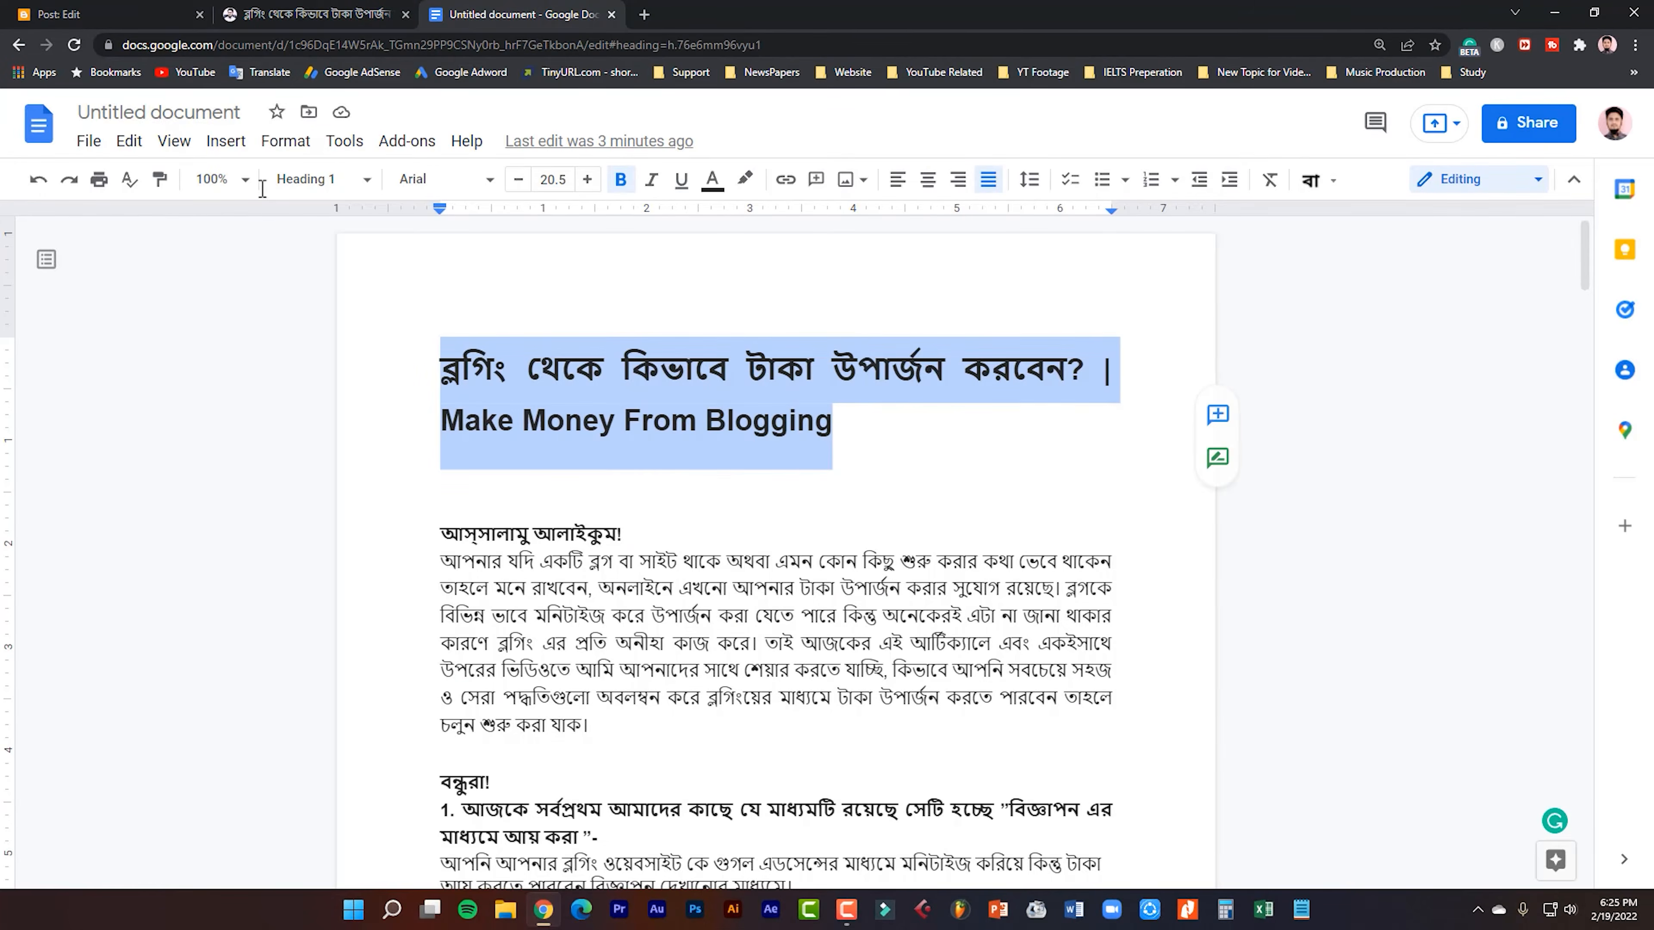
{"action": "left_click", "coordinate": [134, 13]}
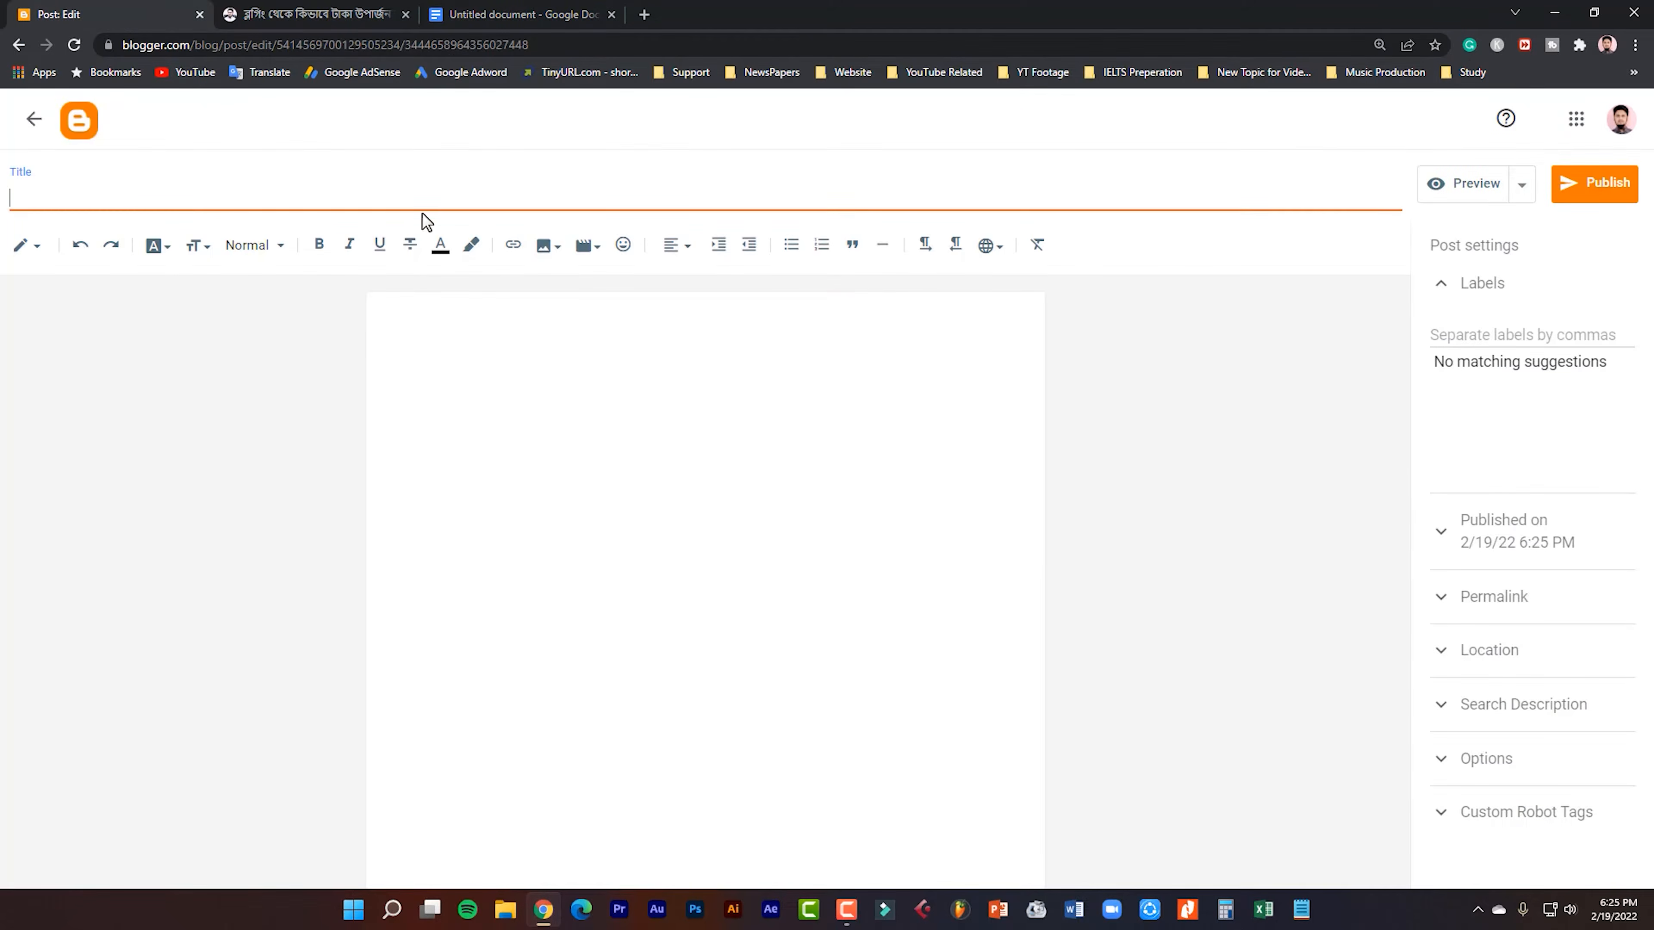
{"action": "key", "text": "ctrl+v"}
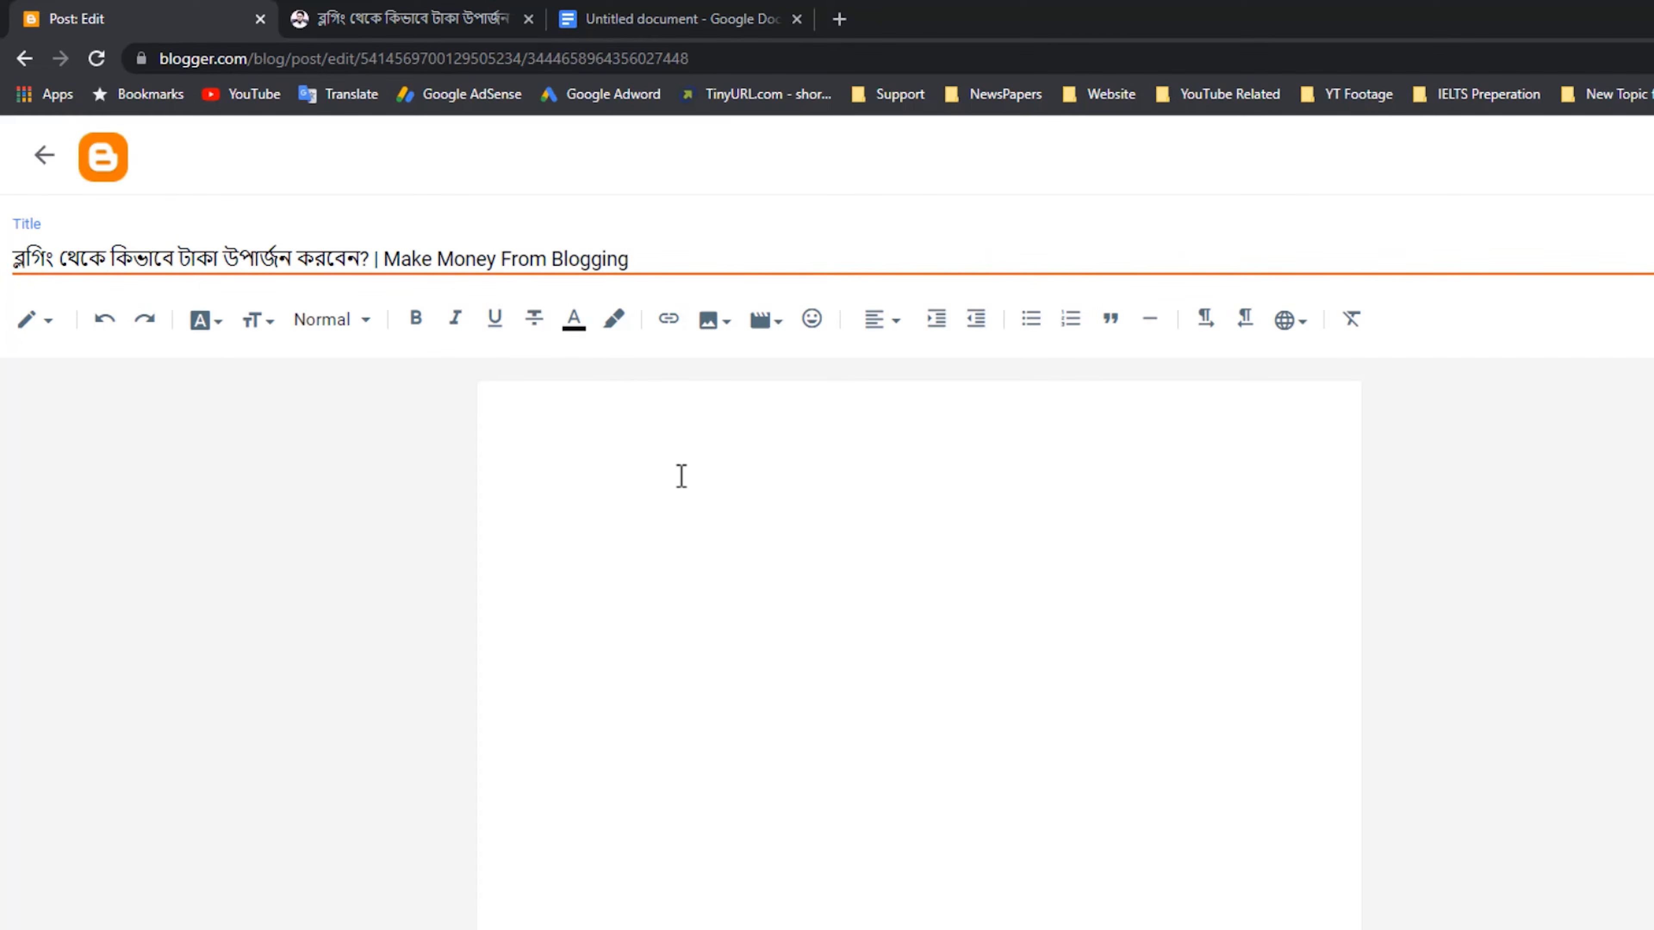
Copy the post title into the post body as its first line, following the highlighted line in the published article.
{"action": "left_click", "coordinate": [652, 417]}
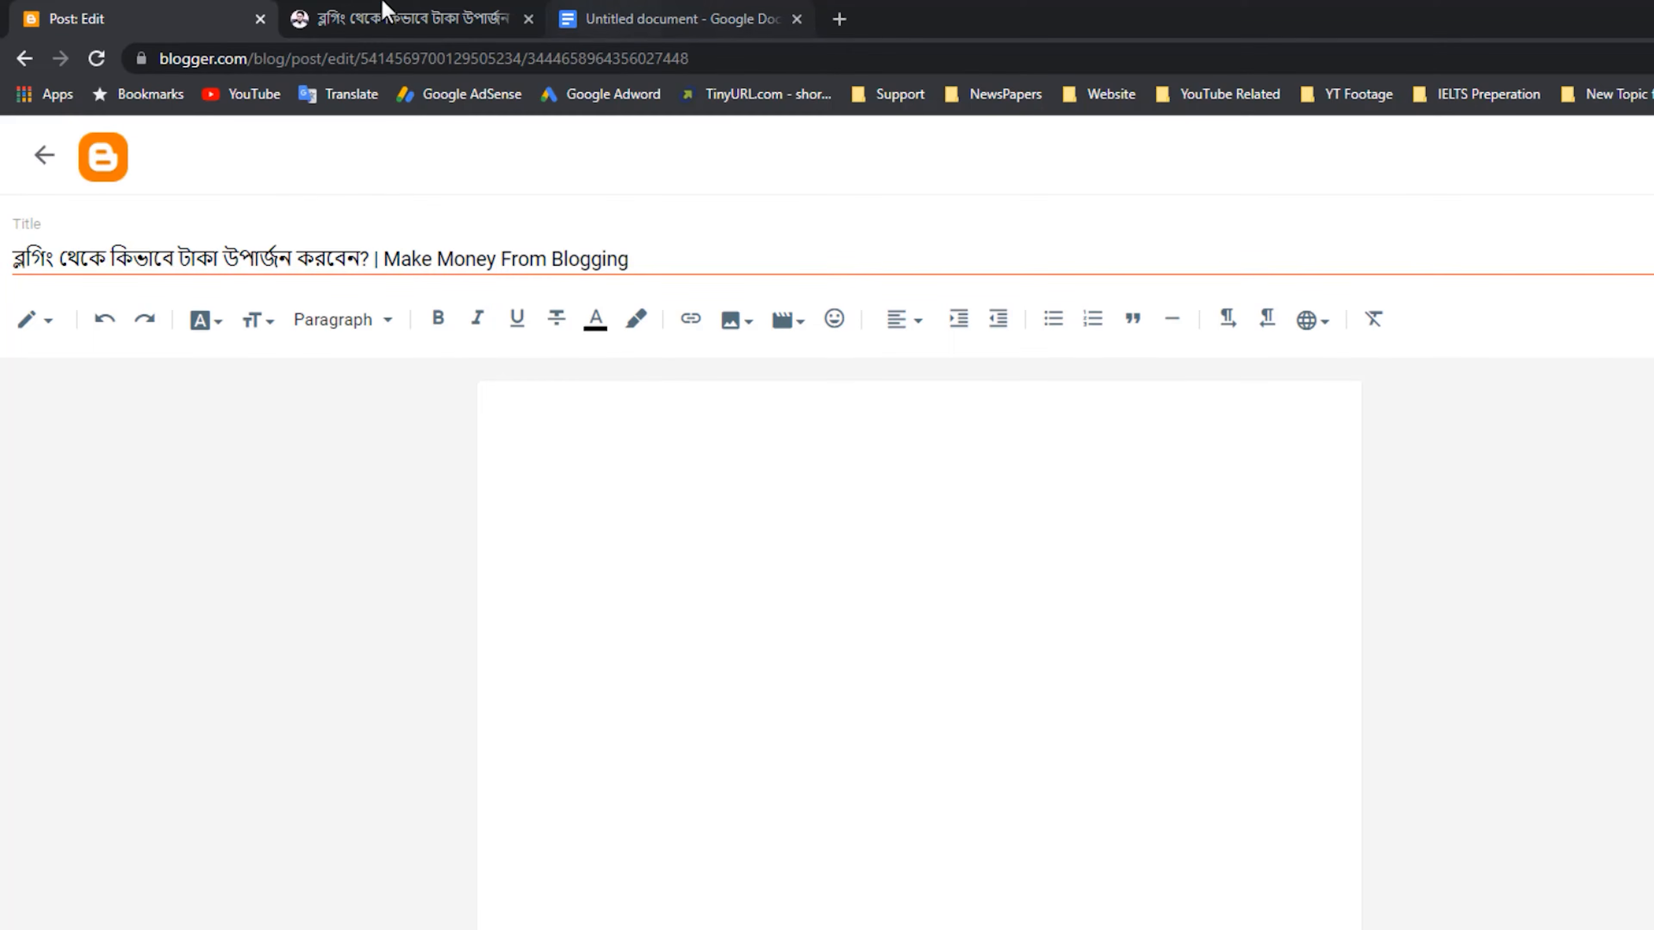
{"action": "left_click", "coordinate": [390, 19]}
{"action": "scroll", "coordinate": [879, 521], "scroll_direction": "down", "scroll_amount": 5}
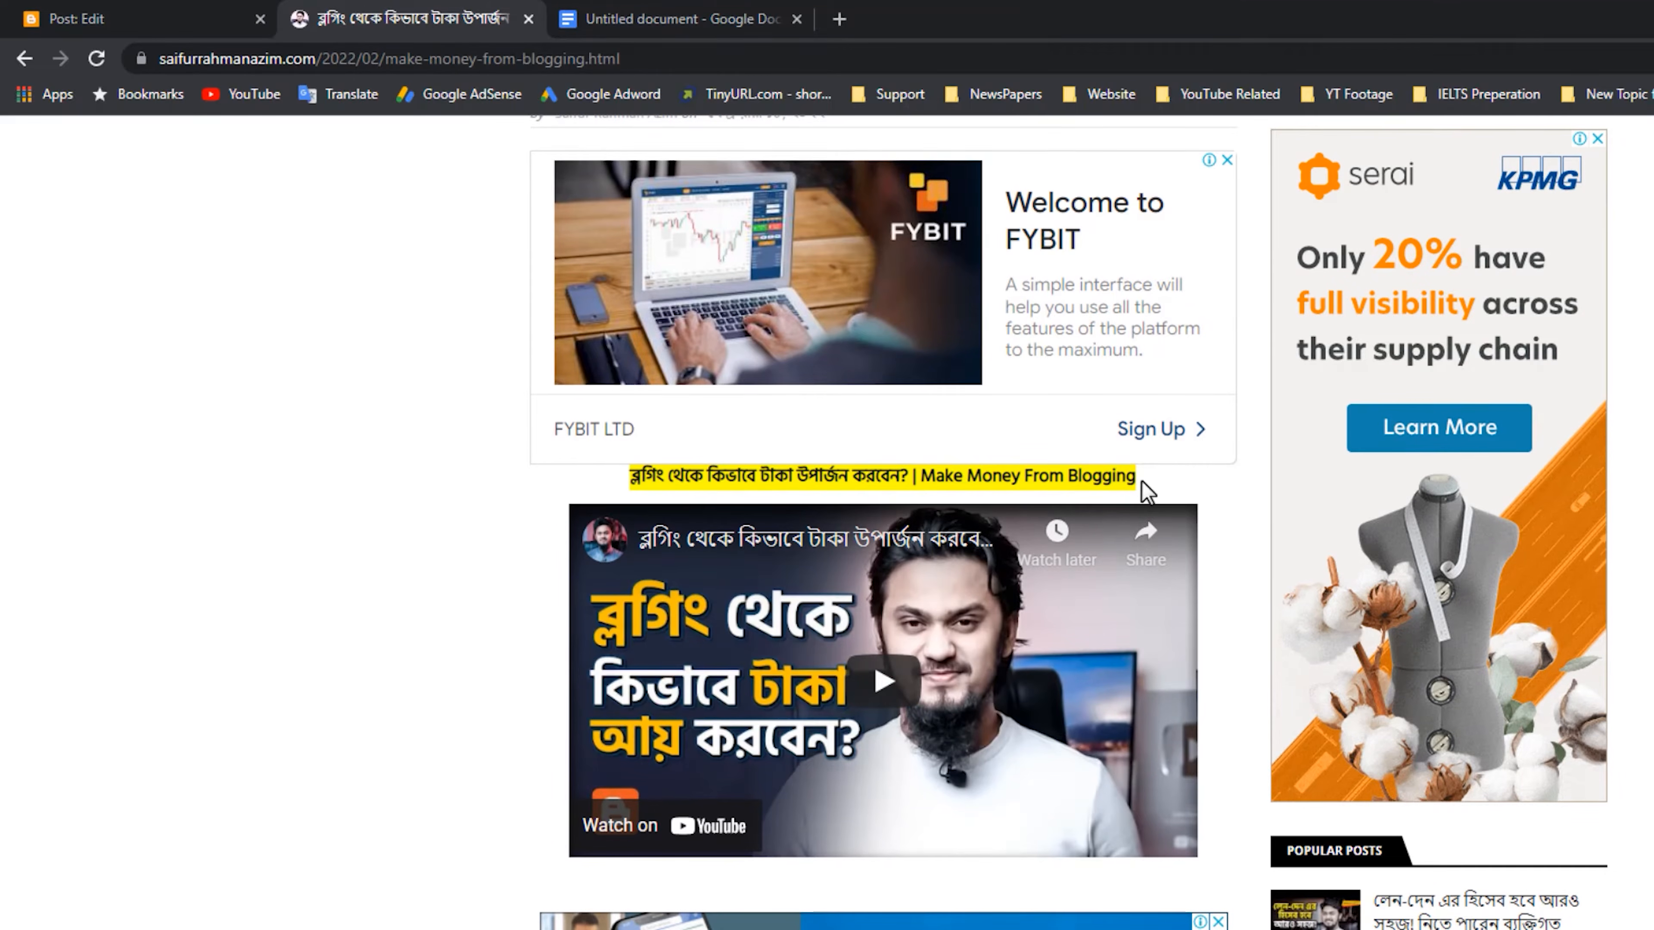
{"action": "left_click", "coordinate": [184, 13]}
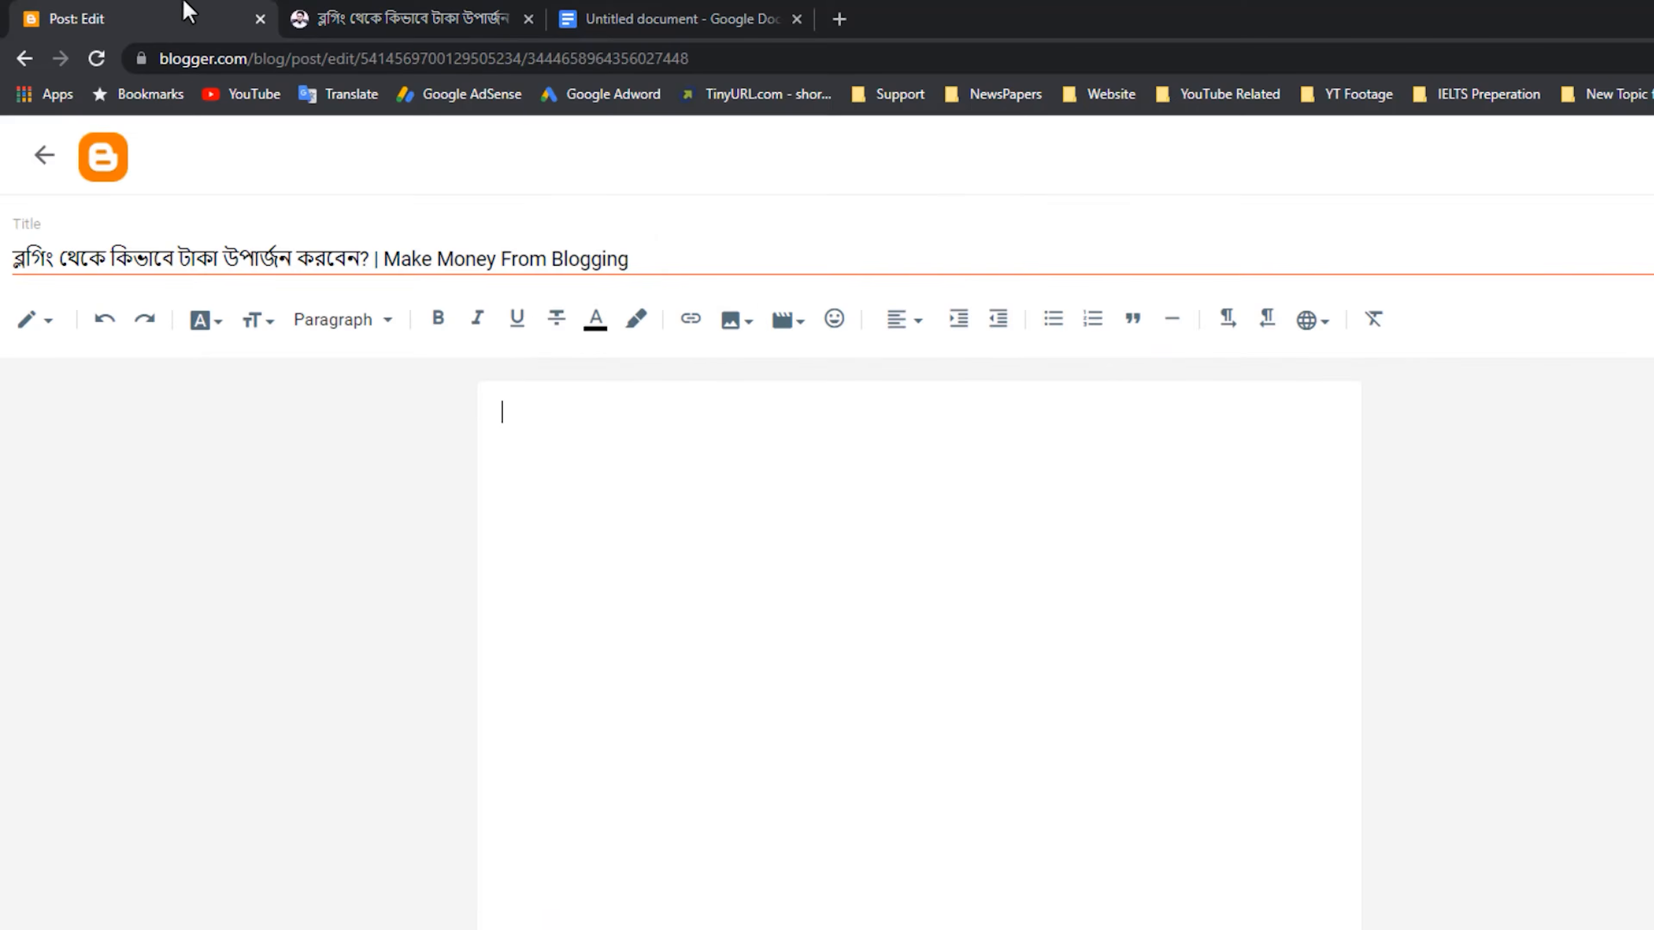
{"action": "triple_click", "coordinate": [687, 263]}
{"action": "key", "text": "ctrl+c"}
{"action": "left_click", "coordinate": [787, 451]}
{"action": "key", "text": "ctrl+v"}
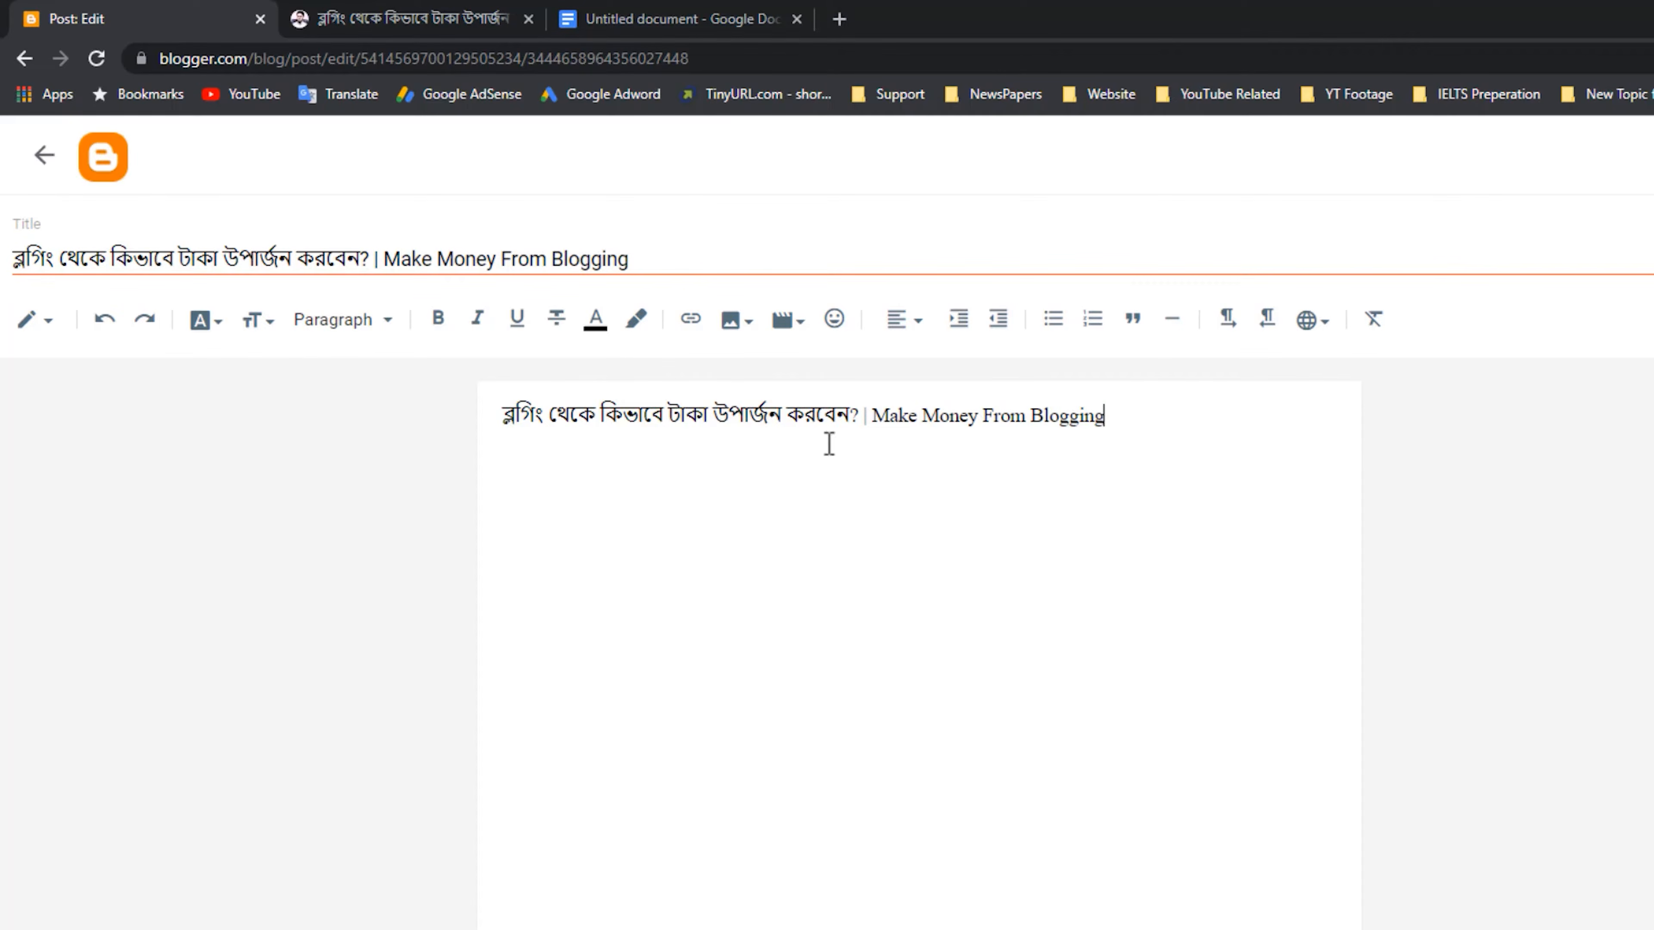
Compare the body's title line with the highlighted line in the published article and remove the extra space before it.
{"action": "left_click", "coordinate": [478, 14]}
{"action": "left_click_drag", "start_coordinate": [628, 475], "coordinate": [1130, 488]}
{"action": "left_click", "coordinate": [1163, 481]}
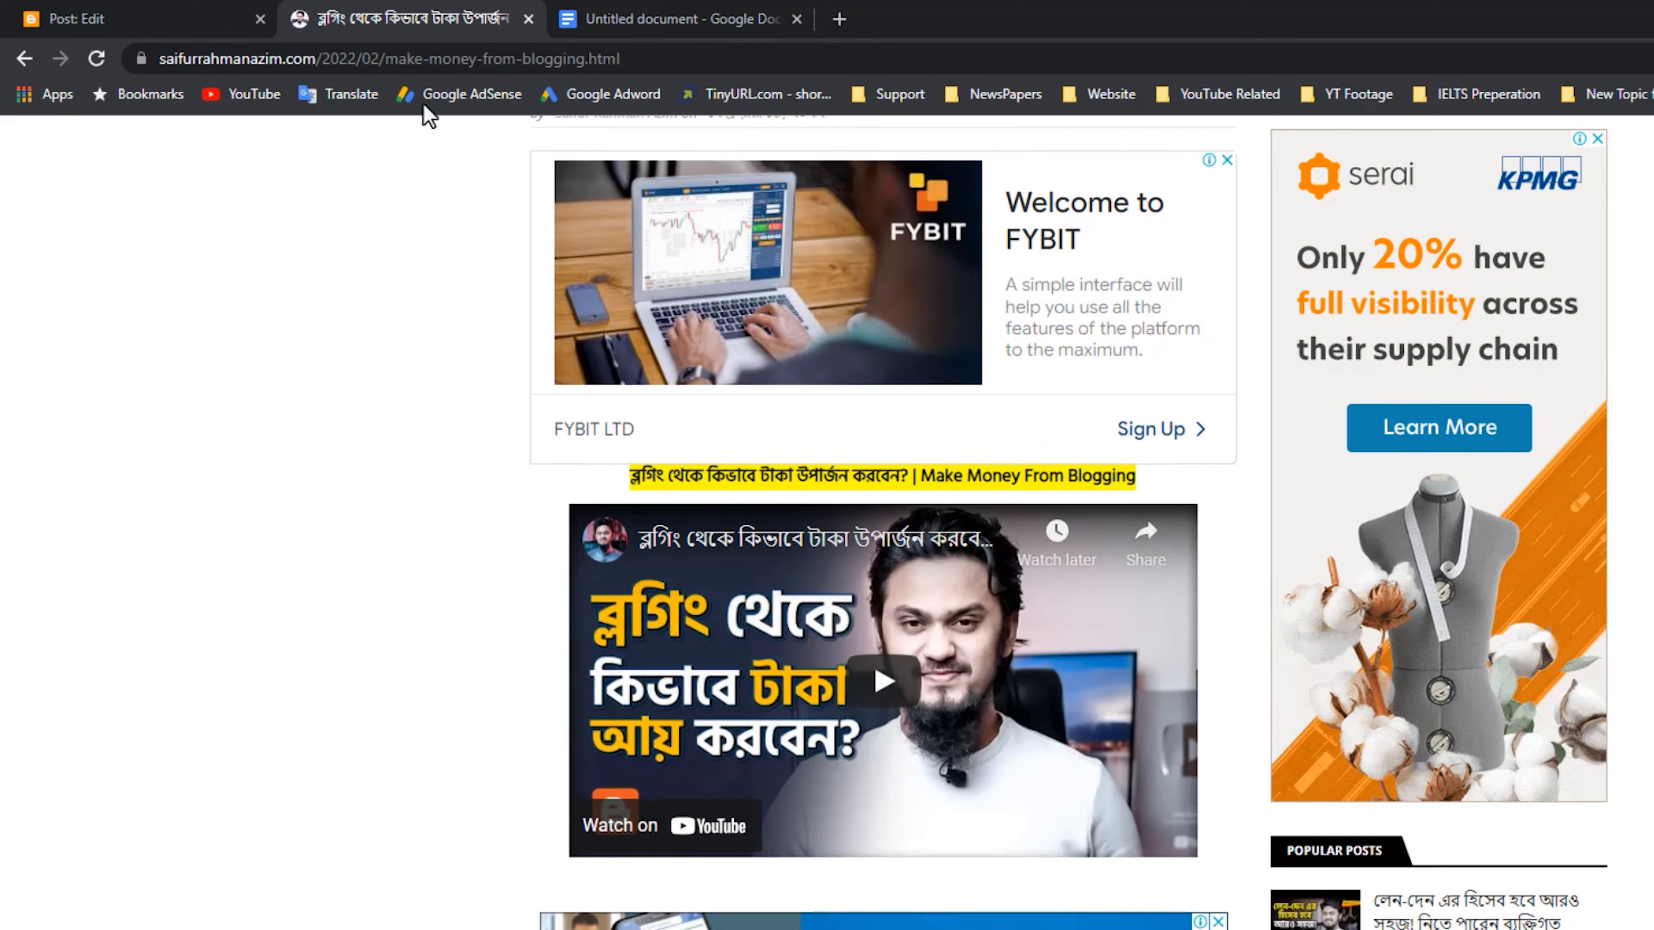
{"action": "left_click", "coordinate": [218, 14]}
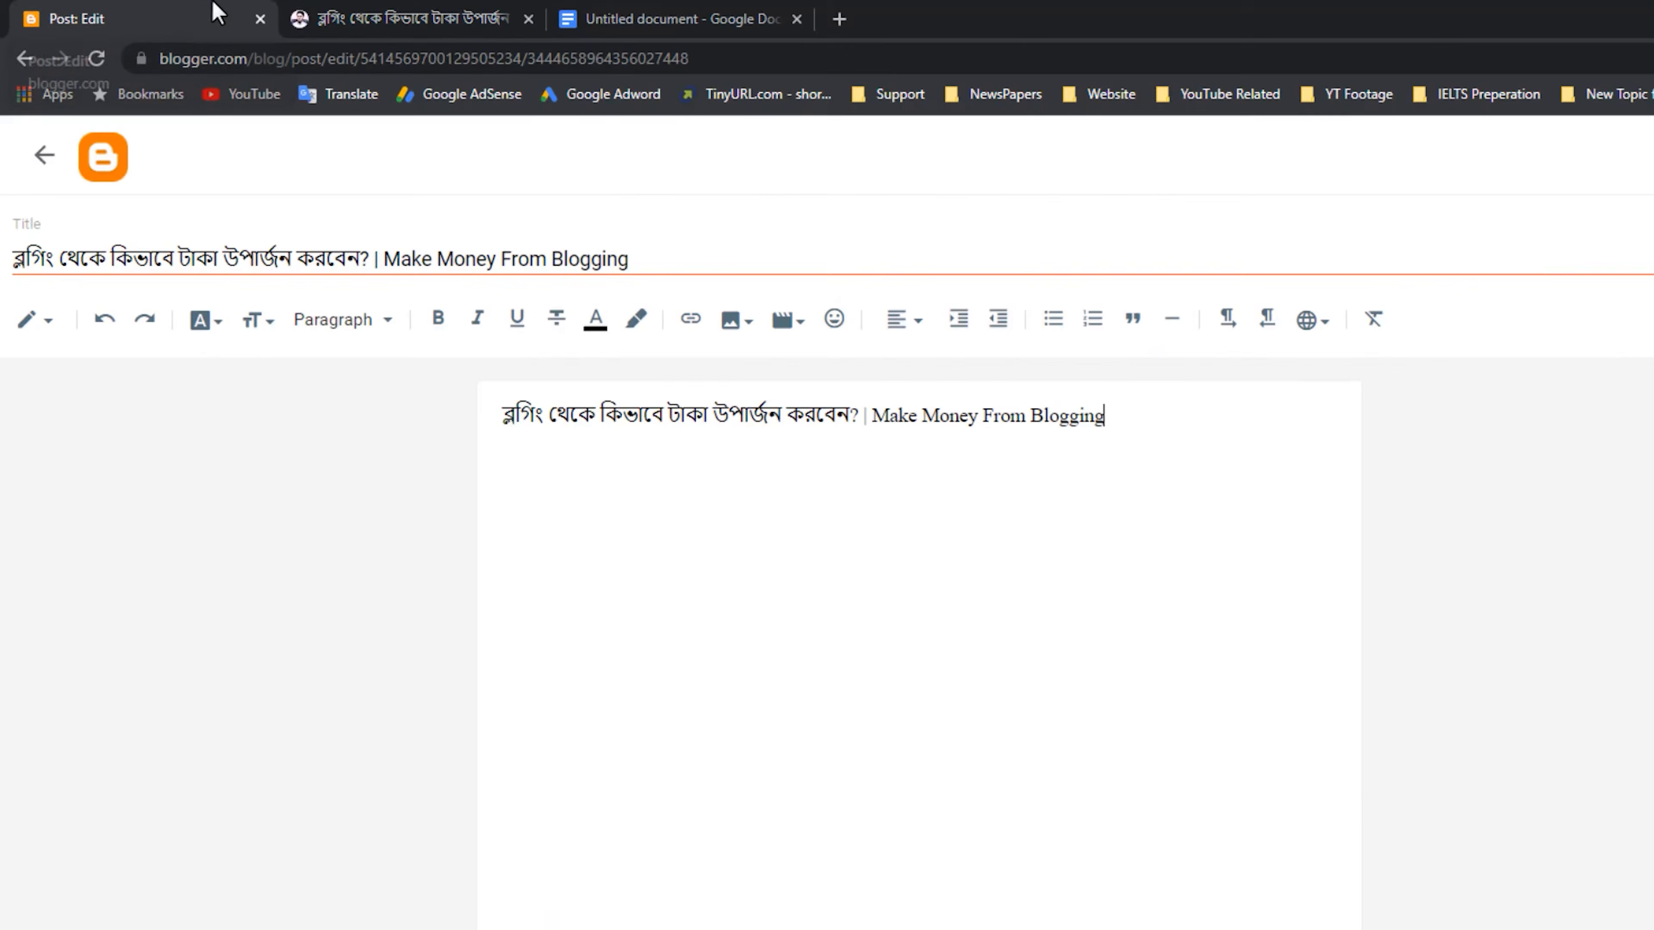
{"action": "left_click_drag", "start_coordinate": [1128, 419], "coordinate": [425, 397]}
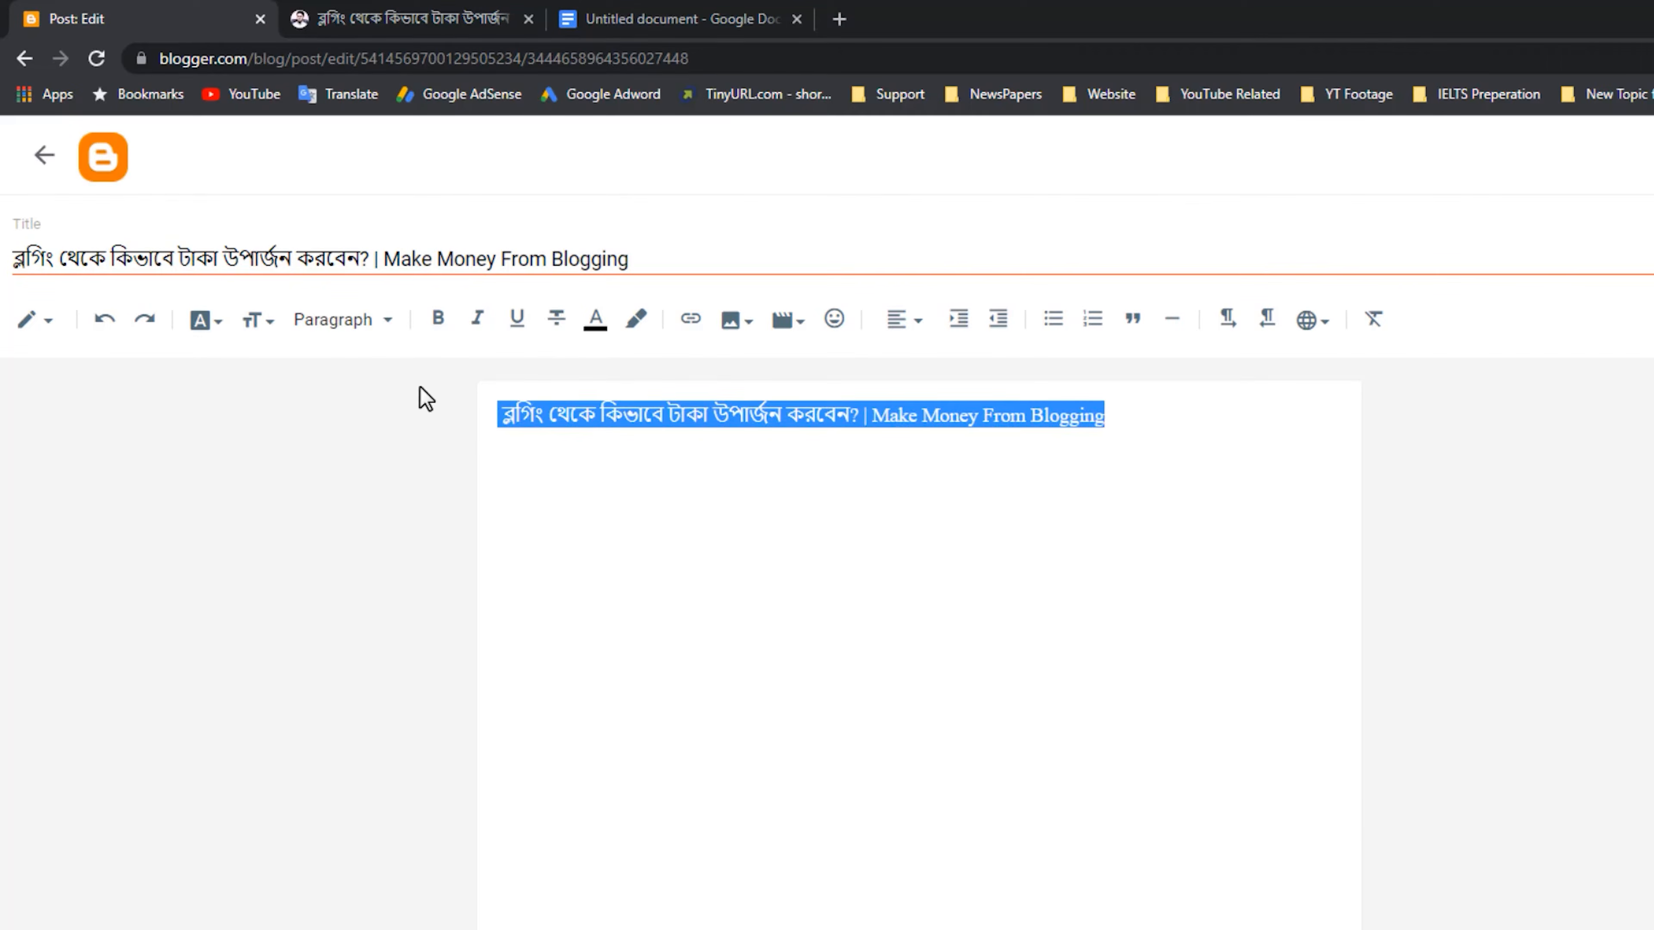
{"action": "left_click", "coordinate": [502, 417]}
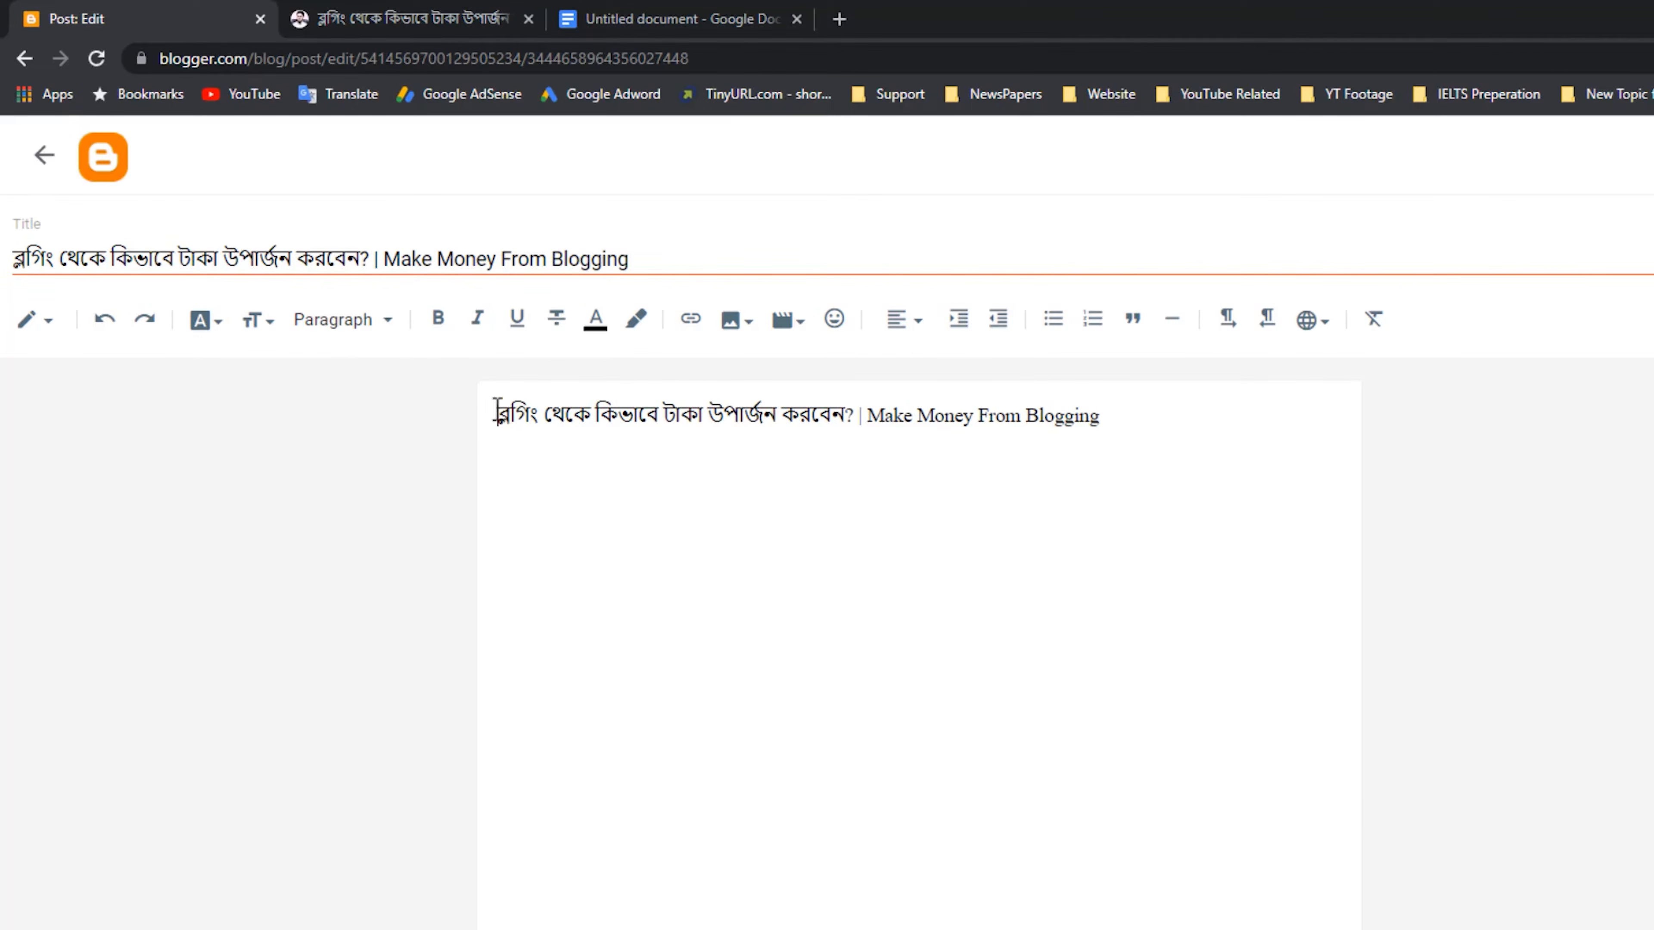
{"action": "mouse_move", "coordinate": [465, 385]}
{"action": "left_mouse_down"}
{"action": "mouse_move", "coordinate": [1203, 463]}
{"action": "mouse_move", "coordinate": [1383, 464]}
{"action": "mouse_move", "coordinate": [1362, 455]}
{"action": "left_mouse_up"}
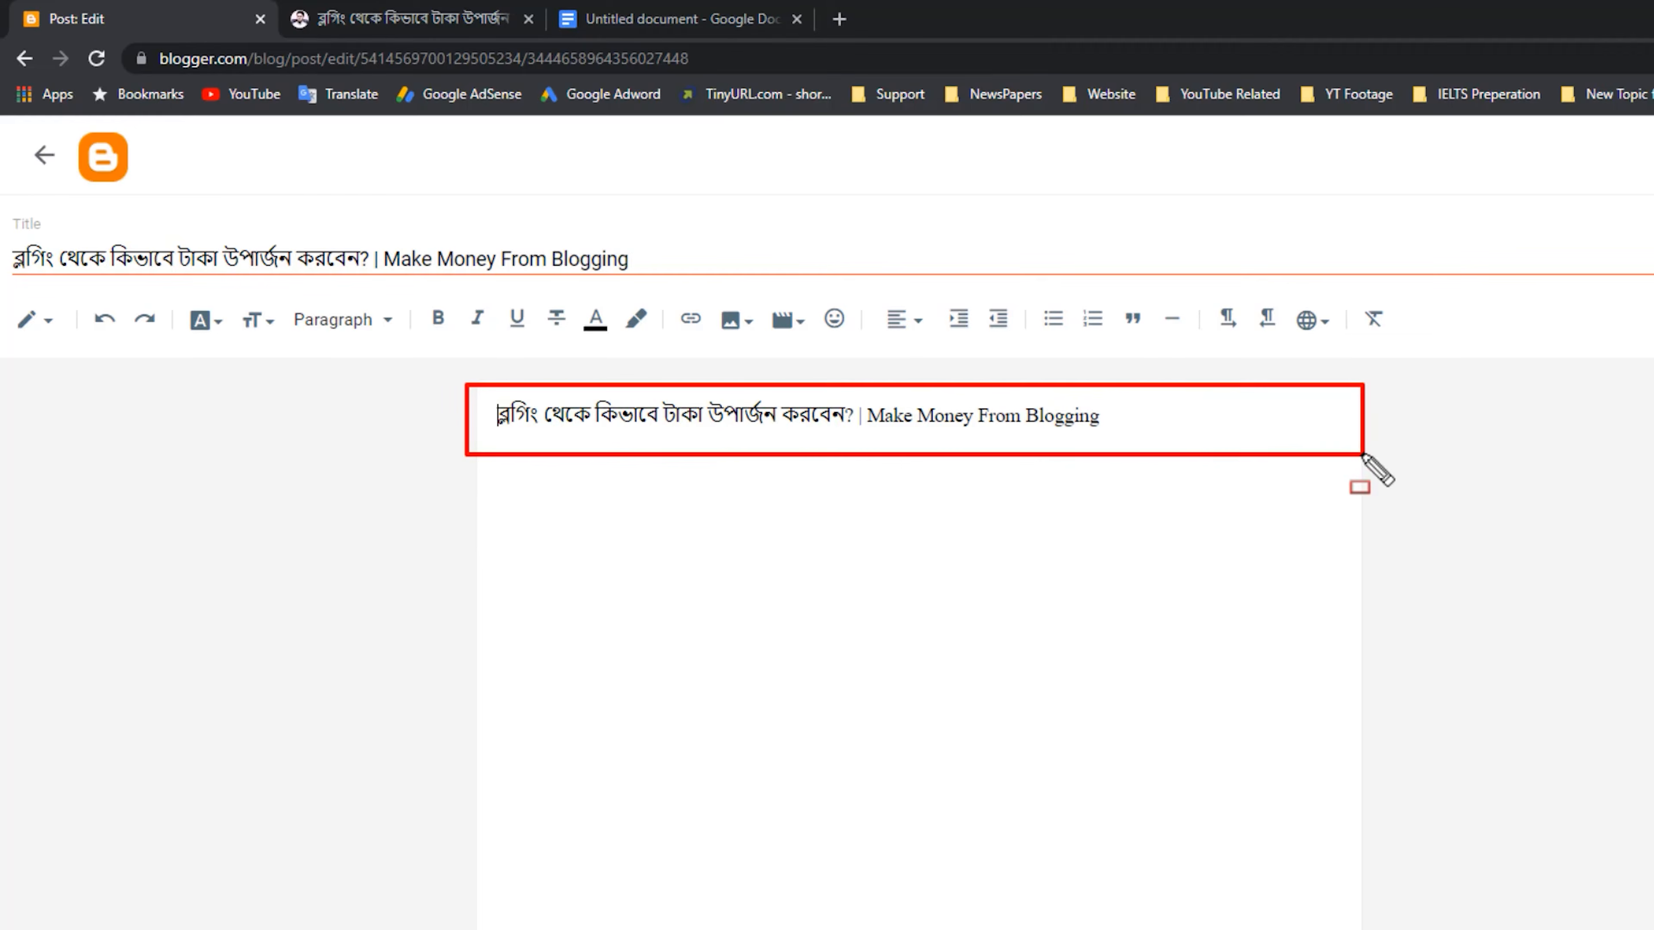
{"action": "key", "text": "Escape"}
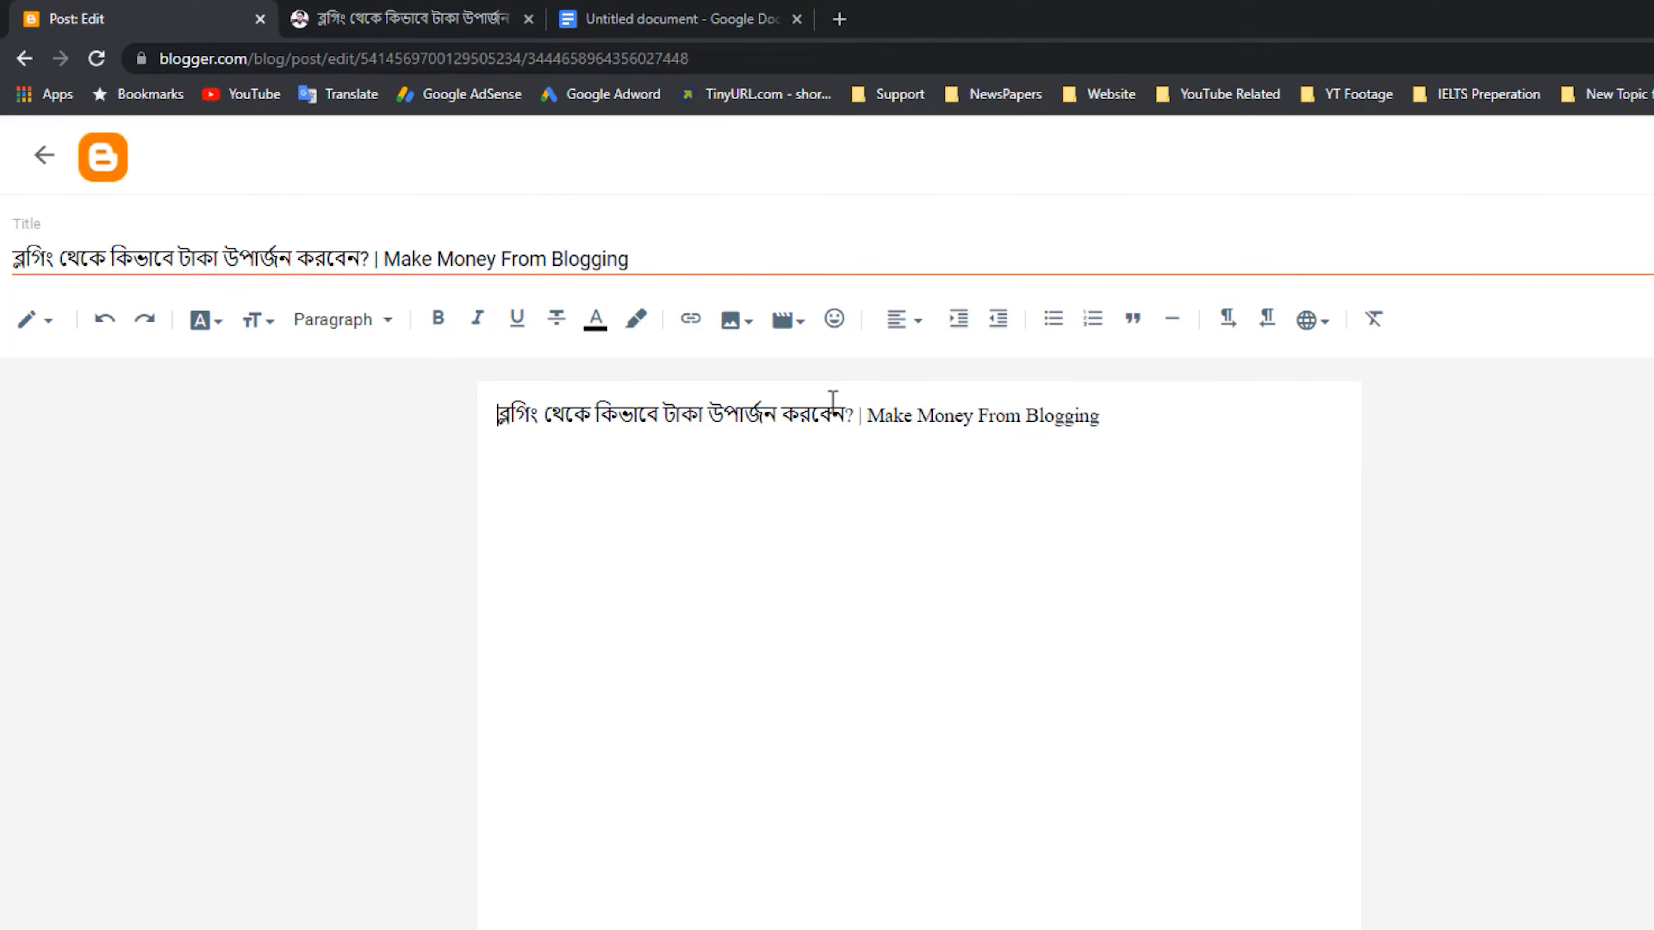
Try center alignment on the title line in the post body and undo it.
{"action": "triple_click", "coordinate": [835, 400]}
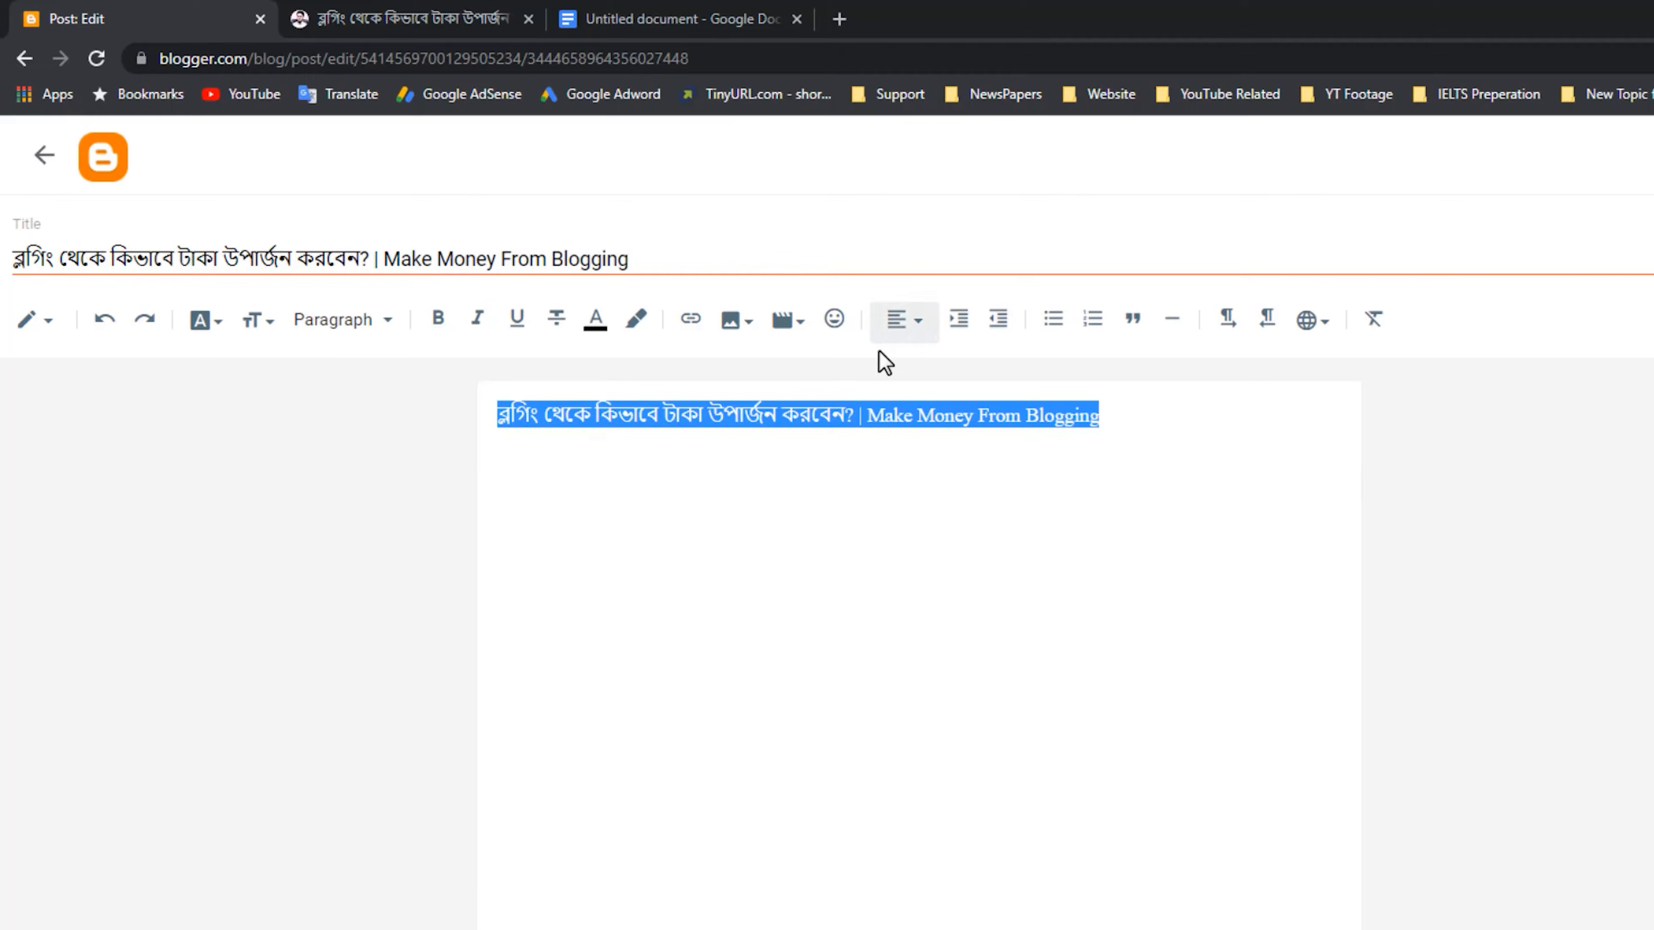
{"action": "left_click", "coordinate": [908, 320]}
{"action": "left_click", "coordinate": [991, 394]}
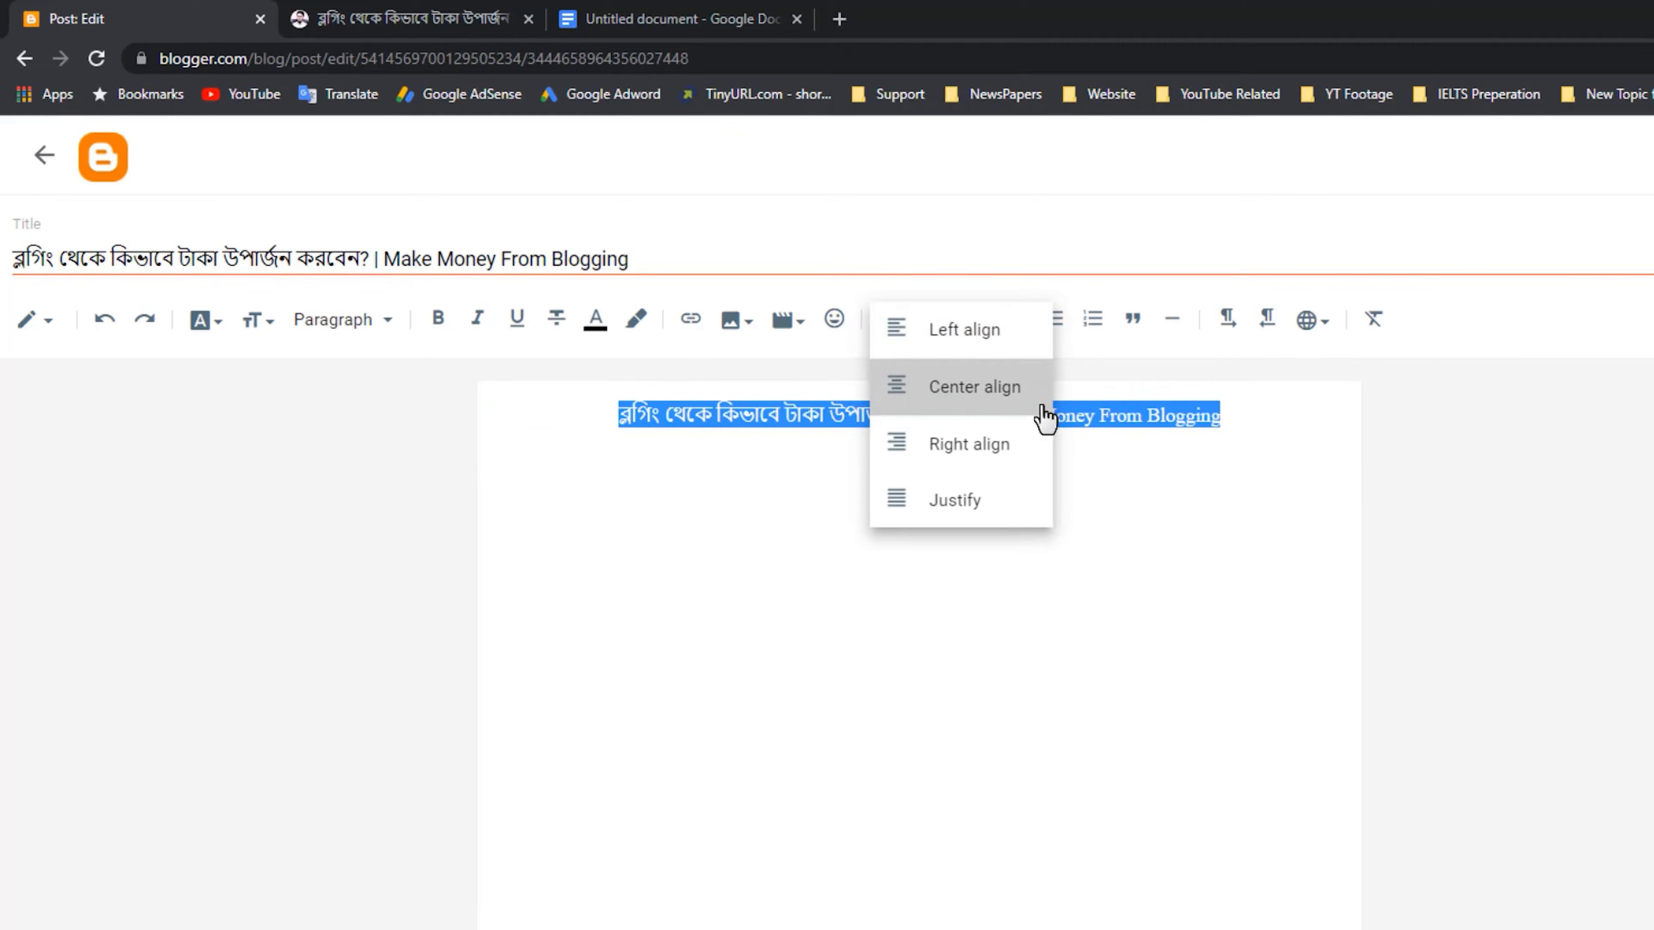
{"action": "key", "text": "ctrl+z"}
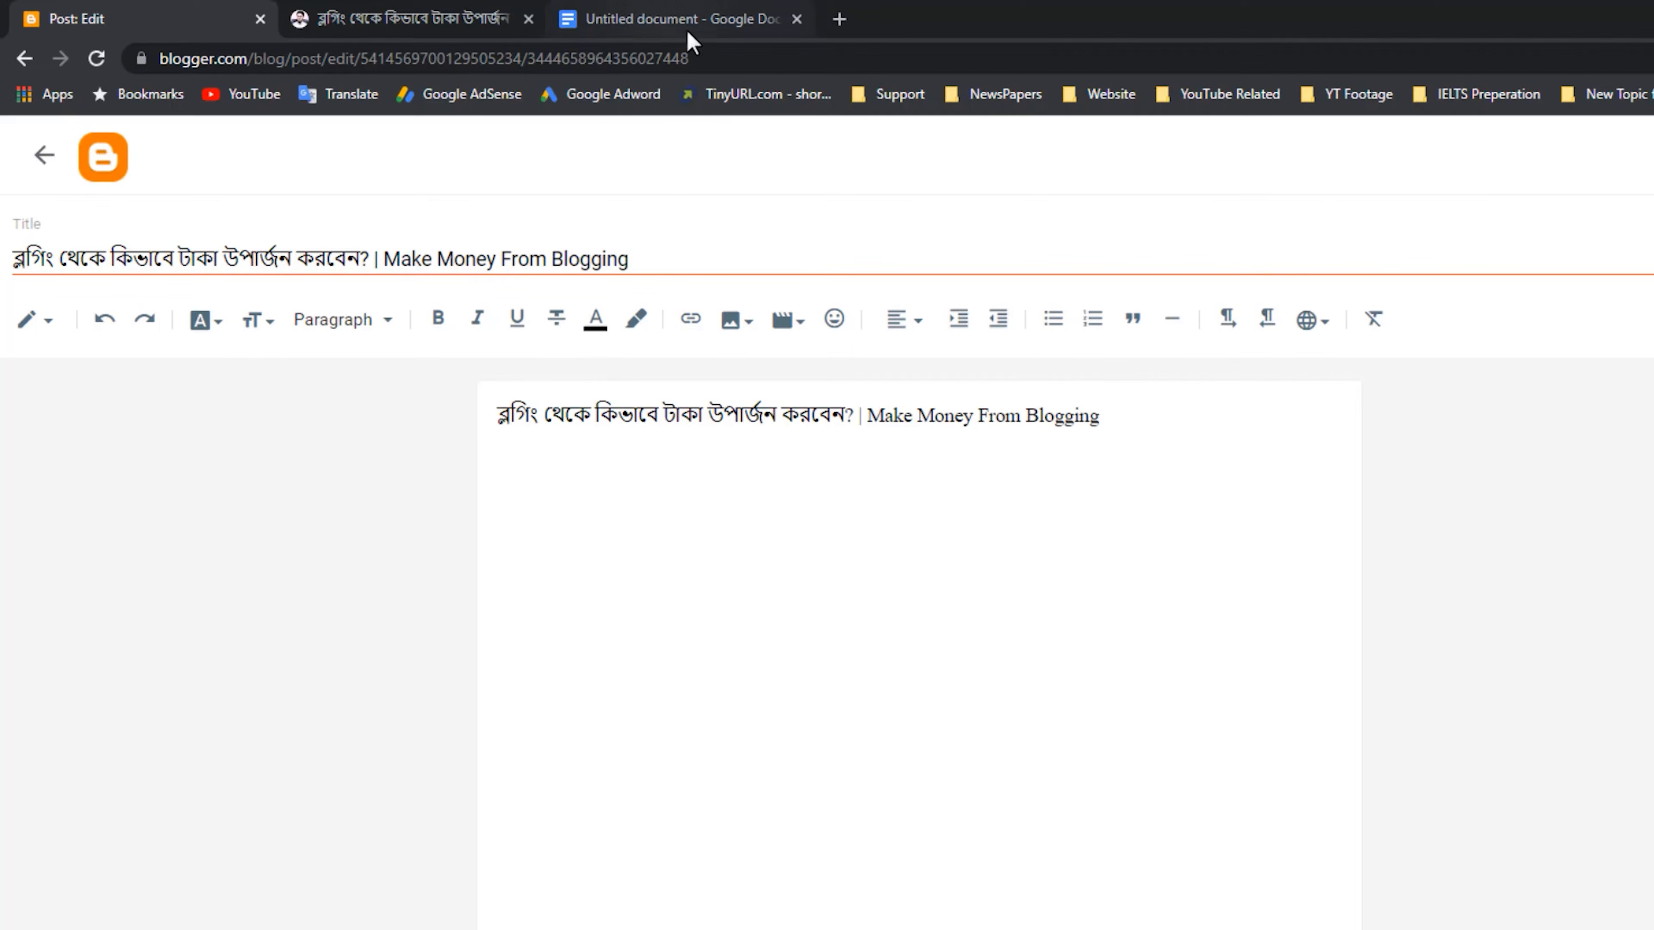
Check the Google Docs draft against the published article and play the video embedded below the article's highlighted title.
{"action": "left_click", "coordinate": [666, 9]}
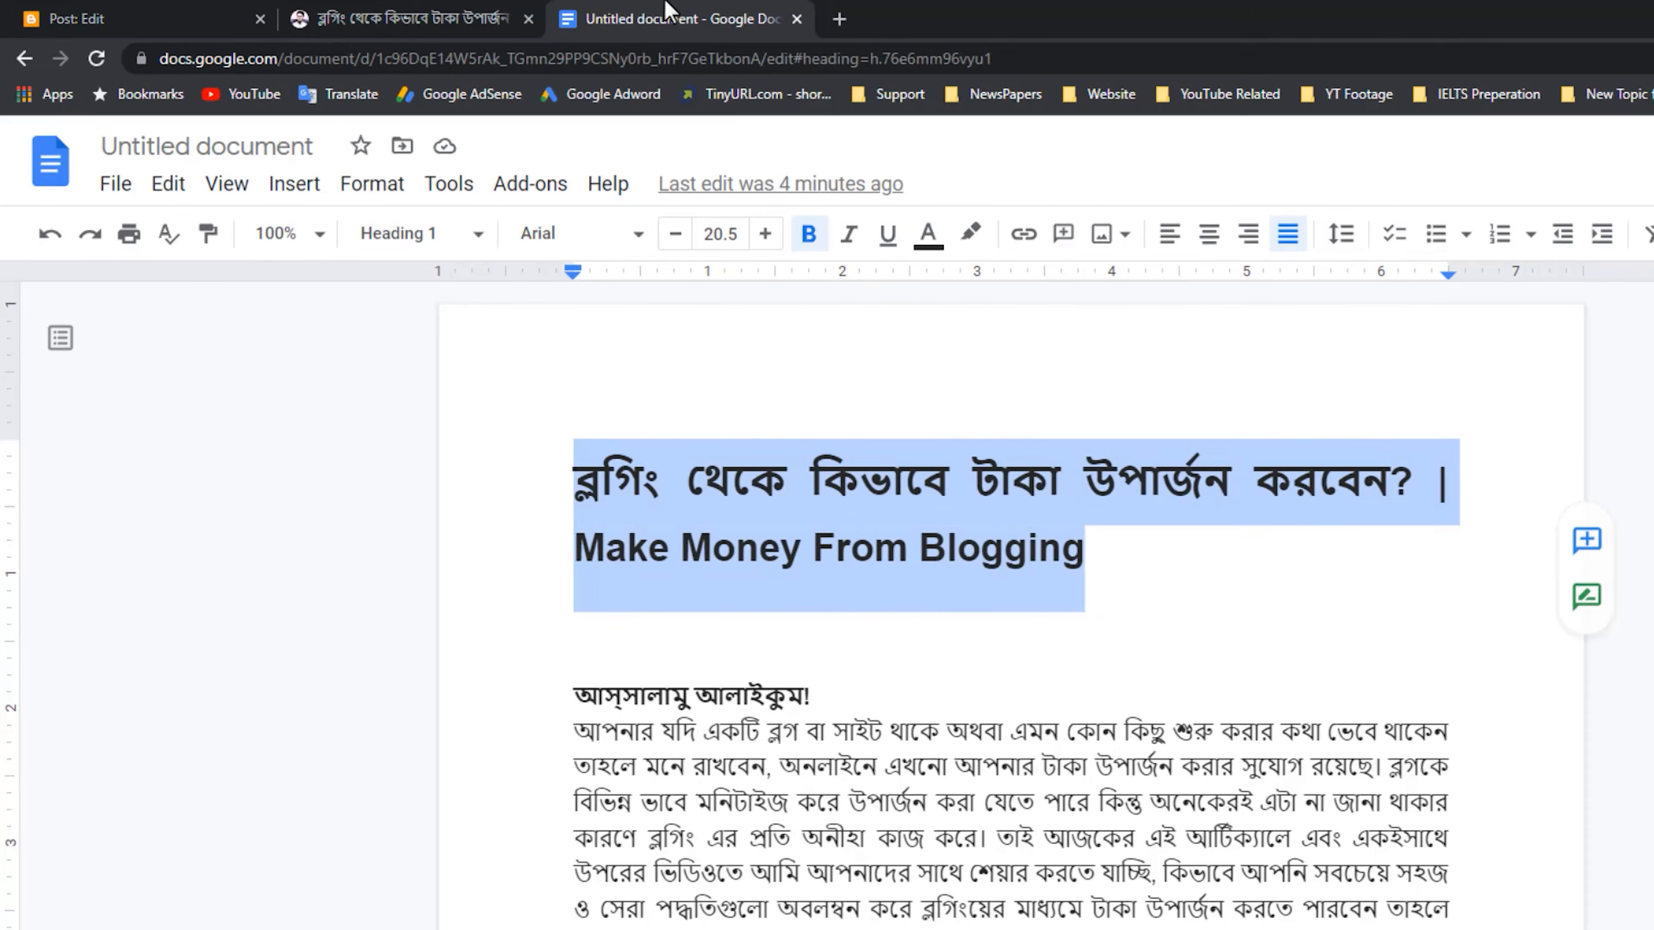
{"action": "left_click", "coordinate": [465, 9]}
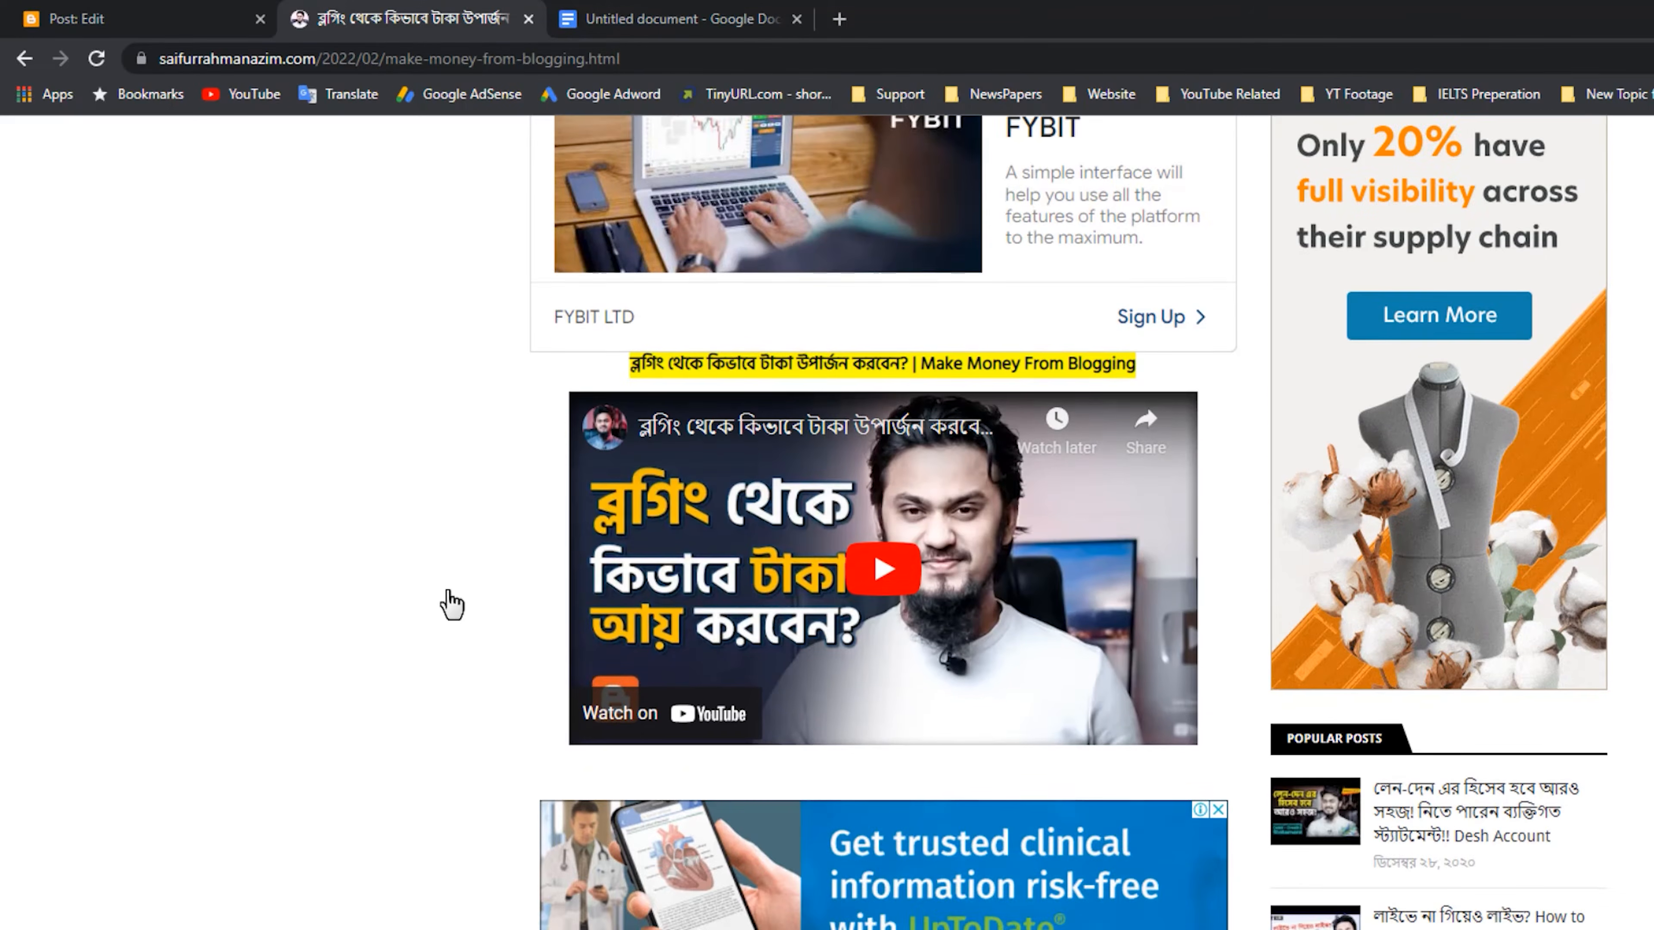
{"action": "scroll", "coordinate": [449, 604], "scroll_direction": "down", "scroll_amount": 8}
{"action": "scroll", "coordinate": [482, 589], "scroll_direction": "up", "scroll_amount": 7}
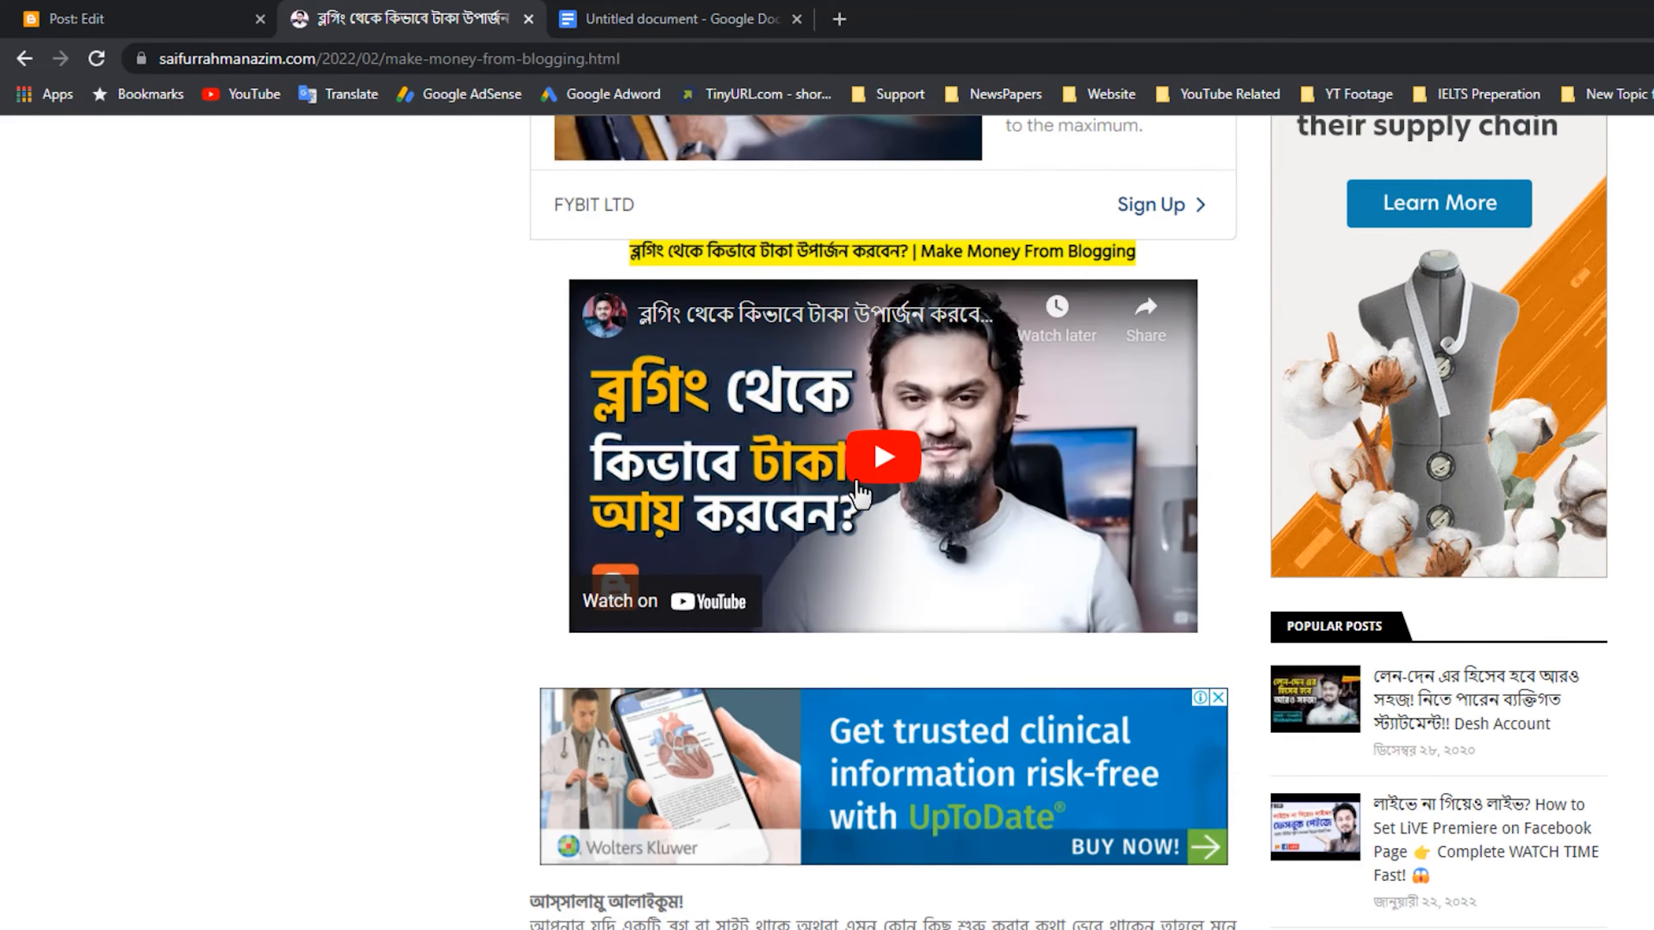
{"action": "left_click", "coordinate": [893, 482]}
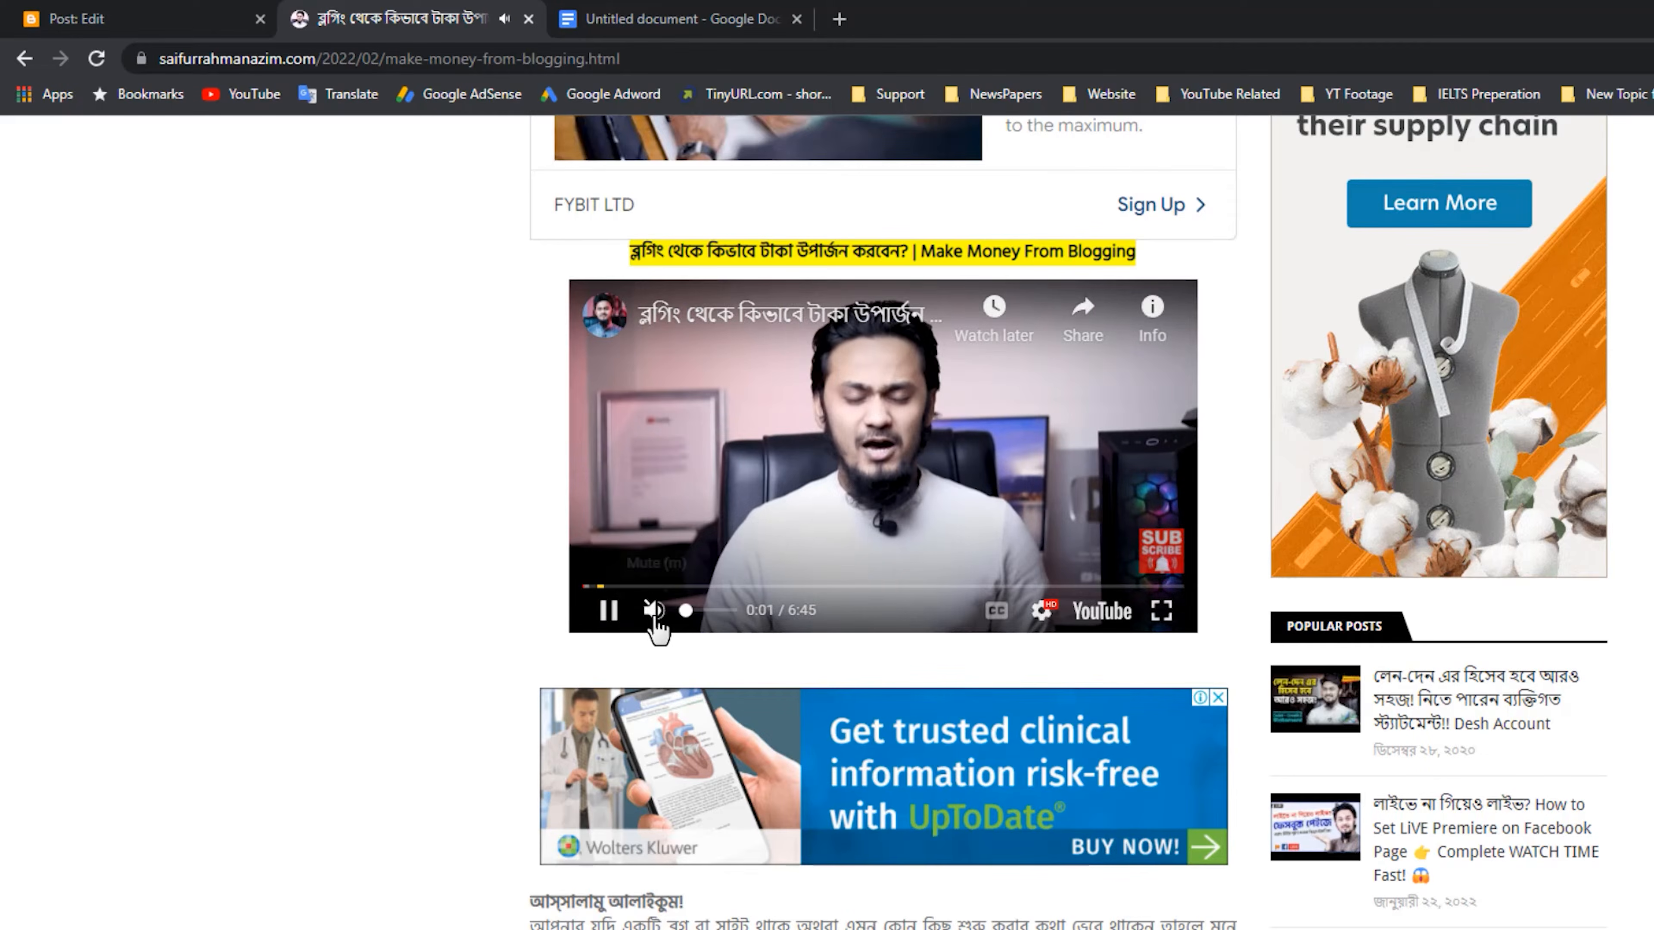
Mute and pause the video embedded in the published article, and dismiss its suggested-videos overlay.
{"action": "left_click", "coordinate": [658, 622]}
{"action": "left_click", "coordinate": [593, 625]}
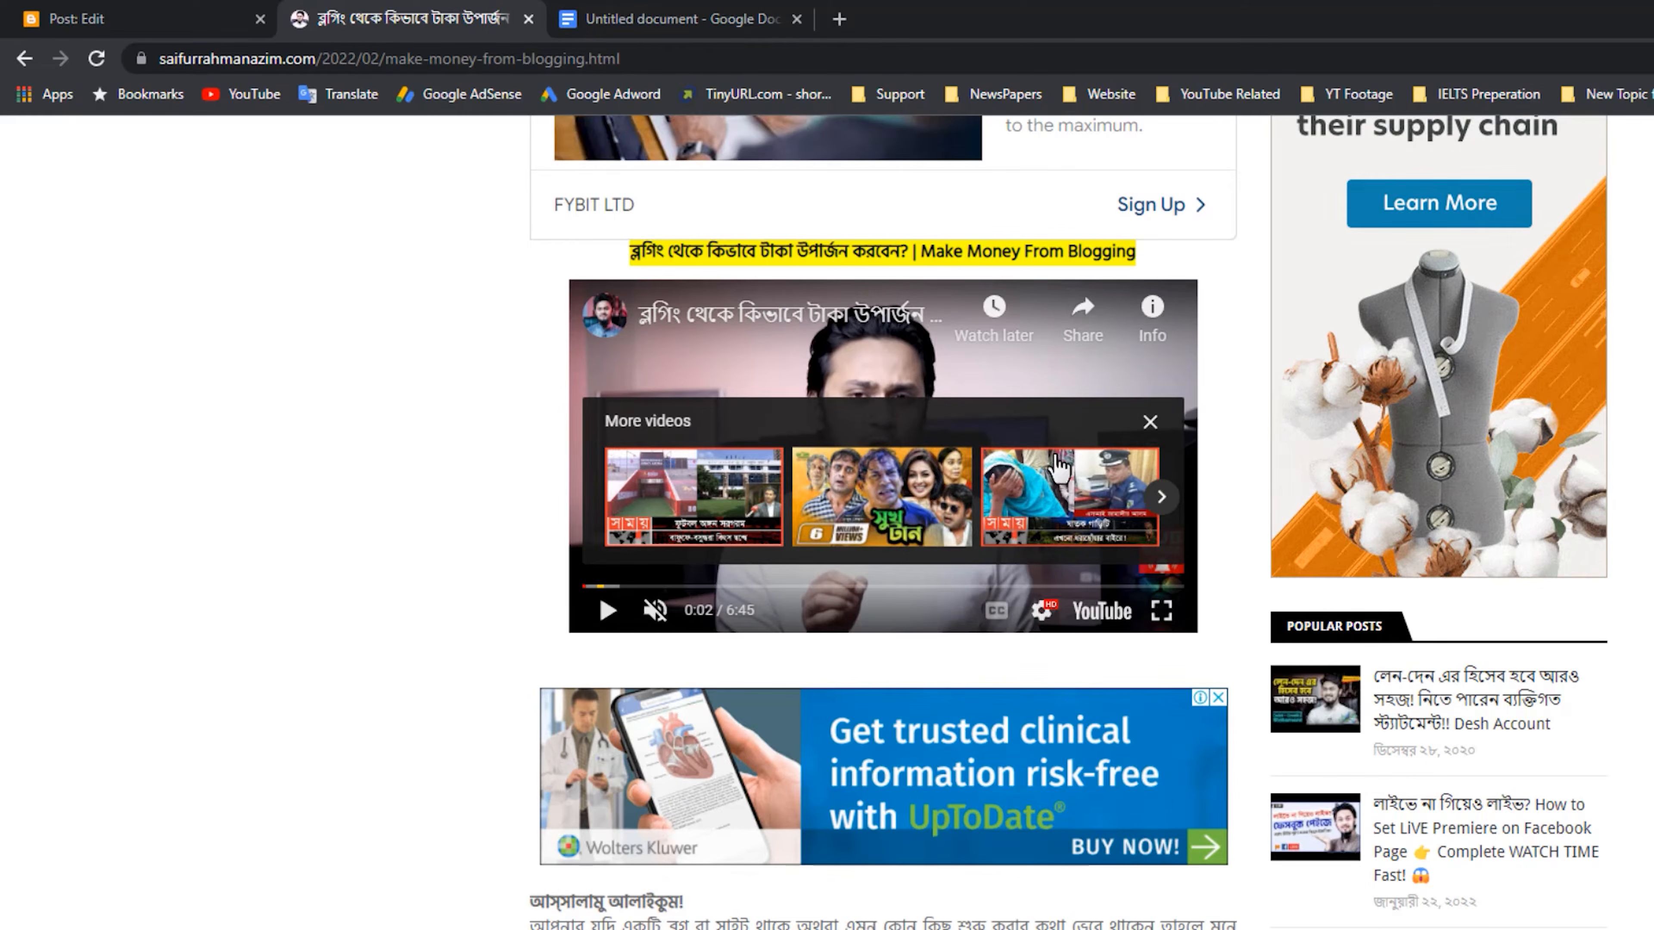
{"action": "left_click", "coordinate": [1150, 422]}
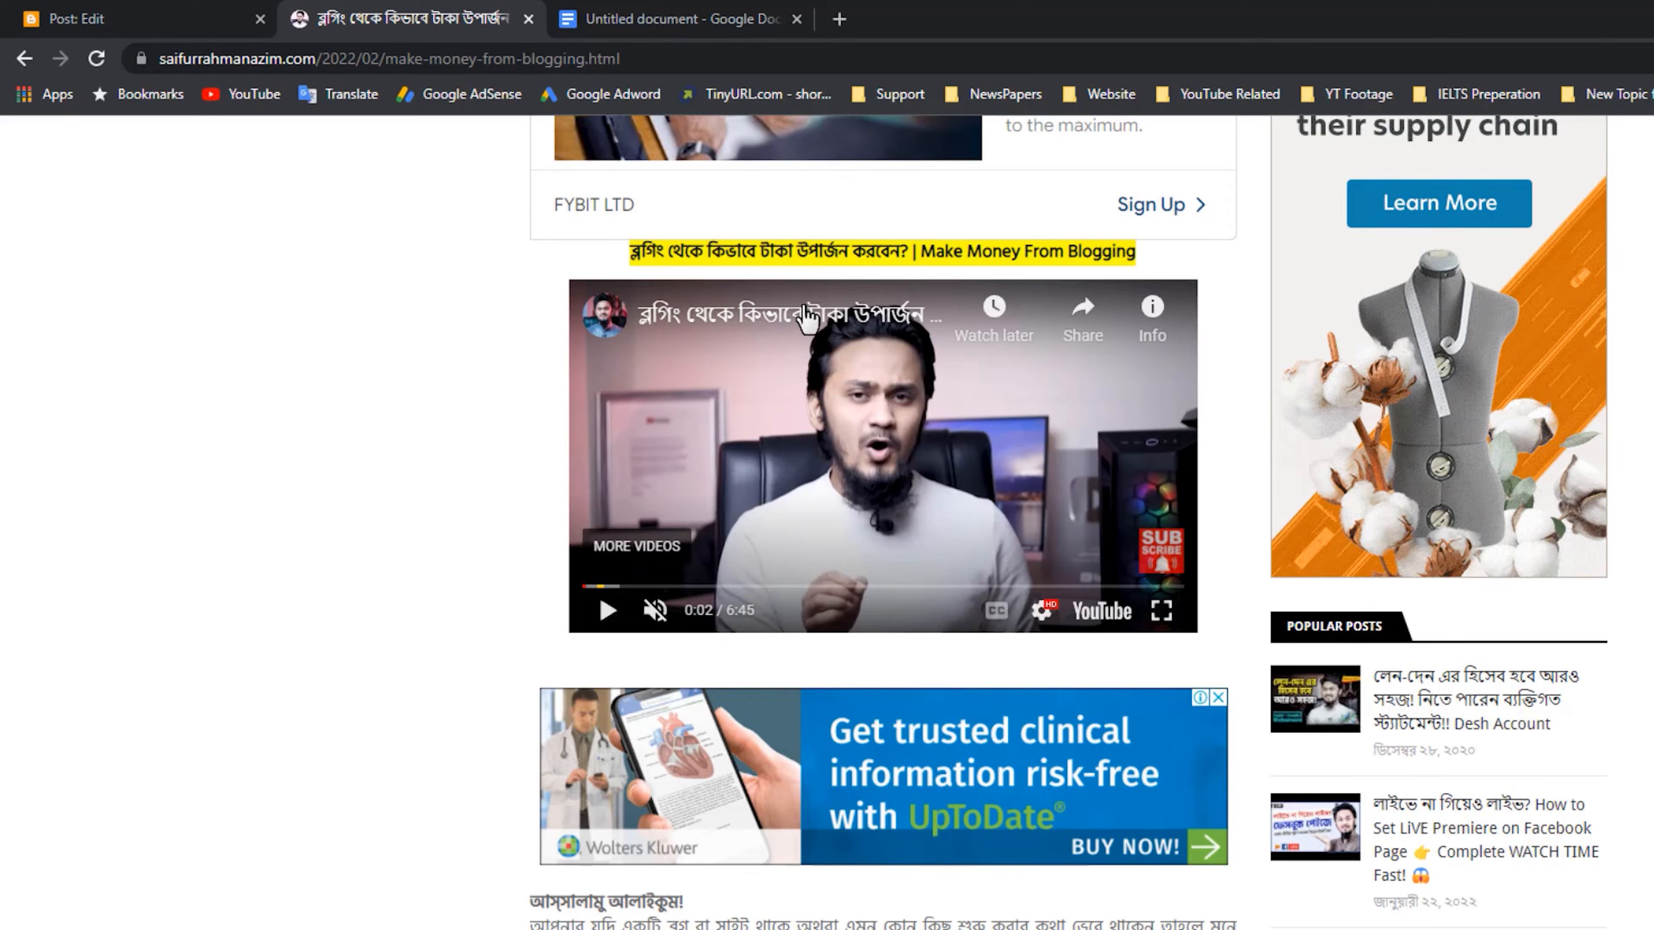
Open the embedded video's YouTube page in a new browser tab and leave its playback paused.
{"action": "right_click", "coordinate": [769, 319]}
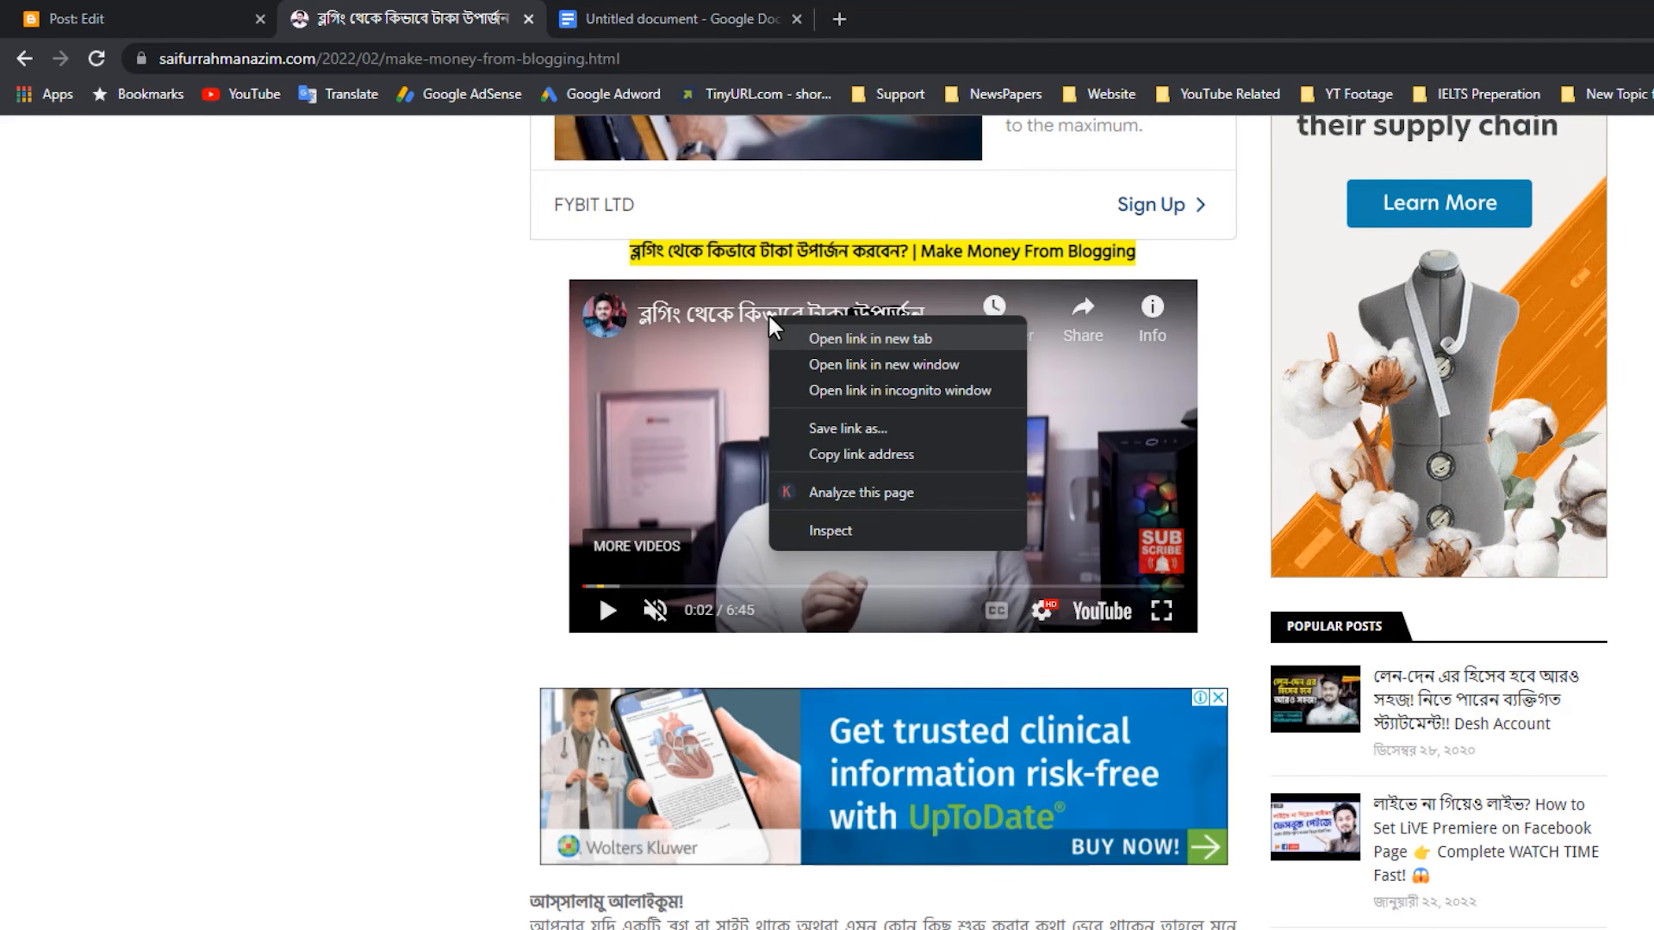
{"action": "left_click", "coordinate": [904, 347]}
{"action": "left_click", "coordinate": [675, 13]}
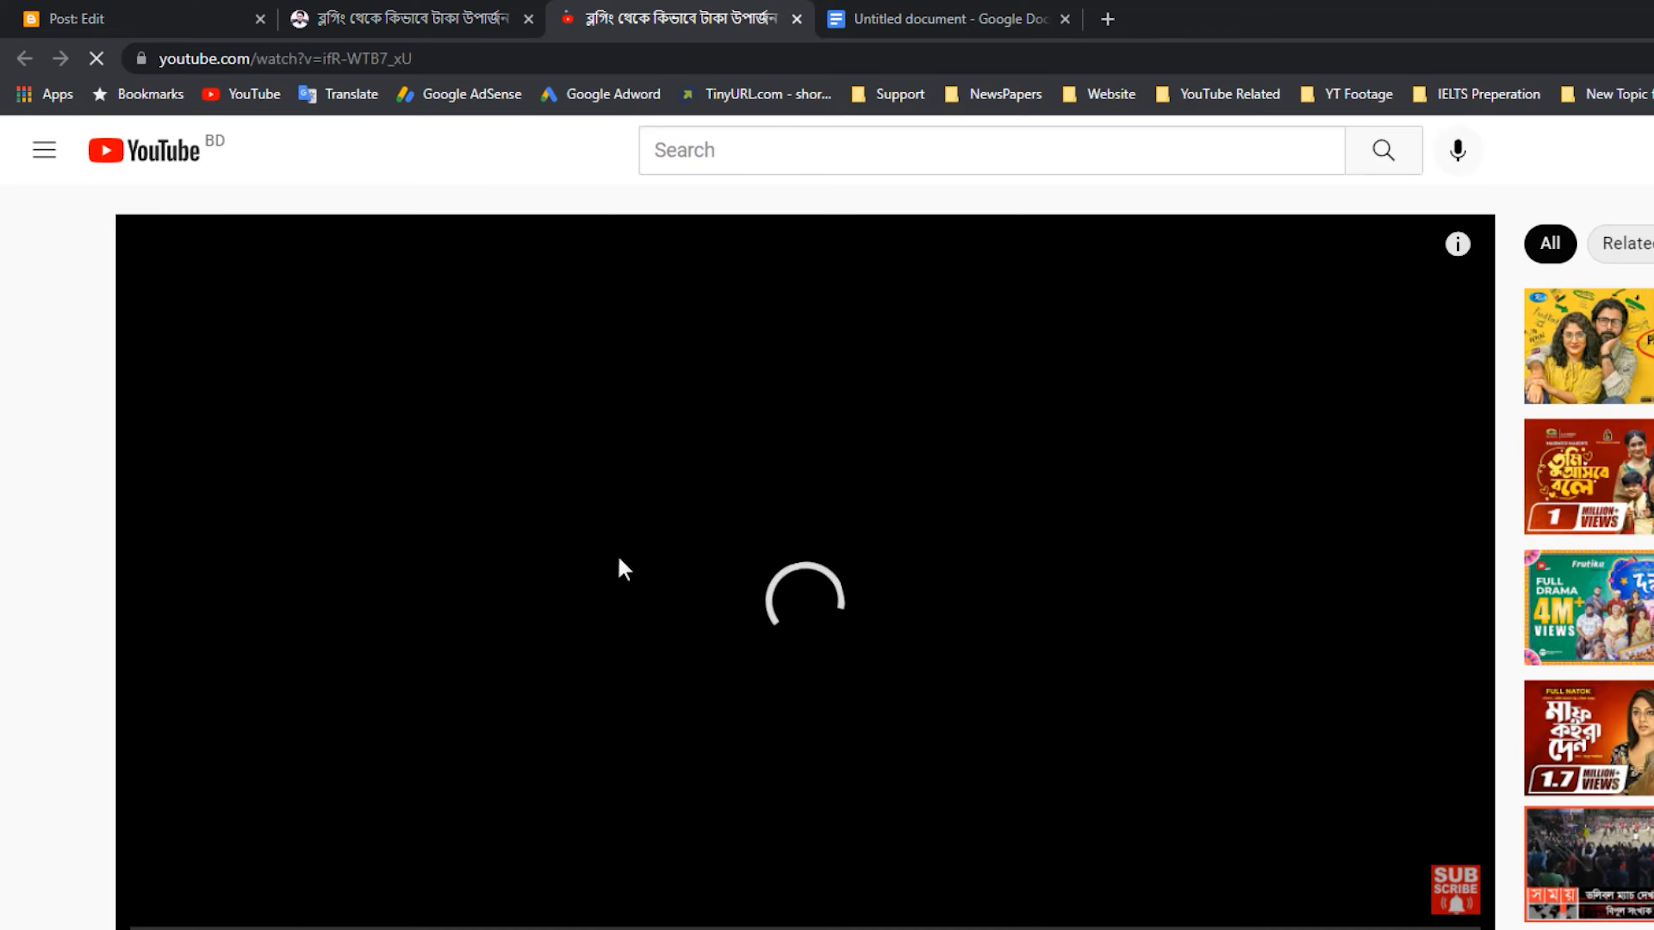
{"action": "left_click", "coordinate": [406, 9]}
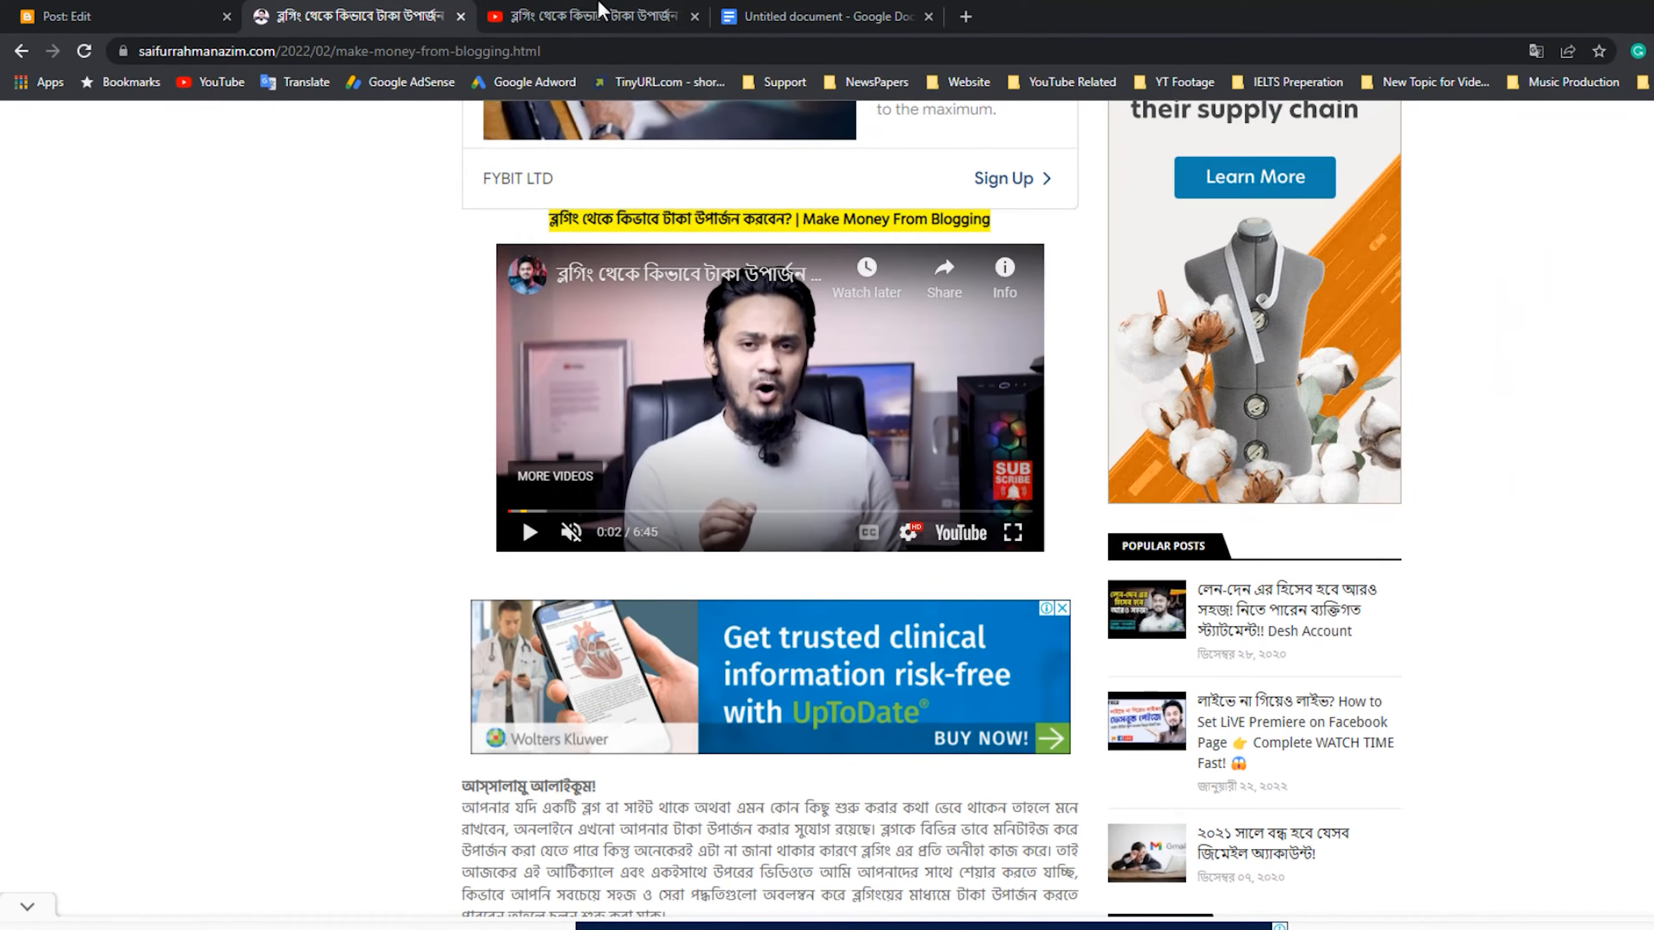
{"action": "left_click", "coordinate": [599, 9]}
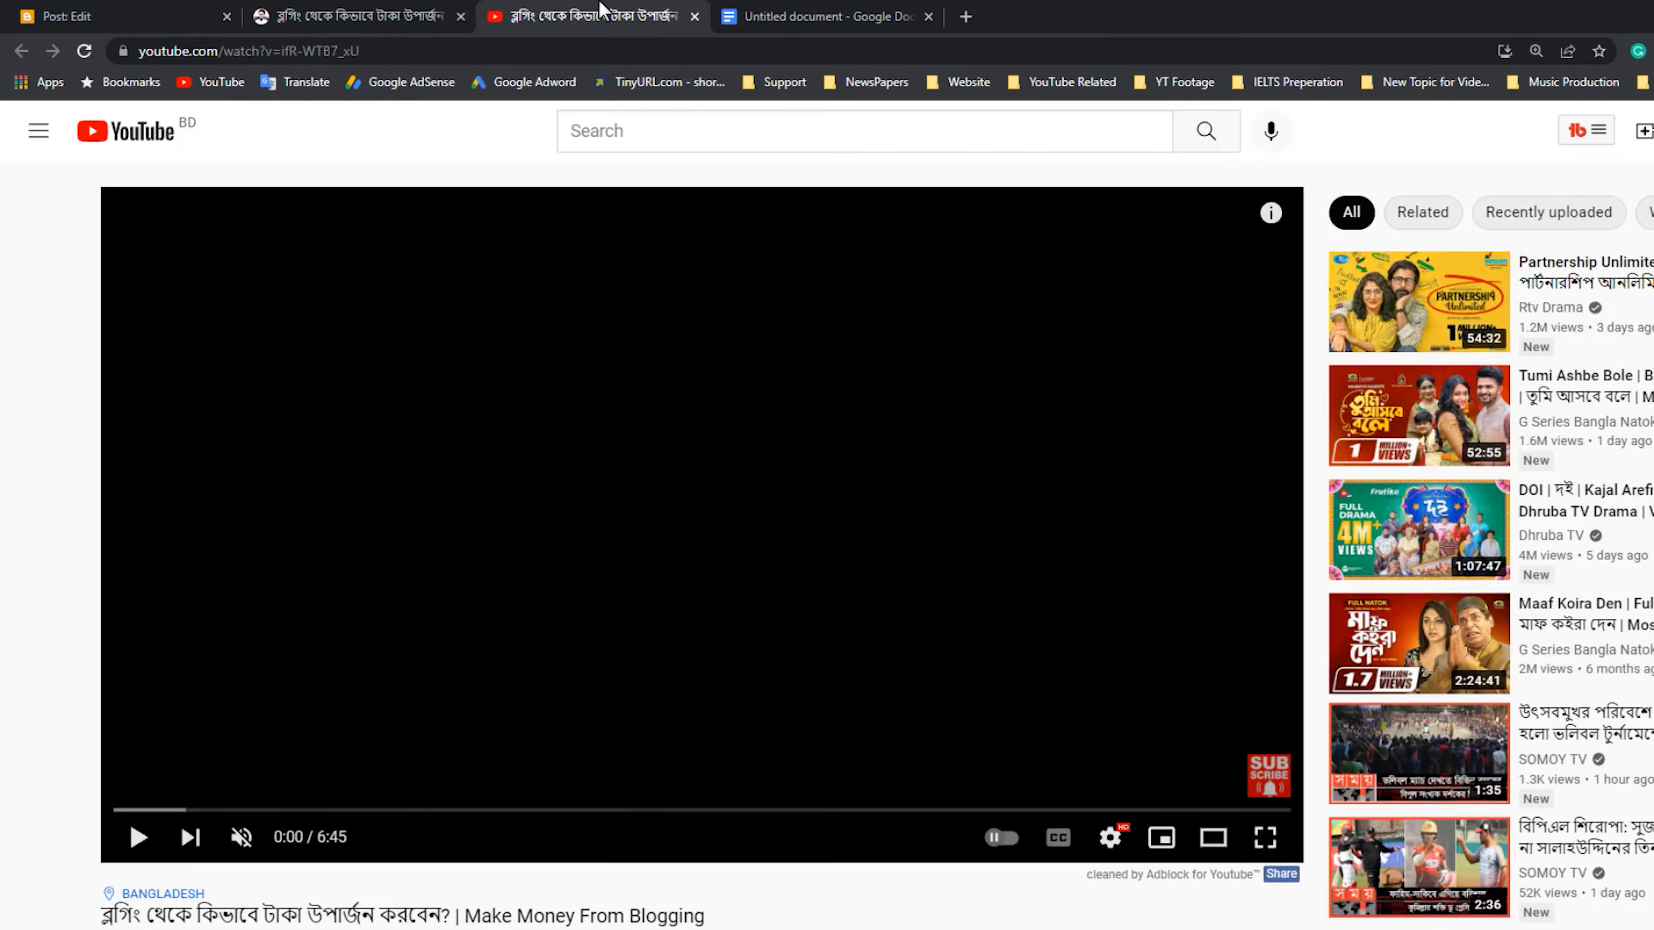
{"action": "scroll", "coordinate": [326, 391], "scroll_direction": "down", "scroll_amount": 3}
{"action": "left_click", "coordinate": [135, 550]}
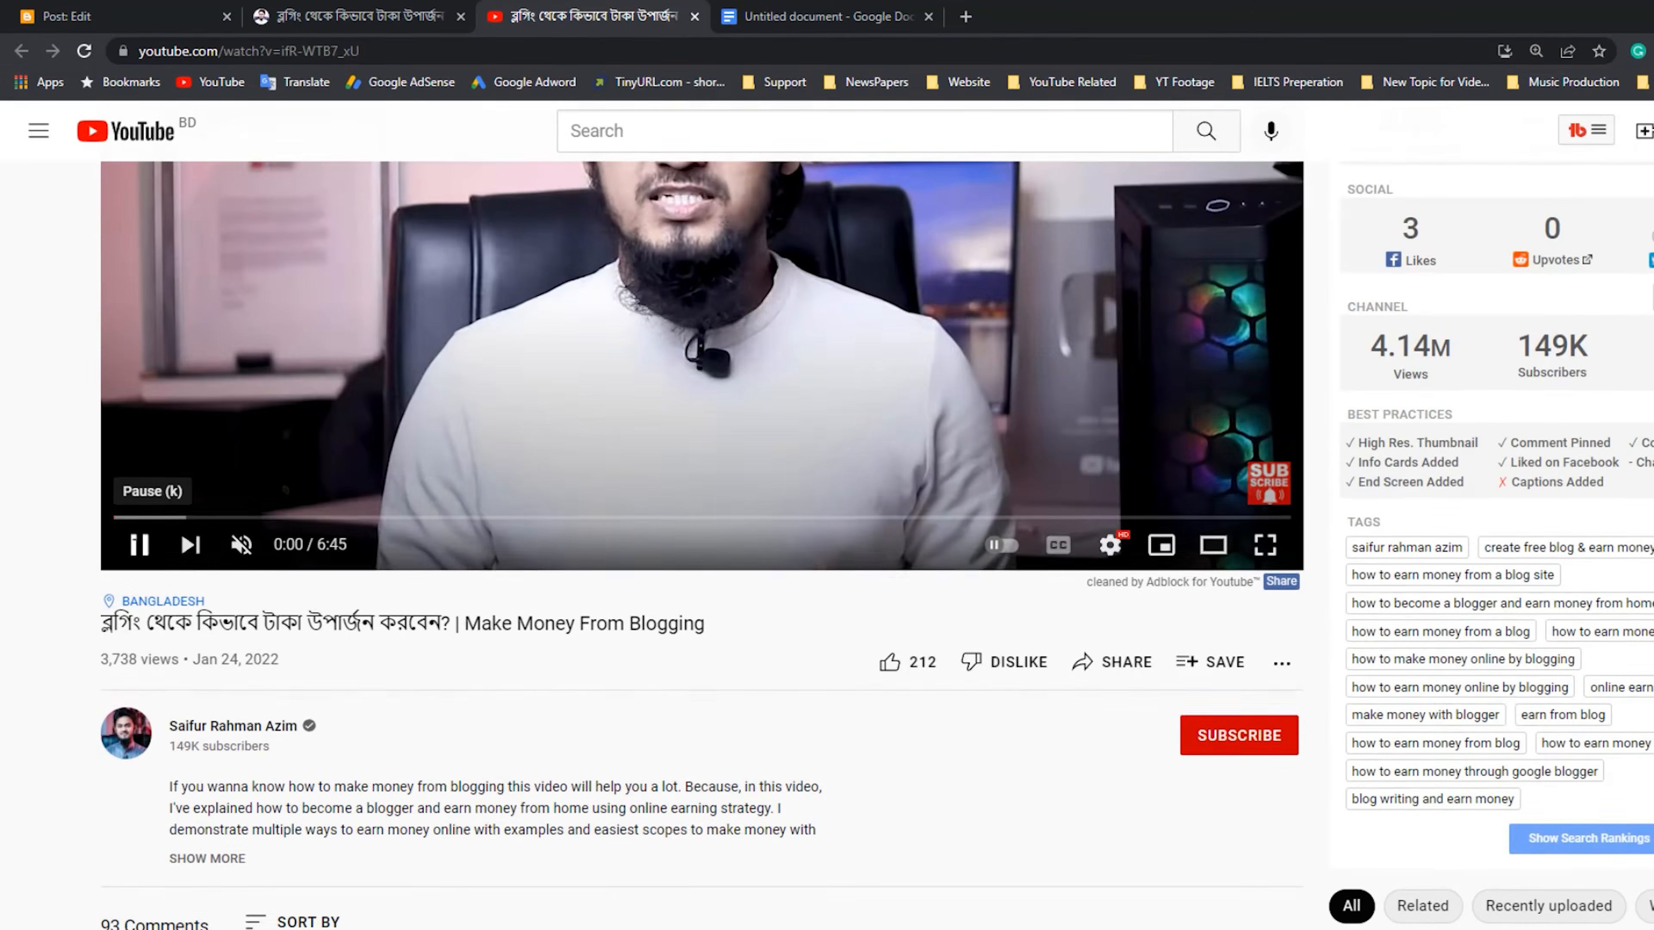
{"action": "scroll", "coordinate": [310, 584], "scroll_direction": "up", "scroll_amount": 4}
{"action": "left_click", "coordinate": [686, 652]}
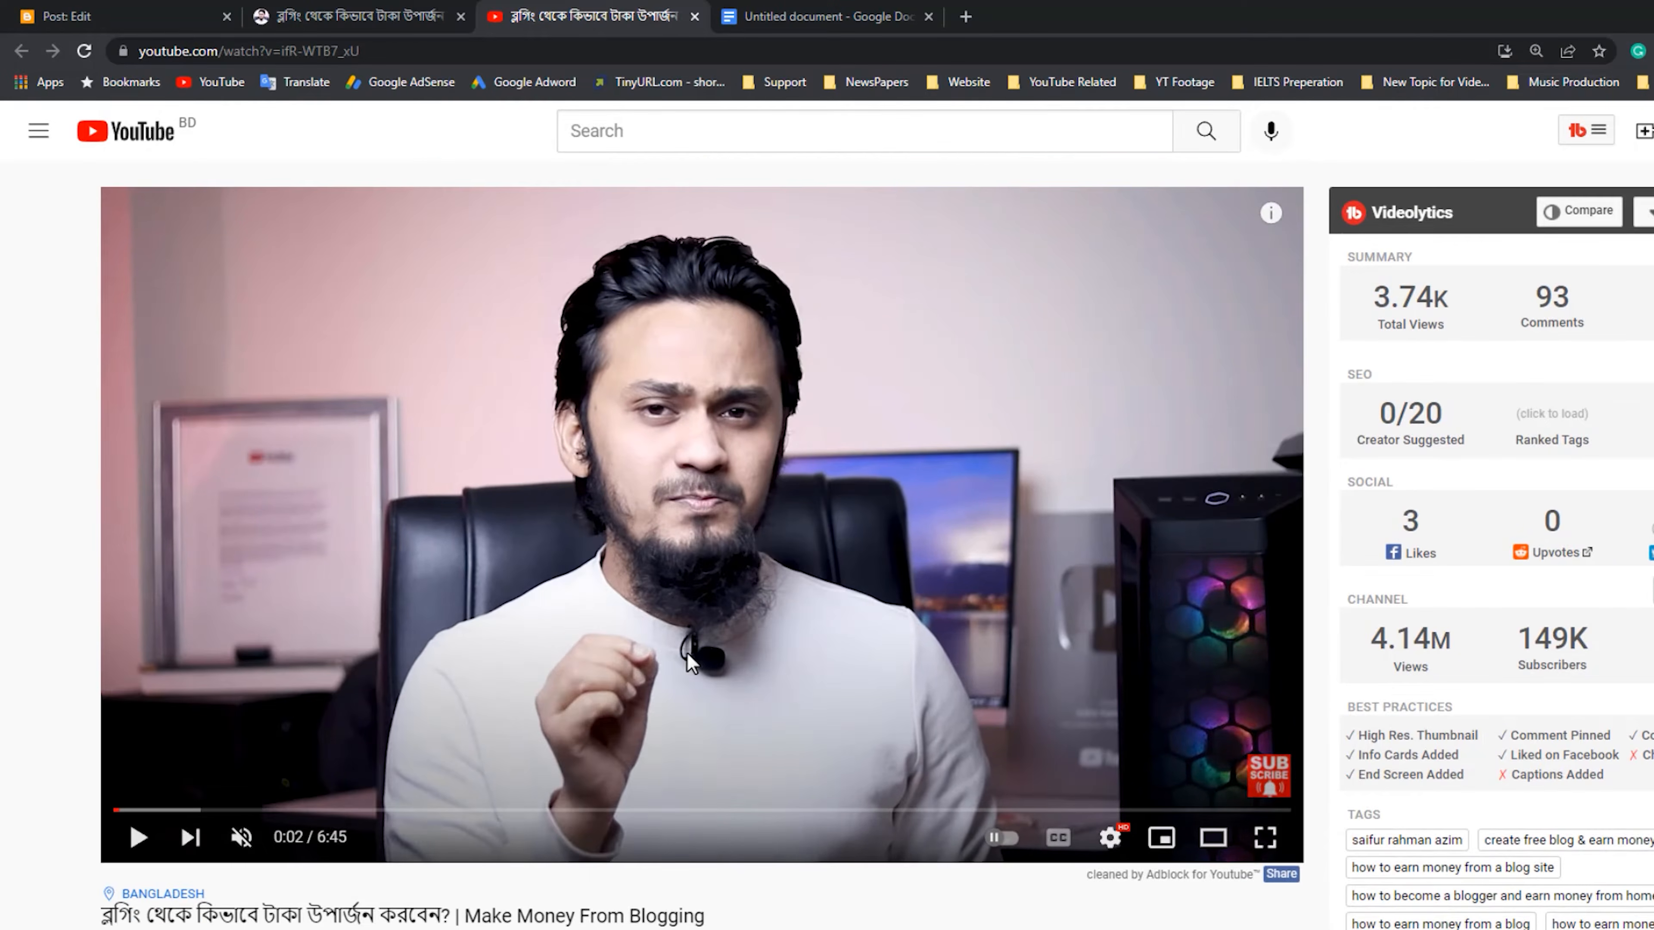
Copy the YouTube video's iframe embed code from its sharing options, keeping the default embed settings.
{"action": "scroll", "coordinate": [686, 658], "scroll_direction": "down", "scroll_amount": 3}
{"action": "left_click", "coordinate": [1074, 761]}
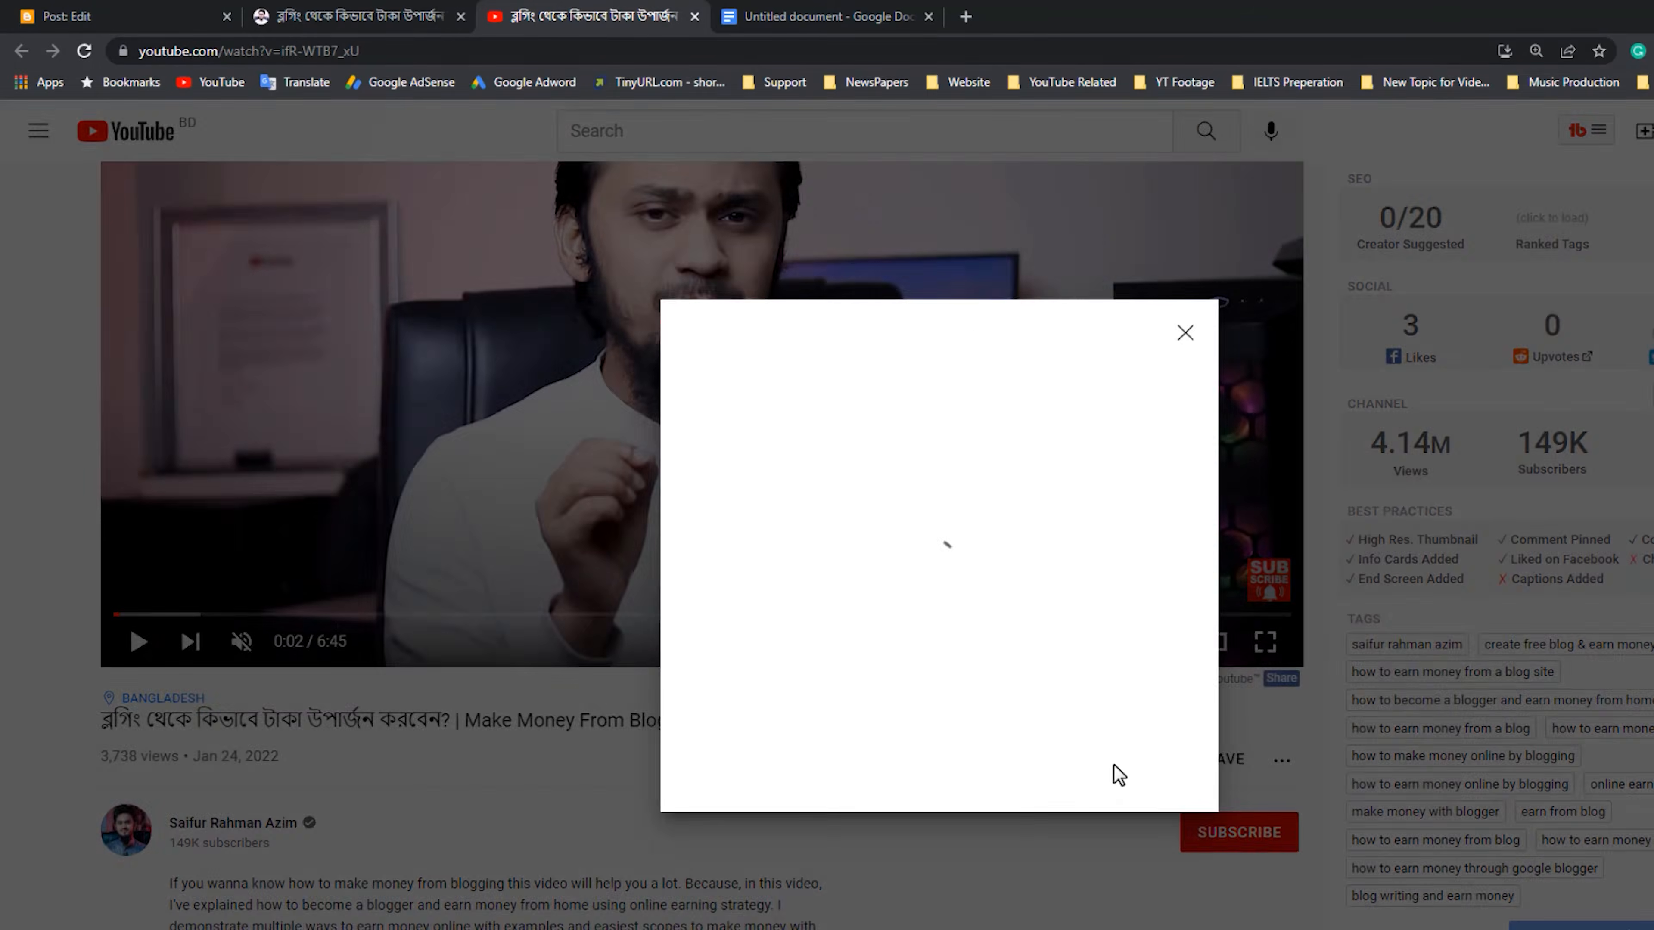
{"action": "left_click", "coordinate": [713, 559]}
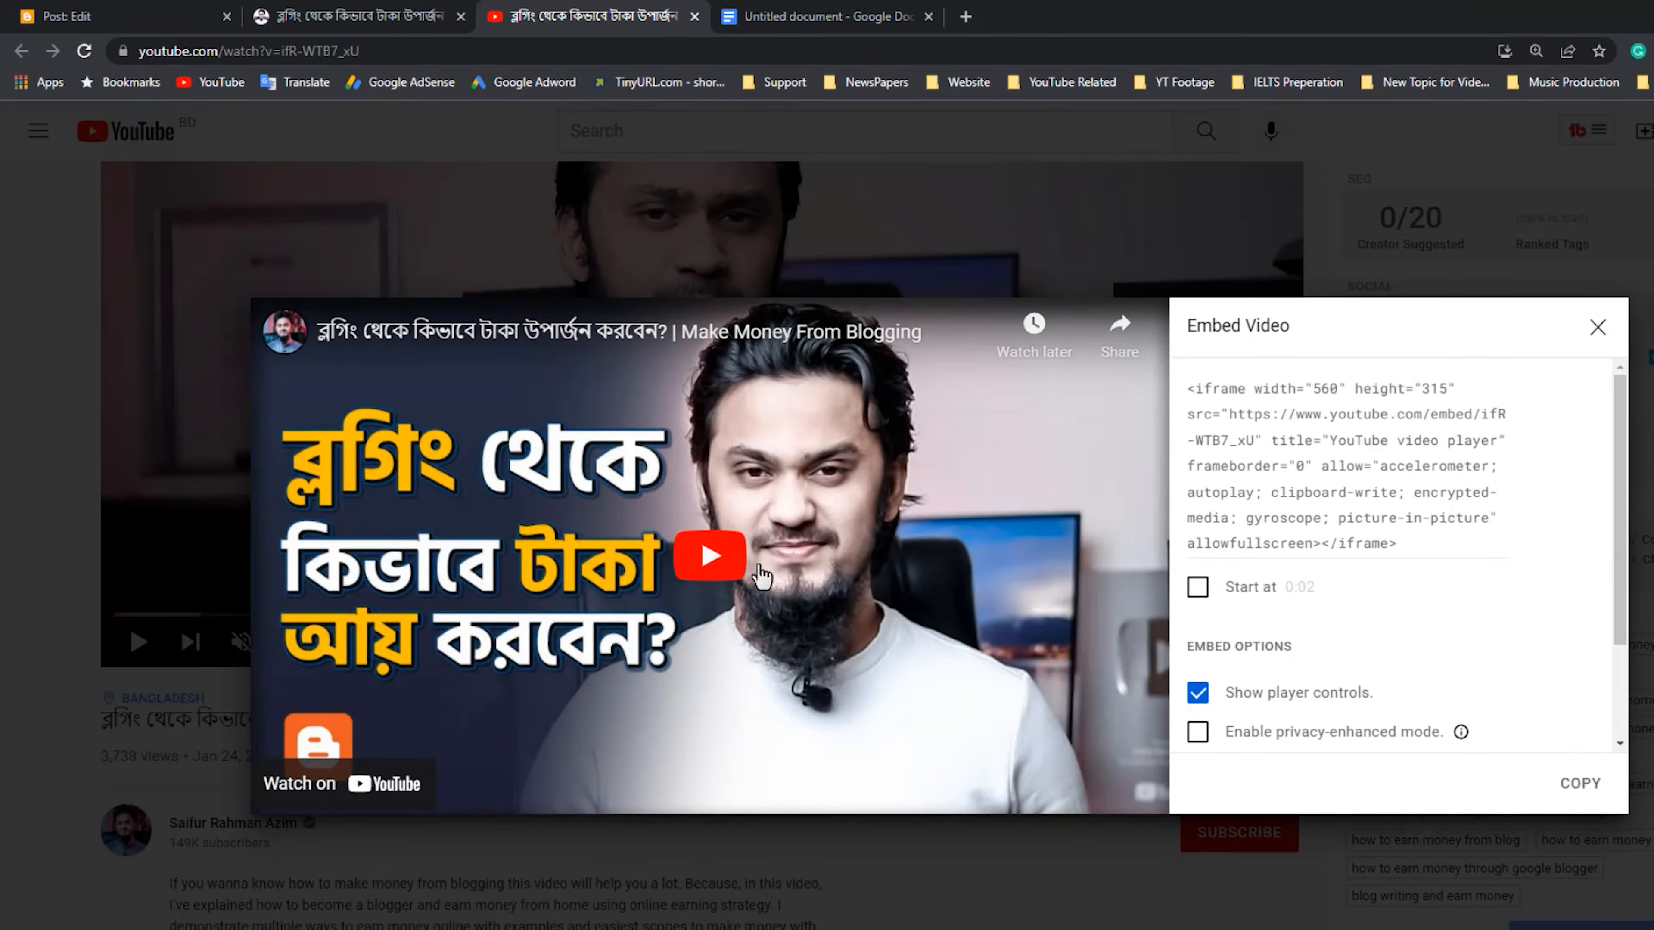
{"action": "left_click", "coordinate": [1580, 782]}
{"action": "key", "text": "ctrl+c"}
Return to the Blogger post being edited and switch its body to HTML view.
{"action": "left_click", "coordinate": [392, 9]}
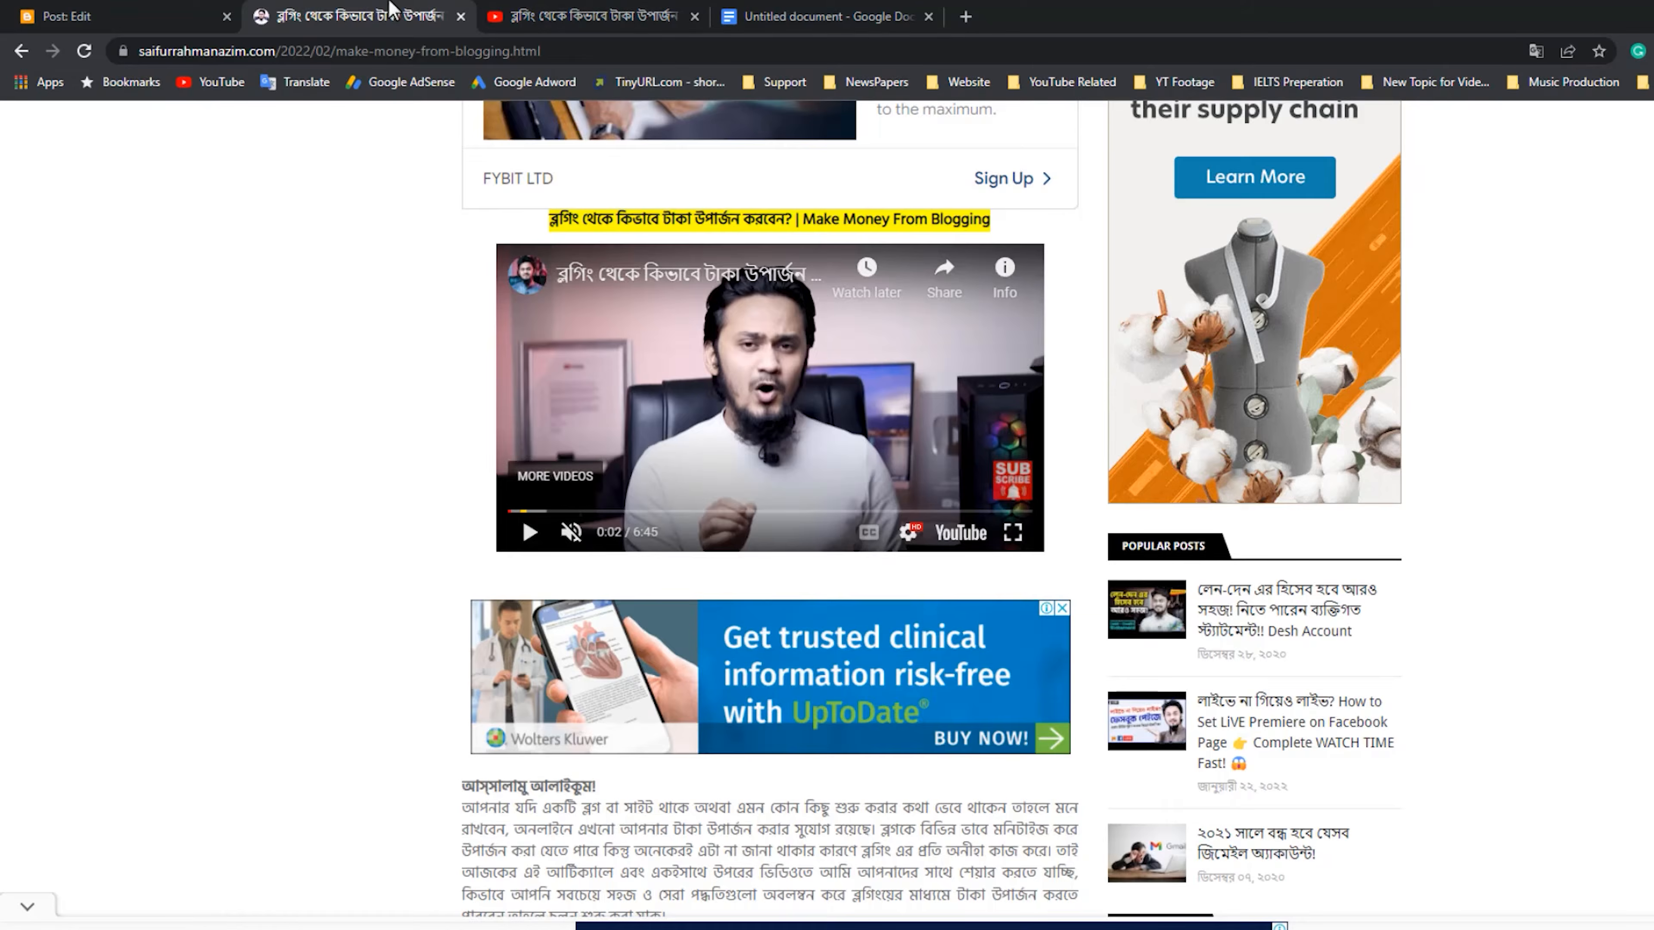
{"action": "left_click", "coordinate": [96, 10]}
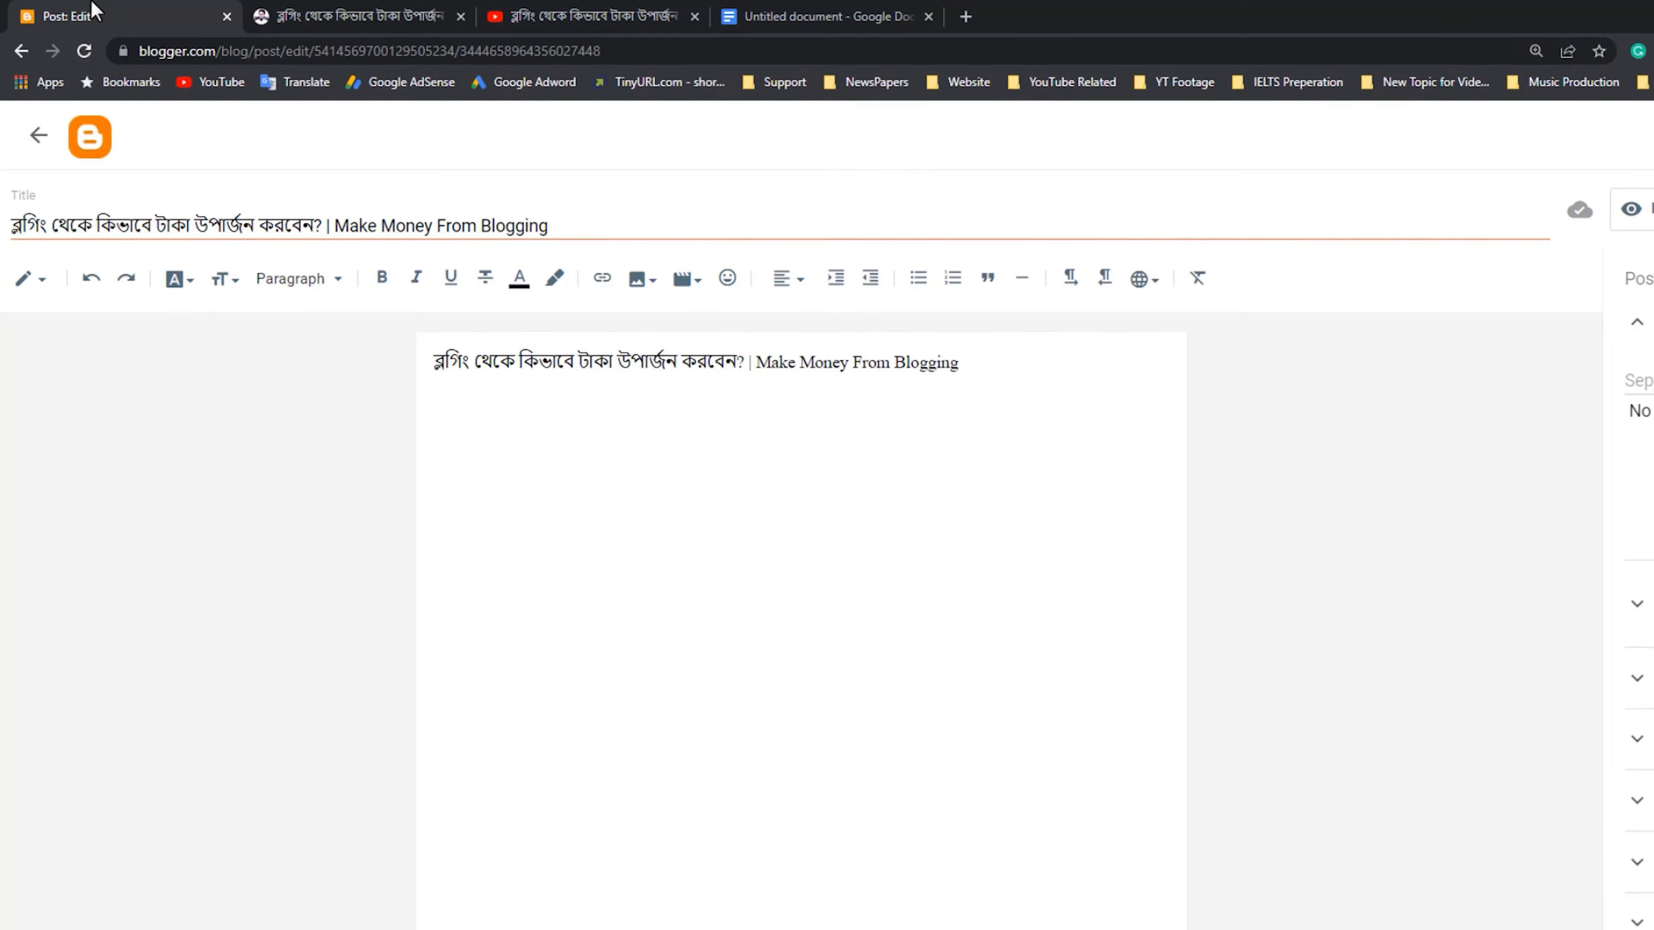
{"action": "left_click", "coordinate": [27, 291]}
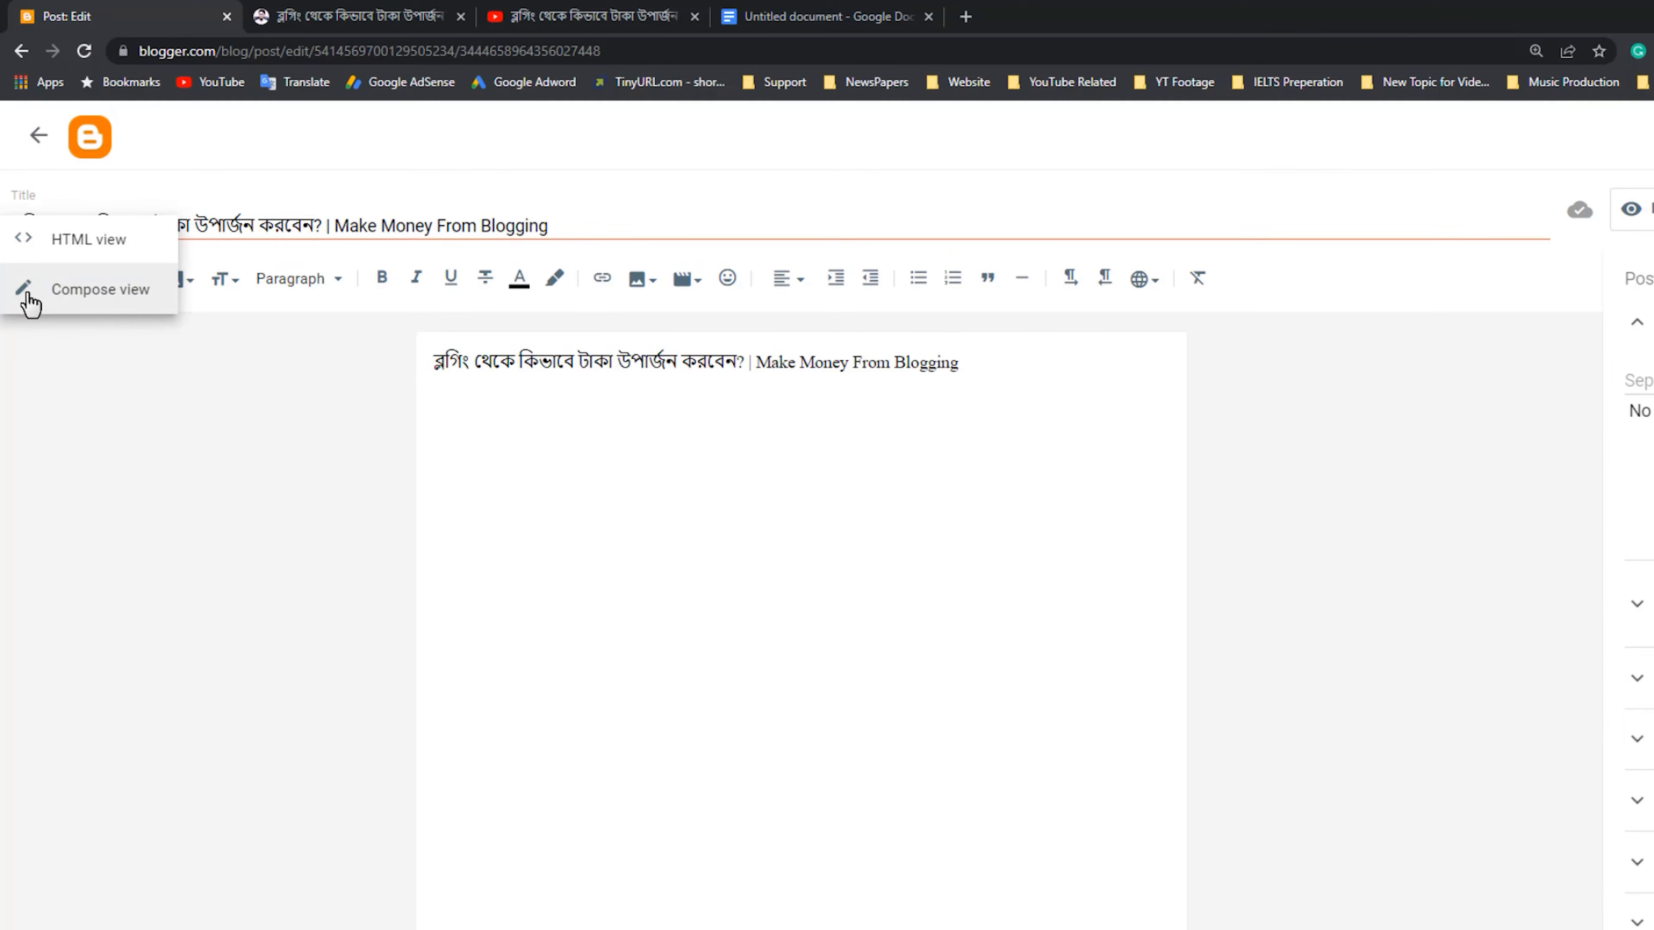
{"action": "left_click", "coordinate": [333, 507]}
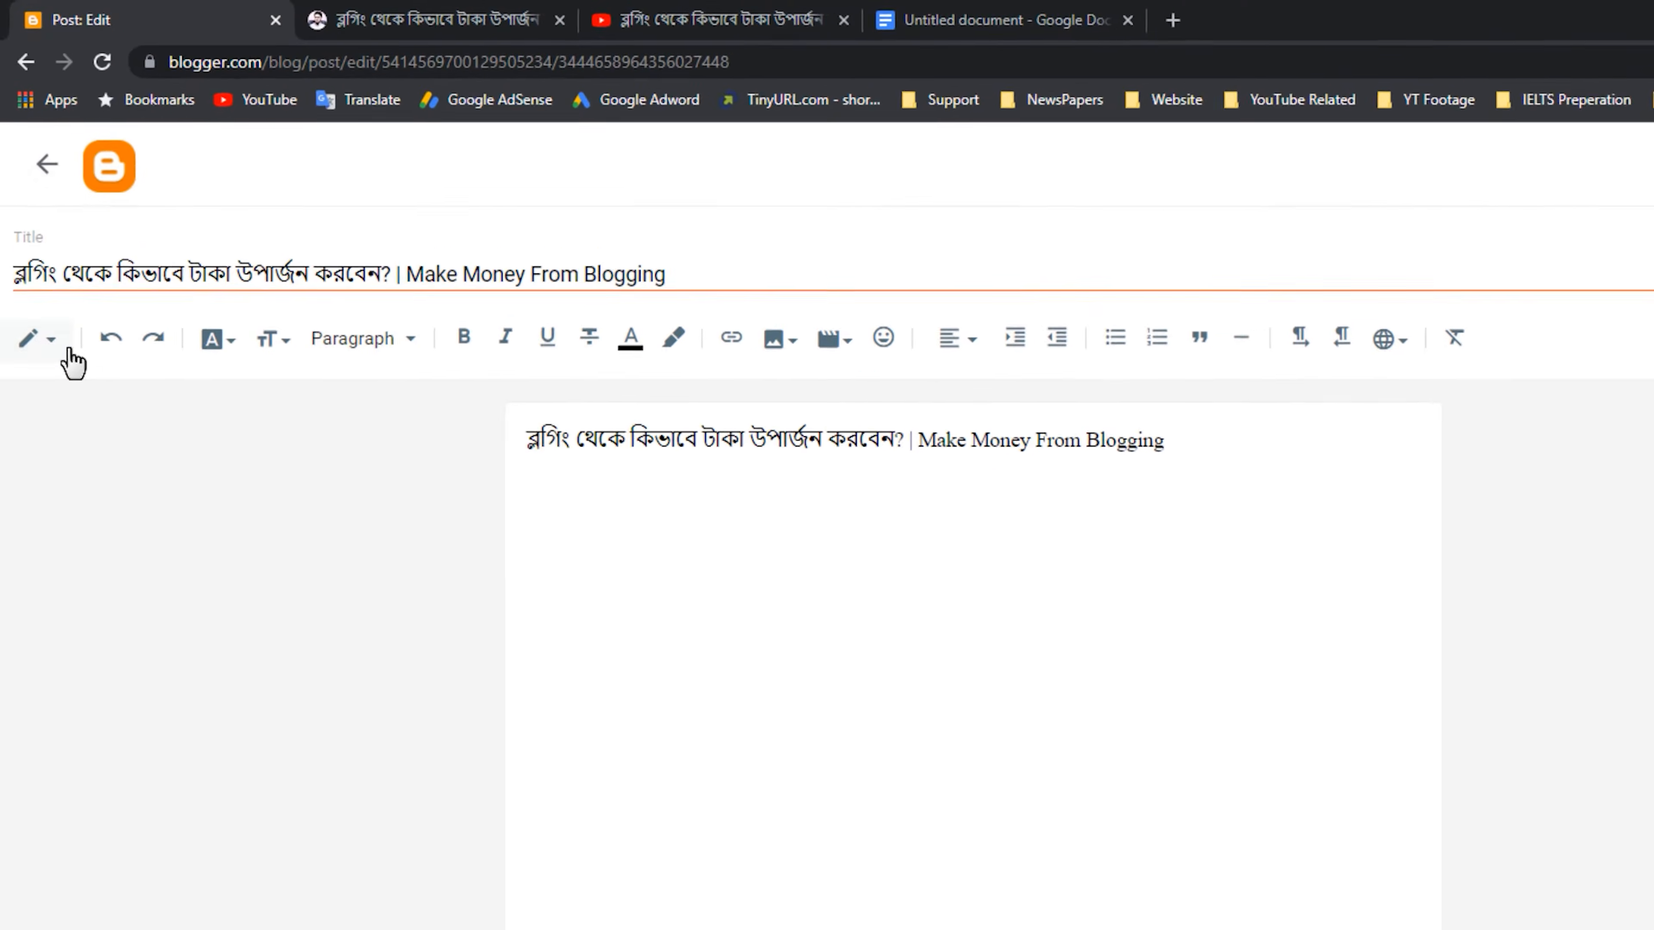
{"action": "left_click_drag", "start_coordinate": [3, 307], "coordinate": [78, 383]}
{"action": "left_click", "coordinate": [58, 369]}
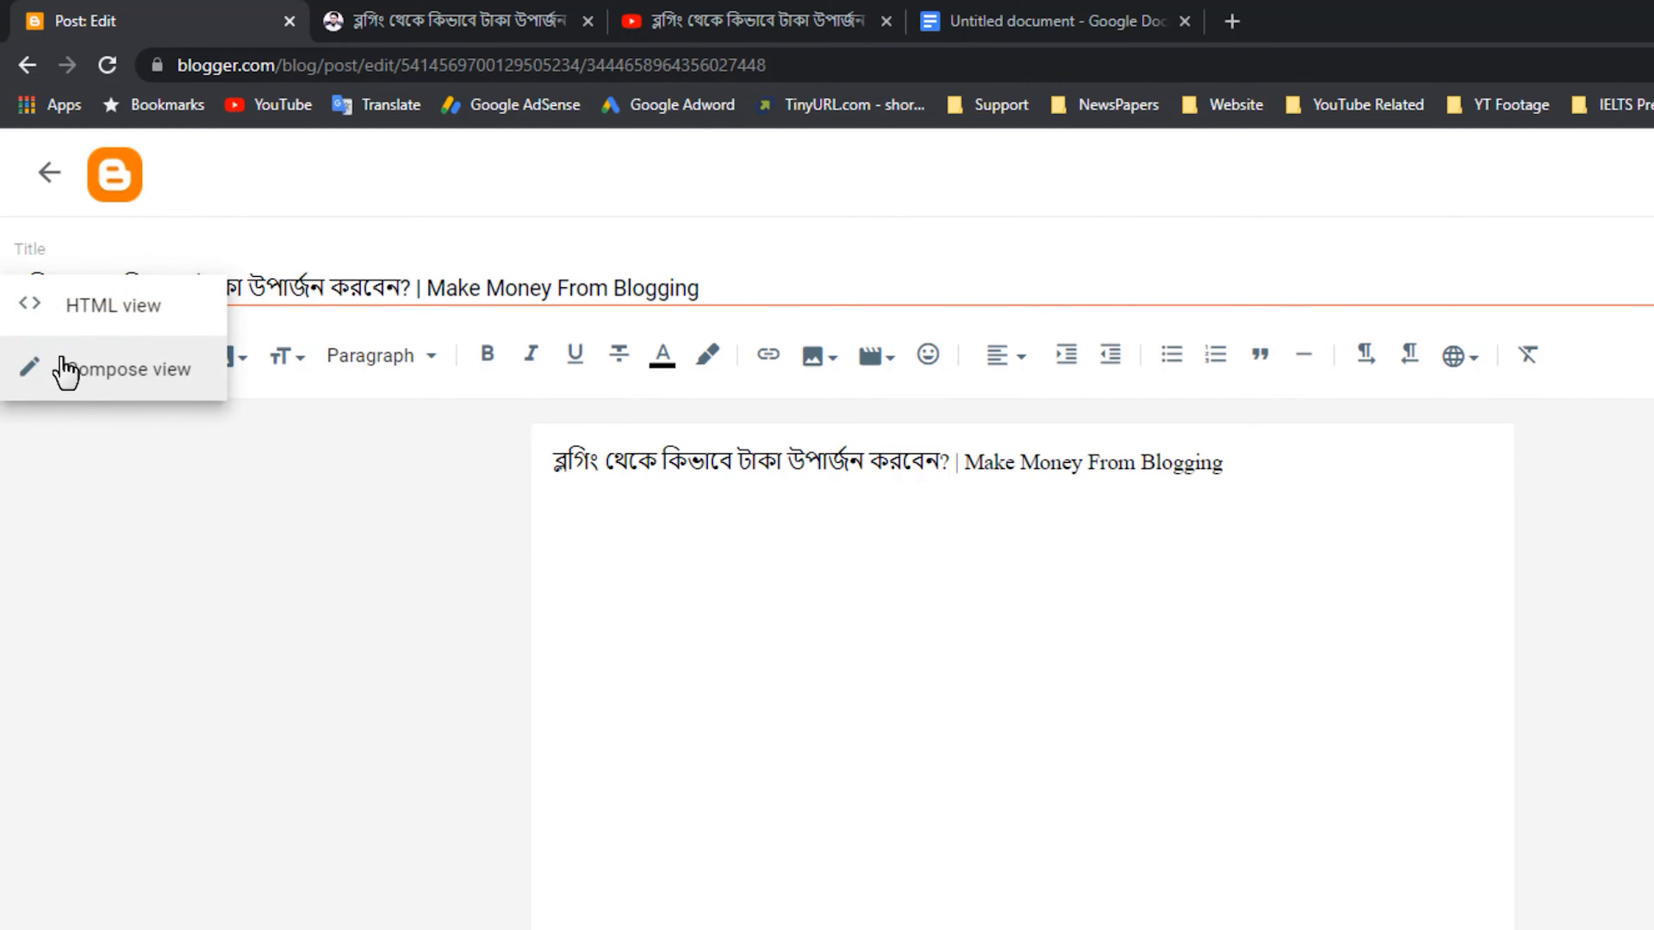
{"action": "left_click", "coordinate": [119, 327]}
Paste the video's iframe embed code on line 2 of the post's HTML and return to Compose view.
{"action": "left_click", "coordinate": [918, 436]}
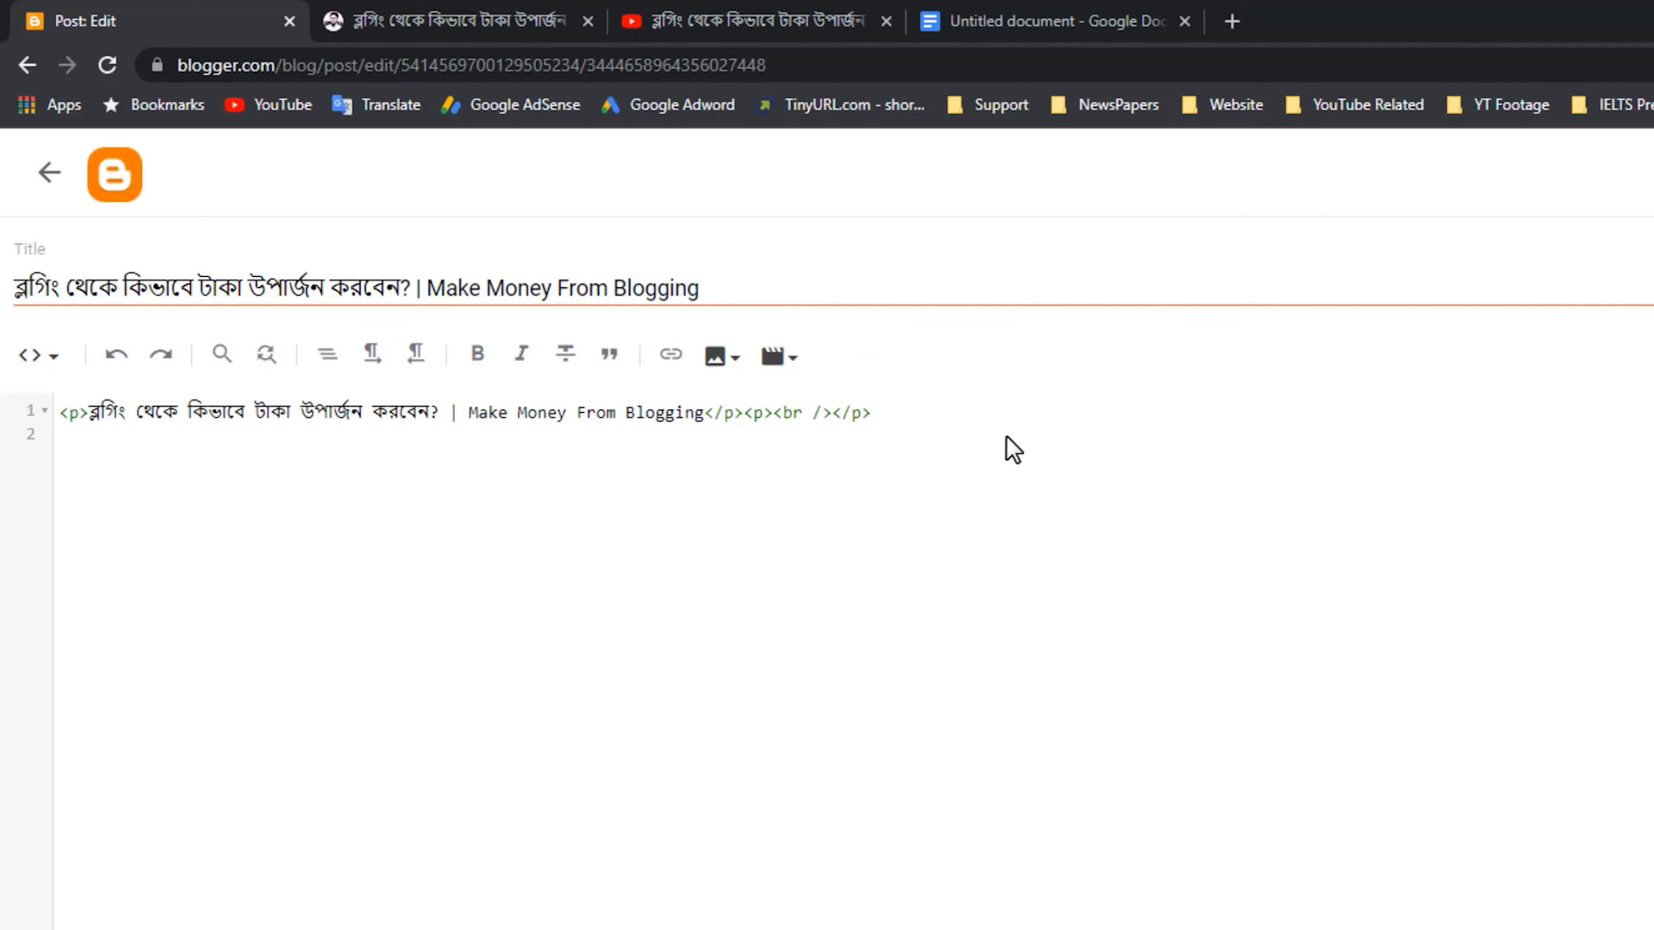
{"action": "key", "text": "ctrl+v"}
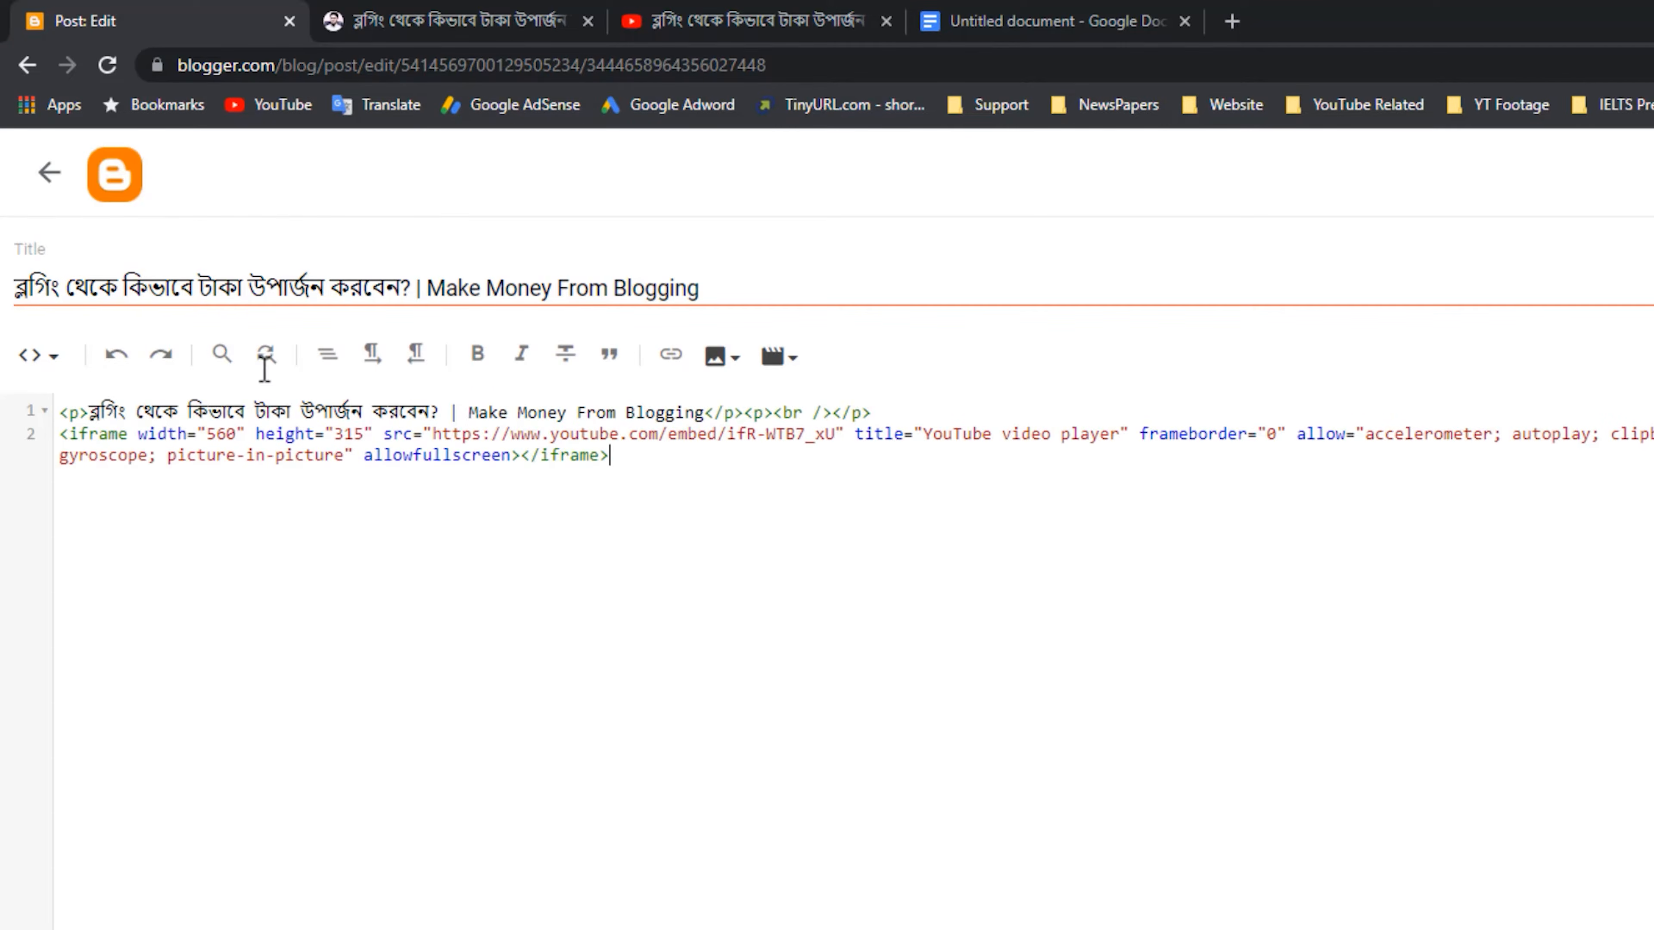
{"action": "left_click", "coordinate": [51, 364]}
{"action": "left_click", "coordinate": [122, 429]}
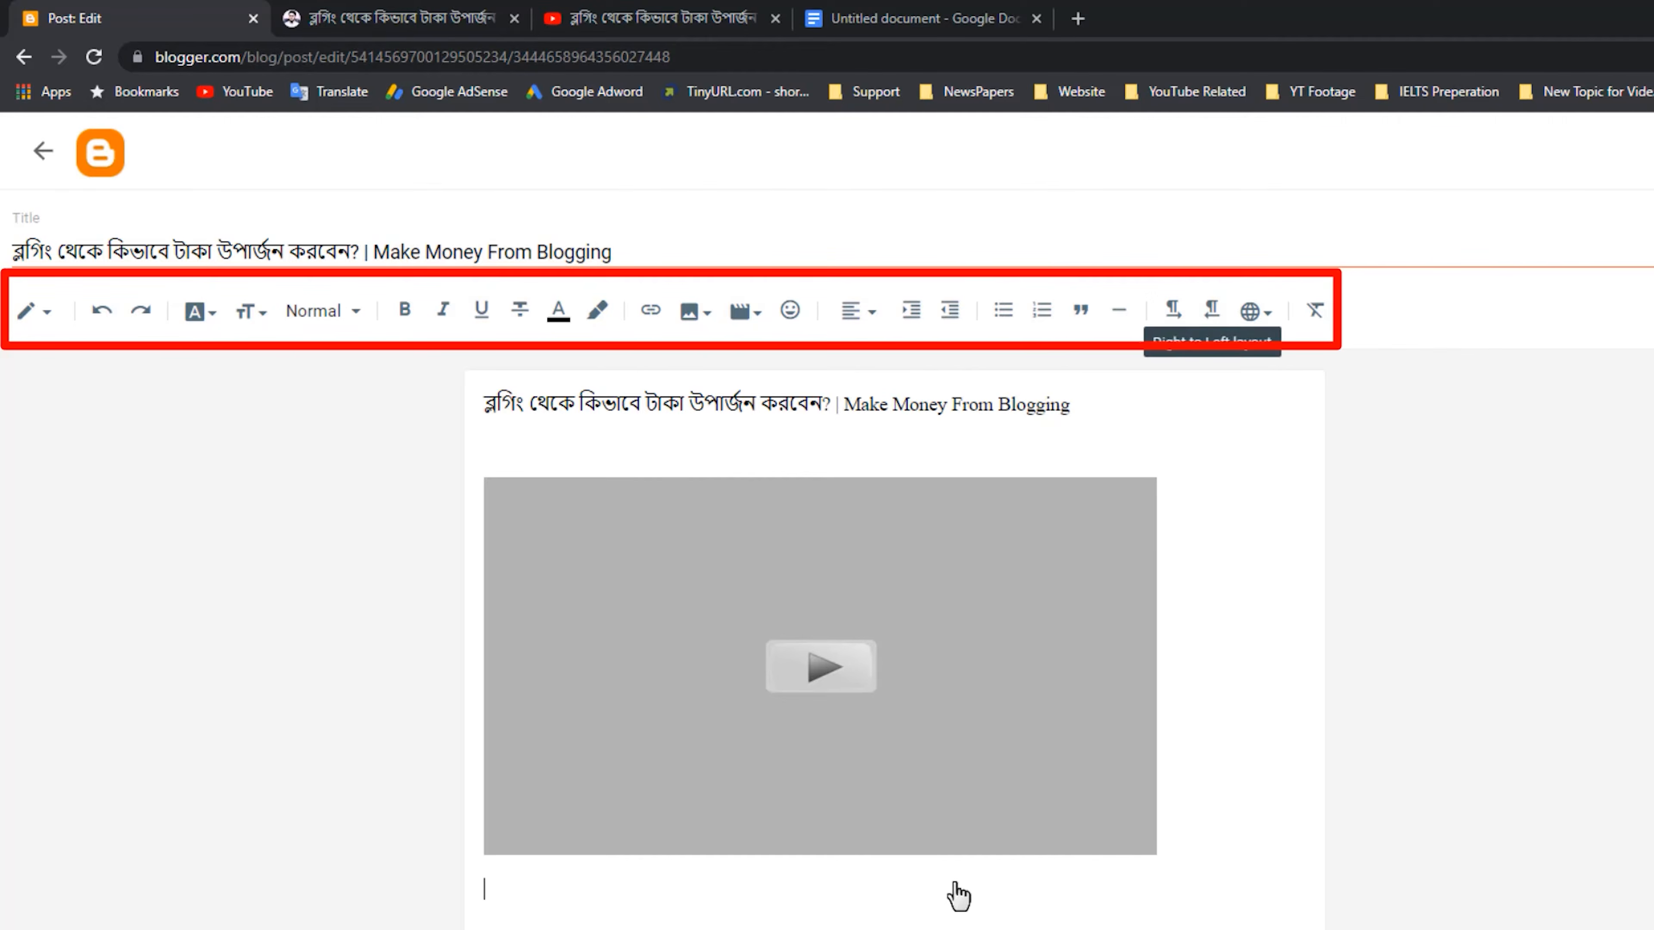
Check the opening paragraphs of the Google Docs draft against the area below the video in the Blogger post.
{"action": "left_click", "coordinate": [949, 20]}
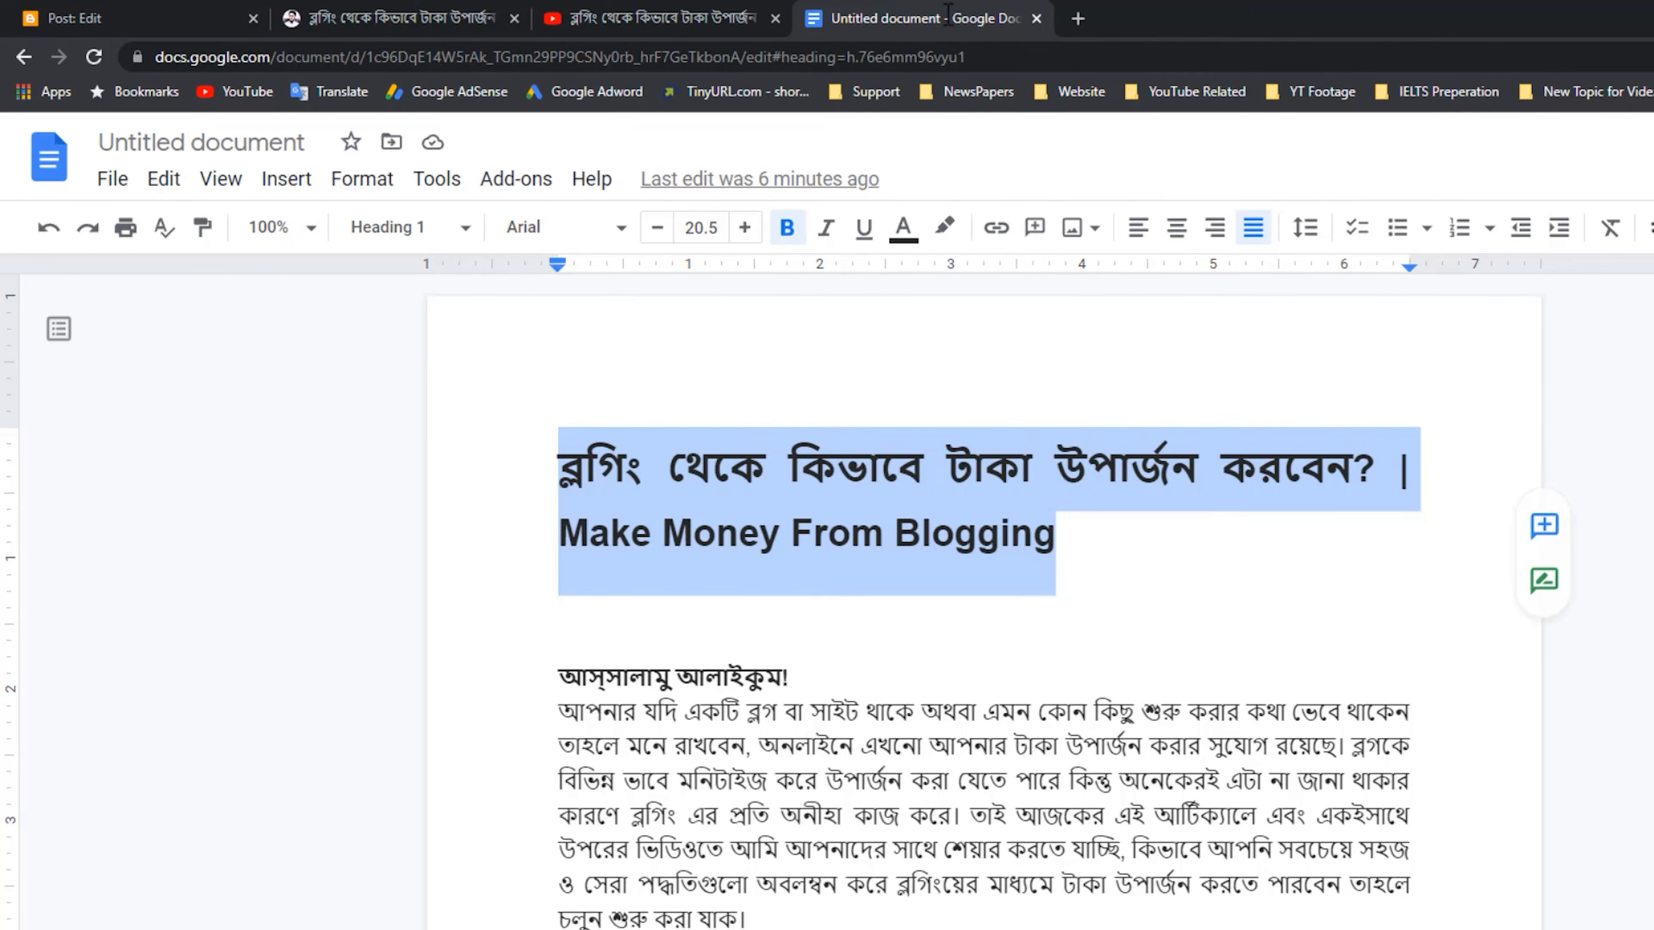
{"action": "scroll", "coordinate": [778, 254], "scroll_direction": "down", "scroll_amount": 1}
{"action": "left_click_drag", "start_coordinate": [557, 566], "coordinate": [805, 807]}
{"action": "left_click", "coordinate": [824, 822]}
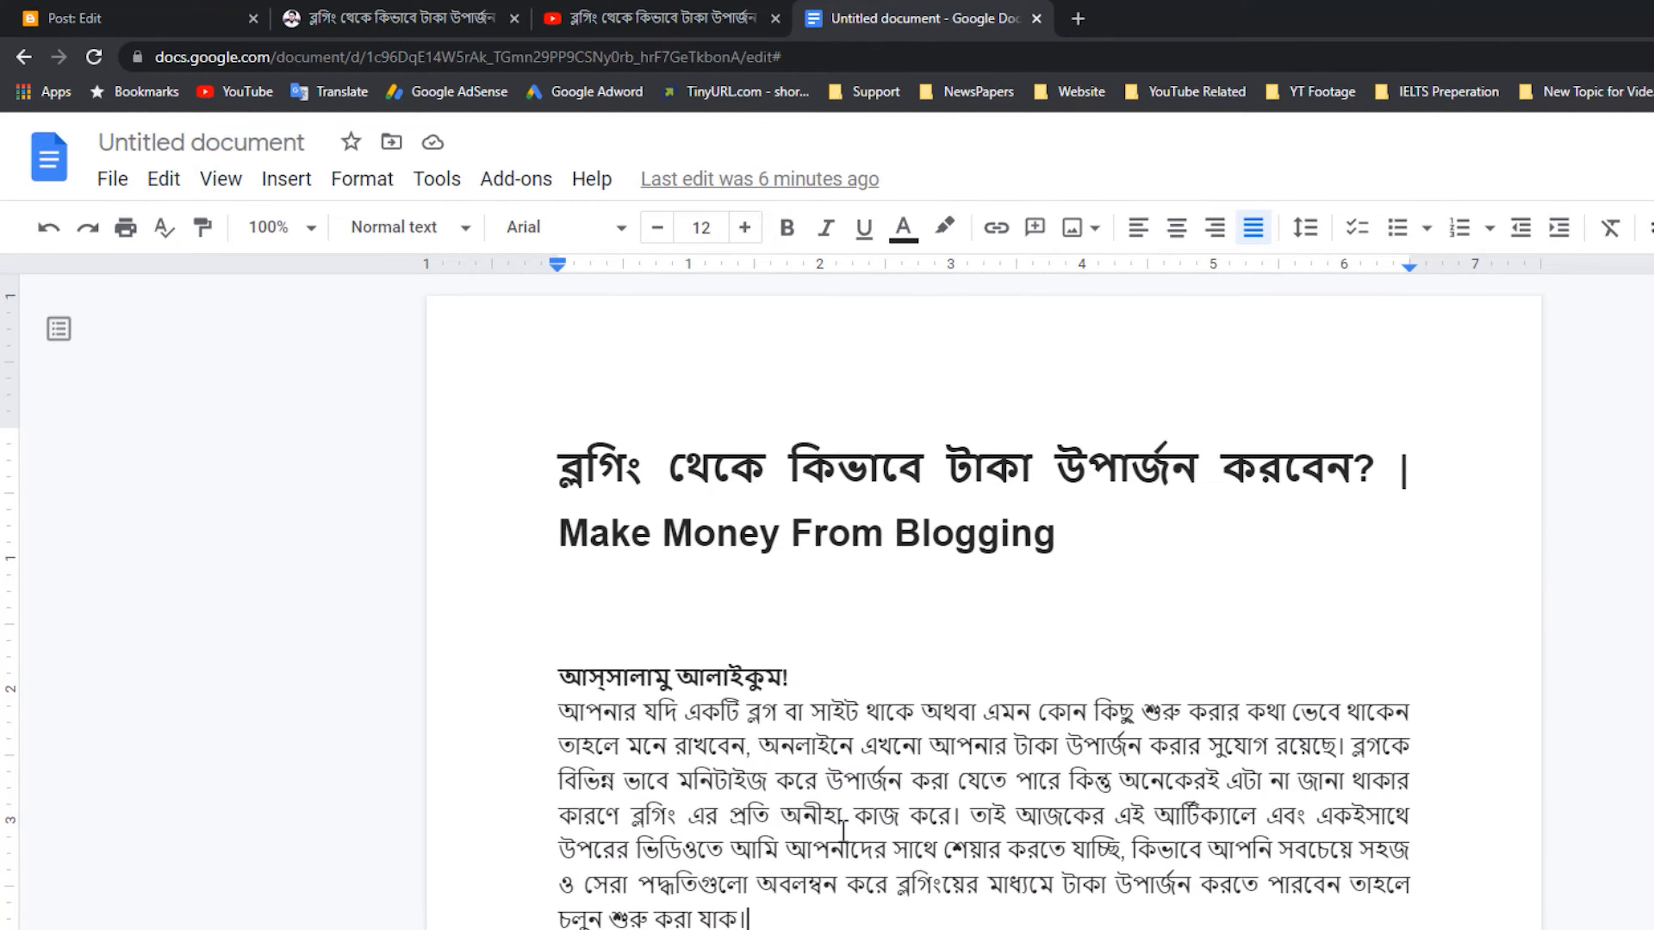
{"action": "left_click", "coordinate": [57, 26]}
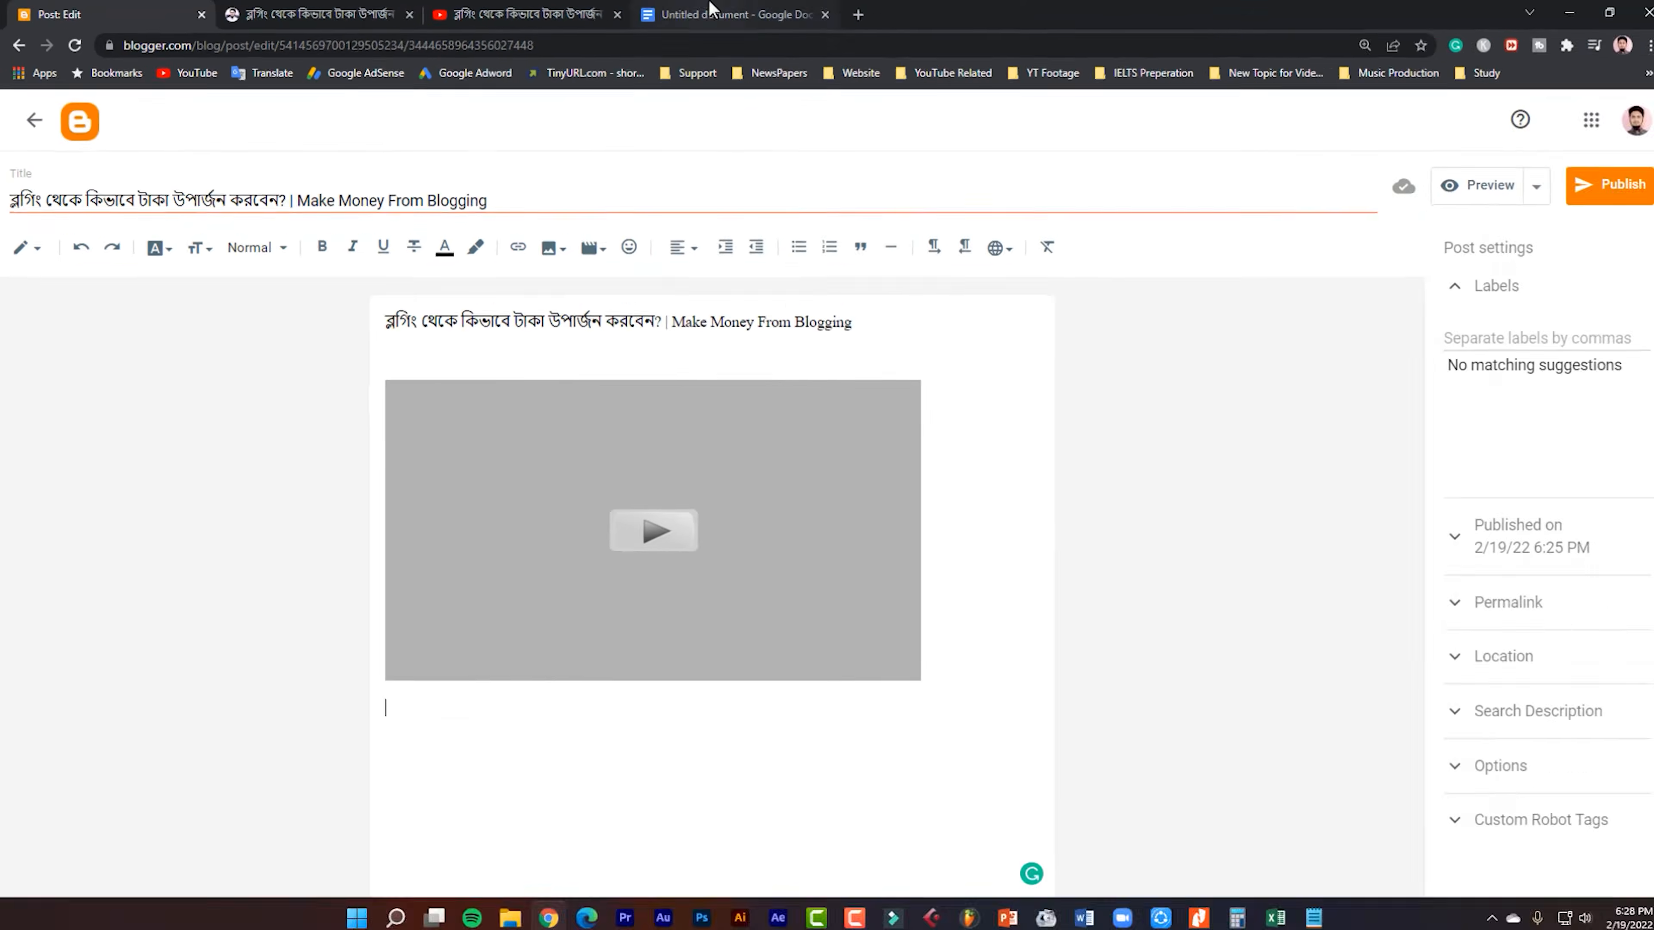
{"action": "left_click", "coordinate": [892, 7]}
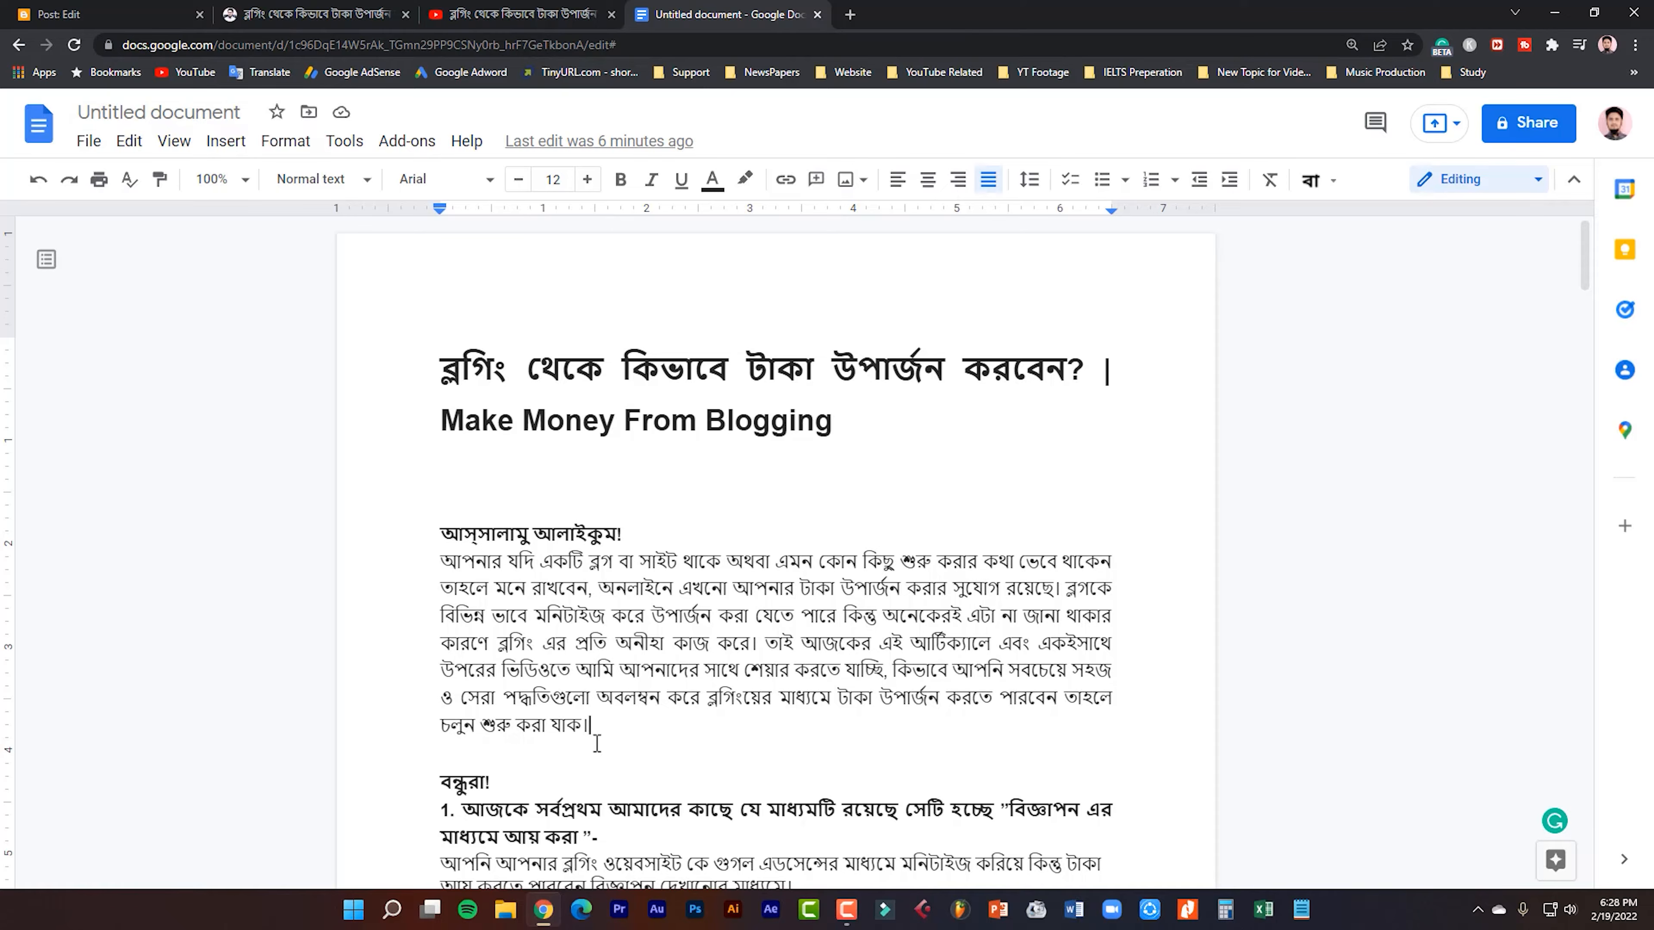
{"action": "left_click", "coordinate": [88, 10]}
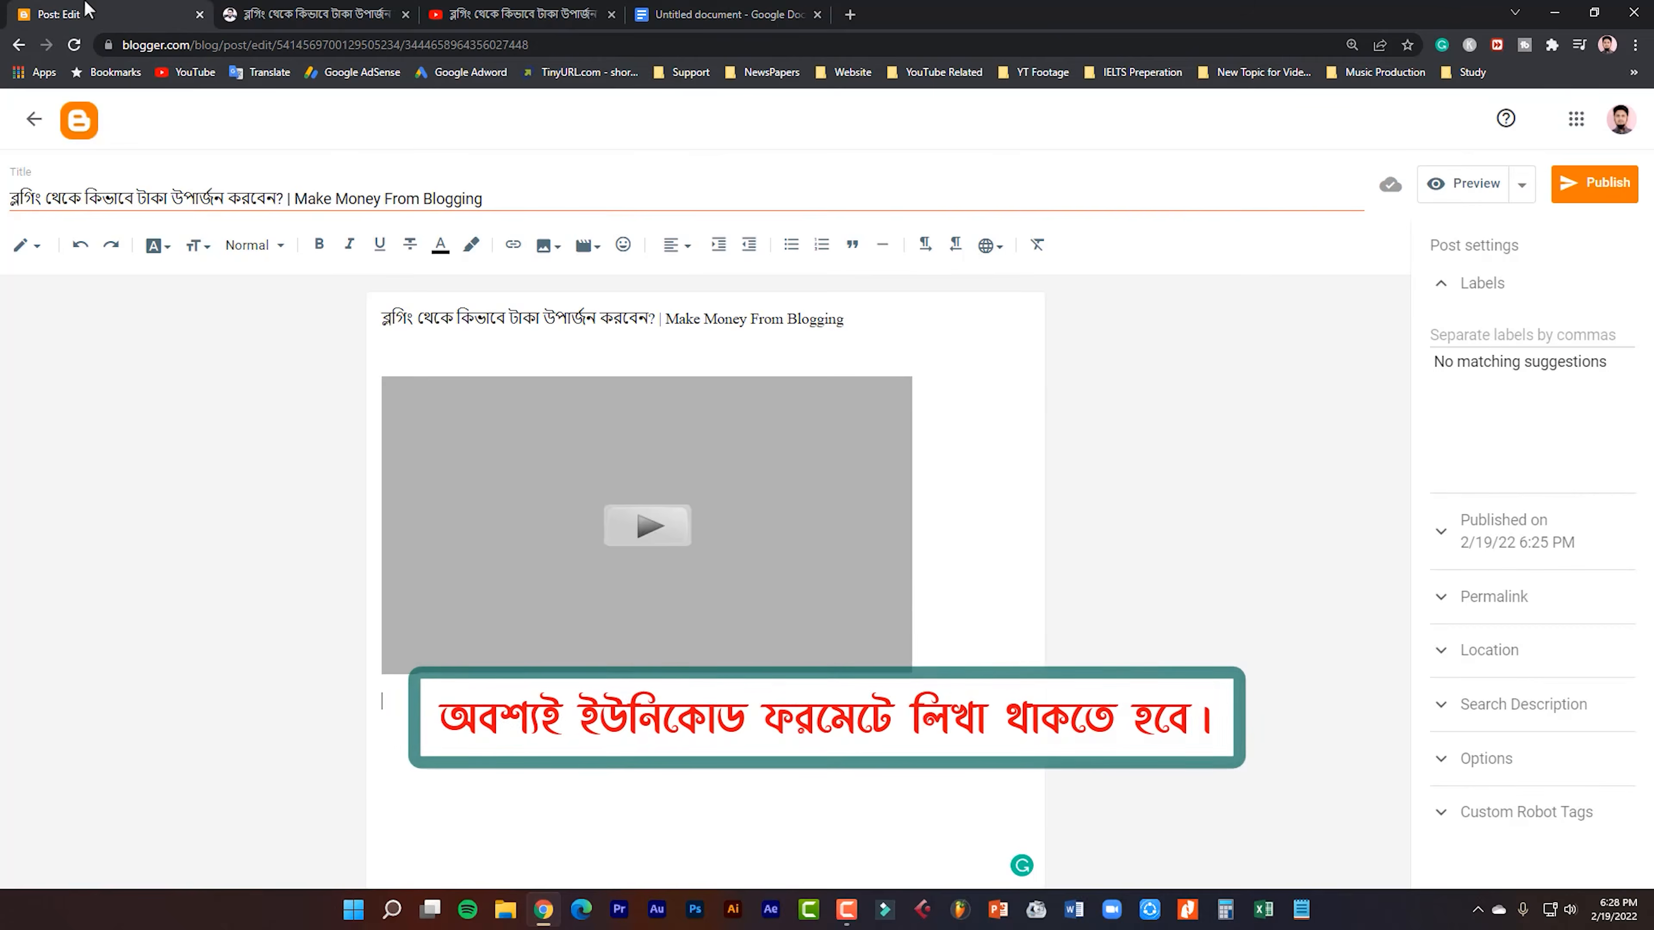
{"action": "left_click", "coordinate": [716, 15]}
Try removing bold from the greeting line in the Google Docs draft and restore it.
{"action": "left_click_drag", "start_coordinate": [650, 535], "coordinate": [449, 535]}
{"action": "key", "text": "ctrl+b"}
{"action": "key", "text": "ctrl+b"}
{"action": "scroll", "coordinate": [655, 527], "scroll_direction": "down", "scroll_amount": 20}
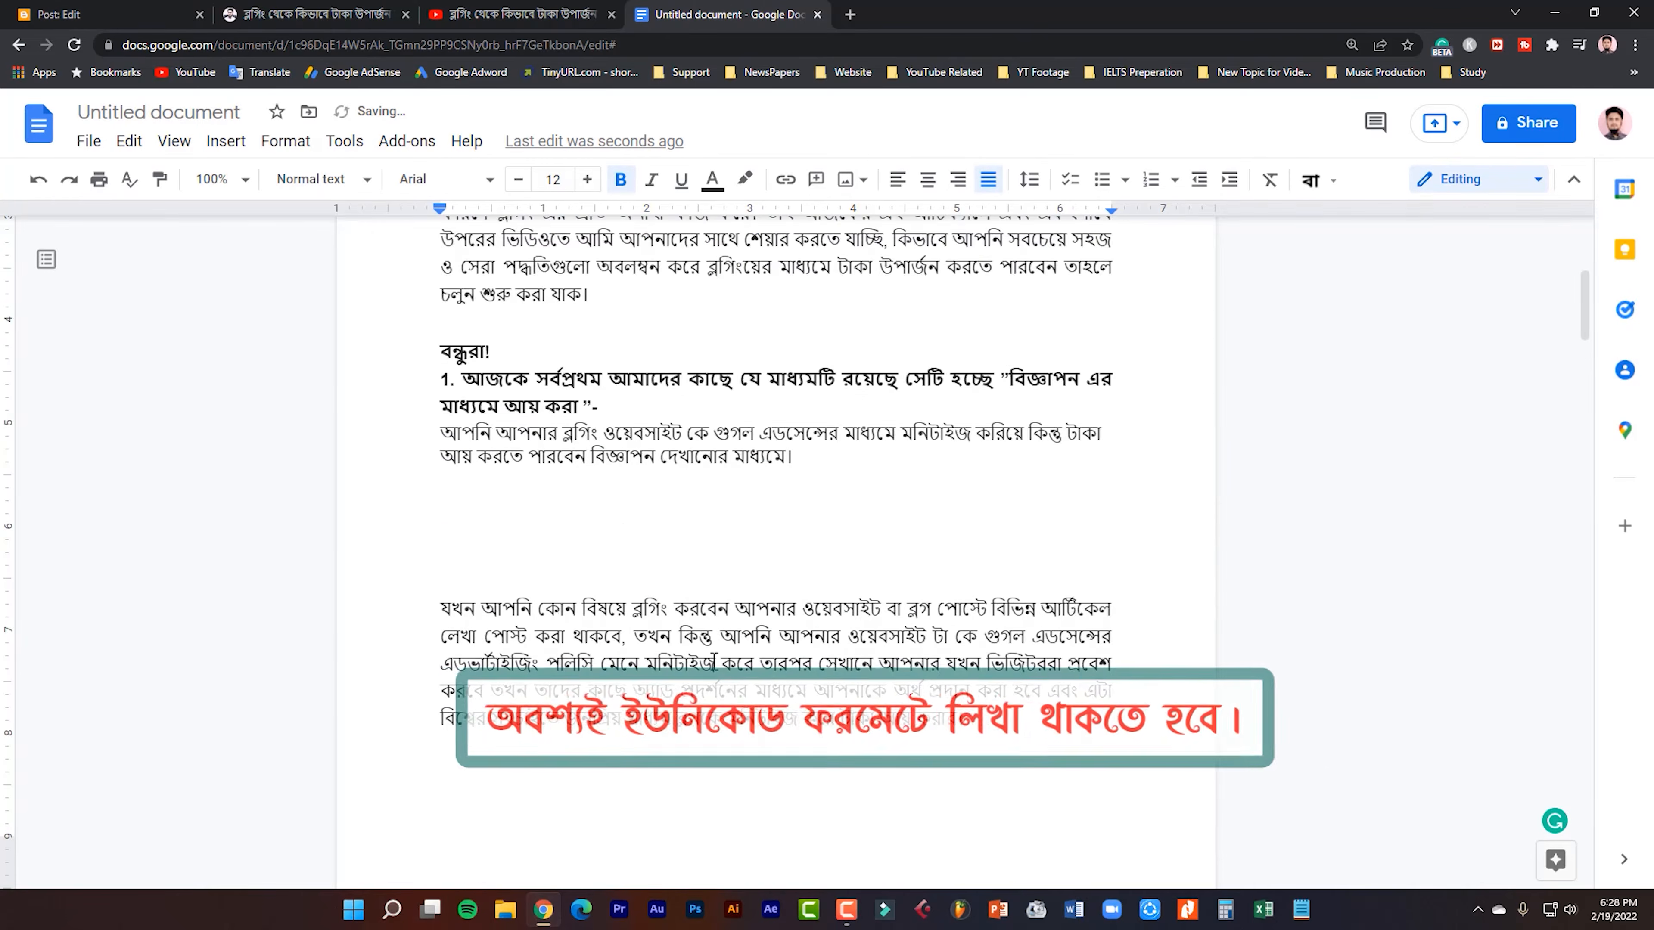
{"action": "scroll", "coordinate": [749, 717], "scroll_direction": "up", "scroll_amount": 20}
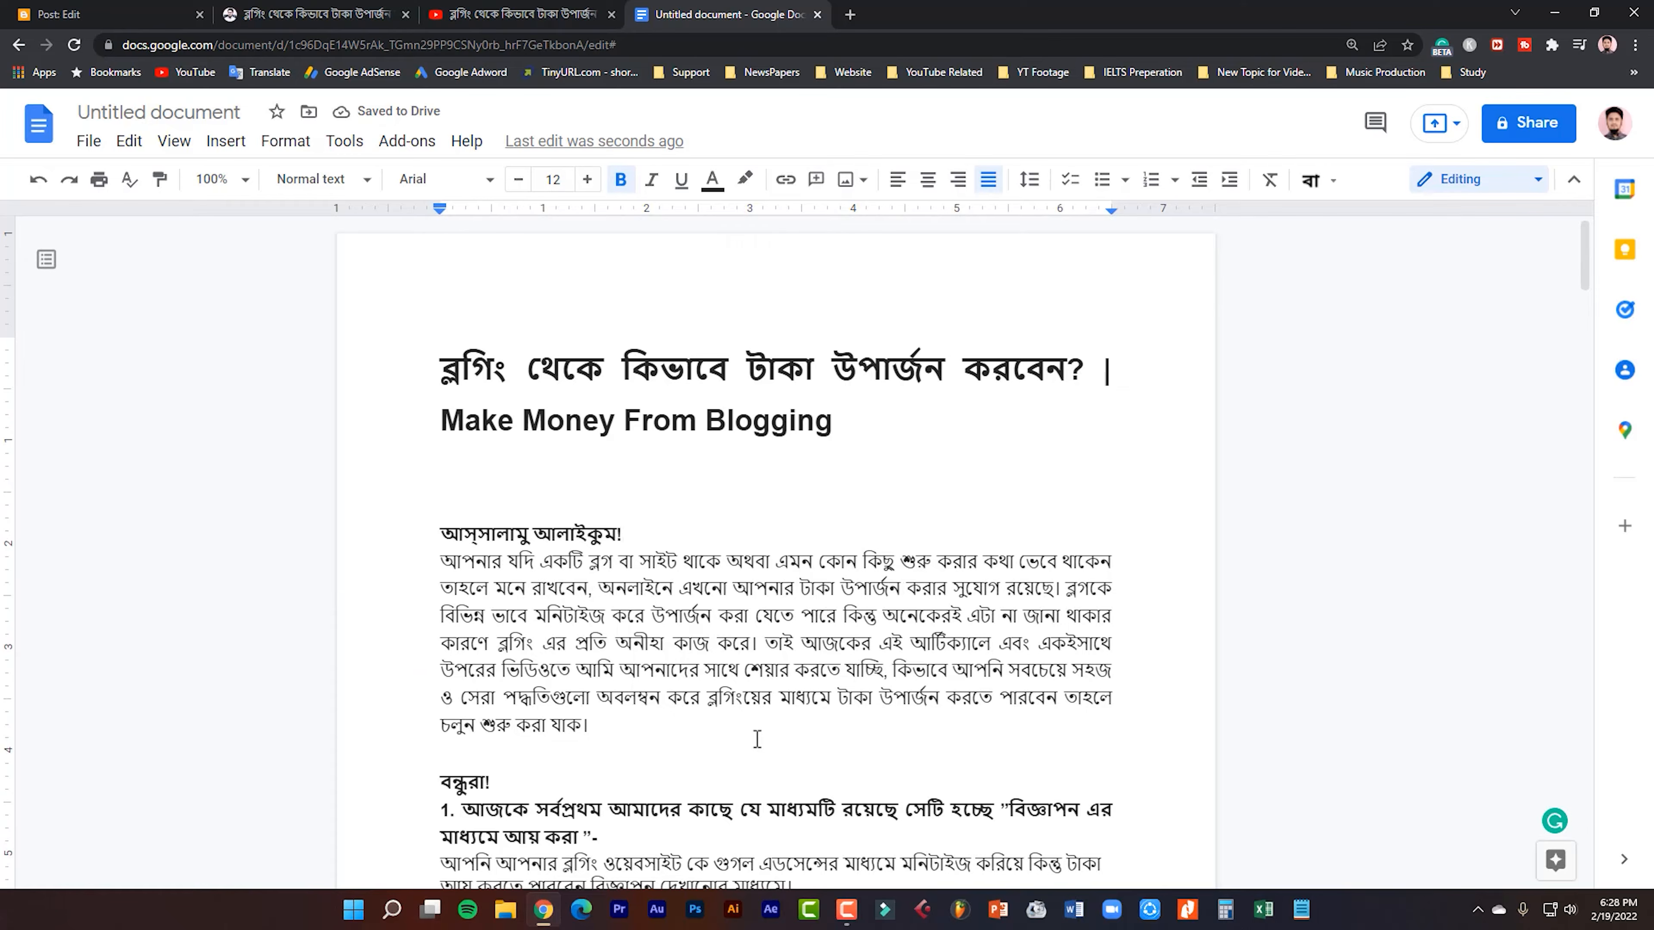
Copy the article text from the greeting line to the end of the Google Docs draft and paste it below the video in the Blogger post.
{"action": "left_click_drag", "start_coordinate": [448, 529], "coordinate": [589, 724]}
{"action": "scroll", "coordinate": [749, 678], "scroll_direction": "down", "scroll_amount": 15}
{"action": "scroll", "coordinate": [737, 672], "scroll_direction": "down", "scroll_amount": 20}
{"action": "key", "text": "ctrl+a"}
{"action": "key", "text": "ctrl+c"}
{"action": "left_click", "coordinate": [98, 15]}
{"action": "left_click", "coordinate": [708, 580]}
{"action": "key", "text": "ctrl+v"}
Delete the extra blank lines between section 1's paragraphs and before the section 2 heading in the post body.
{"action": "scroll", "coordinate": [708, 586], "scroll_direction": "up", "scroll_amount": 16}
{"action": "scroll", "coordinate": [708, 585], "scroll_direction": "up", "scroll_amount": 15}
{"action": "scroll", "coordinate": [593, 600], "scroll_direction": "down", "scroll_amount": 4}
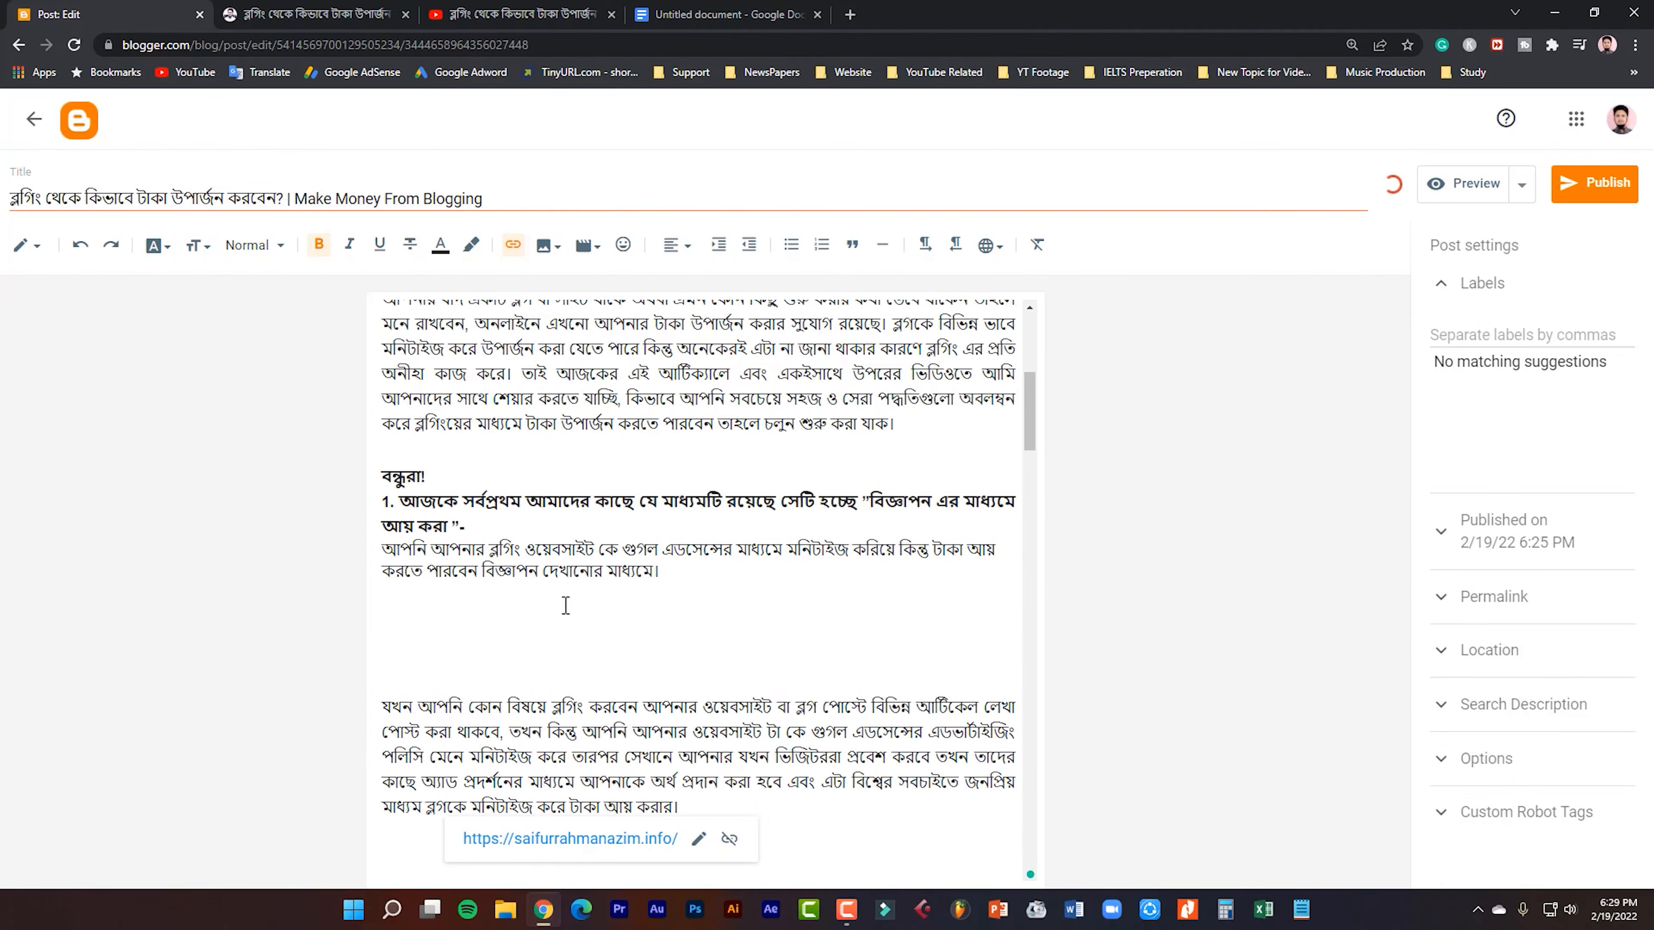
{"action": "left_click", "coordinate": [479, 622]}
{"action": "key", "text": "Delete"}
{"action": "key", "text": "Delete"}
{"action": "key", "text": "Delete"}
{"action": "scroll", "coordinate": [479, 623], "scroll_direction": "down", "scroll_amount": 5}
{"action": "scroll", "coordinate": [479, 623], "scroll_direction": "up", "scroll_amount": 5}
{"action": "key", "text": "Delete"}
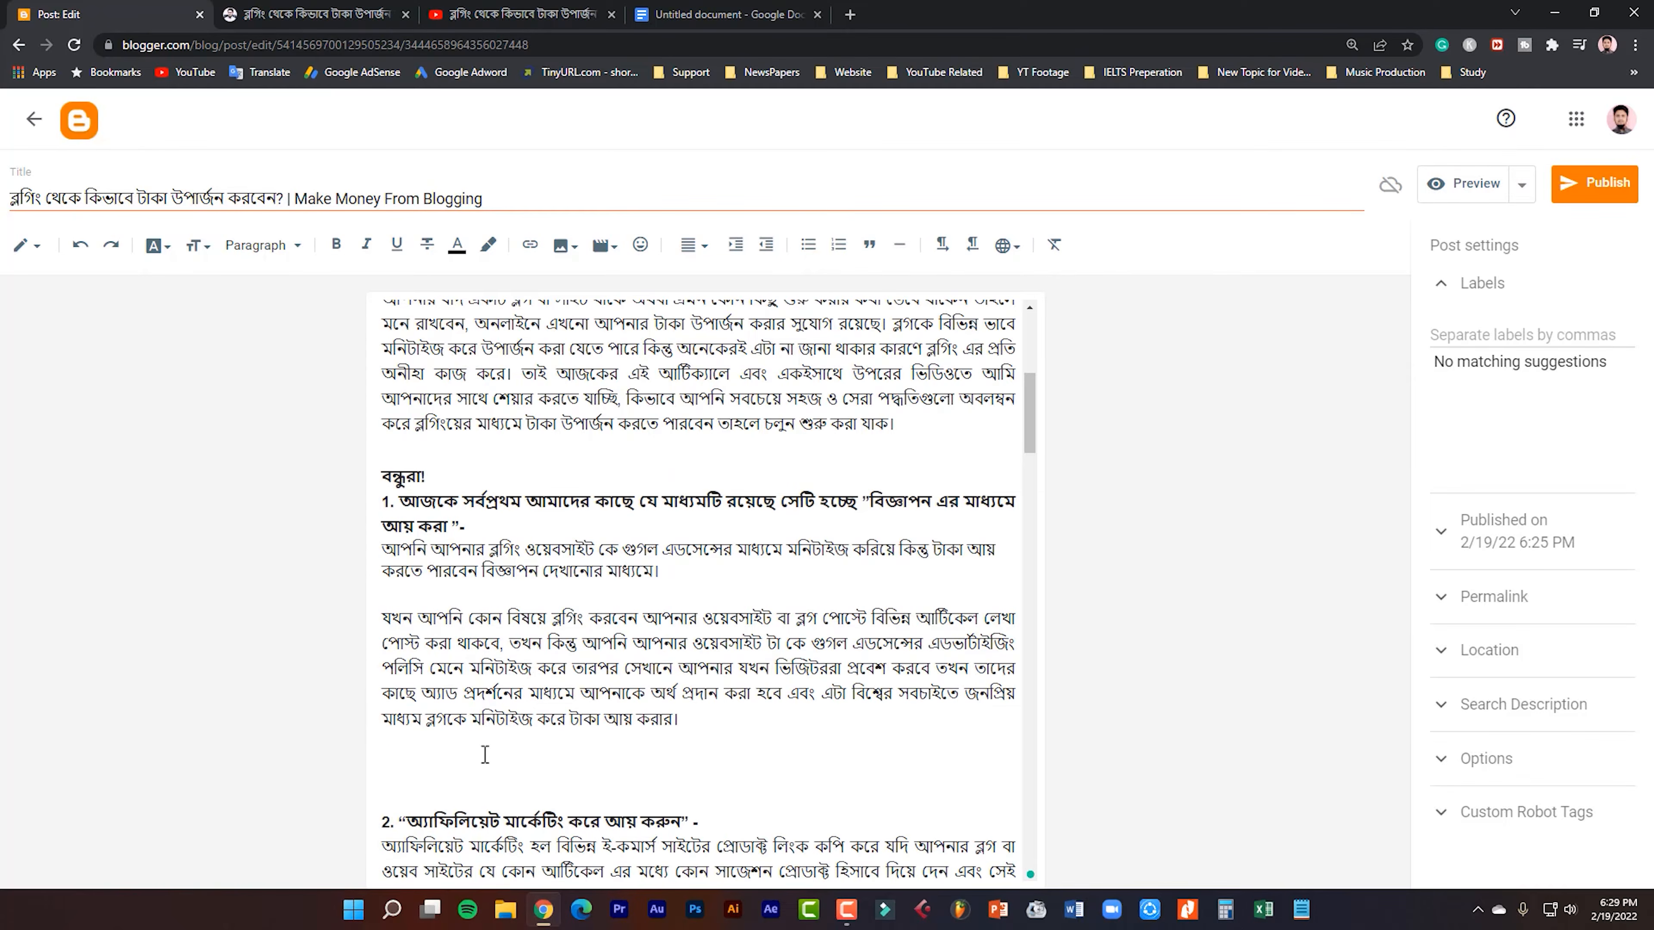
{"action": "key", "text": "Delete"}
Delete the extra blank lines between paragraphs in the rest of the post body, from section 2 onward.
{"action": "scroll", "coordinate": [417, 711], "scroll_direction": "down", "scroll_amount": 5}
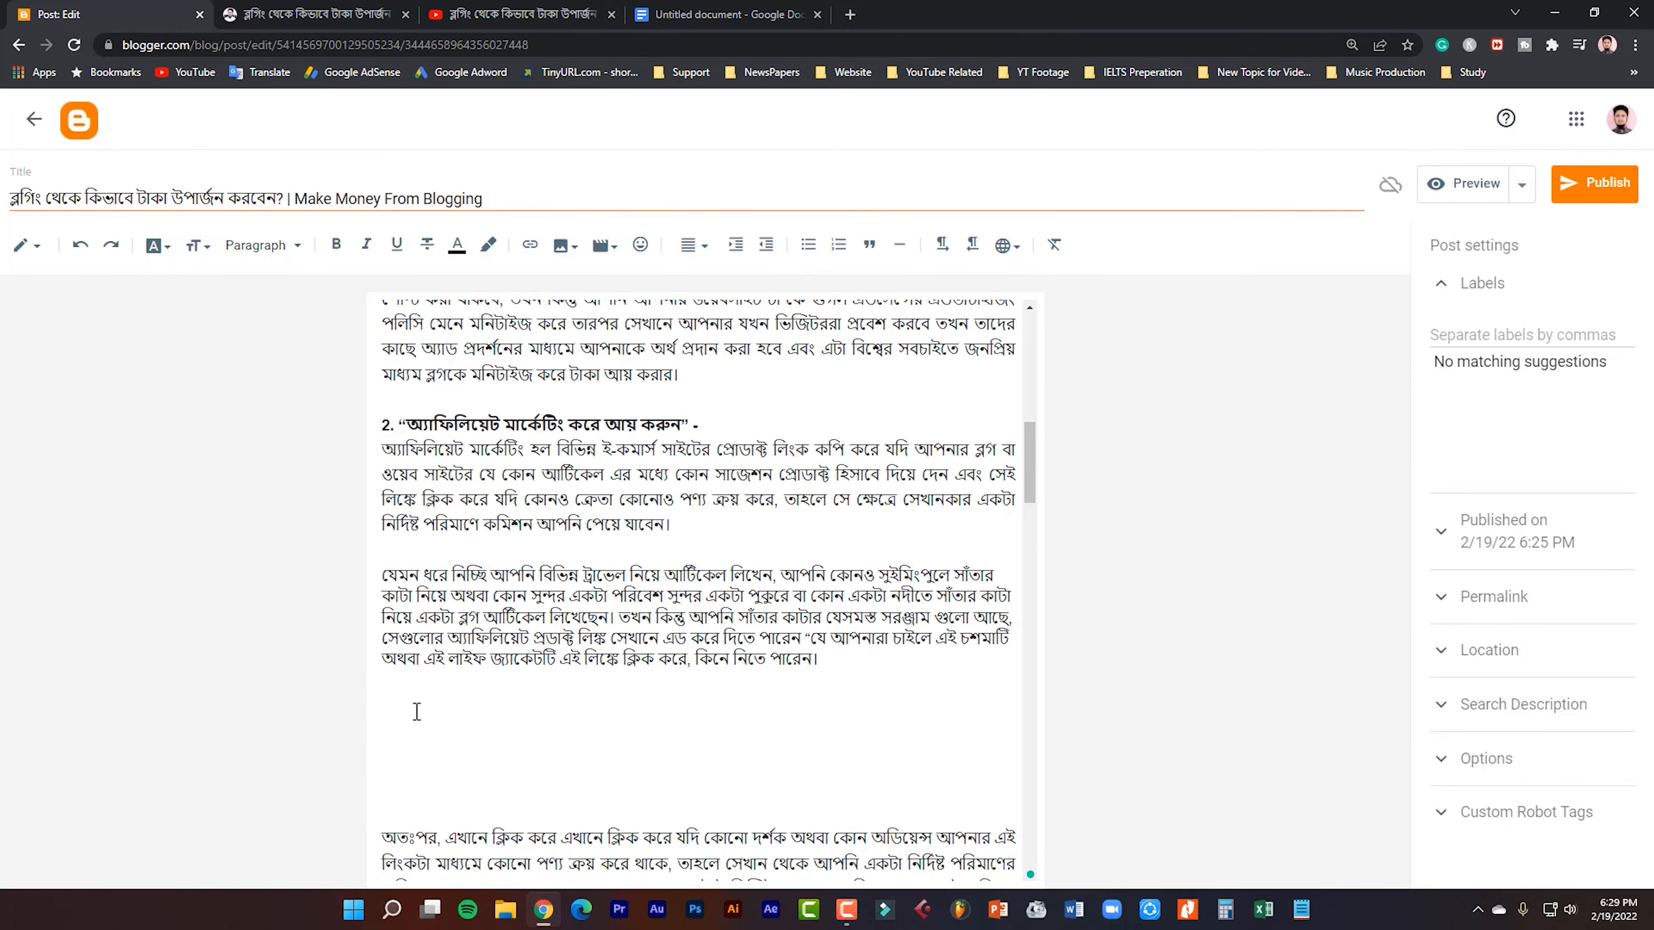
{"action": "key", "text": "Delete"}
{"action": "scroll", "coordinate": [430, 729], "scroll_direction": "down", "scroll_amount": 5}
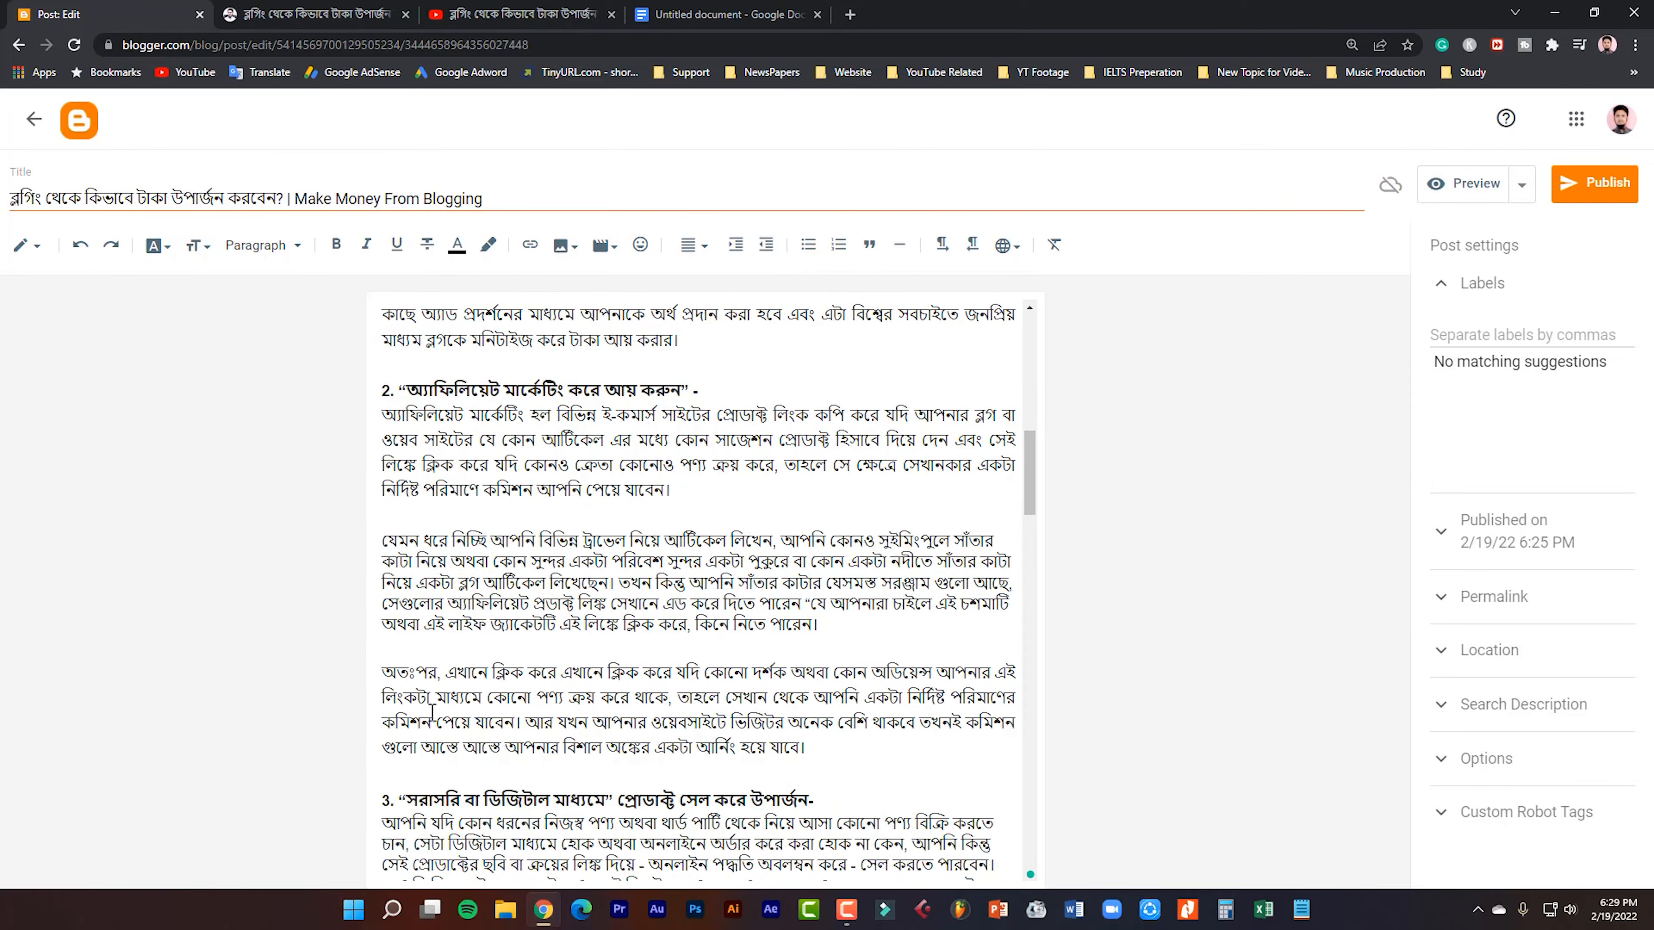
{"action": "key", "text": "Delete"}
{"action": "scroll", "coordinate": [392, 420], "scroll_direction": "down", "scroll_amount": 5}
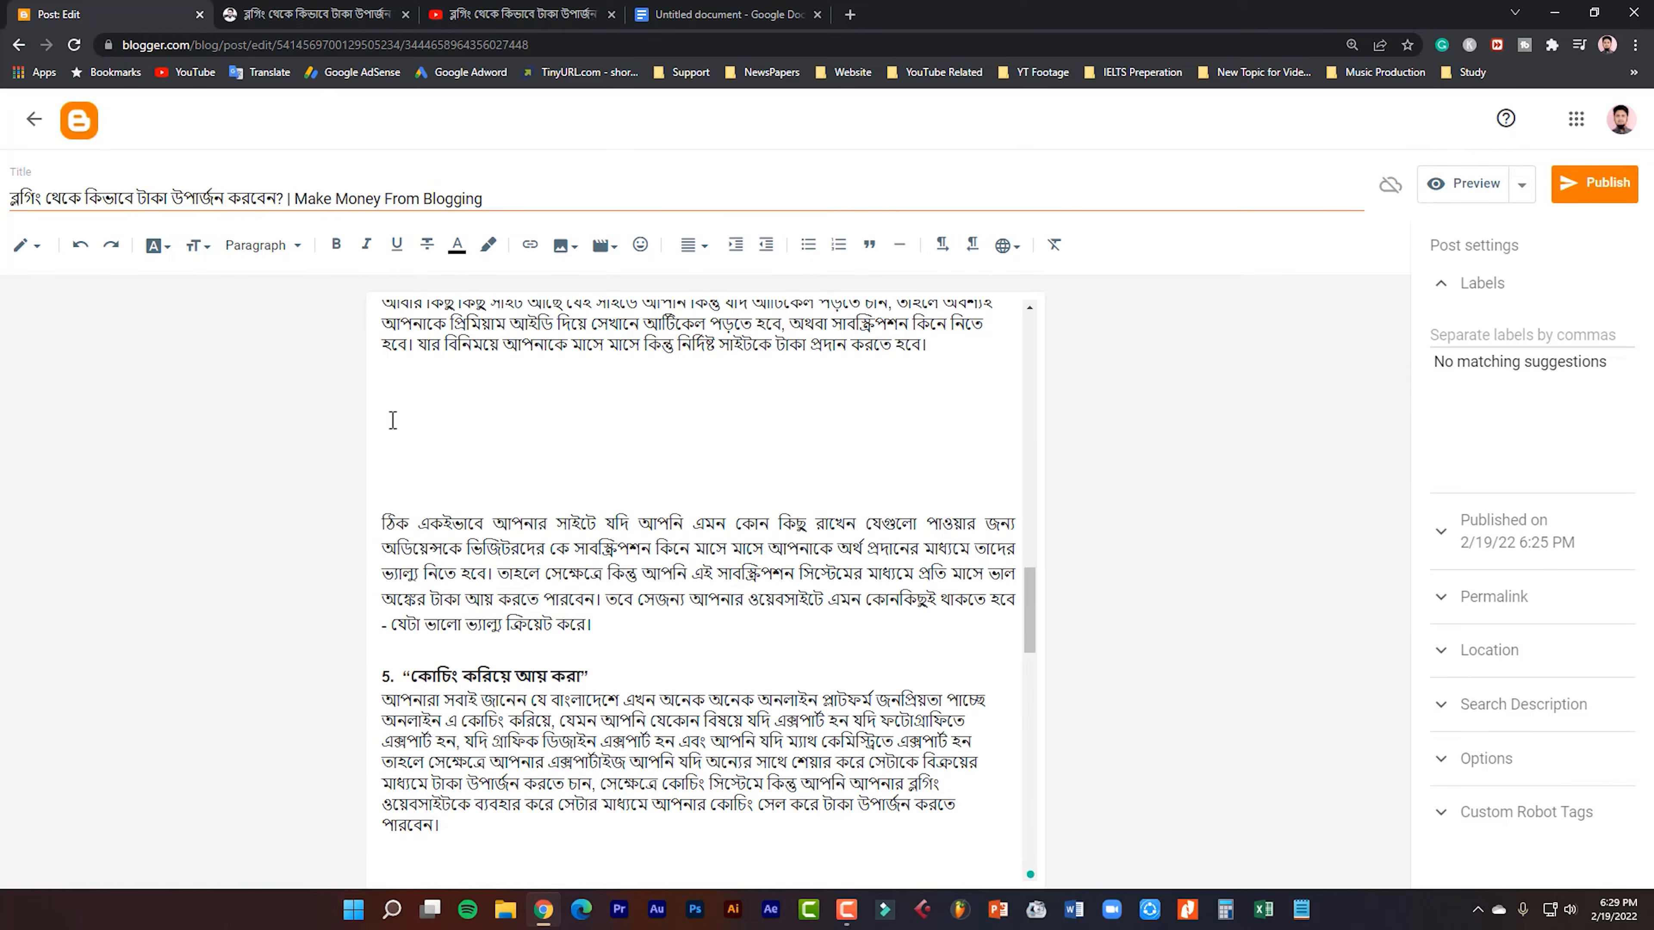
{"action": "key", "text": "Delete"}
{"action": "scroll", "coordinate": [424, 478], "scroll_direction": "down", "scroll_amount": 5}
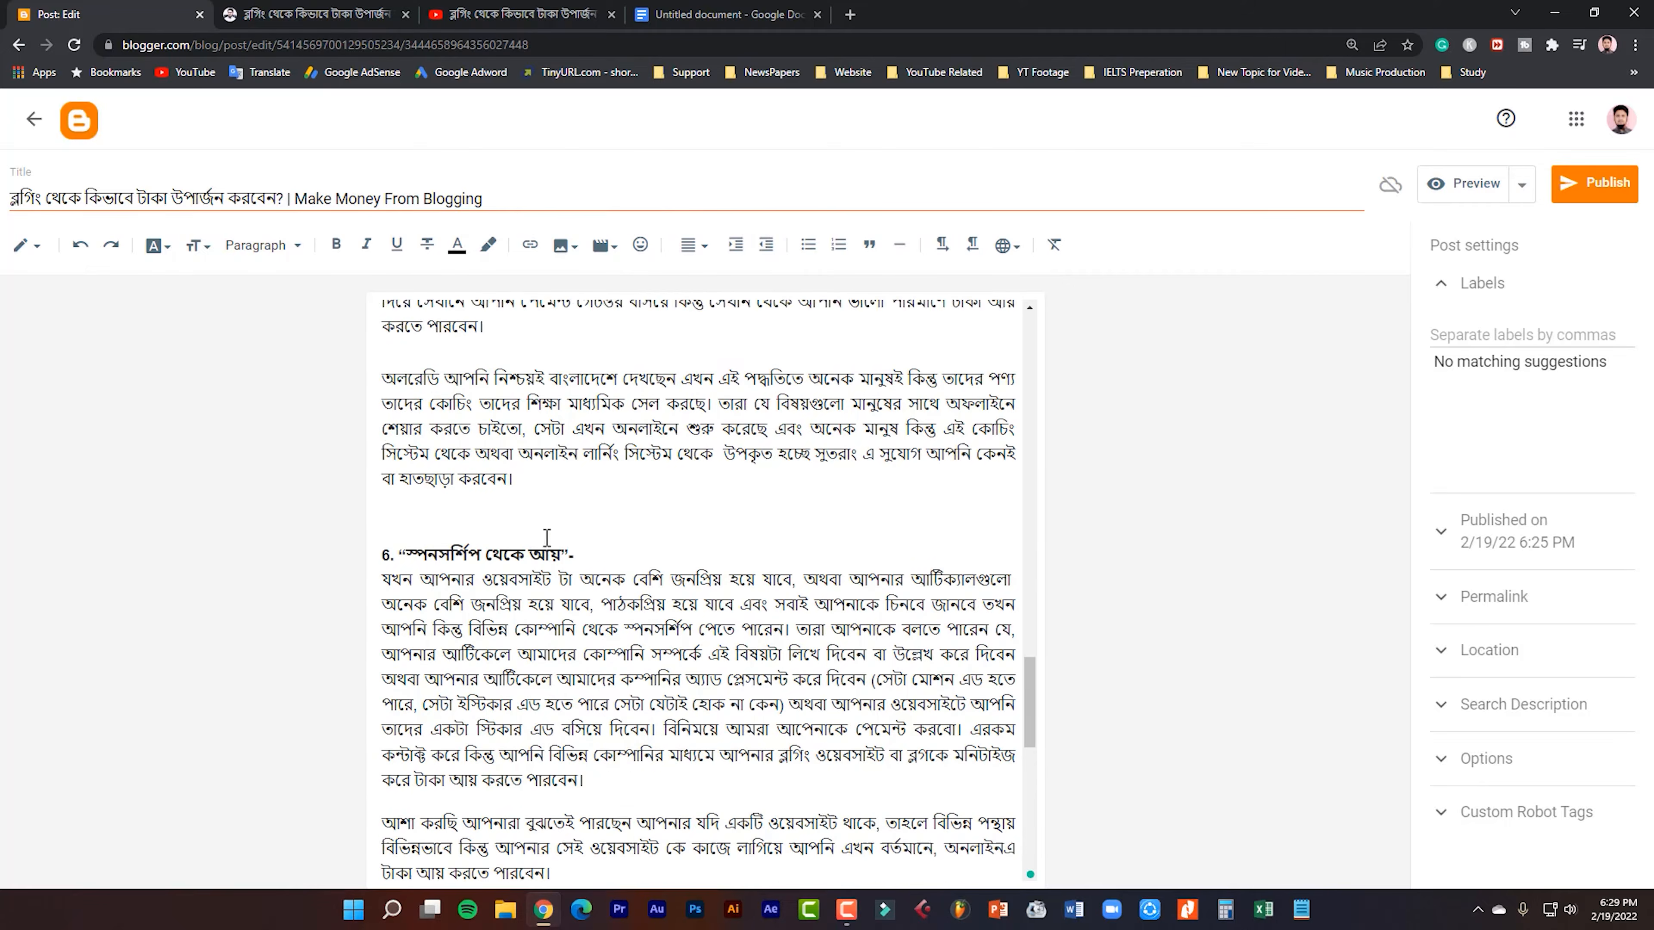
{"action": "scroll", "coordinate": [422, 475], "scroll_direction": "down", "scroll_amount": 10}
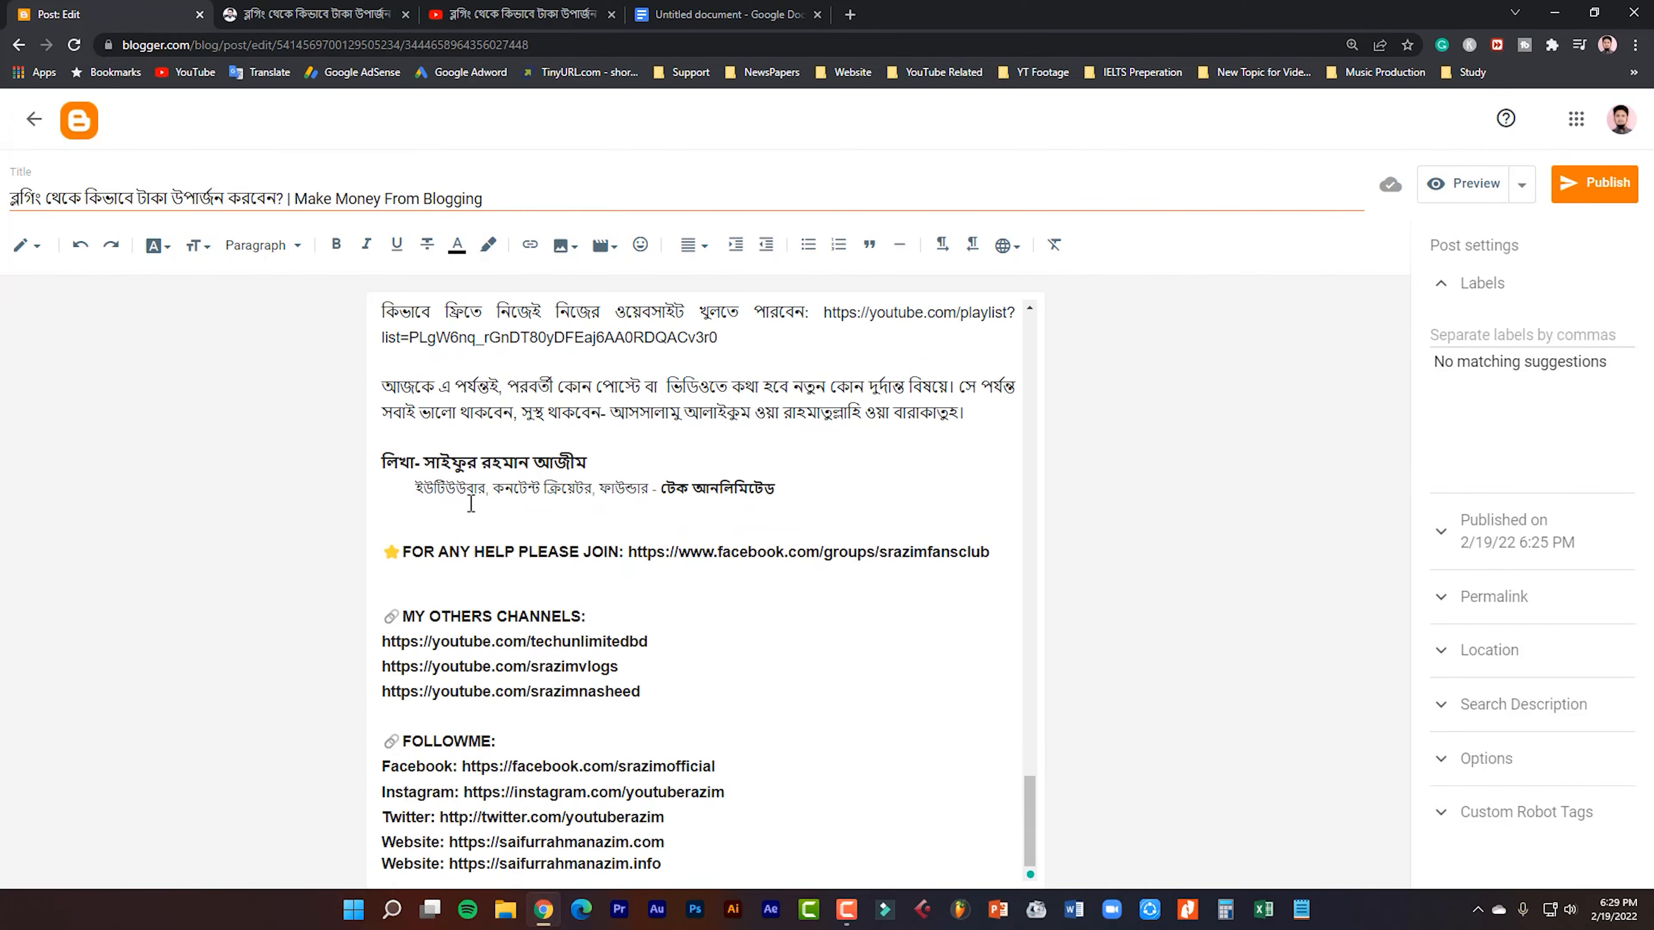
Center-align the title line above the video in the post body.
{"action": "scroll", "coordinate": [470, 503], "scroll_direction": "up", "scroll_amount": 15}
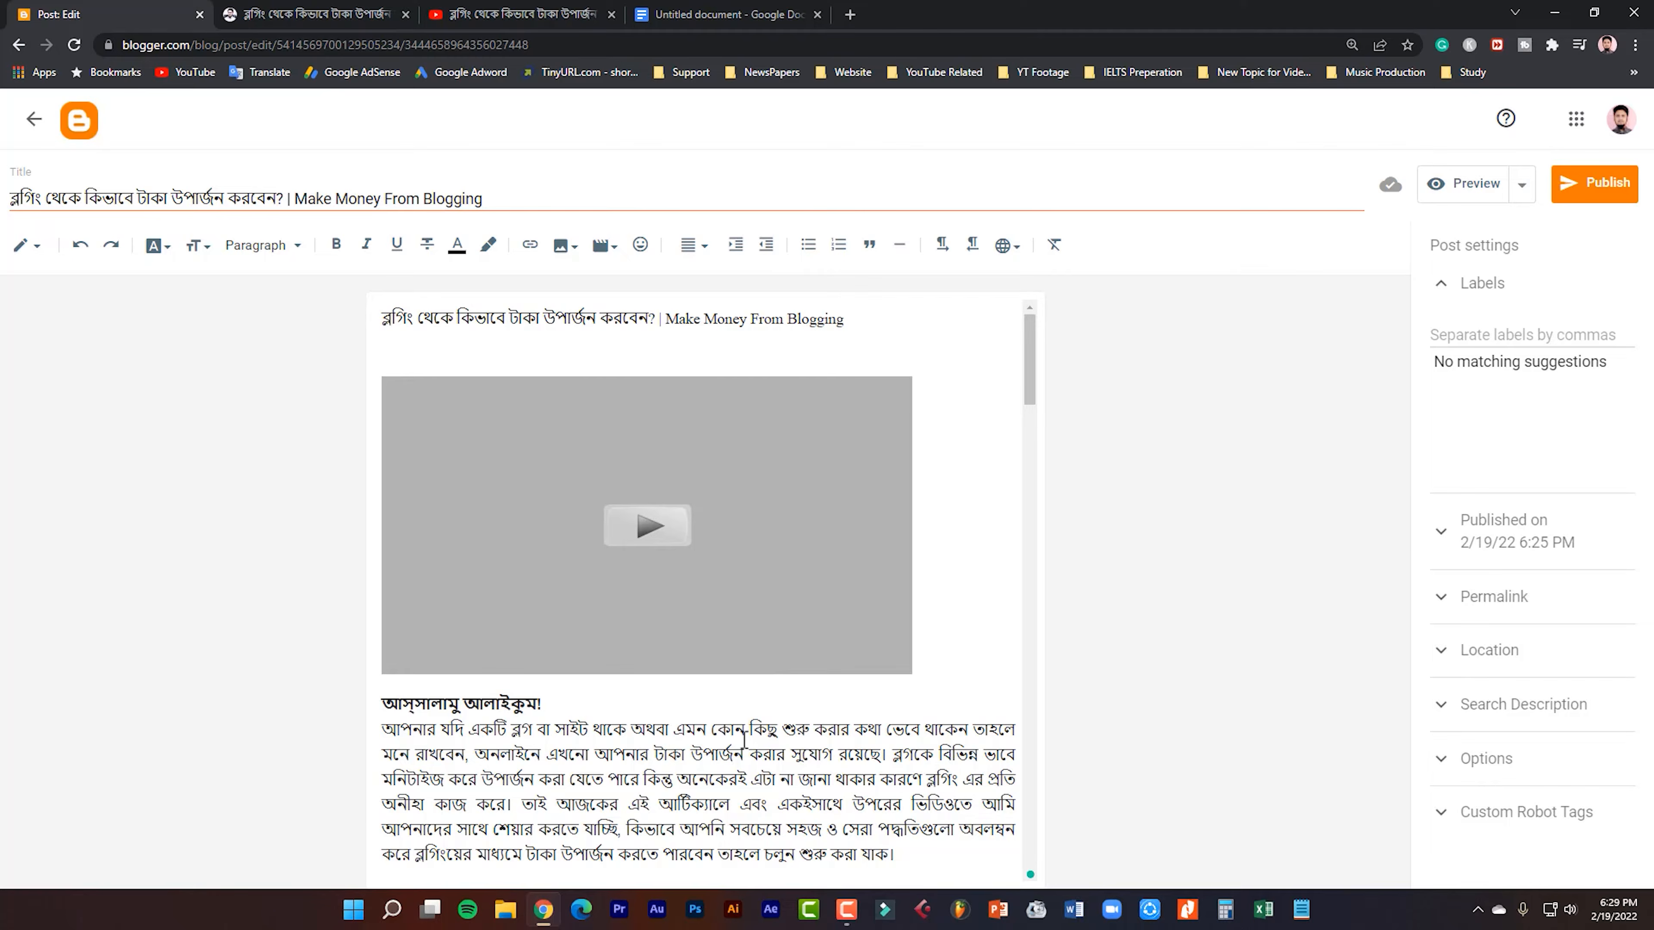
{"action": "left_click_drag", "start_coordinate": [864, 323], "coordinate": [381, 321]}
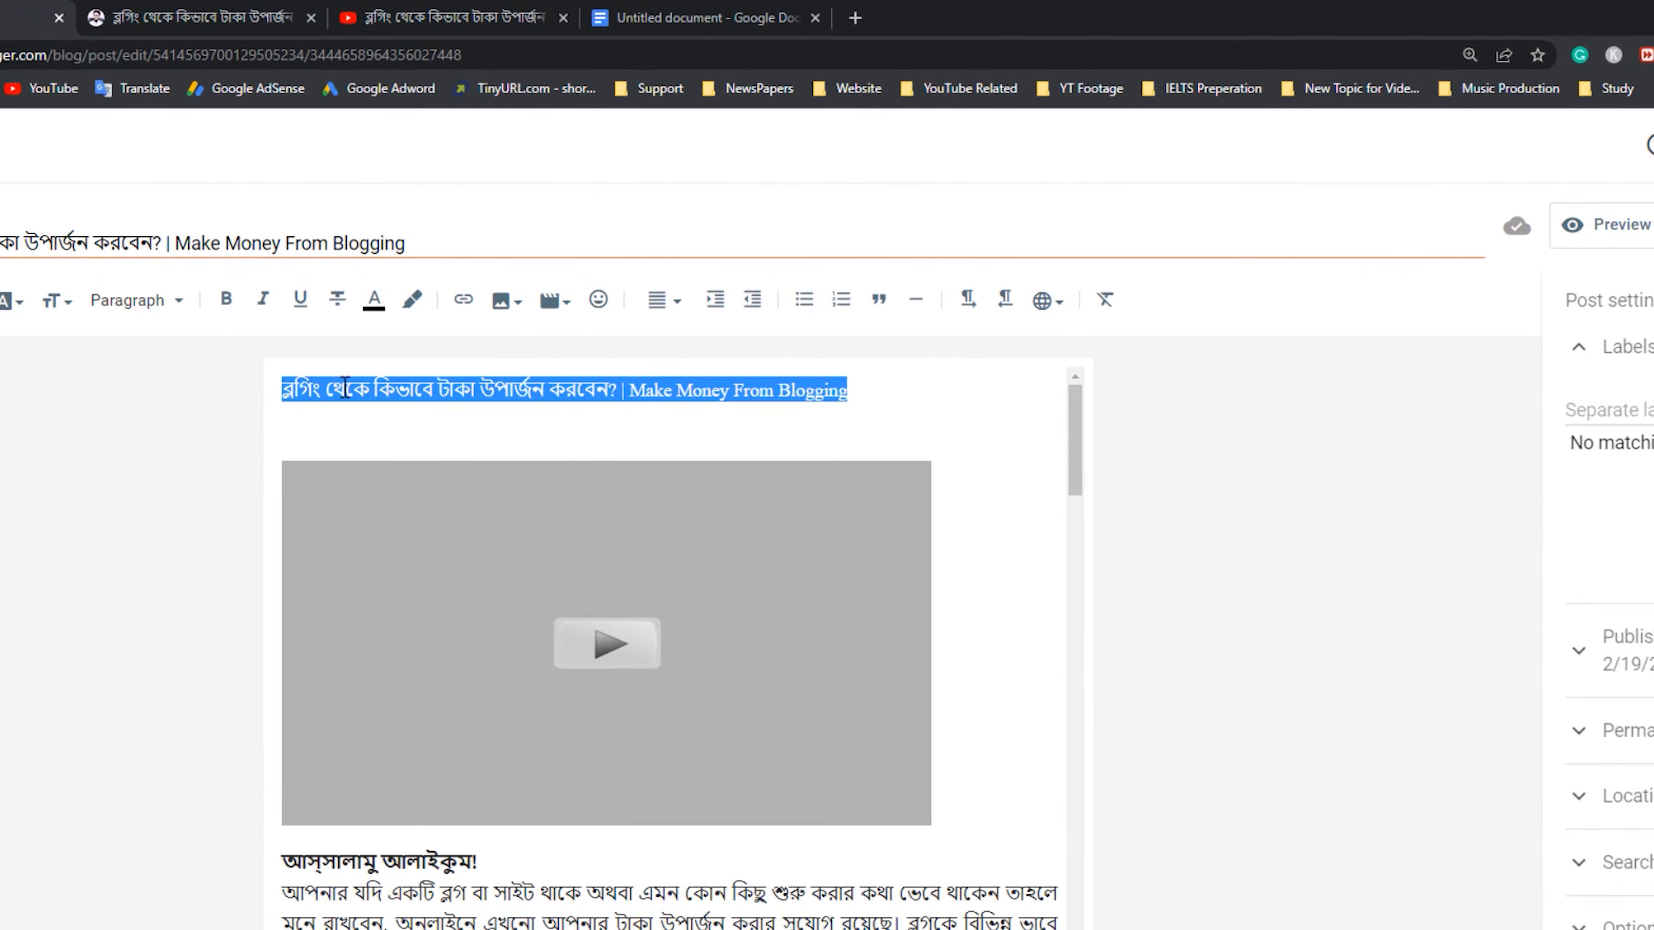
{"action": "left_click", "coordinate": [664, 300]}
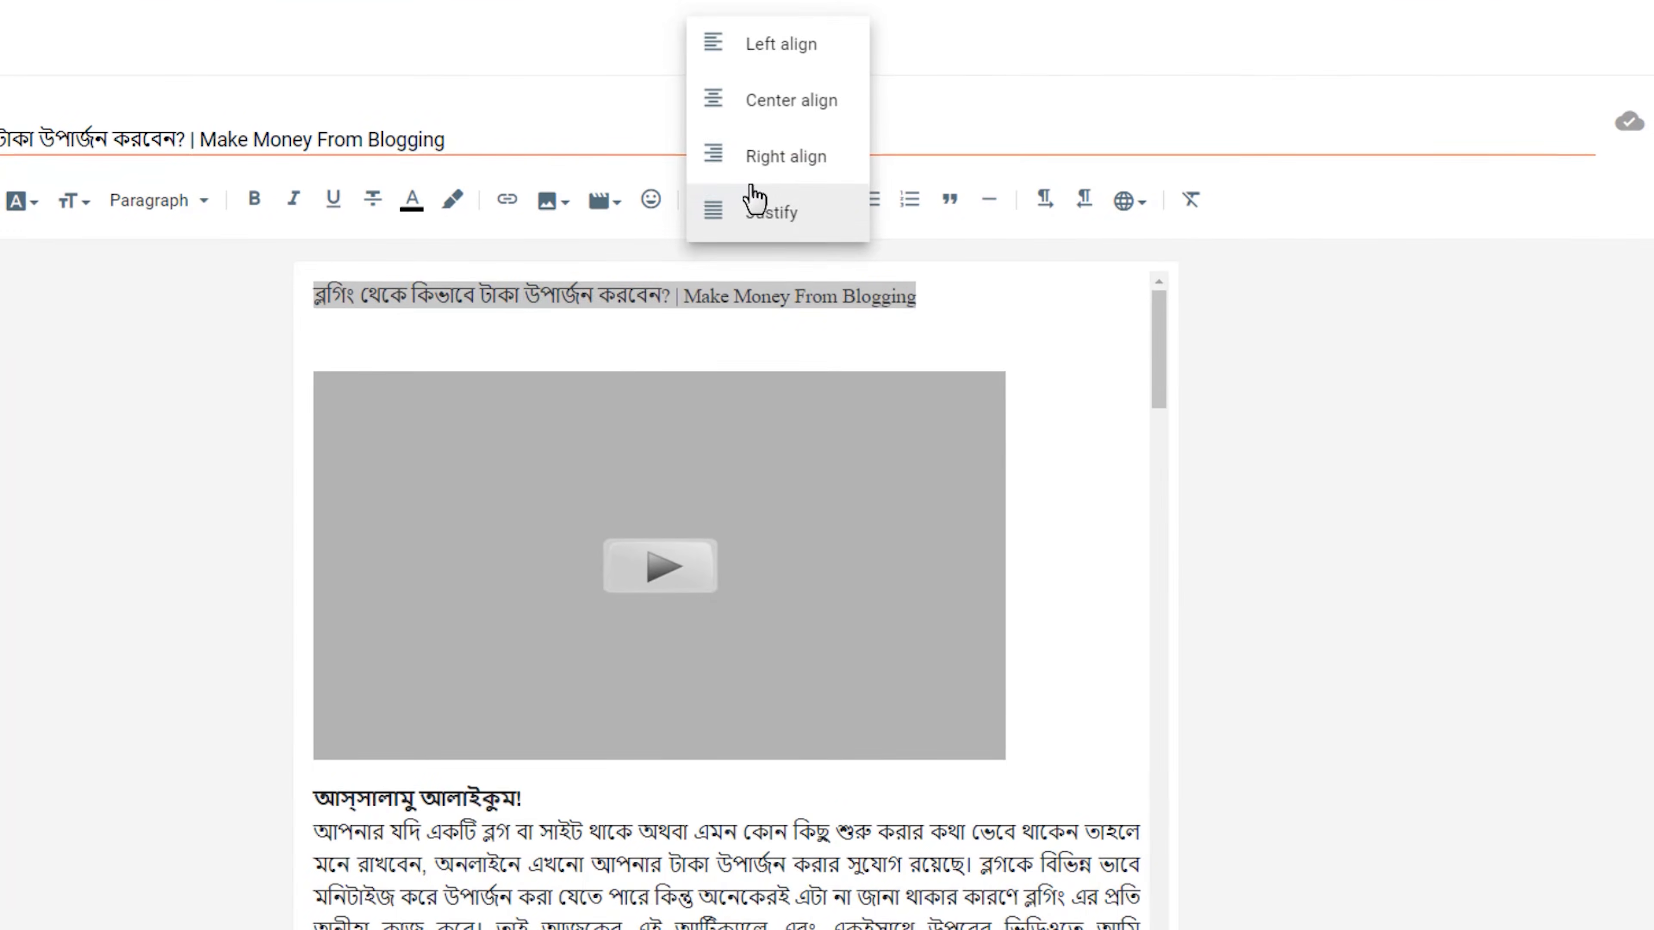
{"action": "left_click", "coordinate": [808, 105]}
{"action": "left_click", "coordinate": [1037, 311]}
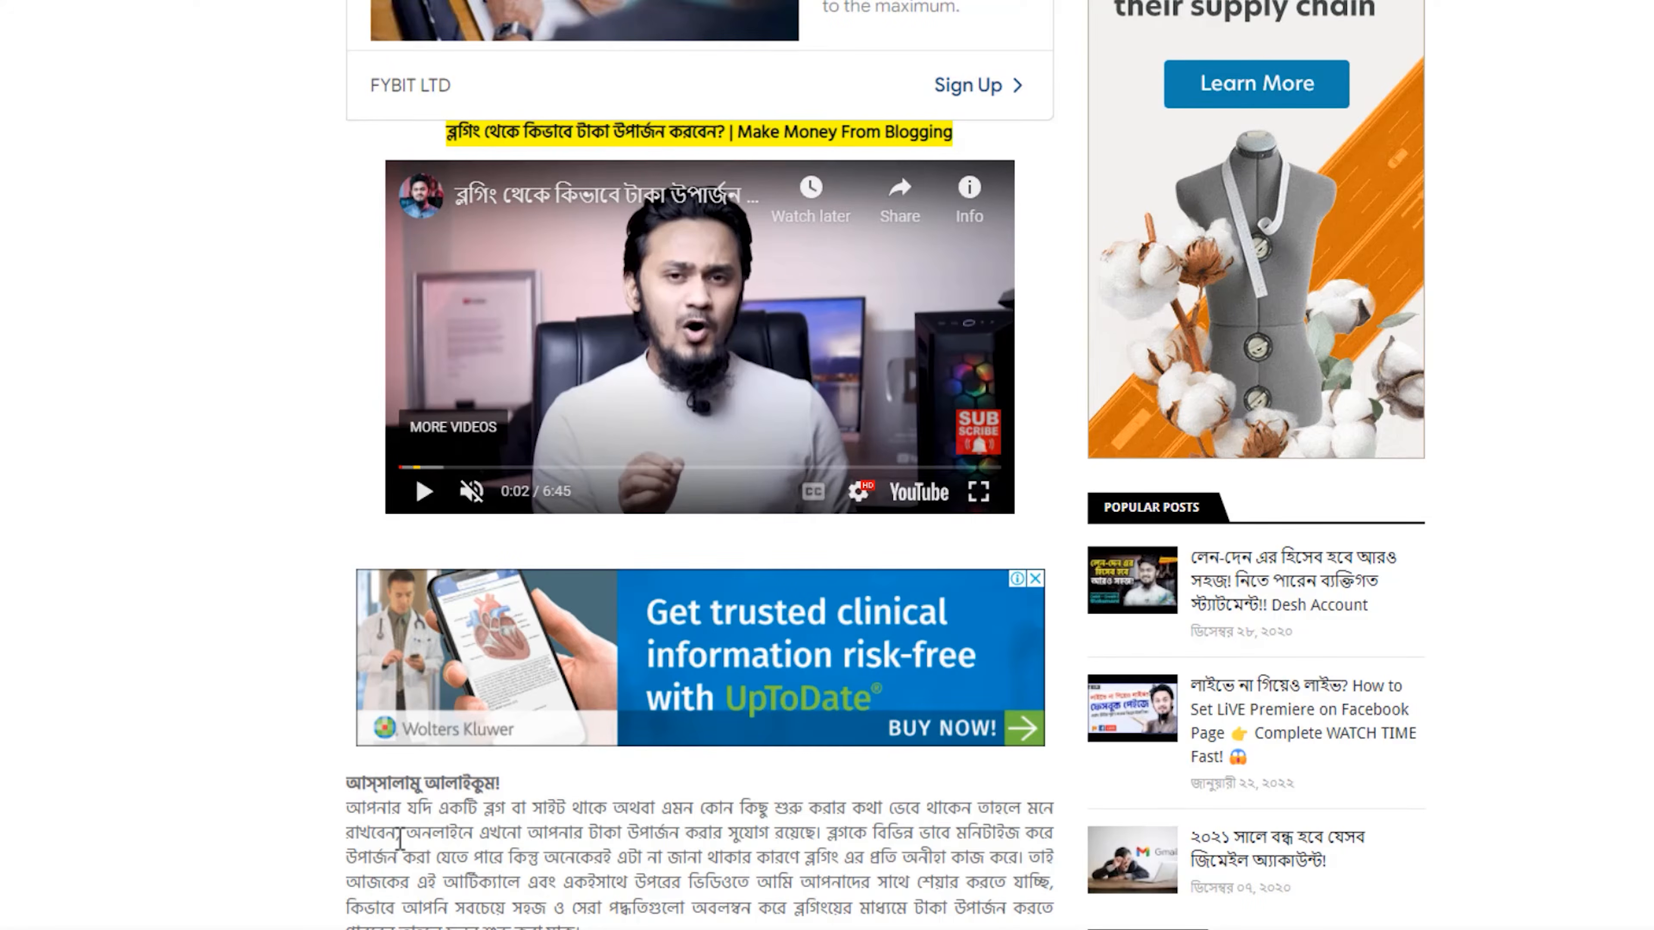
{"action": "left_click_drag", "start_coordinate": [400, 840], "coordinate": [644, 859]}
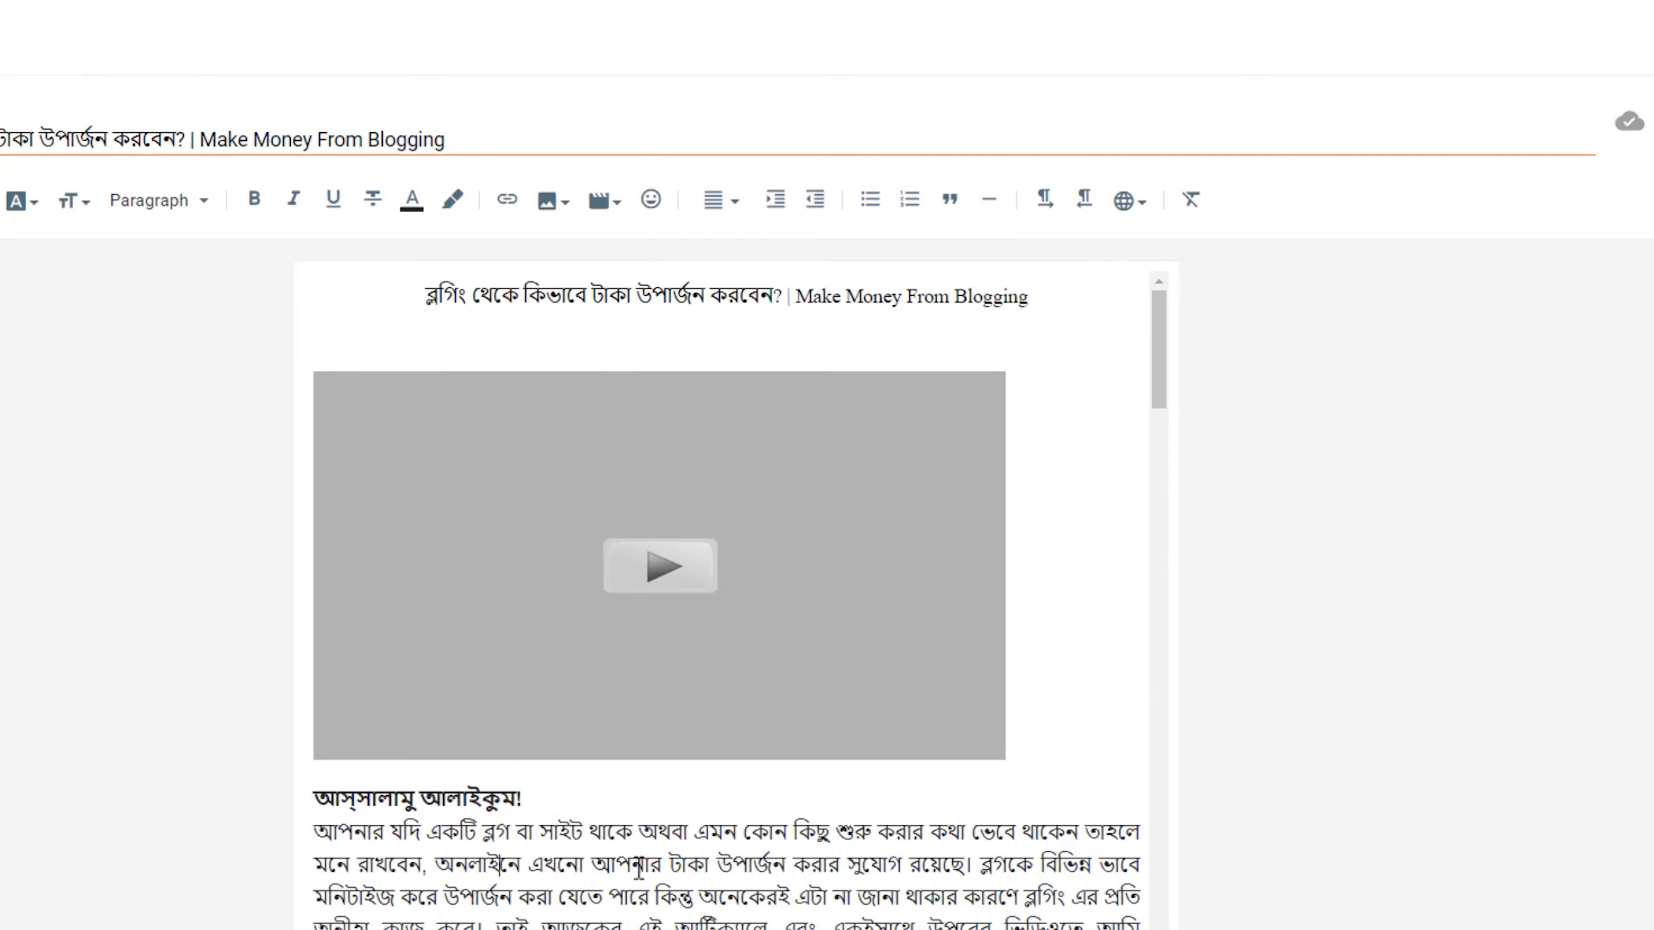
{"action": "scroll", "coordinate": [638, 866], "scroll_direction": "down", "scroll_amount": 2}
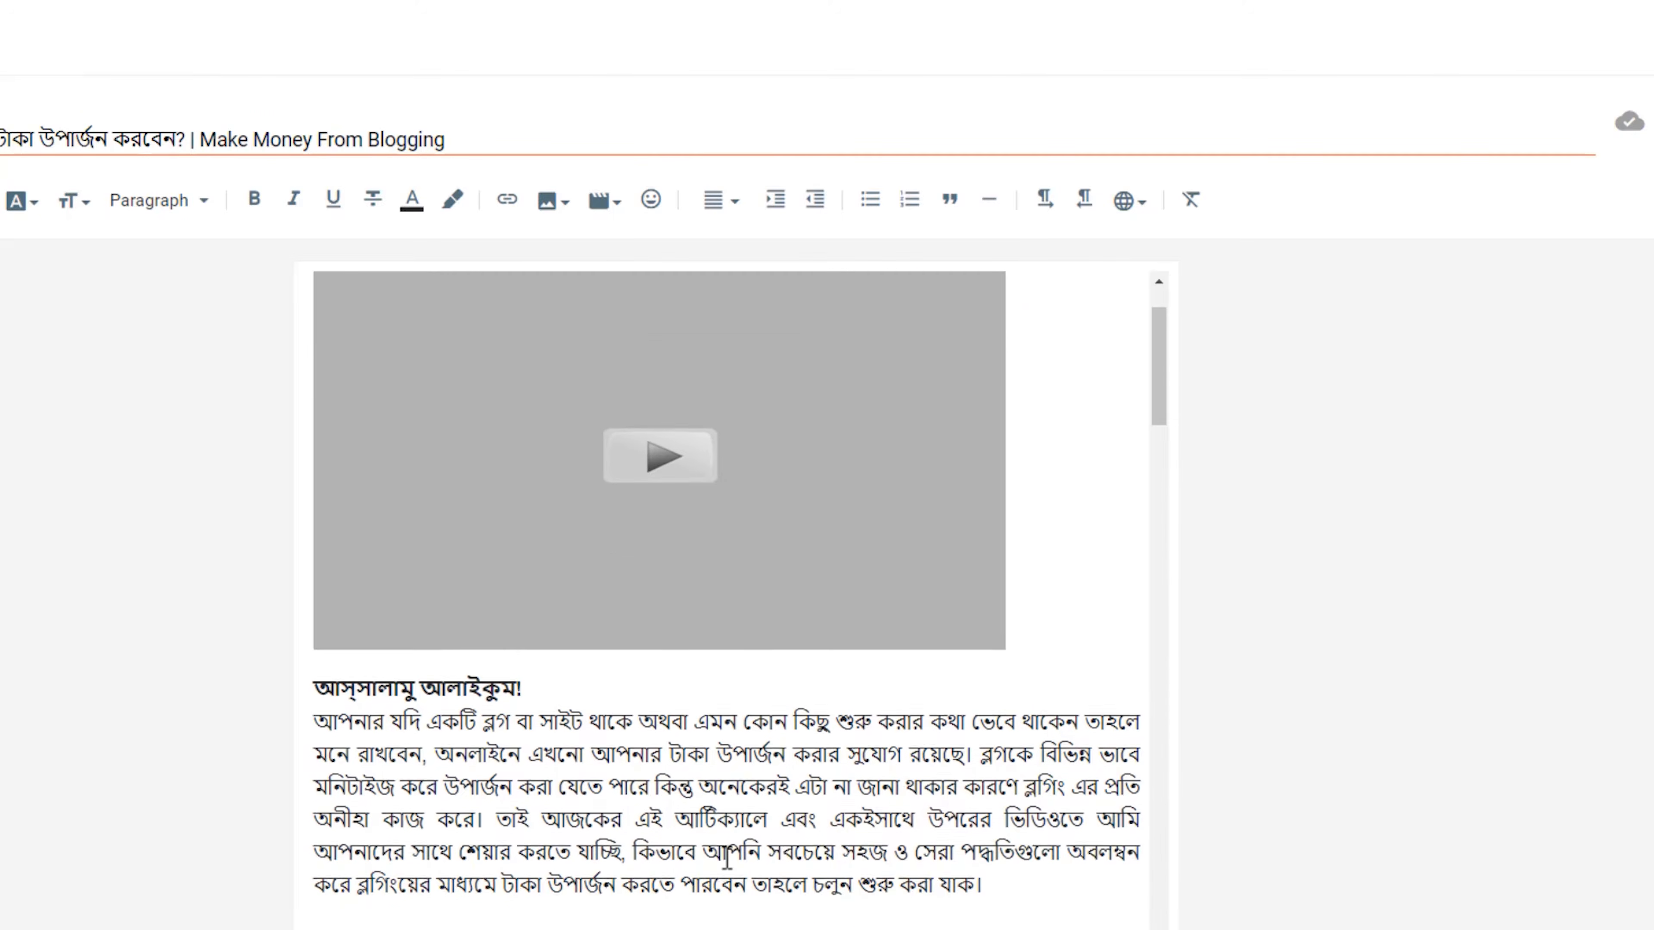
{"action": "key", "text": "ctrl+a"}
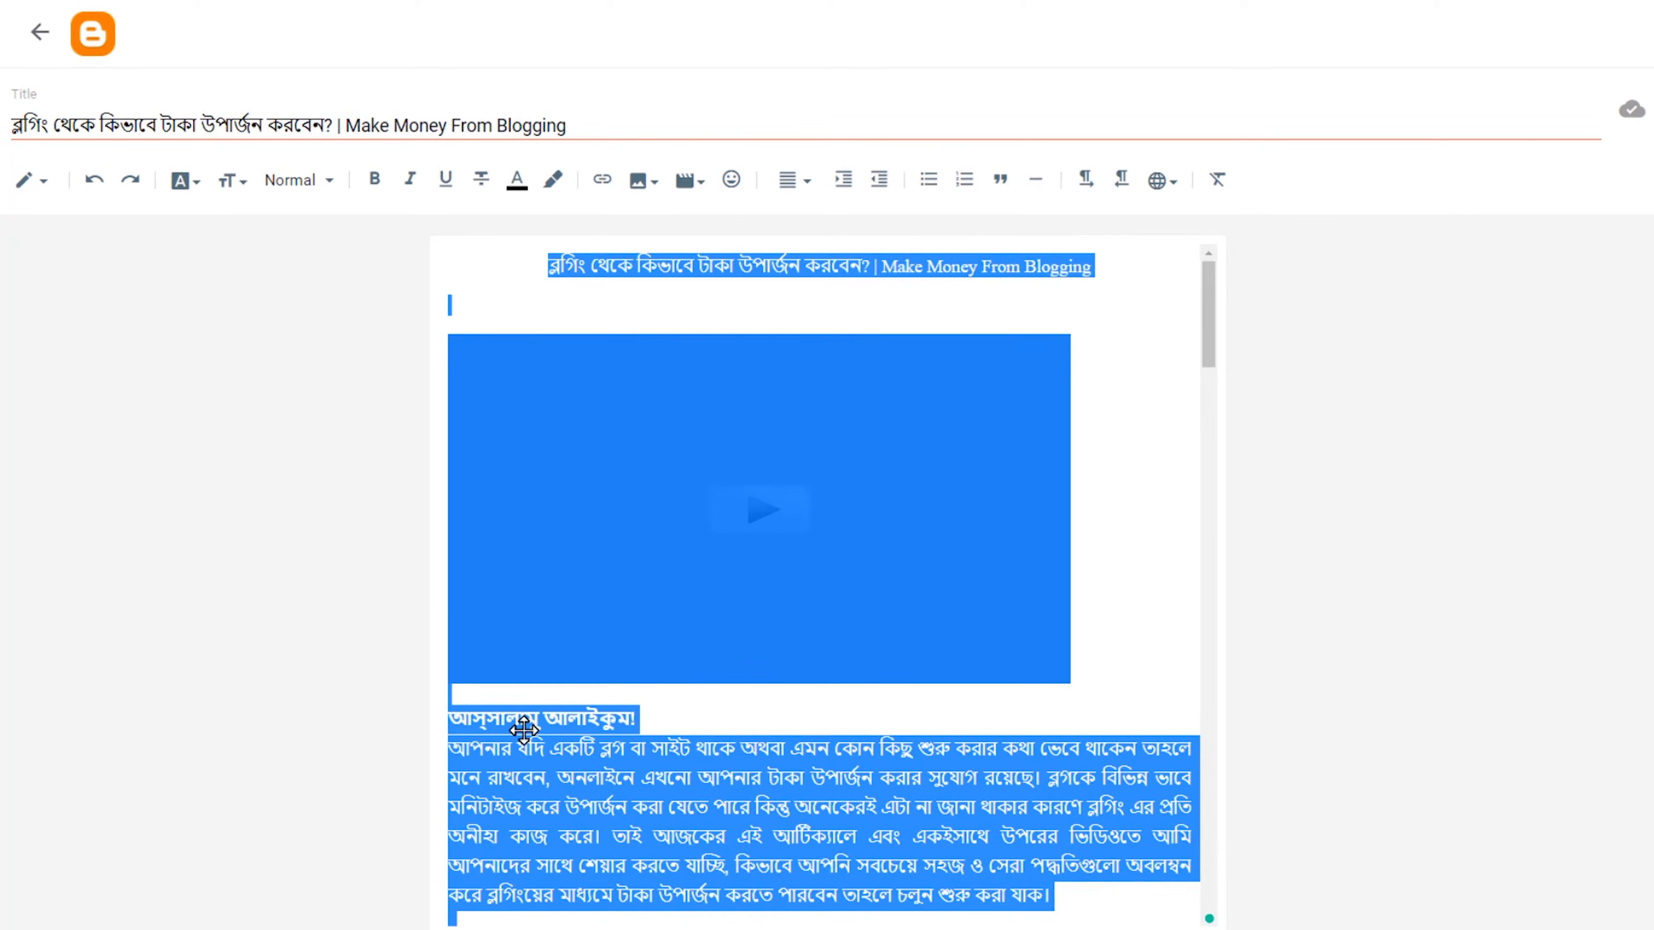
{"action": "left_click", "coordinate": [520, 727]}
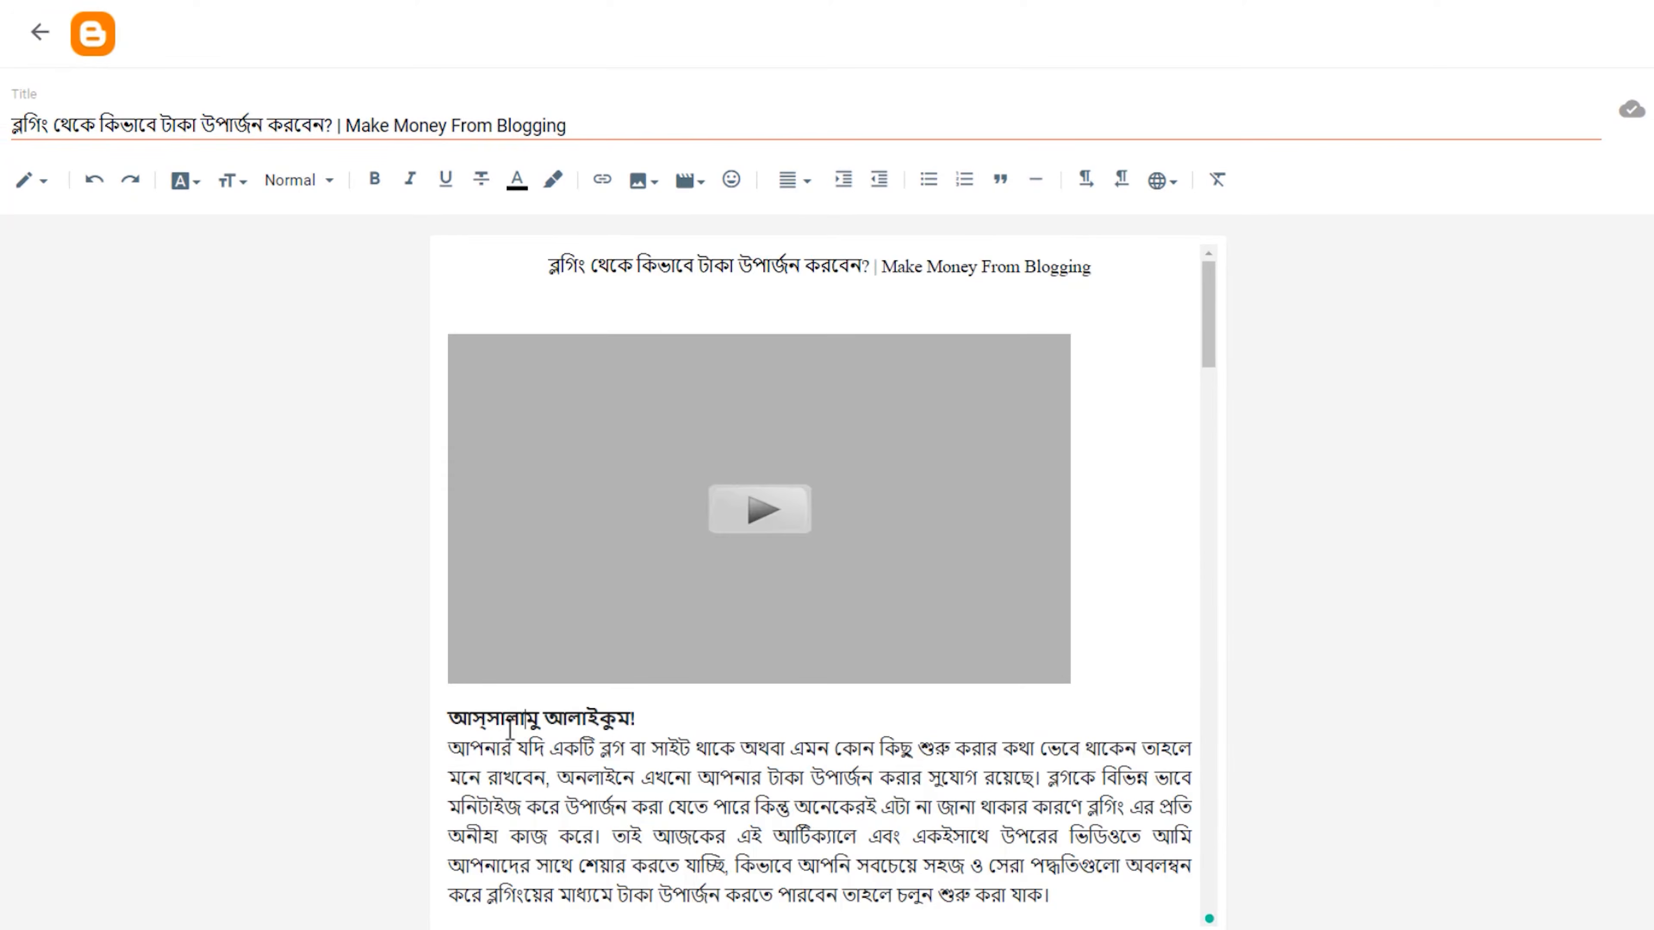
Set the font of the article text from the greeting line to the end of the post to Hind Siliguri.
{"action": "left_click", "coordinate": [451, 722]}
{"action": "scroll", "coordinate": [578, 679], "scroll_direction": "down", "scroll_amount": 7}
{"action": "left_click_drag", "start_coordinate": [1208, 458], "coordinate": [1209, 922]}
{"action": "key", "text": "ctrl+a"}
{"action": "scroll", "coordinate": [897, 901], "scroll_direction": "up", "scroll_amount": 10}
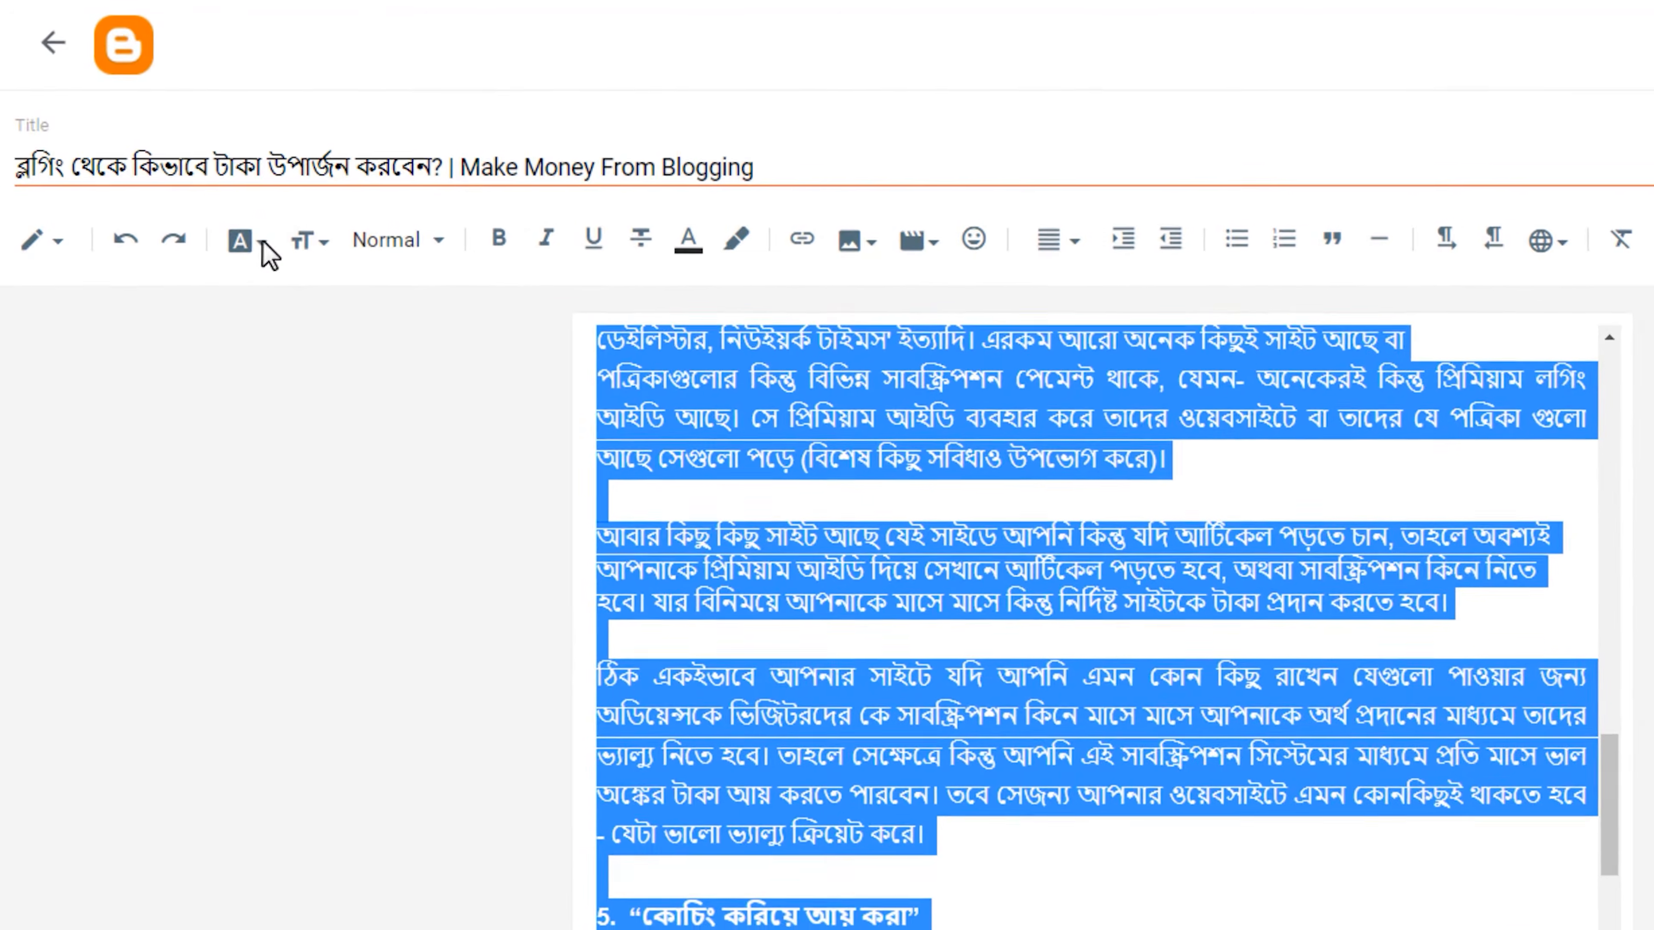
{"action": "left_click", "coordinate": [242, 240]}
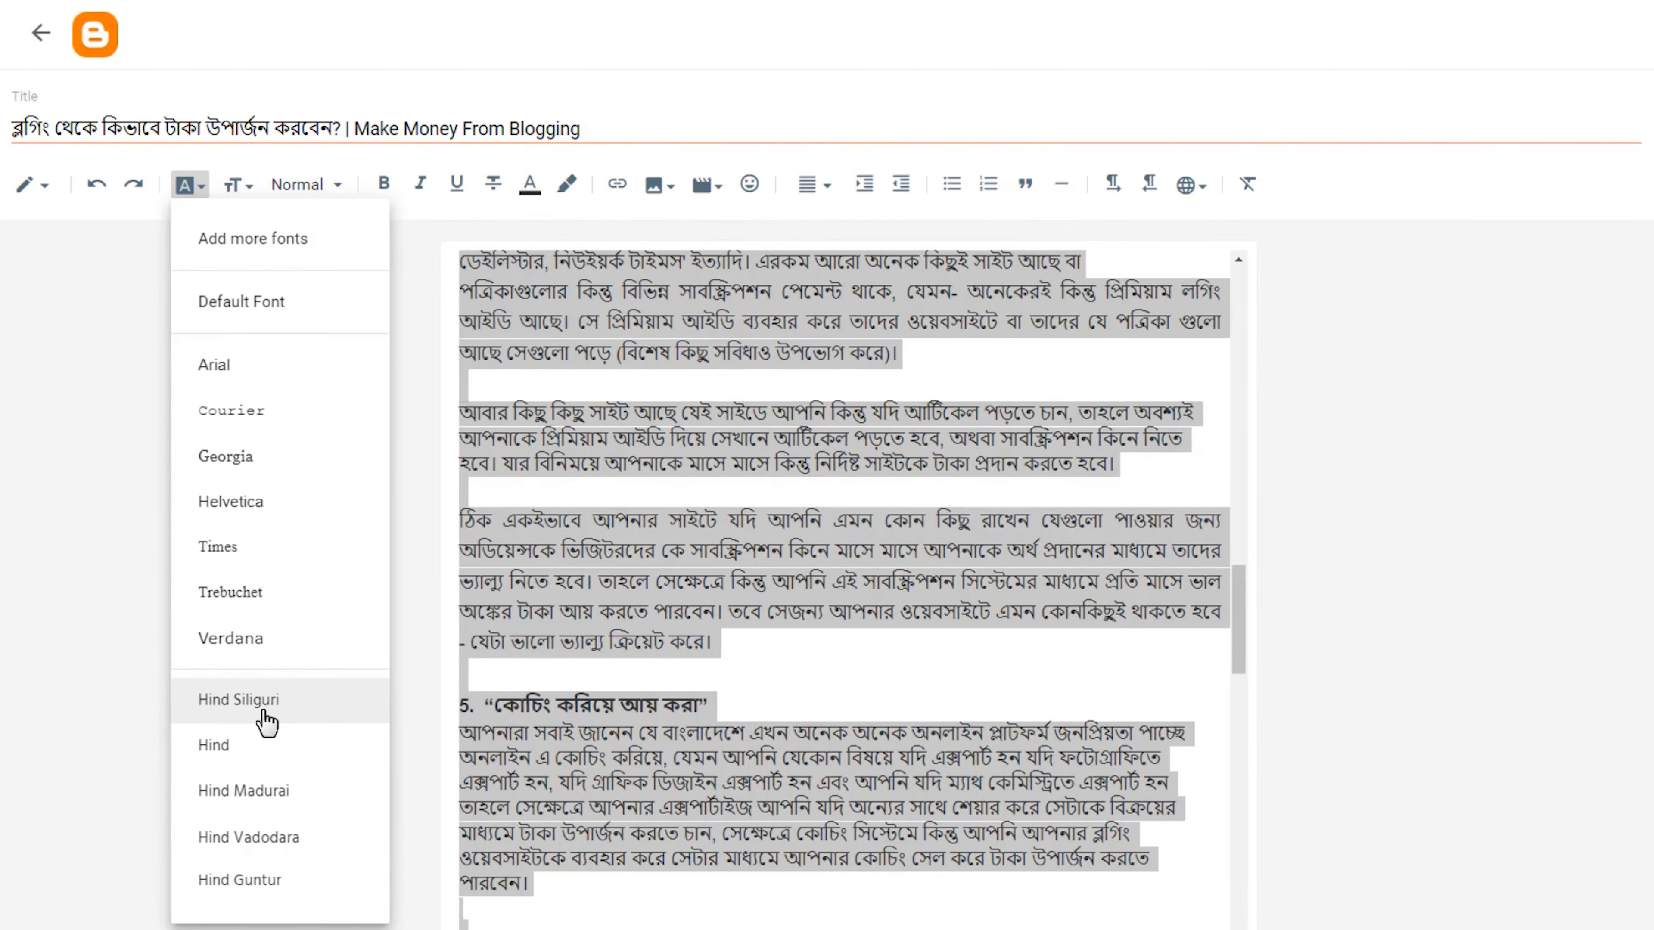
{"action": "left_click", "coordinate": [265, 716]}
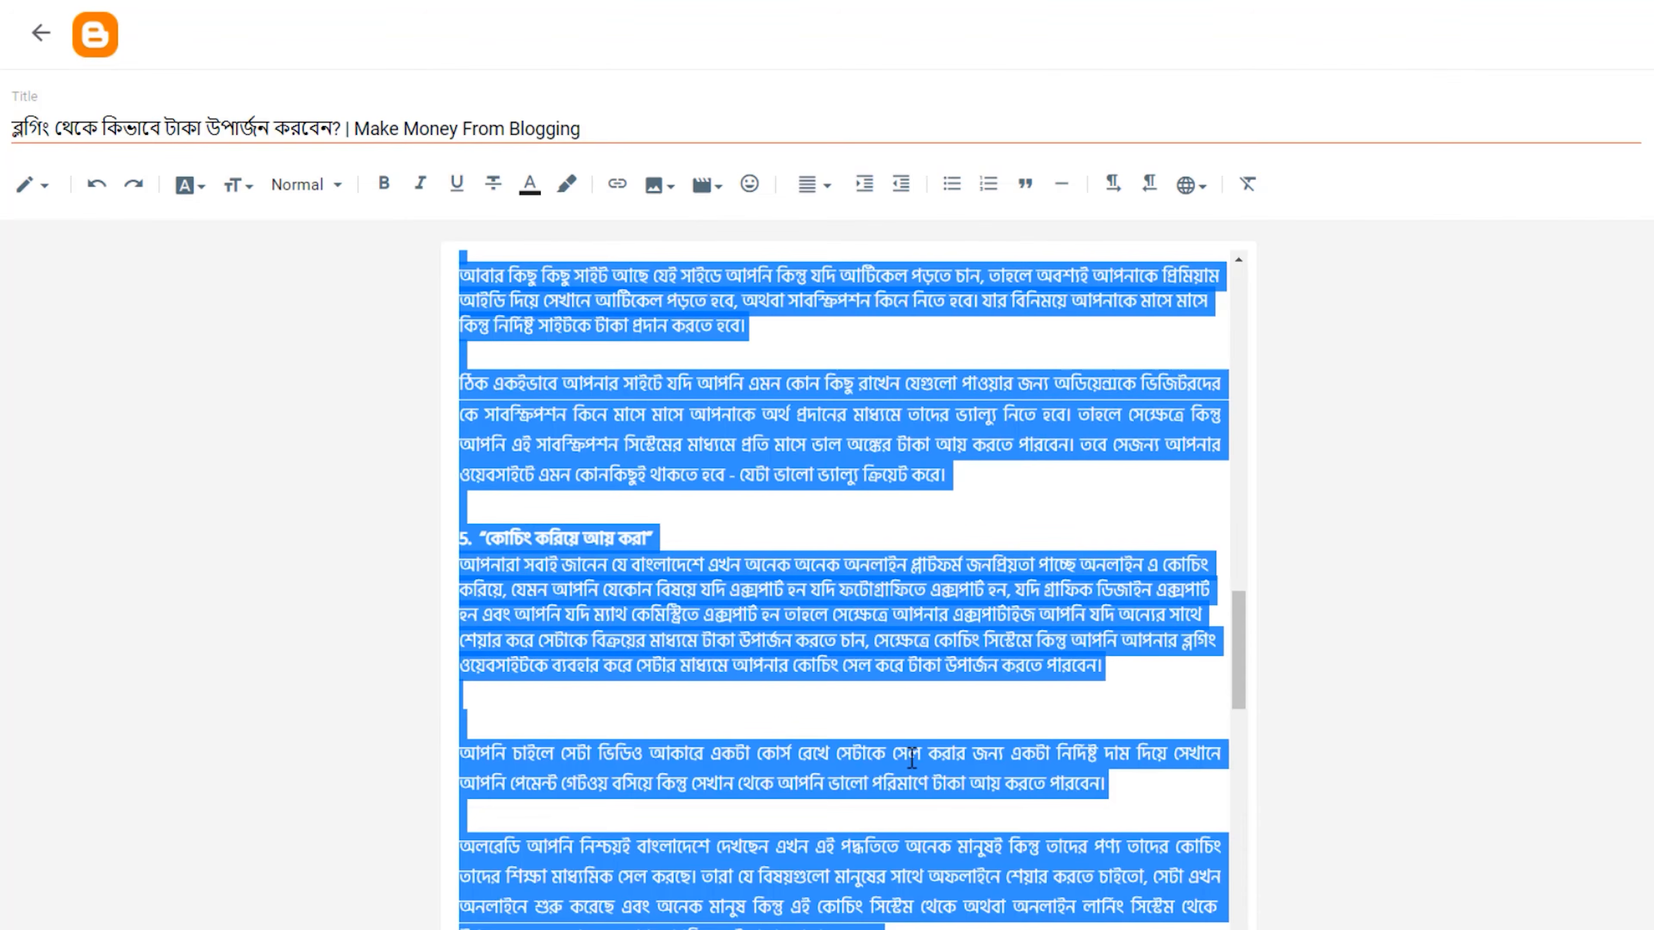
Try the Hind font on the selected article text and switch it back to Hind Siliguri.
{"action": "scroll", "coordinate": [912, 757], "scroll_direction": "up", "scroll_amount": 20}
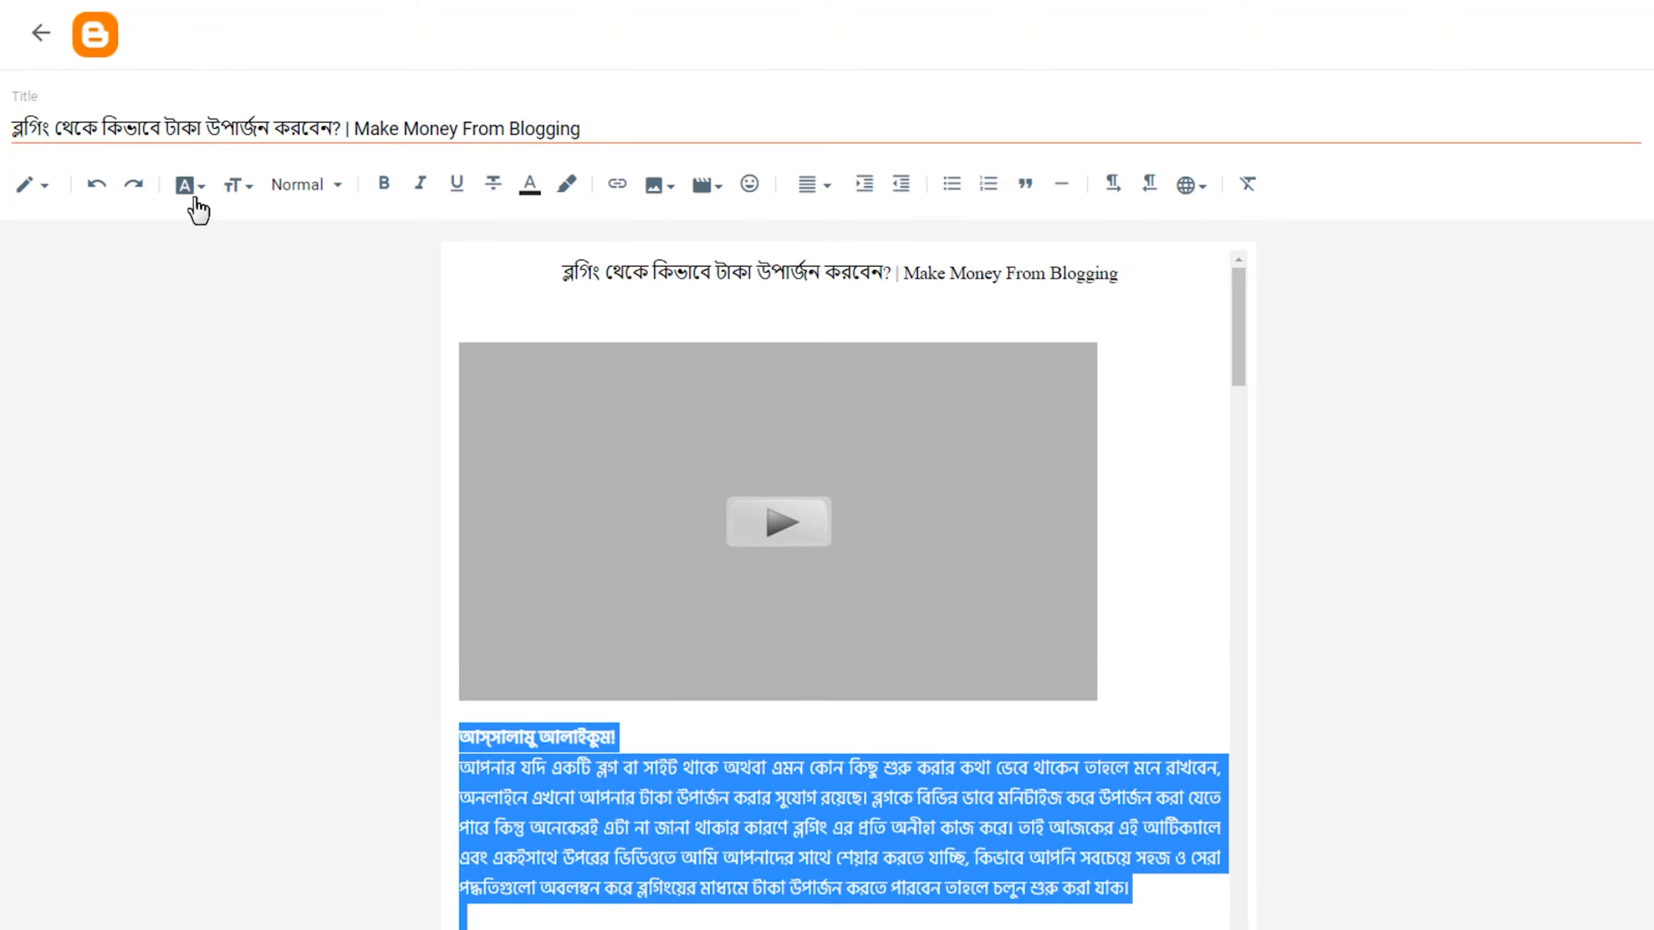
{"action": "left_click", "coordinate": [192, 192]}
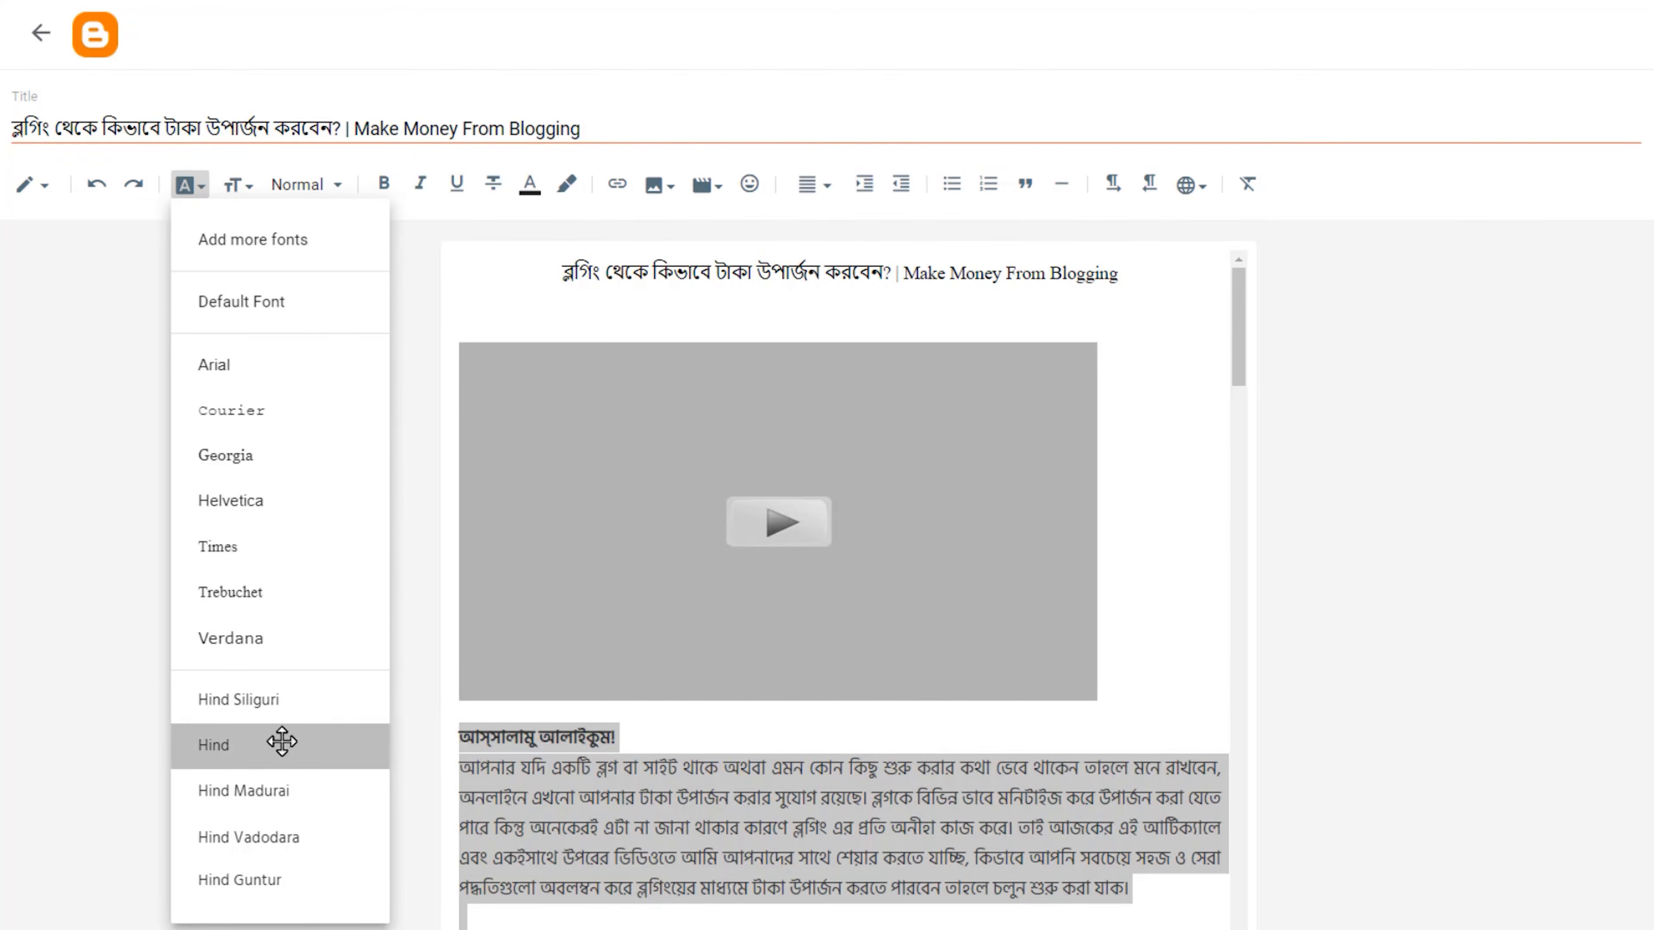
{"action": "left_click", "coordinate": [278, 742]}
{"action": "left_click", "coordinate": [202, 193]}
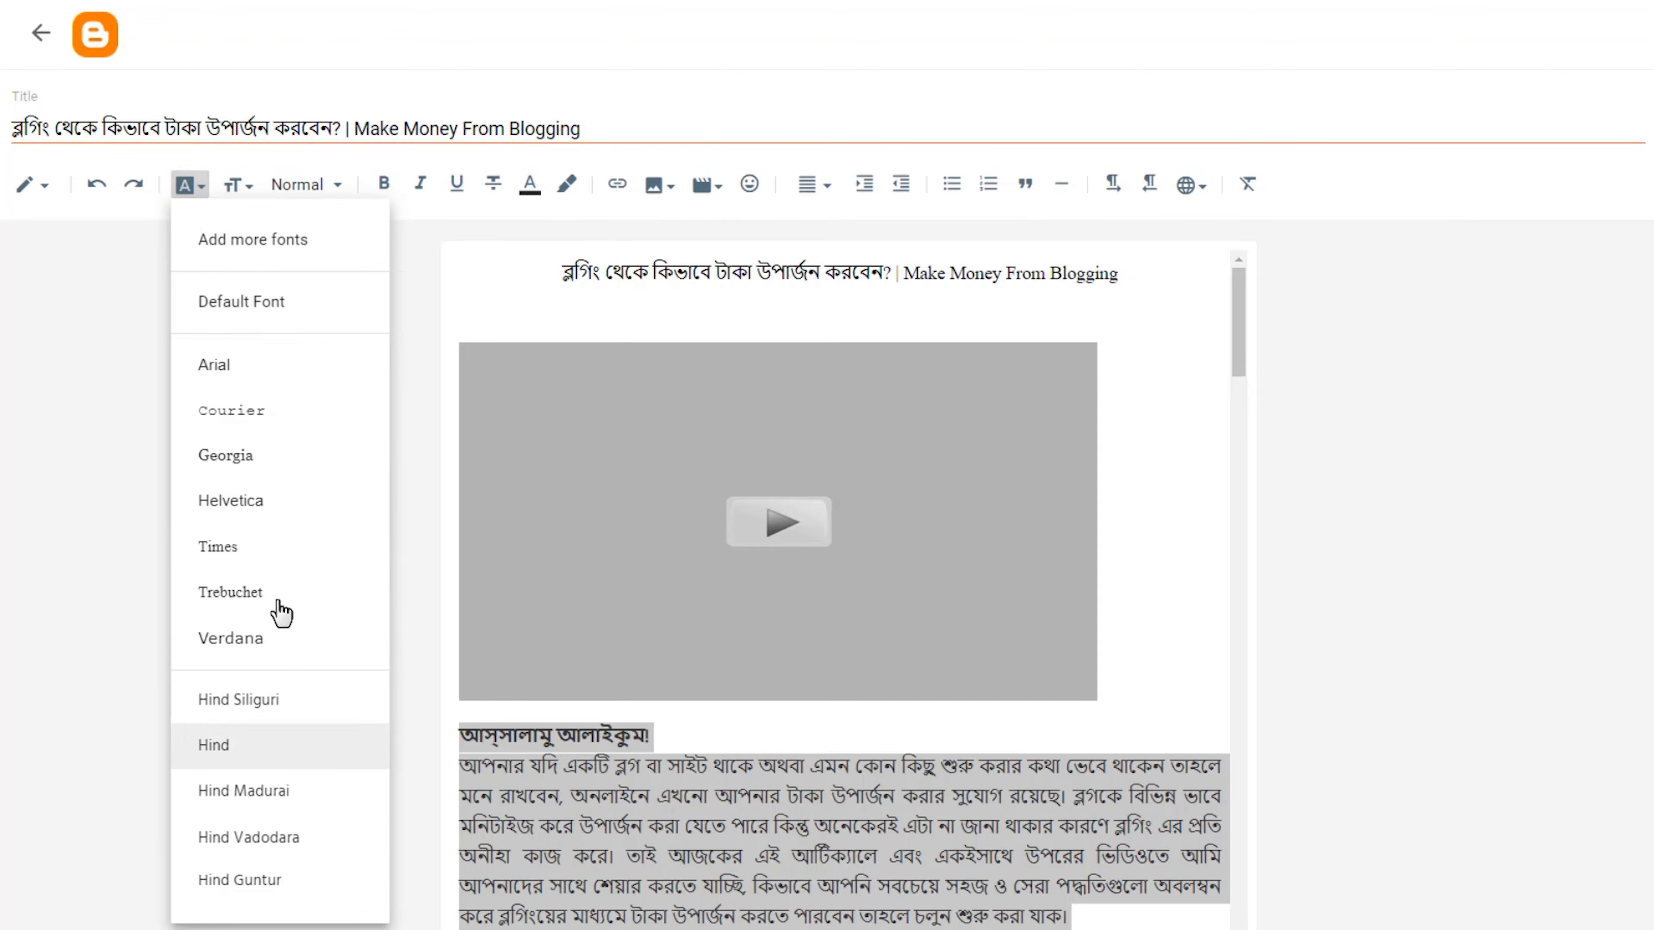
{"action": "left_click", "coordinate": [289, 652]}
Look through the script filter options in the dialog for adding more fonts and cancel the dialog.
{"action": "left_click", "coordinate": [188, 186]}
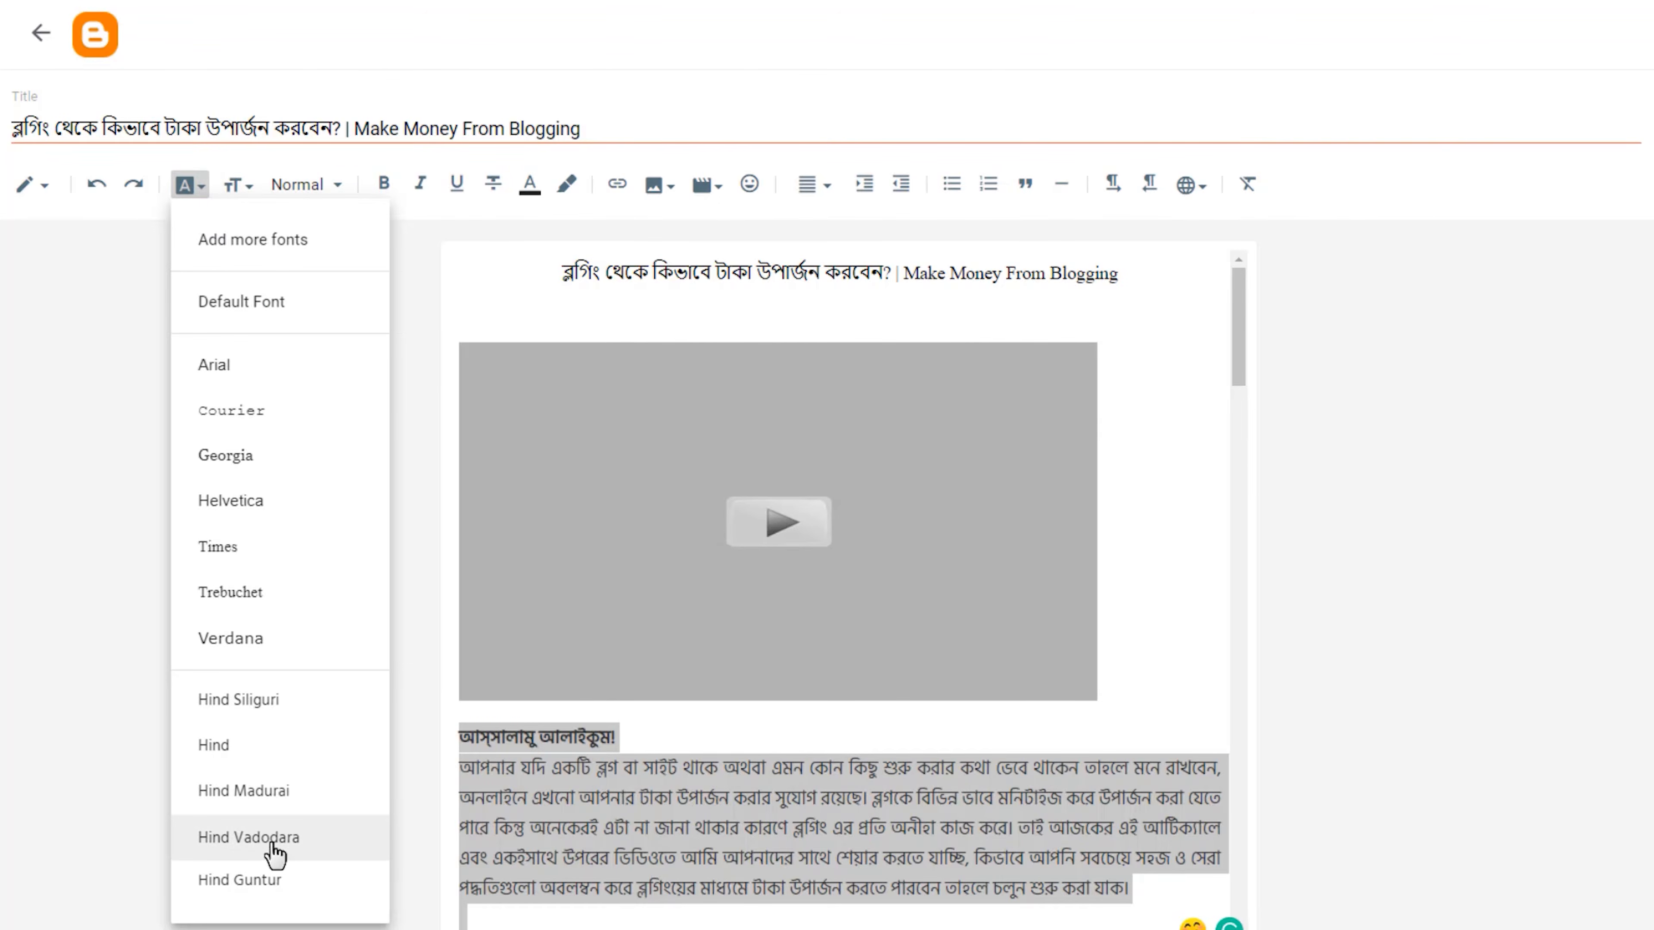
{"action": "left_click", "coordinate": [267, 243]}
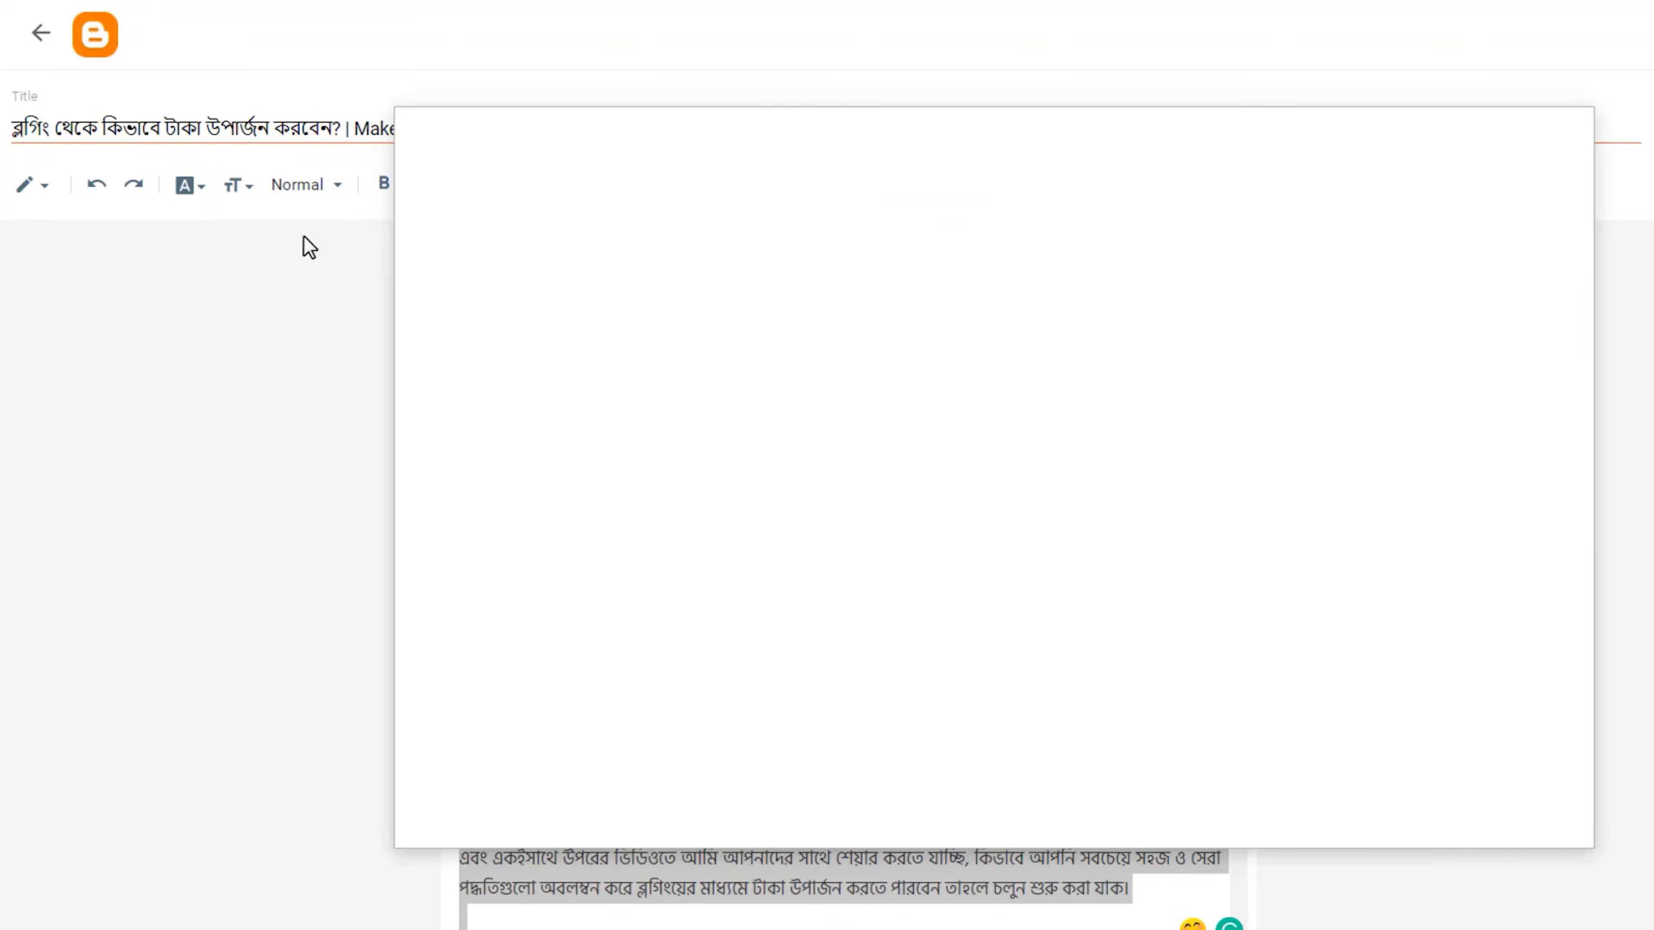
{"action": "left_click", "coordinate": [599, 267]}
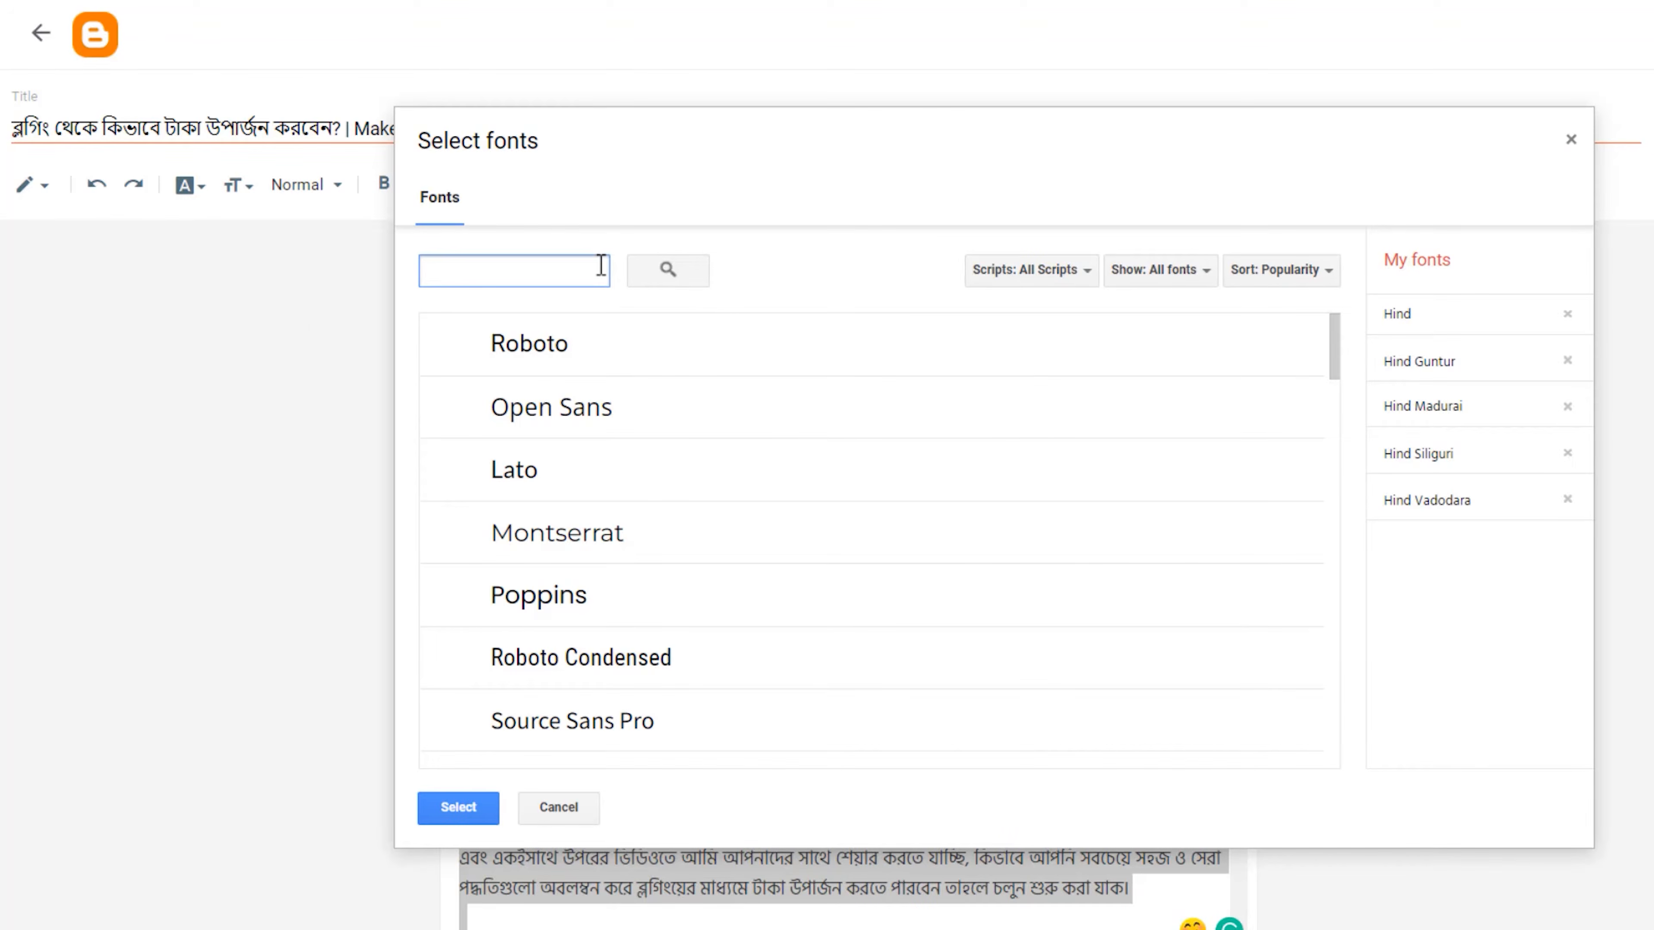
{"action": "type", "text": "f"}
{"action": "key", "text": "BackSpace"}
{"action": "left_click", "coordinate": [1093, 276]}
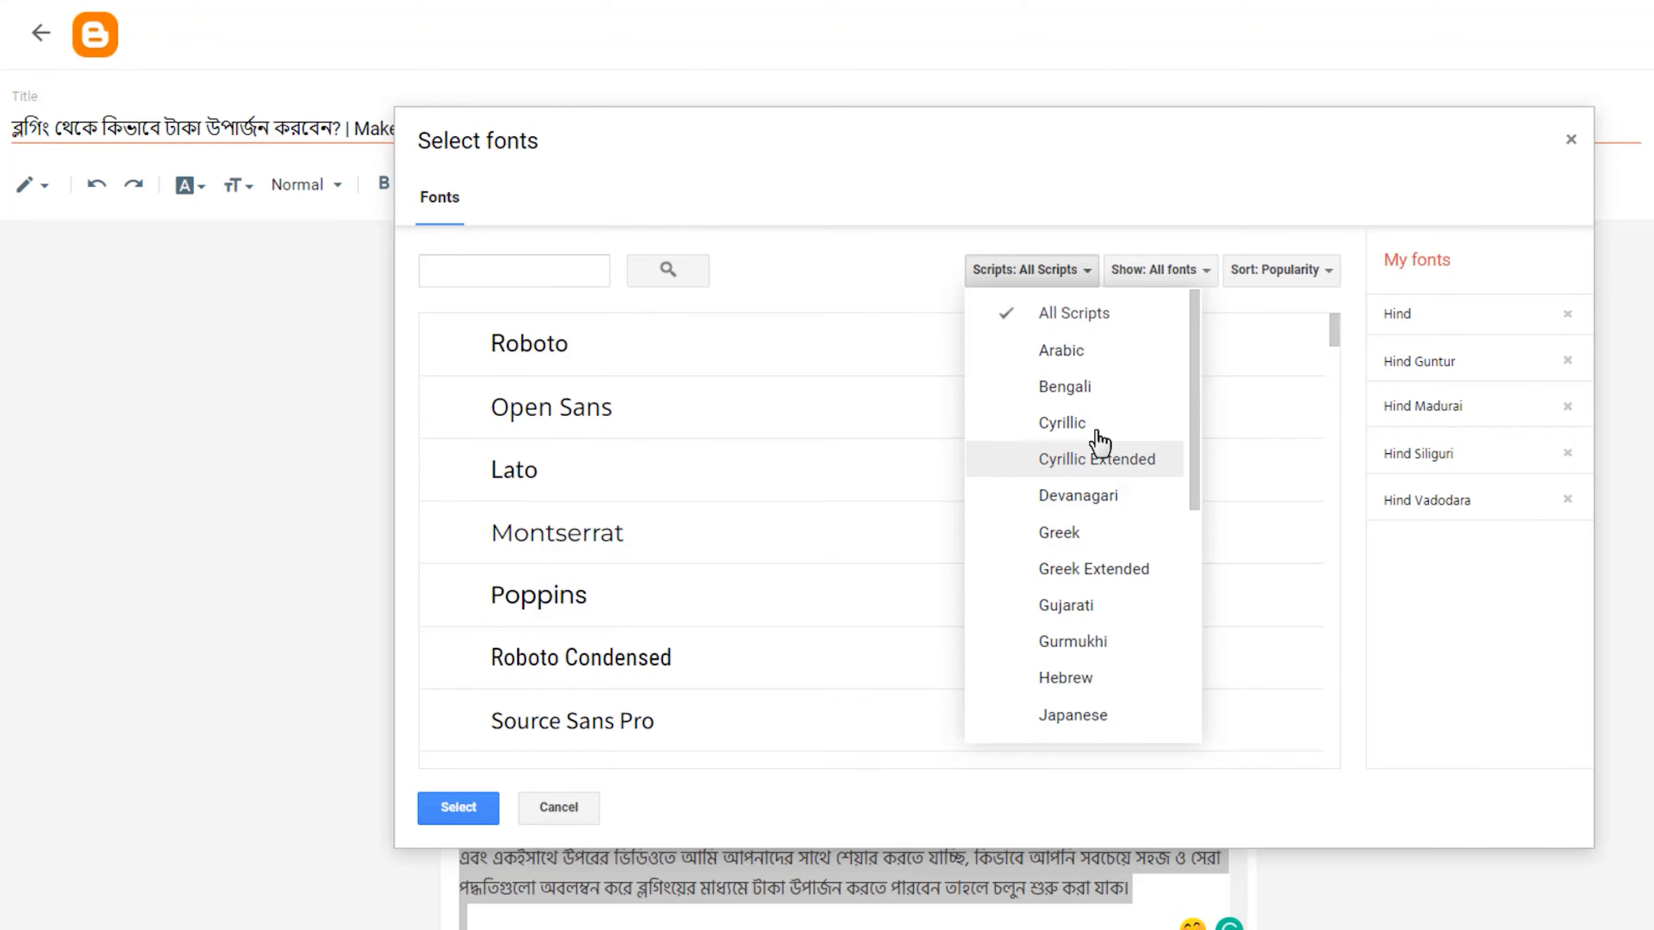
{"action": "scroll", "coordinate": [1101, 446], "scroll_direction": "down", "scroll_amount": 5}
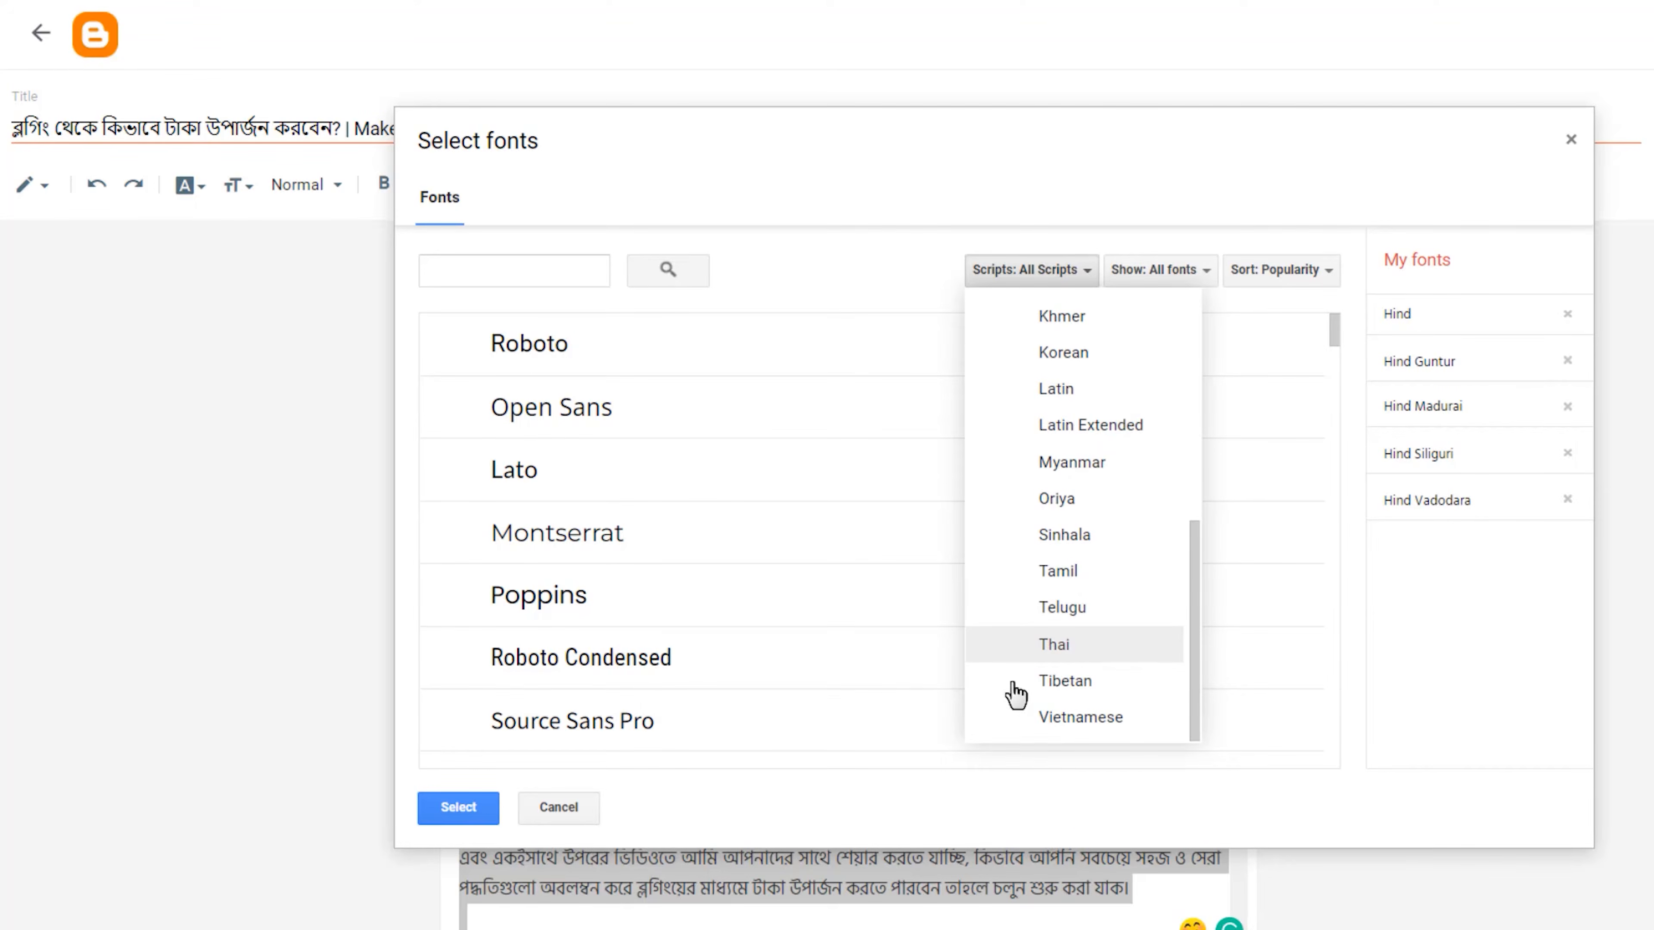
{"action": "left_click", "coordinate": [578, 813]}
{"action": "left_click", "coordinate": [716, 824]}
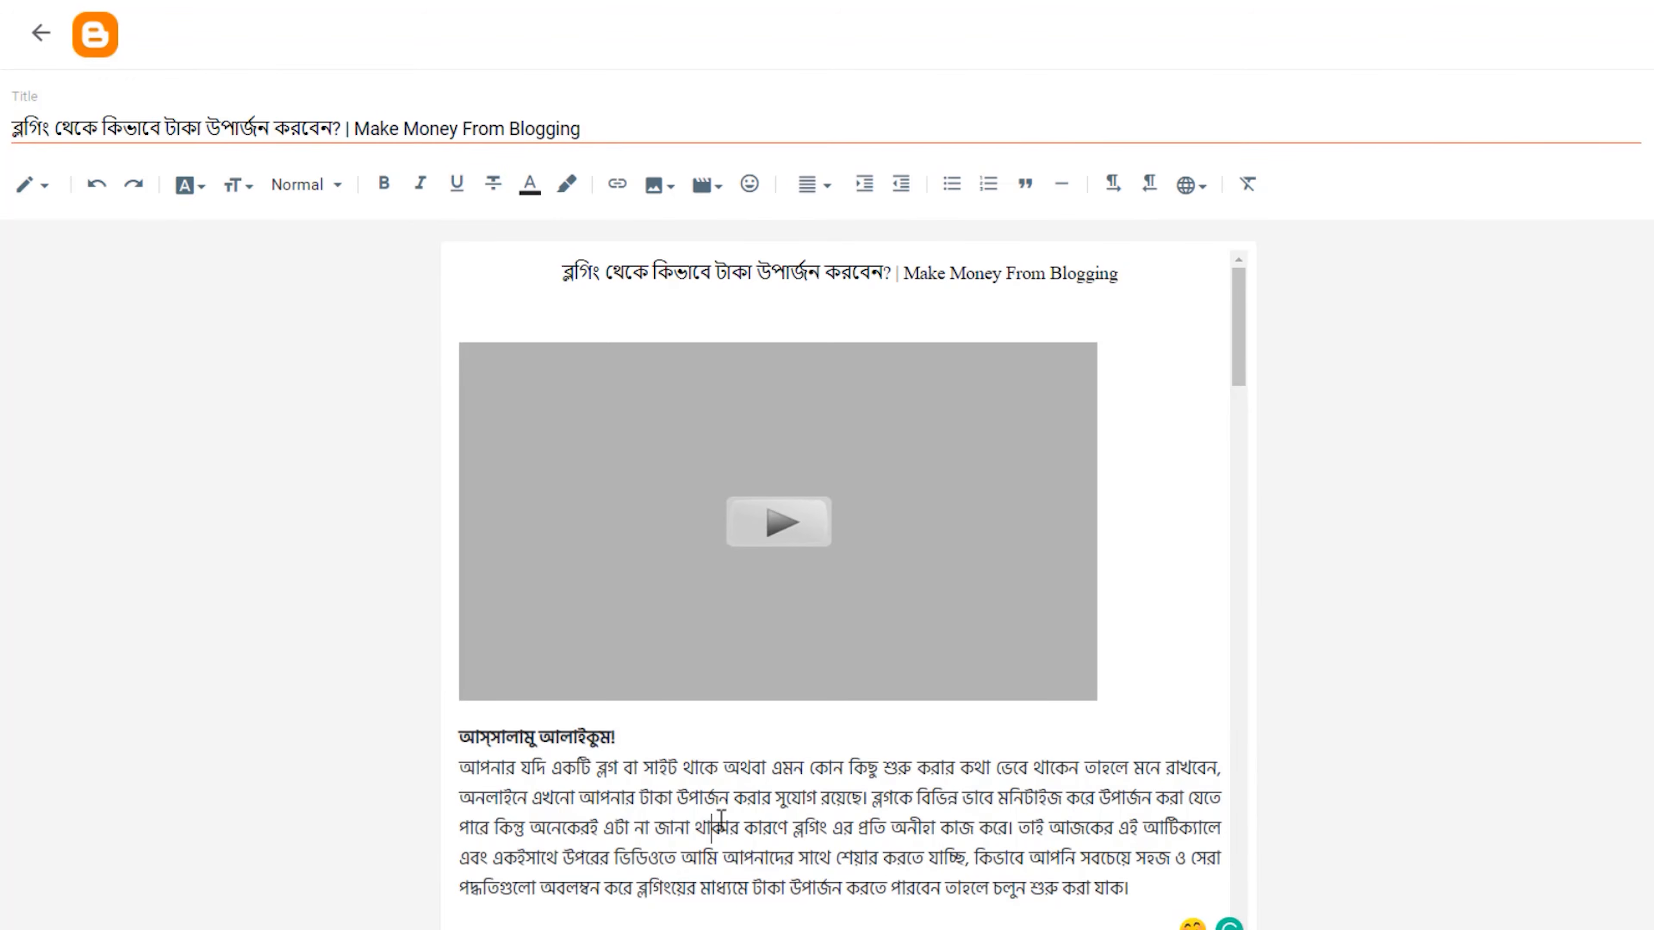
Set the font of the centered title line above the video to Hind Siliguri.
{"action": "scroll", "coordinate": [938, 837], "scroll_direction": "down", "scroll_amount": 20}
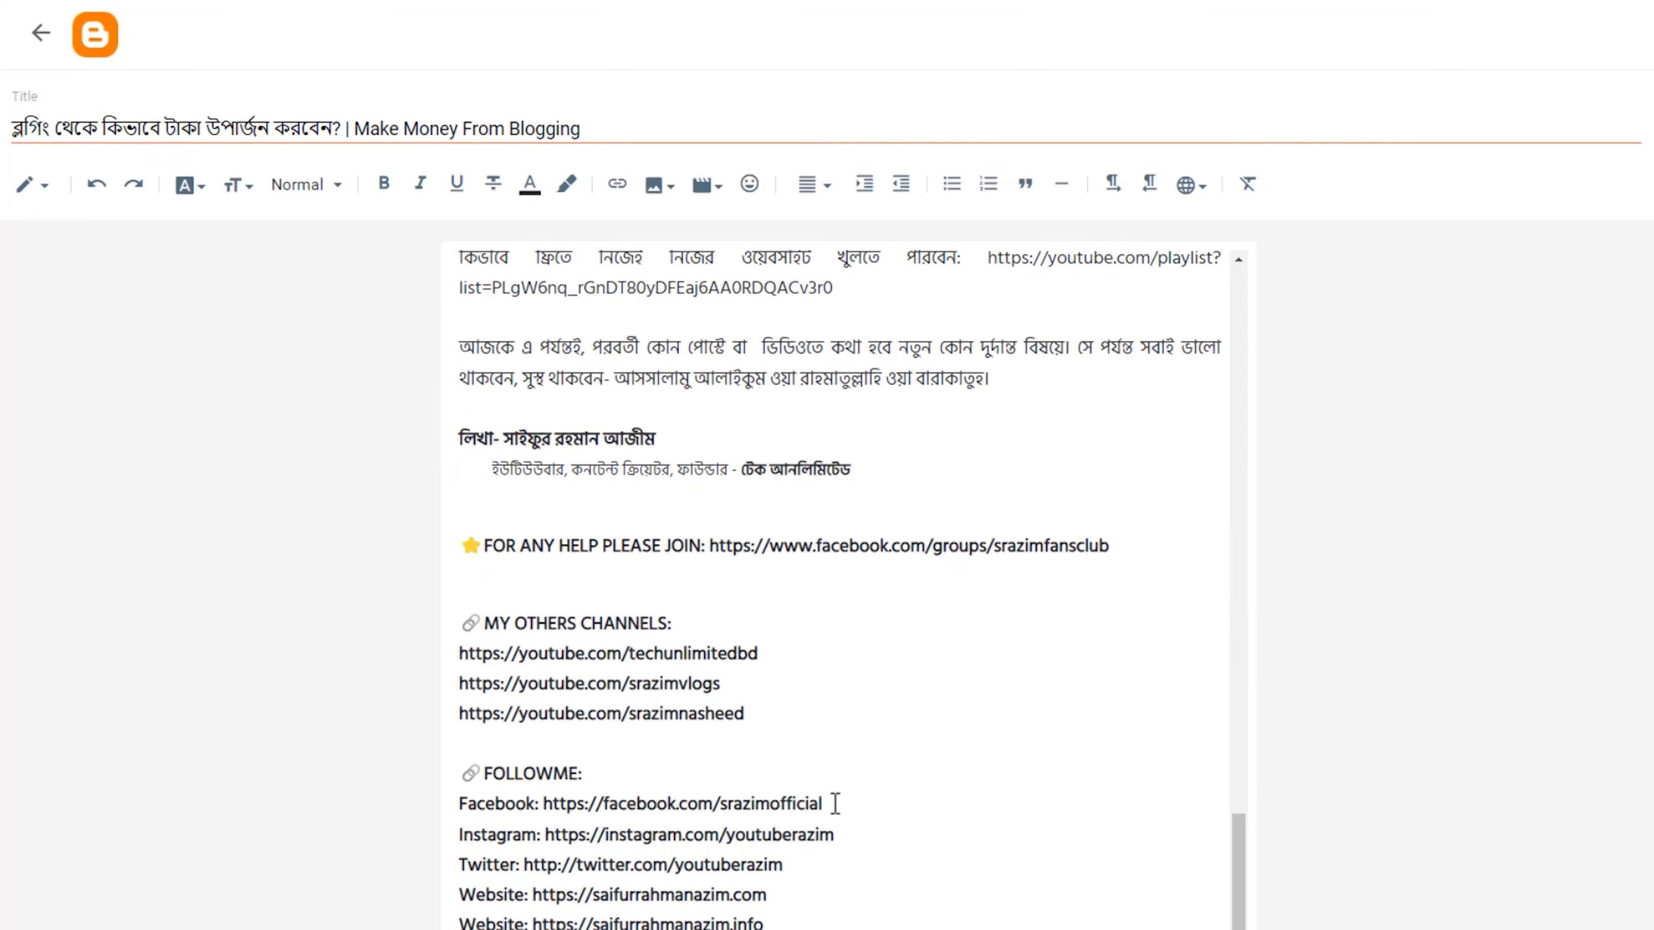
{"action": "scroll", "coordinate": [835, 803], "scroll_direction": "up", "scroll_amount": 20}
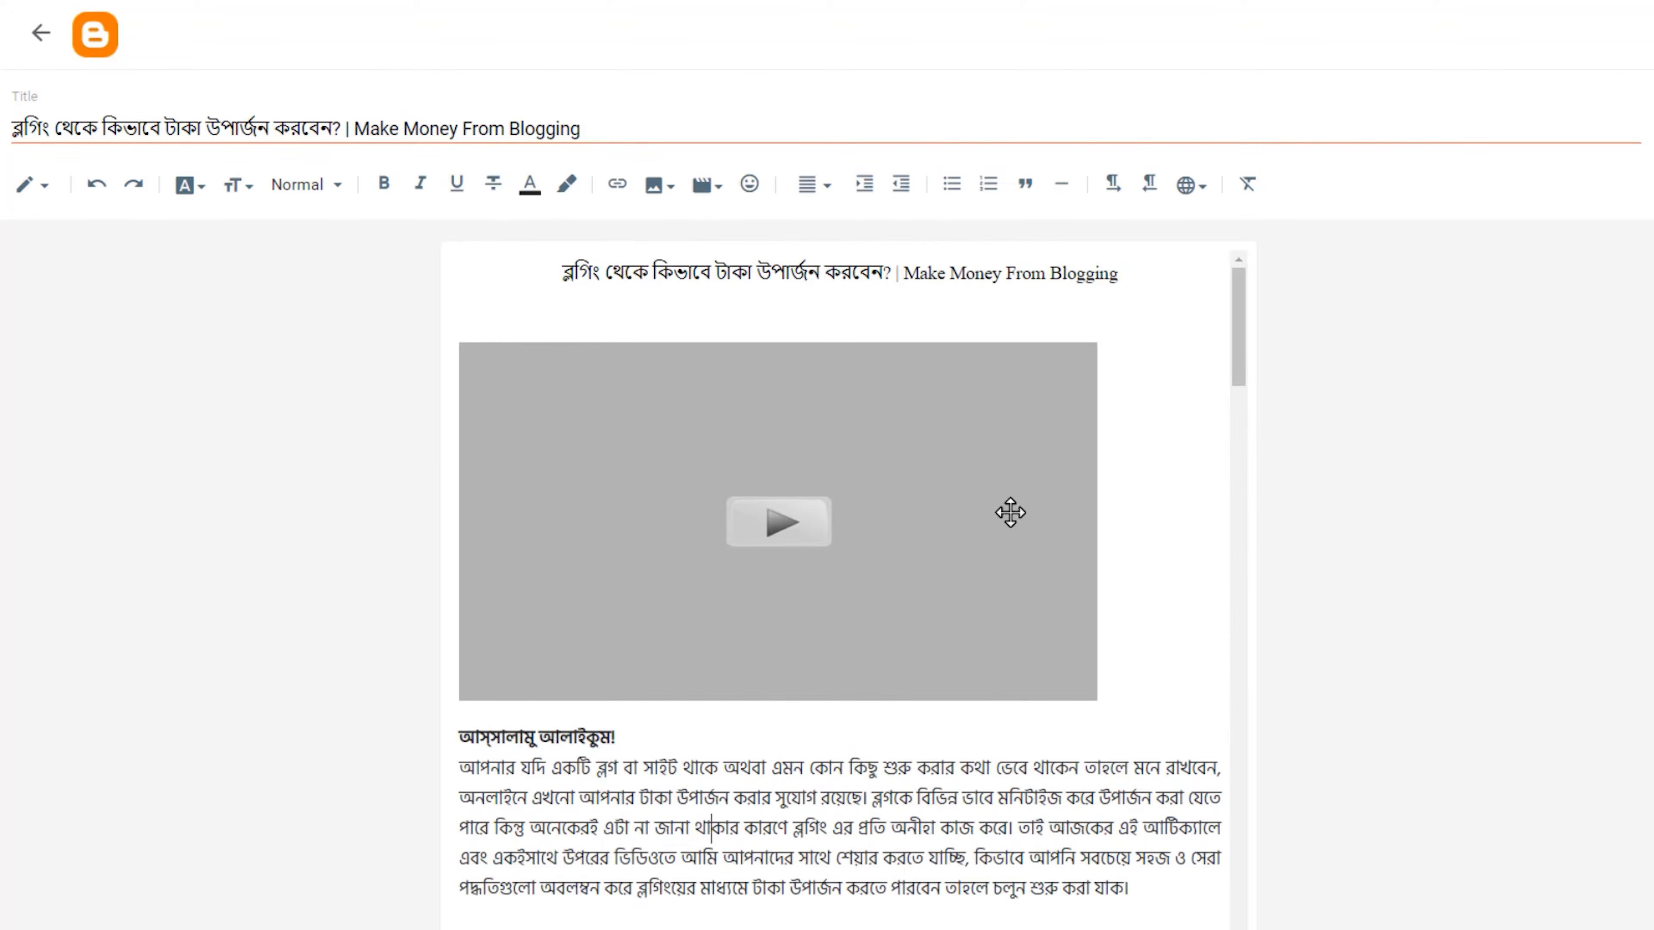
{"action": "left_click_drag", "start_coordinate": [1160, 272], "coordinate": [528, 259]}
{"action": "left_click", "coordinate": [236, 185]}
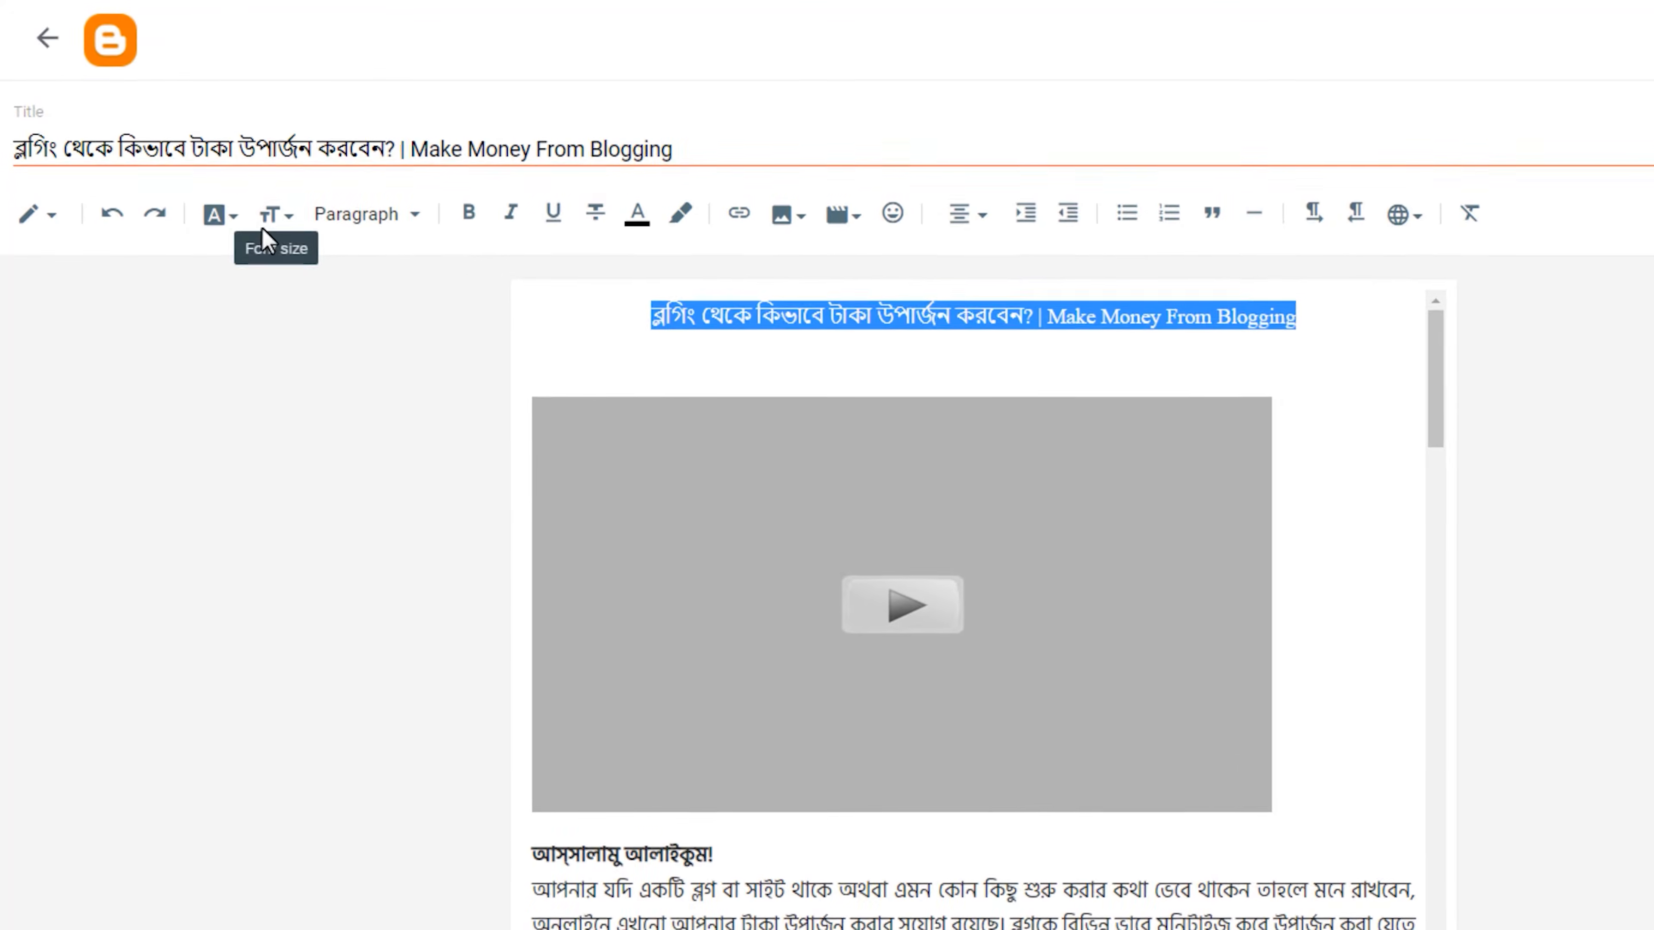
{"action": "left_click", "coordinate": [232, 220]}
{"action": "left_click", "coordinate": [231, 216]}
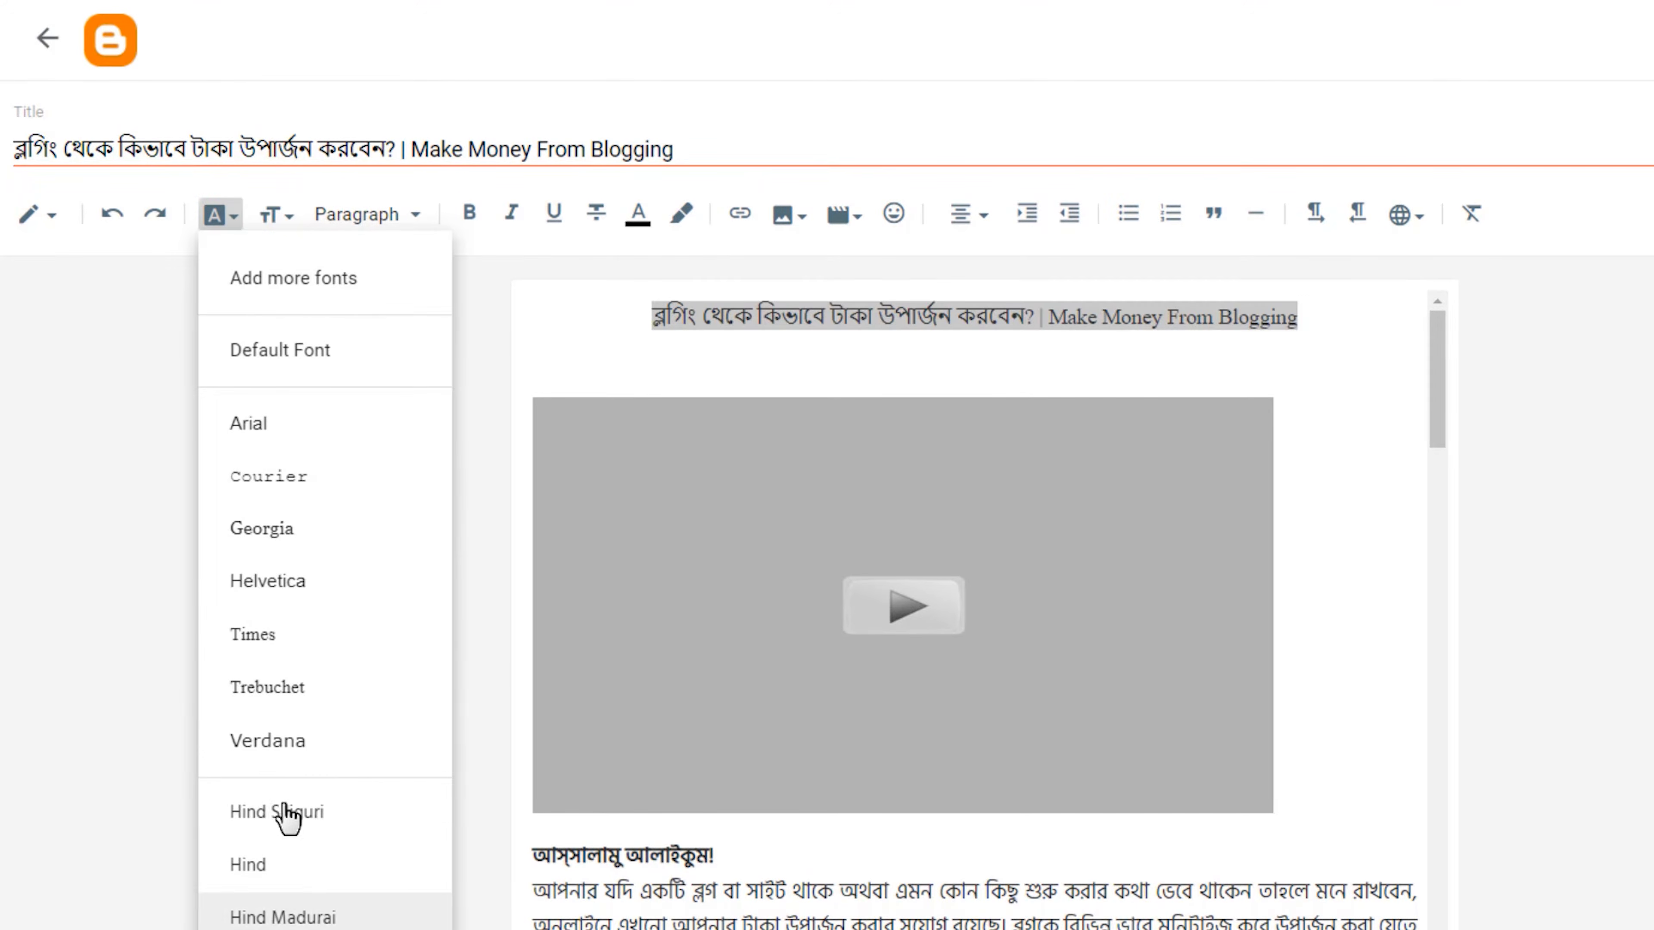
{"action": "left_click", "coordinate": [285, 813]}
Set the text size of the title line above the video to Medium.
{"action": "left_click", "coordinate": [234, 219]}
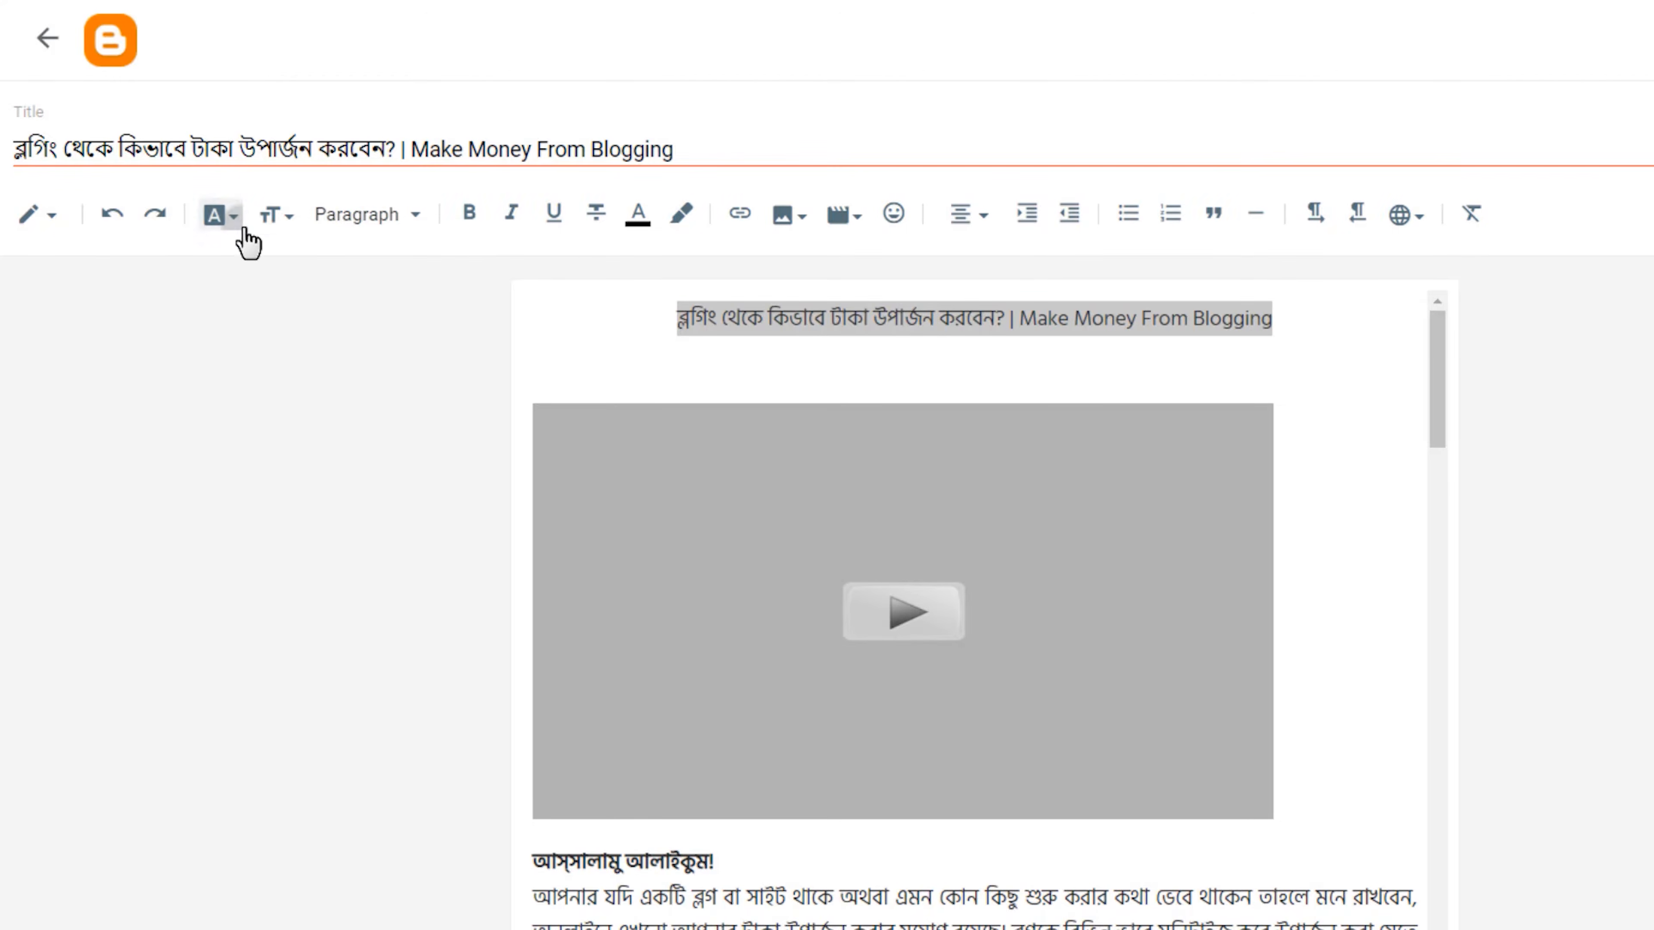
{"action": "left_click", "coordinate": [274, 222]}
{"action": "left_click", "coordinate": [274, 220]}
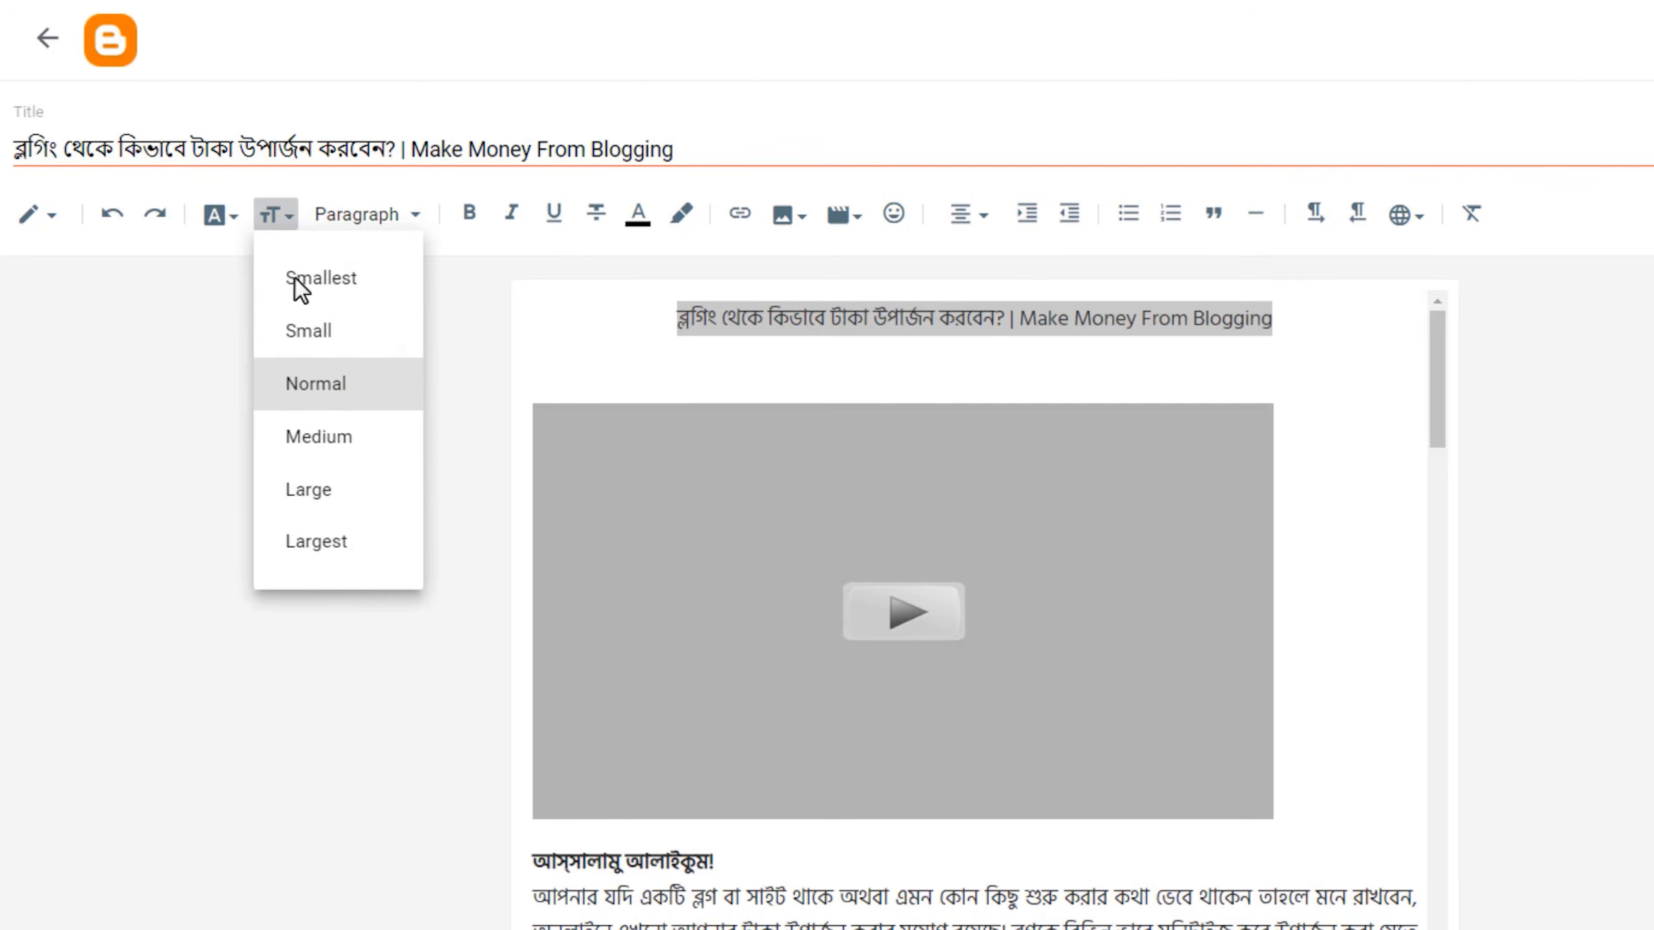
{"action": "left_click", "coordinate": [354, 437]}
Set the text size of the article from the greeting line to the last website link to Medium.
{"action": "left_click", "coordinate": [723, 869]}
{"action": "left_click_drag", "start_coordinate": [533, 864], "coordinate": [922, 846]}
{"action": "left_click_drag", "start_coordinate": [1433, 368], "coordinate": [1434, 925]}
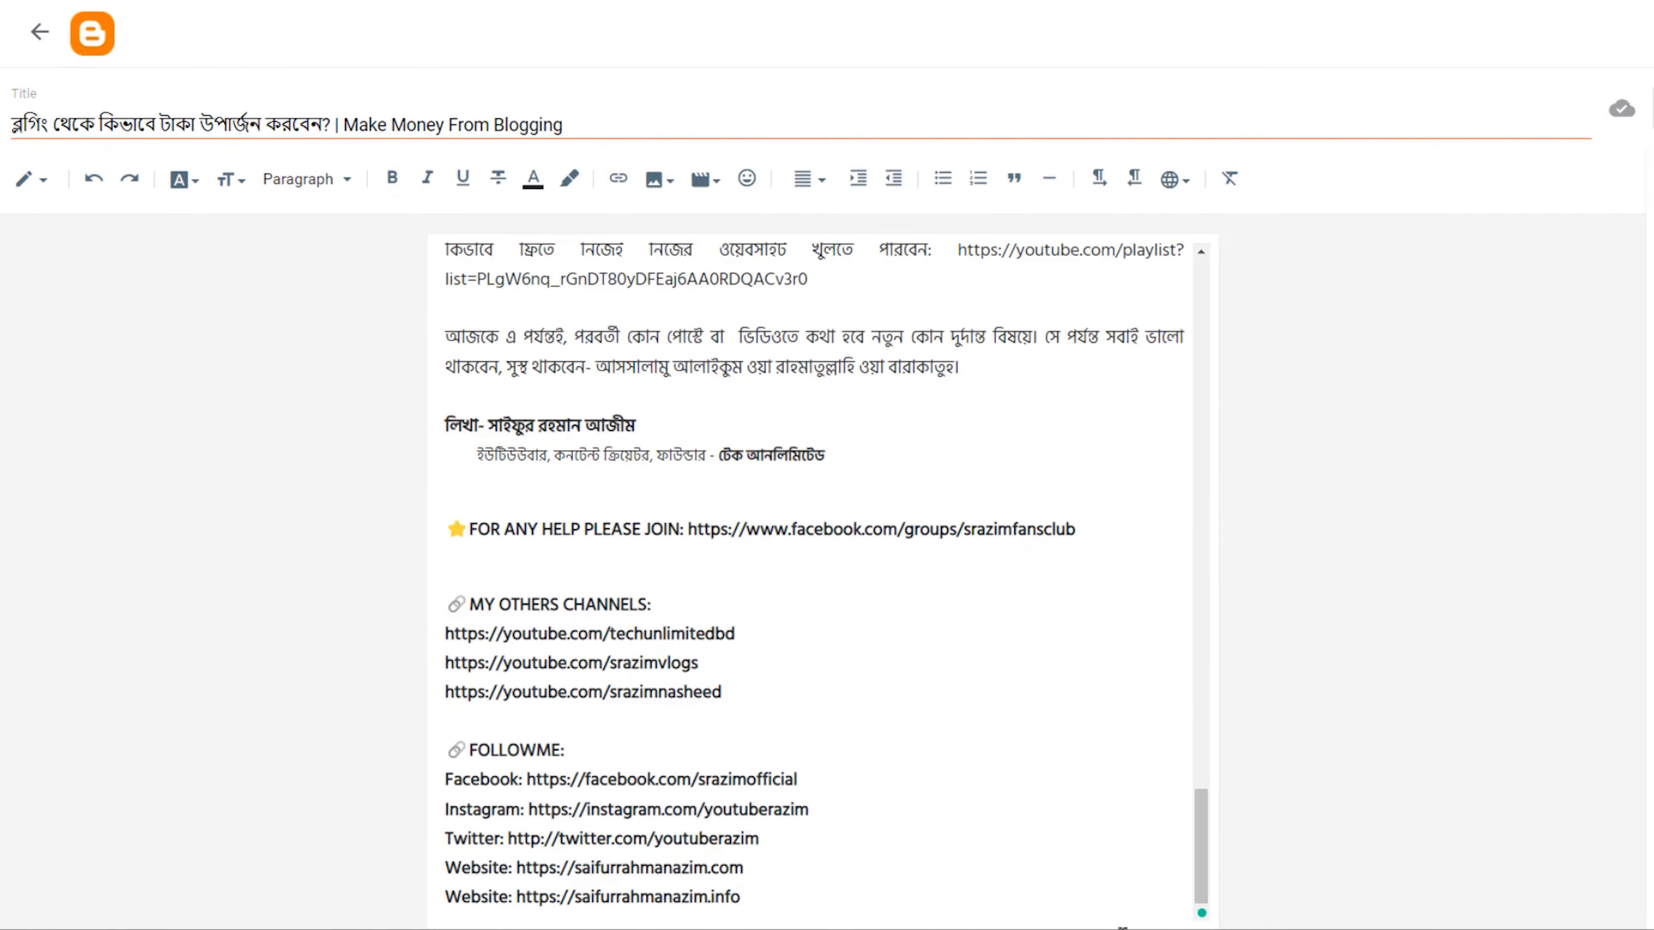
{"action": "left_click", "coordinate": [858, 909], "text": "shift"}
{"action": "scroll", "coordinate": [850, 903], "scroll_direction": "up", "scroll_amount": 2}
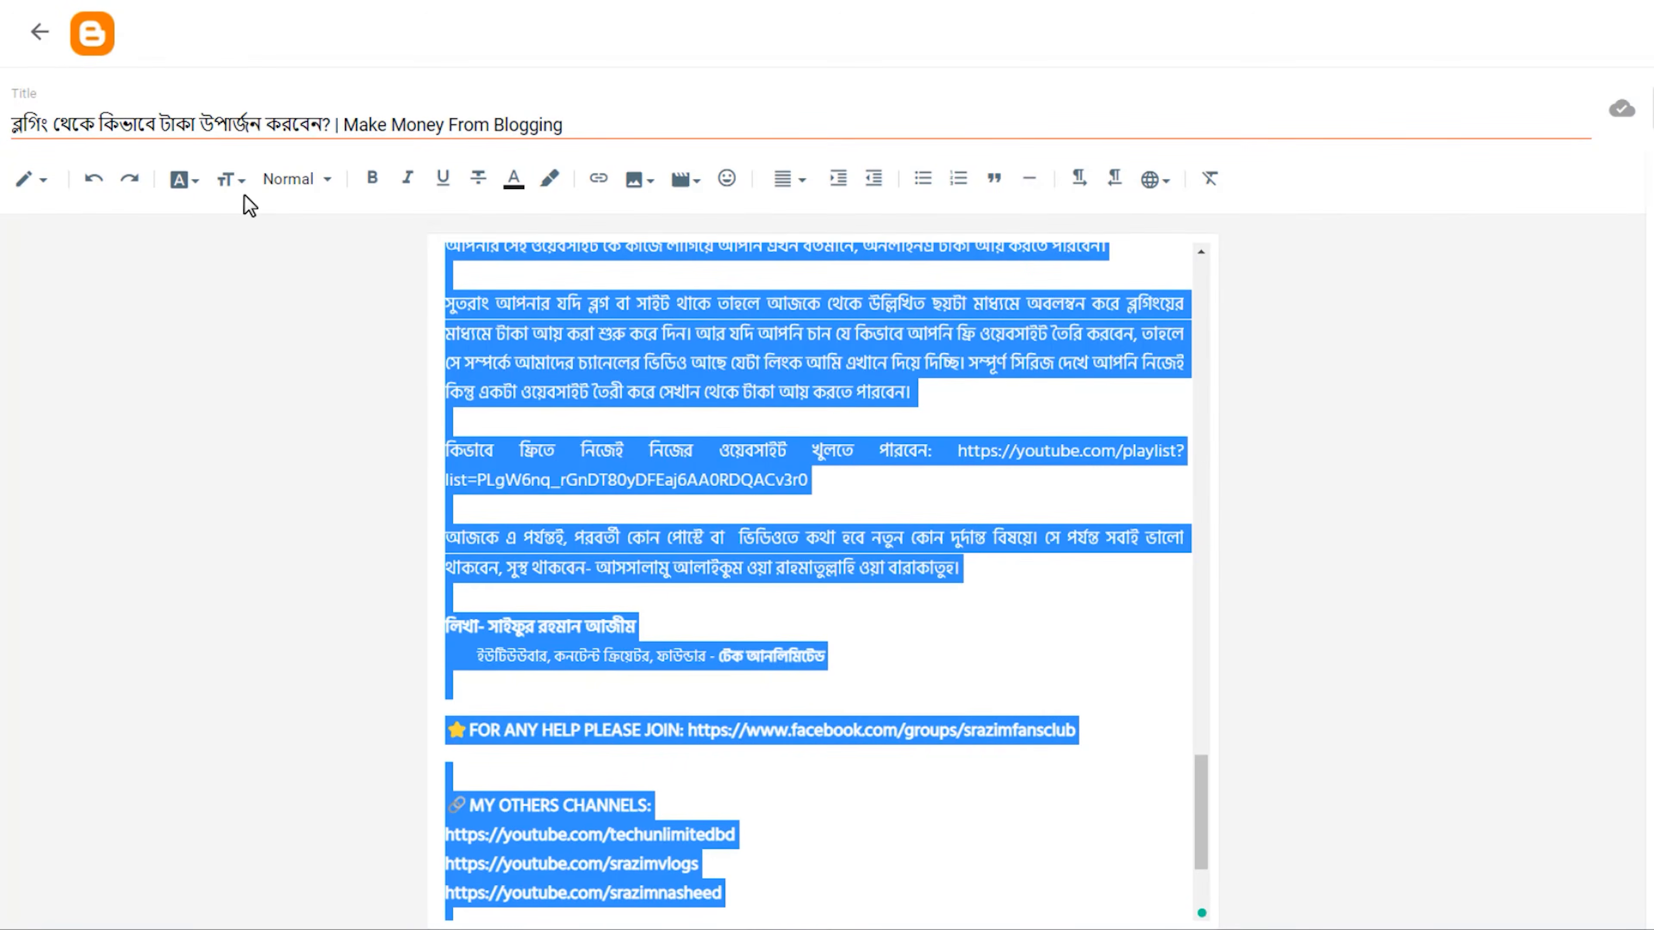
{"action": "left_click", "coordinate": [231, 183]}
{"action": "left_click", "coordinate": [277, 366]}
{"action": "left_click", "coordinate": [933, 521]}
{"action": "left_click_drag", "start_coordinate": [1202, 702], "coordinate": [1257, 257]}
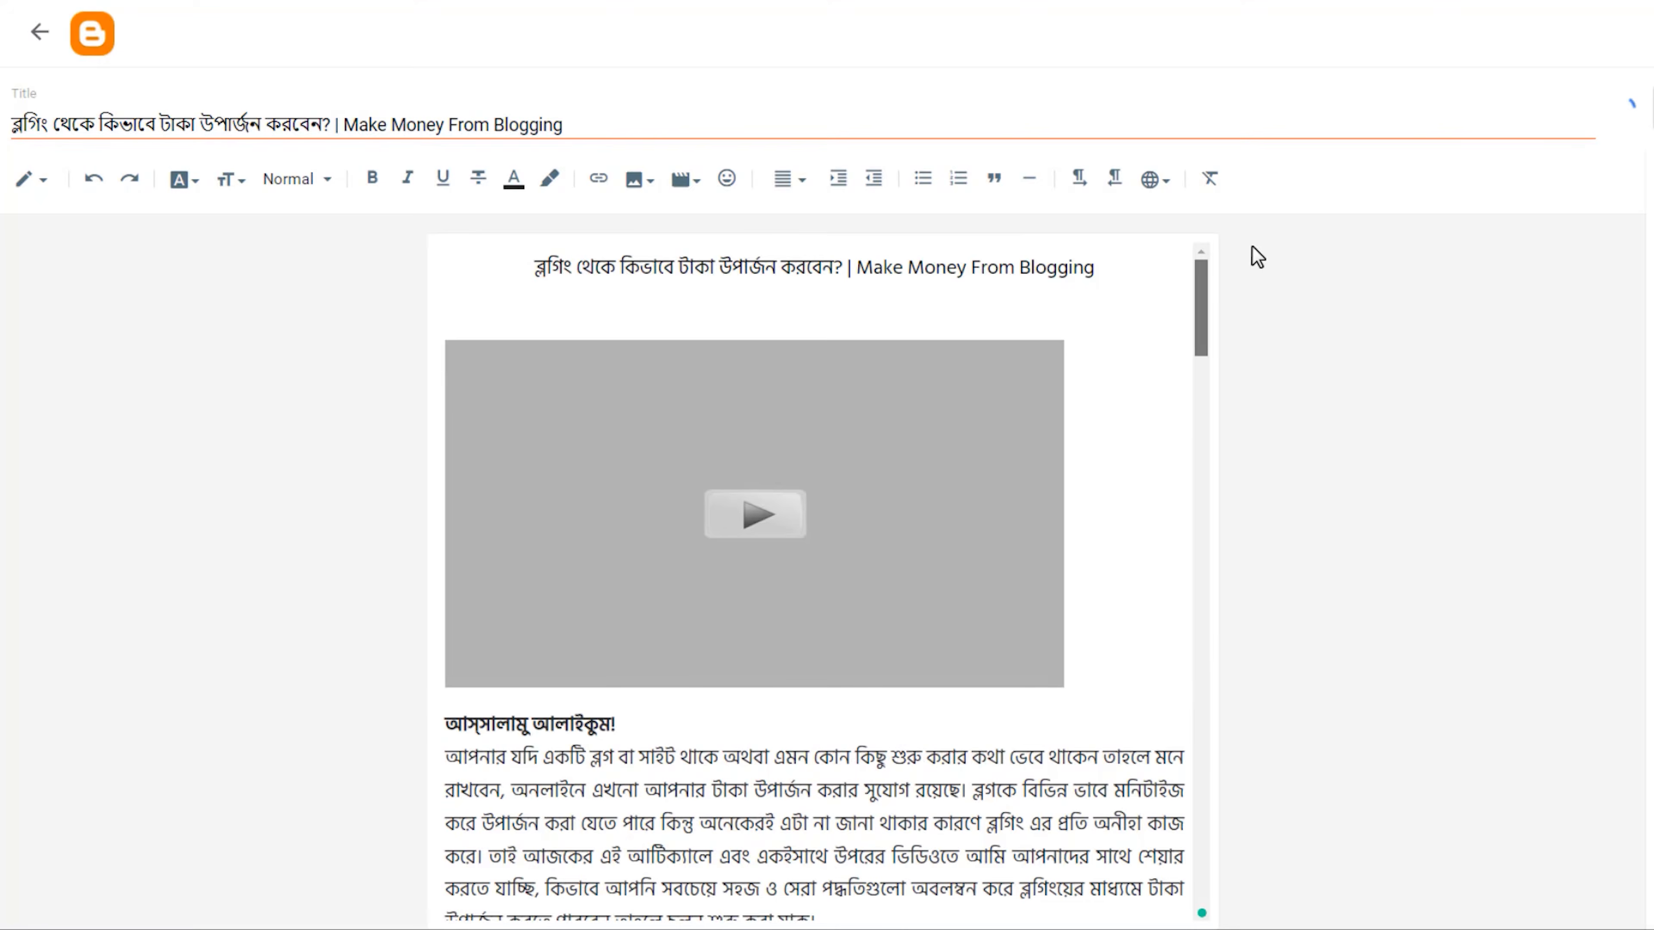
Change the text color of the article from the greeting line to the last website link to black.
{"action": "left_click_drag", "start_coordinate": [447, 717], "coordinate": [1078, 876]}
{"action": "left_click_drag", "start_coordinate": [1201, 332], "coordinate": [1223, 913]}
{"action": "left_click", "coordinate": [805, 907], "text": "shift"}
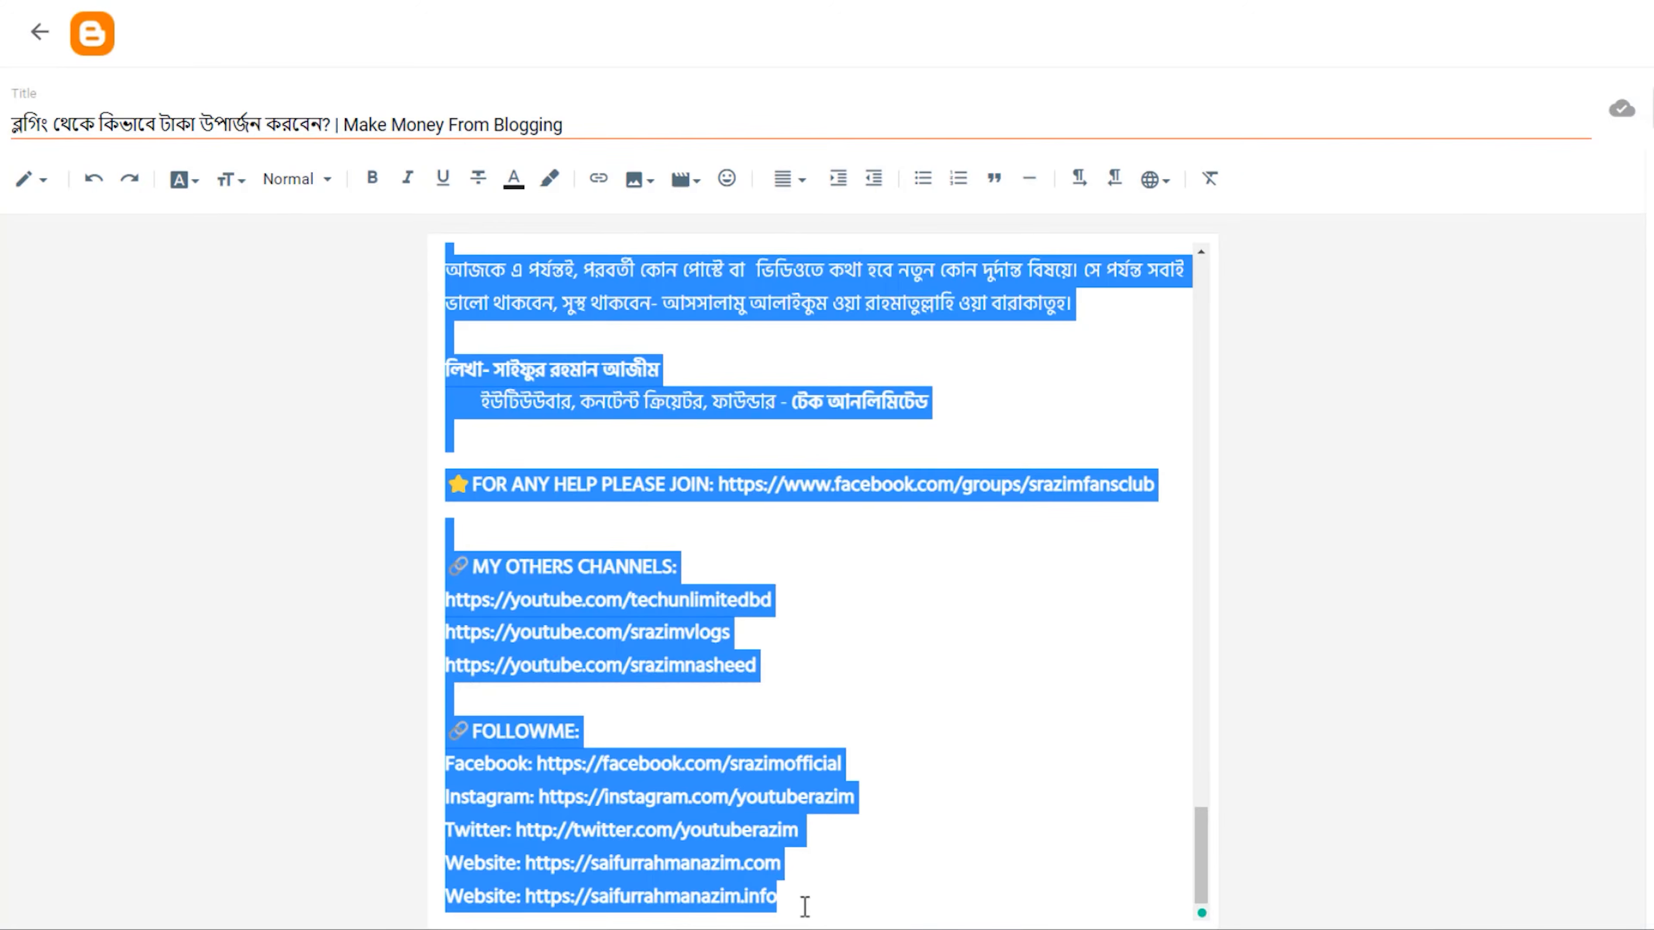
{"action": "left_click", "coordinate": [513, 189]}
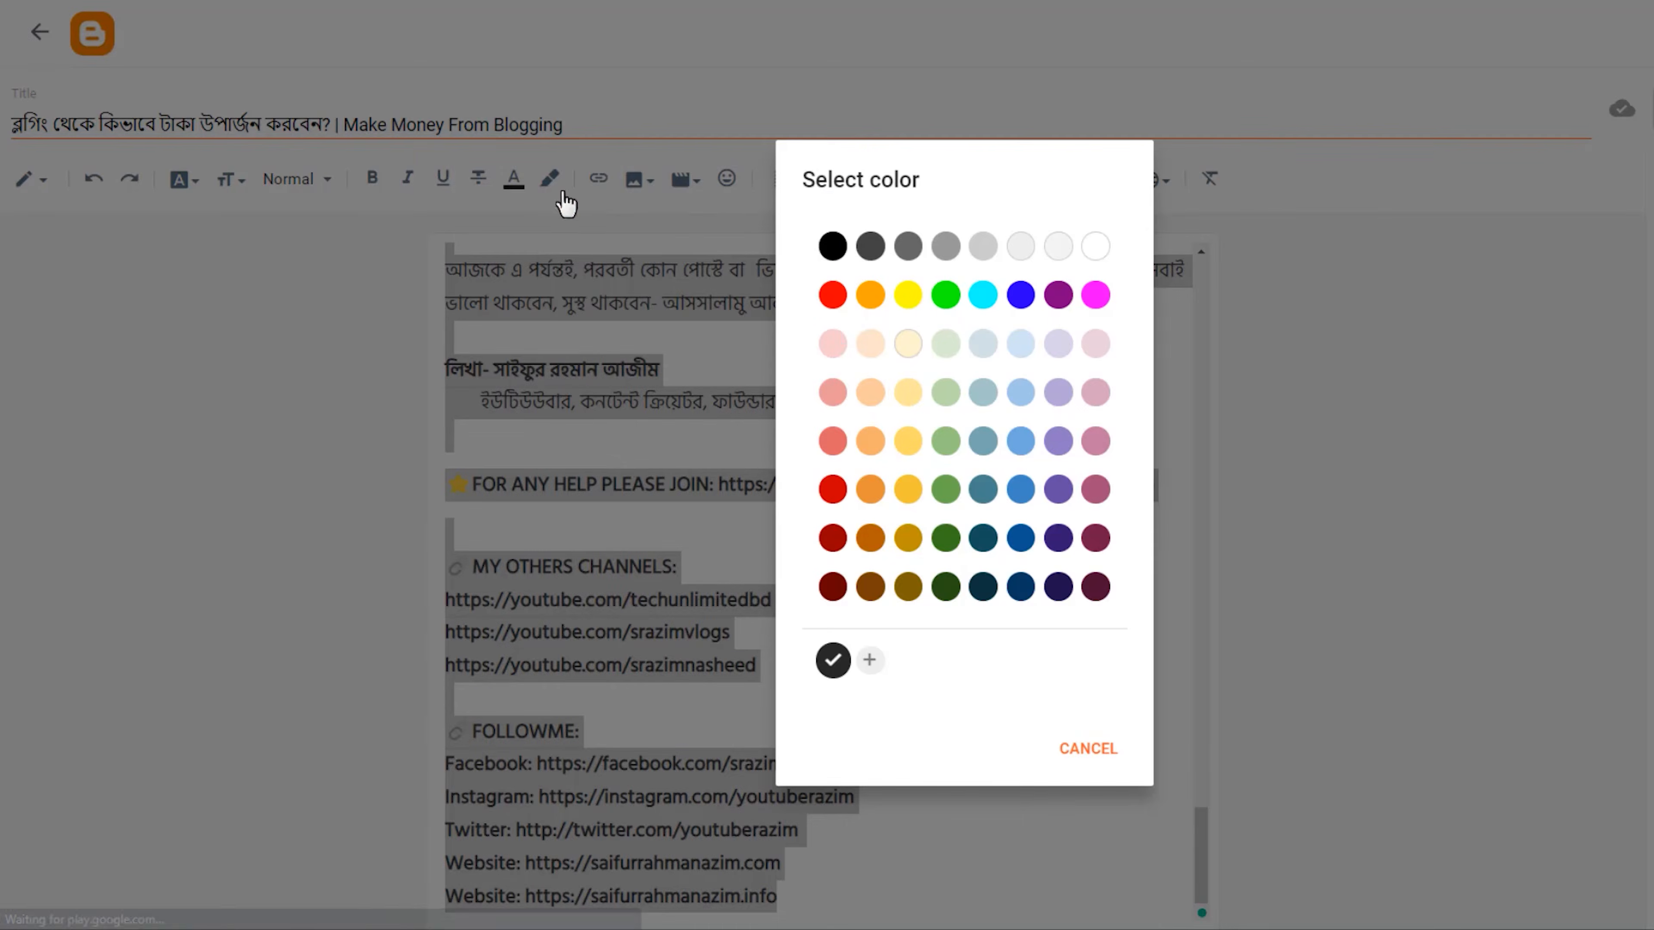
{"action": "left_click", "coordinate": [830, 248]}
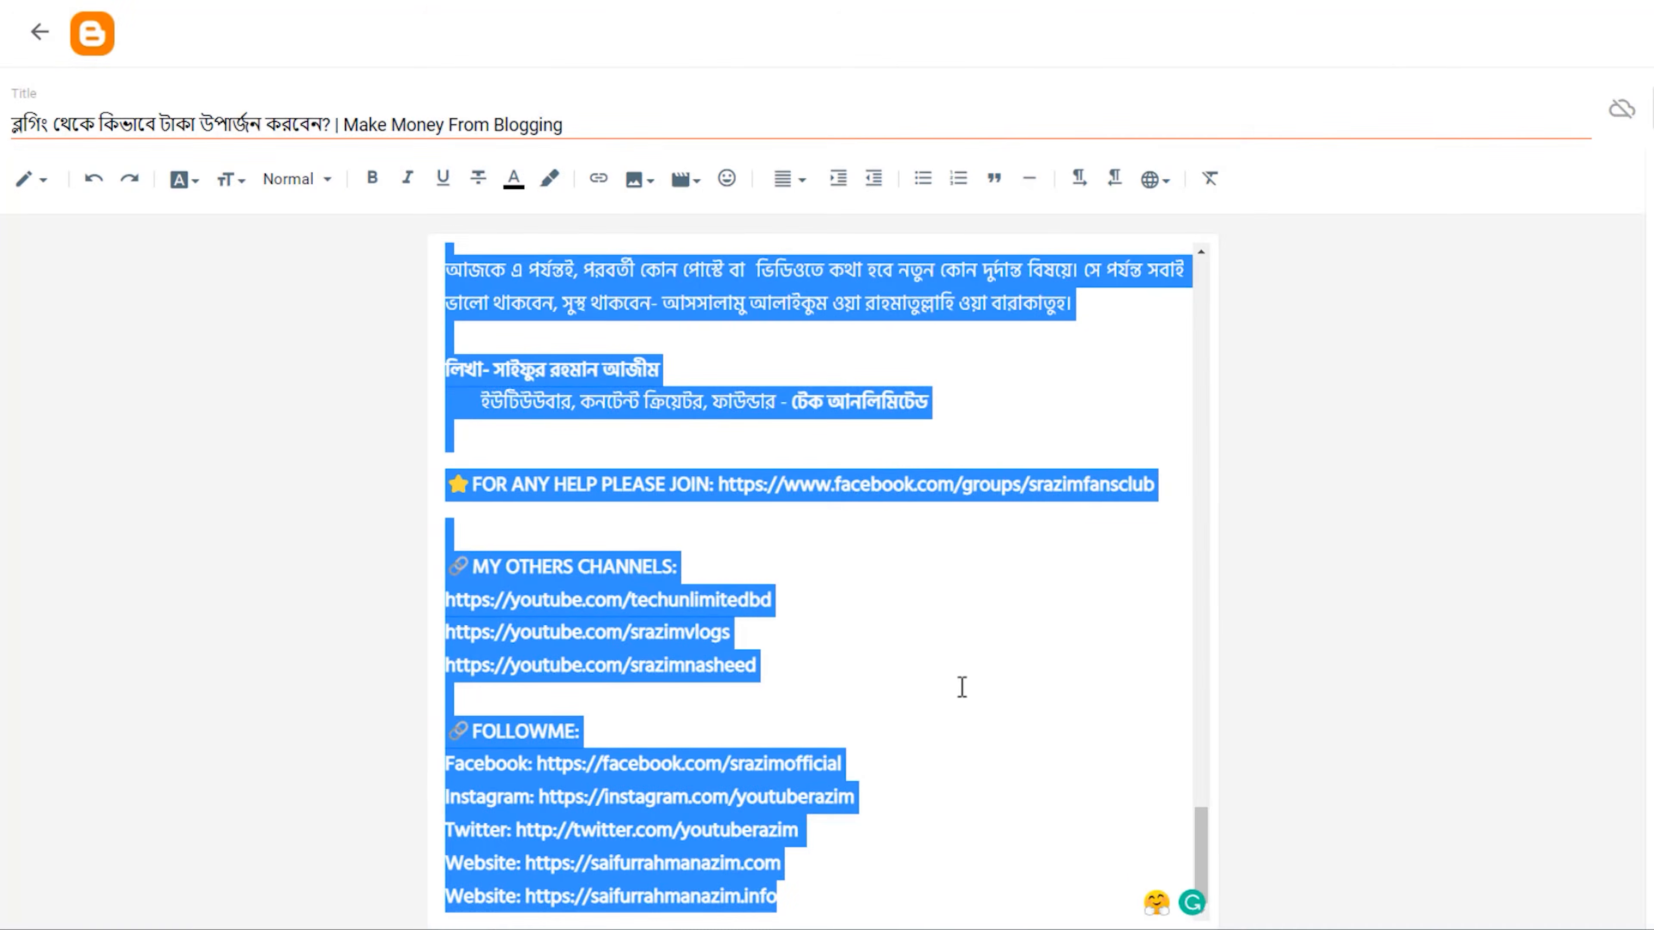
{"action": "scroll", "coordinate": [954, 681], "scroll_direction": "up", "scroll_amount": 20}
{"action": "scroll", "coordinate": [954, 707], "scroll_direction": "up", "scroll_amount": 1}
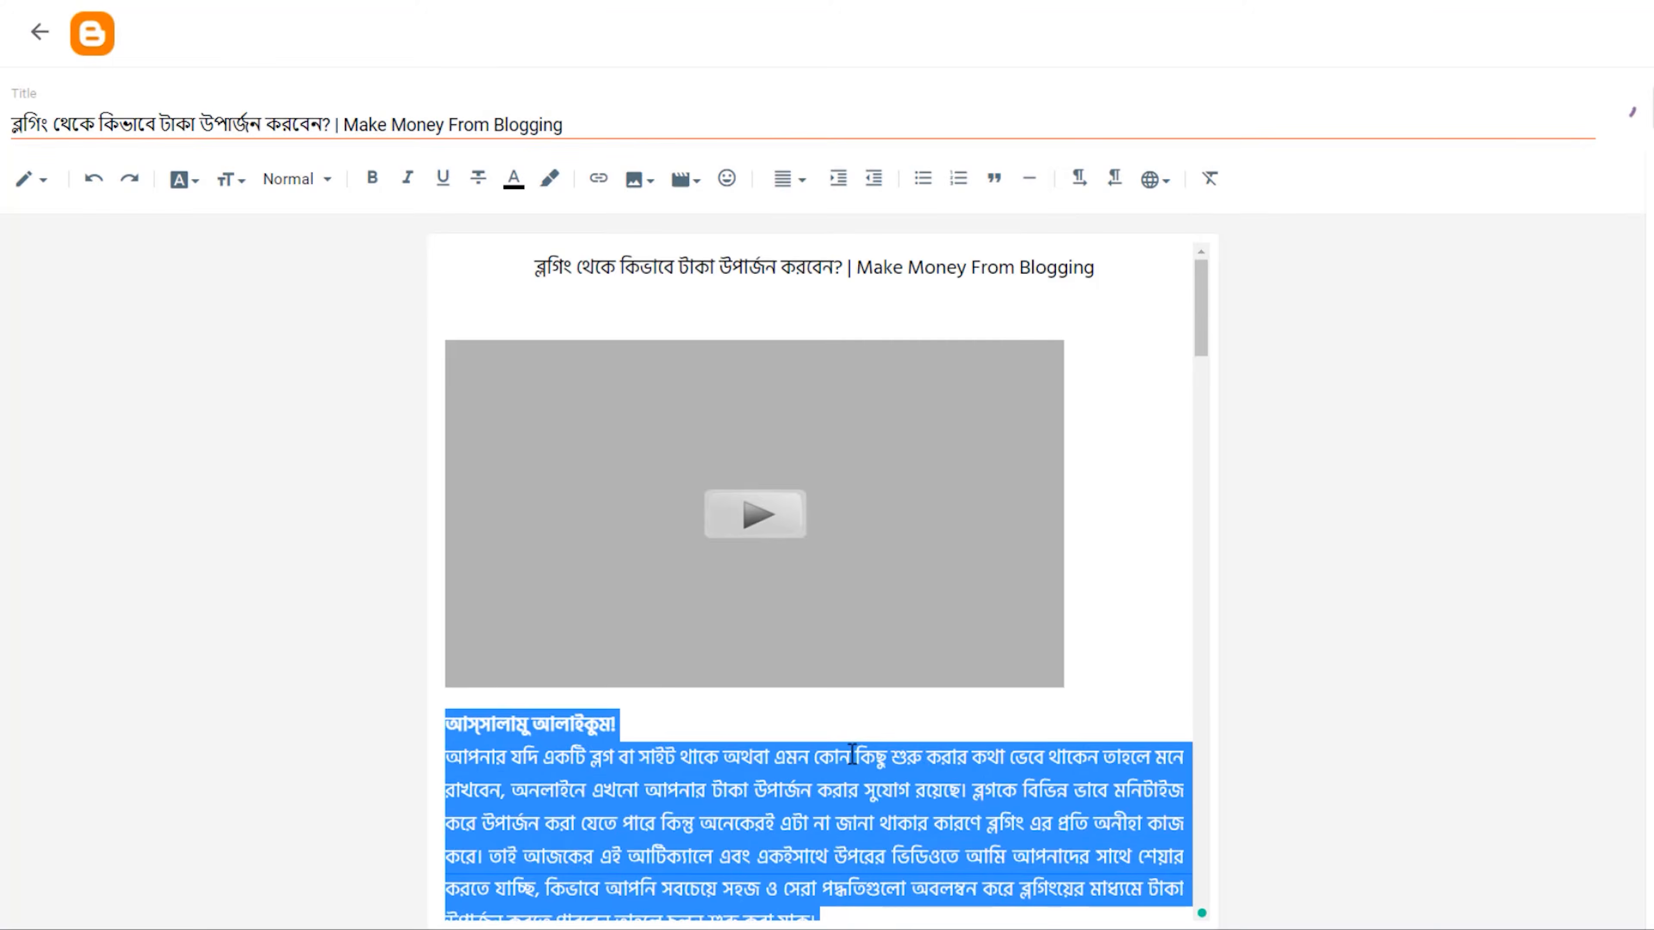
{"action": "left_click", "coordinate": [852, 756]}
Make the title line above the video bold.
{"action": "left_click_drag", "start_coordinate": [1116, 261], "coordinate": [467, 272]}
{"action": "key", "text": "ctrl+b"}
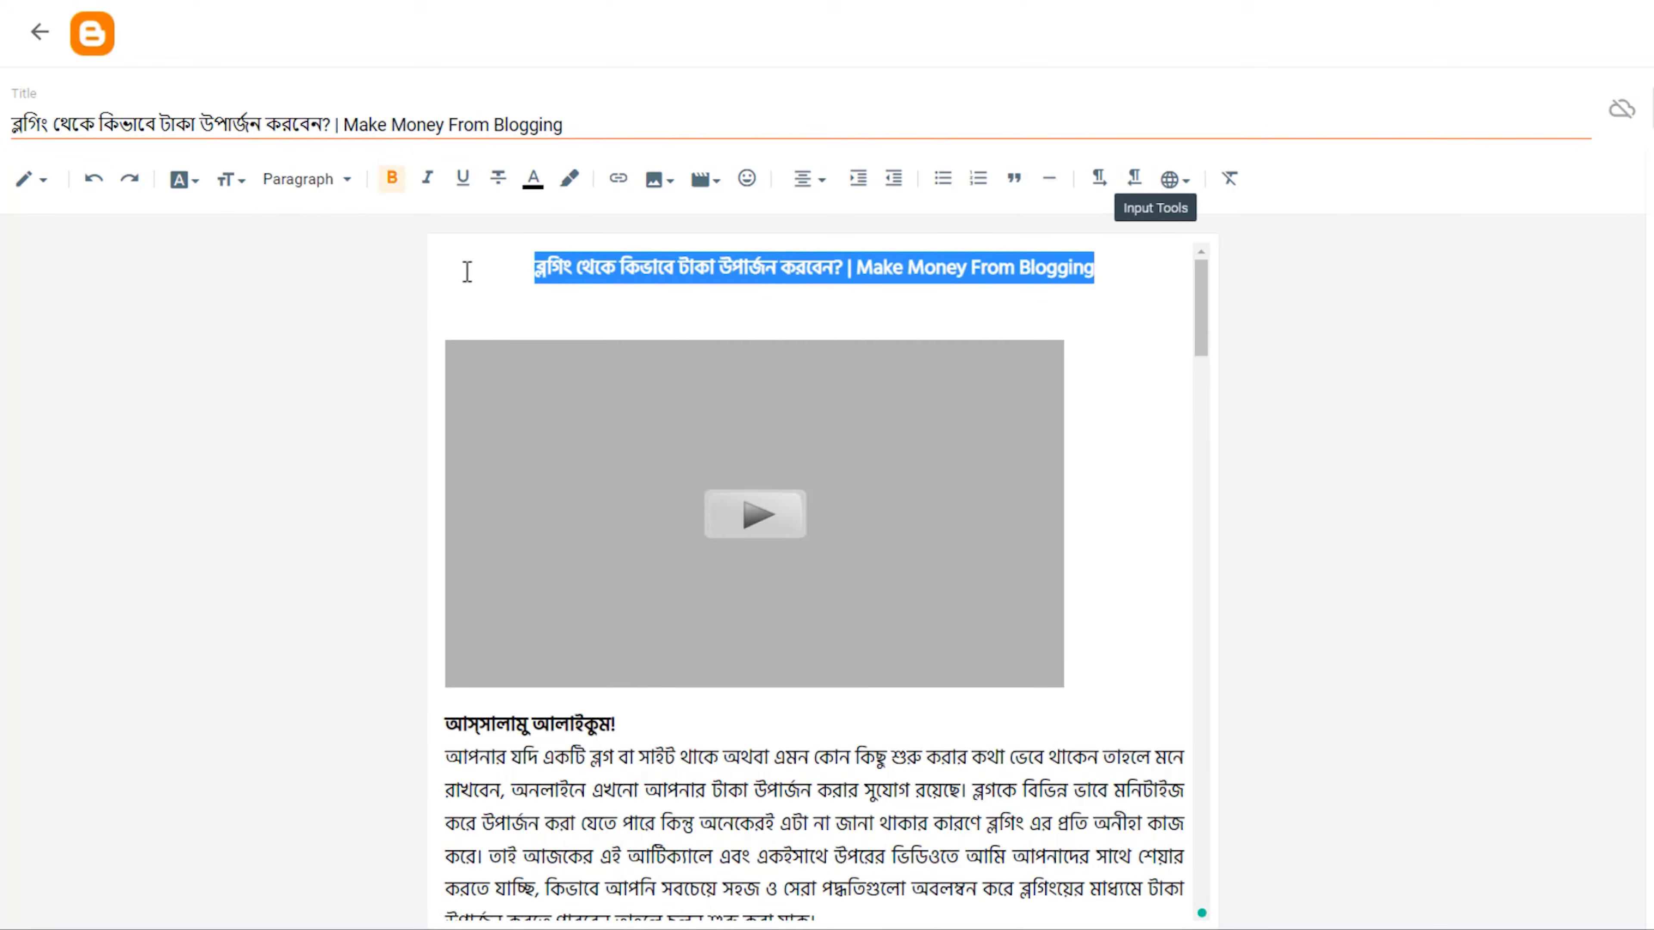
{"action": "left_click", "coordinate": [394, 187]}
{"action": "left_click", "coordinate": [394, 189]}
Apply the Major Heading style to the title line above the video.
{"action": "left_click", "coordinate": [230, 197]}
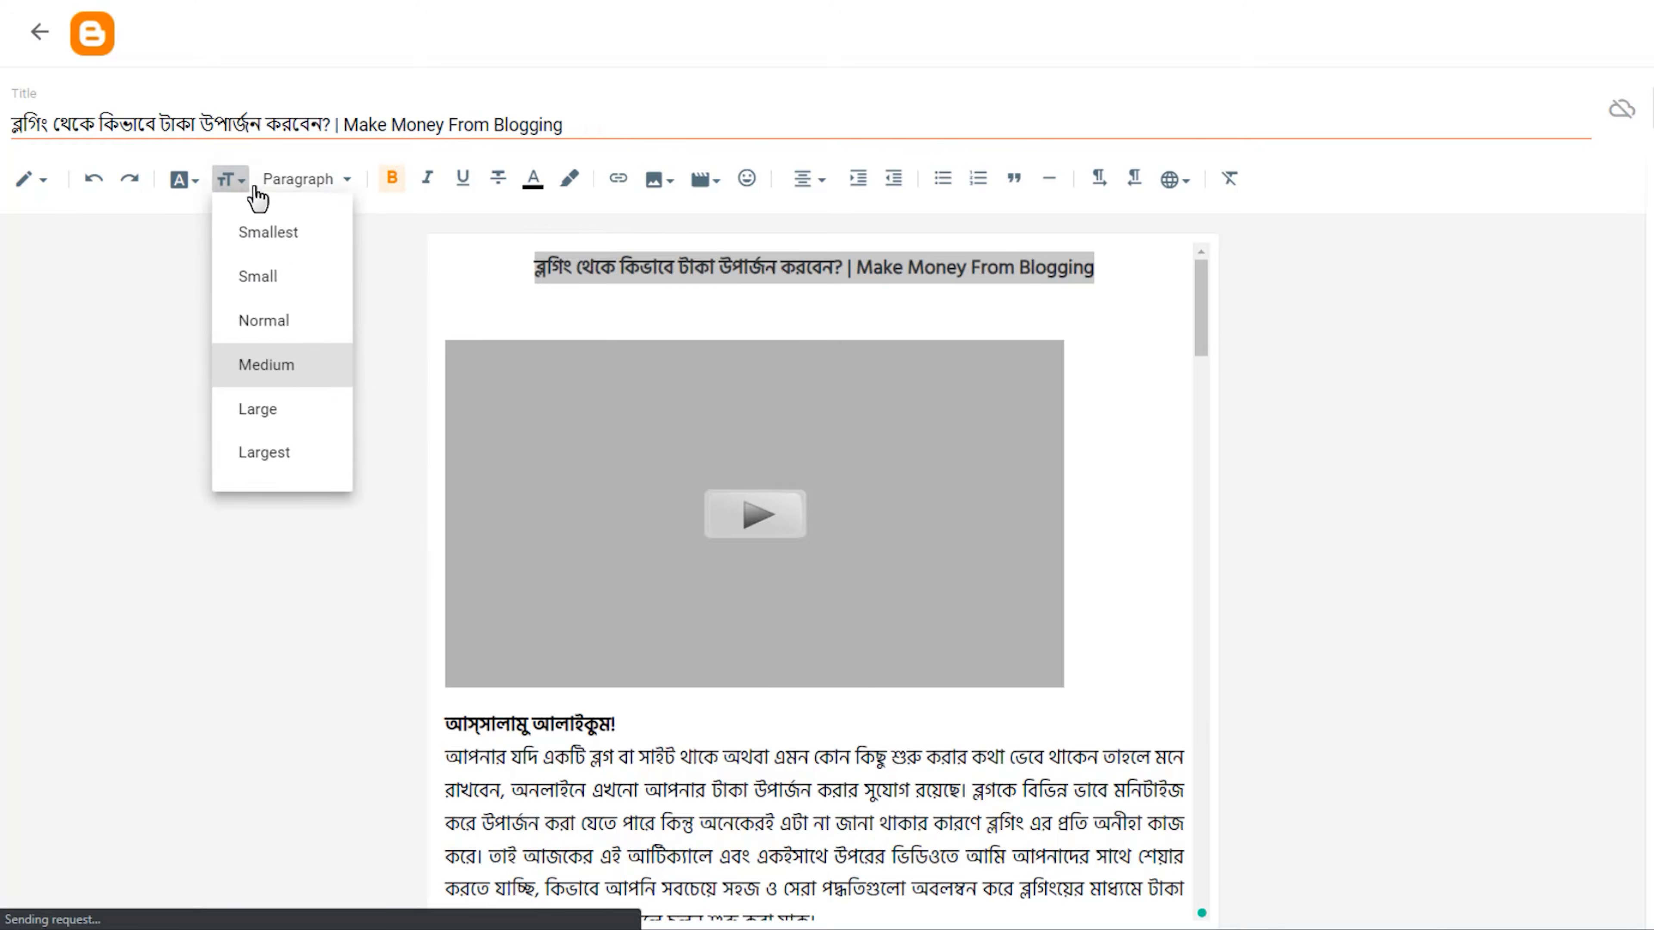
{"action": "left_click", "coordinate": [328, 182]}
{"action": "left_click", "coordinate": [329, 183]}
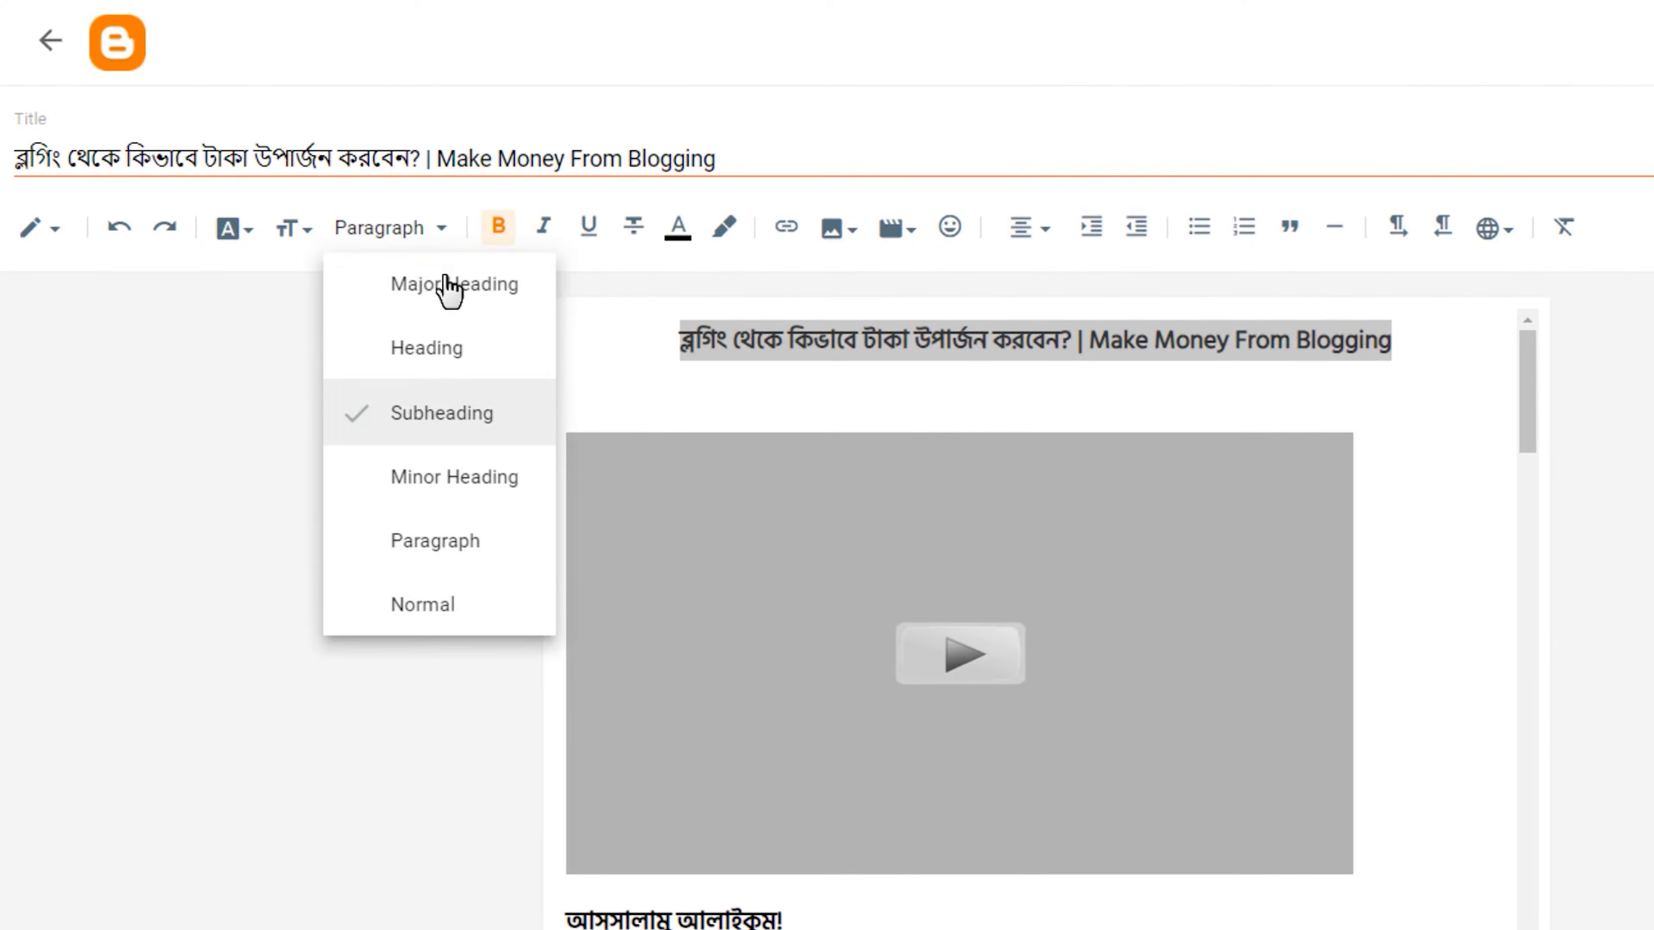
{"action": "left_click", "coordinate": [449, 287]}
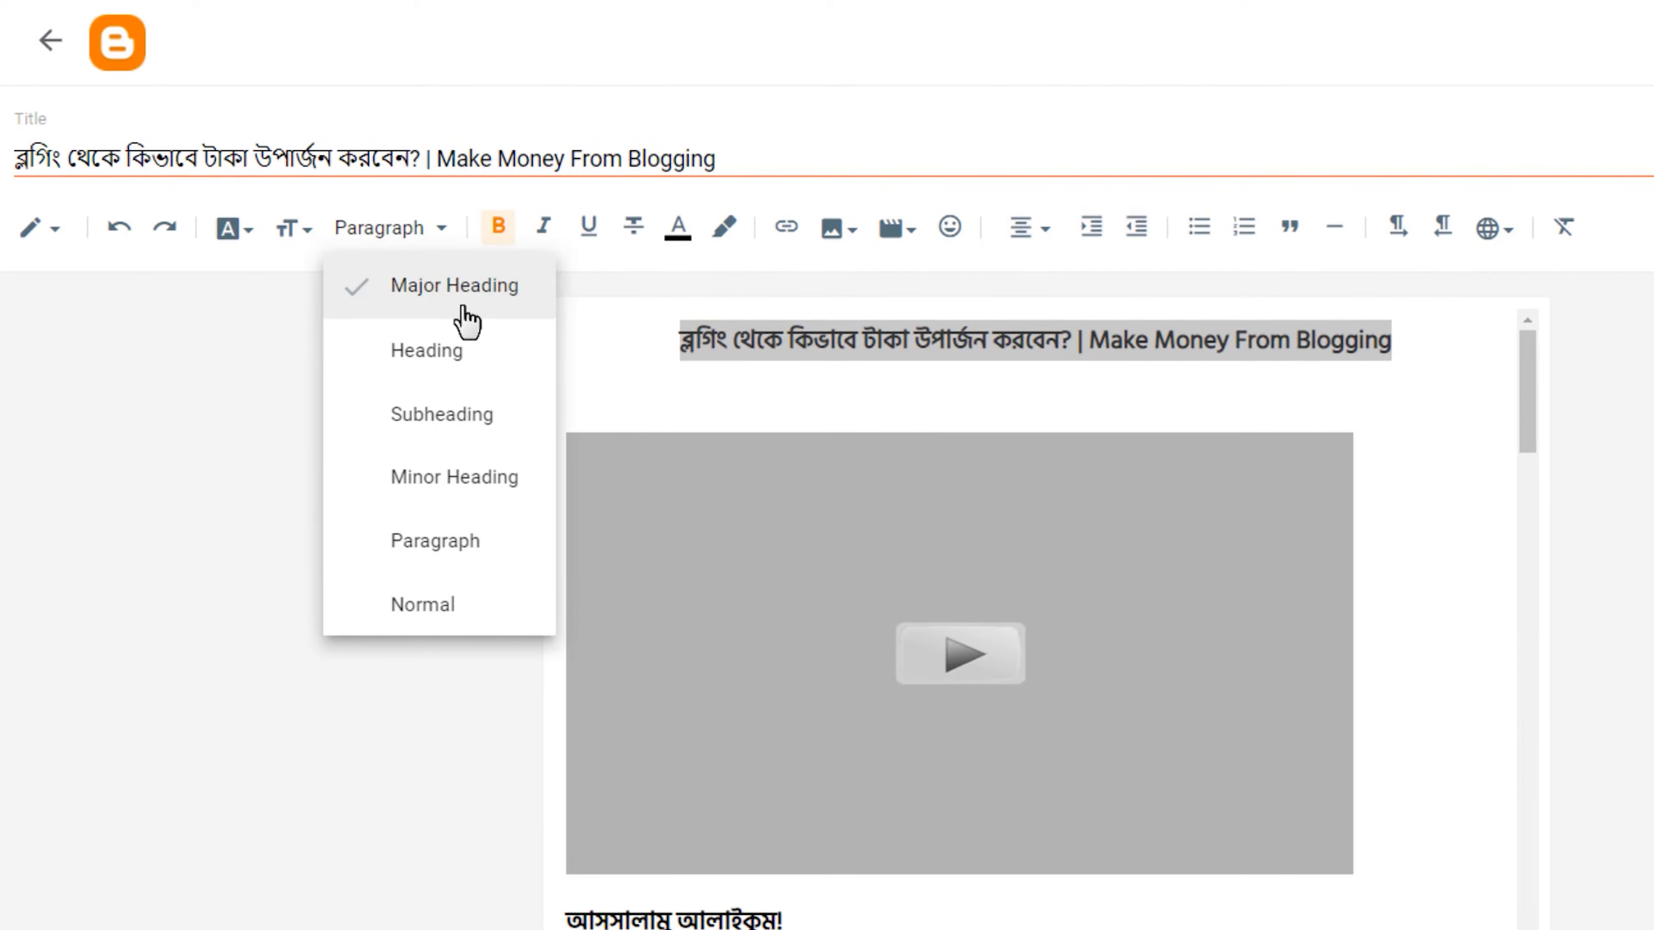
{"action": "left_click", "coordinate": [811, 359]}
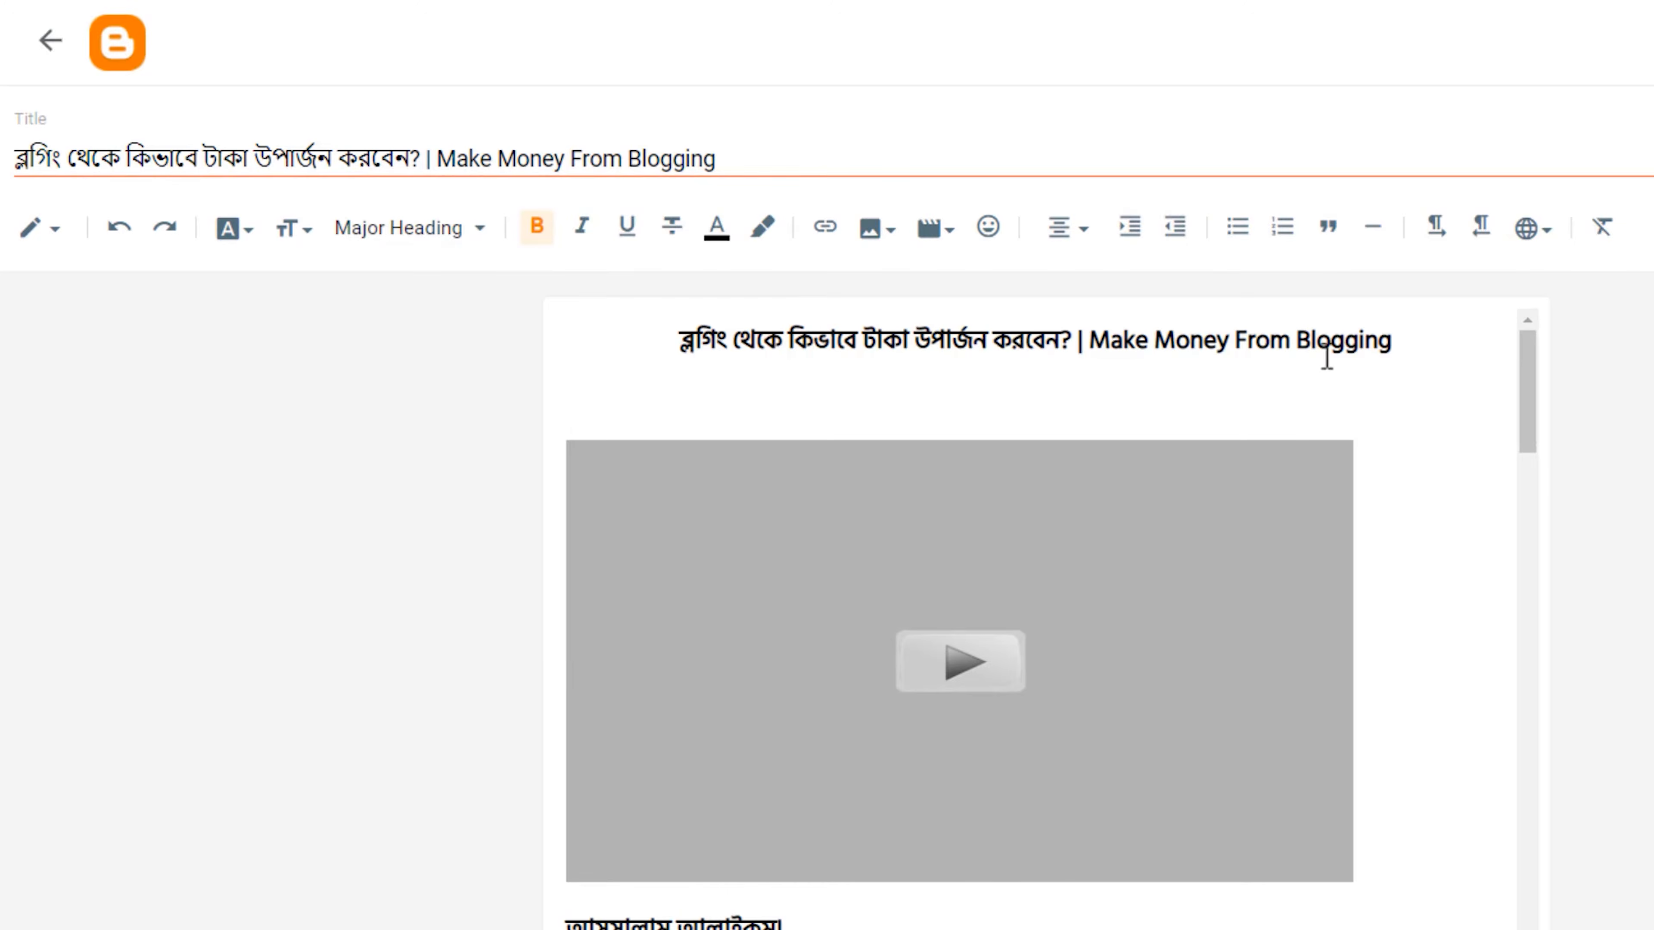
{"action": "left_click_drag", "start_coordinate": [1385, 355], "coordinate": [502, 354]}
{"action": "left_click", "coordinate": [436, 236]}
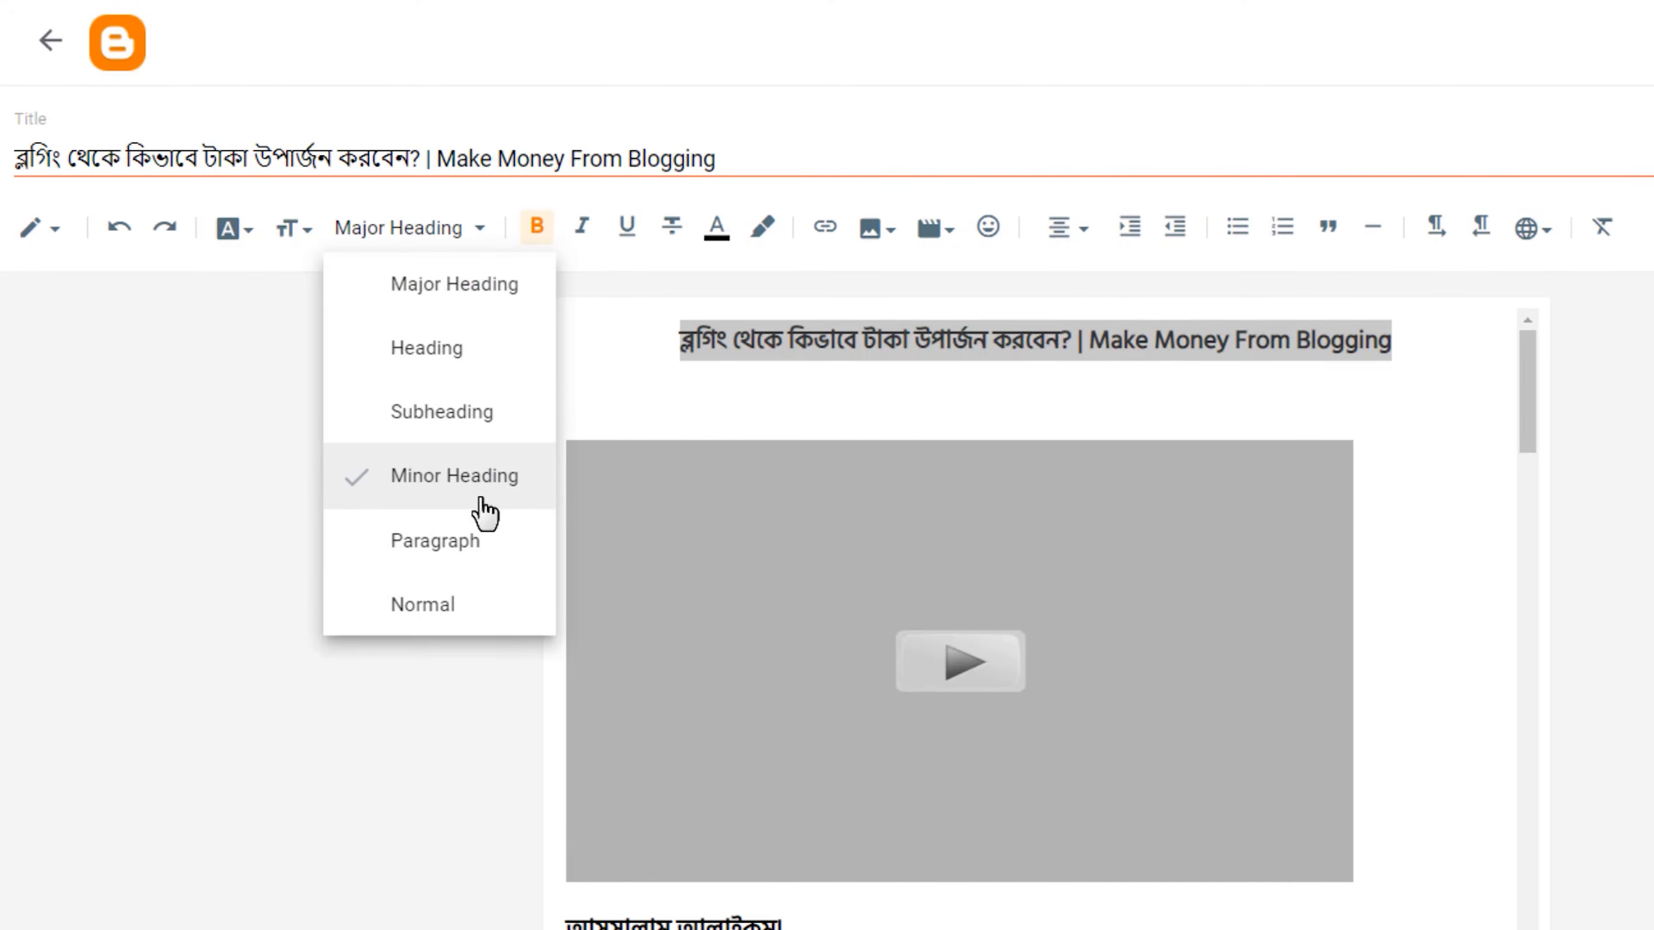
{"action": "left_click", "coordinate": [1028, 332]}
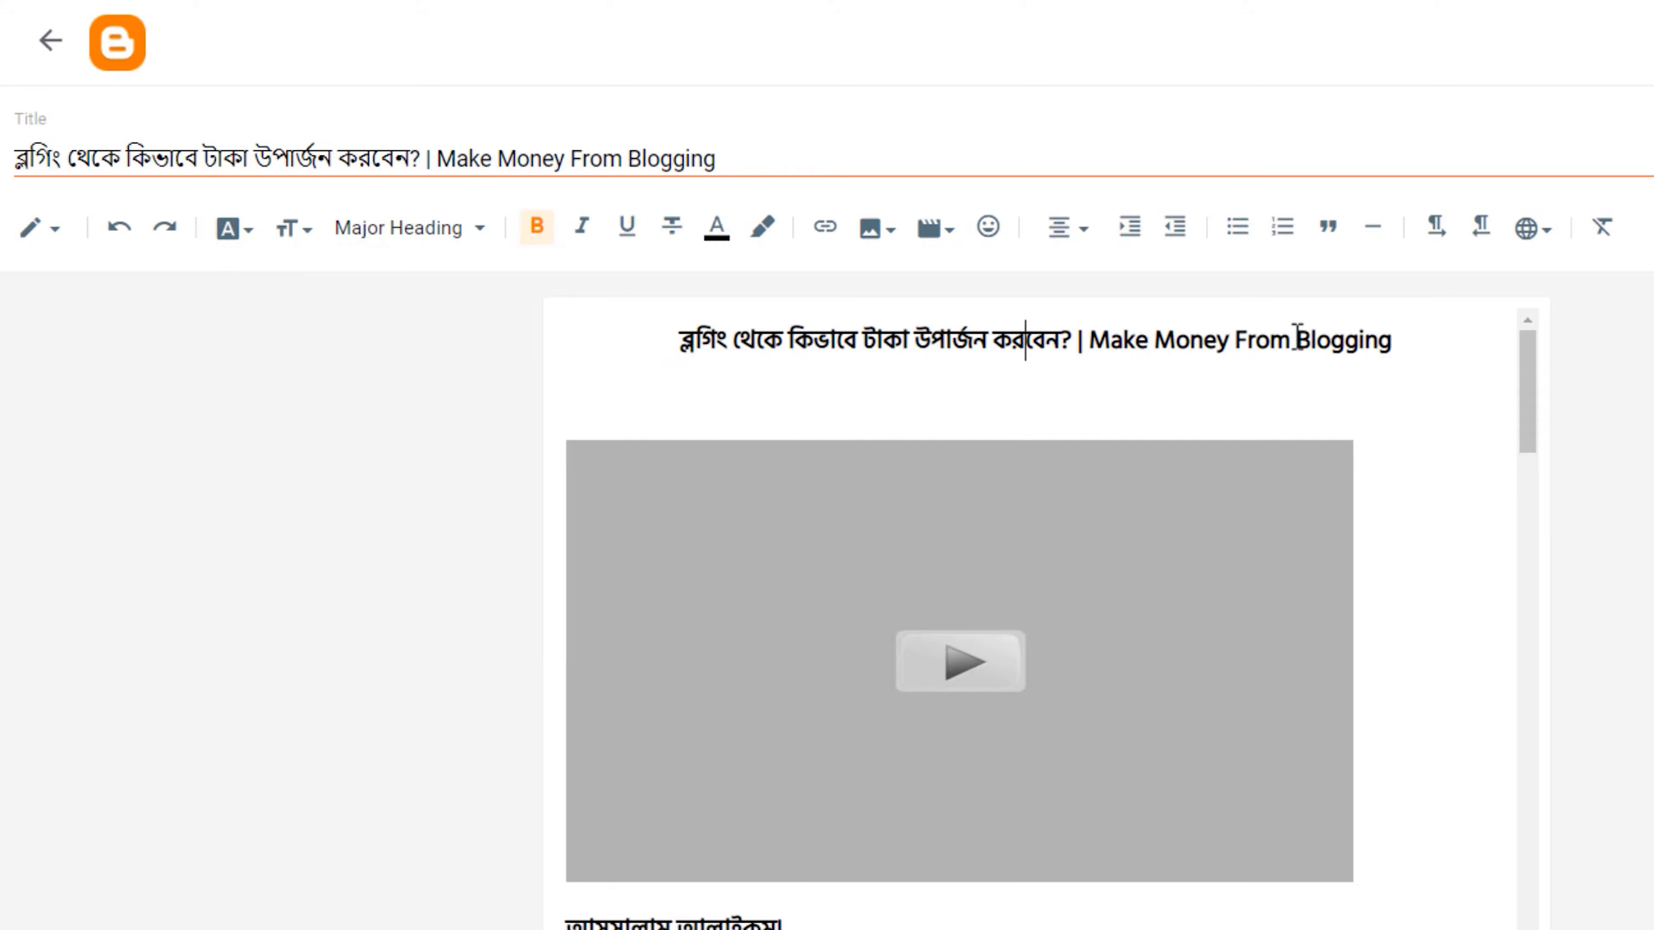
Try underline, italic and strikethrough on the title line above the video and switch each one off again.
{"action": "left_click_drag", "start_coordinate": [1395, 341], "coordinate": [646, 352]}
{"action": "left_click", "coordinate": [625, 228]}
{"action": "left_click", "coordinate": [622, 236]}
{"action": "left_click", "coordinate": [580, 240]}
{"action": "left_click", "coordinate": [576, 243]}
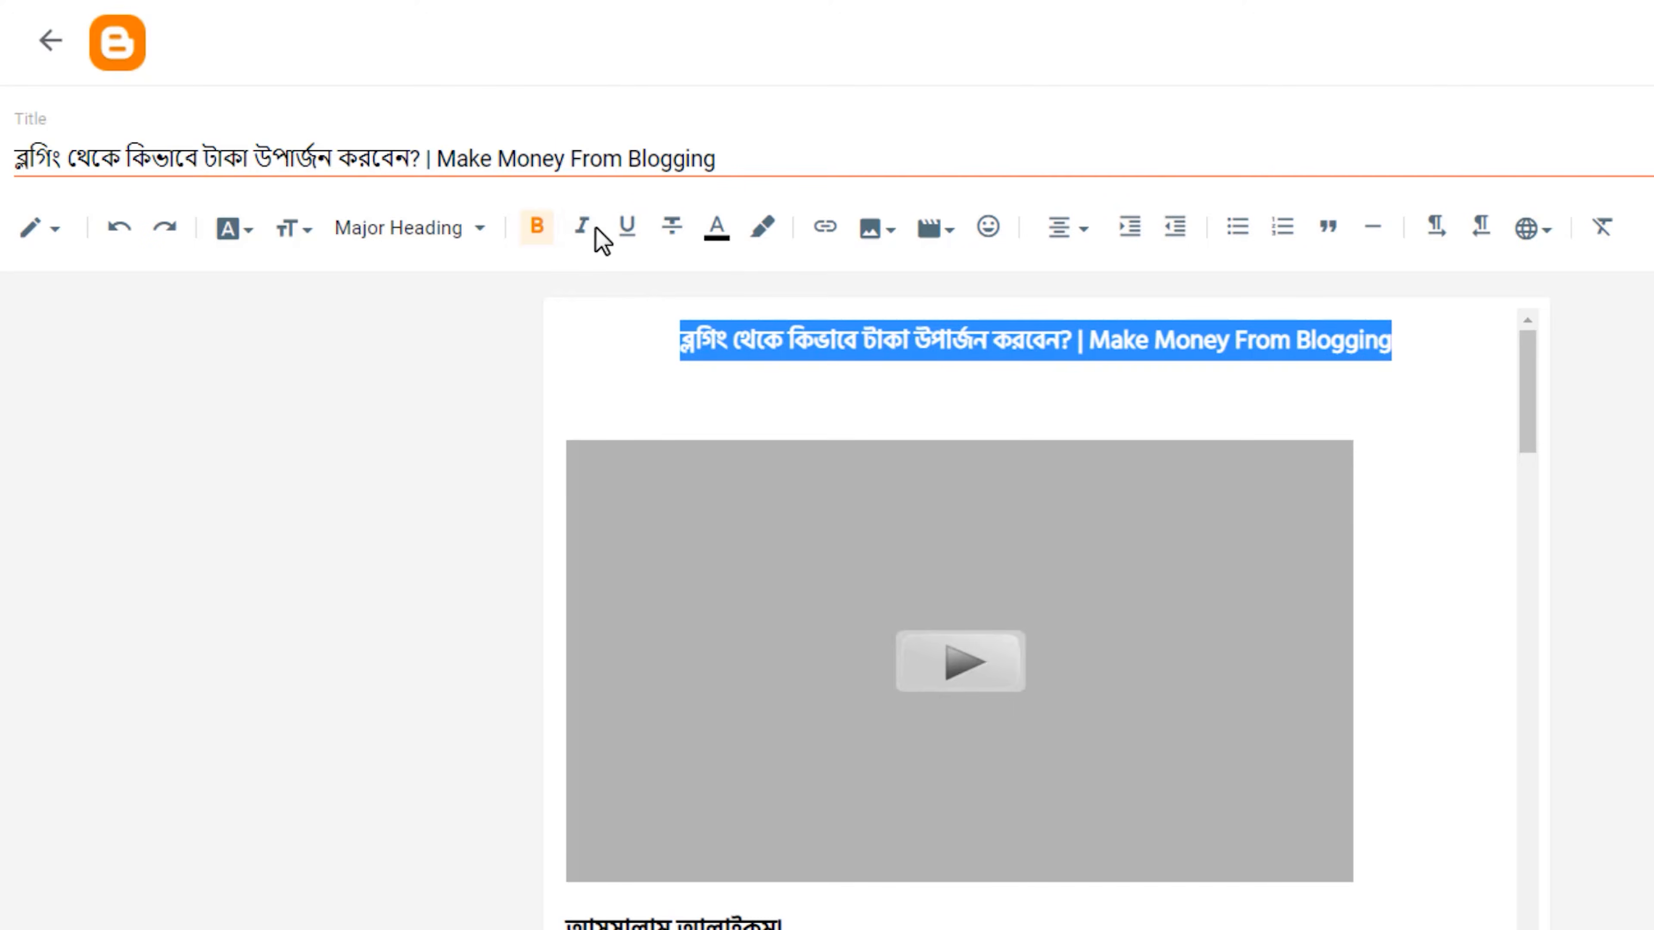
{"action": "left_click", "coordinate": [677, 246]}
{"action": "left_click", "coordinate": [679, 244]}
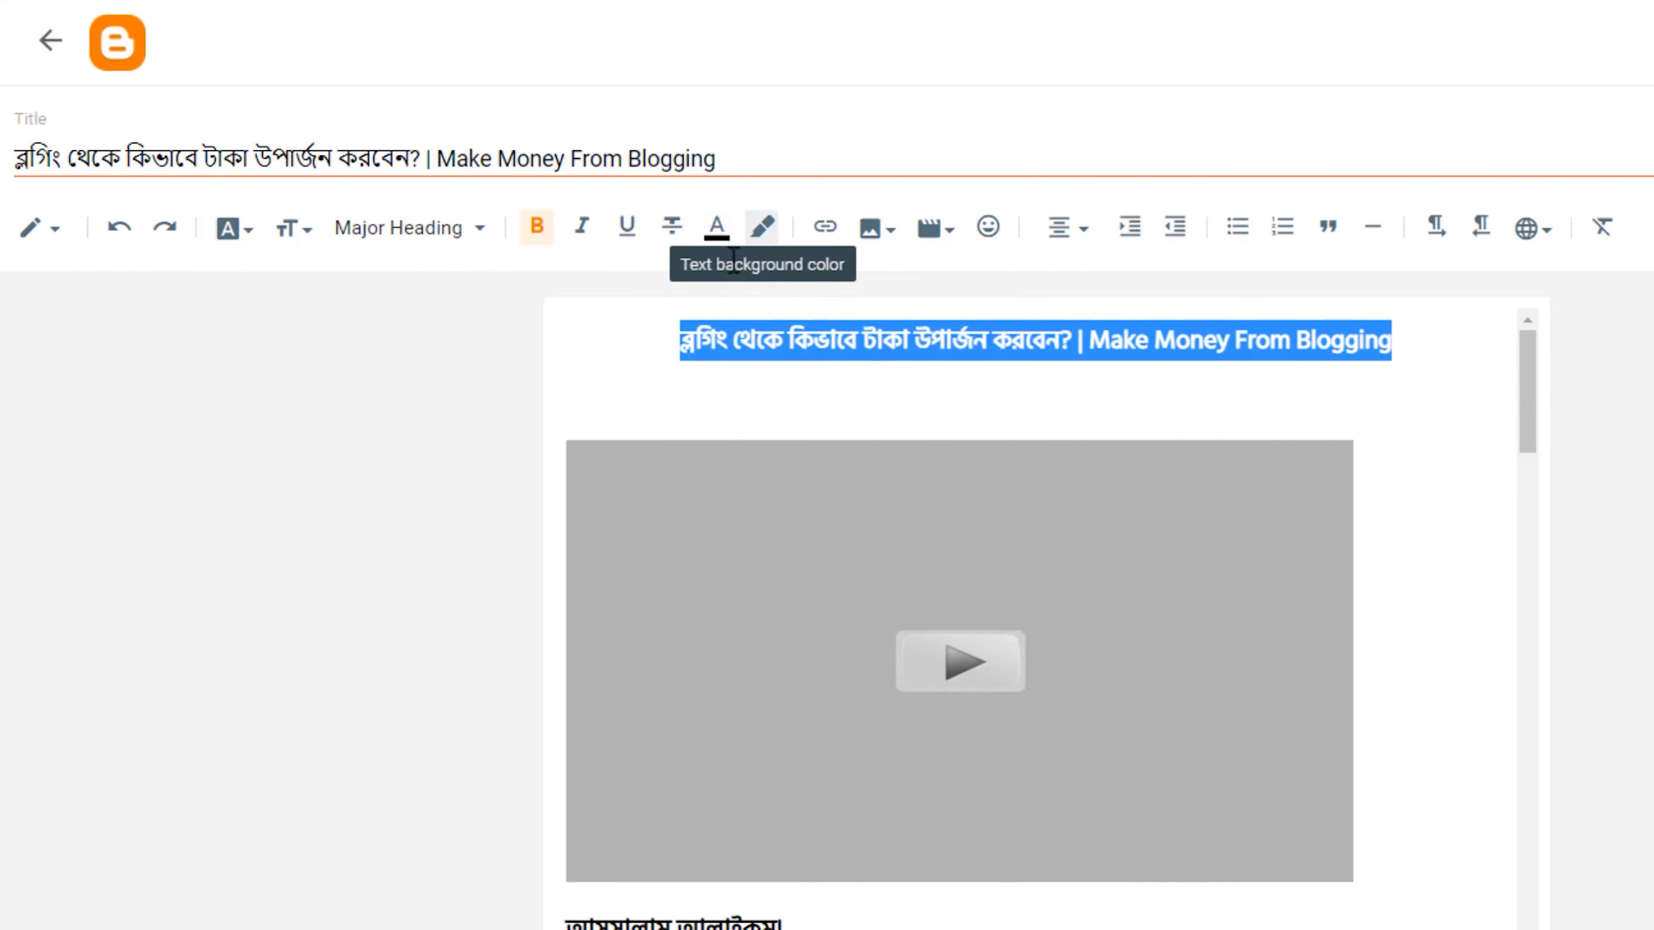
Give the title line above the video a yellow text background color.
{"action": "left_click", "coordinate": [761, 231]}
{"action": "left_click", "coordinate": [1154, 390]}
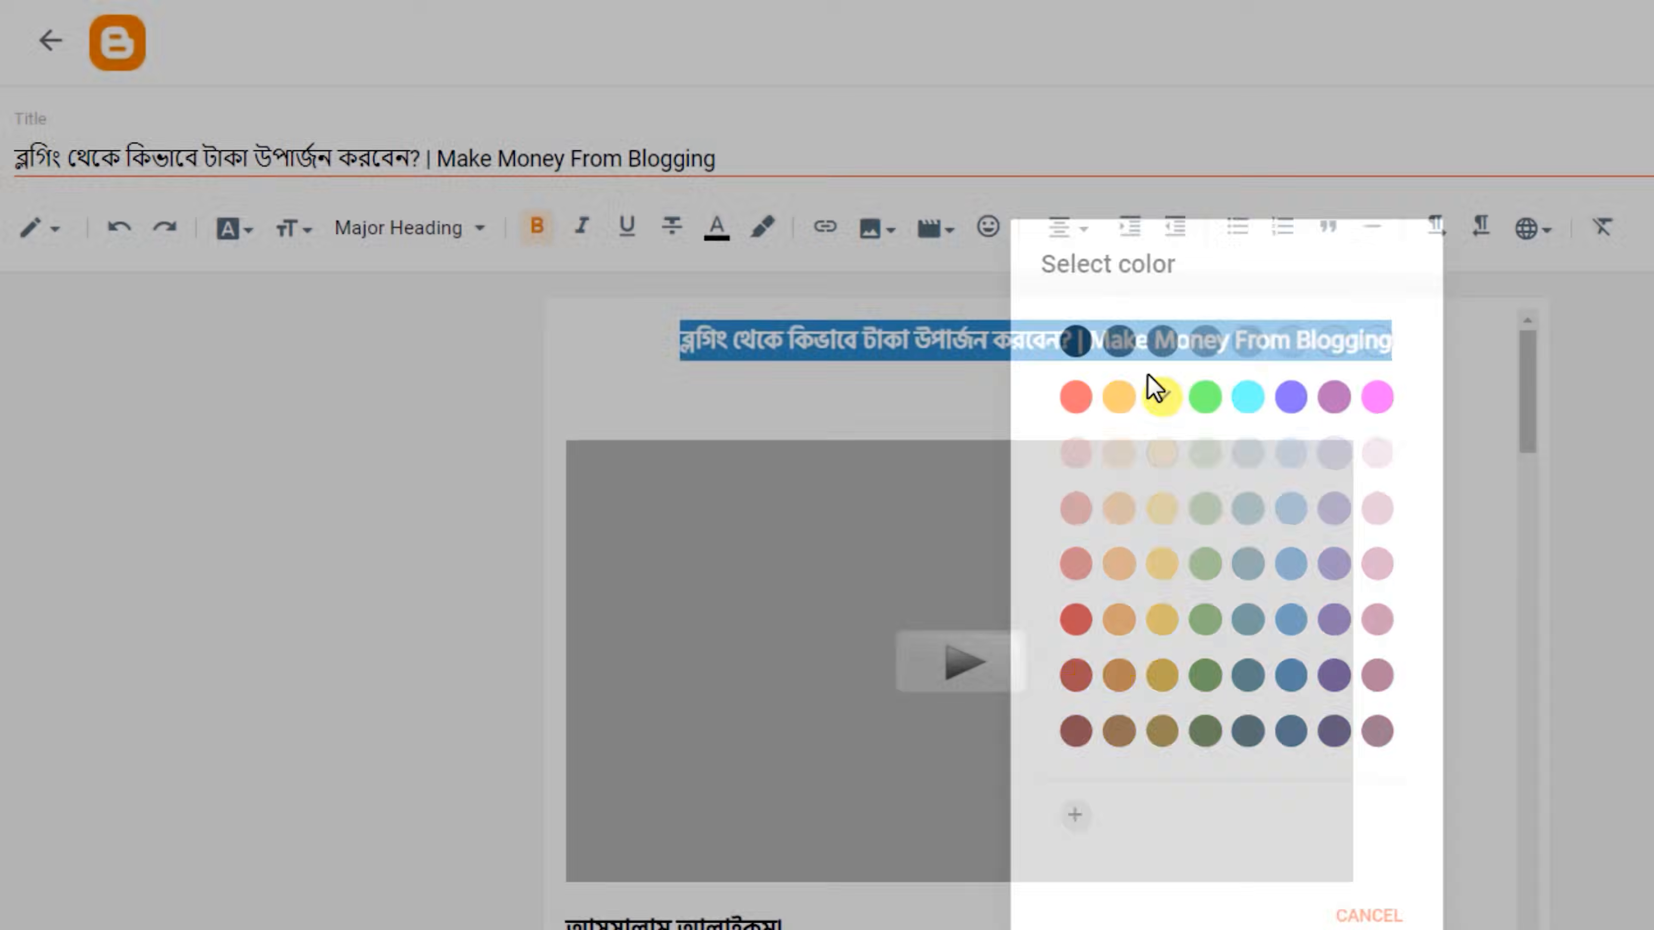
{"action": "left_click", "coordinate": [1305, 385]}
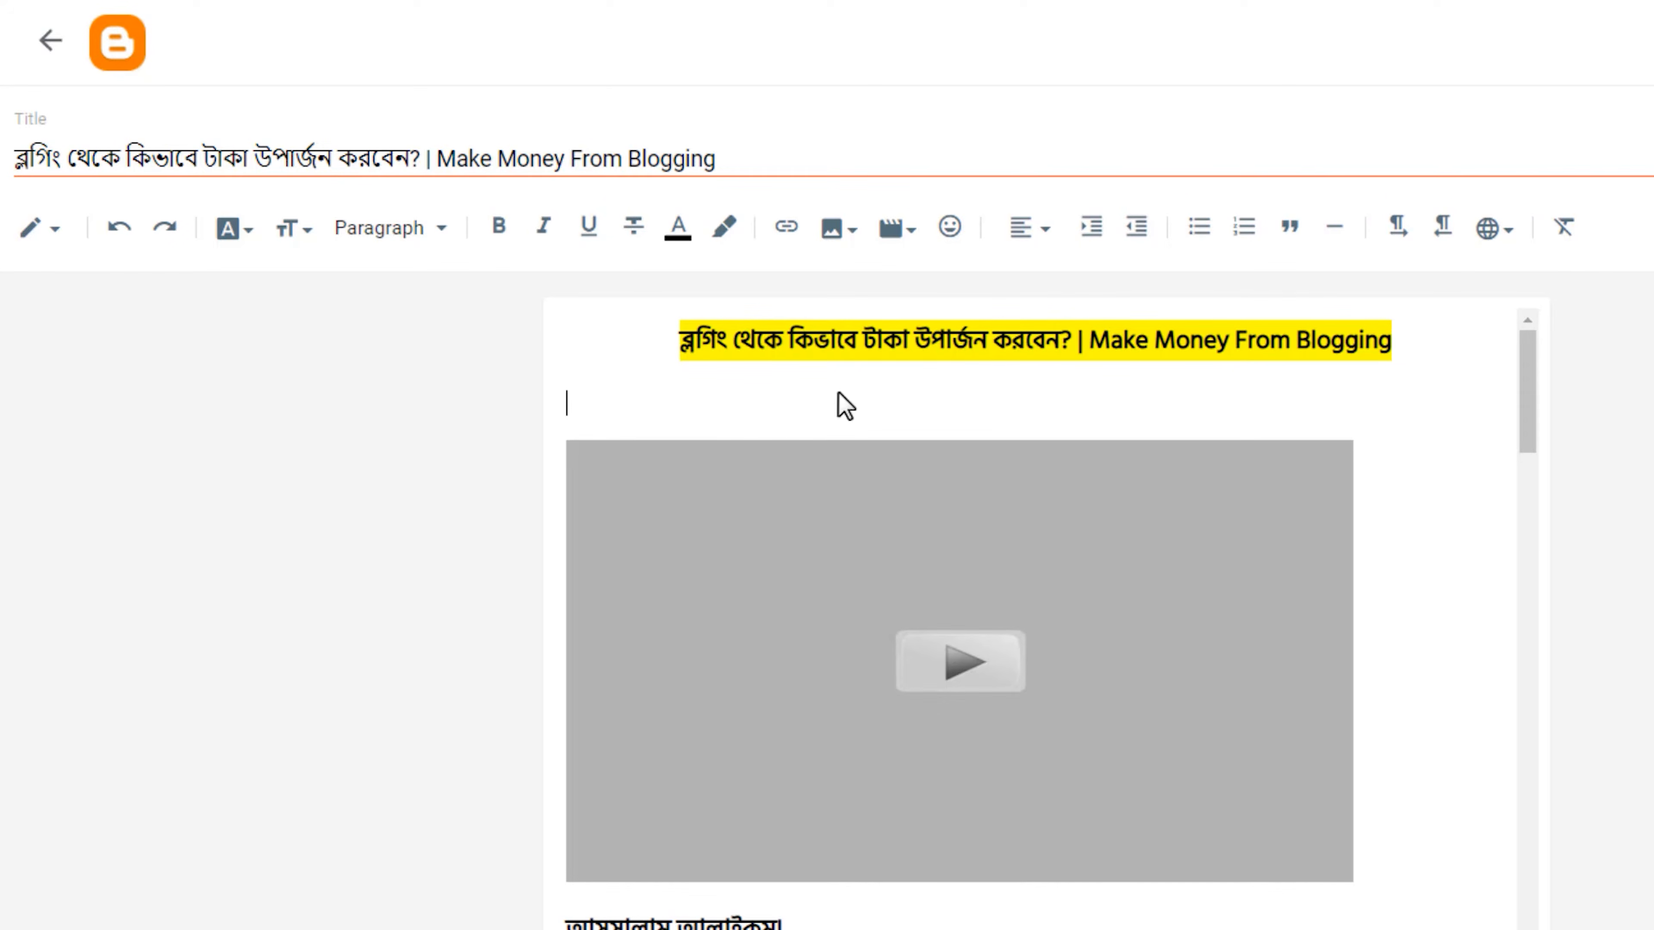
Start a link on the title line above the video and copy the published article's web address for it.
{"action": "left_click_drag", "start_coordinate": [1393, 336], "coordinate": [663, 327]}
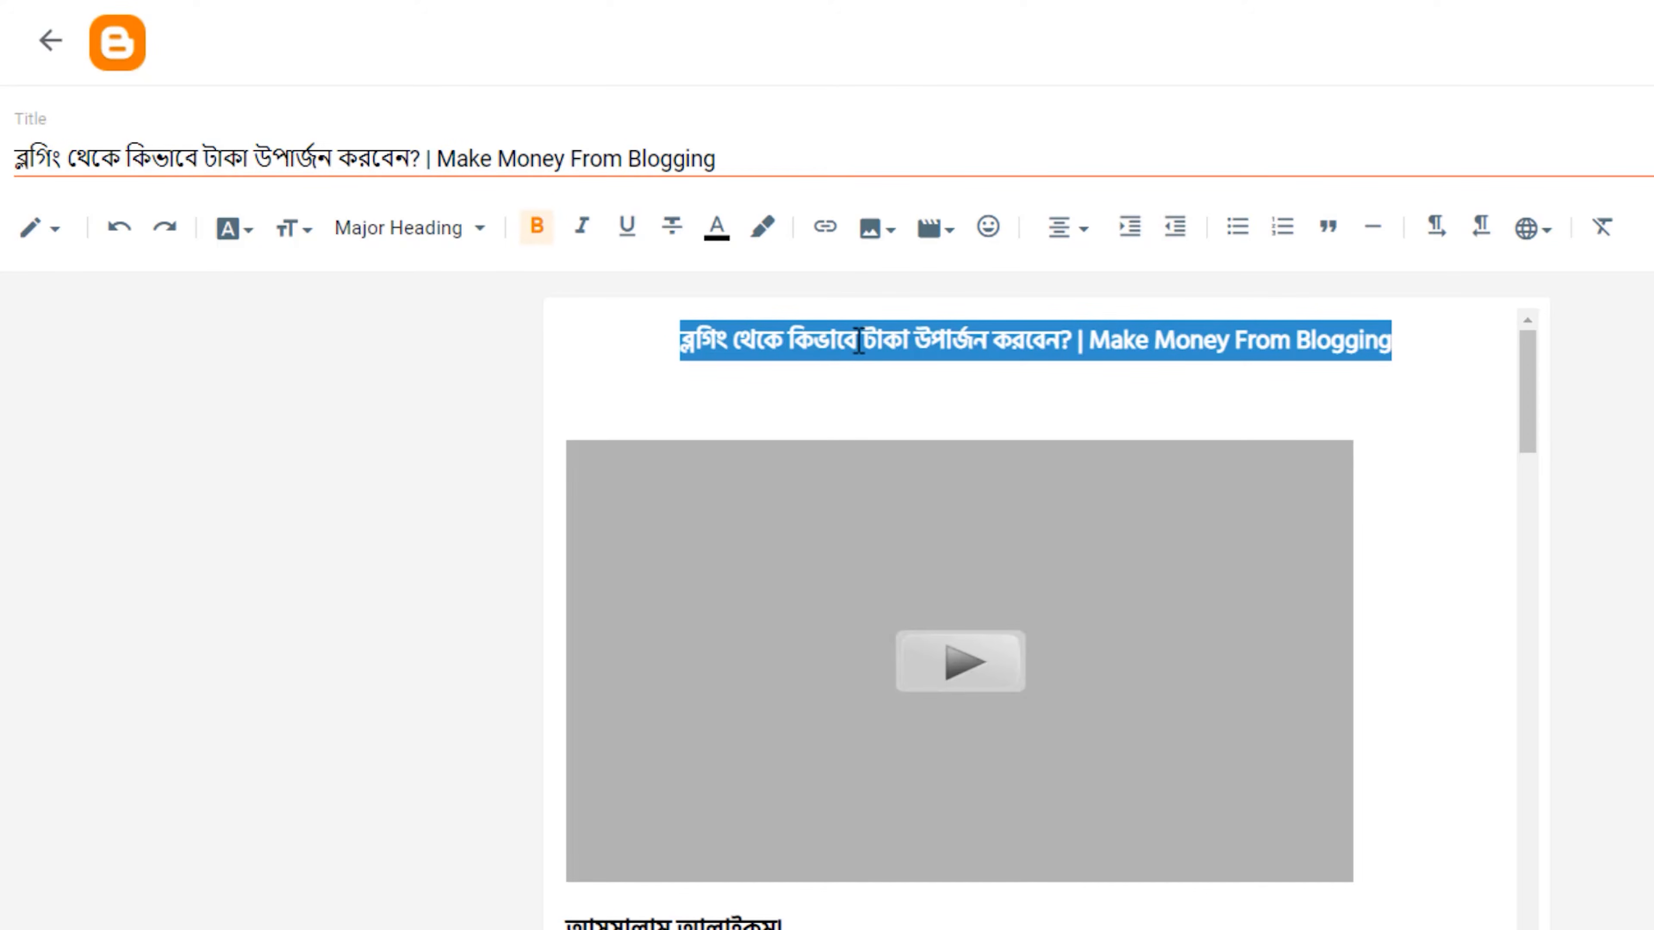
{"action": "left_click", "coordinate": [824, 227]}
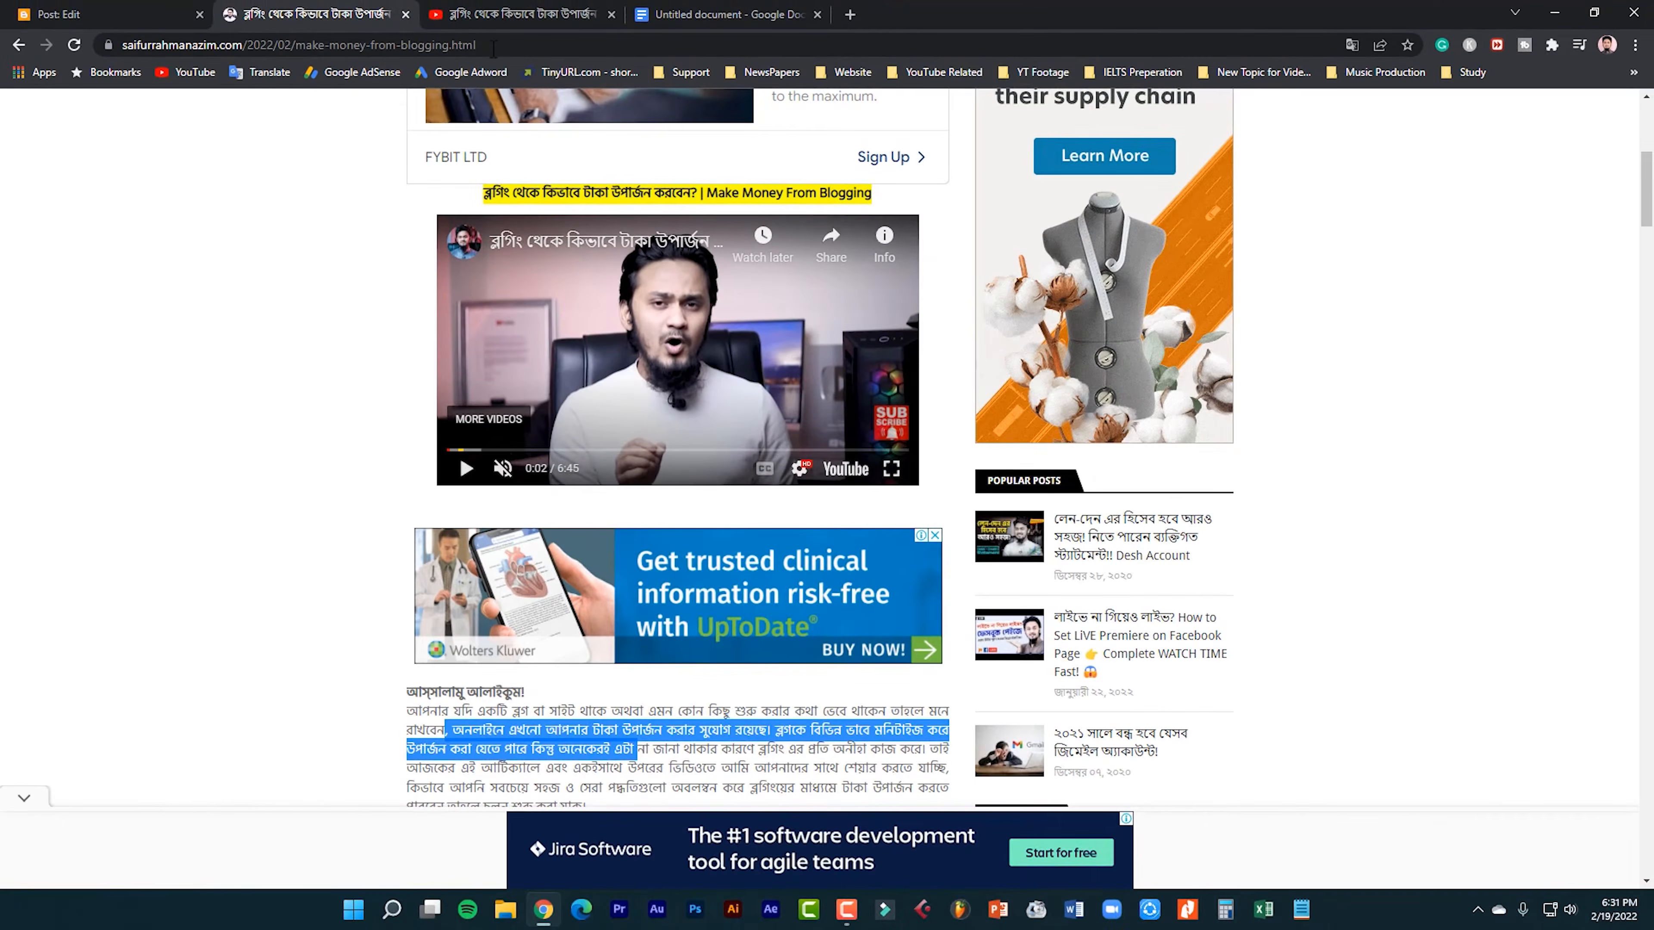
{"action": "left_click", "coordinate": [493, 45]}
{"action": "right_click", "coordinate": [502, 45]}
{"action": "left_click", "coordinate": [584, 128]}
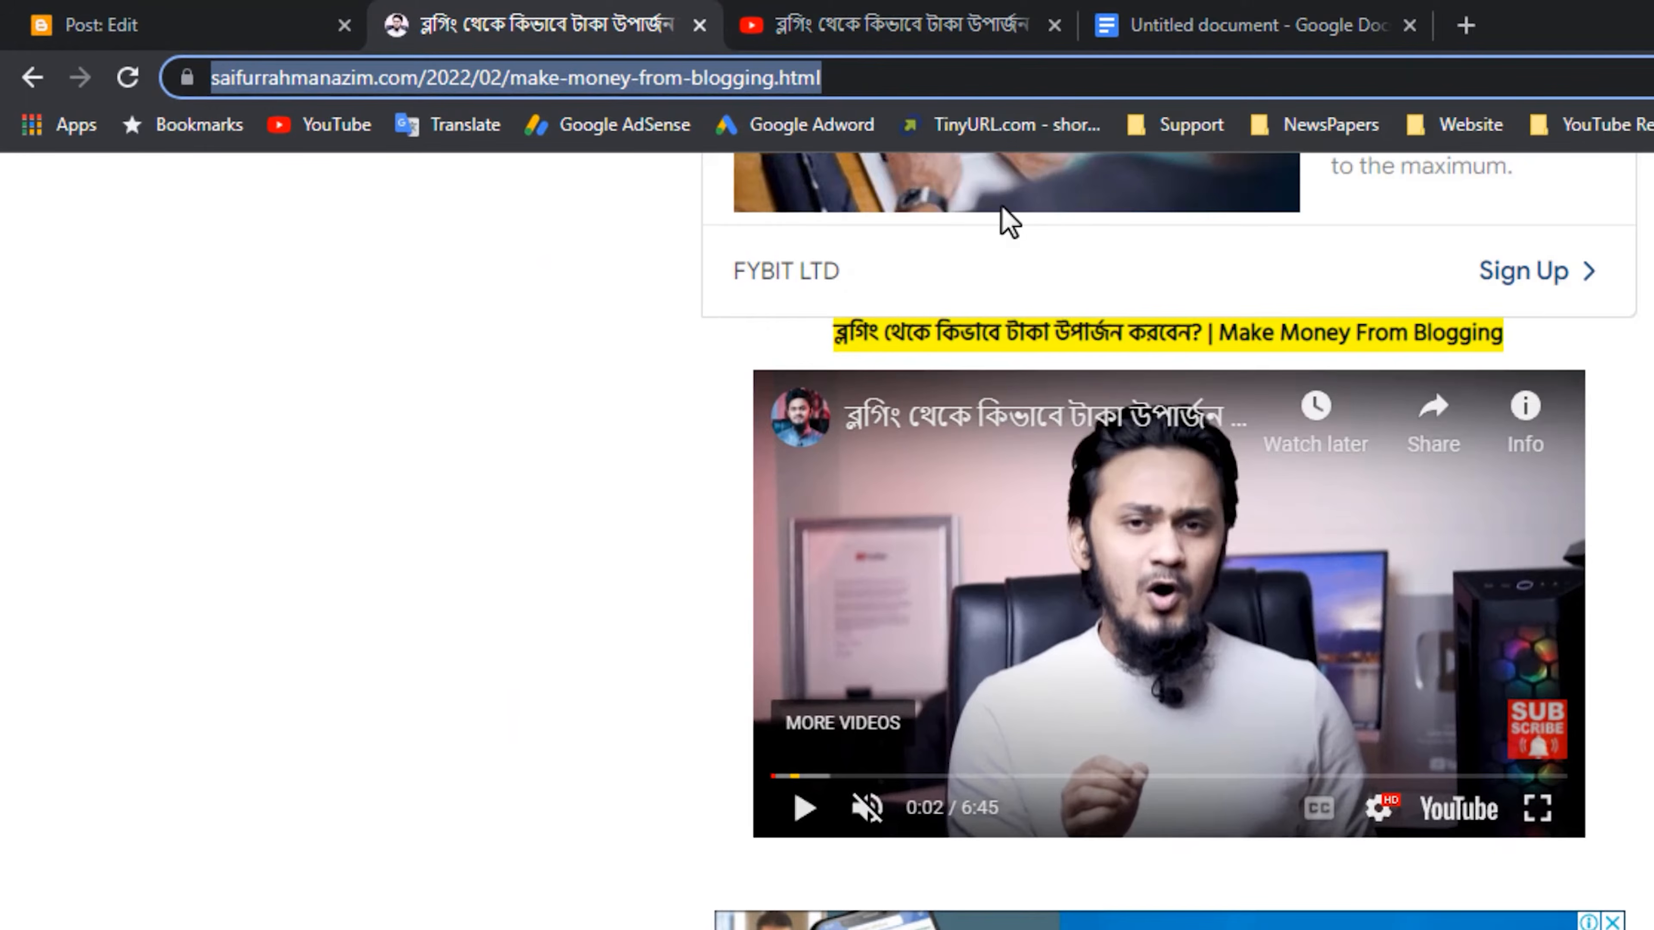
{"action": "right_click", "coordinate": [883, 79]}
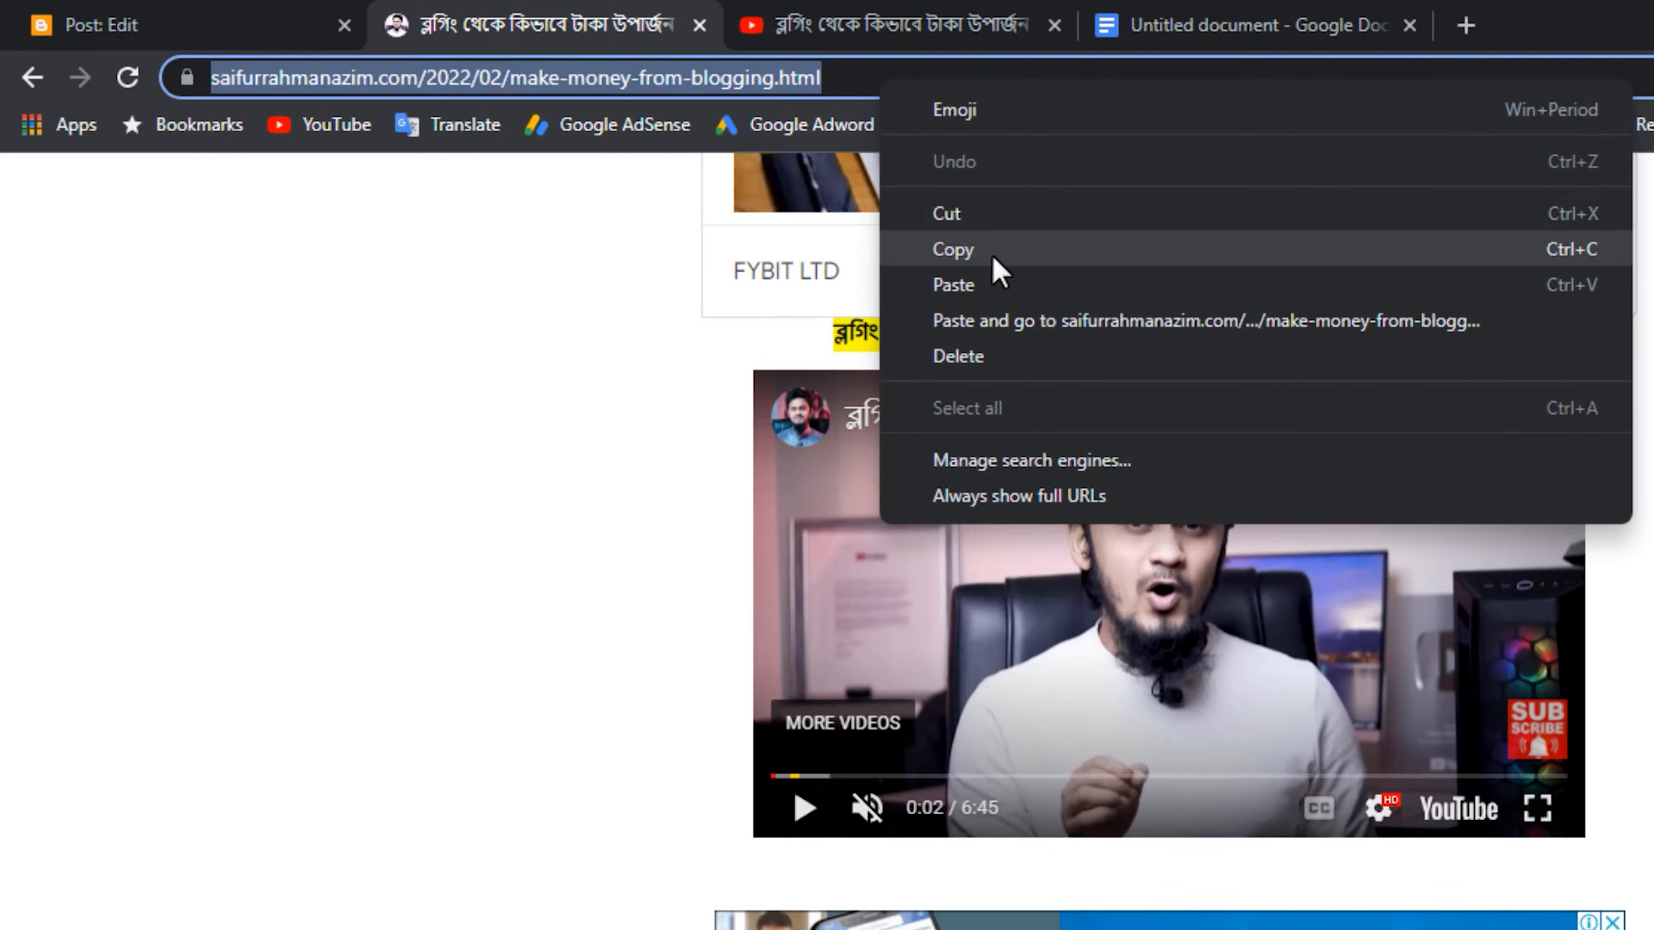
{"action": "left_click", "coordinate": [995, 261]}
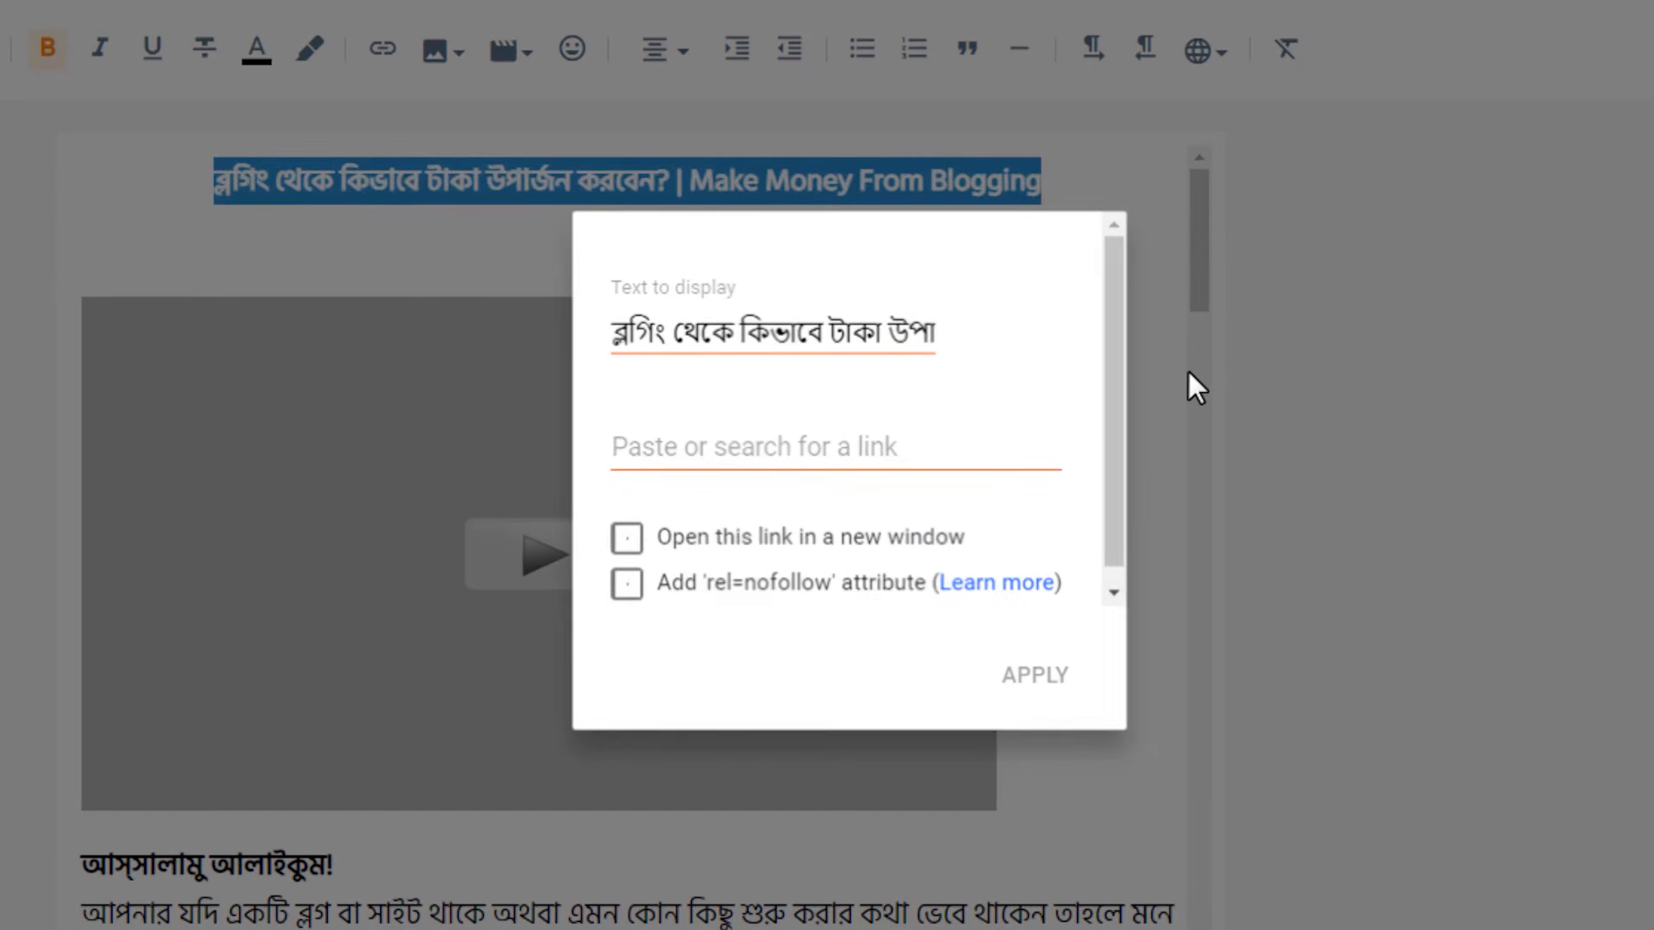
Link the title line above the video to the copied article address and have it open in a new window.
{"action": "left_click", "coordinate": [1195, 388]}
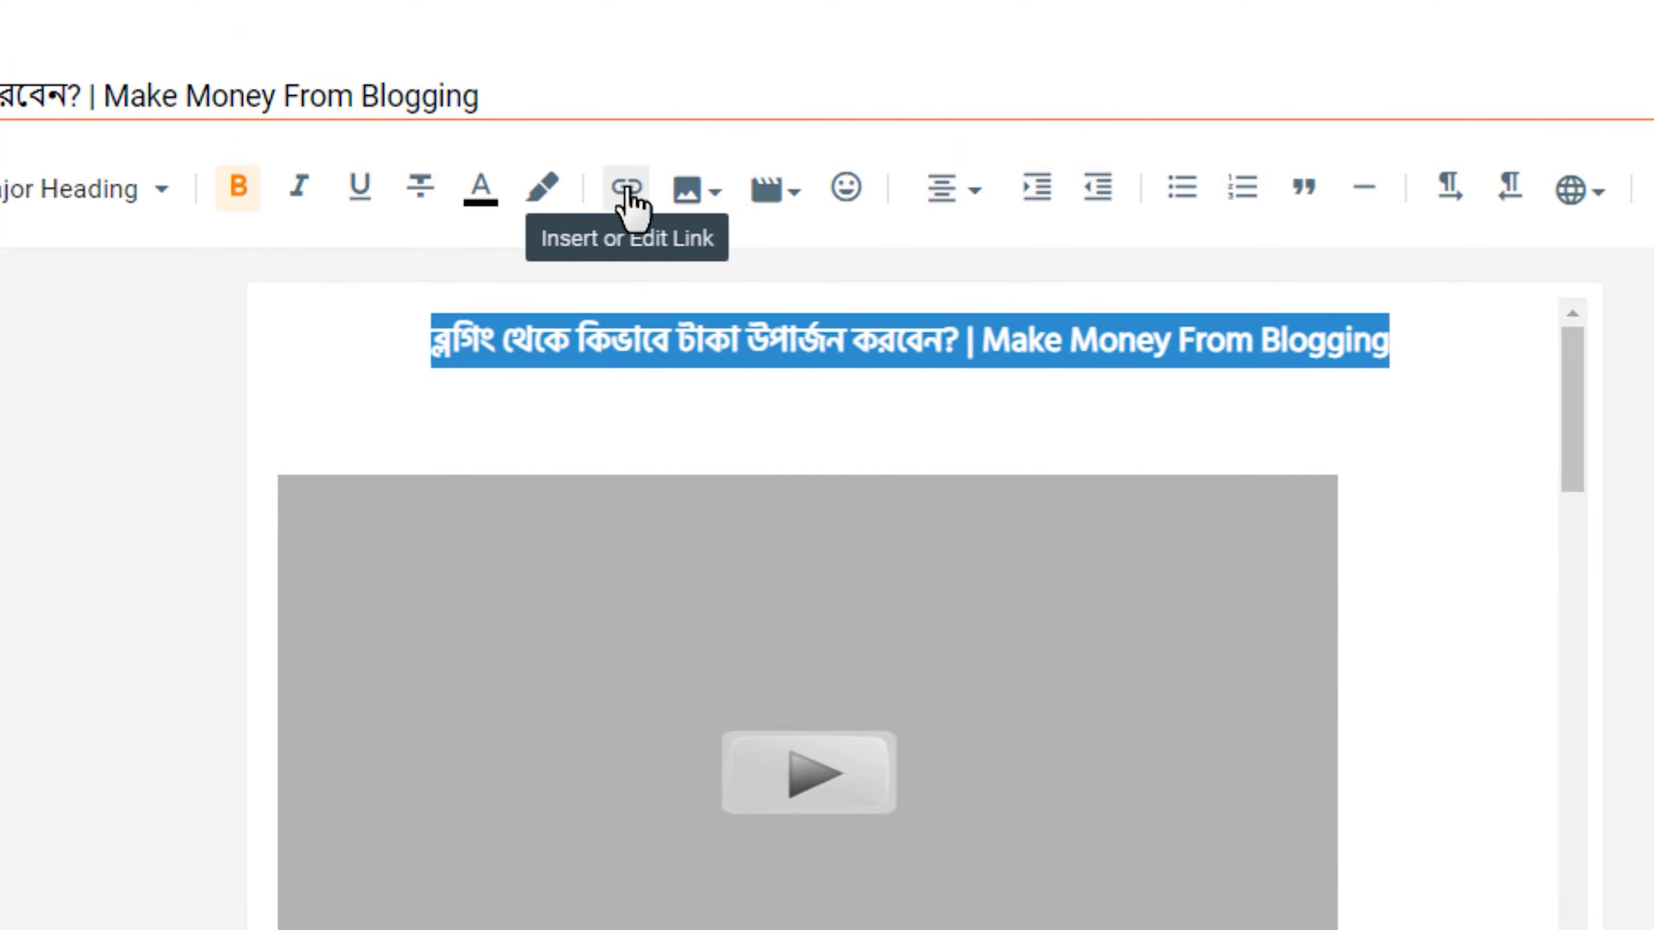
{"action": "left_click", "coordinate": [383, 52]}
{"action": "left_click", "coordinate": [1066, 587]}
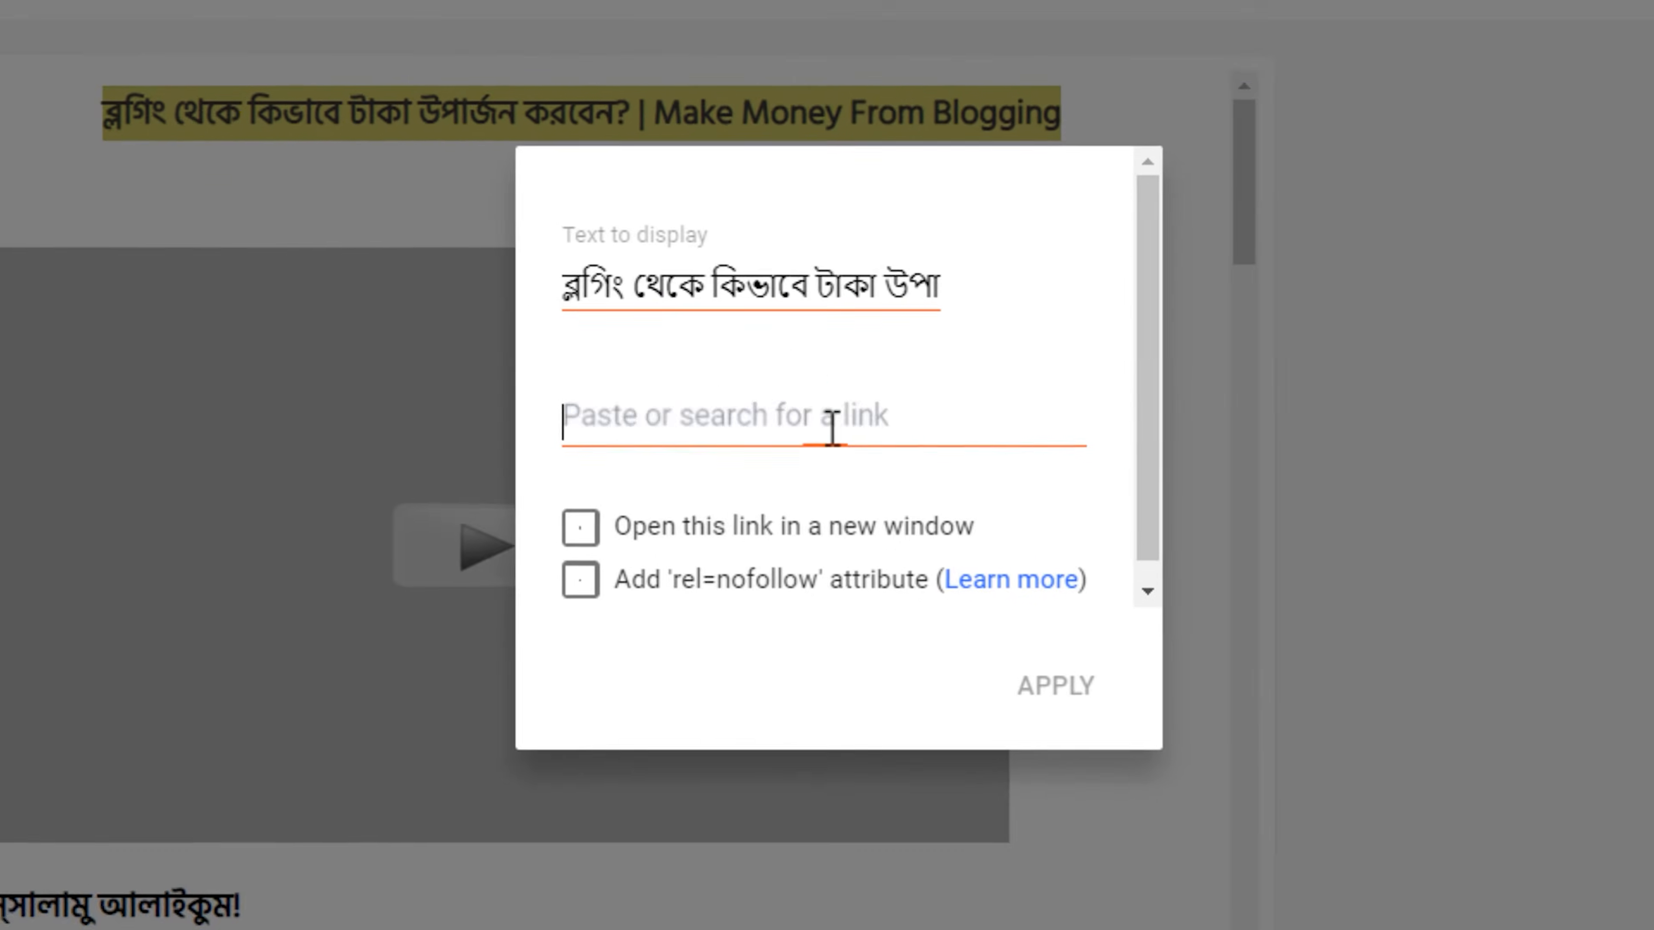
{"action": "key", "text": "ctrl+v"}
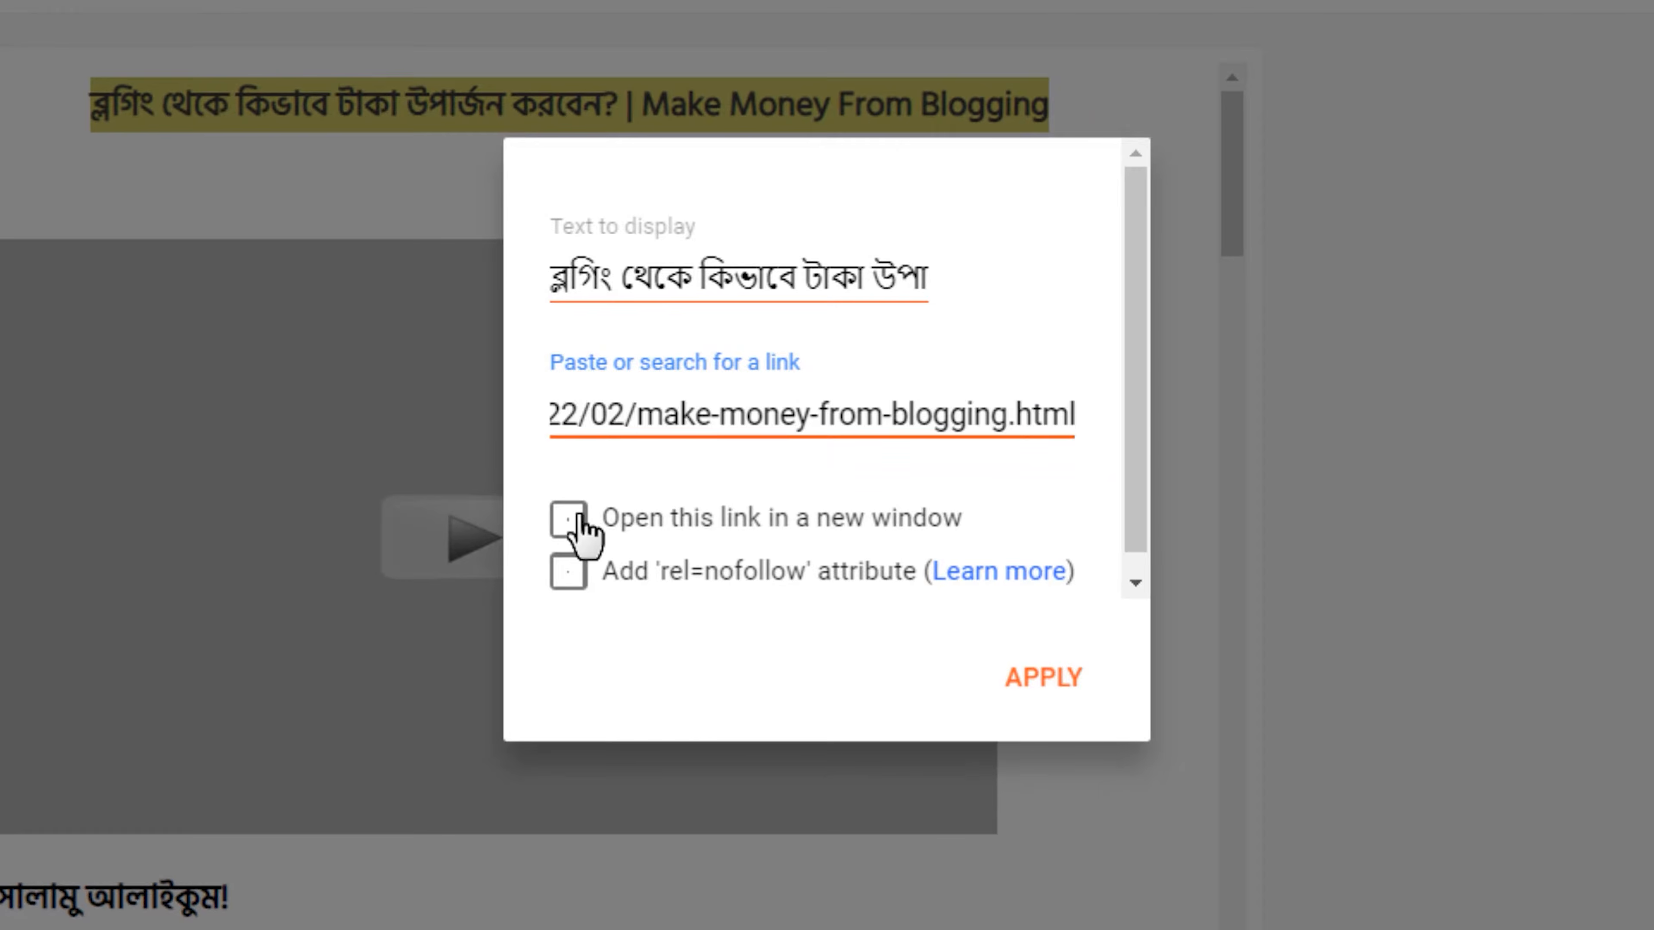
{"action": "left_click", "coordinate": [569, 520]}
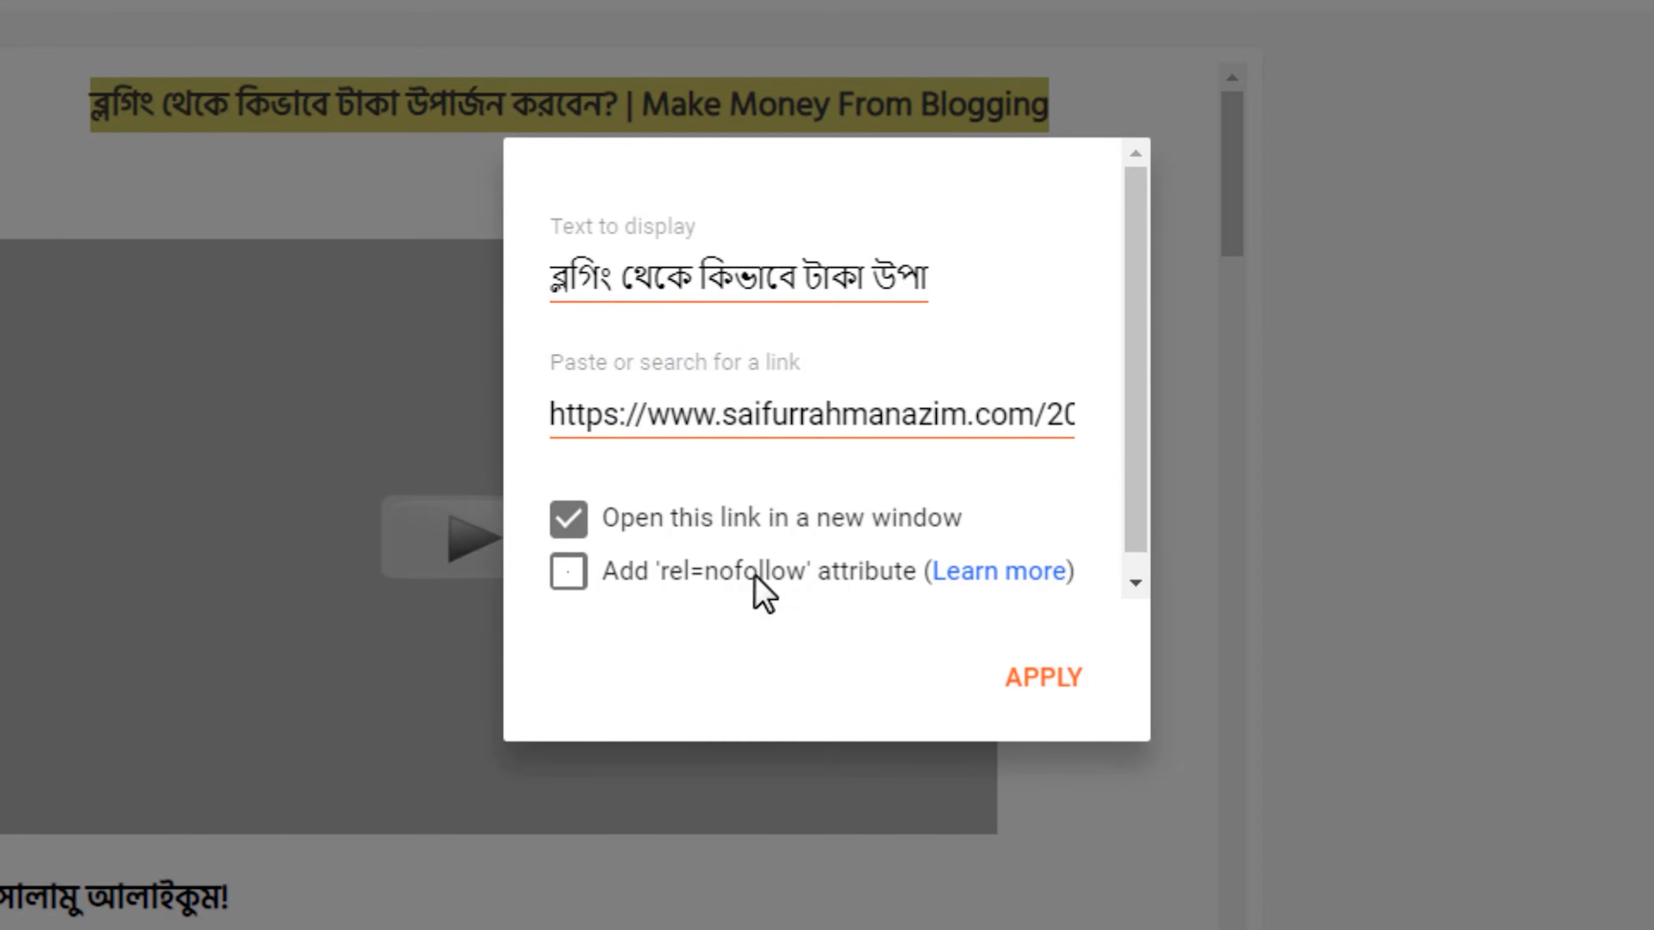
{"action": "left_click", "coordinate": [1045, 681]}
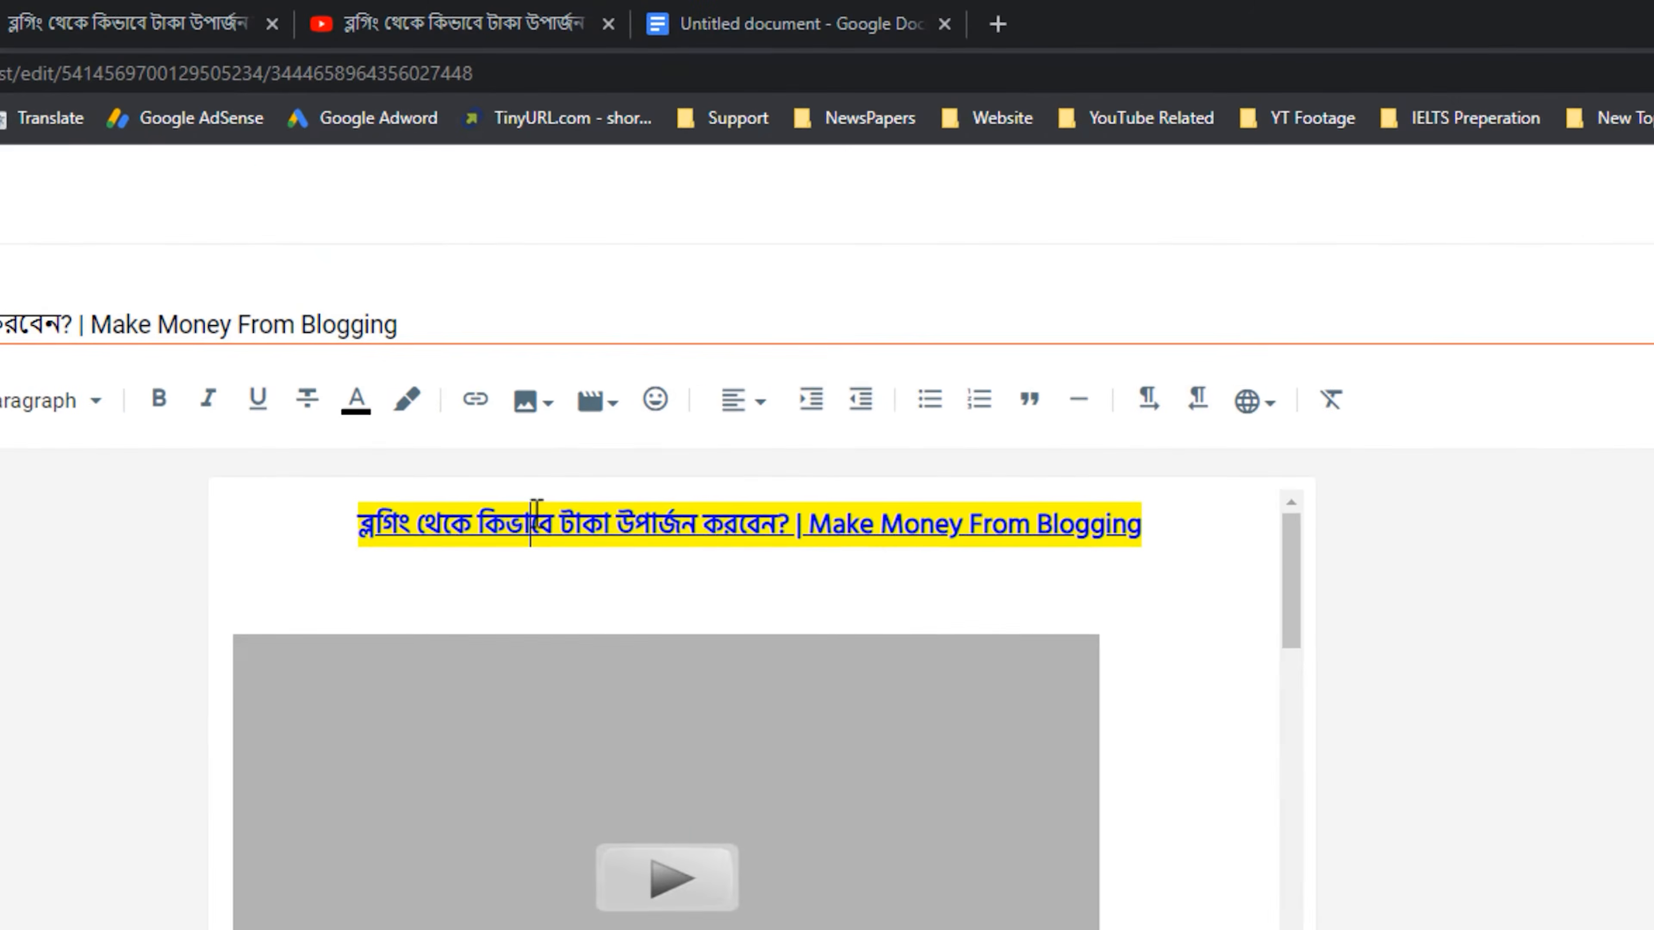
Check the link on the title line and compare the line with its counterpart in the published article.
{"action": "left_click", "coordinate": [388, 163]}
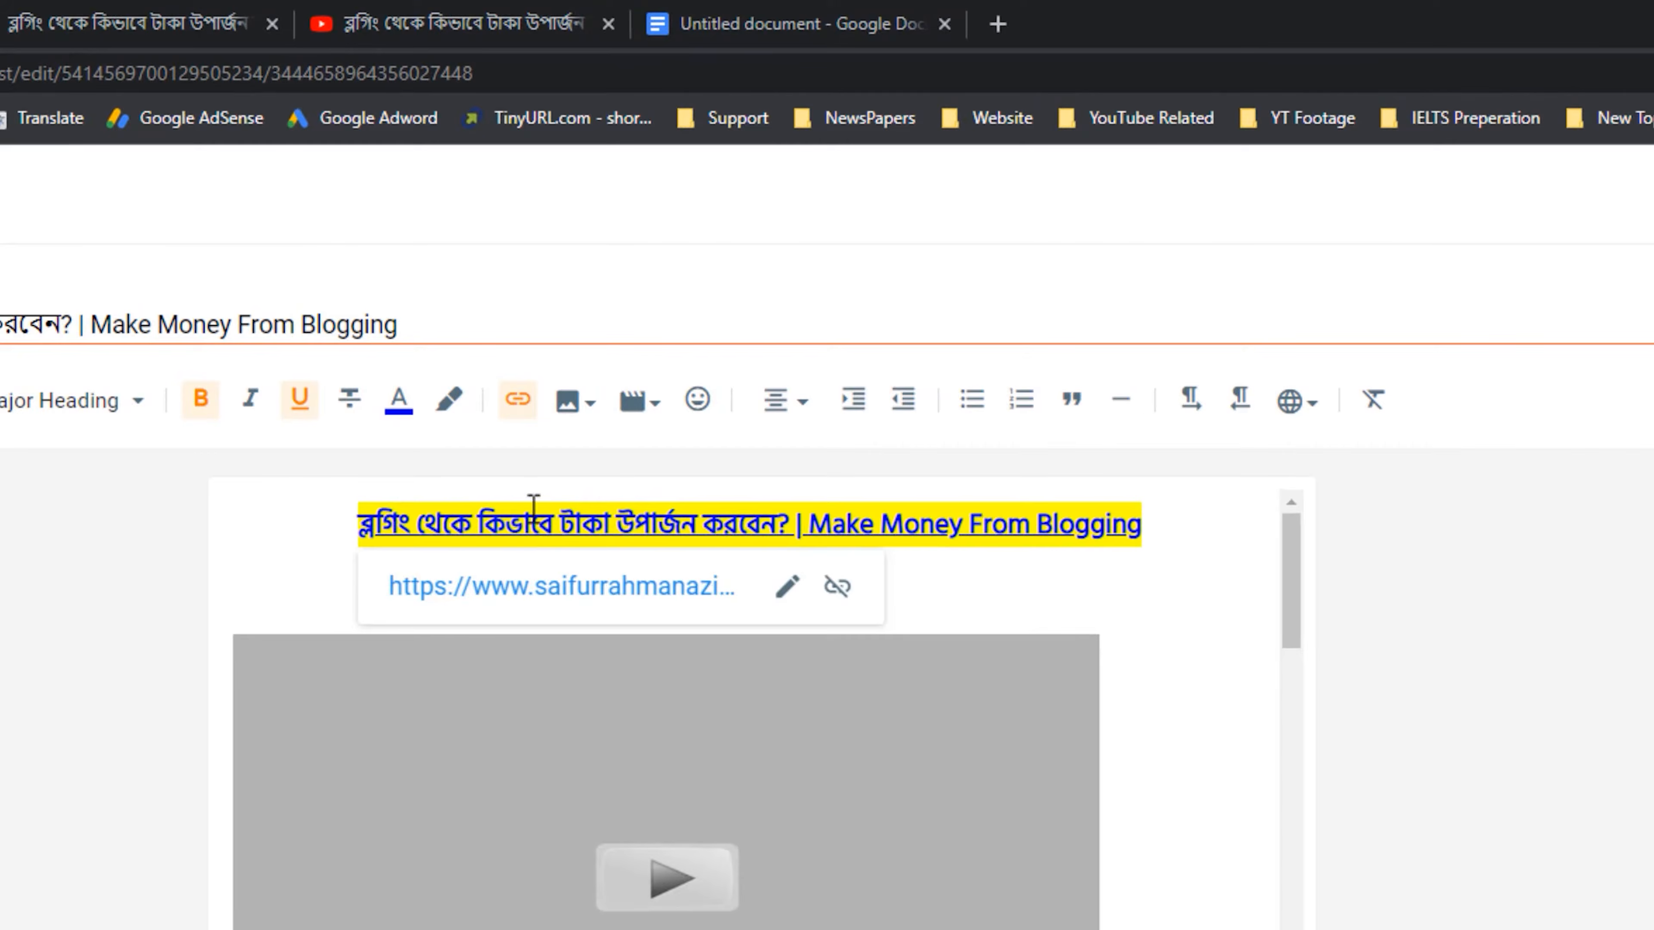
{"action": "left_click", "coordinate": [156, 6]}
{"action": "left_click_drag", "start_coordinate": [680, 312], "coordinate": [694, 313]}
{"action": "scroll", "coordinate": [651, 521], "scroll_direction": "up", "scroll_amount": 5}
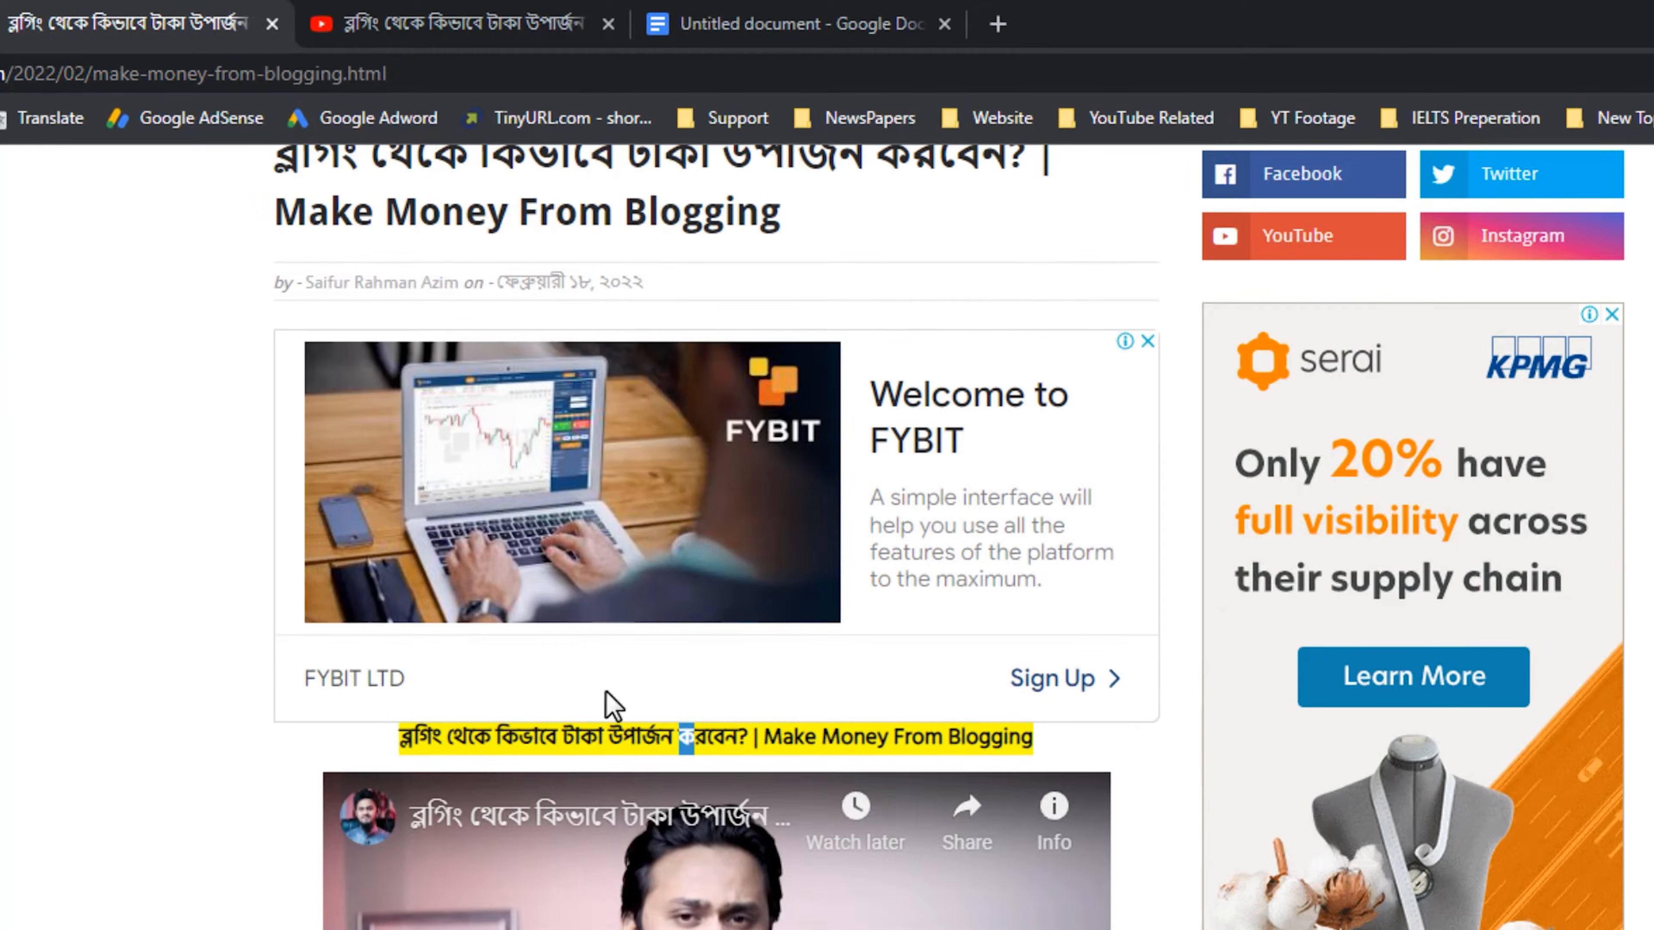
{"action": "key", "text": "ctrl+shift+Tab"}
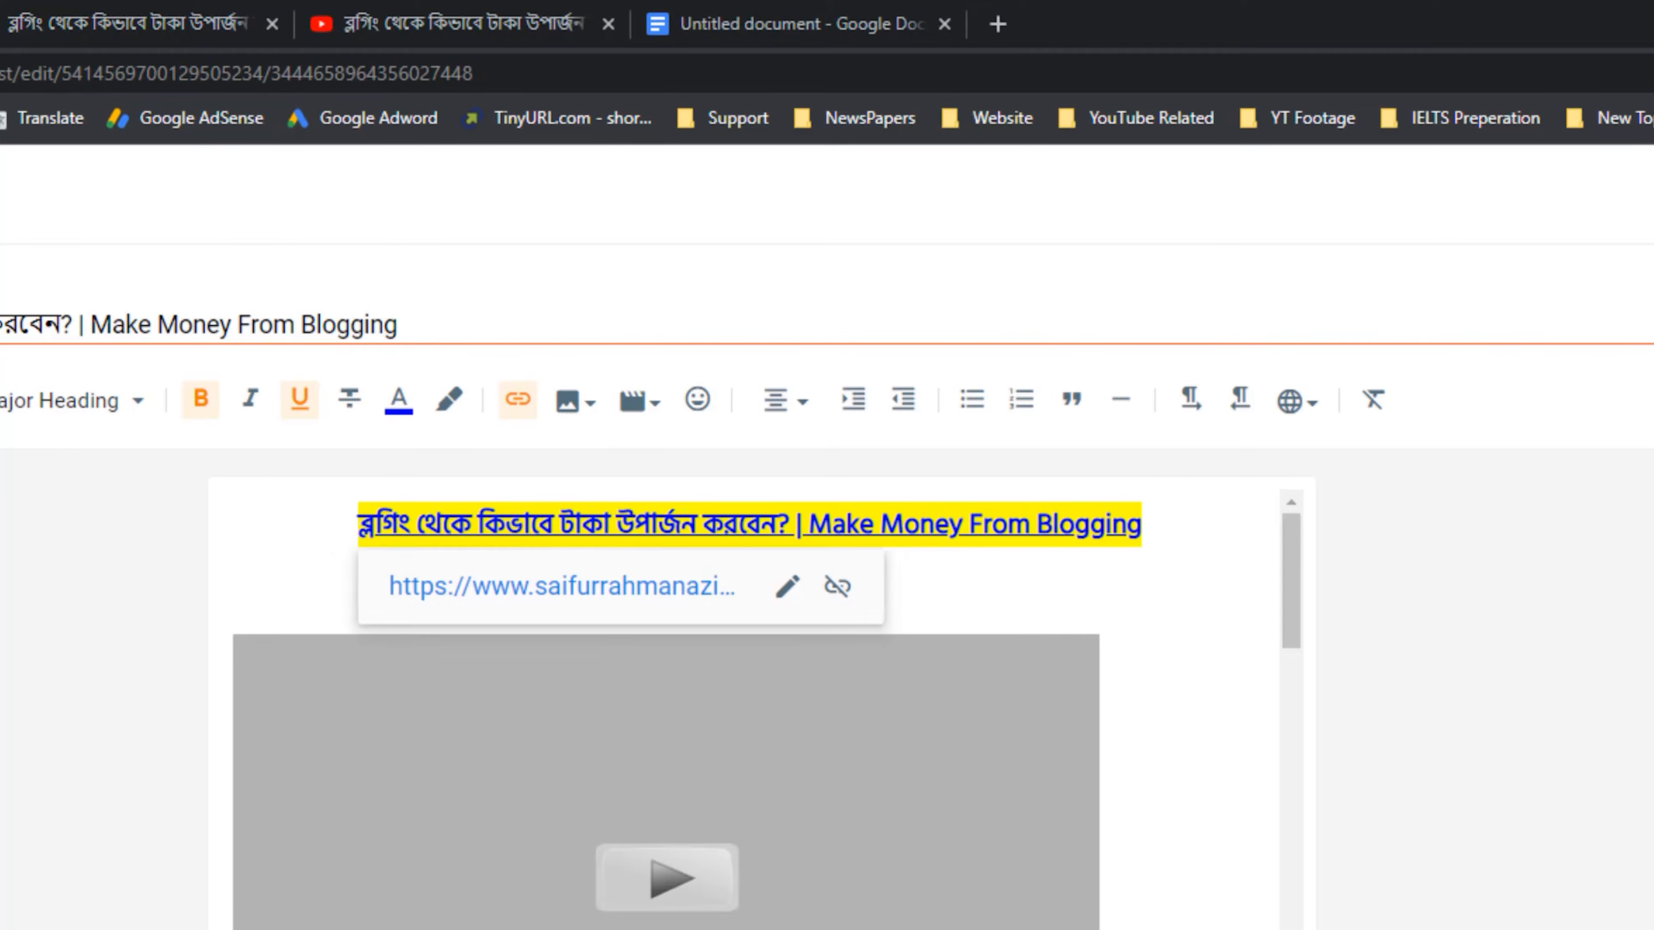
{"action": "left_click", "coordinate": [259, 18]}
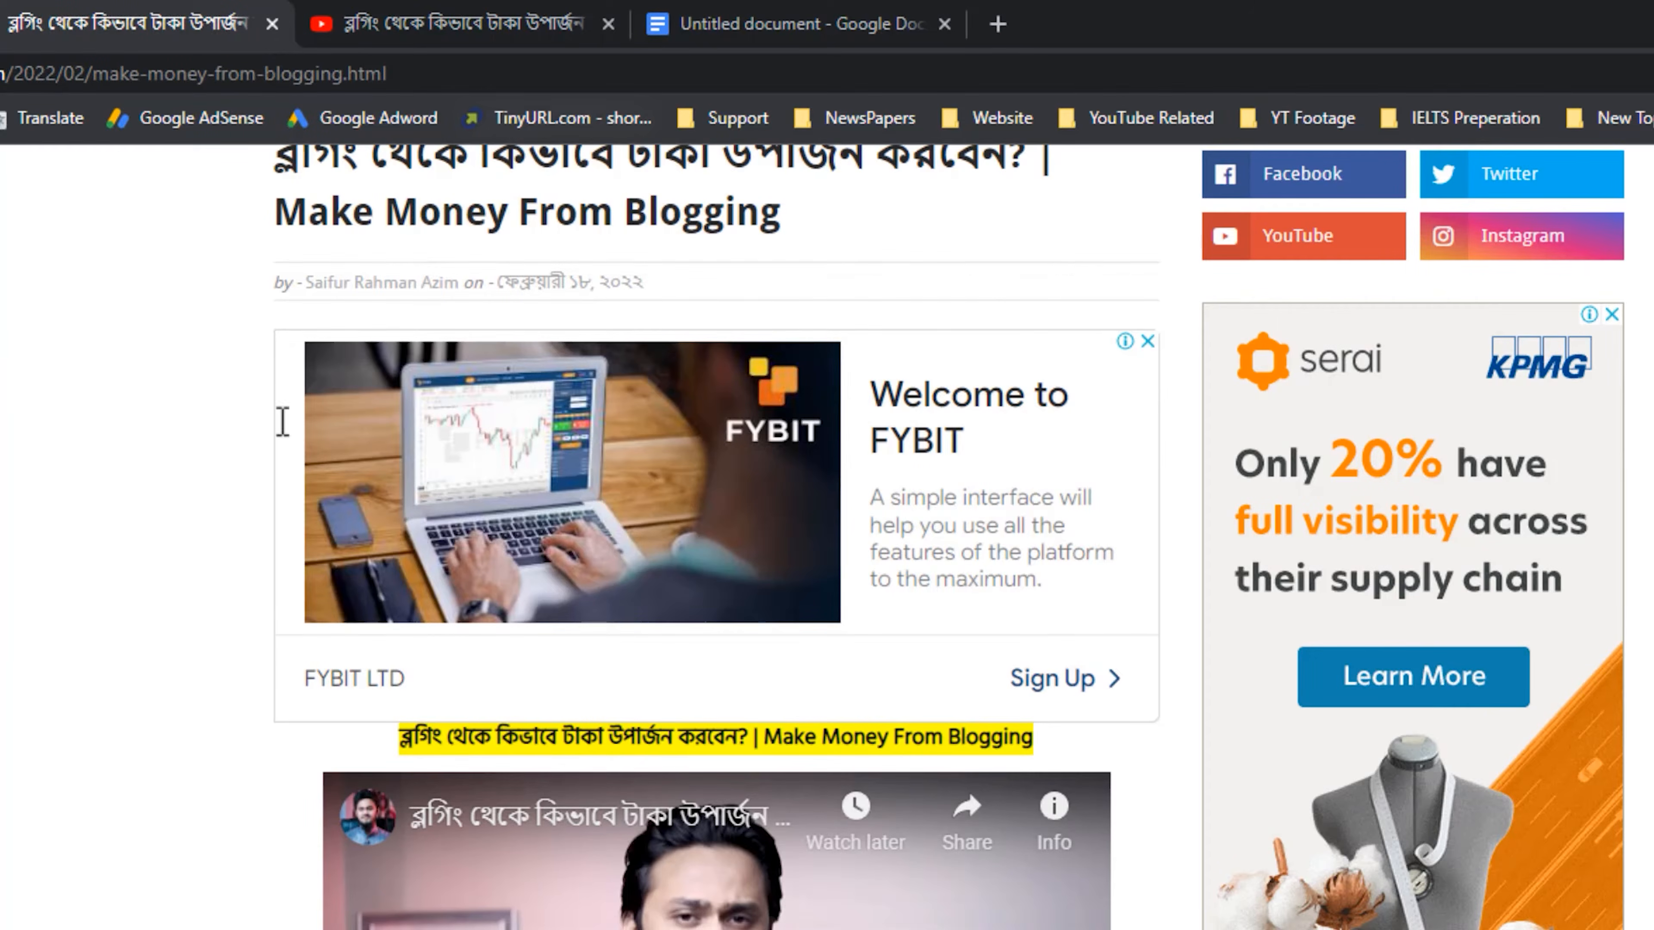
{"action": "key", "text": "ctrl+shift+Tab"}
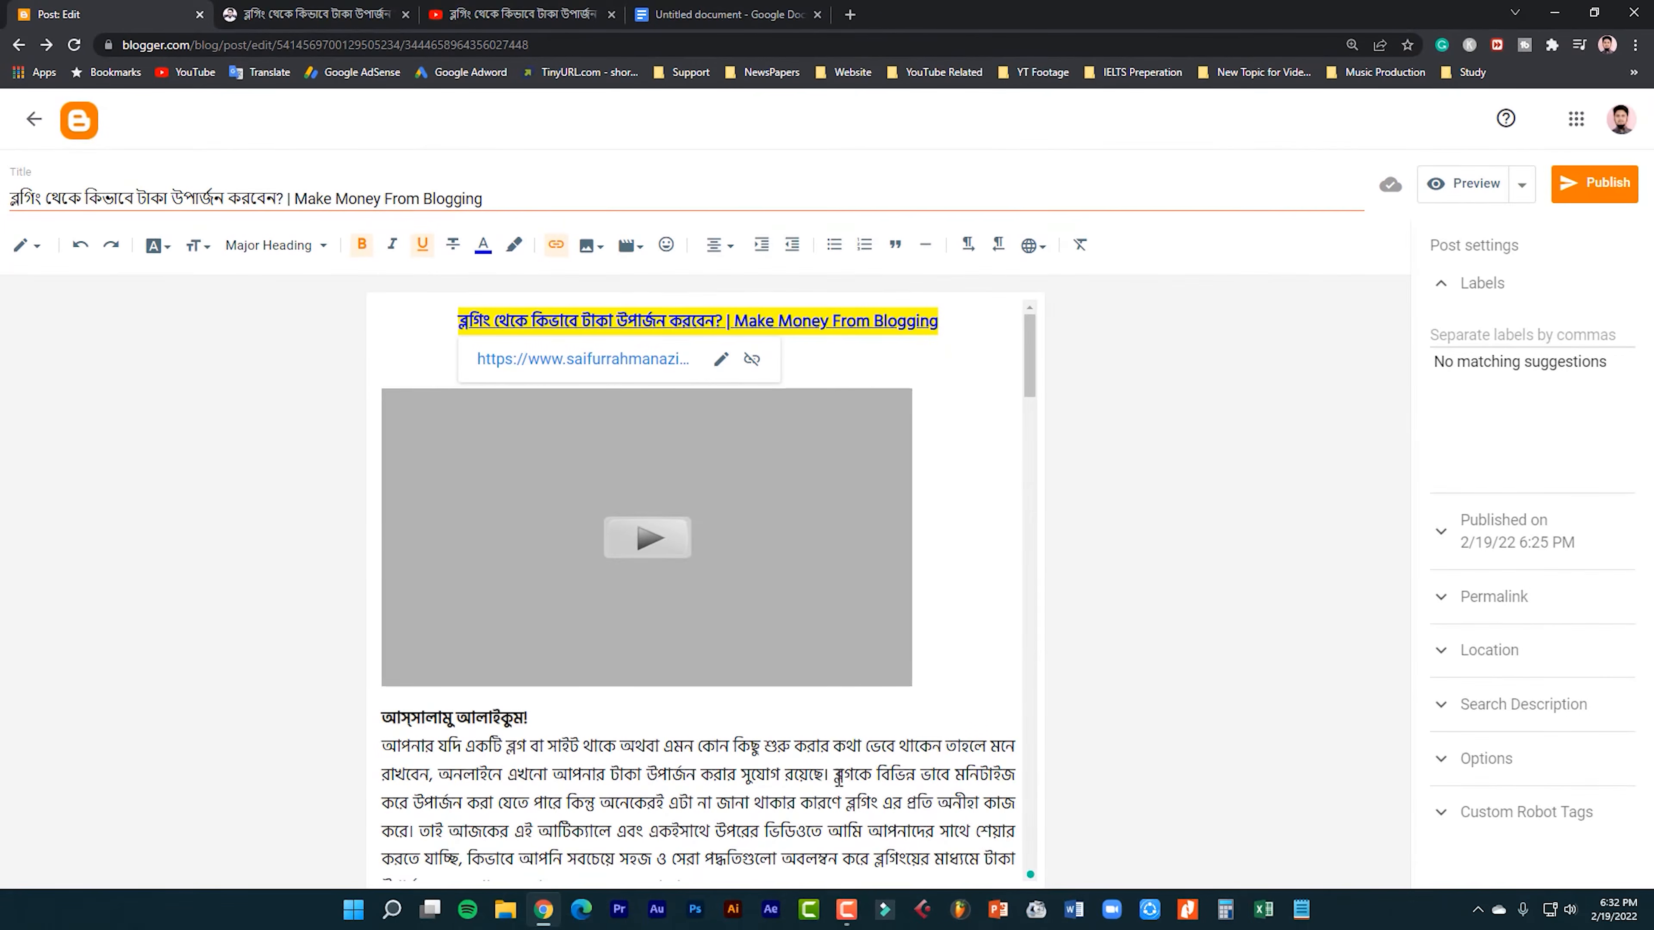
Center the embedded video and insert a blank line between it and the greeting line.
{"action": "left_click", "coordinate": [835, 776]}
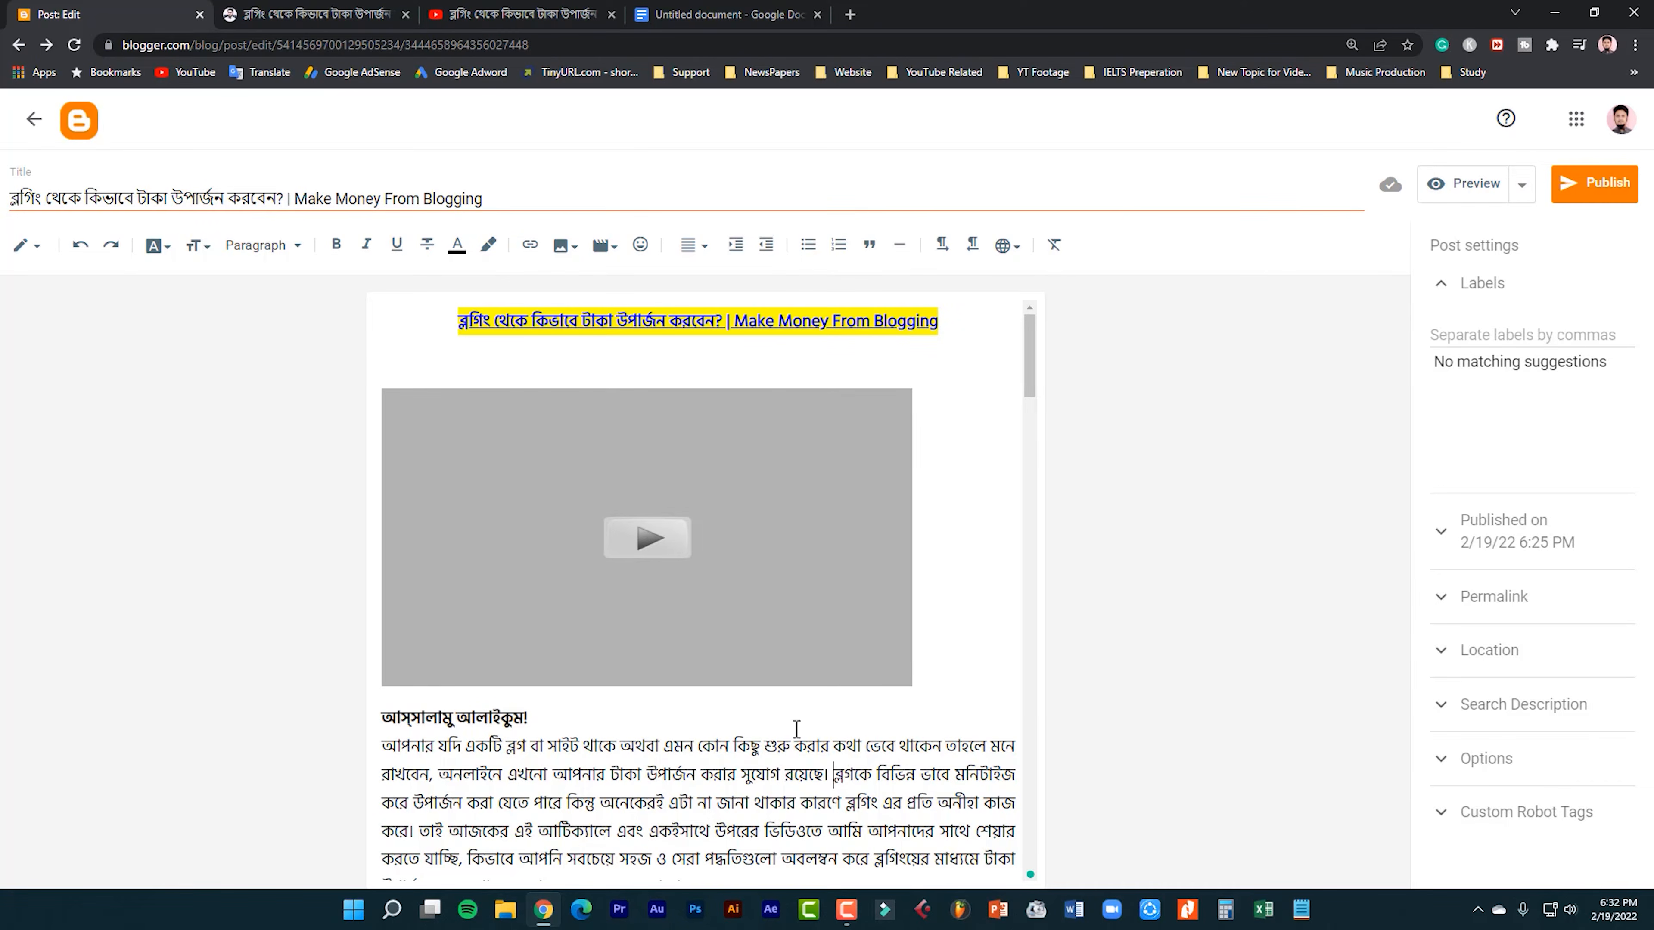
{"action": "left_click", "coordinate": [945, 491]}
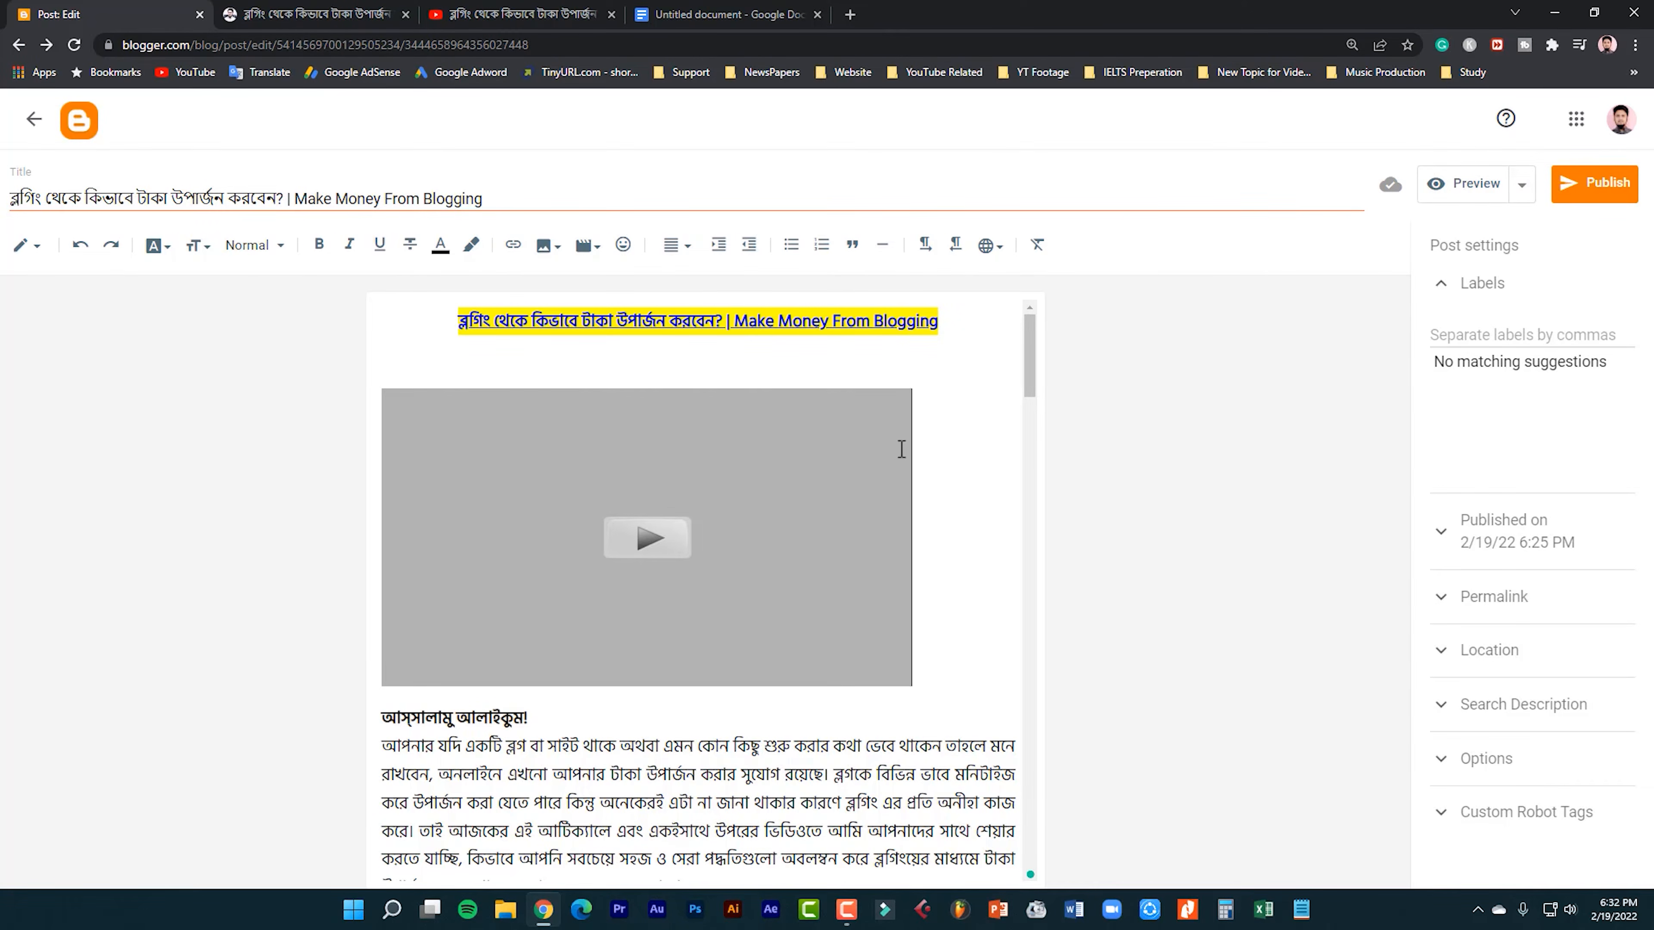
{"action": "left_click", "coordinate": [677, 245]}
{"action": "left_click", "coordinate": [709, 167]}
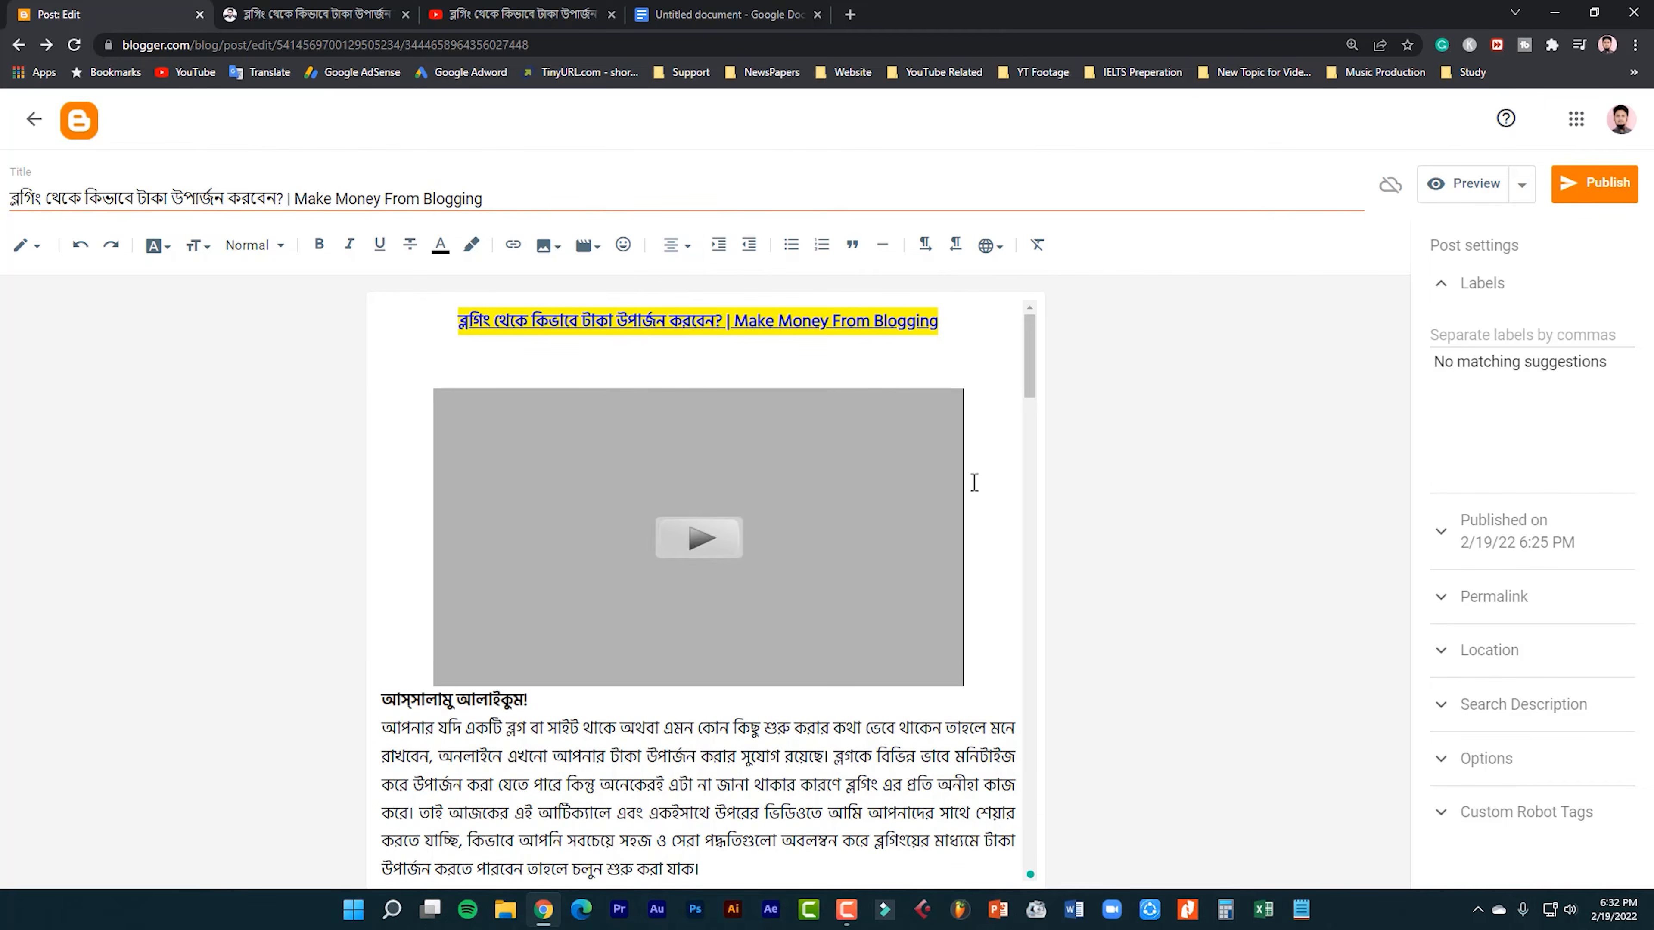
{"action": "left_click", "coordinate": [385, 699]}
{"action": "key", "text": "Return"}
{"action": "left_click_drag", "start_coordinate": [526, 724], "coordinate": [381, 727]}
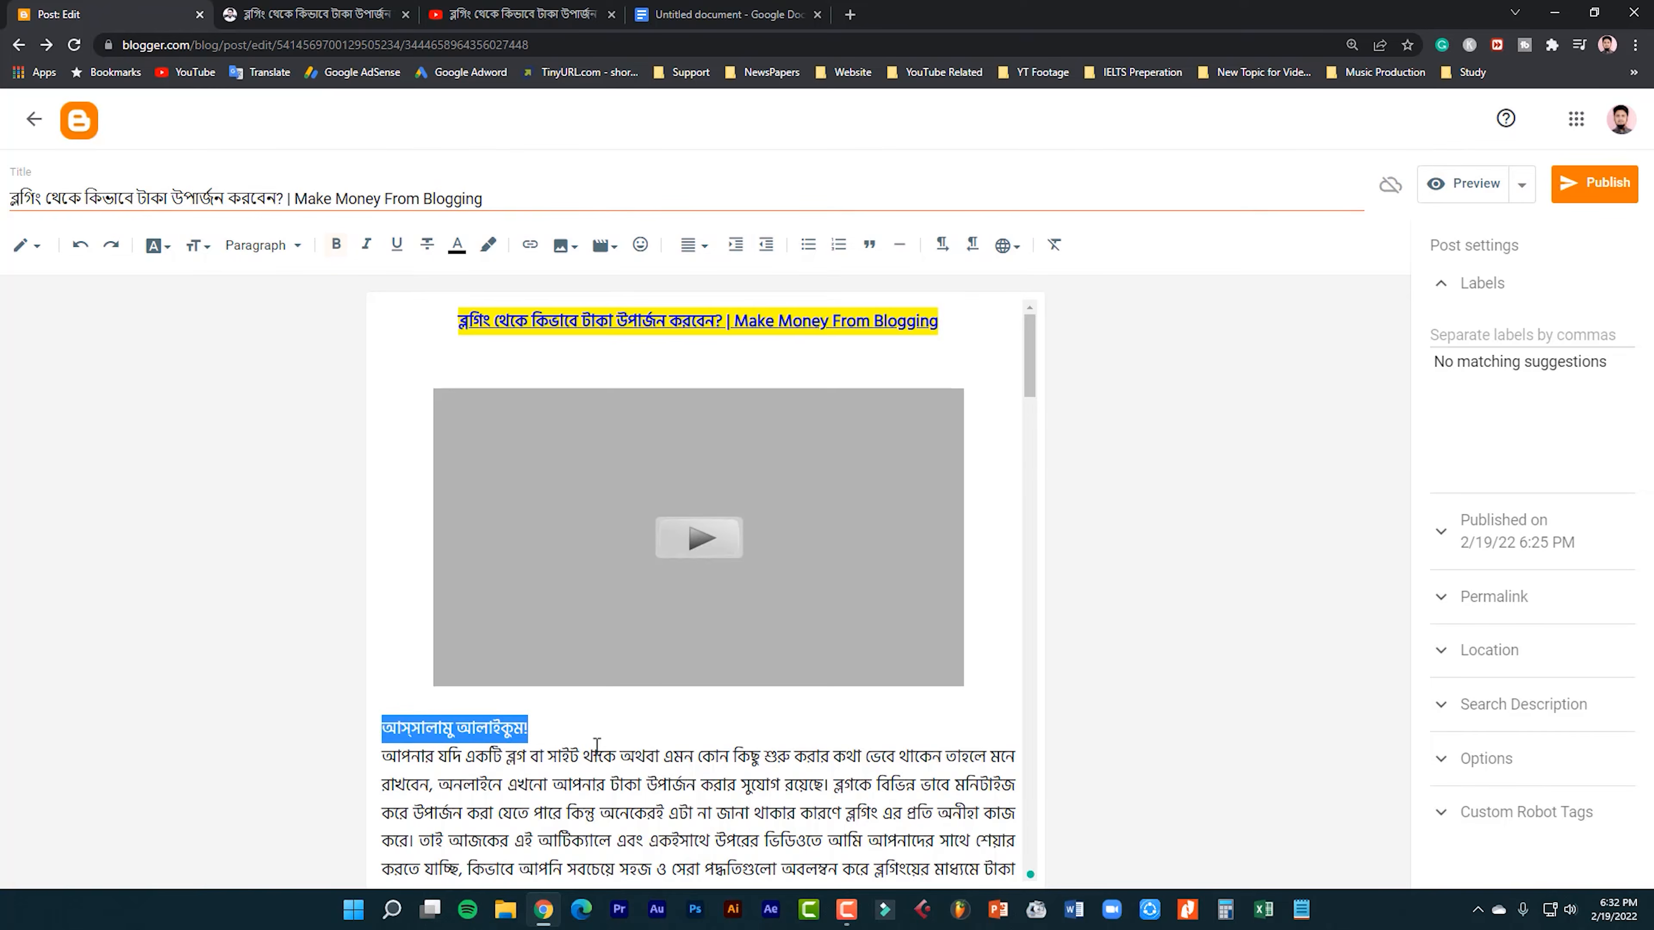
Try right, center and left alignment on the paragraph below the greeting line and set it back to justified.
{"action": "scroll", "coordinate": [596, 745], "scroll_direction": "down", "scroll_amount": 5}
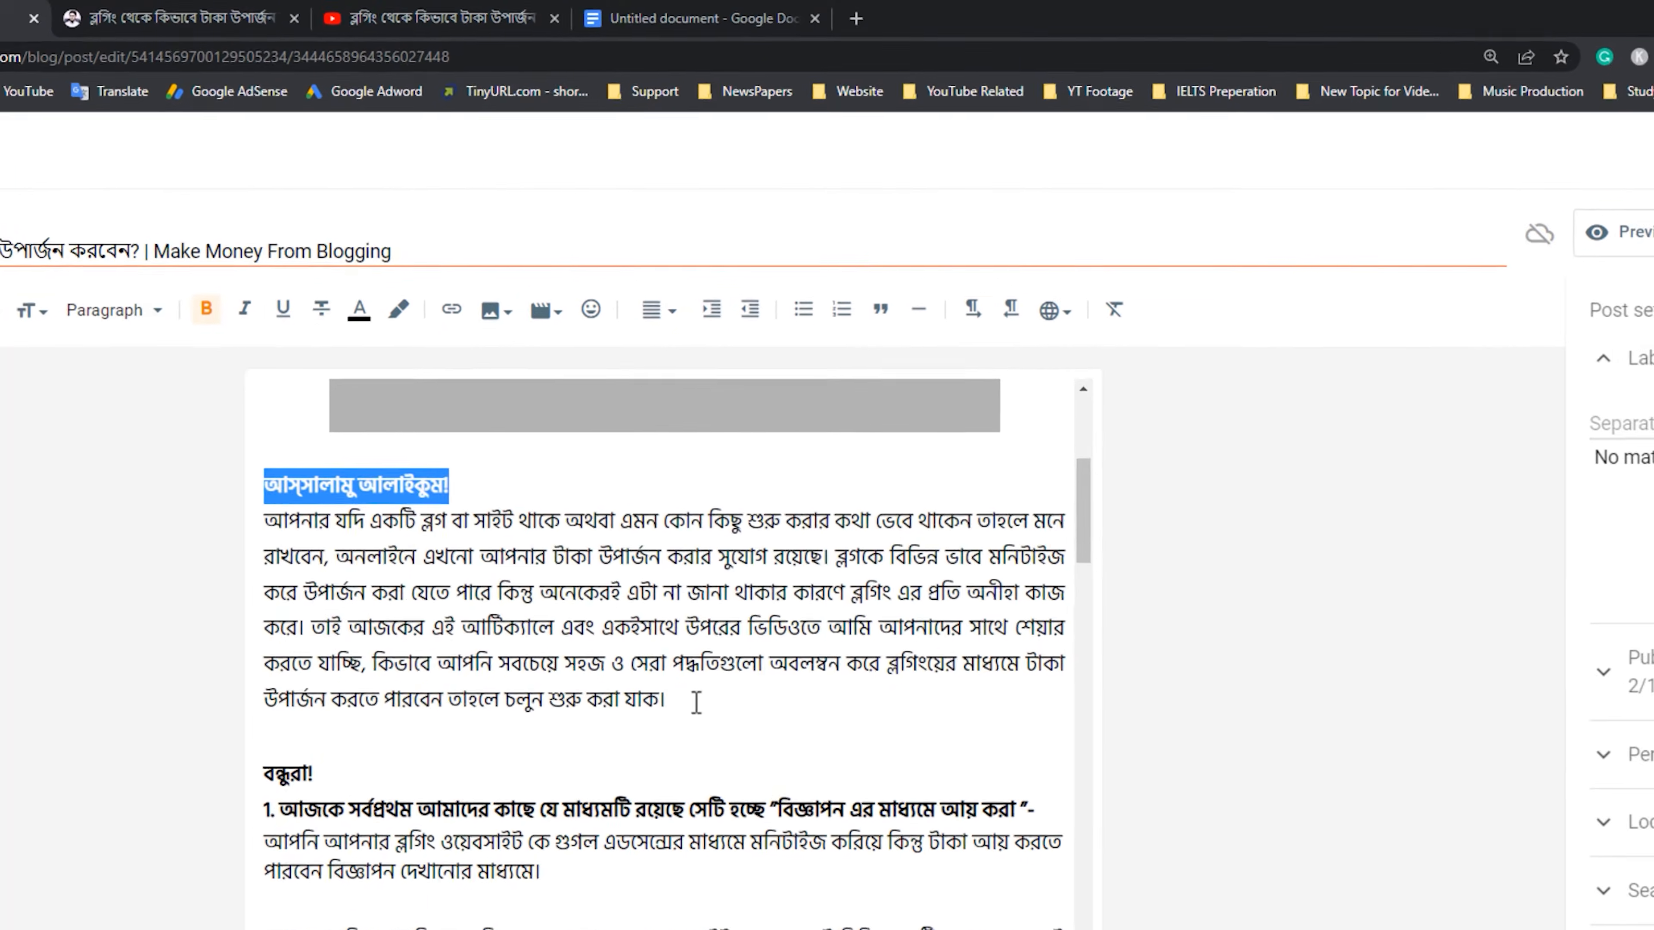
{"action": "left_click_drag", "start_coordinate": [722, 555], "coordinate": [377, 408]}
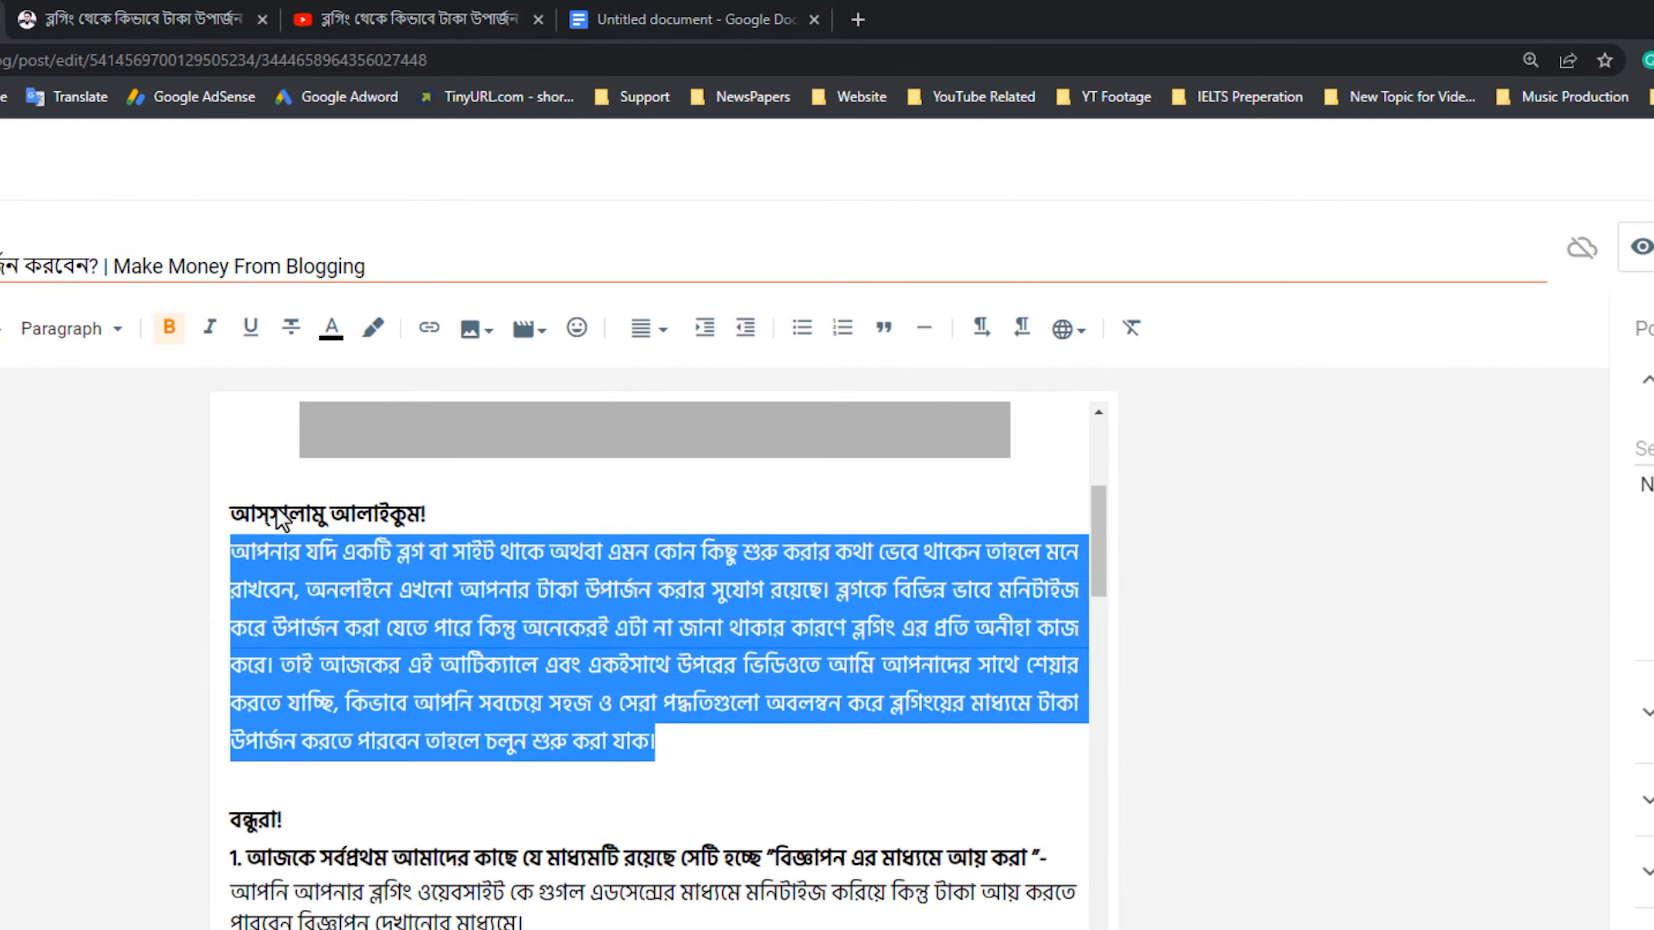
{"action": "left_click", "coordinate": [642, 329]}
{"action": "left_click", "coordinate": [742, 287]}
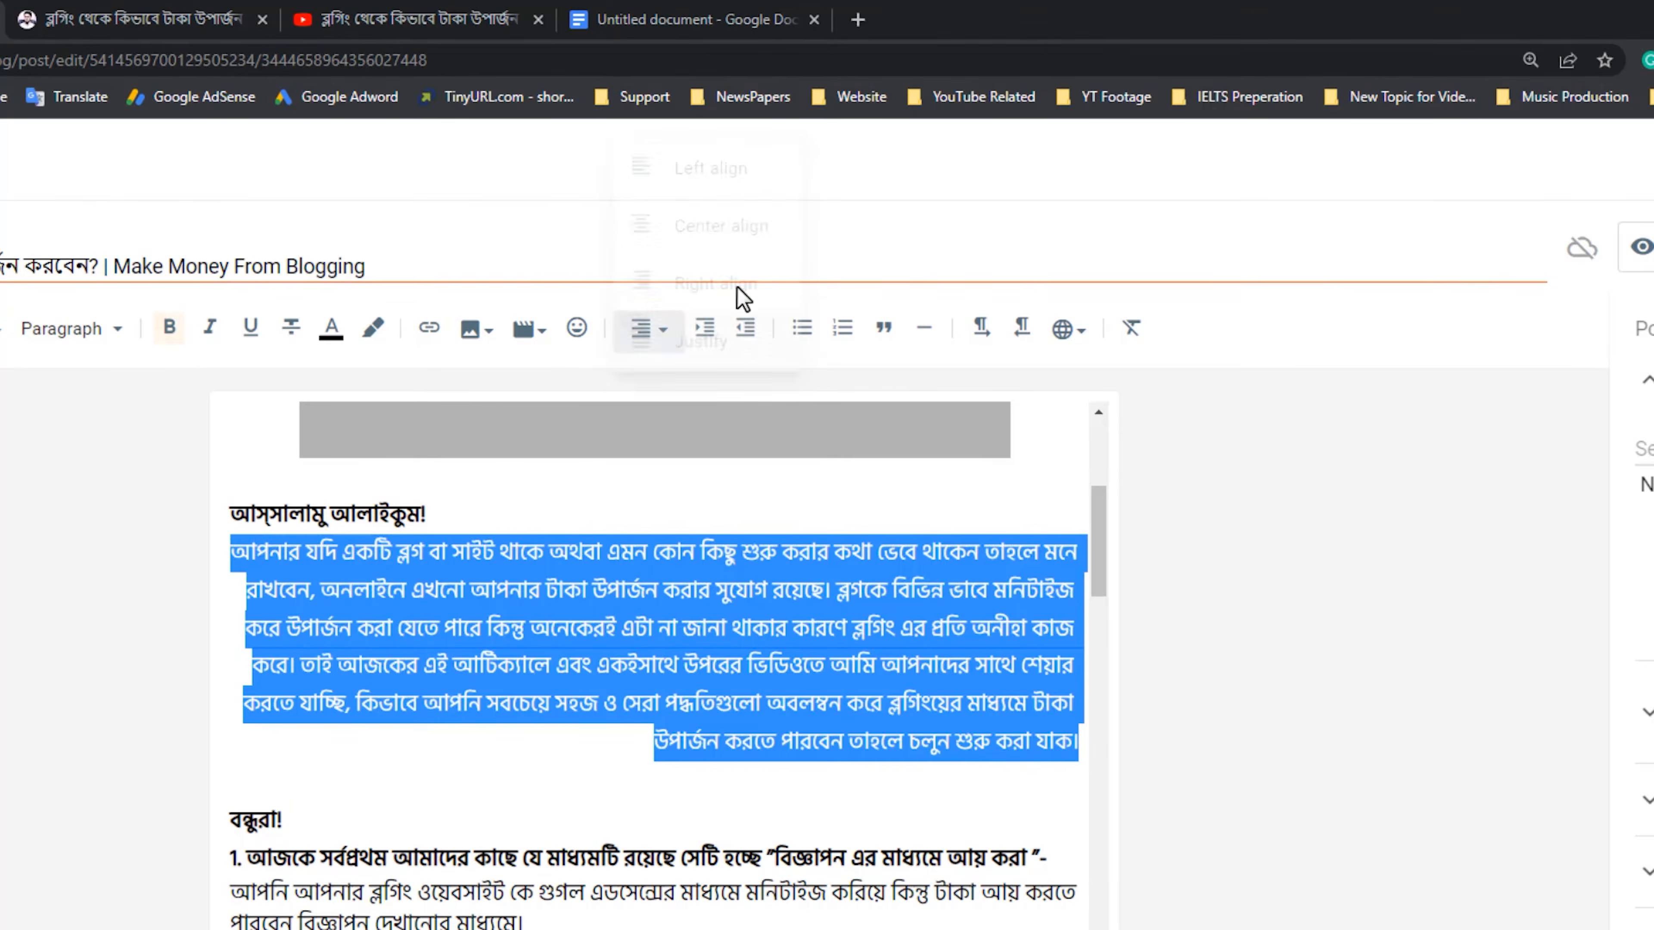
{"action": "left_click", "coordinate": [645, 333]}
{"action": "left_click", "coordinate": [648, 289]}
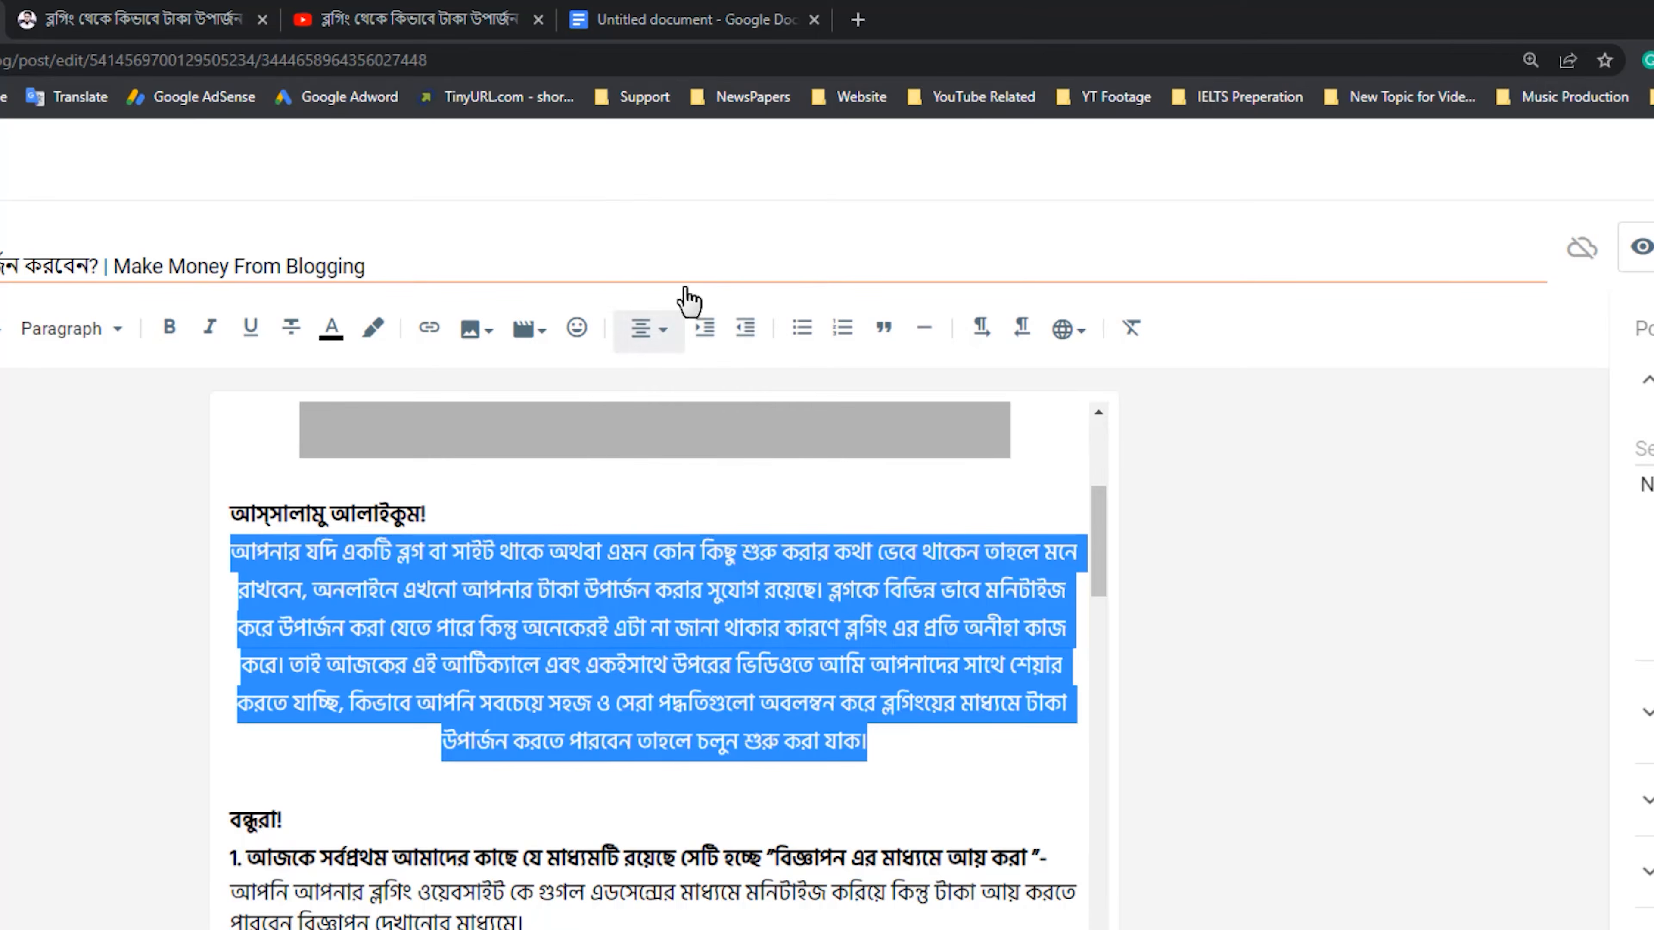
{"action": "left_click", "coordinate": [654, 333]}
{"action": "left_click", "coordinate": [699, 287]}
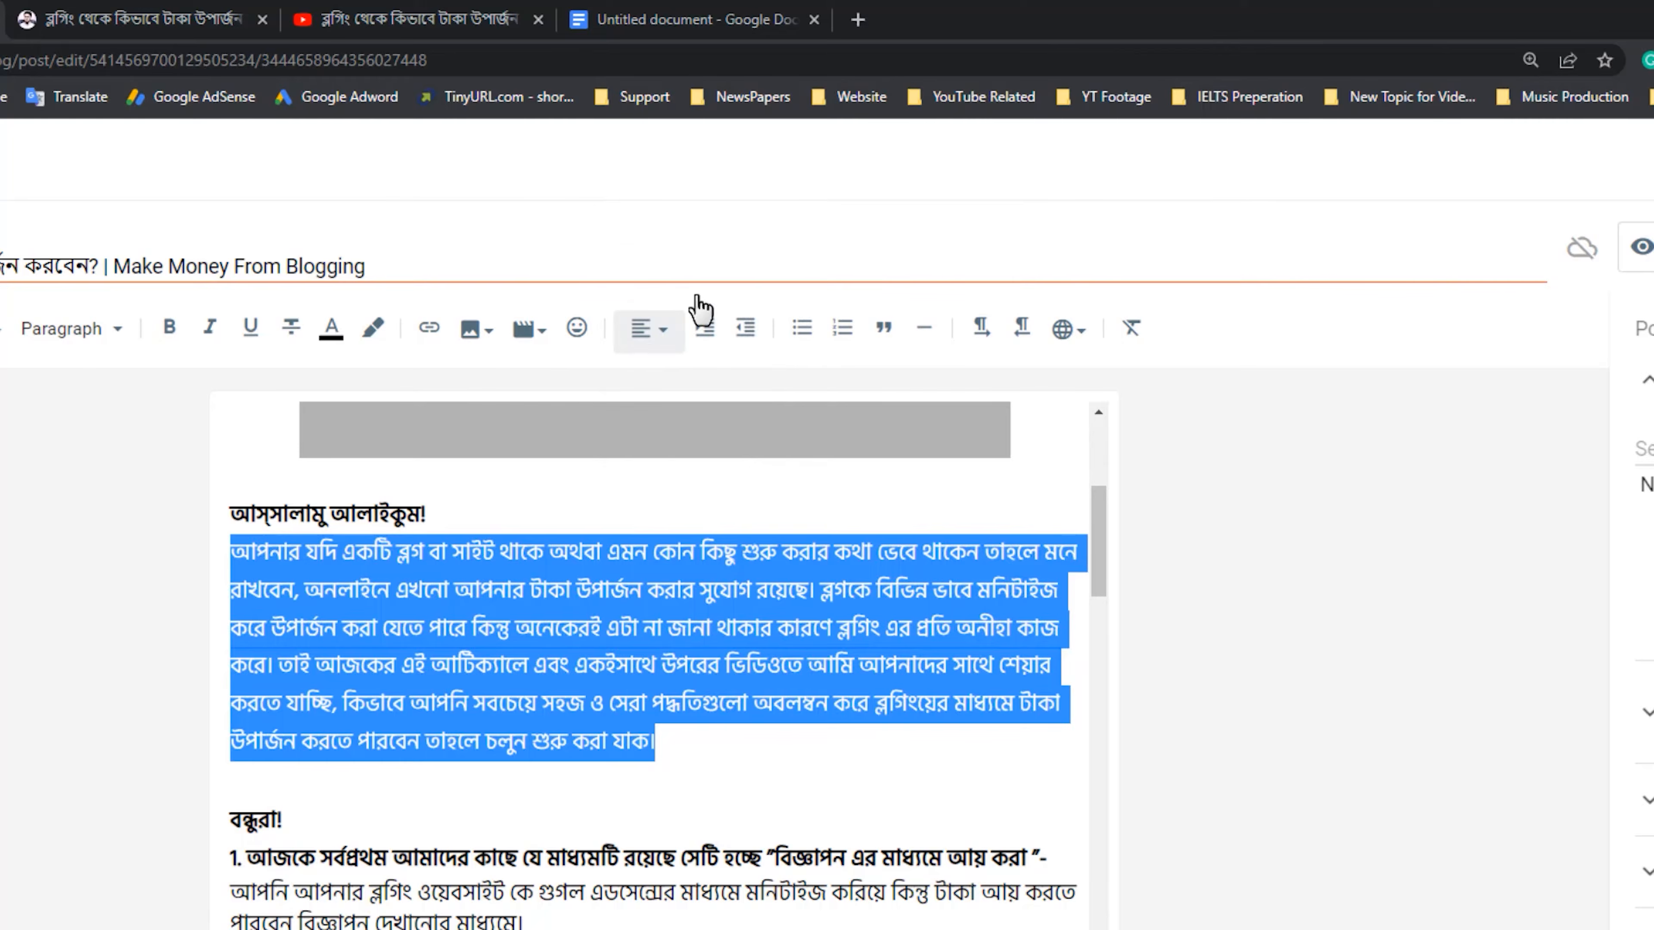
{"action": "left_click", "coordinate": [651, 346]}
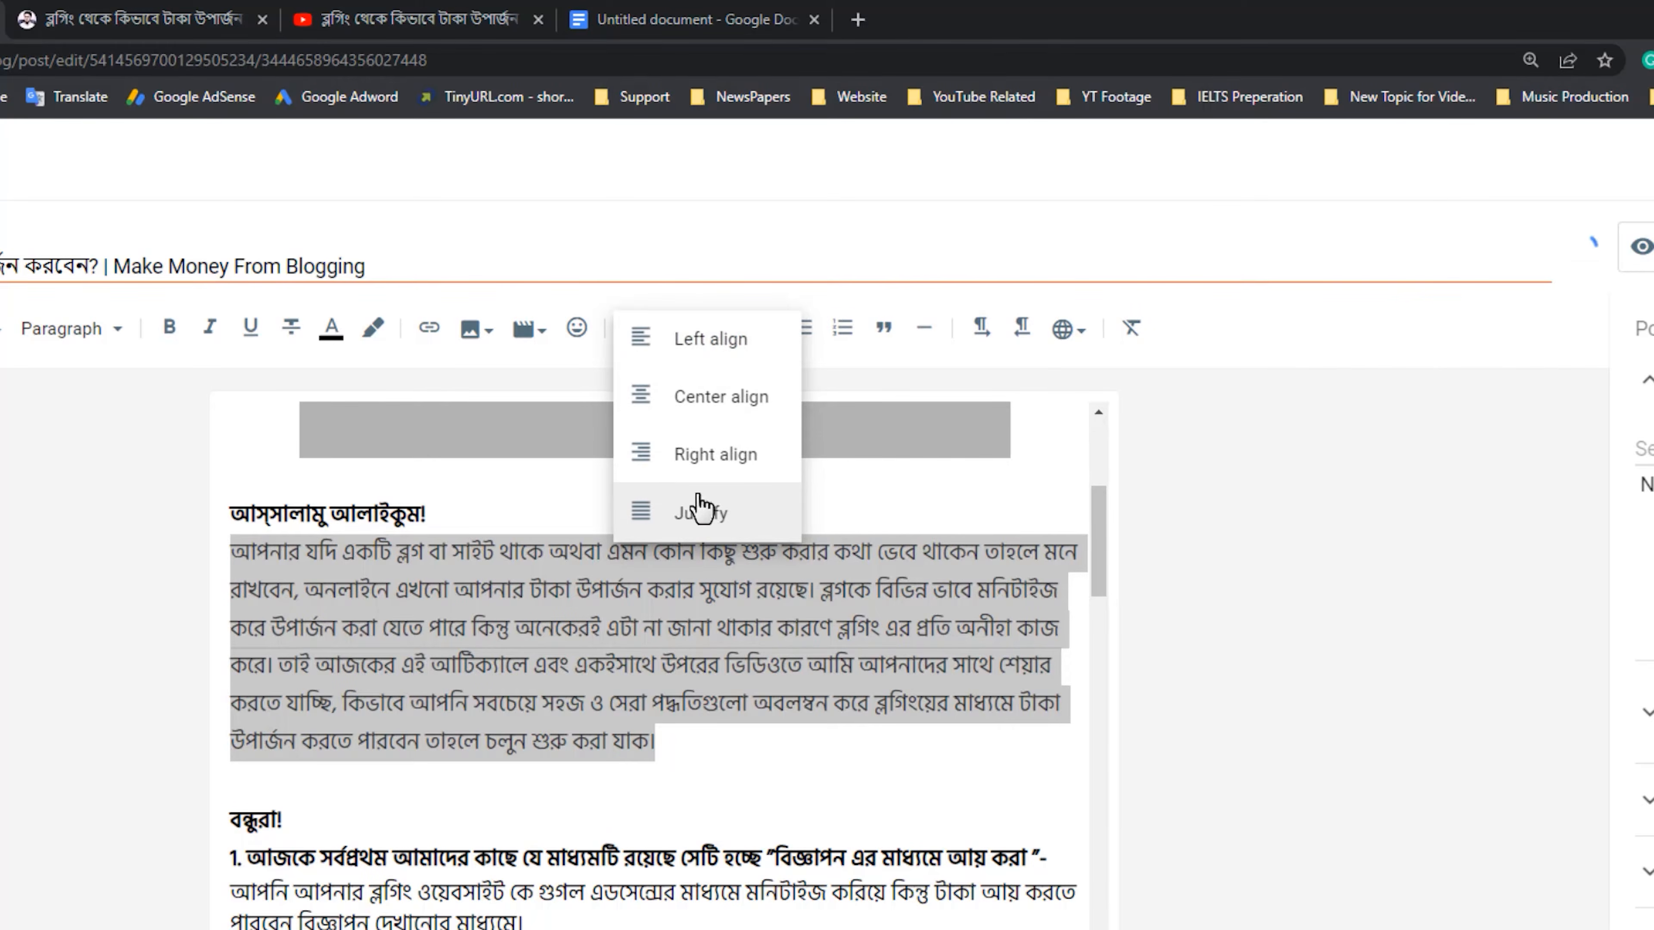
{"action": "left_click", "coordinate": [699, 508]}
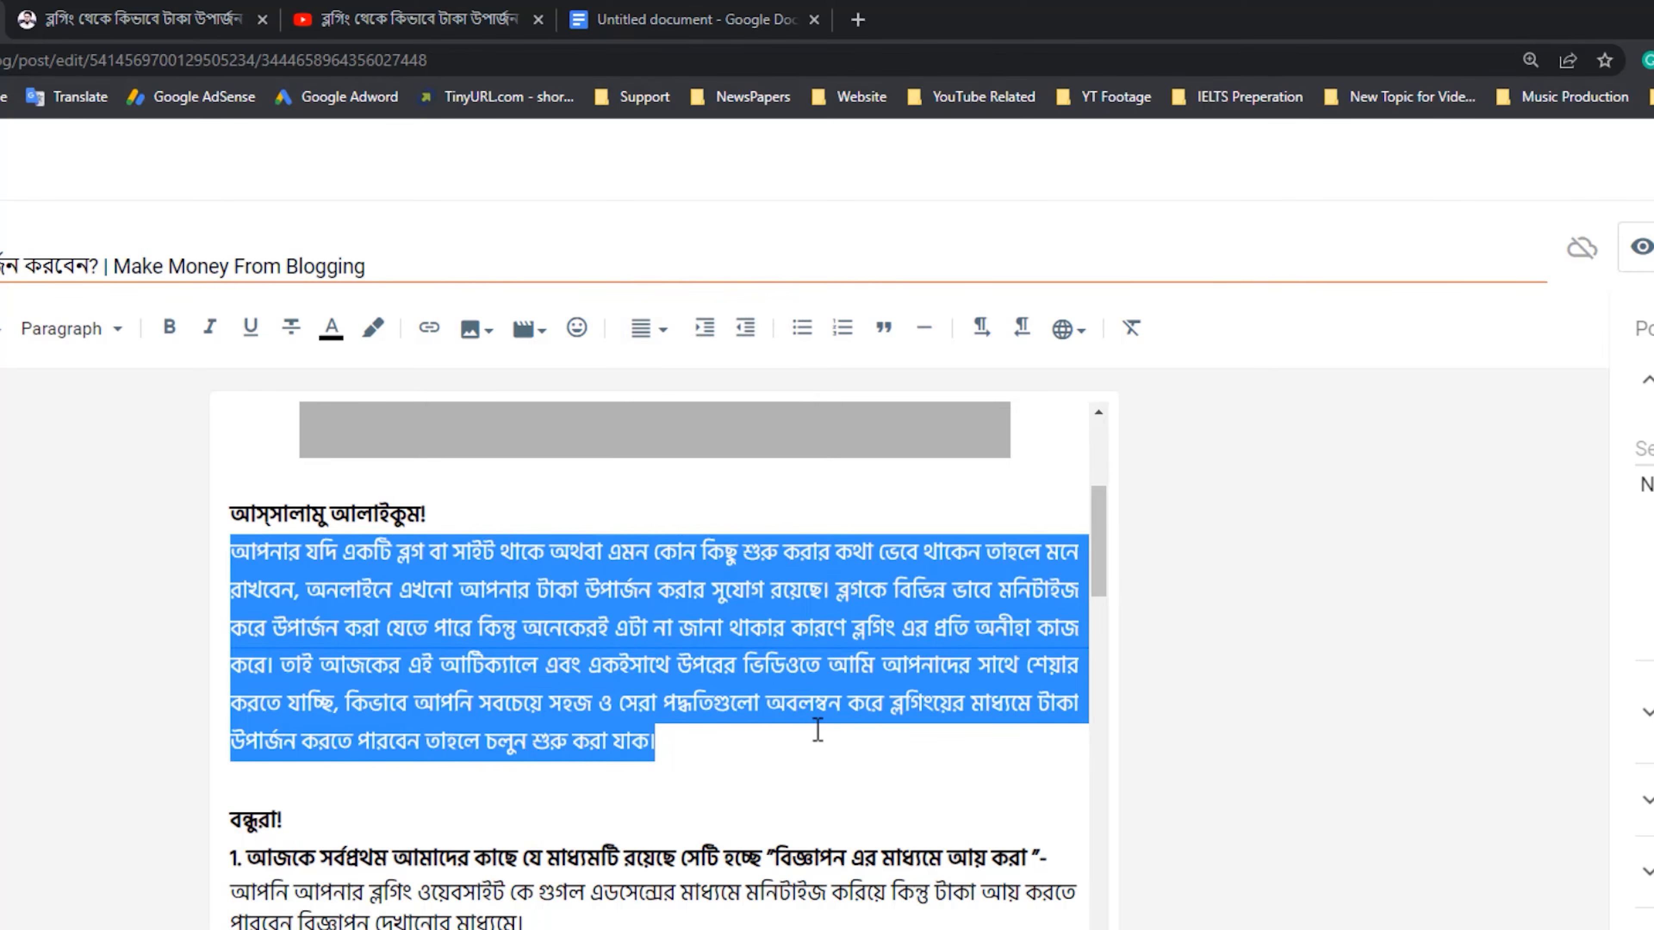
Change the text color of numbered heading 1, about earning through advertising, to dark red.
{"action": "scroll", "coordinate": [818, 730], "scroll_direction": "down", "scroll_amount": 3}
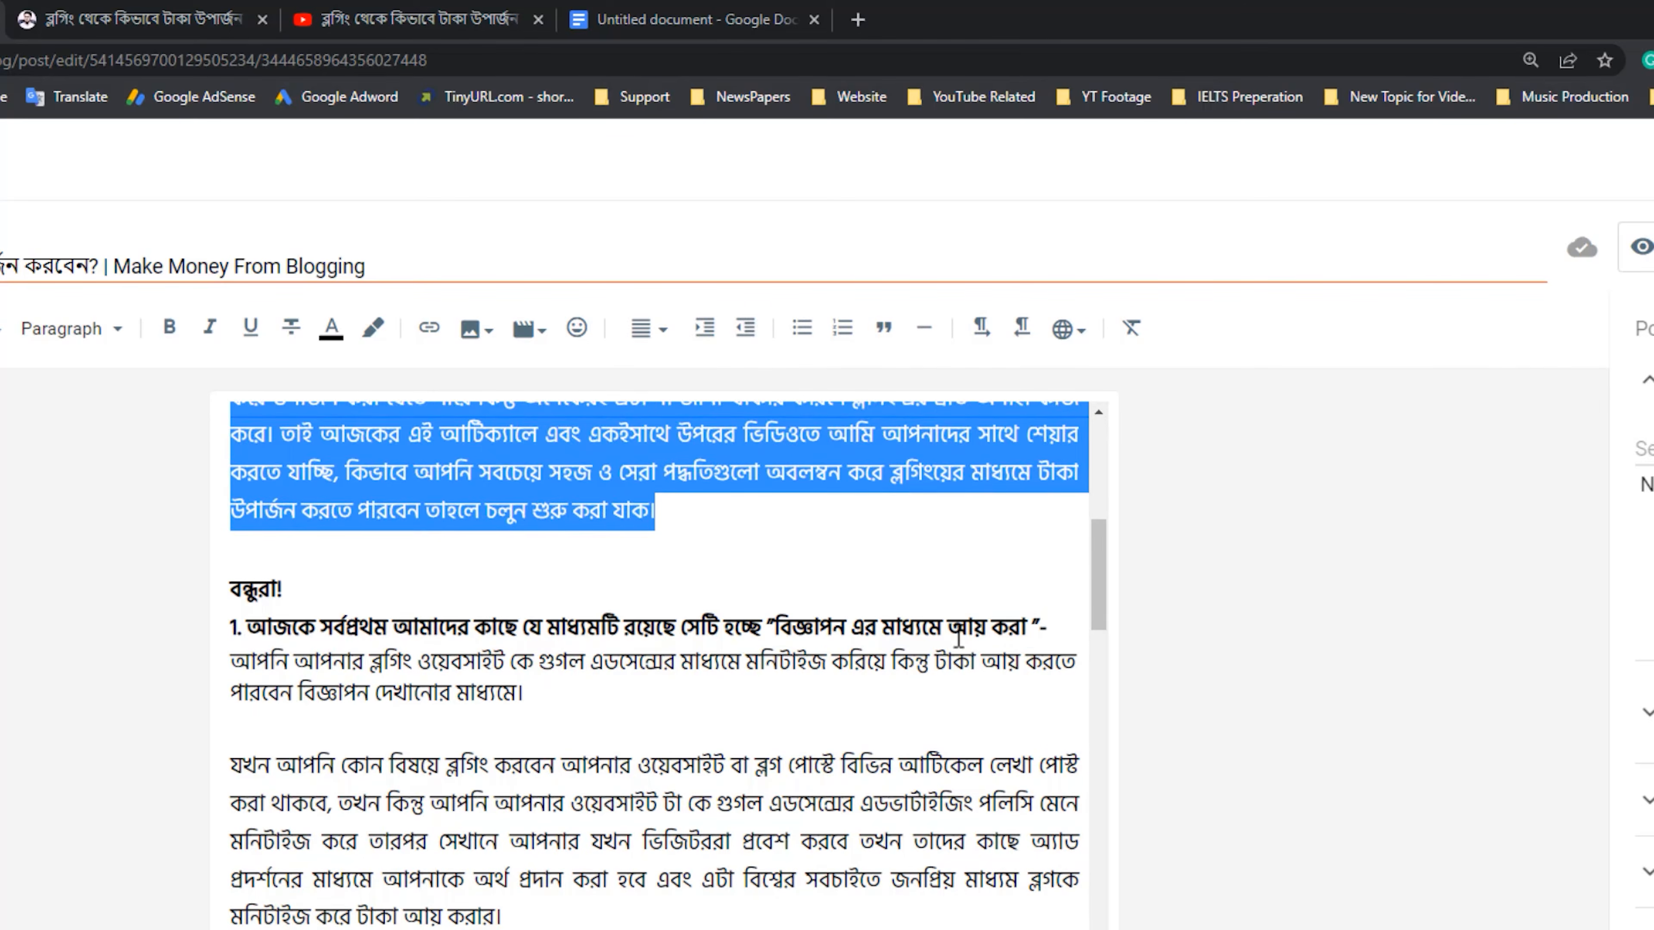
{"action": "left_click_drag", "start_coordinate": [1048, 629], "coordinate": [151, 648]}
{"action": "left_click", "coordinate": [520, 691]}
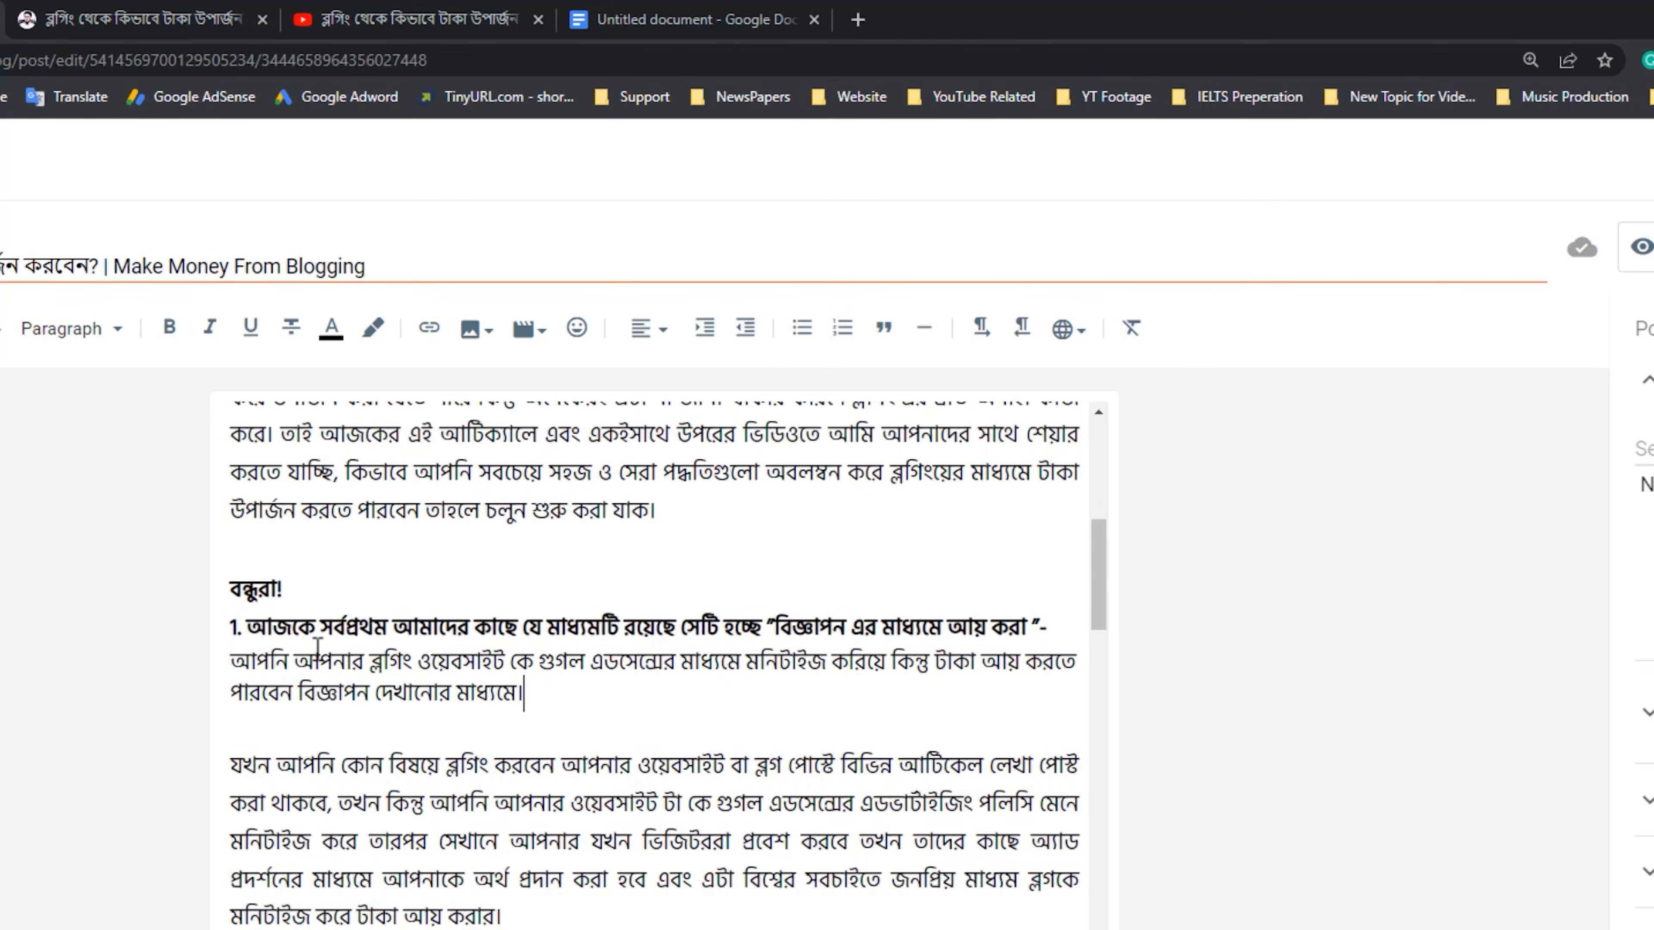
{"action": "scroll", "coordinate": [529, 842], "scroll_direction": "down", "scroll_amount": 10}
{"action": "scroll", "coordinate": [528, 841], "scroll_direction": "up", "scroll_amount": 15}
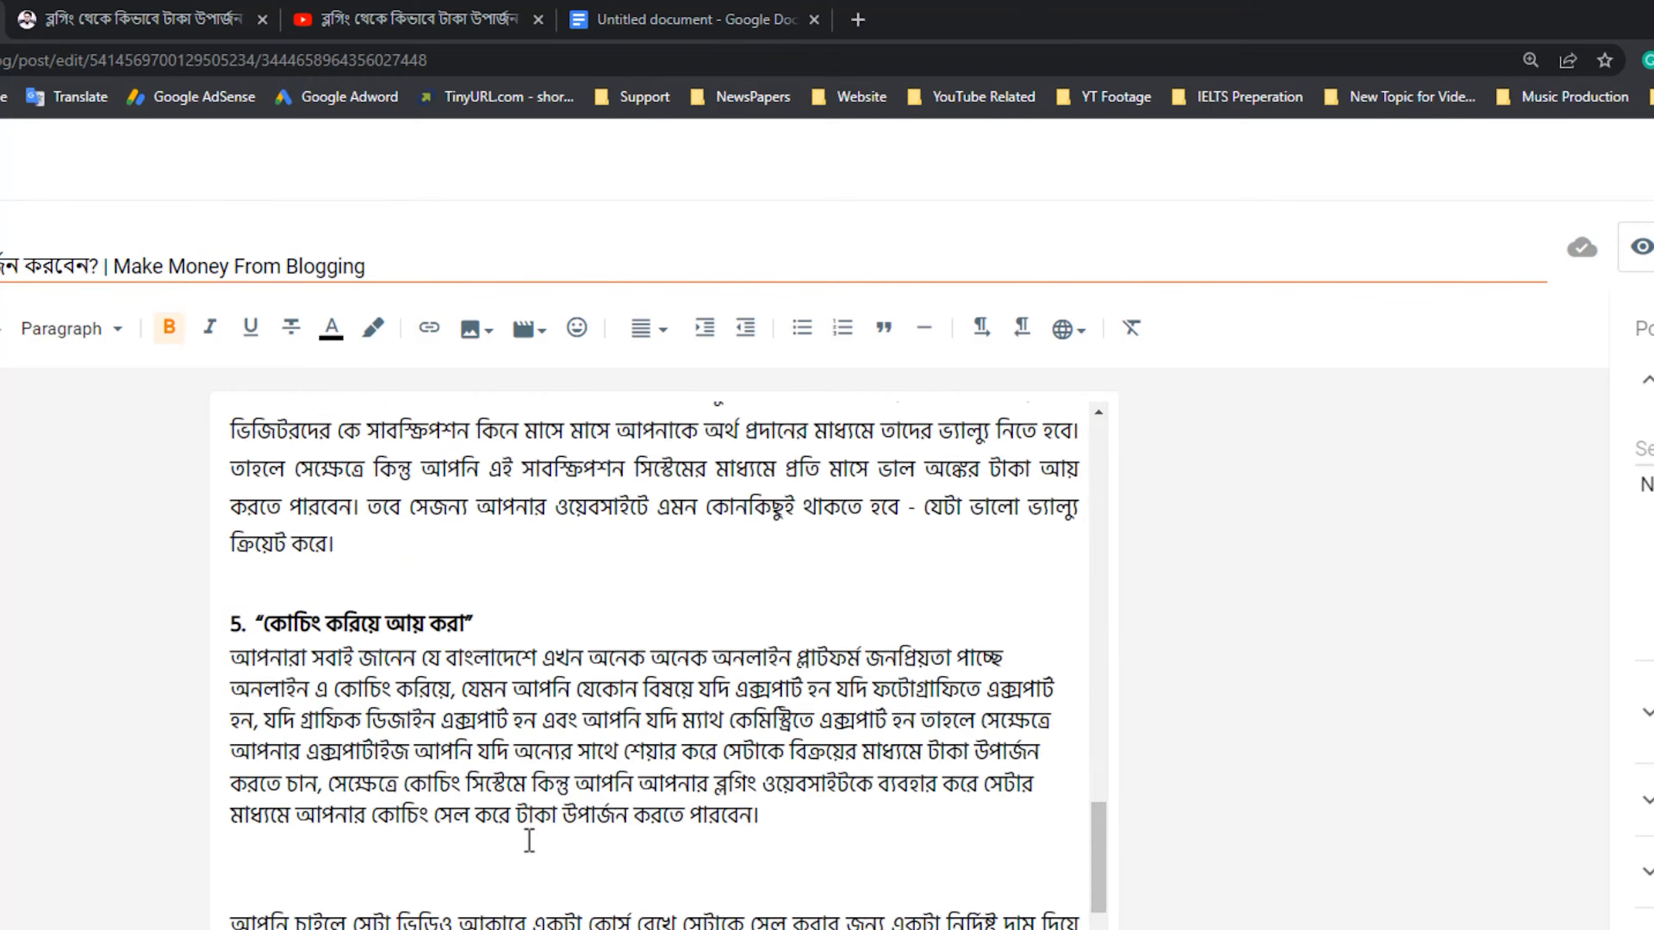
{"action": "scroll", "coordinate": [548, 835], "scroll_direction": "down", "scroll_amount": 5}
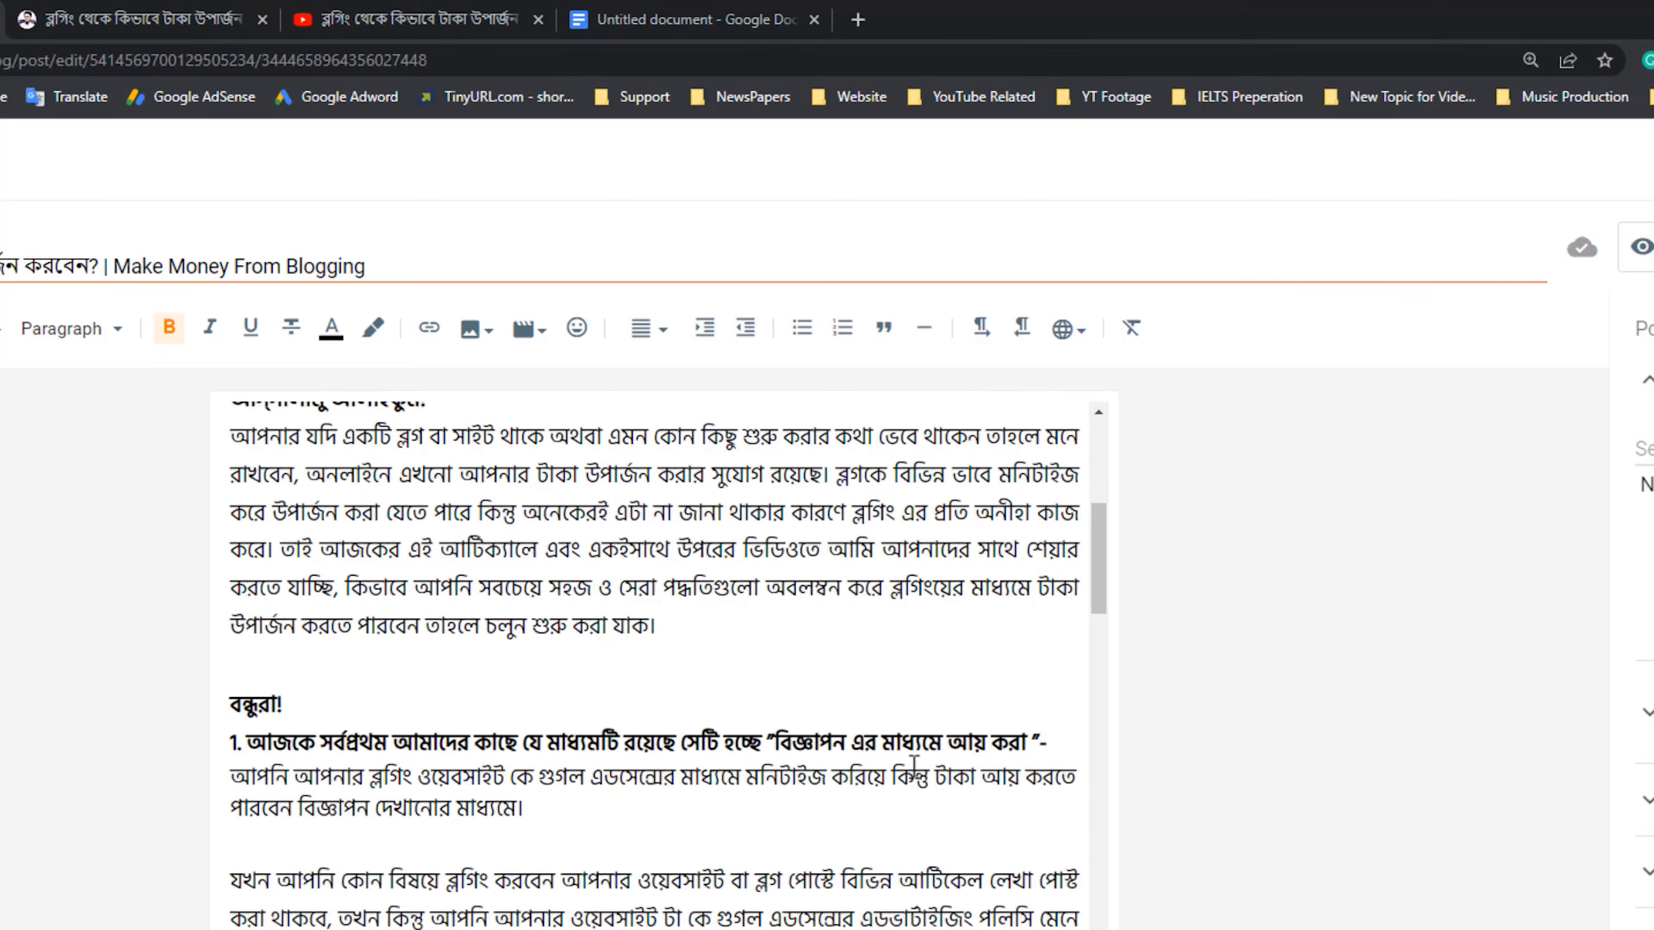
{"action": "left_click_drag", "start_coordinate": [1055, 740], "coordinate": [143, 759]}
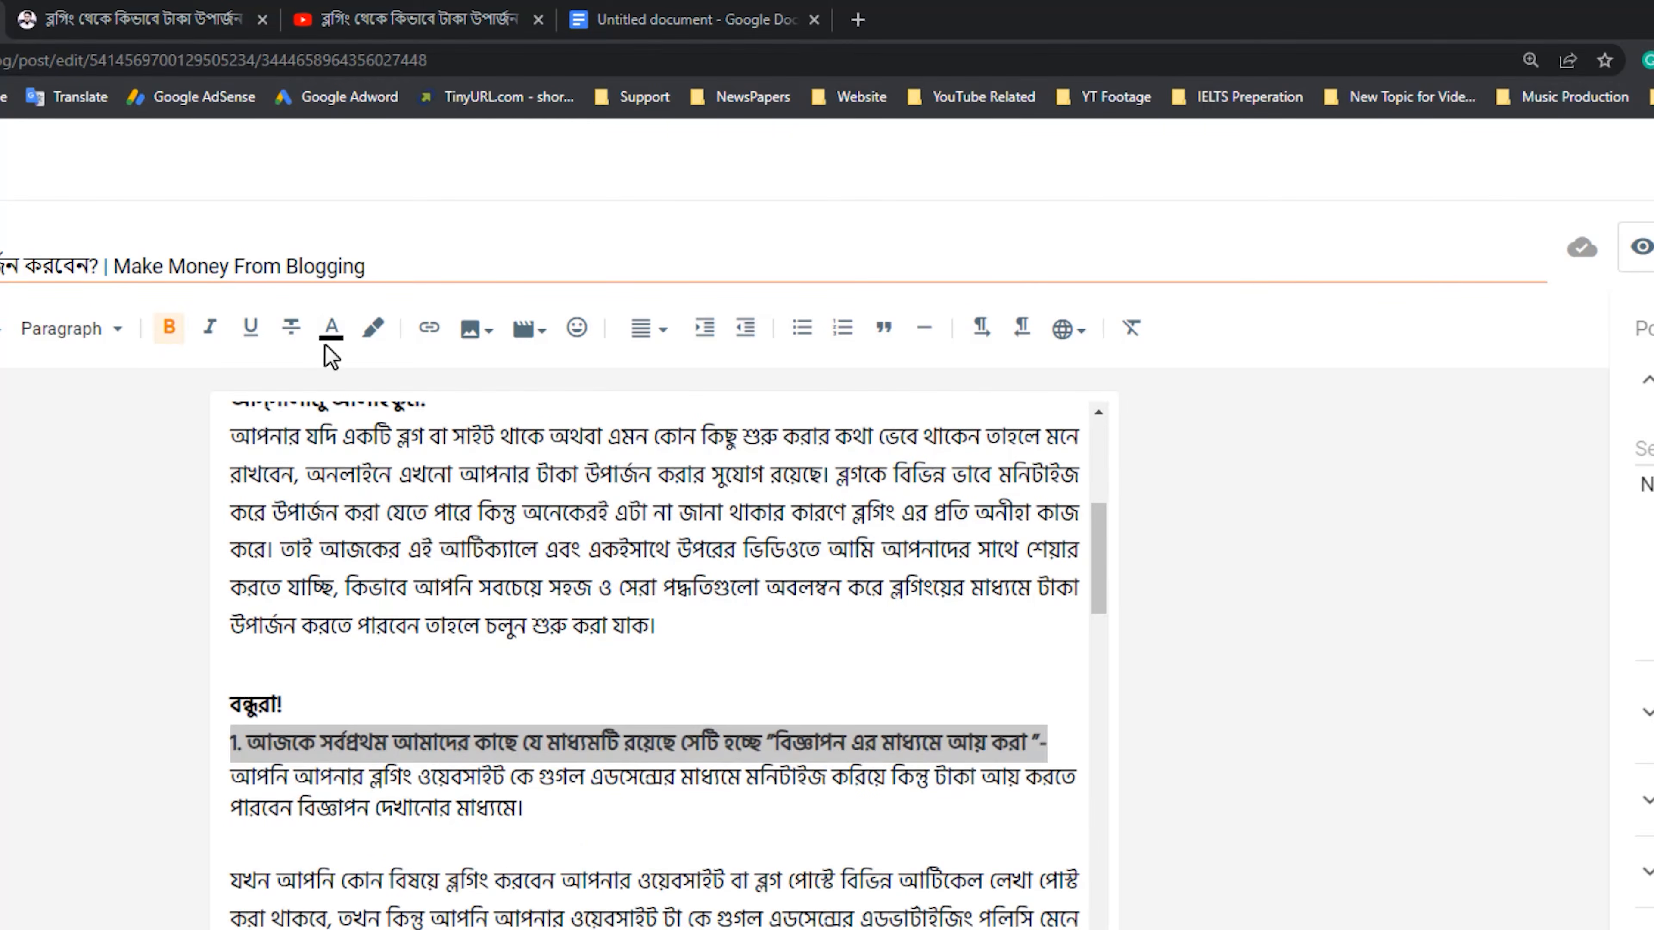
{"action": "left_click", "coordinate": [331, 329]}
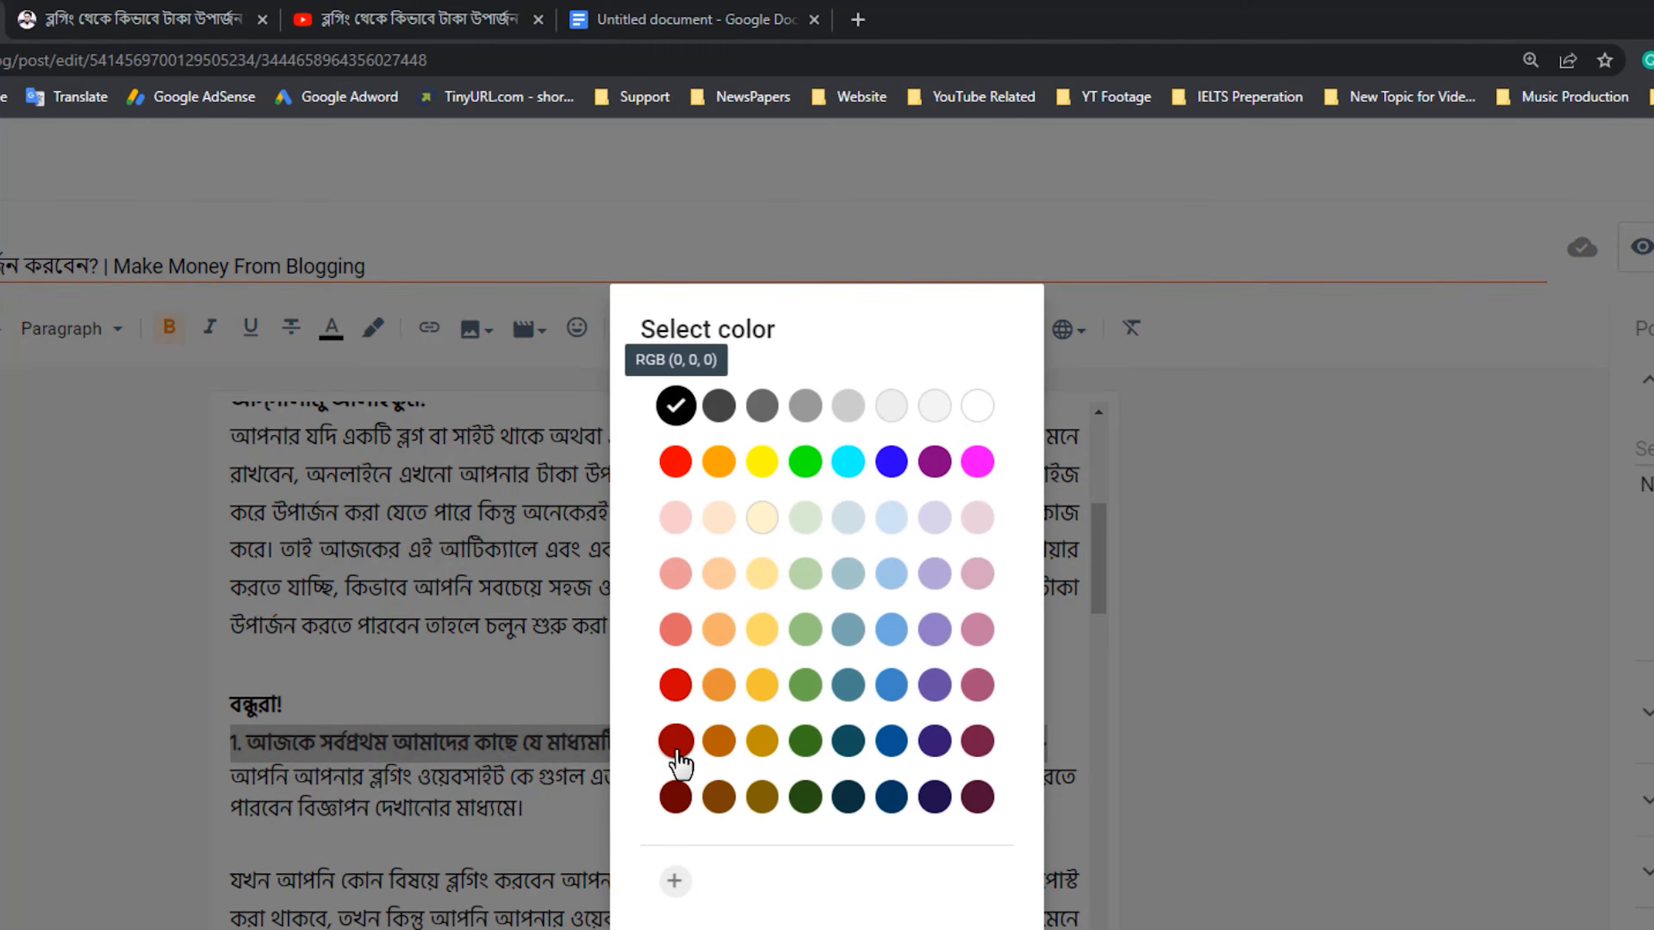
{"action": "left_click", "coordinate": [675, 743]}
{"action": "left_click", "coordinate": [495, 775]}
{"action": "scroll", "coordinate": [487, 756], "scroll_direction": "down", "scroll_amount": 8}
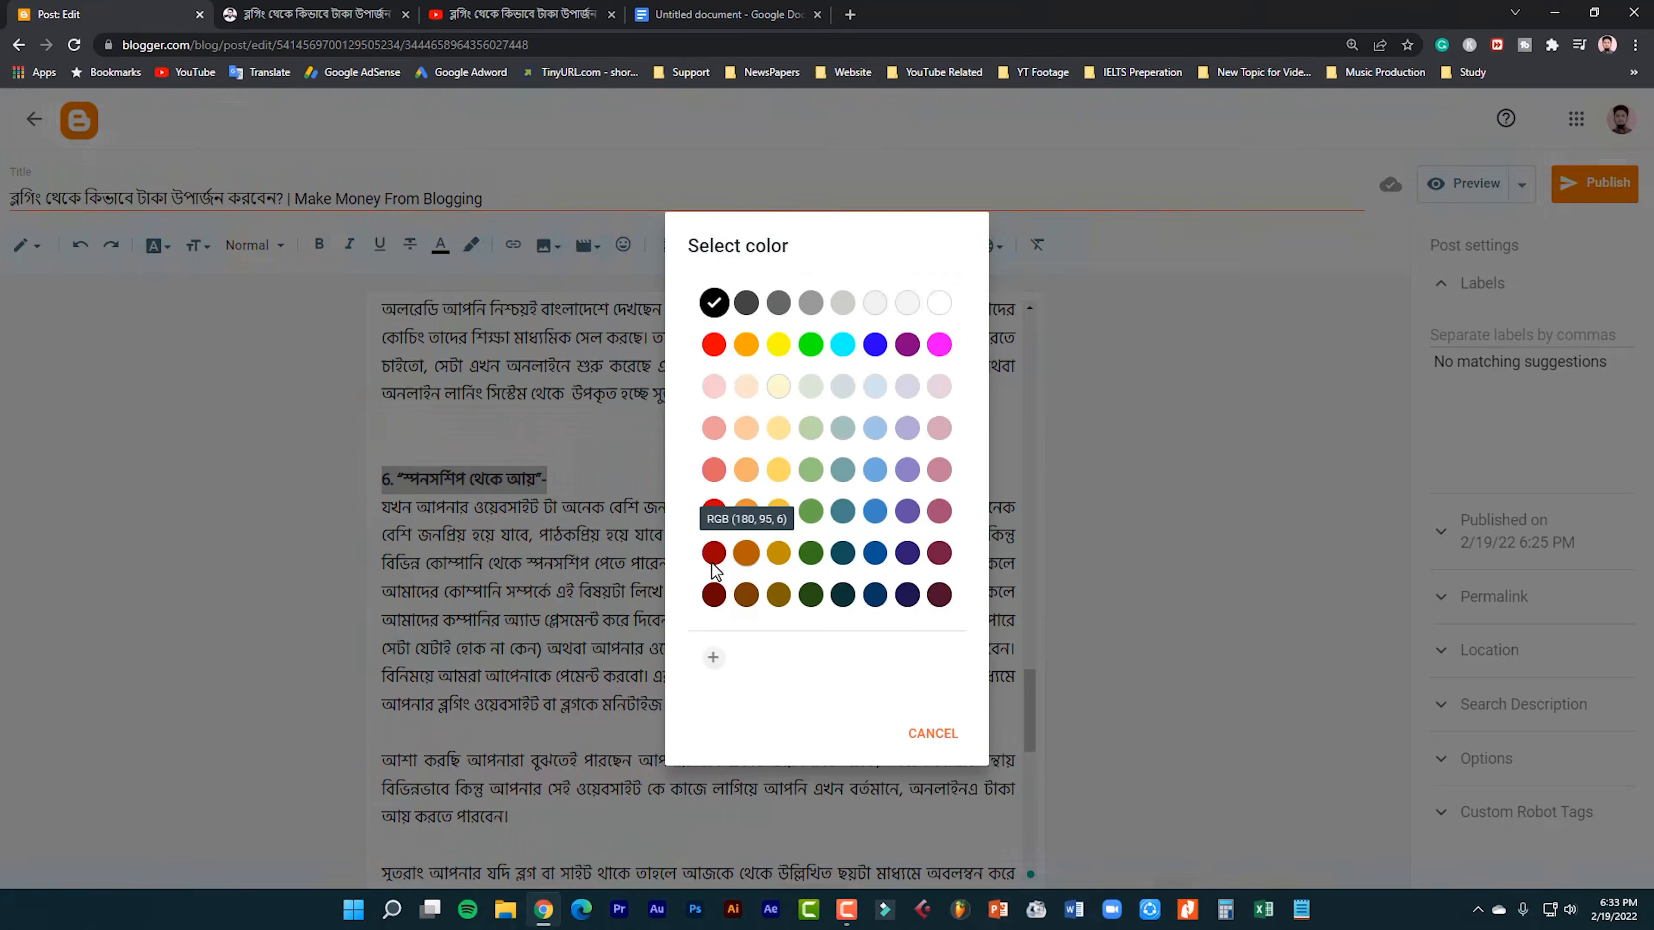
Review the post's formatting from the title line and video through the dark red numbered headings.
{"action": "left_click", "coordinate": [713, 552]}
{"action": "scroll", "coordinate": [739, 595], "scroll_direction": "up", "scroll_amount": 15}
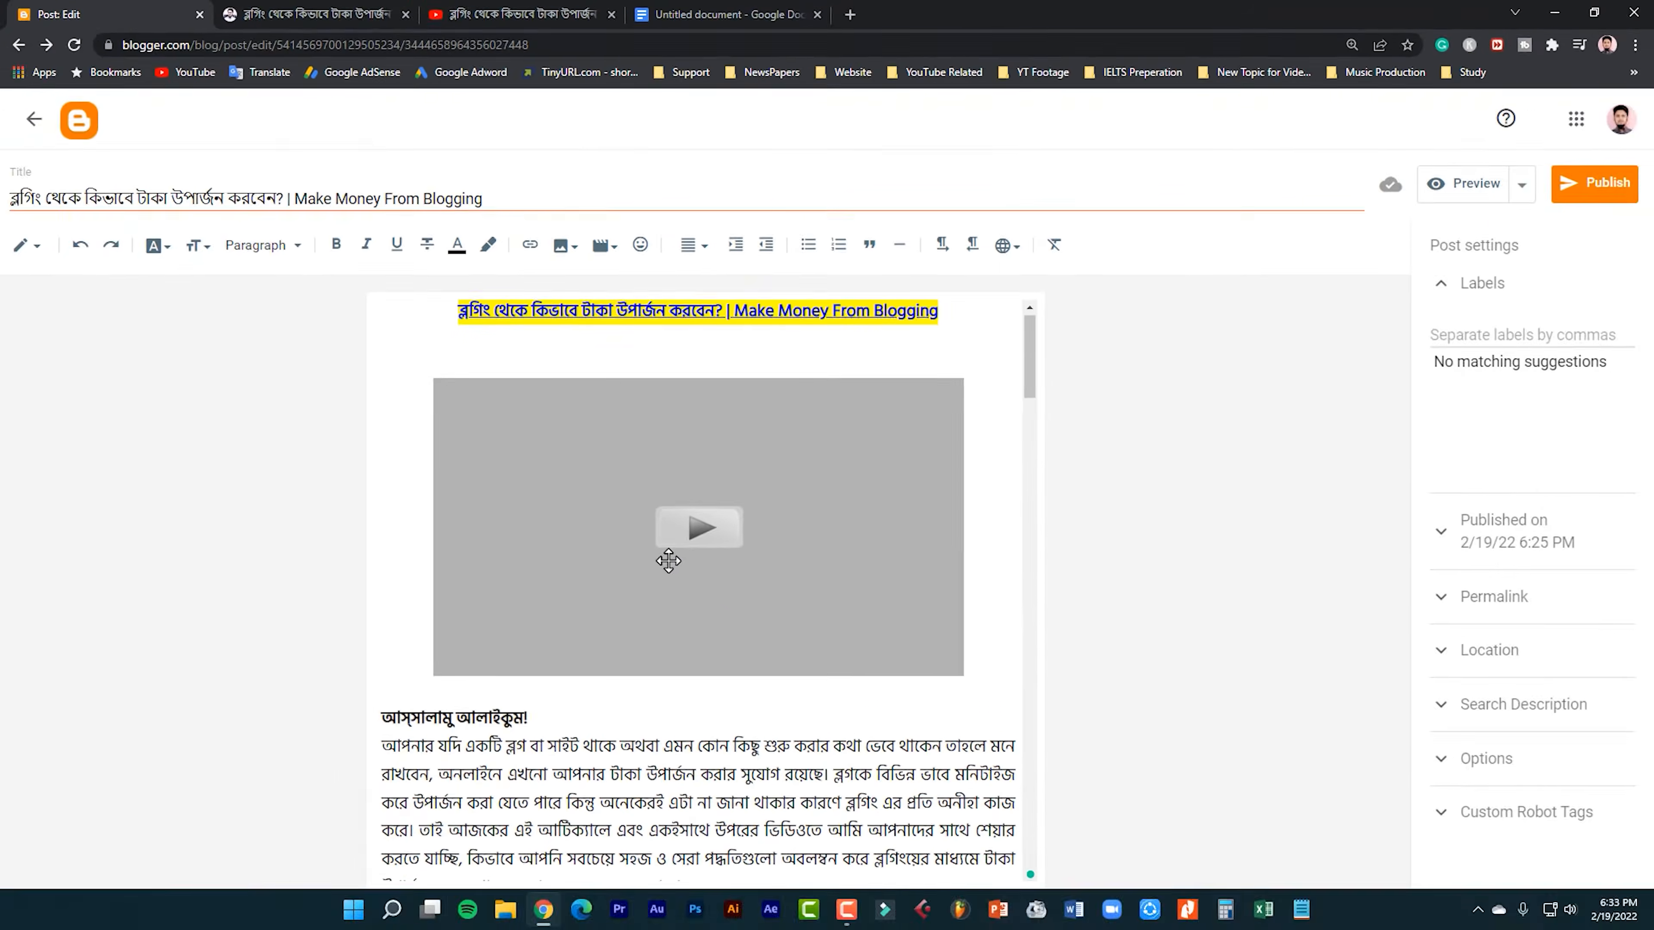
{"action": "scroll", "coordinate": [647, 632], "scroll_direction": "down", "scroll_amount": 15}
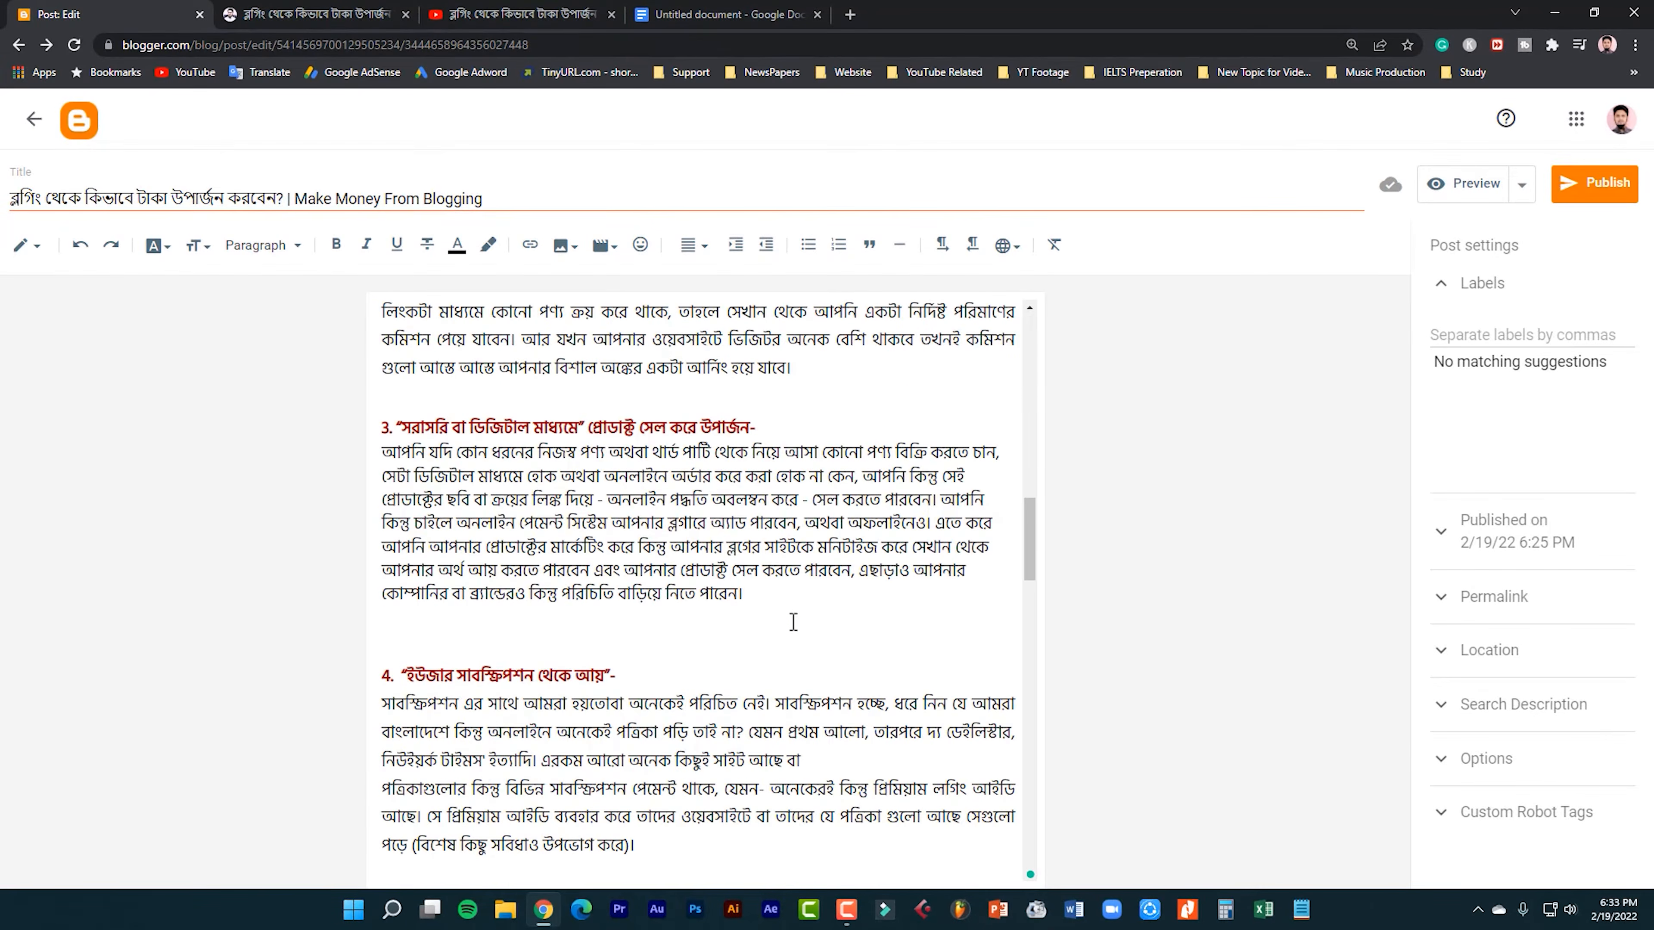
{"action": "scroll", "coordinate": [792, 623], "scroll_direction": "up", "scroll_amount": 15}
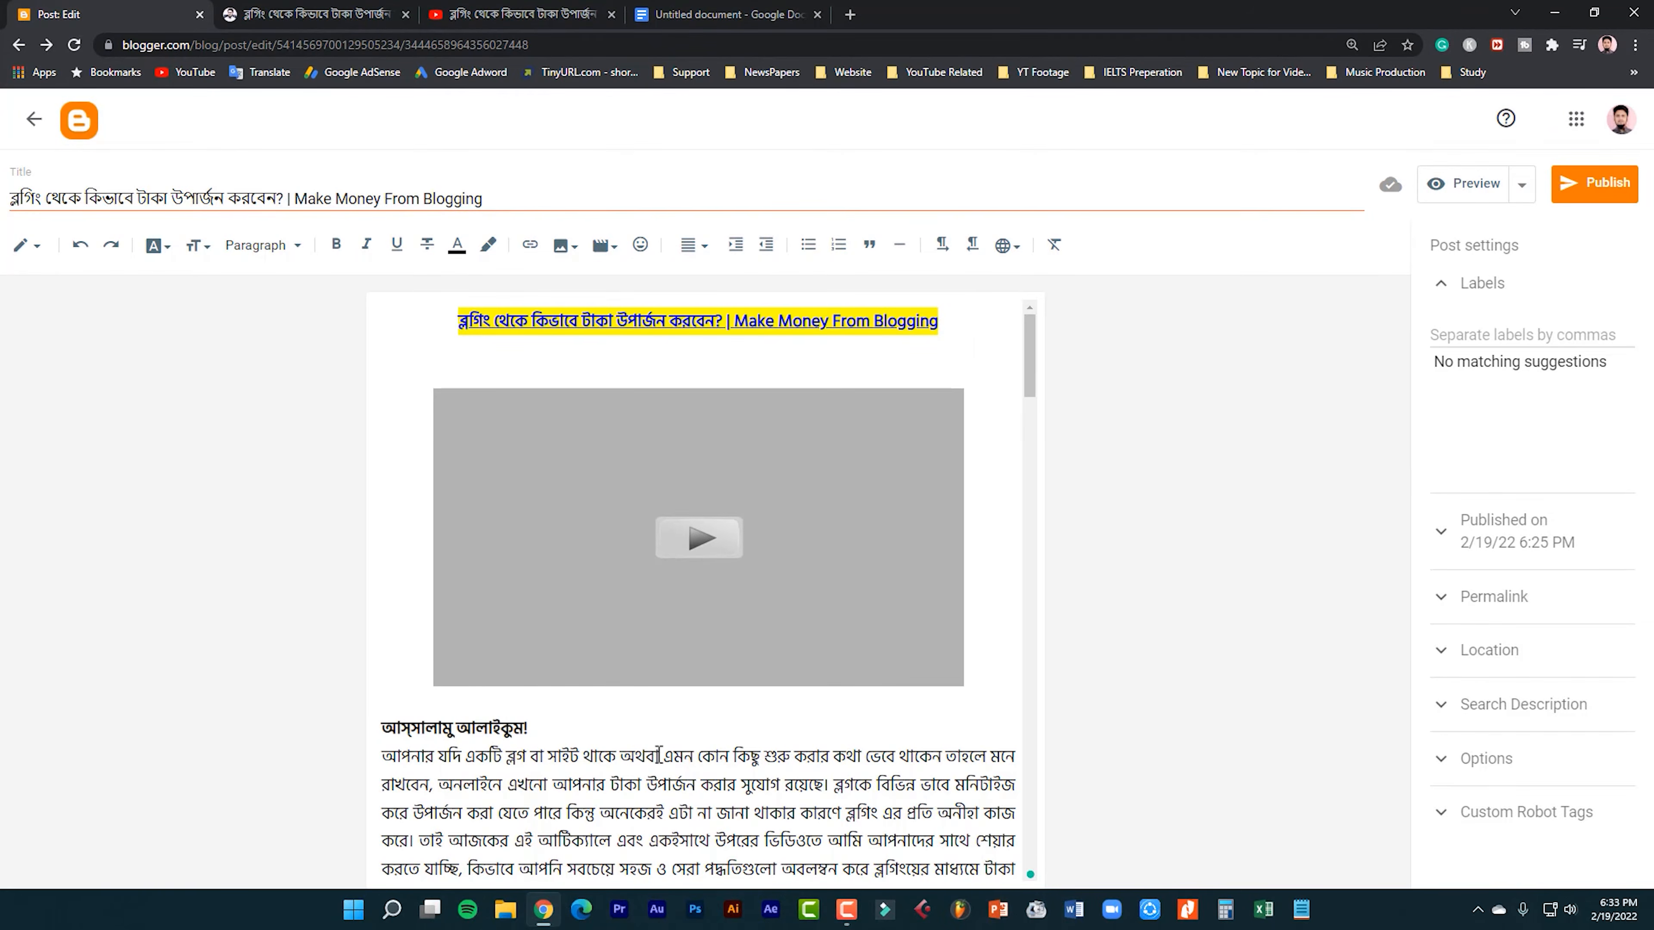
{"action": "scroll", "coordinate": [659, 756], "scroll_direction": "down", "scroll_amount": 10}
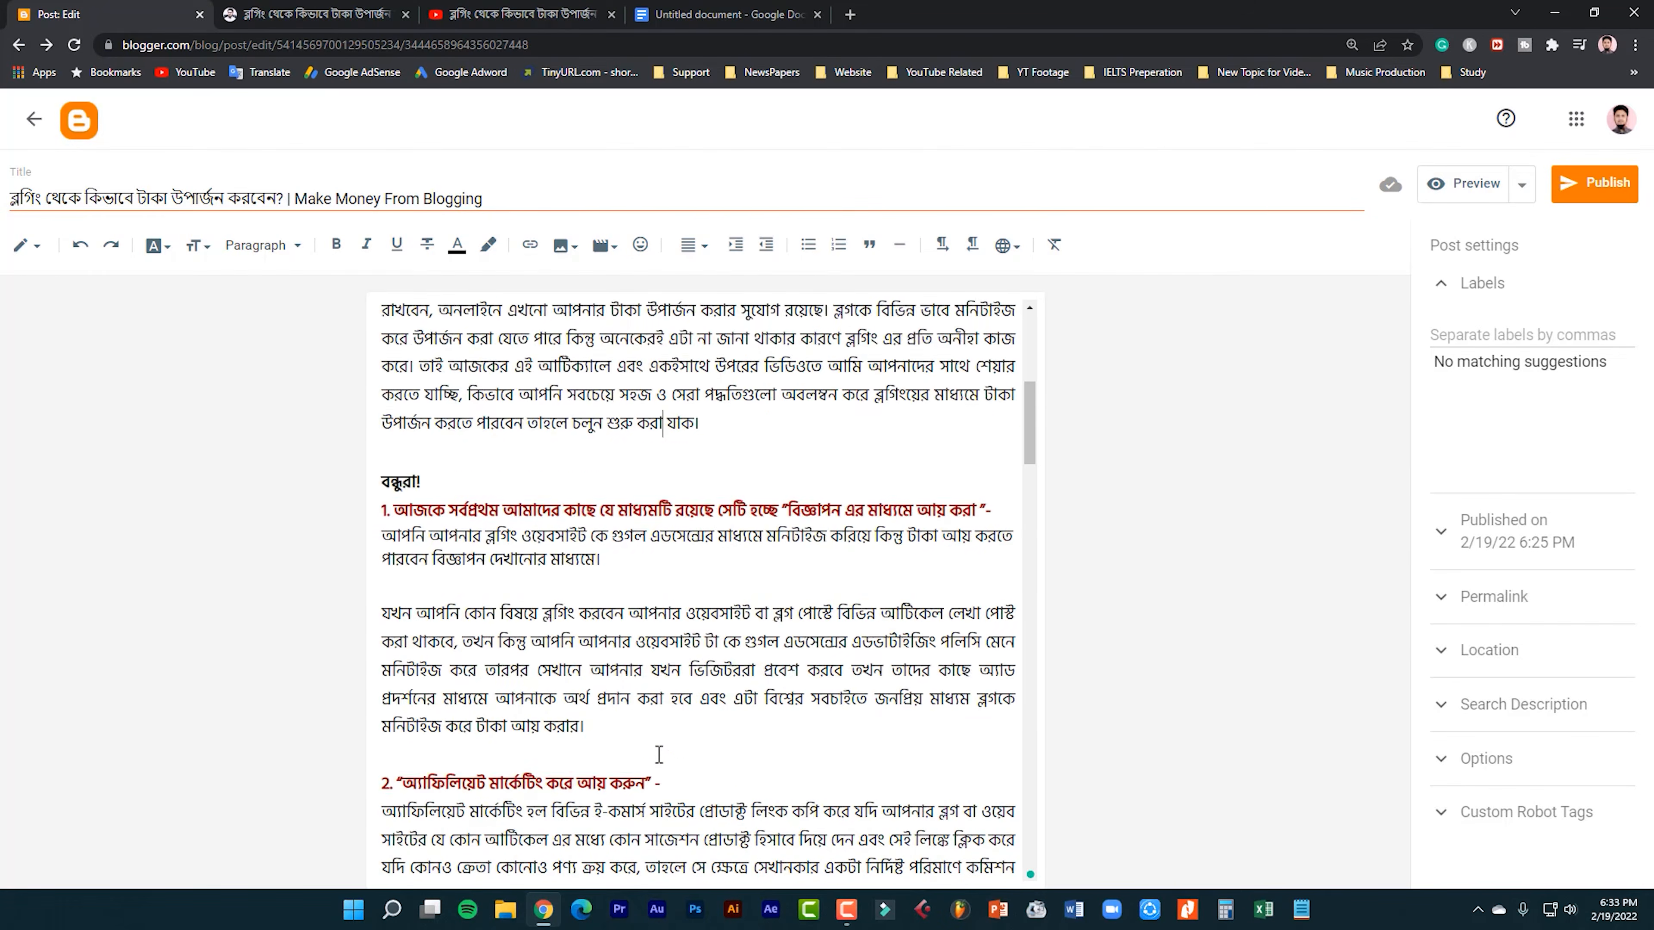
{"action": "scroll", "coordinate": [659, 756], "scroll_direction": "down", "scroll_amount": 4}
Insert a blank line after the first paragraph under heading 2, about affiliate marketing.
{"action": "scroll", "coordinate": [555, 609], "scroll_direction": "up", "scroll_amount": 4}
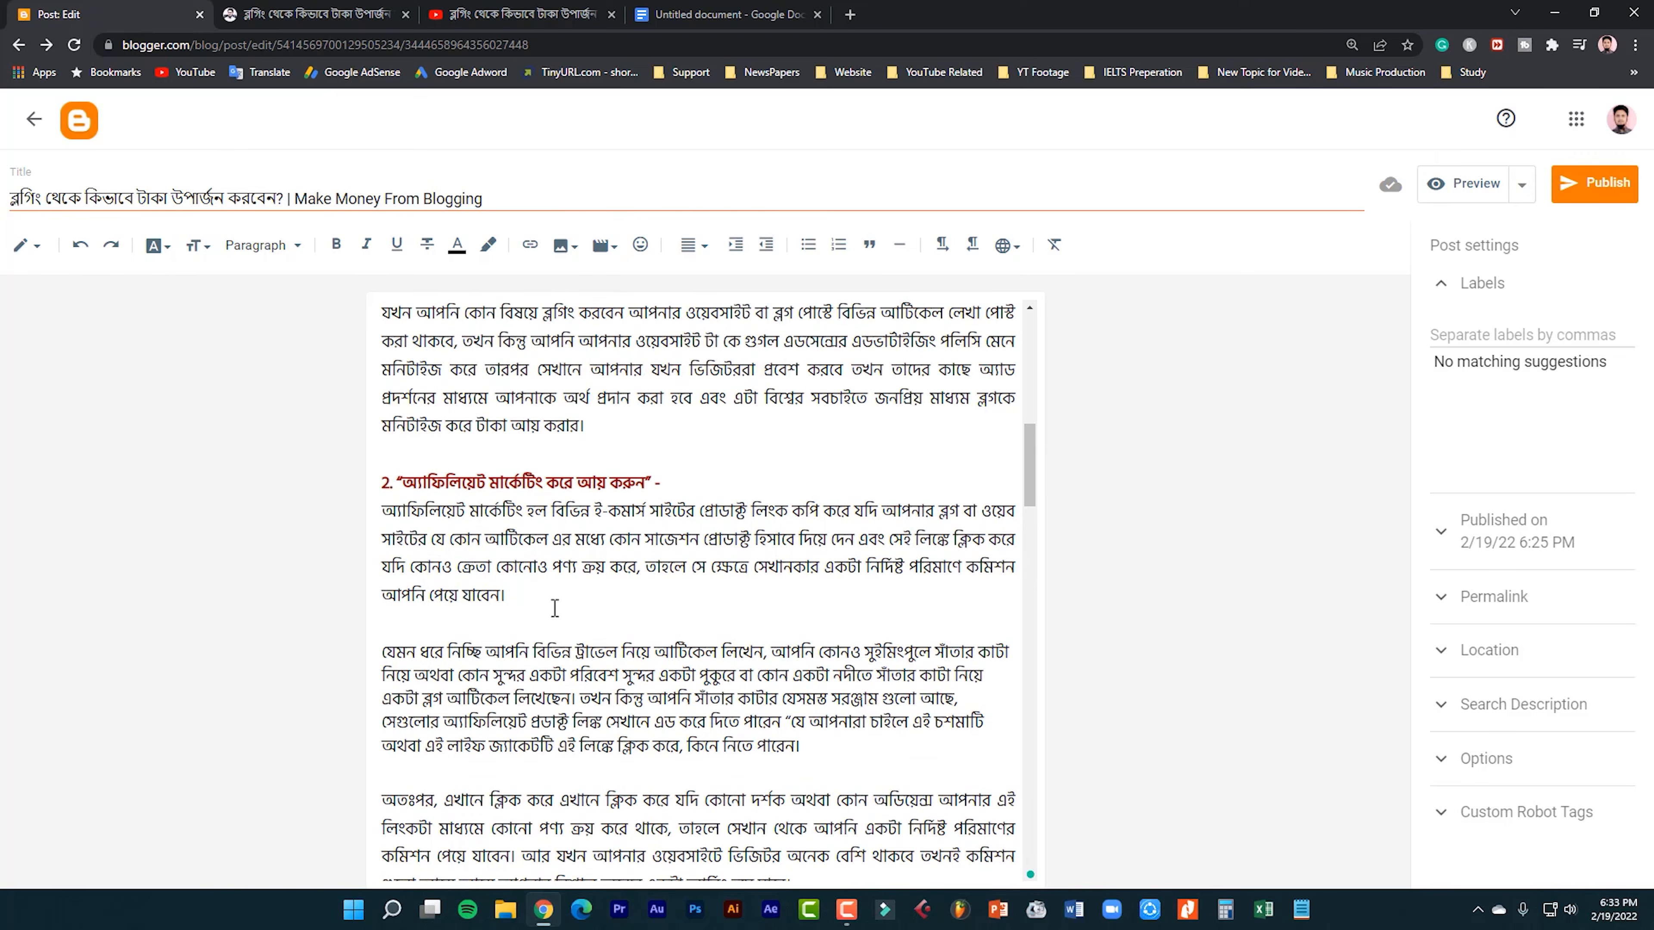
{"action": "key", "text": "Return"}
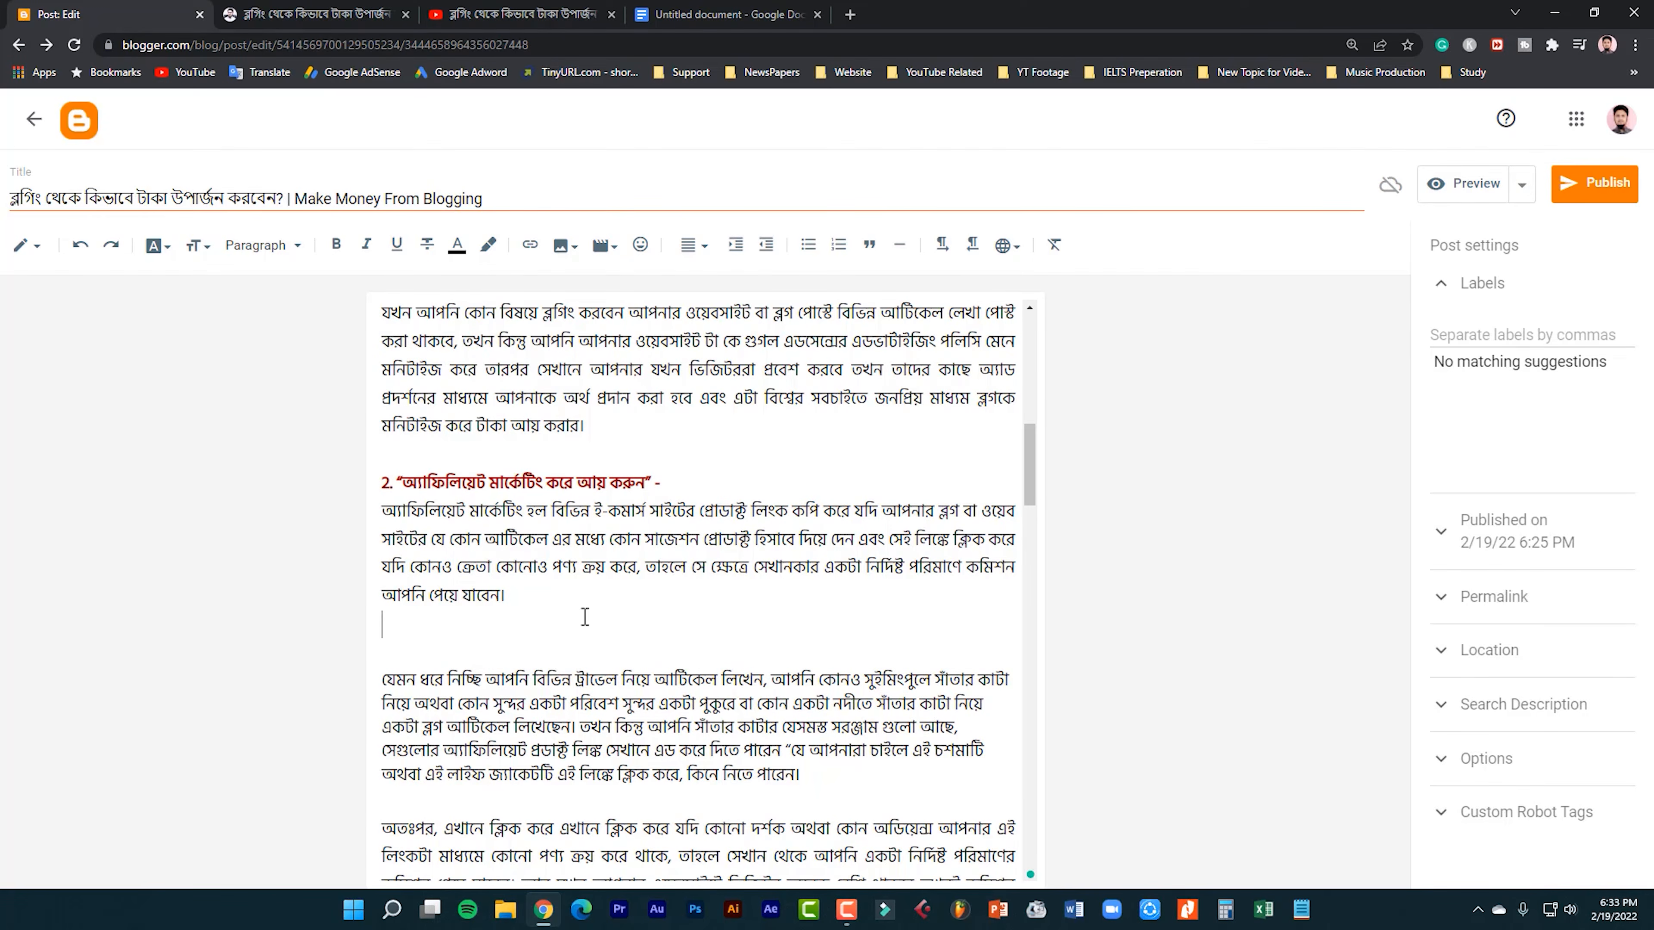
{"action": "scroll", "coordinate": [584, 617], "scroll_direction": "up", "scroll_amount": 5}
{"action": "scroll", "coordinate": [581, 618], "scroll_direction": "down", "scroll_amount": 6}
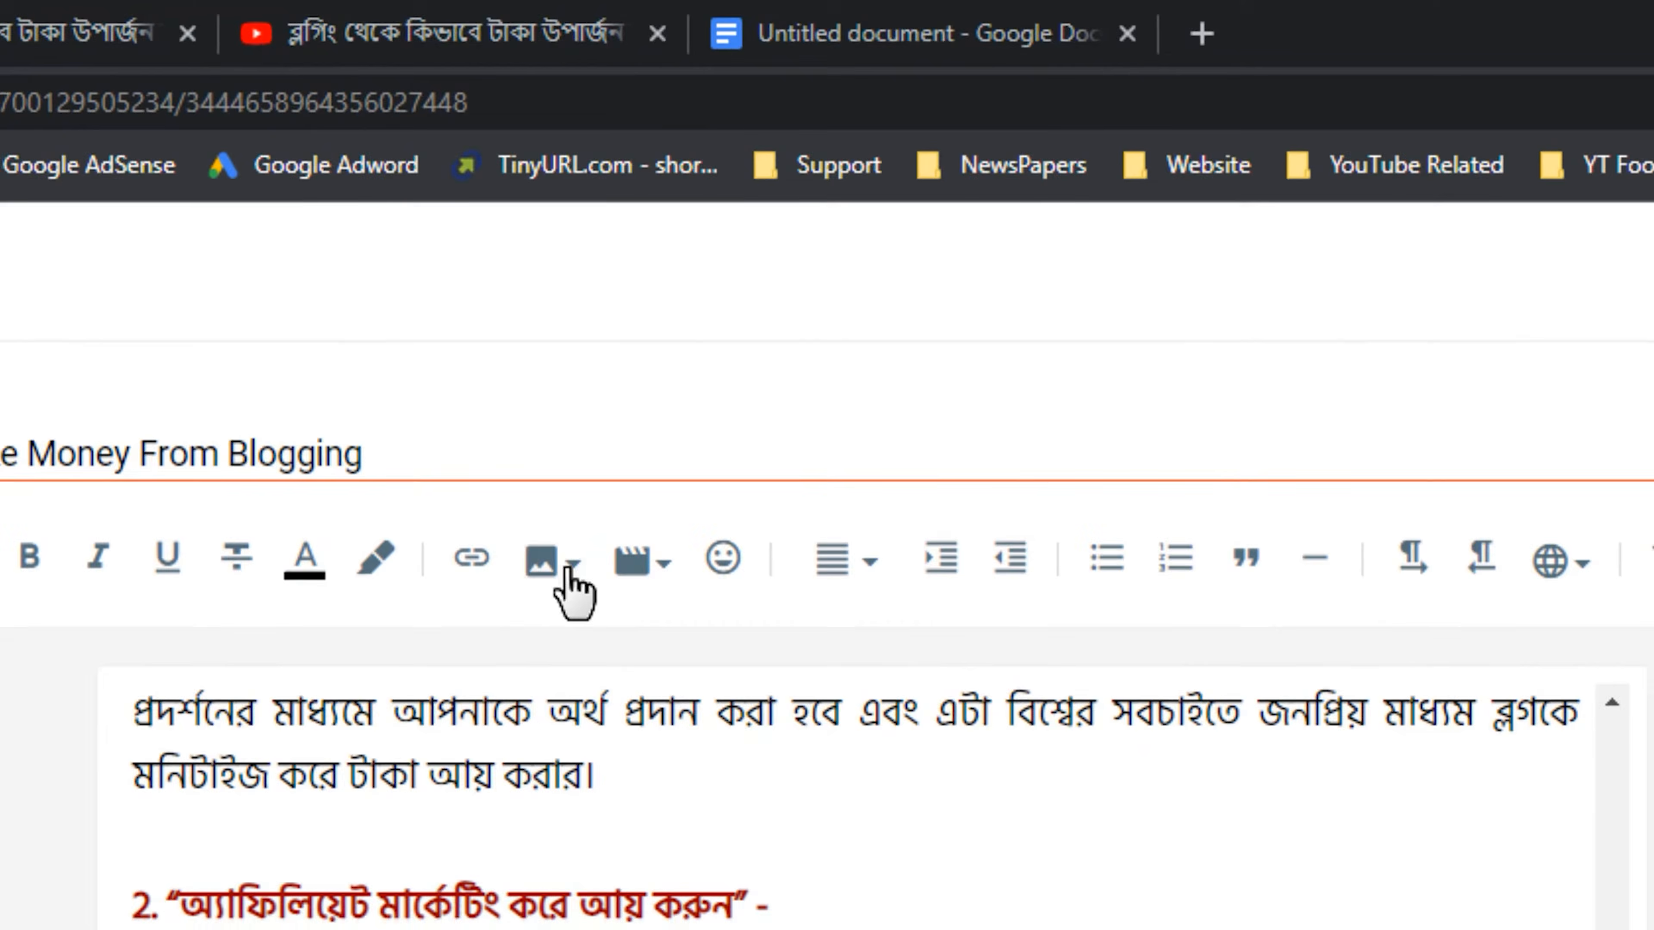
Upload the "Violent or Dangerous Content" thumbnail from the computer and insert it in the blank space below heading 2's first paragraph.
{"action": "left_click", "coordinate": [567, 573]}
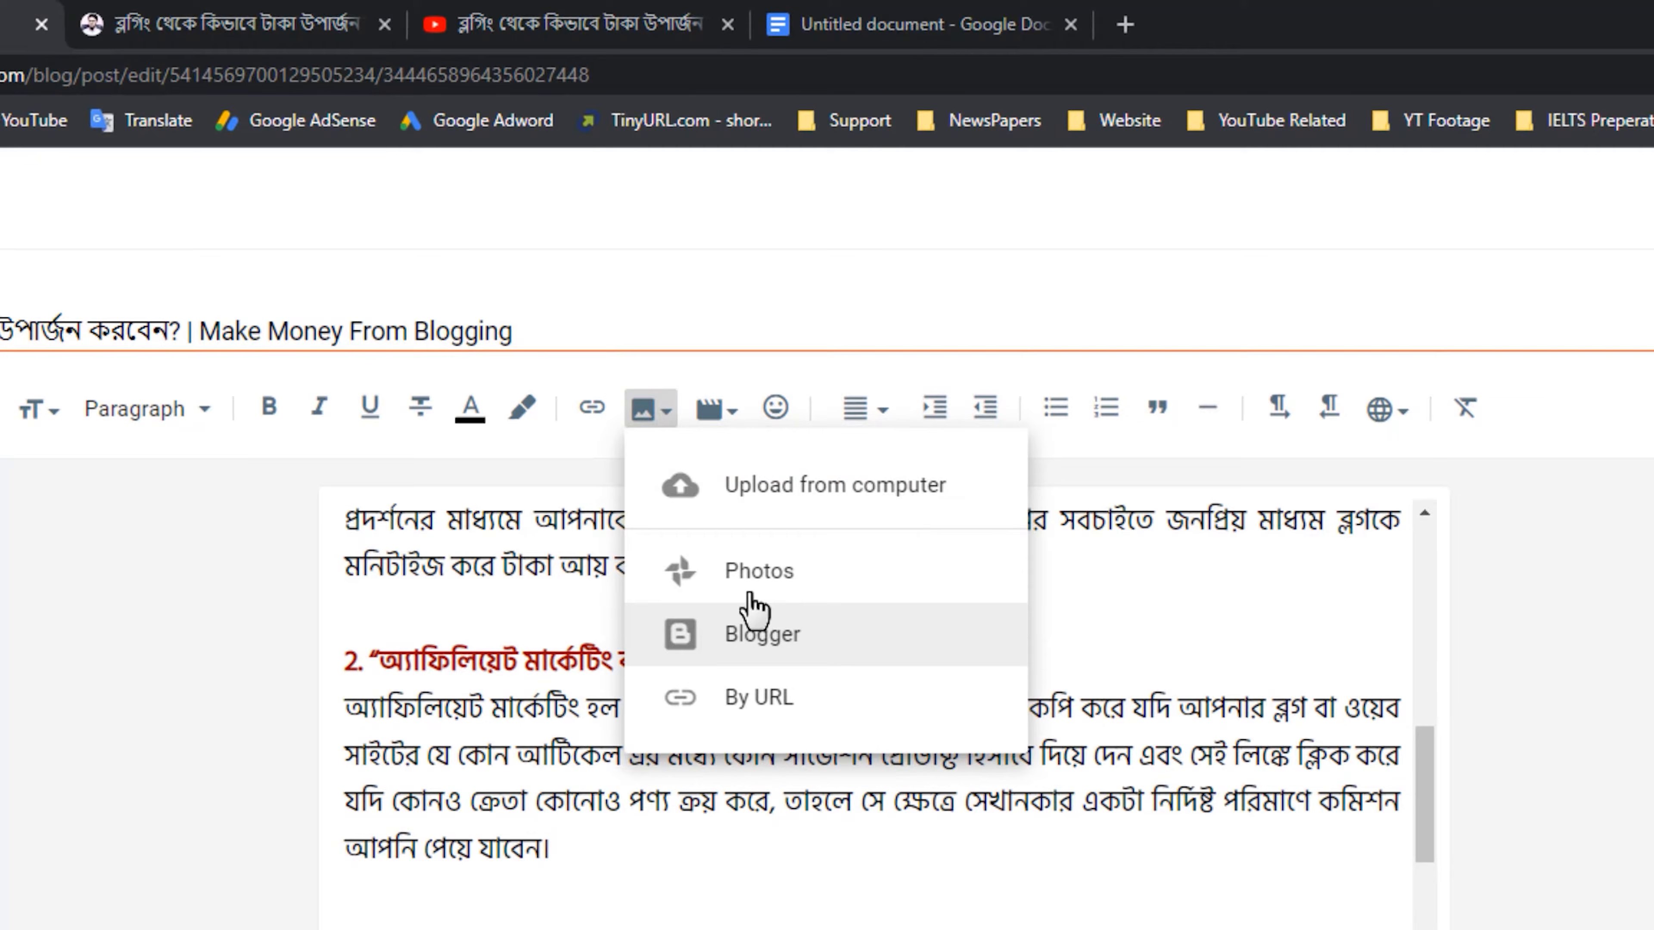
{"action": "key", "text": "Down"}
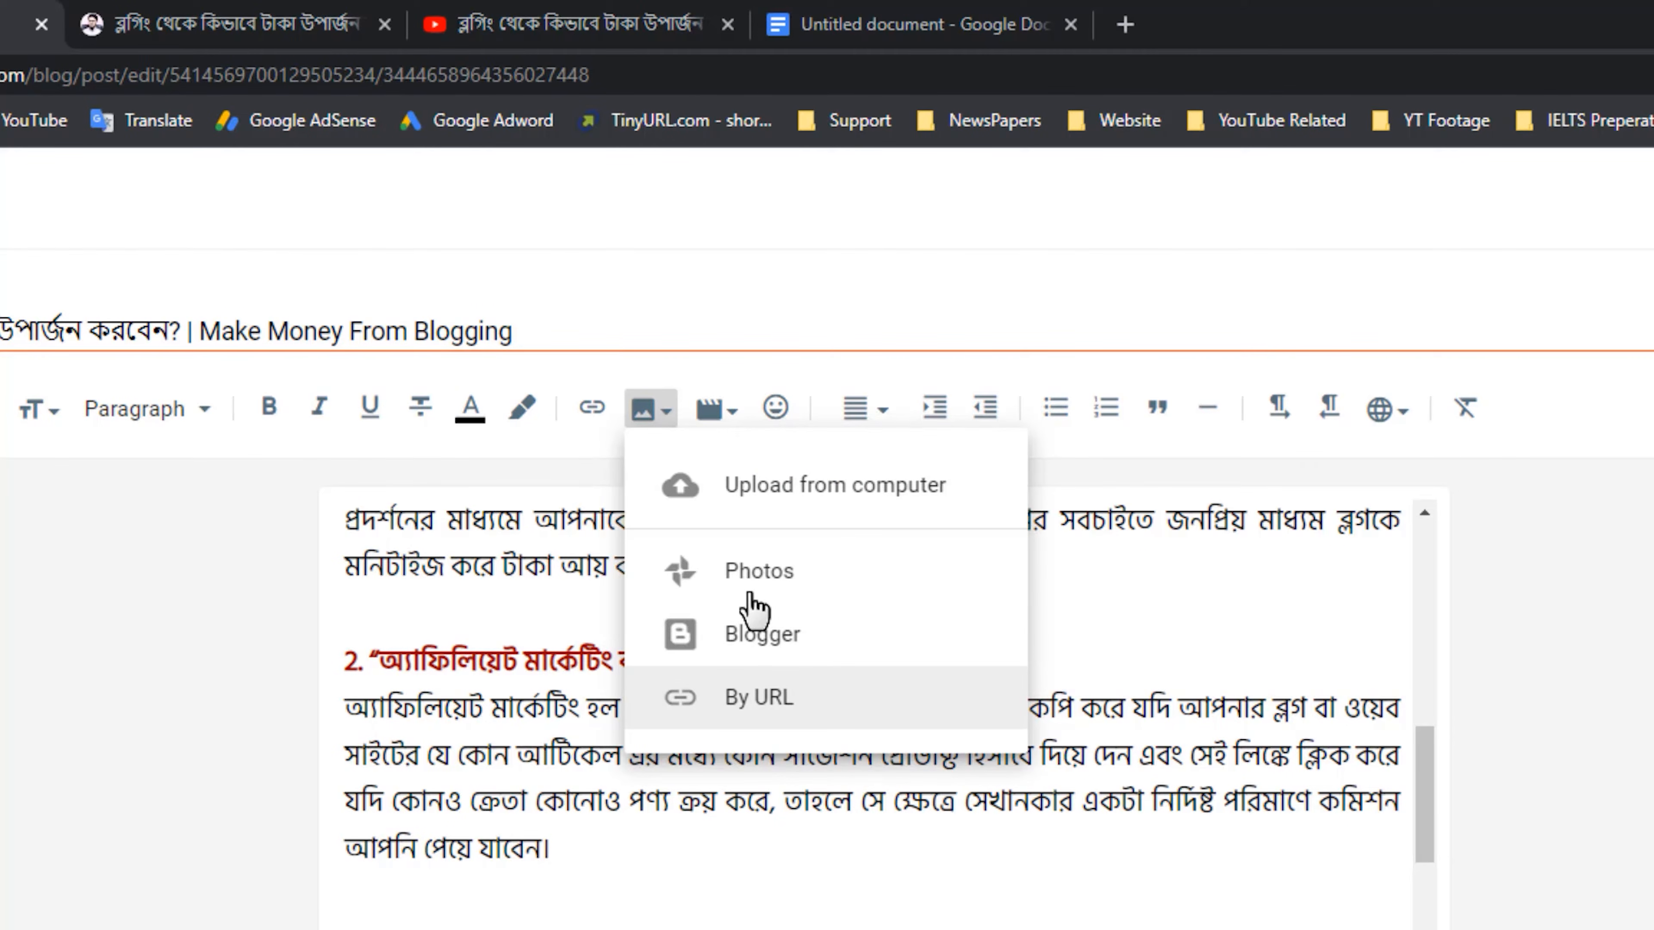
{"action": "left_click", "coordinate": [843, 509]}
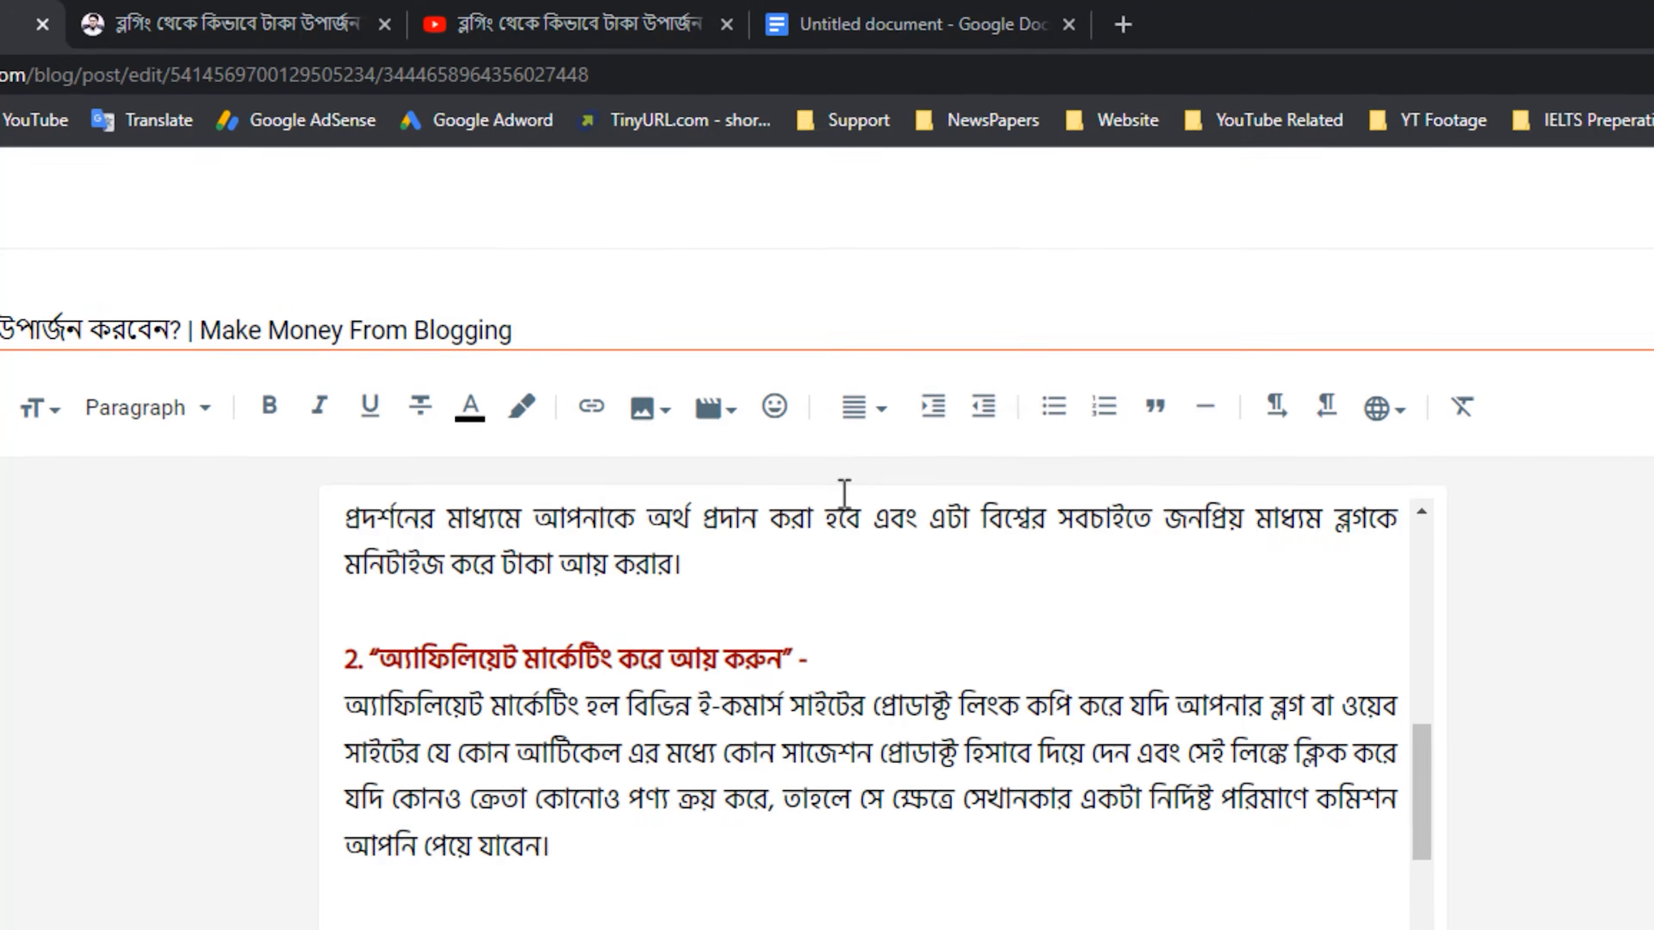
{"action": "left_click", "coordinate": [364, 521]}
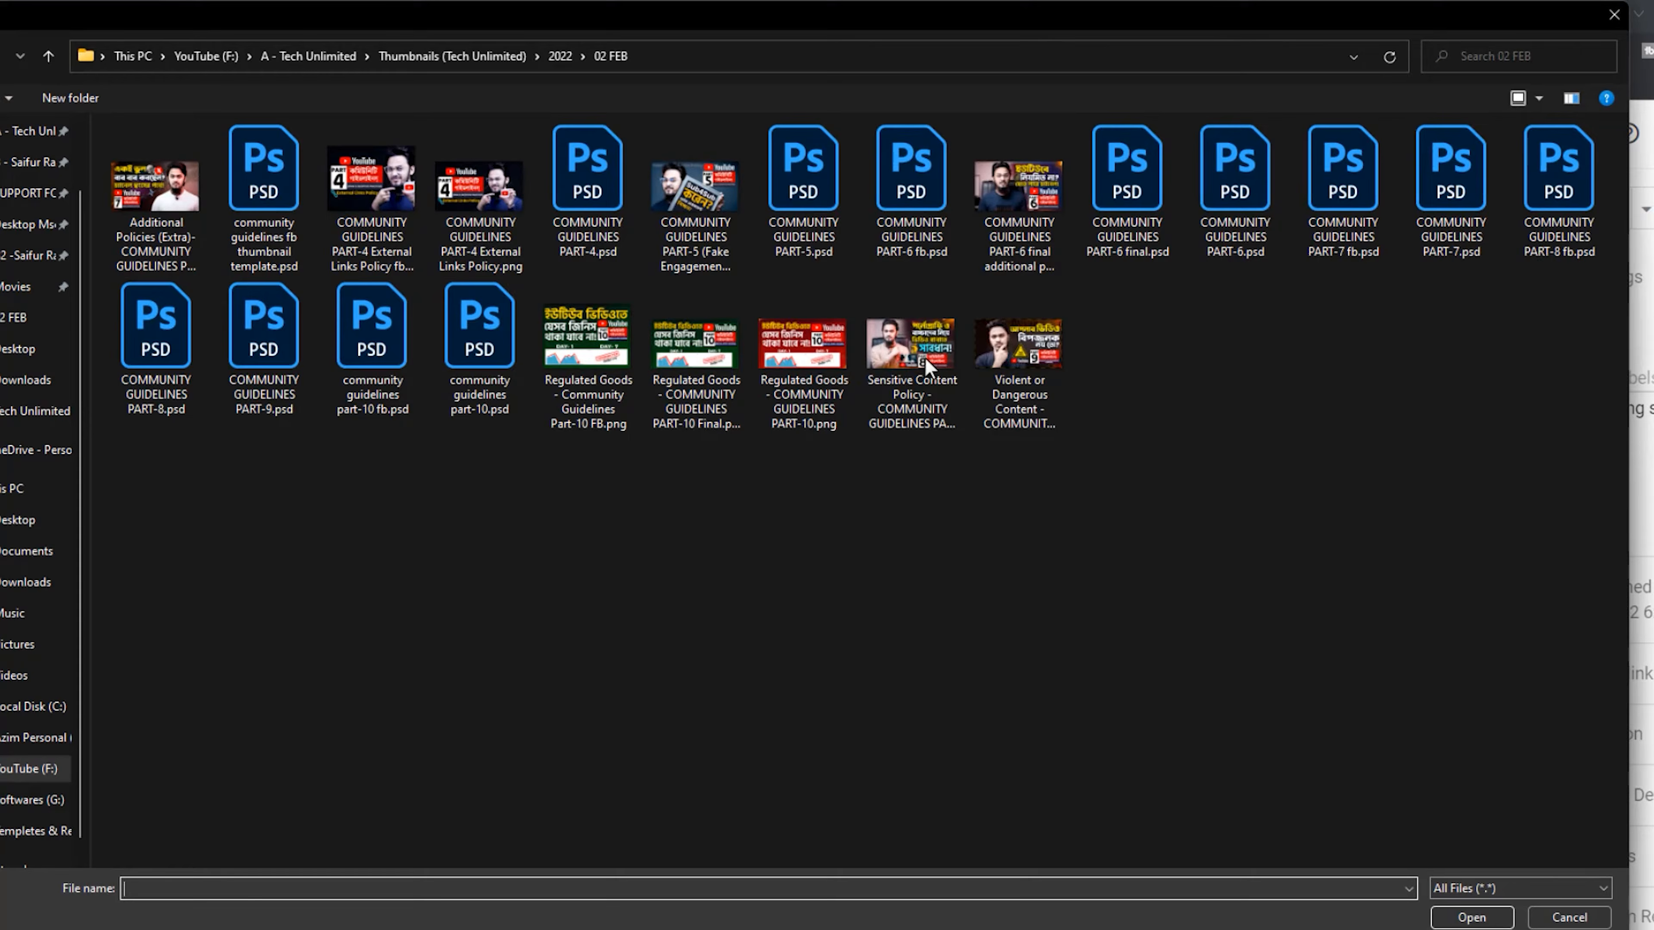
{"action": "left_click", "coordinate": [1042, 404]}
{"action": "left_click", "coordinate": [1470, 916]}
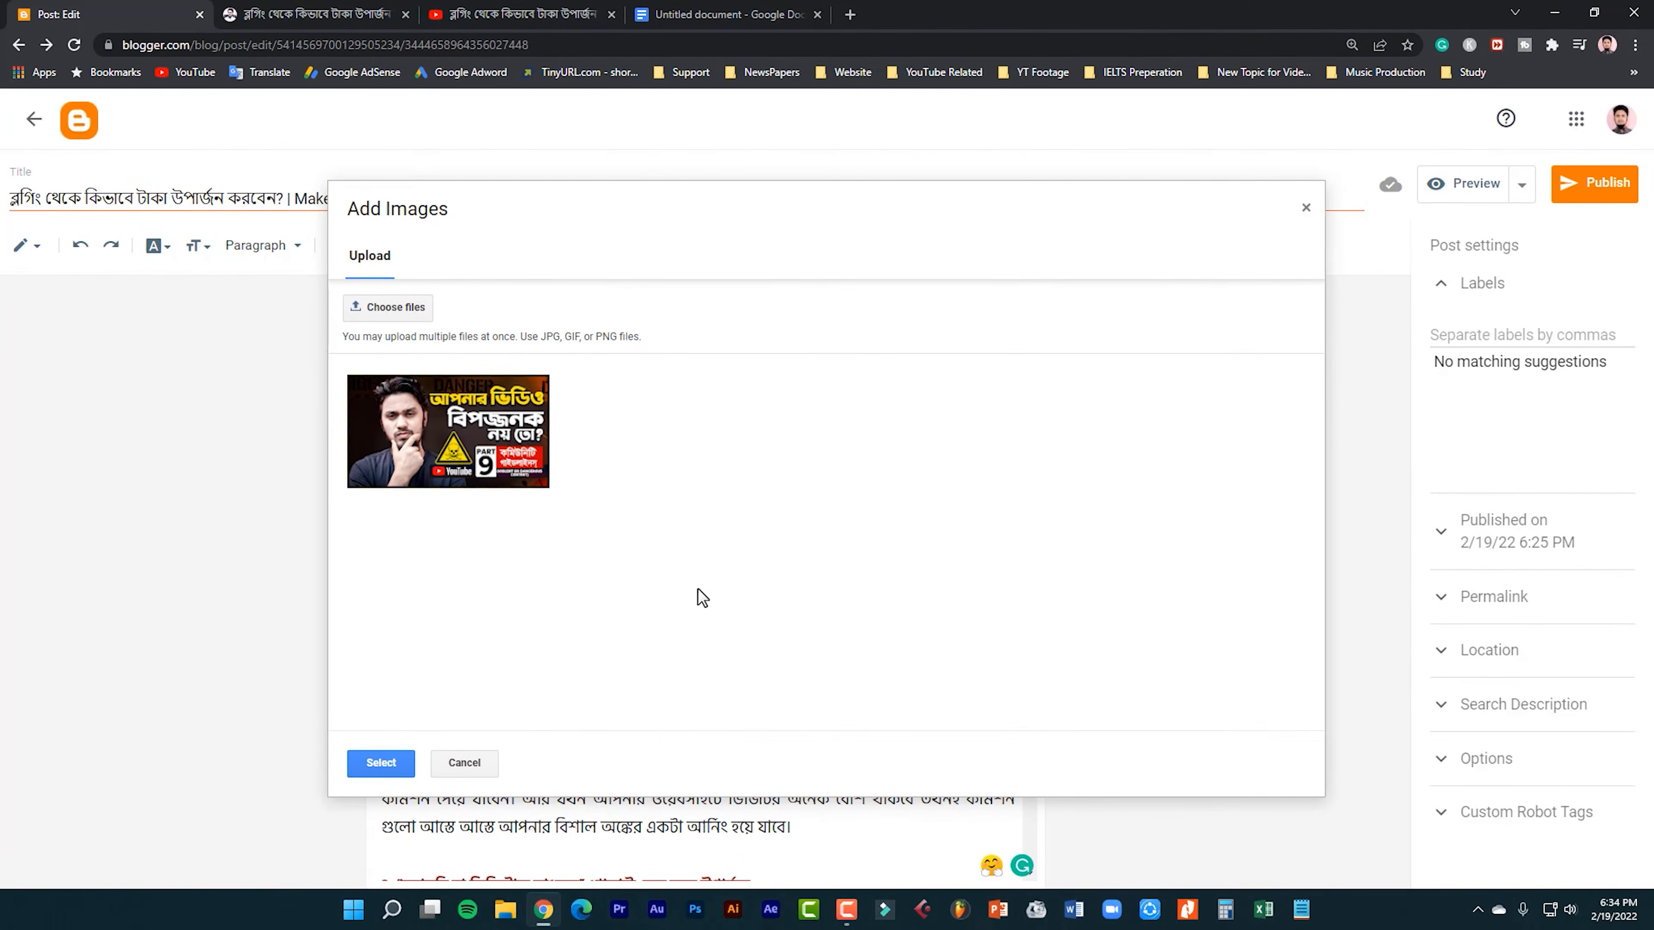
{"action": "left_click", "coordinate": [448, 431]}
{"action": "left_click", "coordinate": [381, 763]}
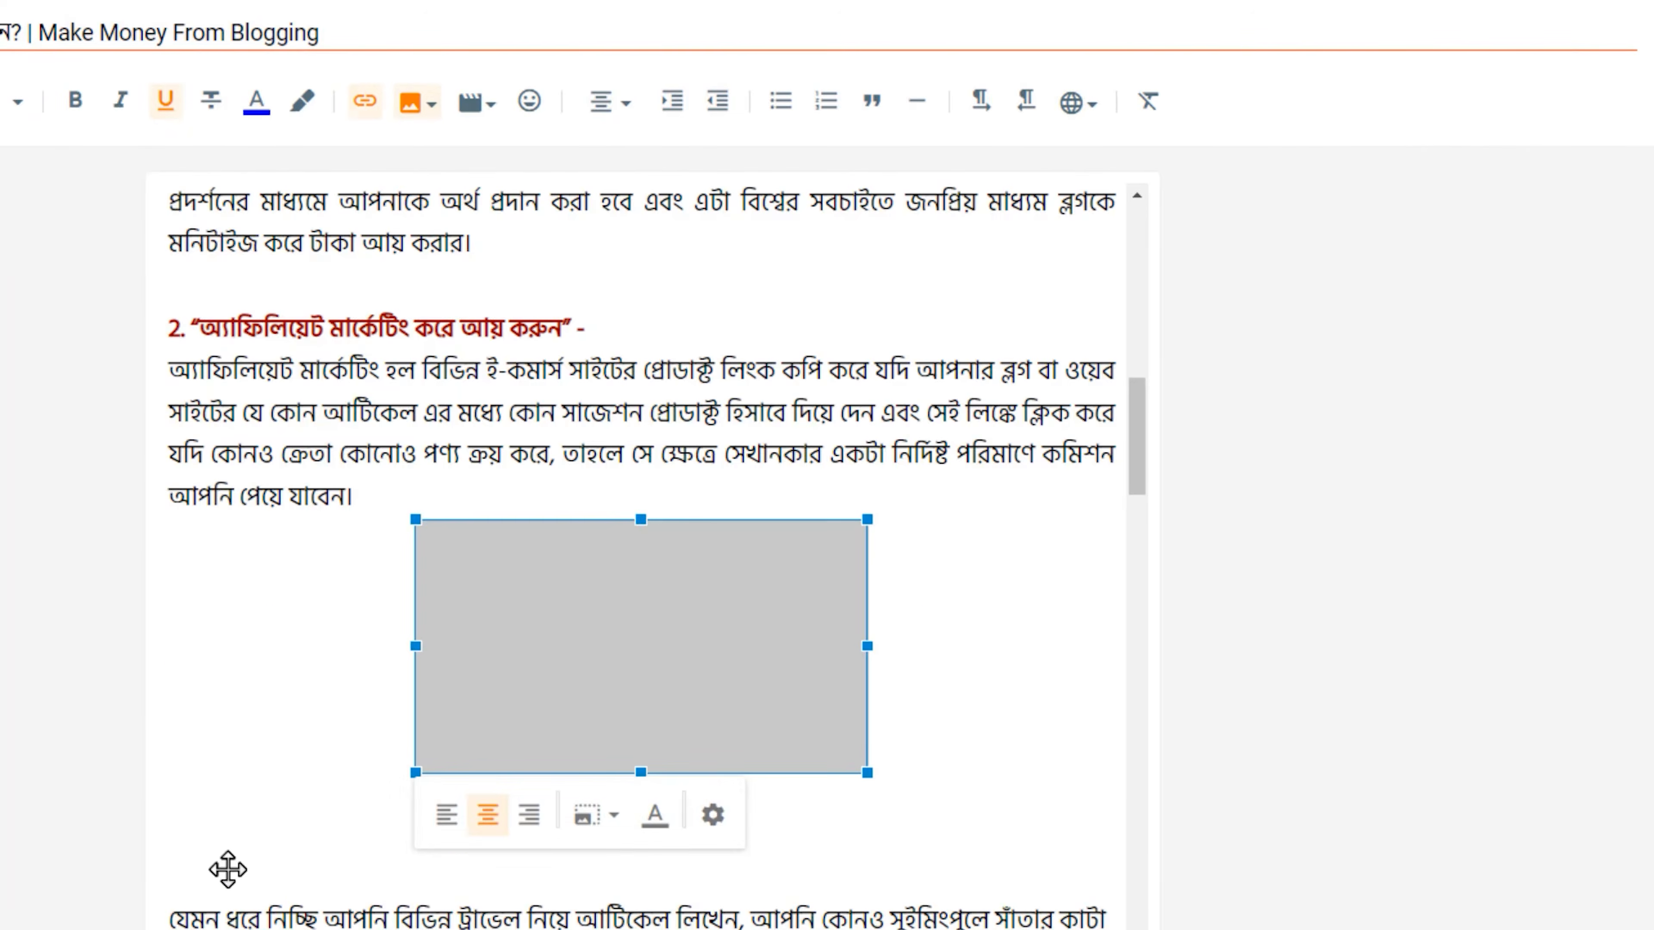
Set the inserted thumbnail image's size to Original.
{"action": "left_click", "coordinate": [609, 814]}
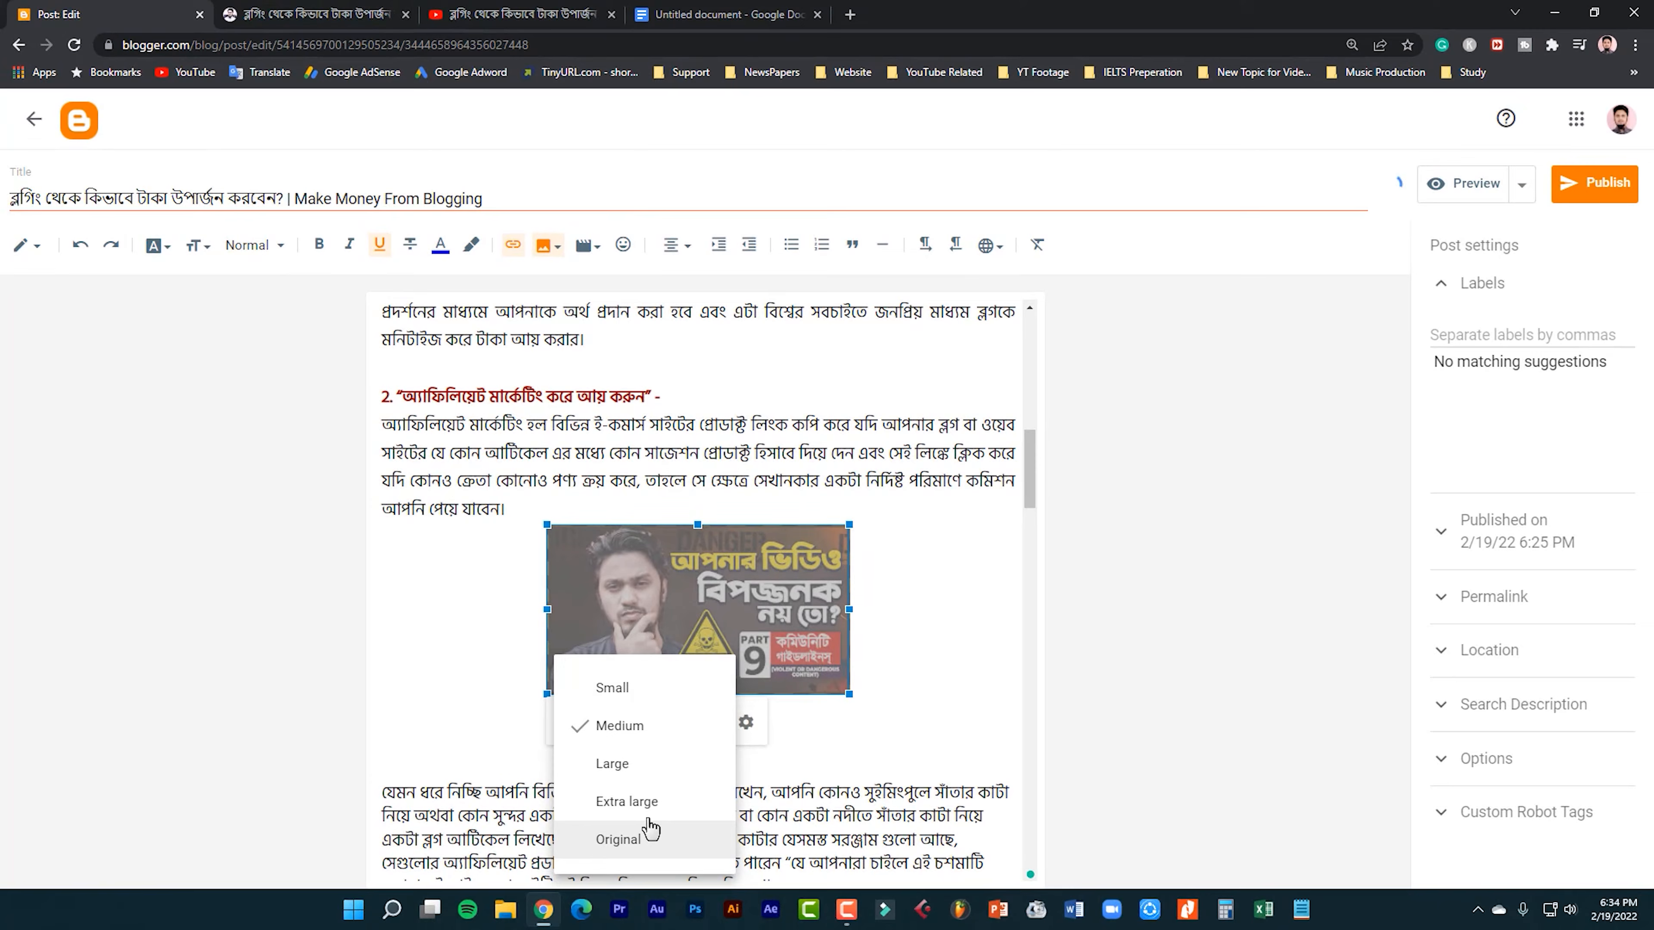
{"action": "left_click", "coordinate": [635, 854]}
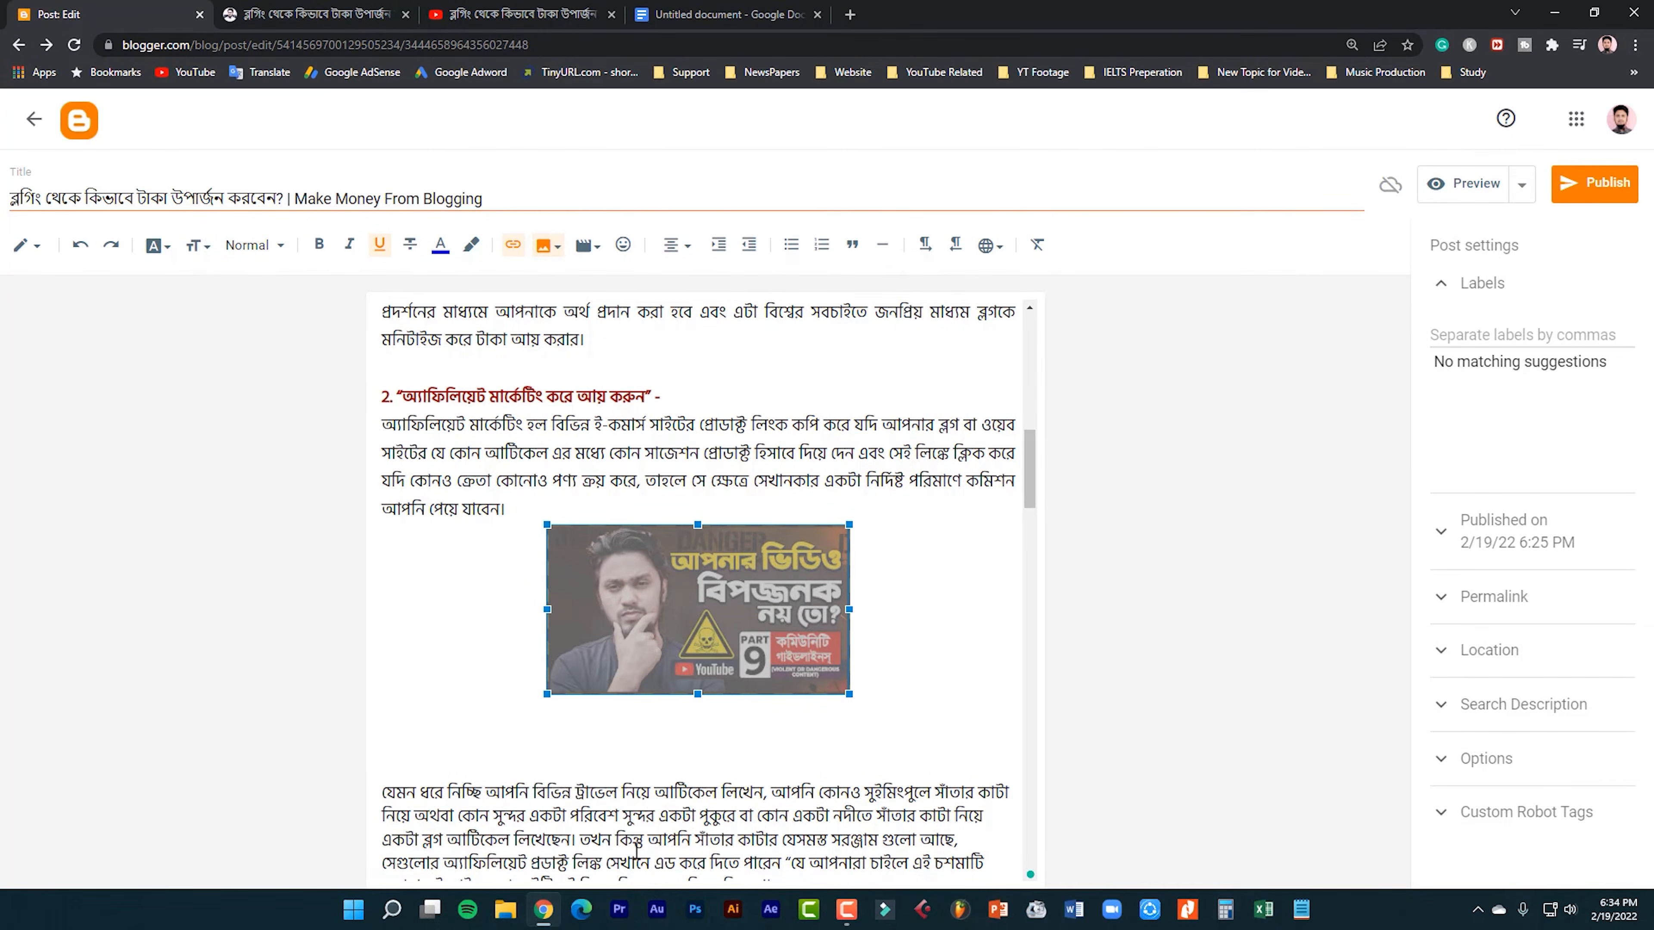
{"action": "scroll", "coordinate": [636, 851], "scroll_direction": "down", "scroll_amount": 2}
{"action": "scroll", "coordinate": [636, 850], "scroll_direction": "up", "scroll_amount": 1}
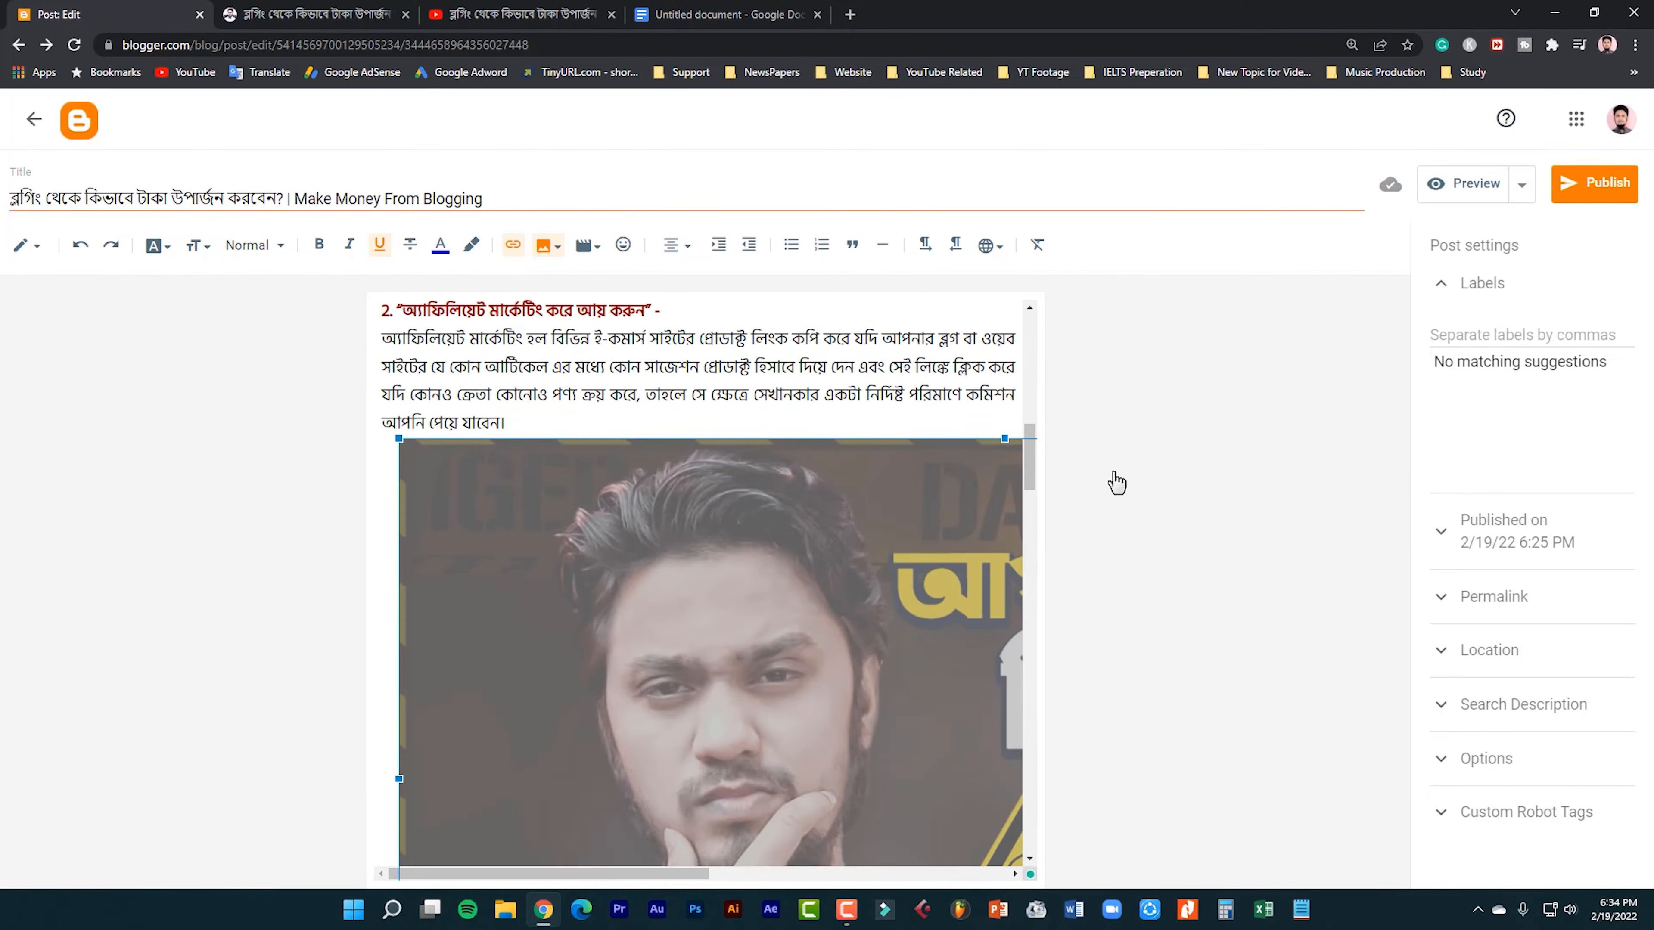
Preview the post and examine how the Original-size image under heading 2 fits the article.
{"action": "left_click", "coordinate": [1473, 188]}
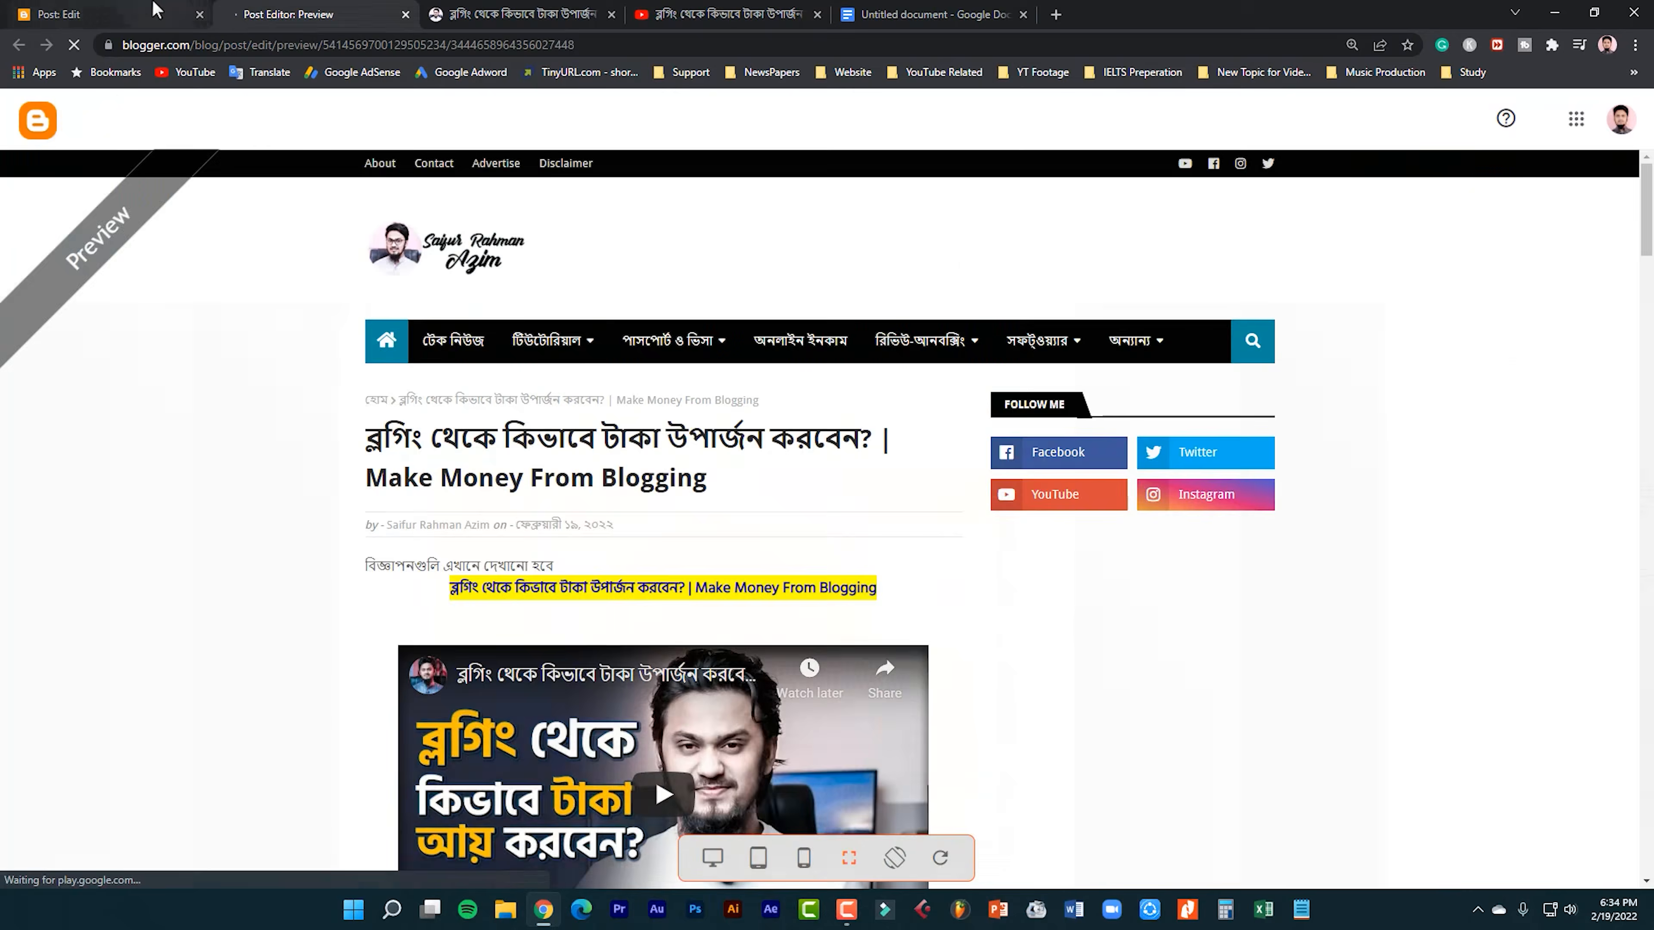
{"action": "left_click", "coordinate": [166, 10]}
{"action": "left_click", "coordinate": [1465, 183]}
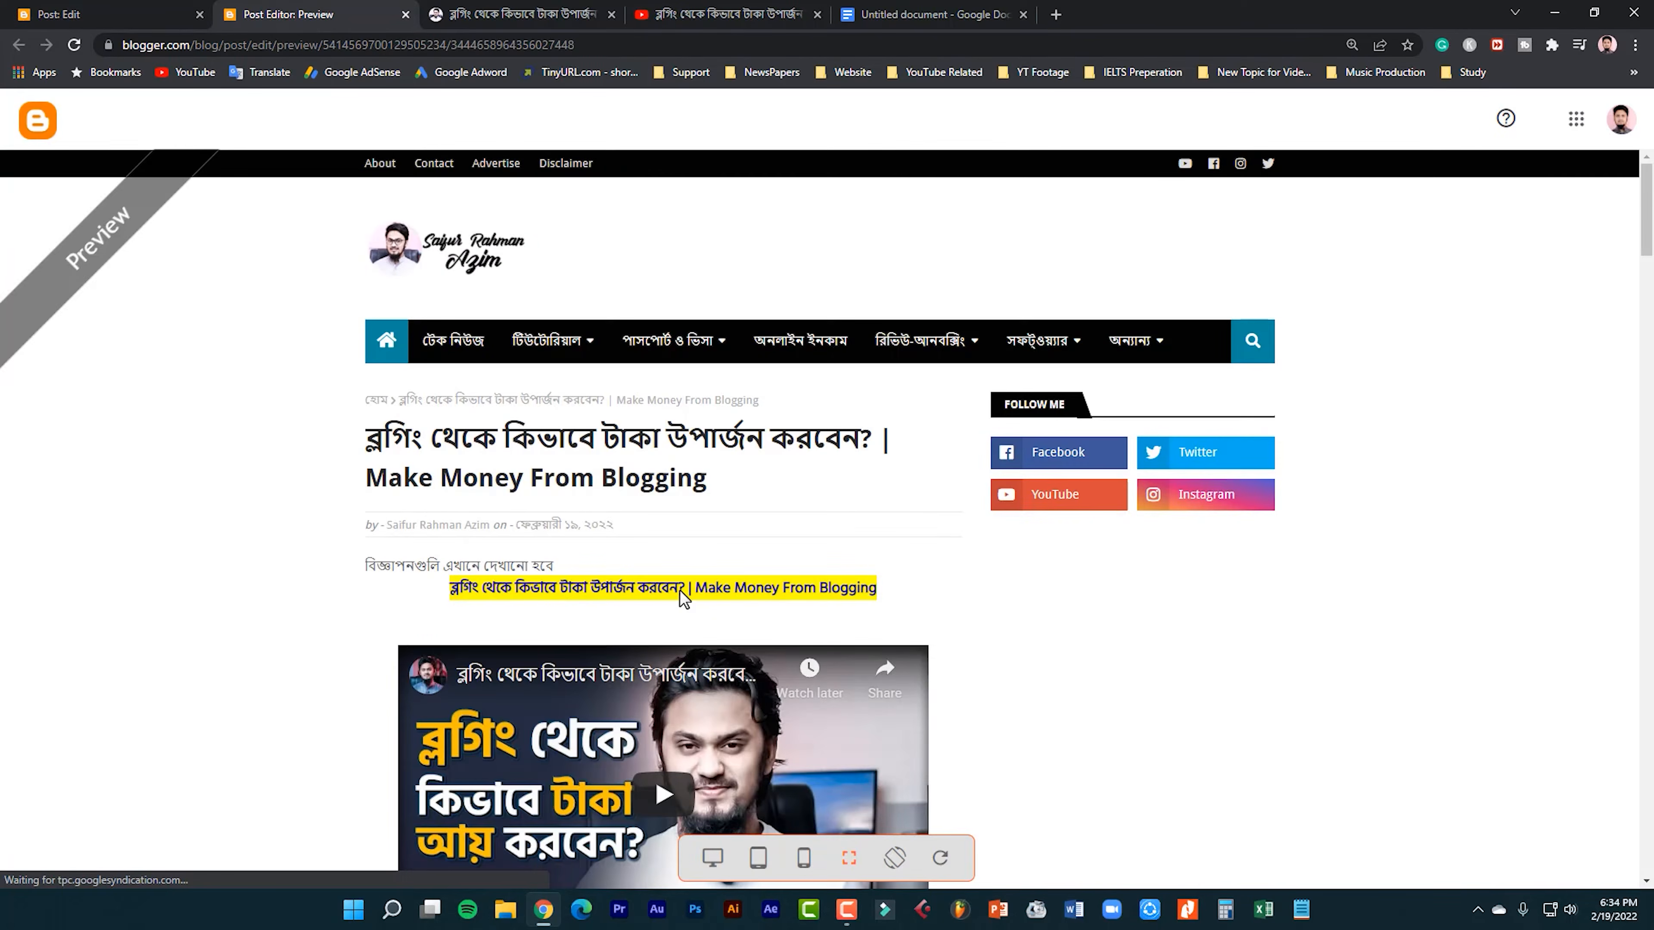
{"action": "scroll", "coordinate": [679, 591], "scroll_direction": "down", "scroll_amount": 15}
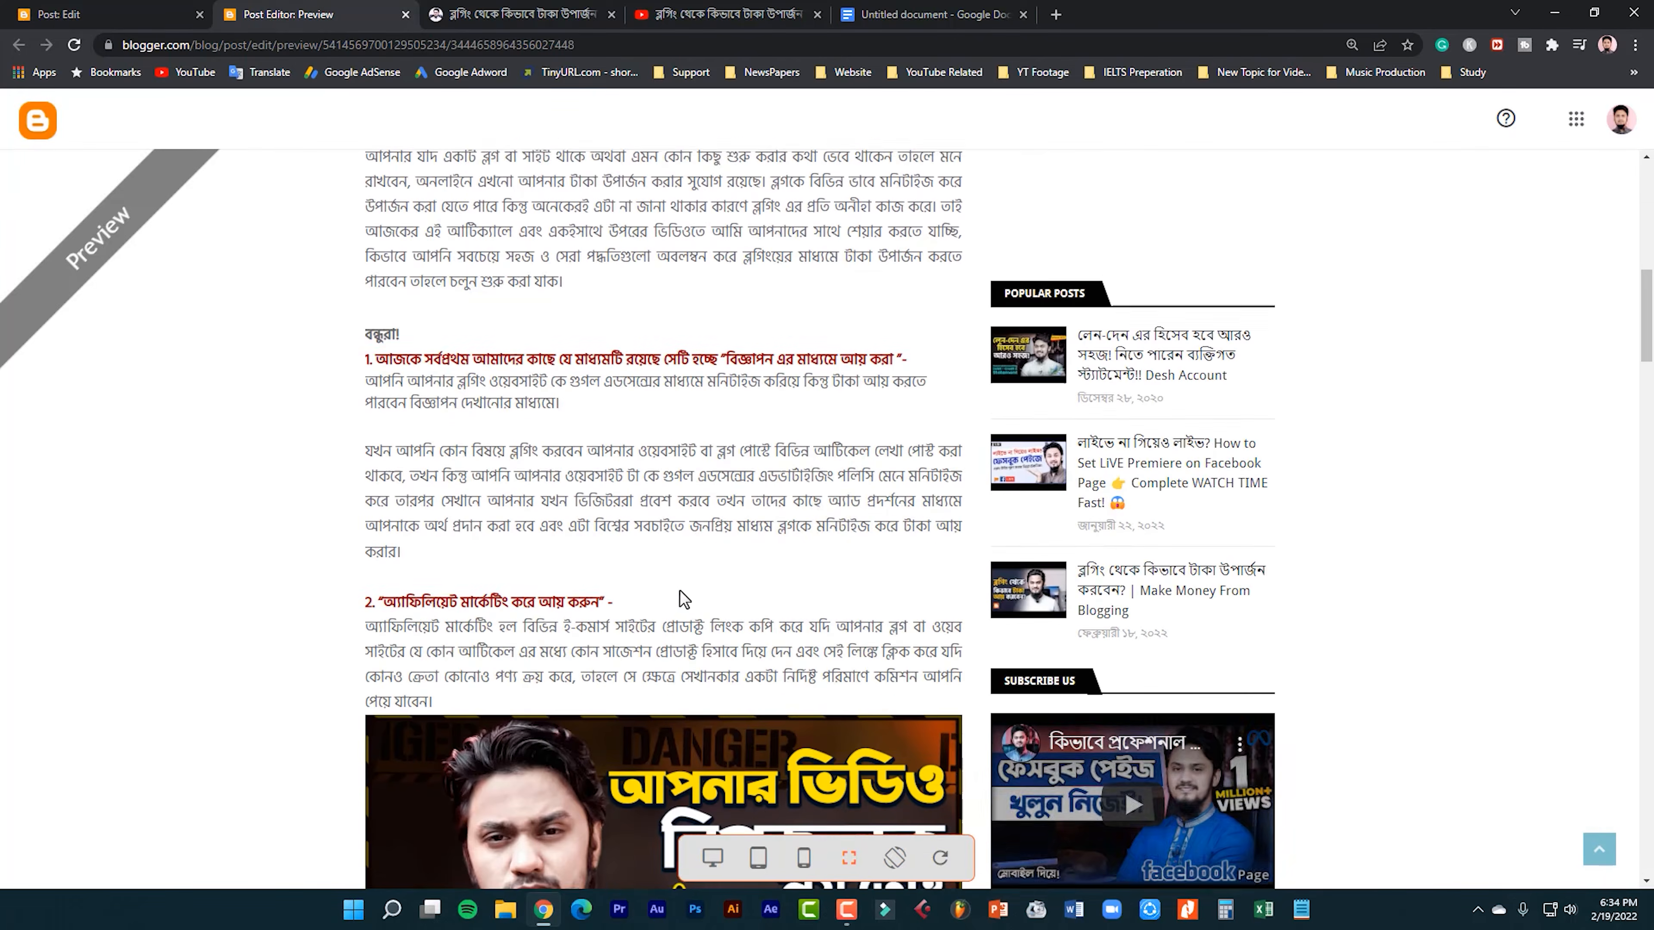
{"action": "scroll", "coordinate": [679, 591], "scroll_direction": "down", "scroll_amount": 10}
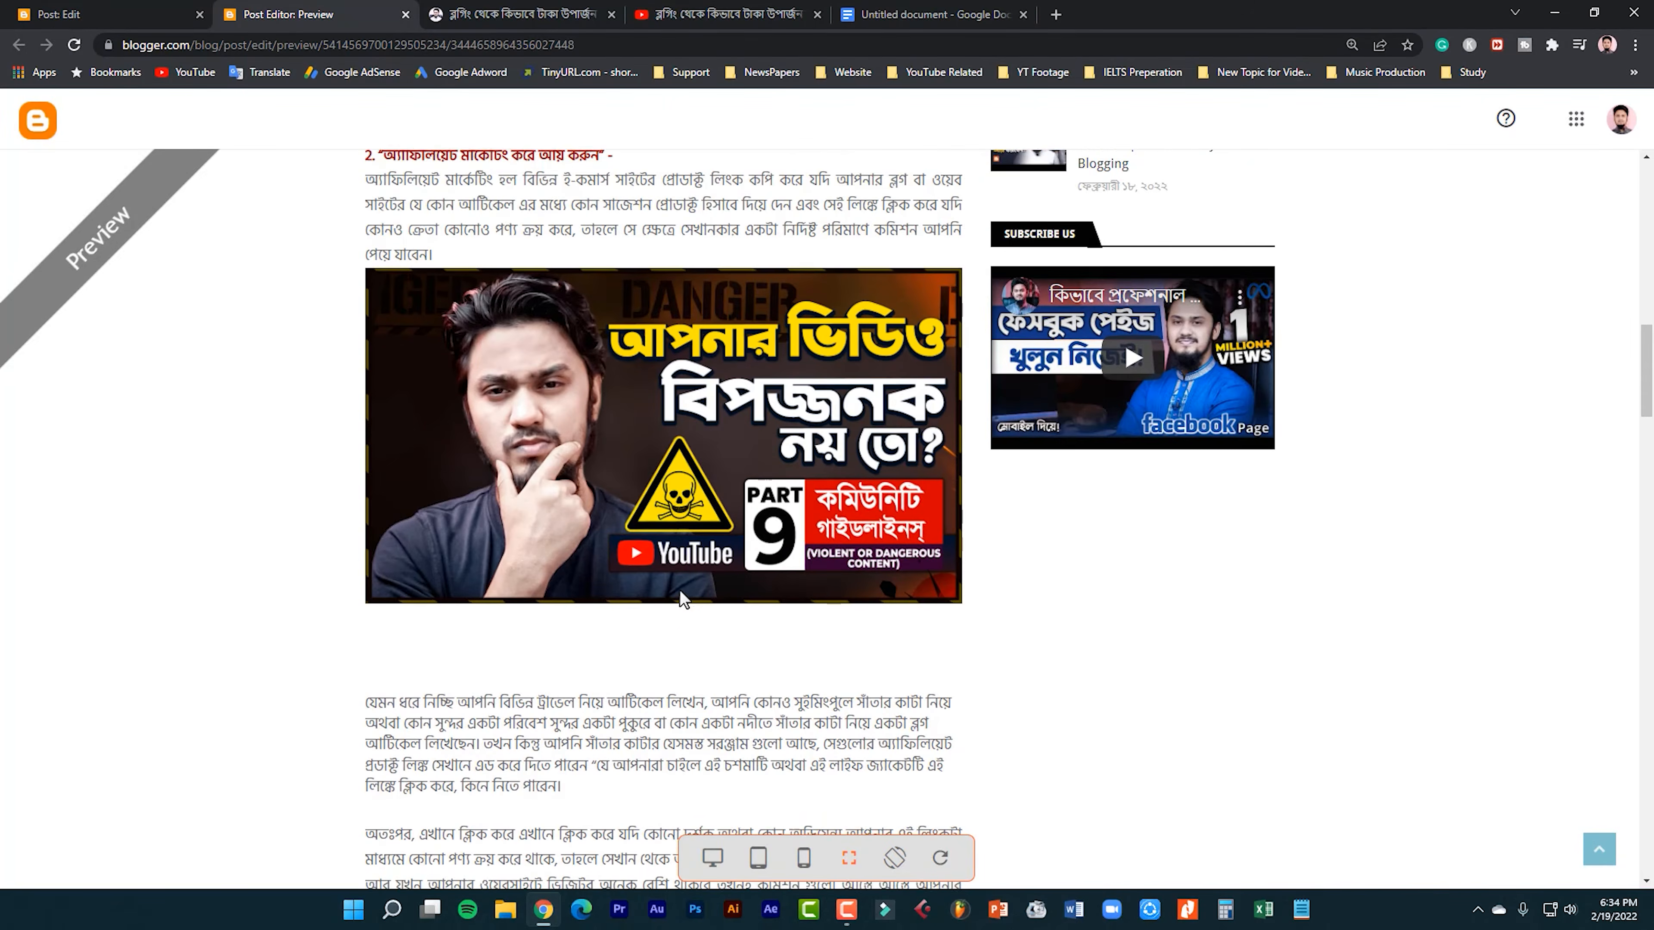
Return to the post editor, look at the Search and Uploads options for adding a YouTube video, and close the dialog.
{"action": "left_click", "coordinate": [75, 14]}
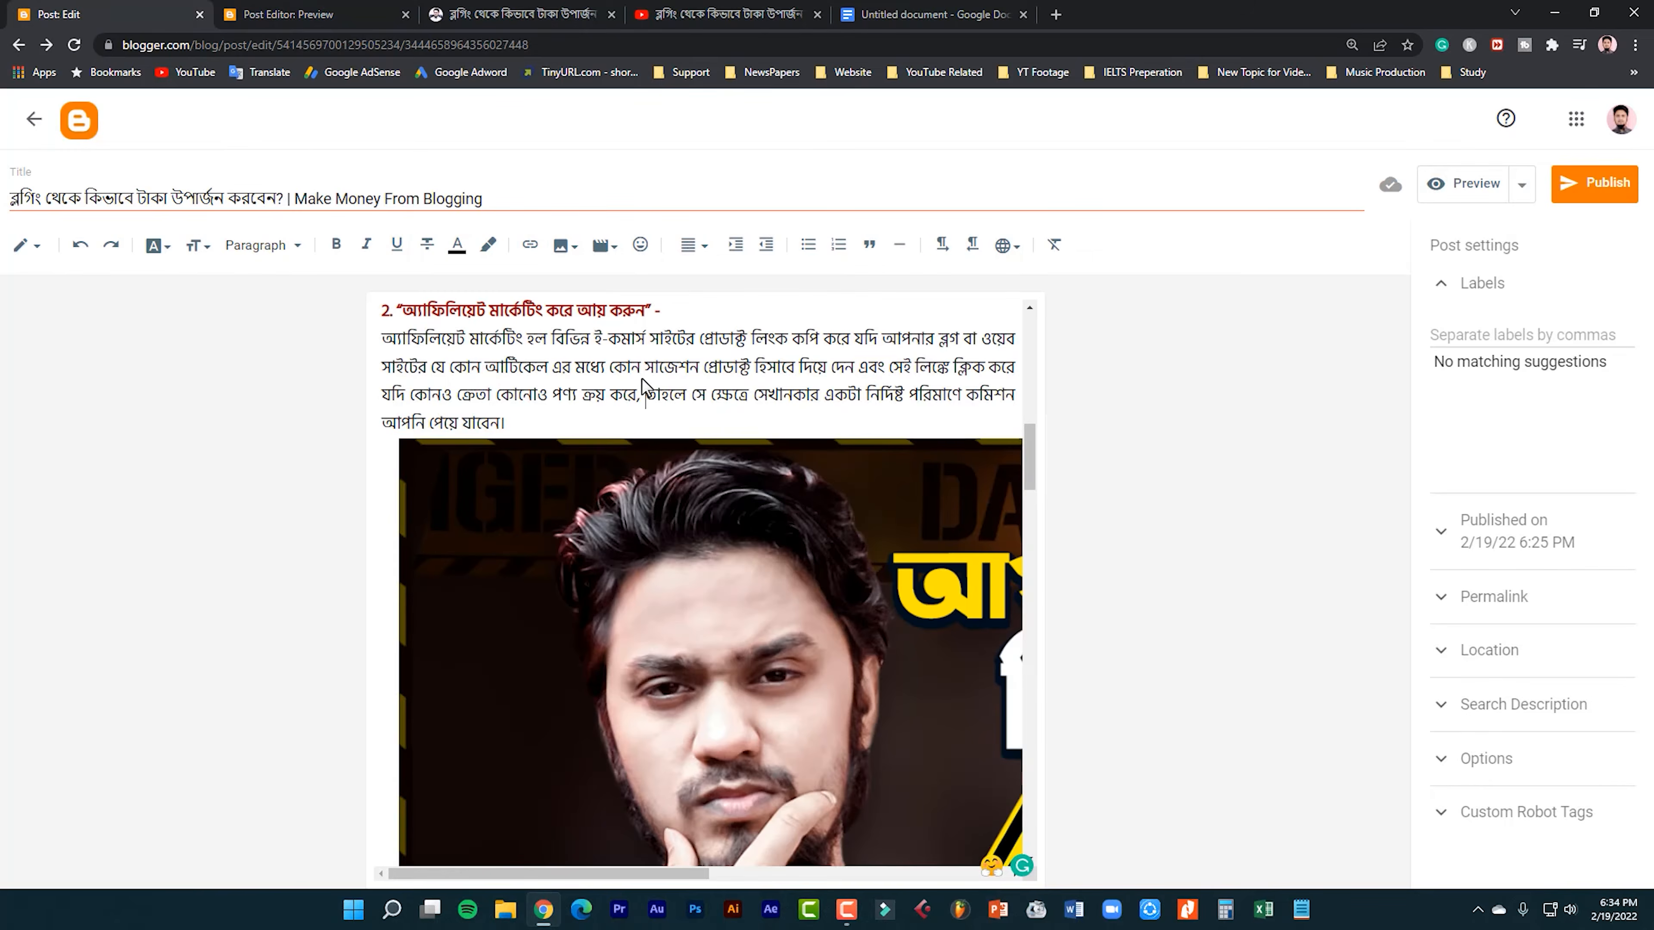
{"action": "left_click", "coordinate": [602, 245]}
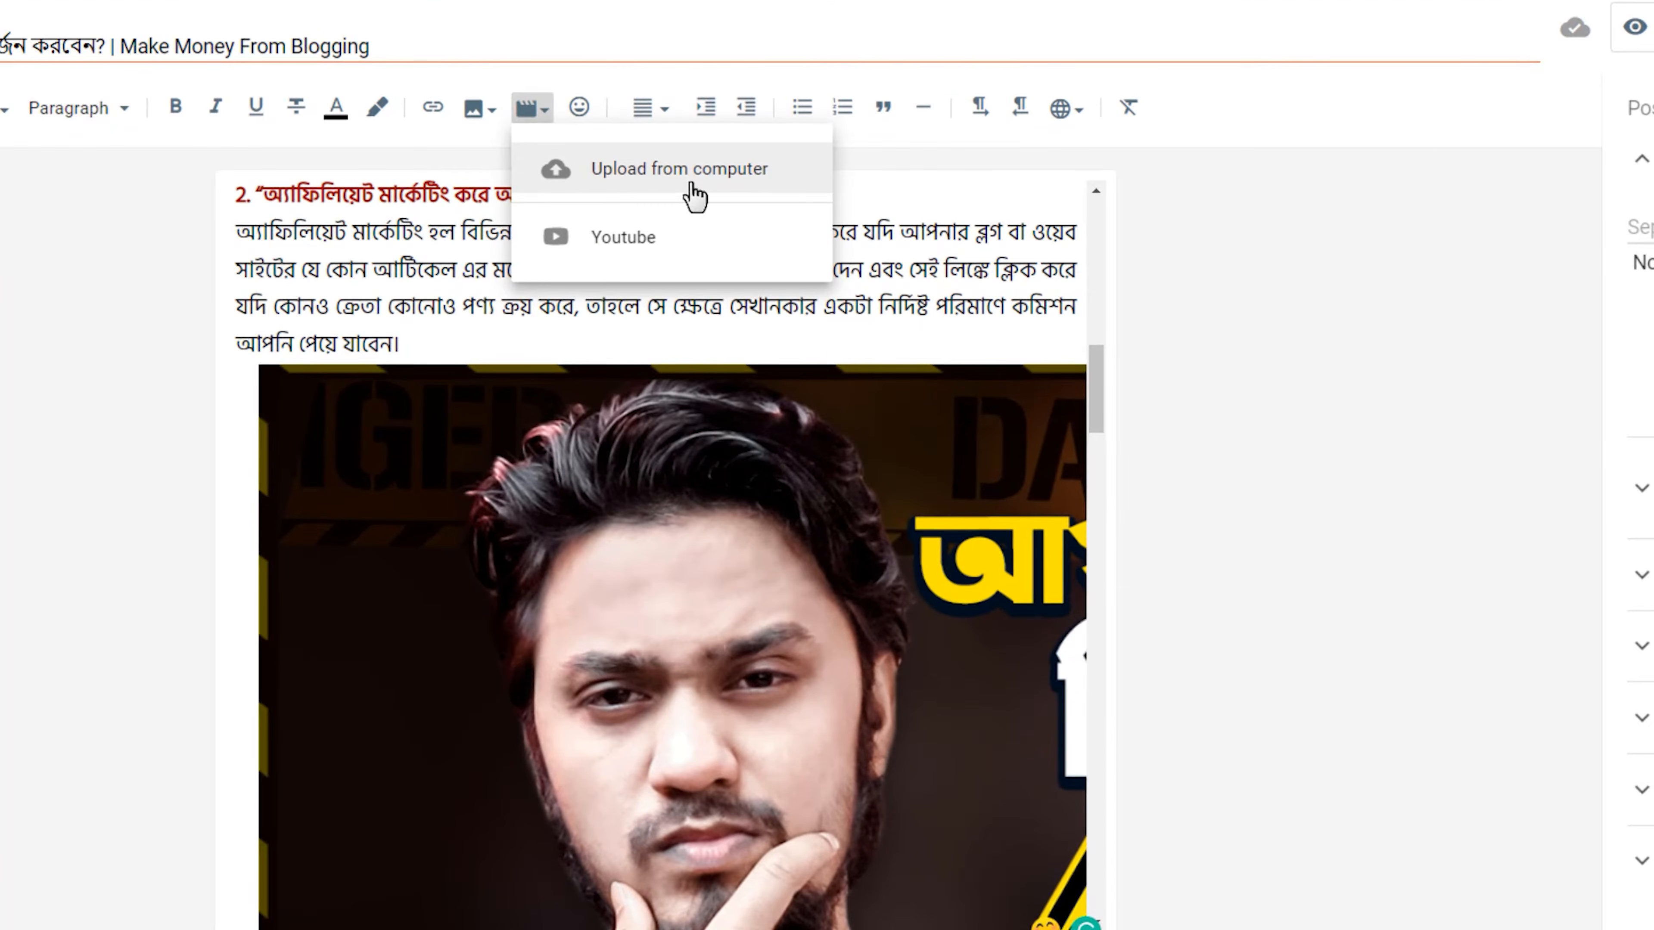
{"action": "left_click", "coordinate": [609, 241]}
{"action": "left_click", "coordinate": [355, 133]}
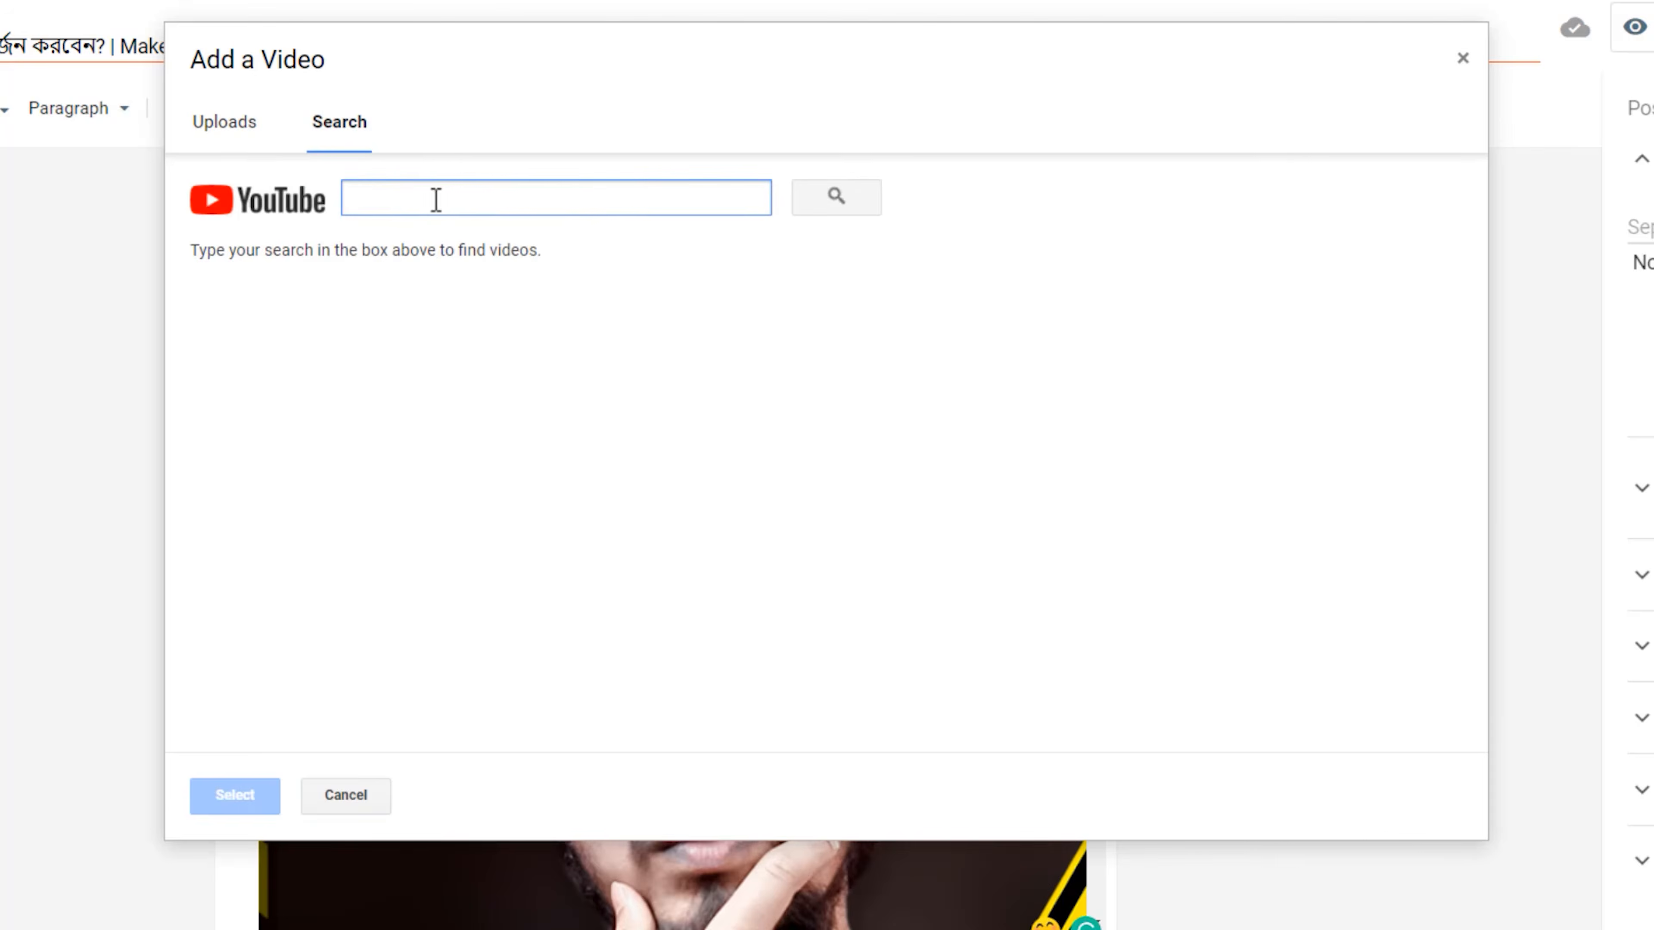
{"action": "left_click", "coordinate": [221, 123]}
{"action": "left_click", "coordinate": [333, 140]}
{"action": "left_click", "coordinate": [1469, 60]}
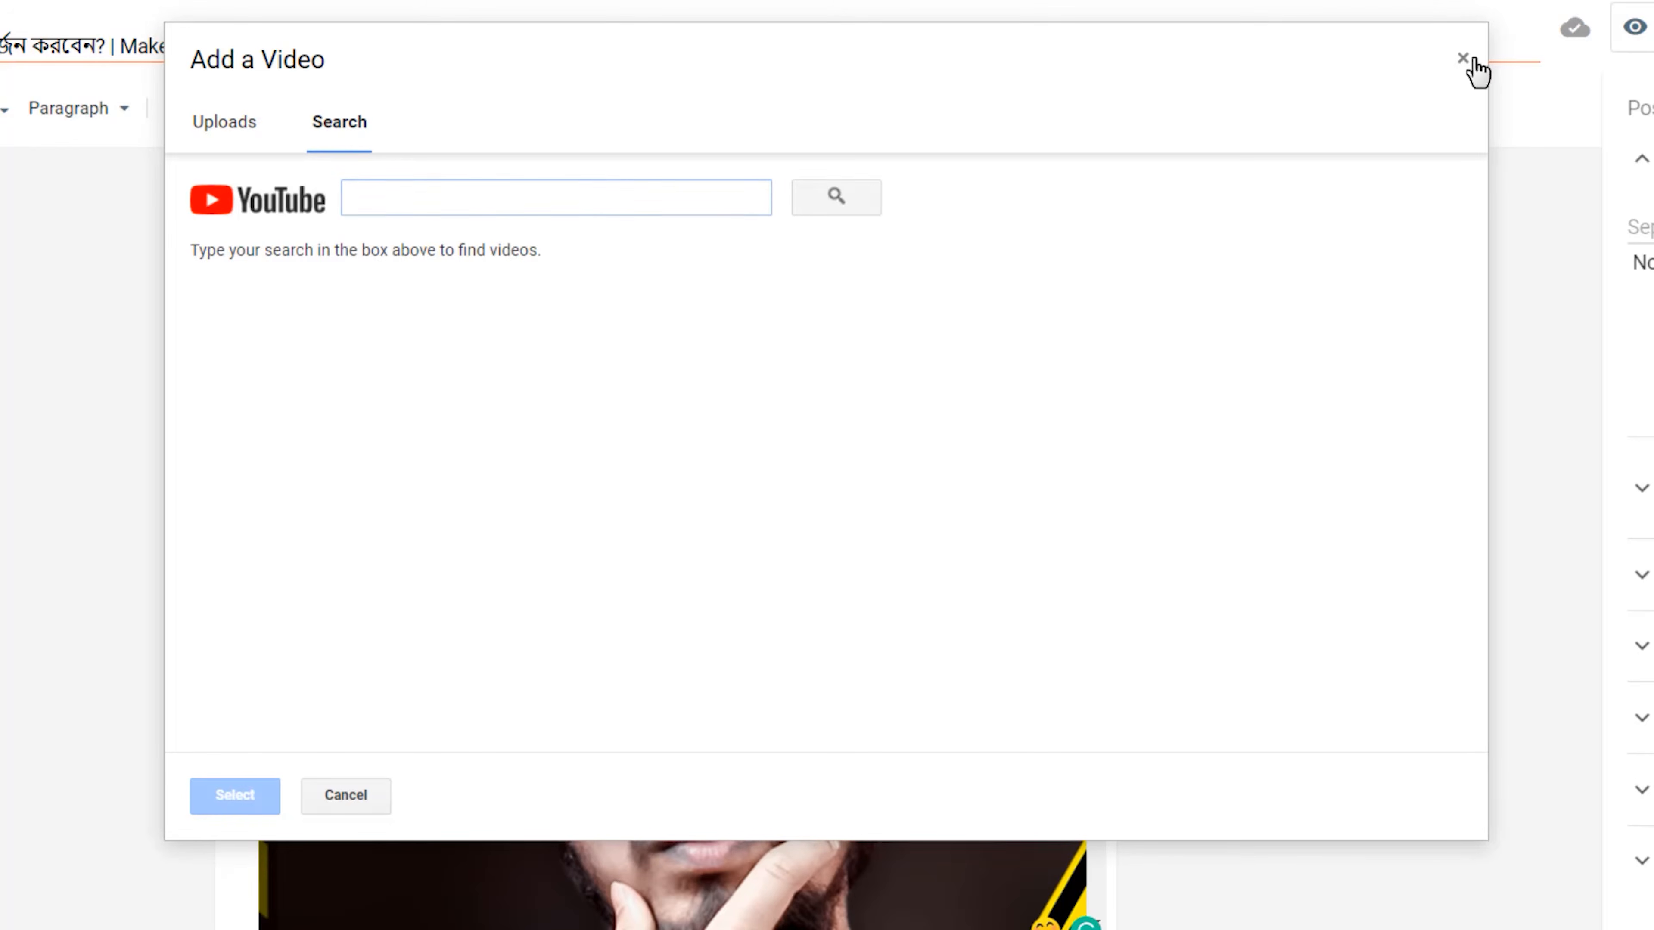
Try increasing the indent of the paragraph beginning "আবার কিছু কিছু সাইট" under heading 4 and undo it.
{"action": "scroll", "coordinate": [1450, 67], "scroll_direction": "down", "scroll_amount": 18}
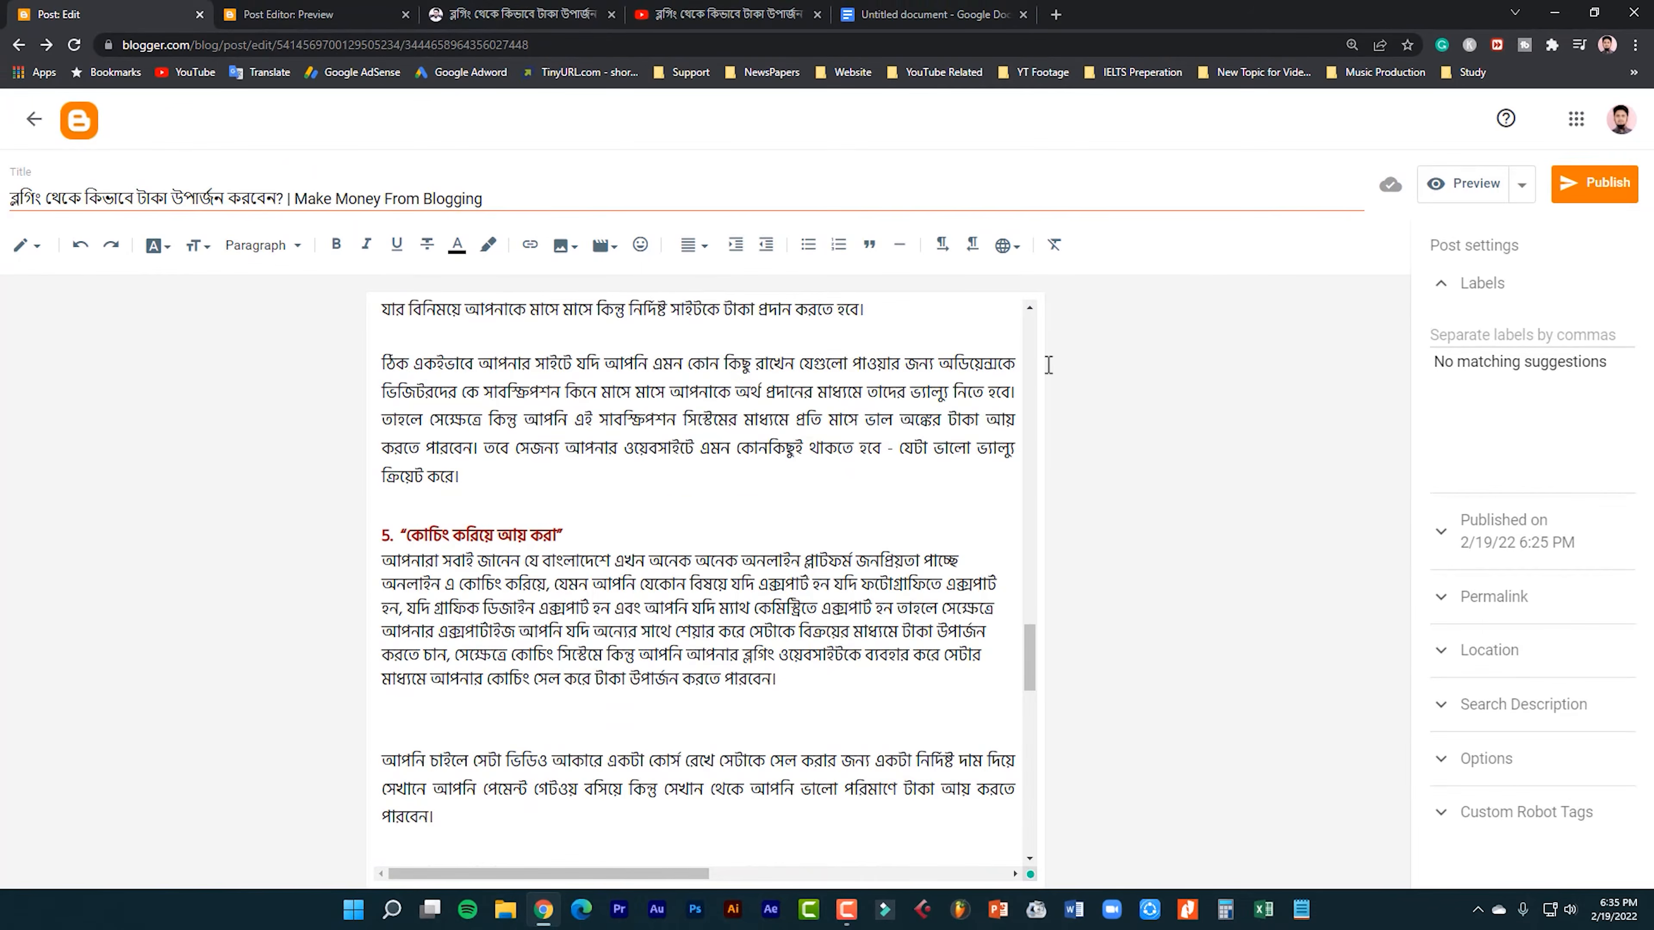
{"action": "scroll", "coordinate": [1016, 365], "scroll_direction": "up", "scroll_amount": 15}
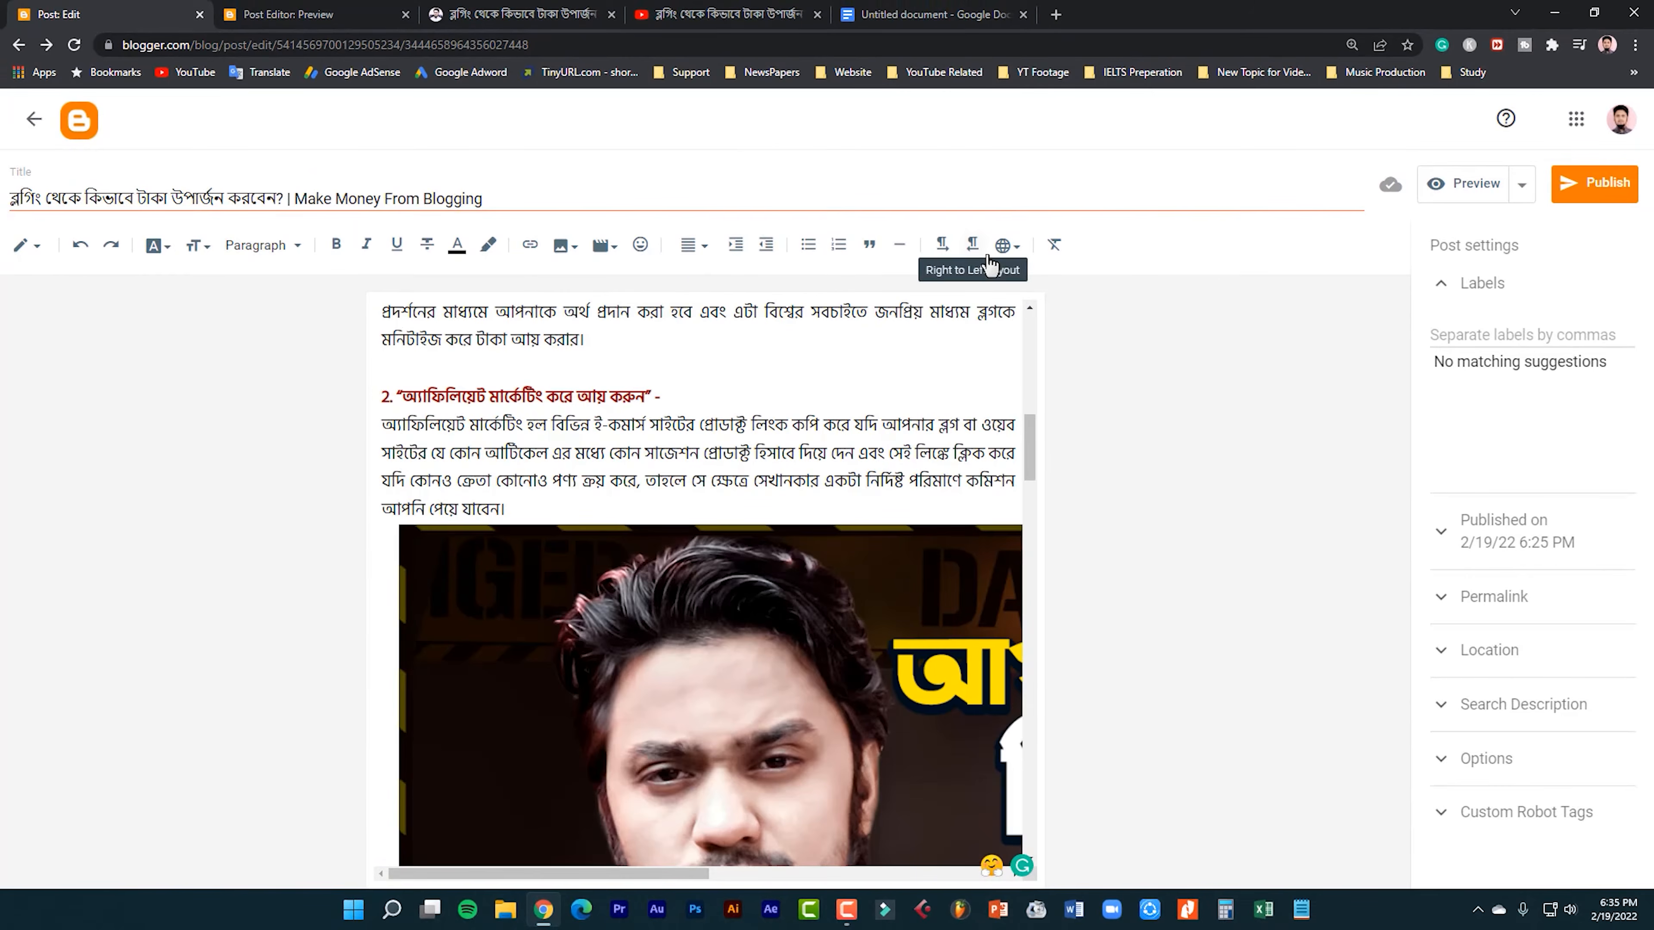
{"action": "scroll", "coordinate": [1006, 391], "scroll_direction": "down", "scroll_amount": 1}
{"action": "scroll", "coordinate": [1027, 530], "scroll_direction": "down", "scroll_amount": 10}
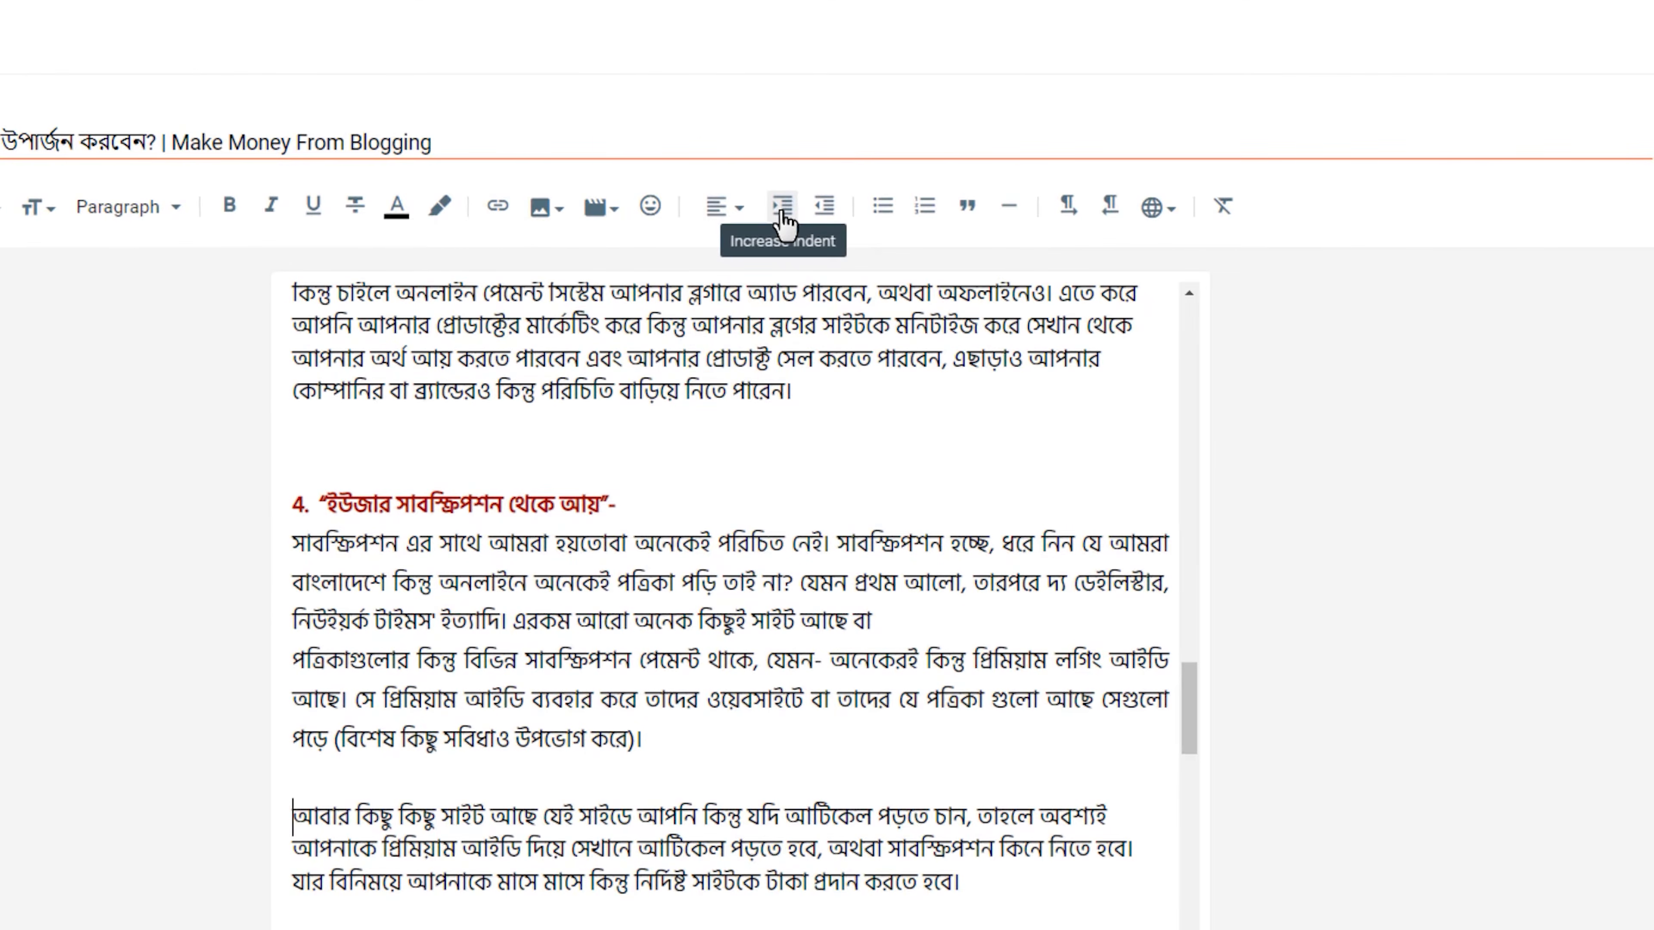
{"action": "left_click", "coordinate": [783, 209]}
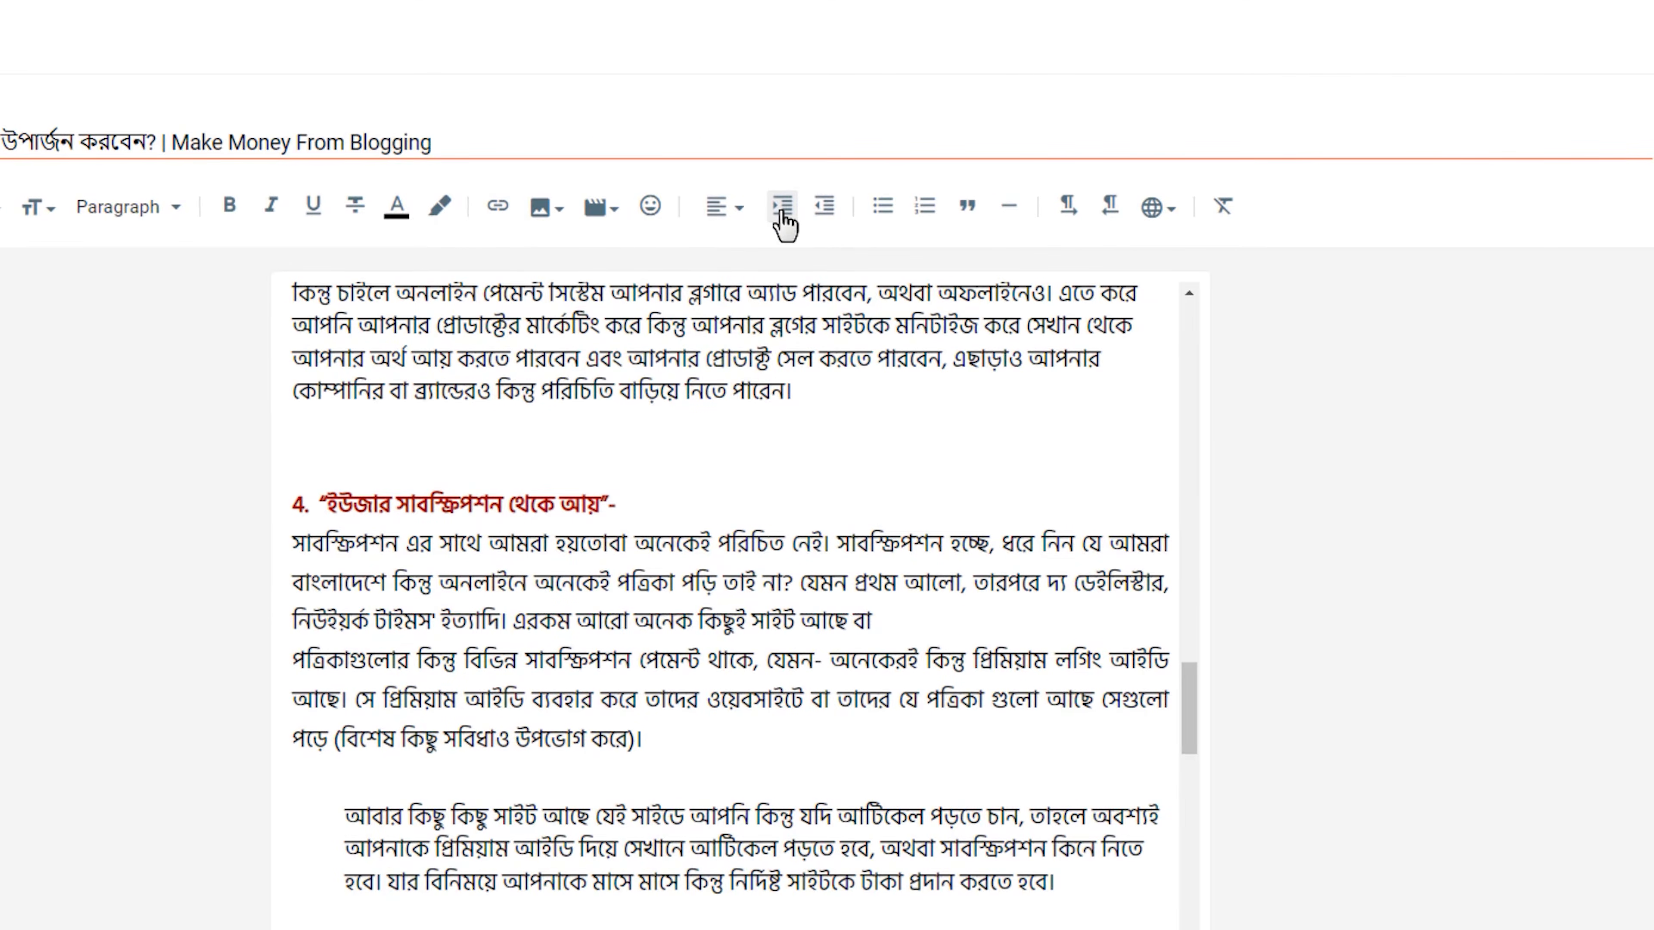
{"action": "key", "text": "ctrl+z"}
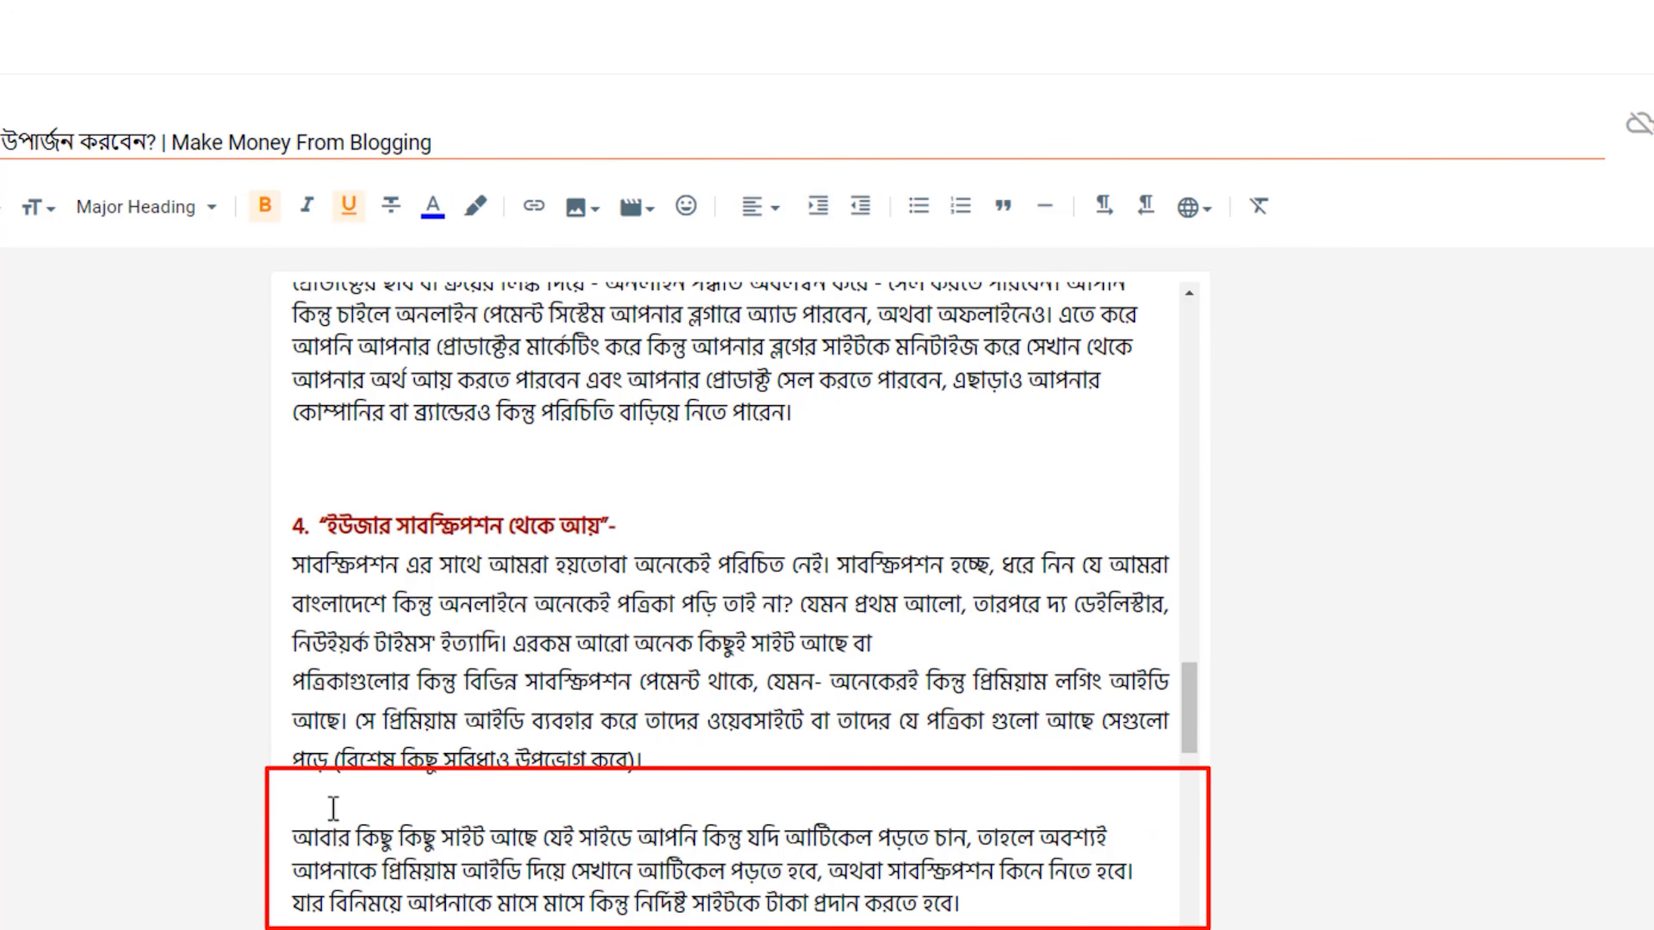
Add and remove a tab at the start of the "আবার কিছু কিছু সাইট" paragraph, and try increasing and decreasing its indent.
{"action": "left_click", "coordinate": [304, 841]}
{"action": "key", "text": "Tab"}
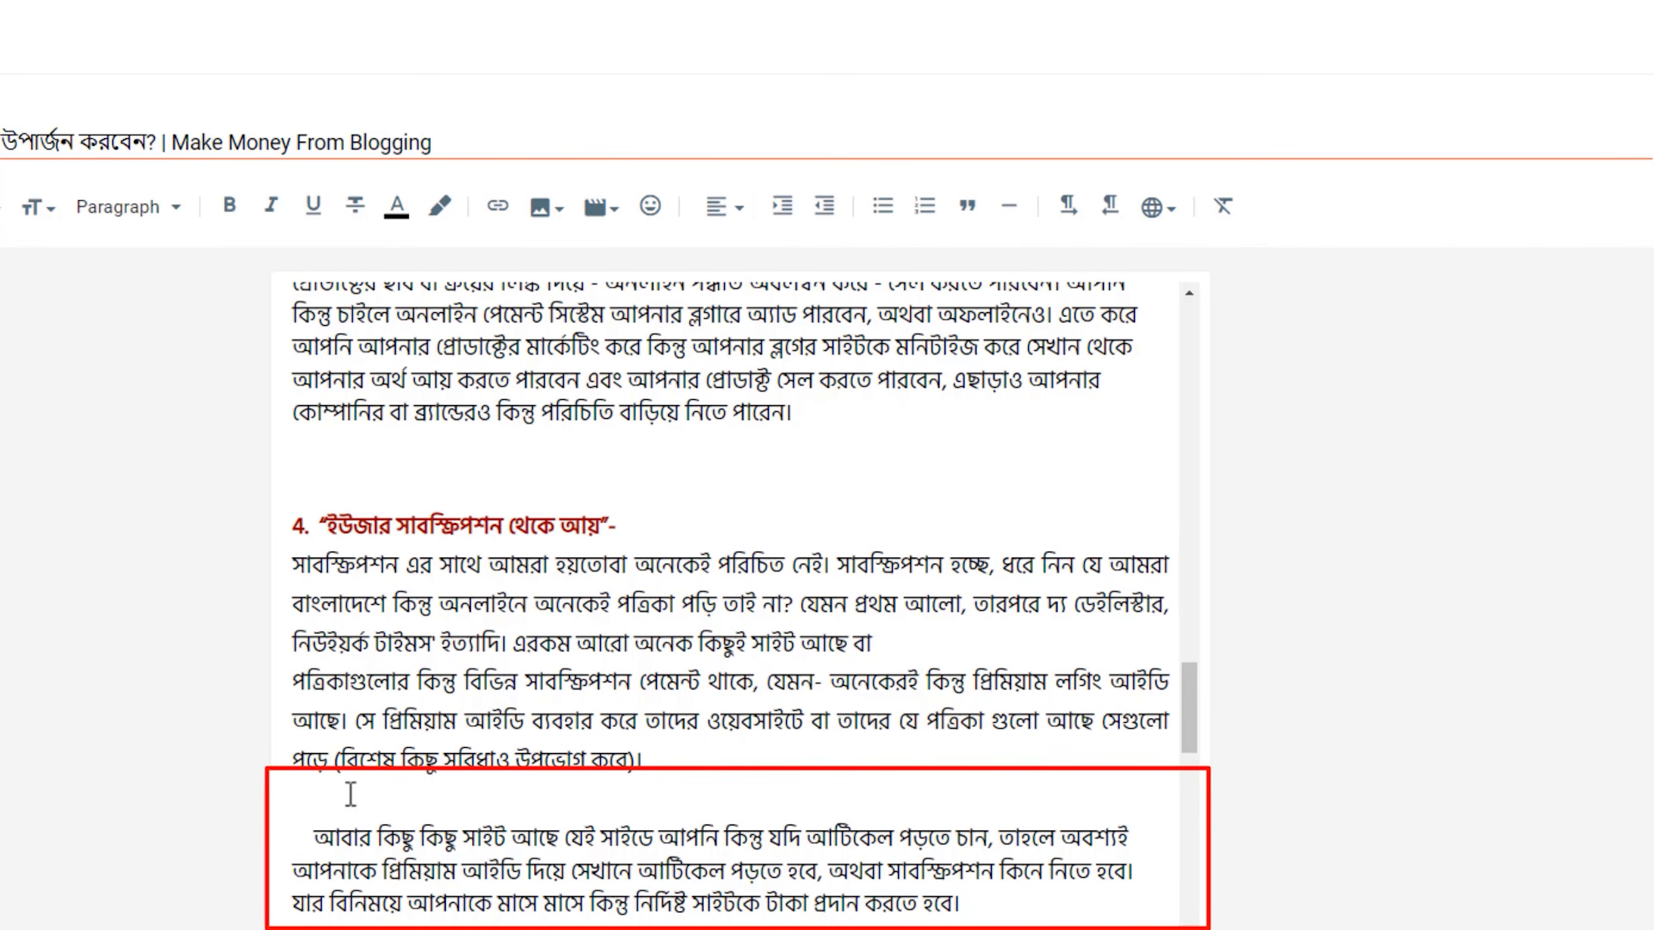
{"action": "key", "text": "BackSpace"}
{"action": "left_click_drag", "start_coordinate": [309, 841], "coordinate": [290, 840]}
{"action": "key", "text": "BackSpace"}
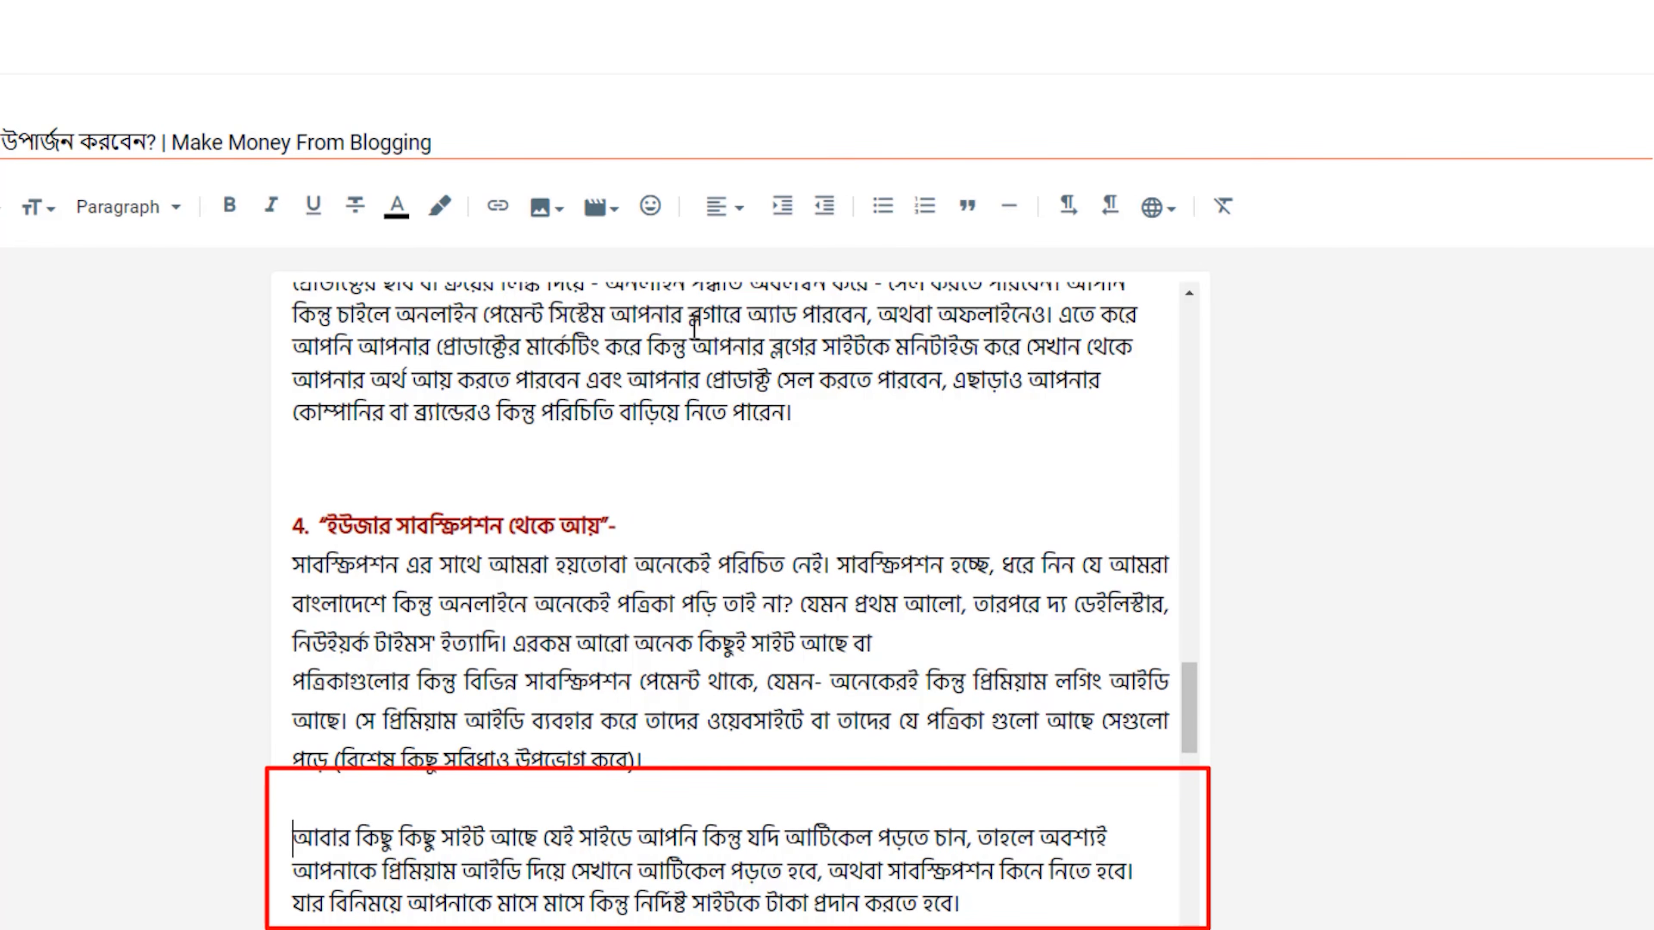
{"action": "left_click", "coordinate": [783, 207]}
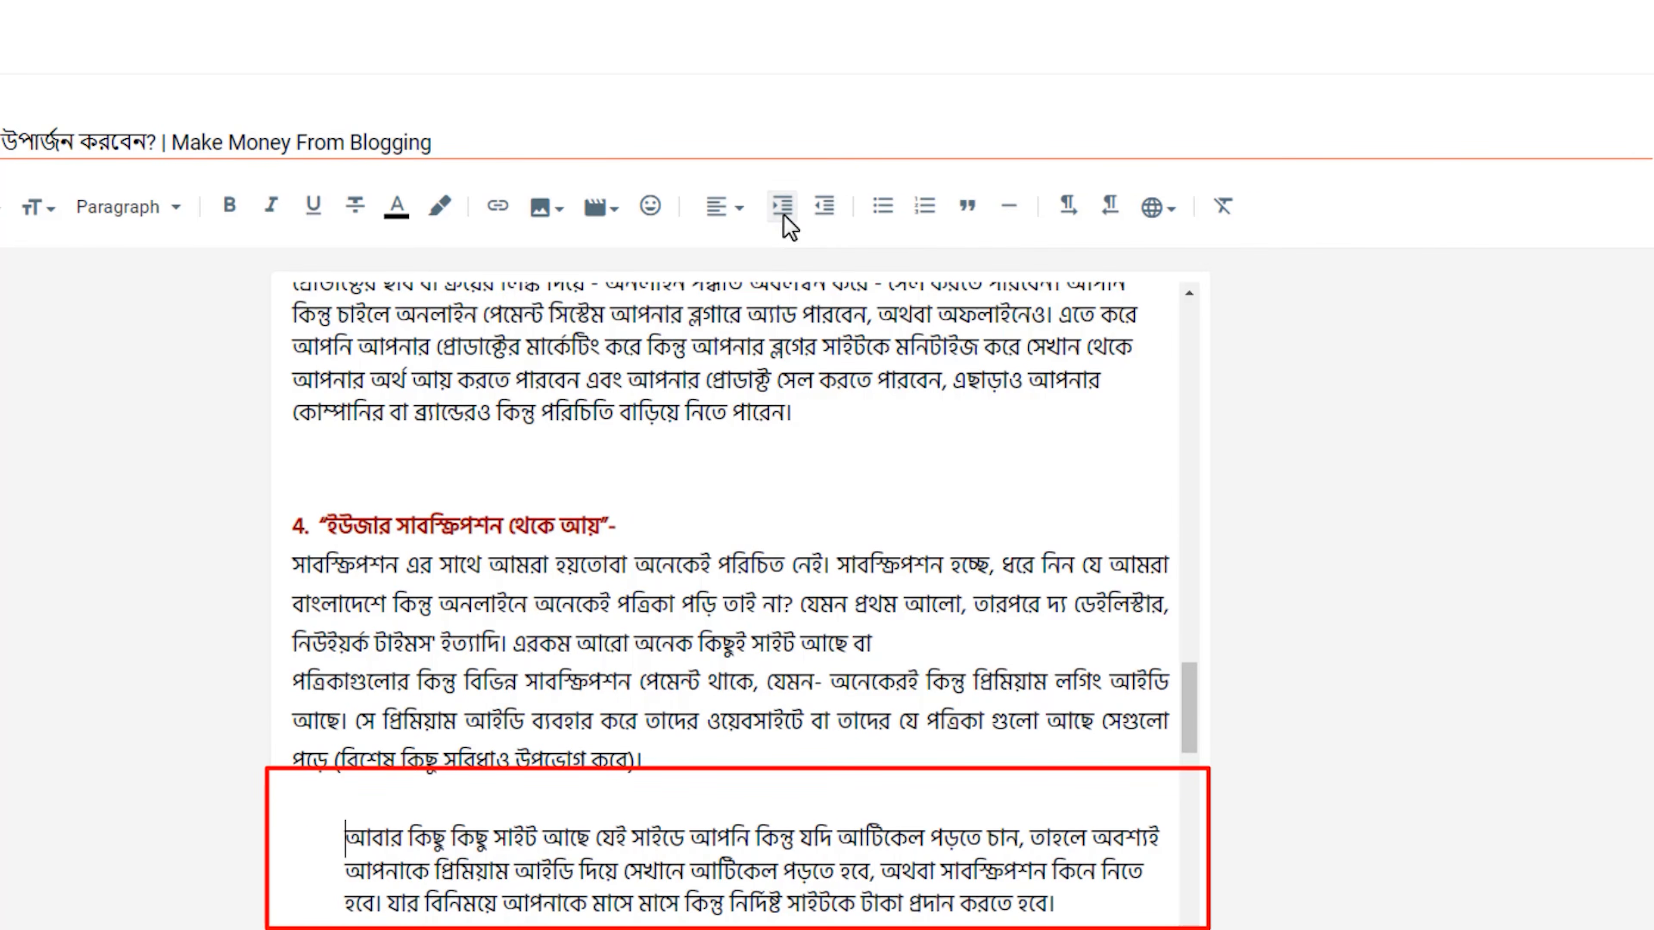
{"action": "left_click", "coordinate": [824, 206]}
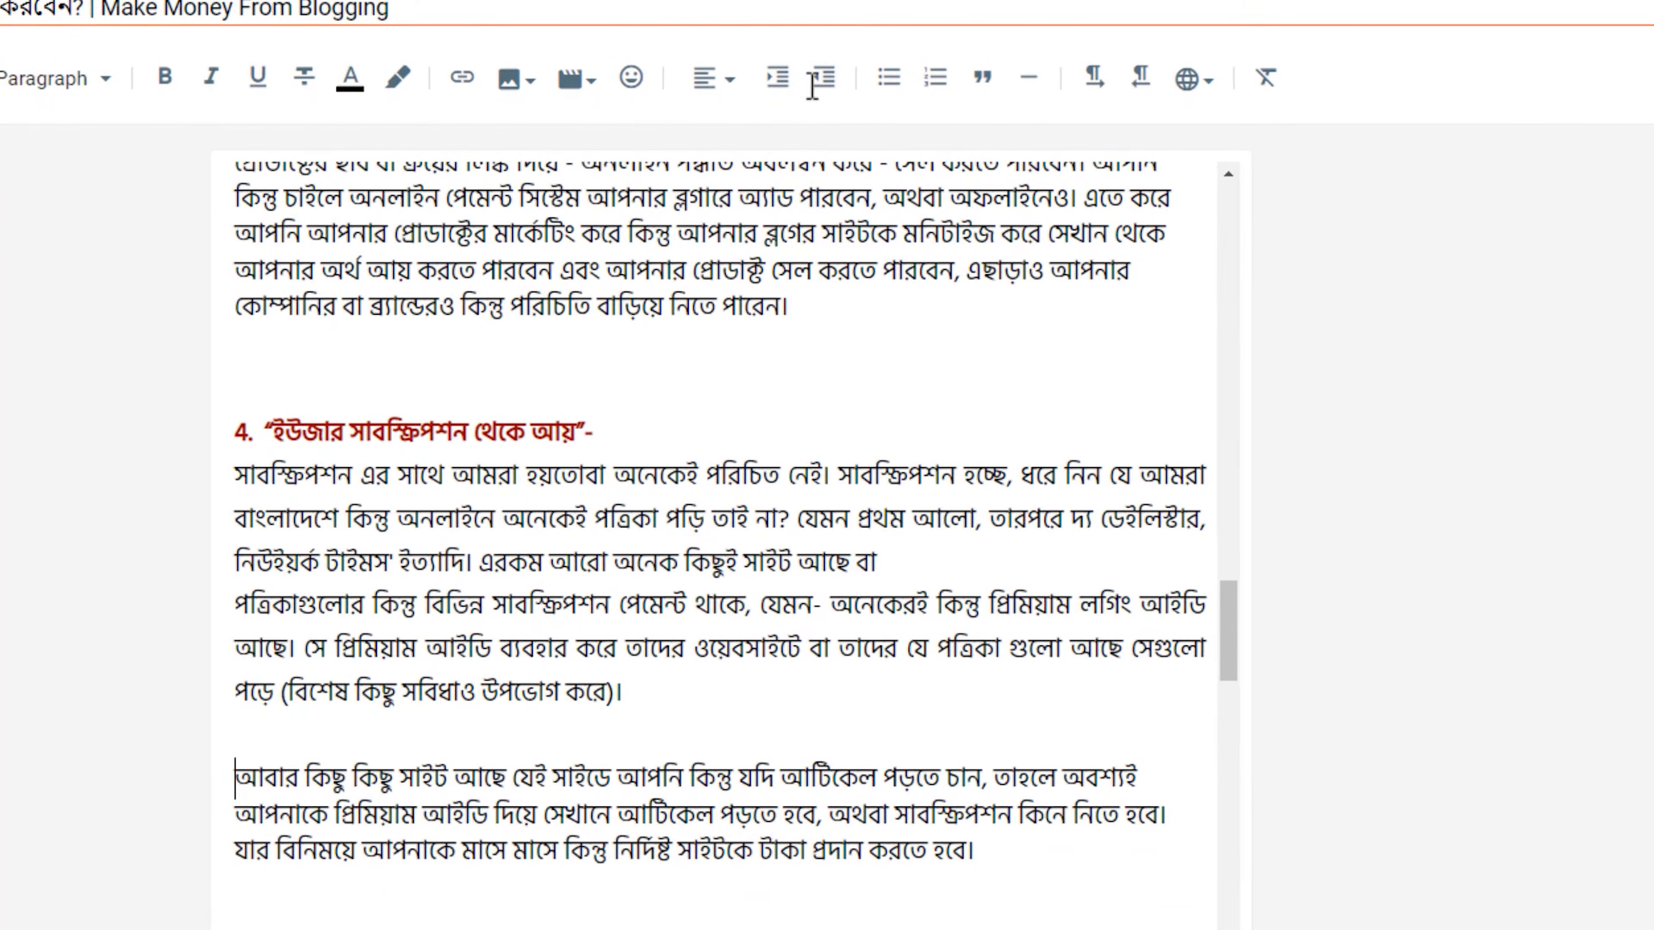
Turn the text from "আবার কিছু কিছু সাইট" through the last paragraph before heading 5 into a bulleted list.
{"action": "scroll", "coordinate": [404, 300], "scroll_direction": "down", "scroll_amount": 5}
{"action": "left_click_drag", "start_coordinate": [246, 384], "coordinate": [427, 763]}
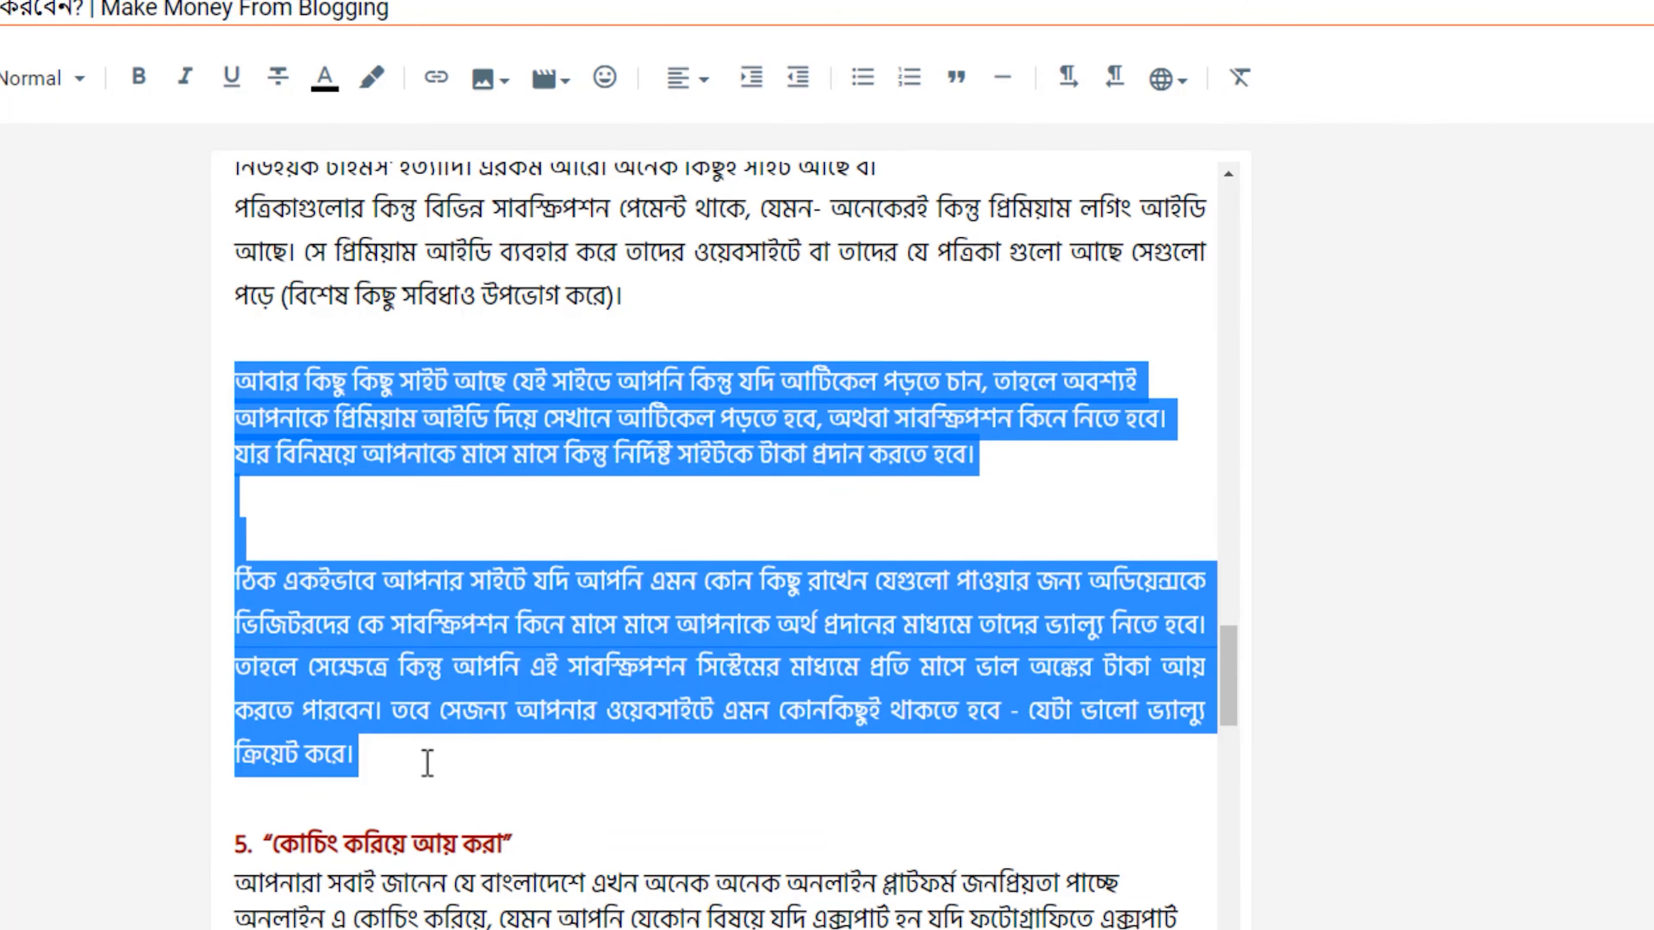
{"action": "left_click", "coordinate": [868, 80]}
{"action": "left_click", "coordinate": [397, 519]}
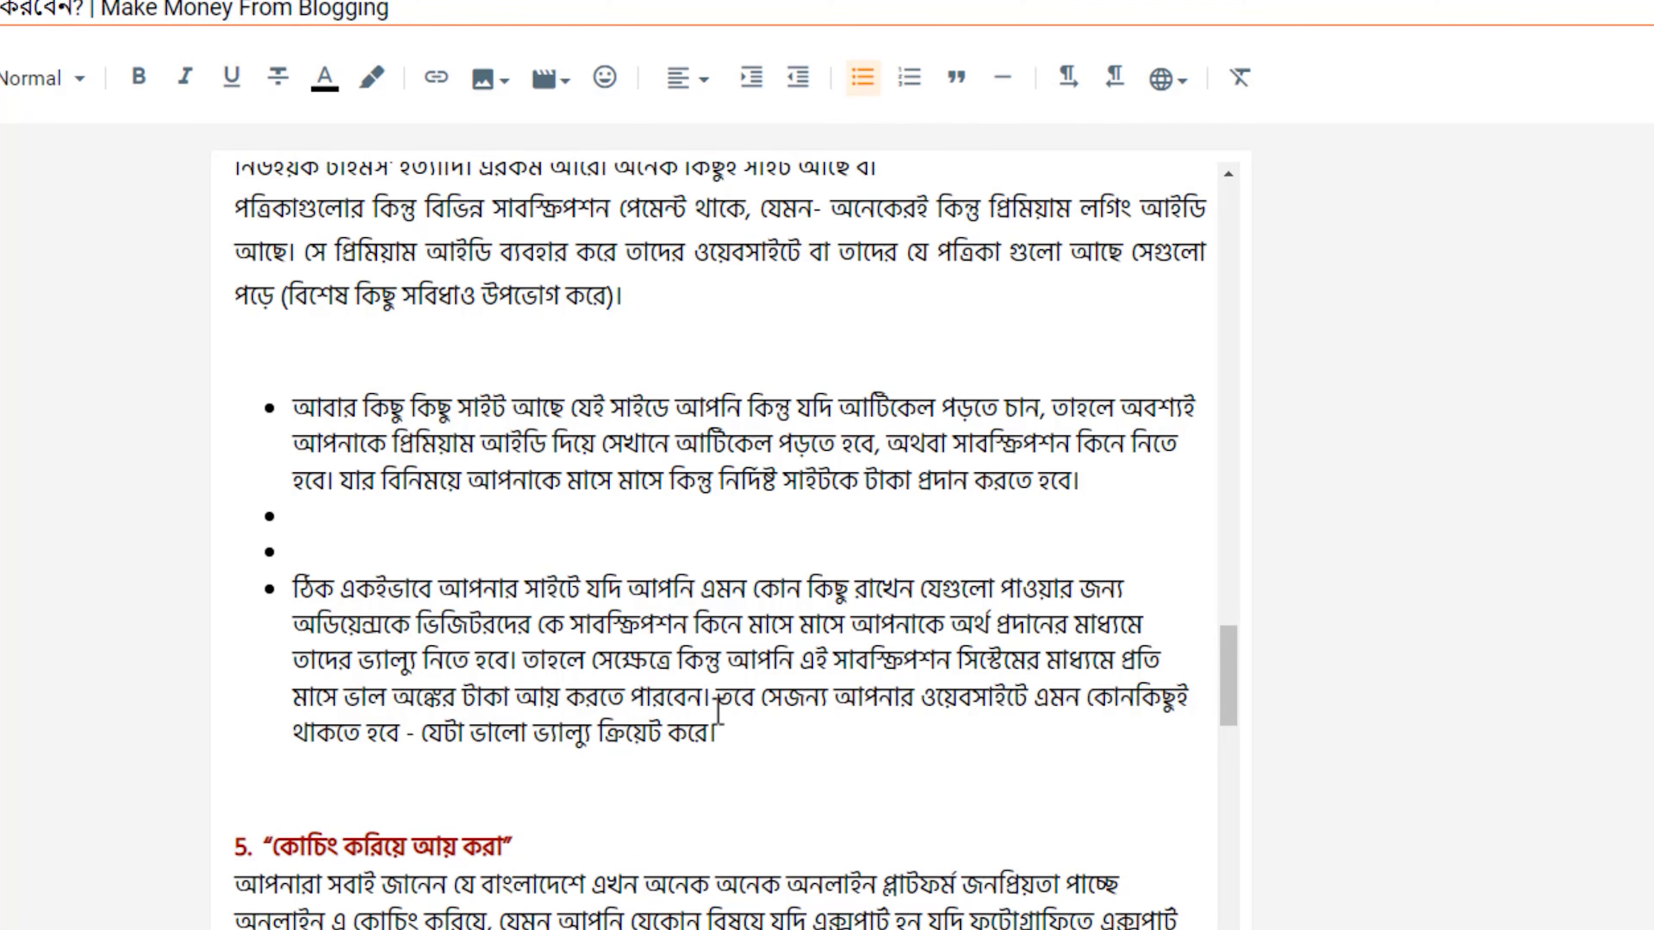
Undo the bulleted list, try a numbered list on the same paragraphs above heading 5, and undo it.
{"action": "key", "text": "ctrl+z"}
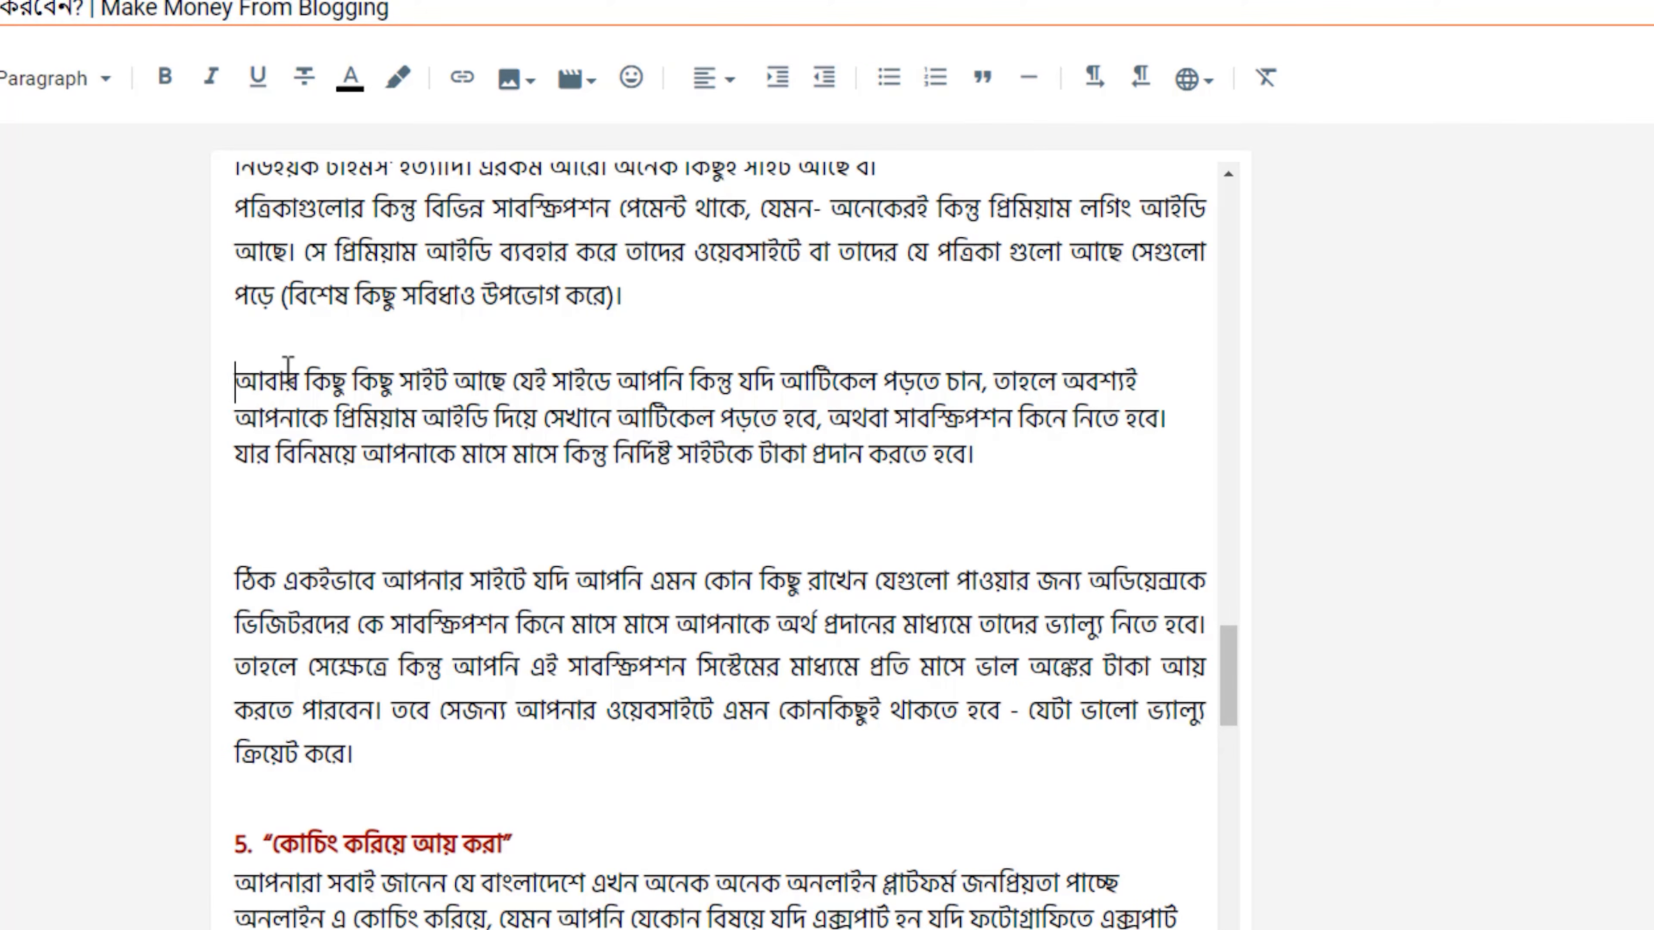
{"action": "left_click", "coordinate": [475, 565], "text": "shift"}
{"action": "left_click", "coordinate": [557, 761], "text": "shift"}
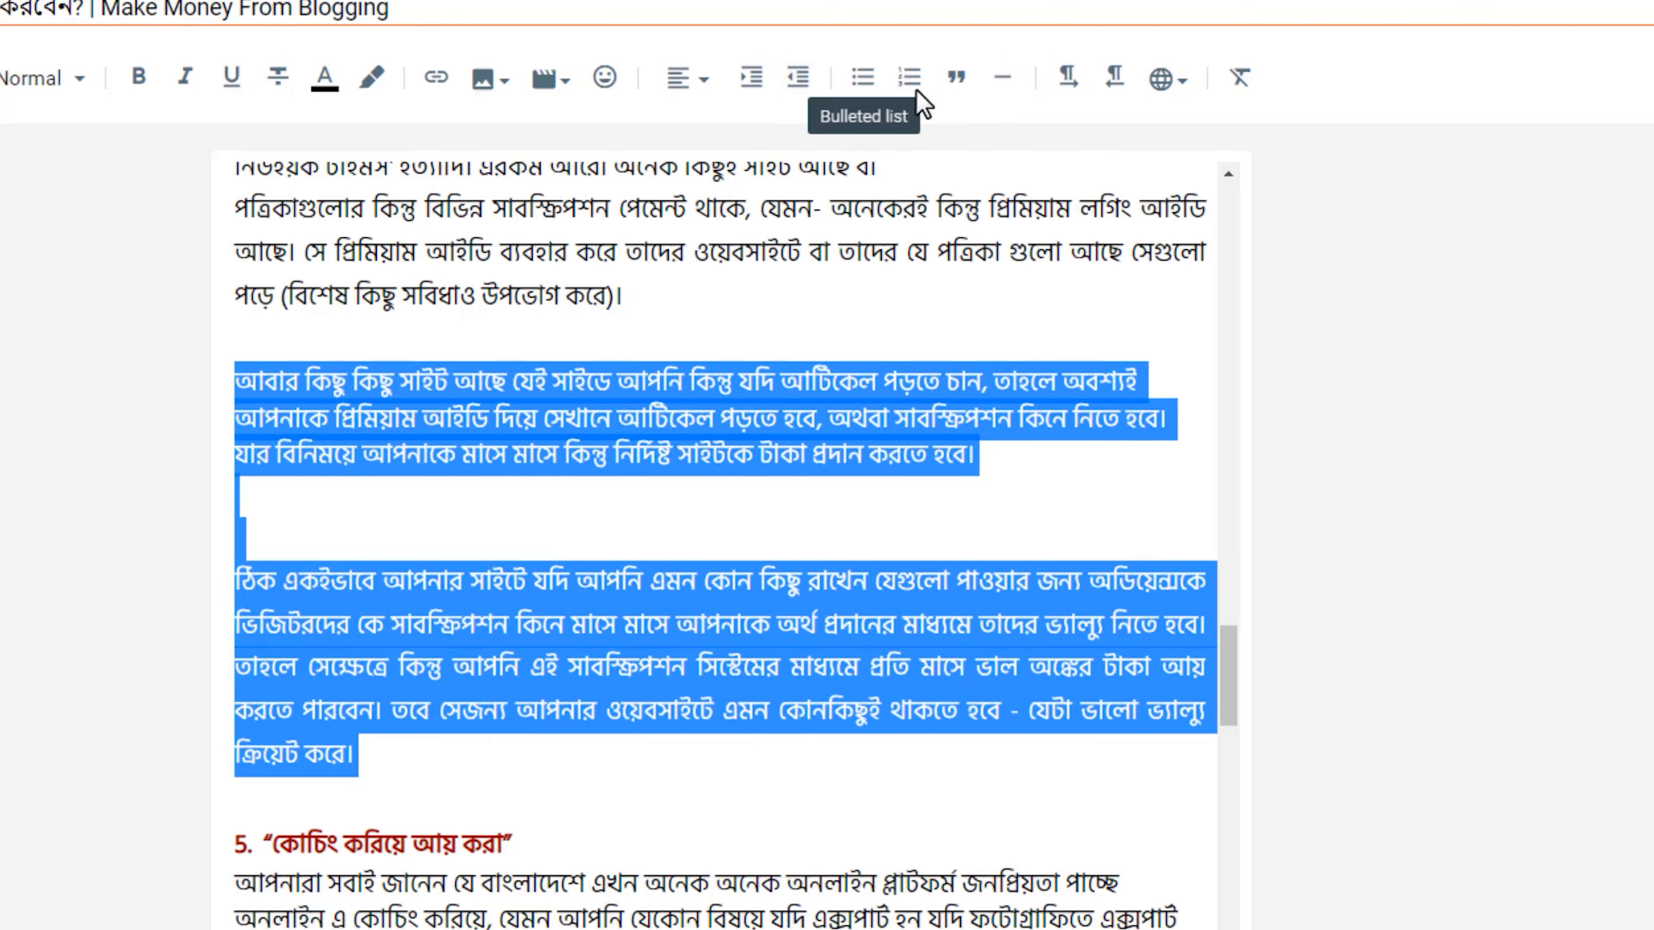
{"action": "left_click", "coordinate": [915, 91]}
{"action": "left_click", "coordinate": [396, 533]}
{"action": "type", "text": "dfd"}
{"action": "left_click", "coordinate": [357, 559]}
{"action": "type", "text": "fdfd"}
{"action": "key", "text": "ctrl+z"}
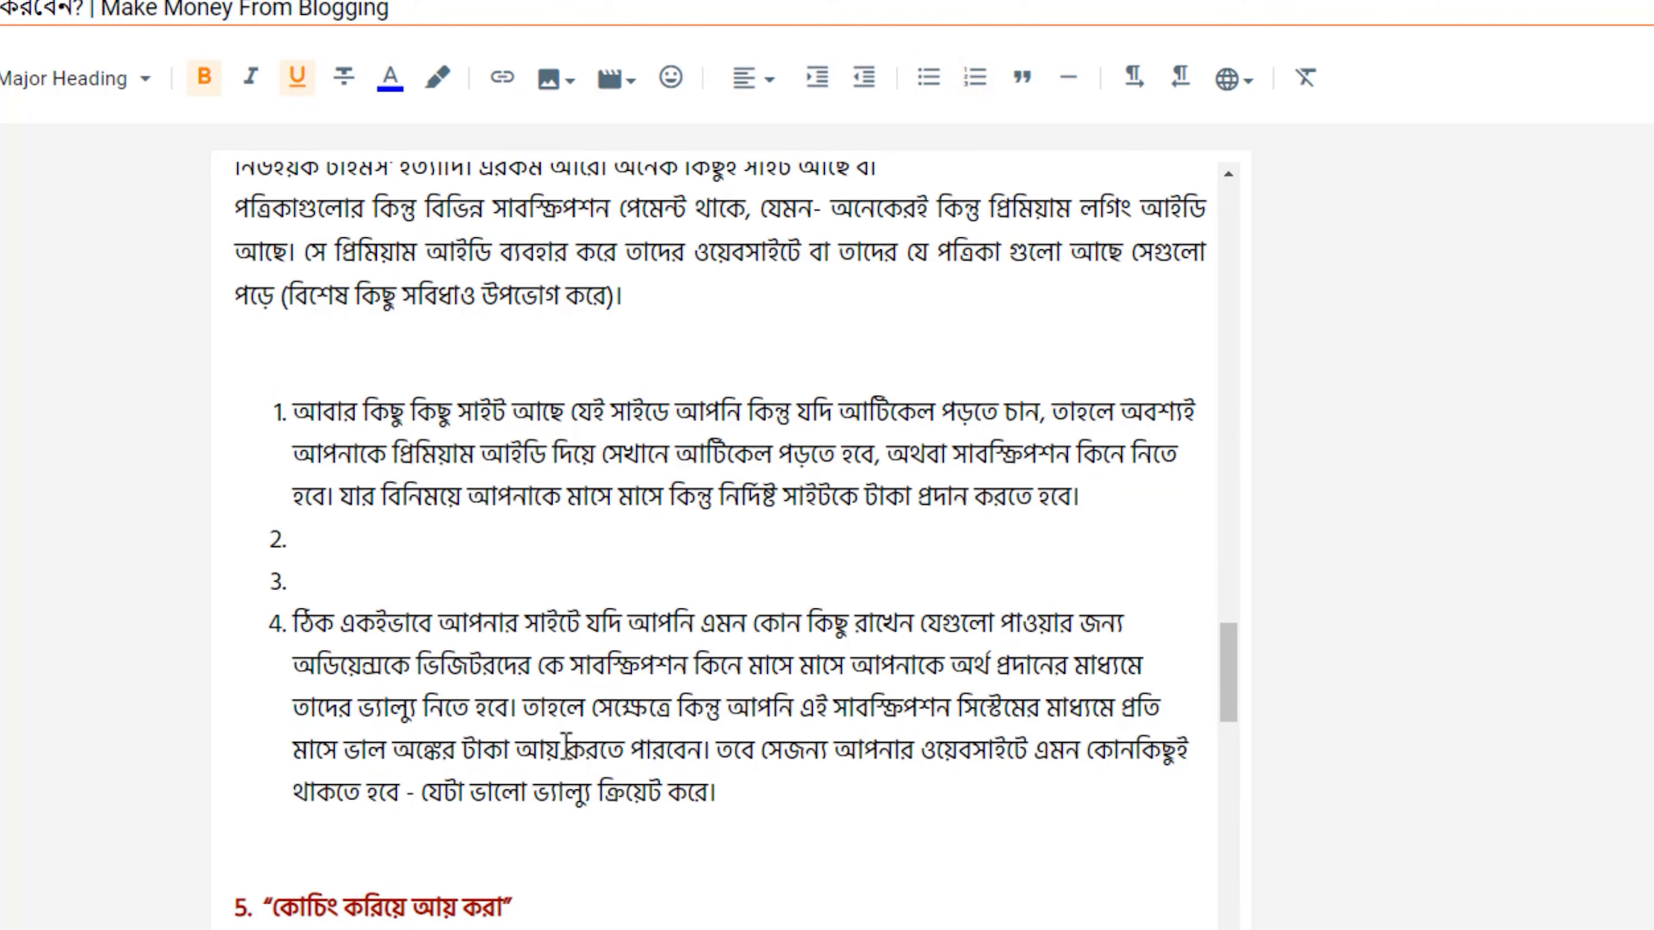
{"action": "key", "text": "ctrl+z"}
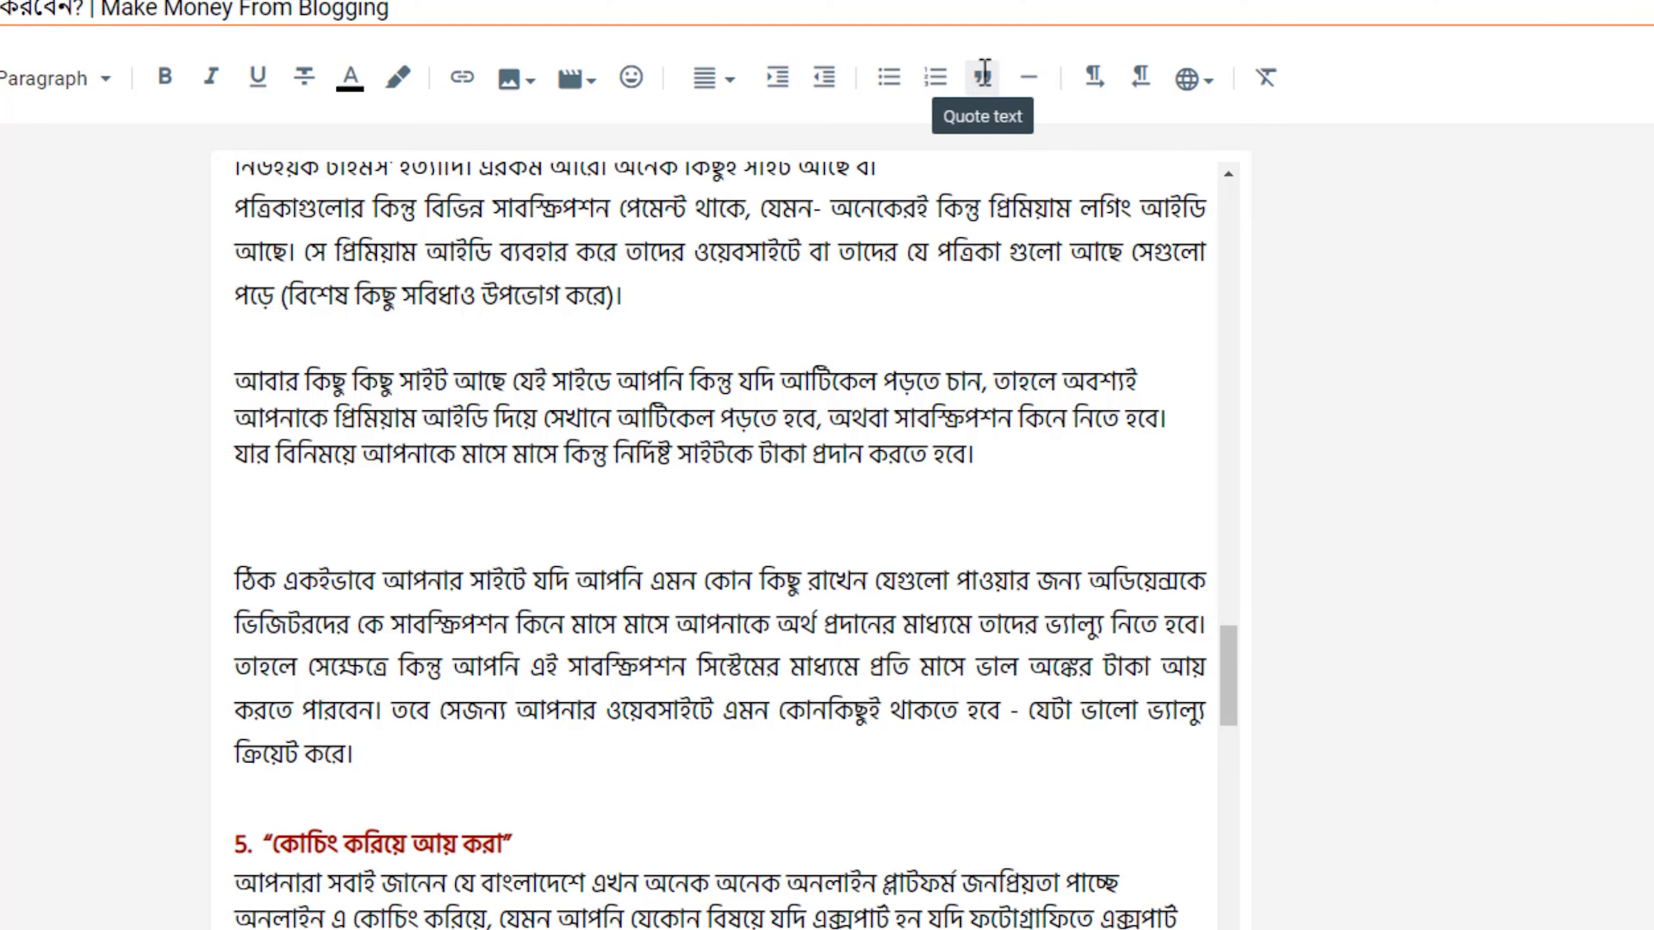
Try formatting the "আবার কিছু কিছু সাইট" paragraph as quoted text and undo it.
{"action": "left_click", "coordinate": [1096, 451]}
{"action": "left_click", "coordinate": [985, 88]}
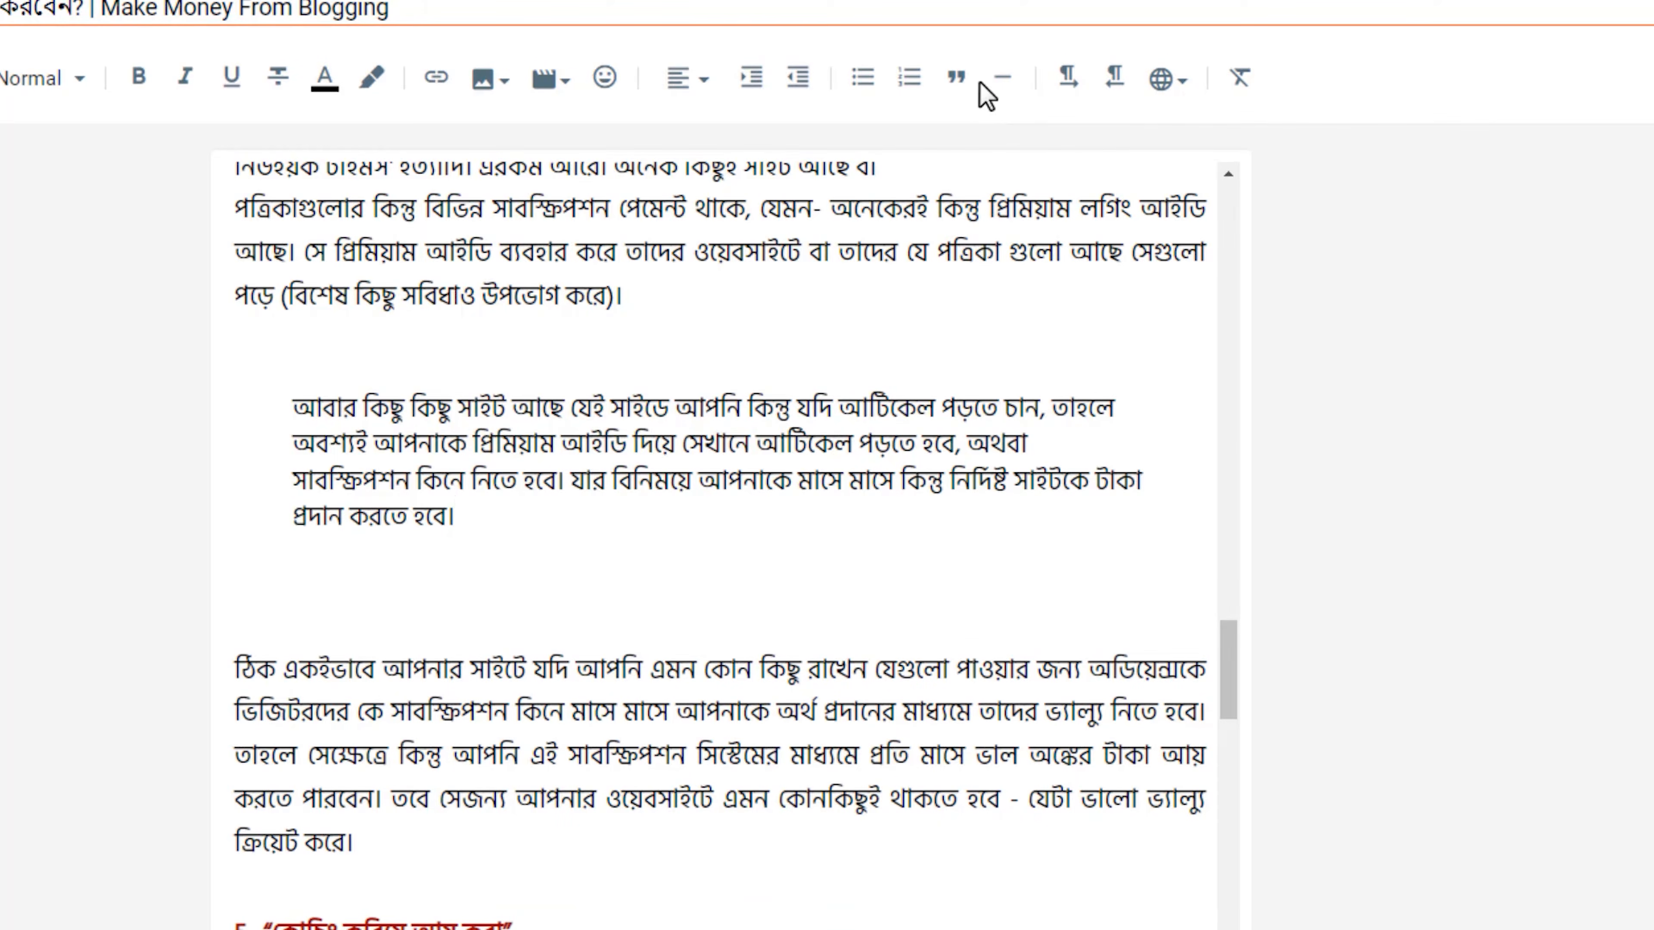
{"action": "key", "text": "ctrl+z"}
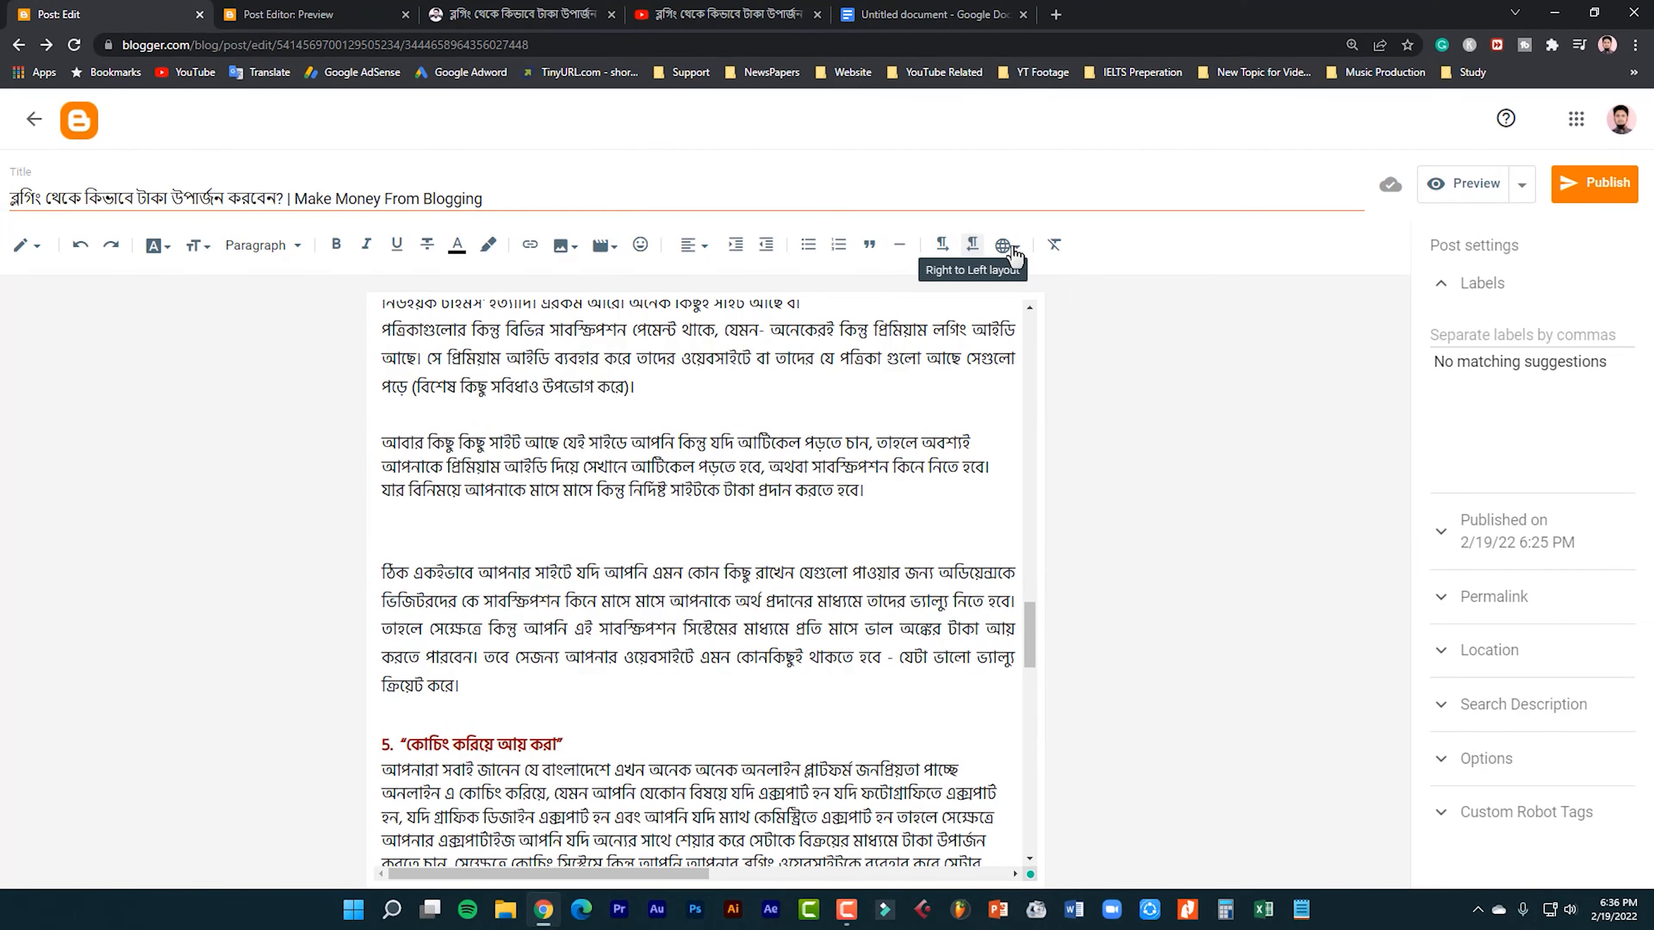
Look through the available input languages and close the list without choosing one.
{"action": "left_click", "coordinate": [1017, 251]}
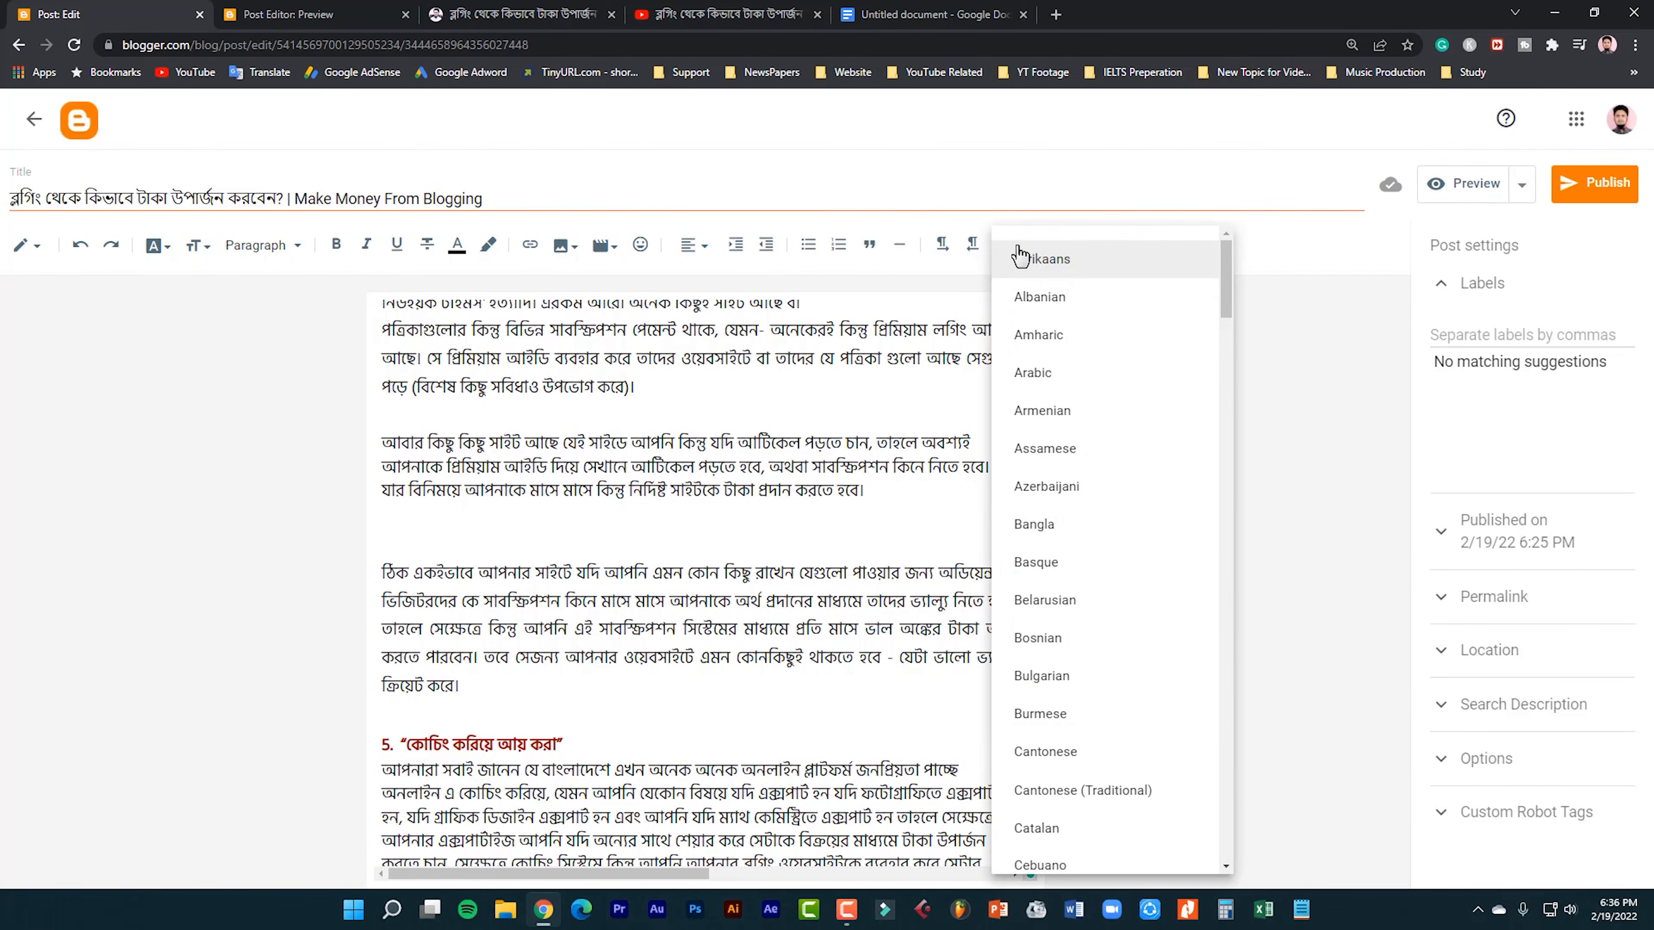
{"action": "key", "text": "Down"}
{"action": "key", "text": "Down"}
{"action": "key", "text": "Down"}
{"action": "key", "text": "Down"}
{"action": "key", "text": "Down"}
{"action": "key", "text": "Down"}
{"action": "key", "text": "Down"}
{"action": "key", "text": "Down"}
{"action": "key", "text": "Down"}
{"action": "key", "text": "Down"}
{"action": "key", "text": "Down"}
{"action": "key", "text": "Down"}
{"action": "key", "text": "Down"}
{"action": "key", "text": "Down"}
{"action": "key", "text": "Down"}
{"action": "key", "text": "Down"}
{"action": "key", "text": "Down"}
{"action": "key", "text": "Down"}
{"action": "key", "text": "Down"}
{"action": "key", "text": "Down"}
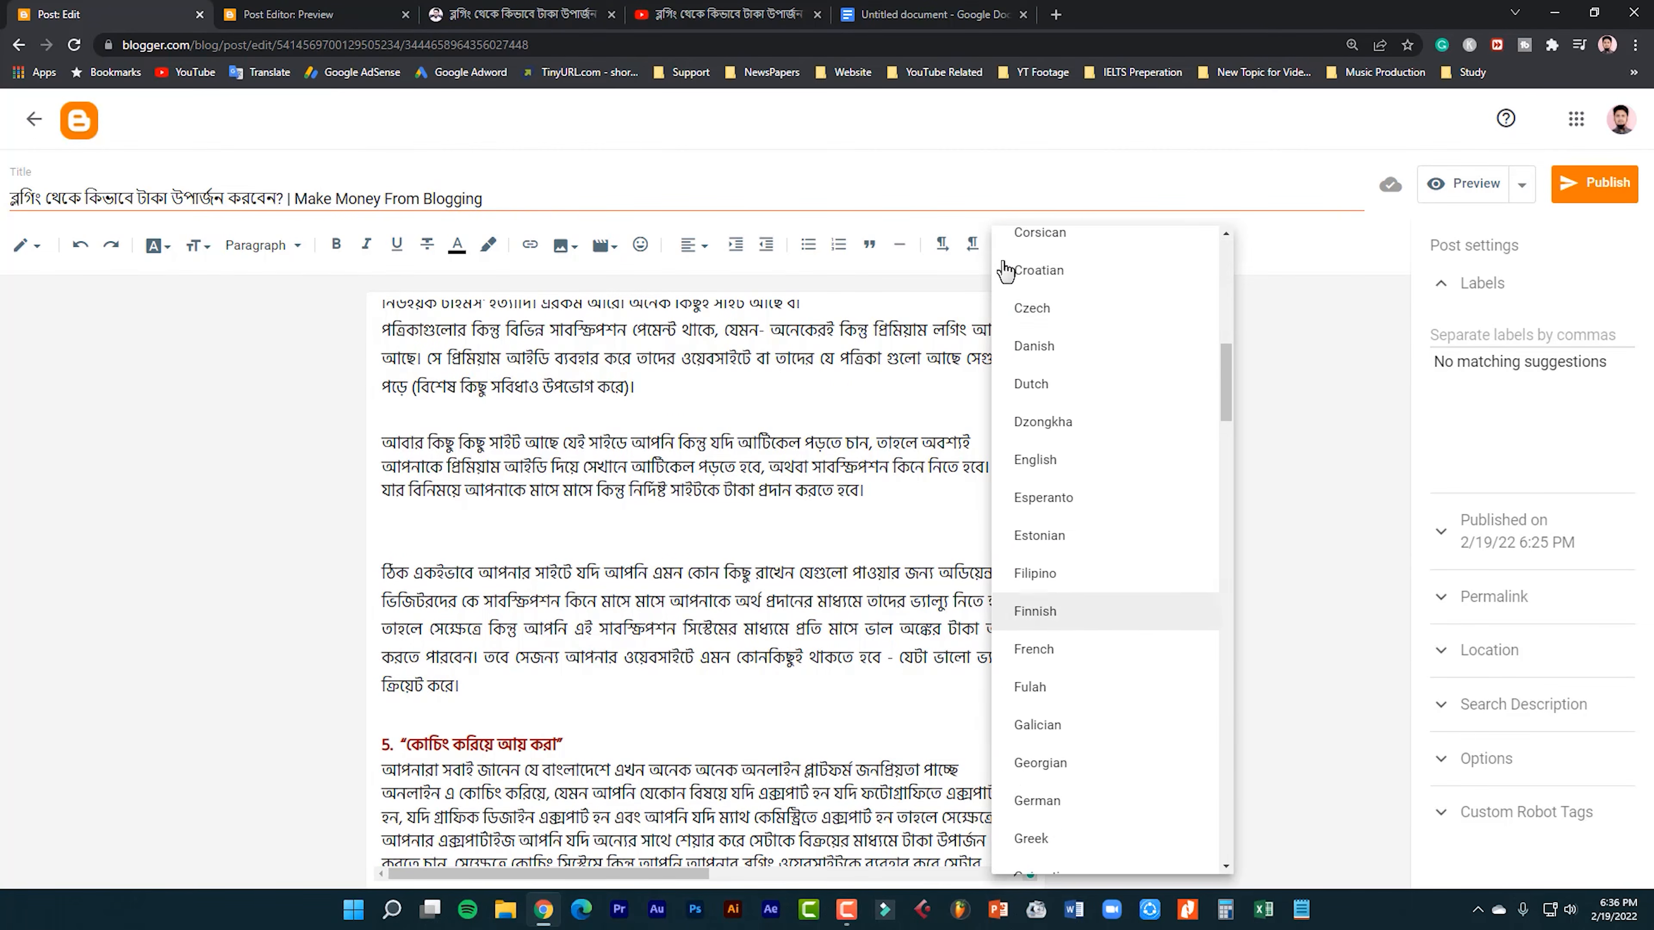
{"action": "left_click", "coordinate": [835, 442]}
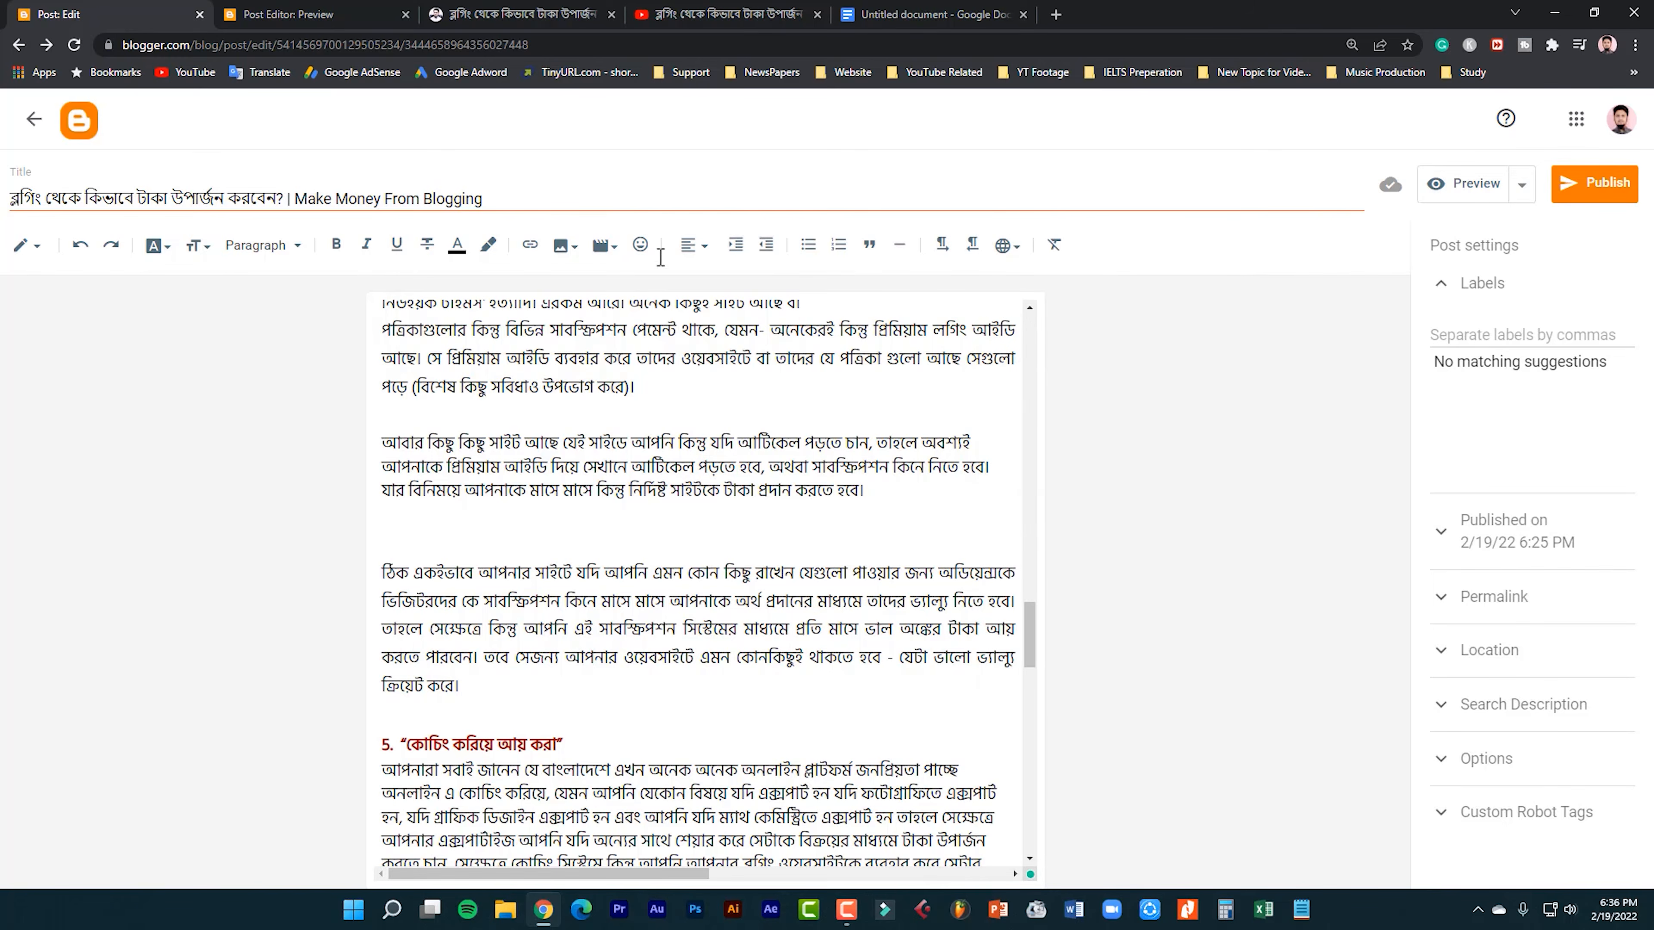
Browse the People and Emotions emoji among the special characters and close the dialog without inserting any.
{"action": "left_click", "coordinate": [641, 245]}
{"action": "scroll", "coordinate": [672, 565], "scroll_direction": "down", "scroll_amount": 2}
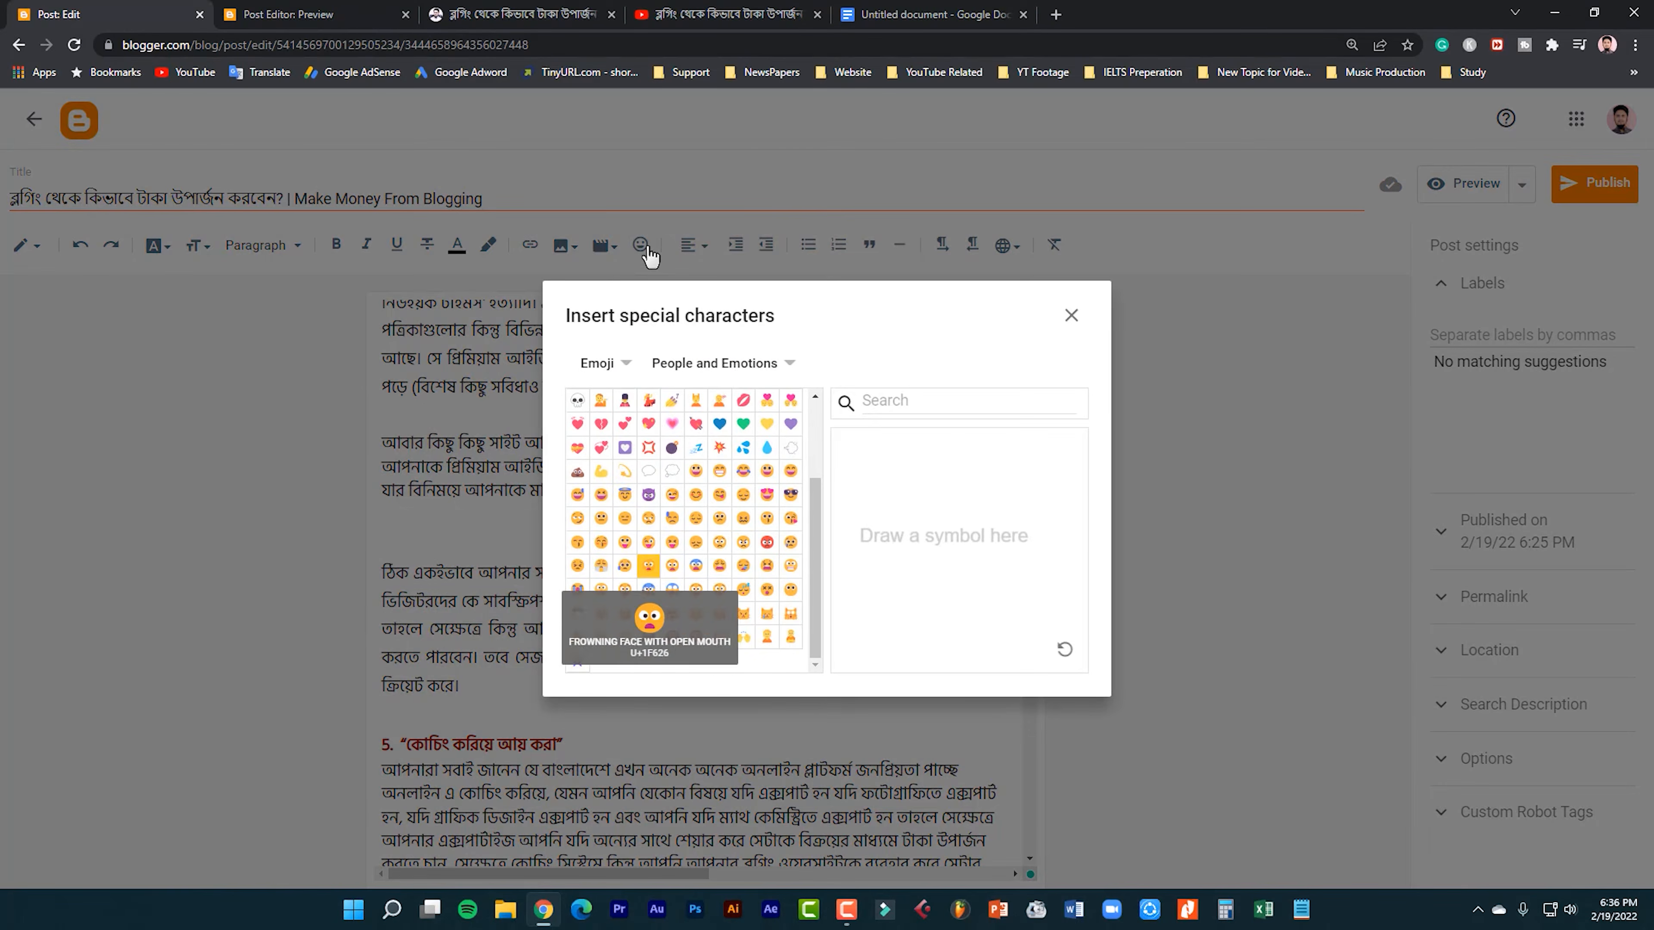
{"action": "scroll", "coordinate": [673, 565], "scroll_direction": "up", "scroll_amount": 2}
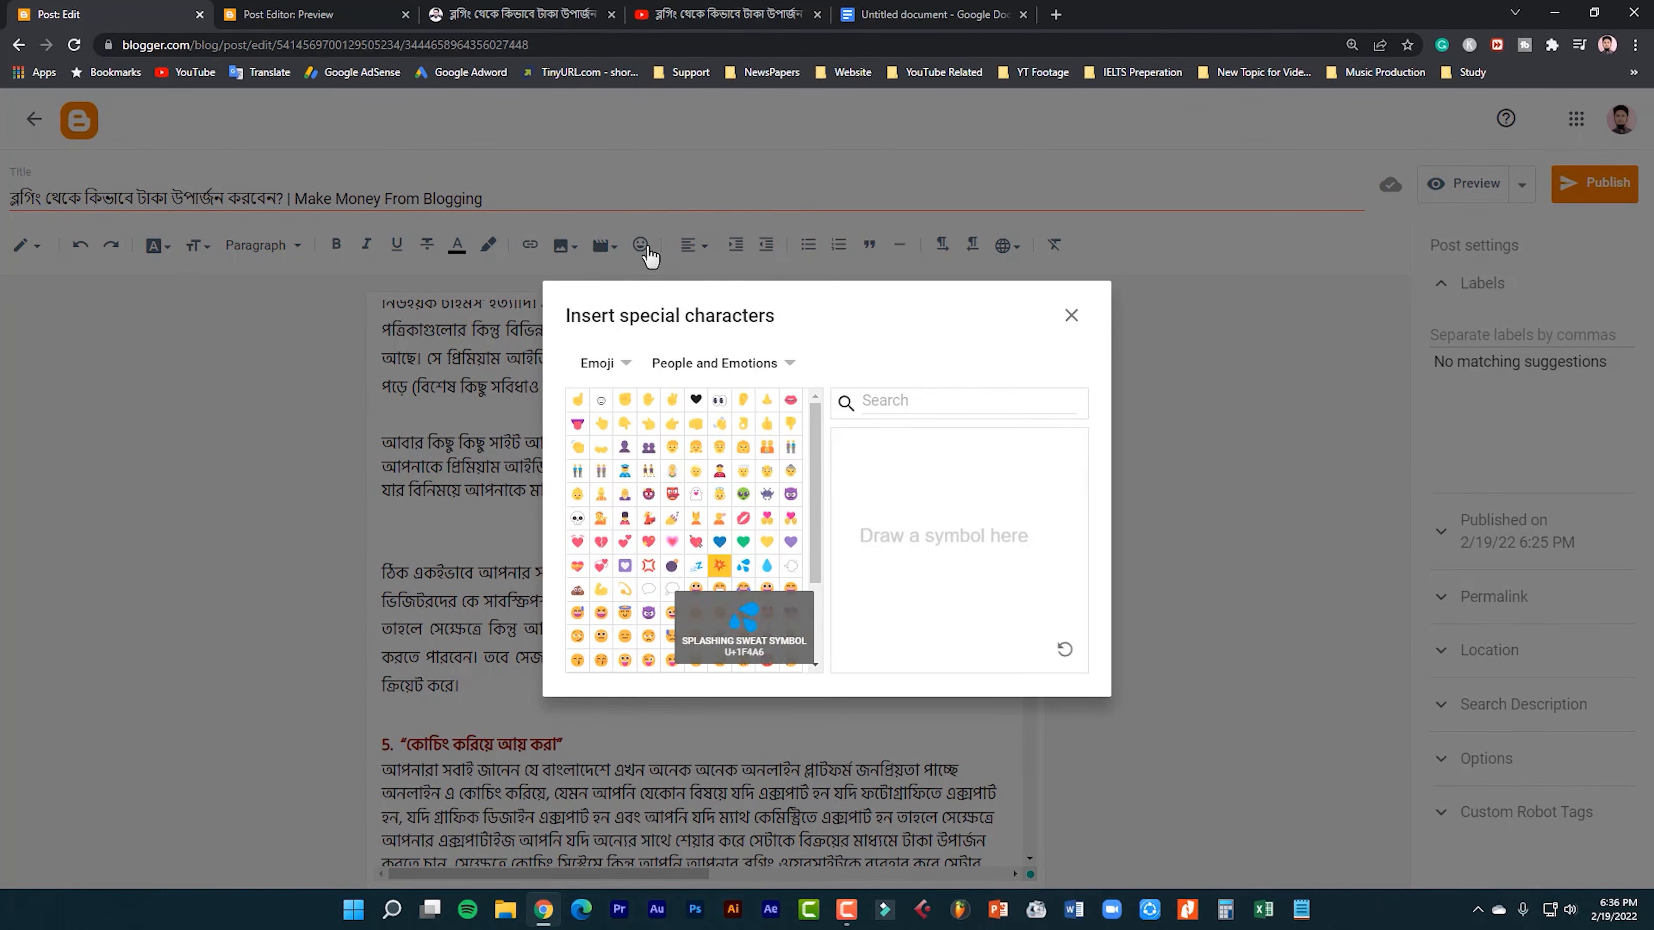
{"action": "left_click", "coordinate": [1070, 317]}
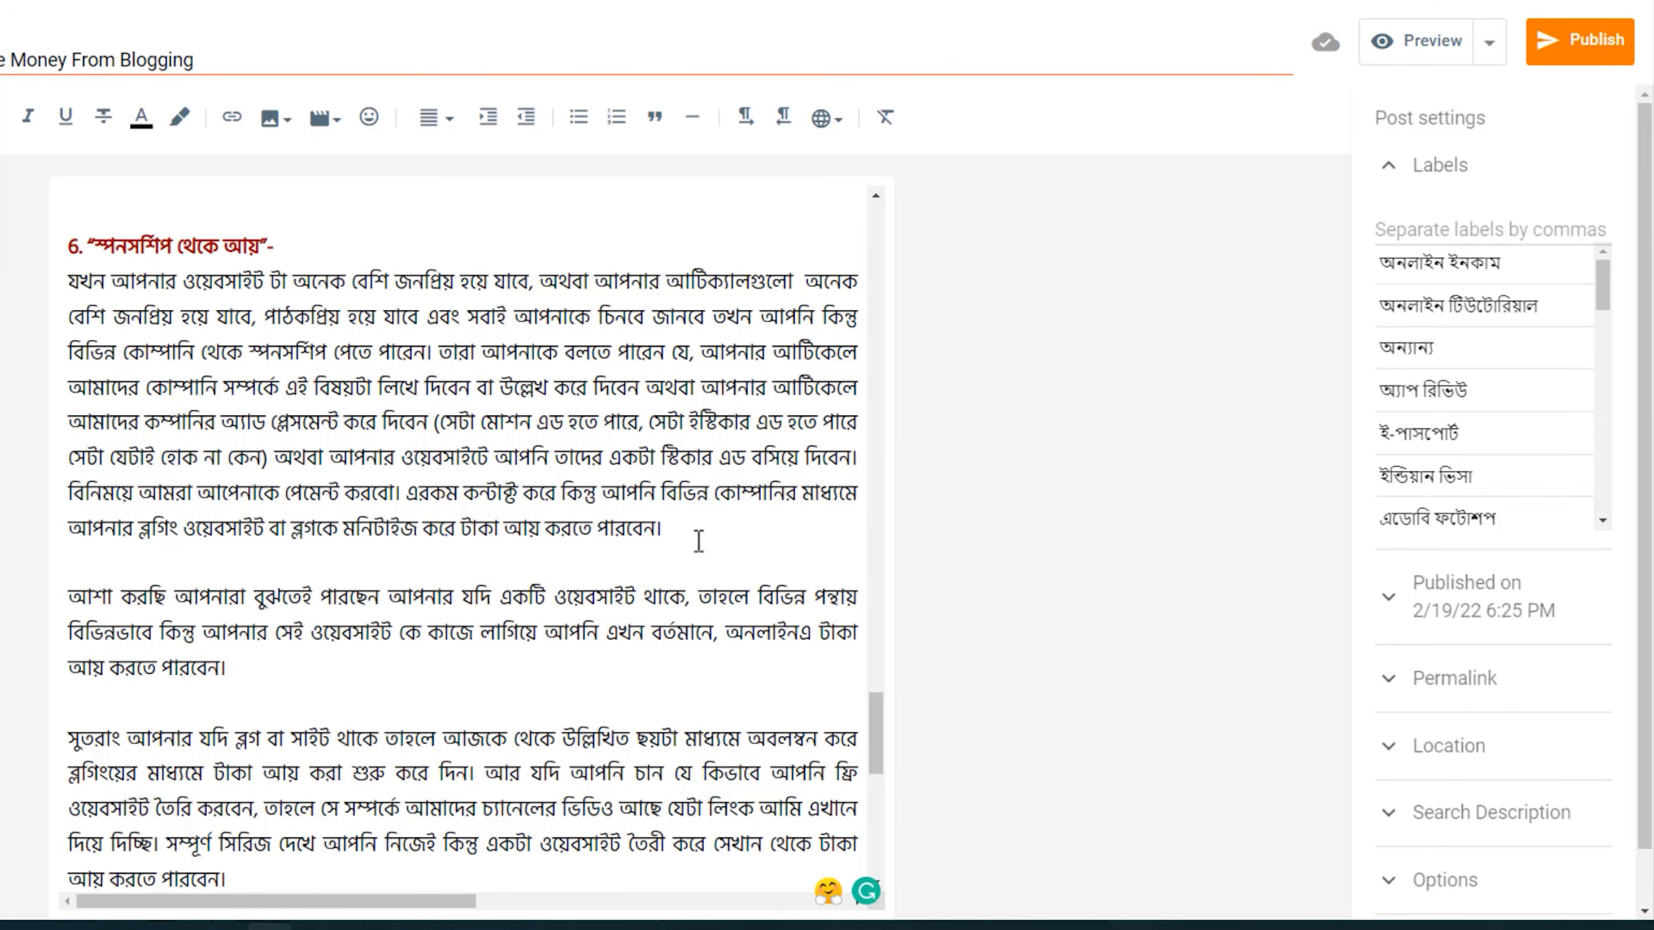
Add the labels অনলাইন ইনকাম, অন্যান্য and ফিচার্ড to the post.
{"action": "left_click", "coordinate": [1450, 179]}
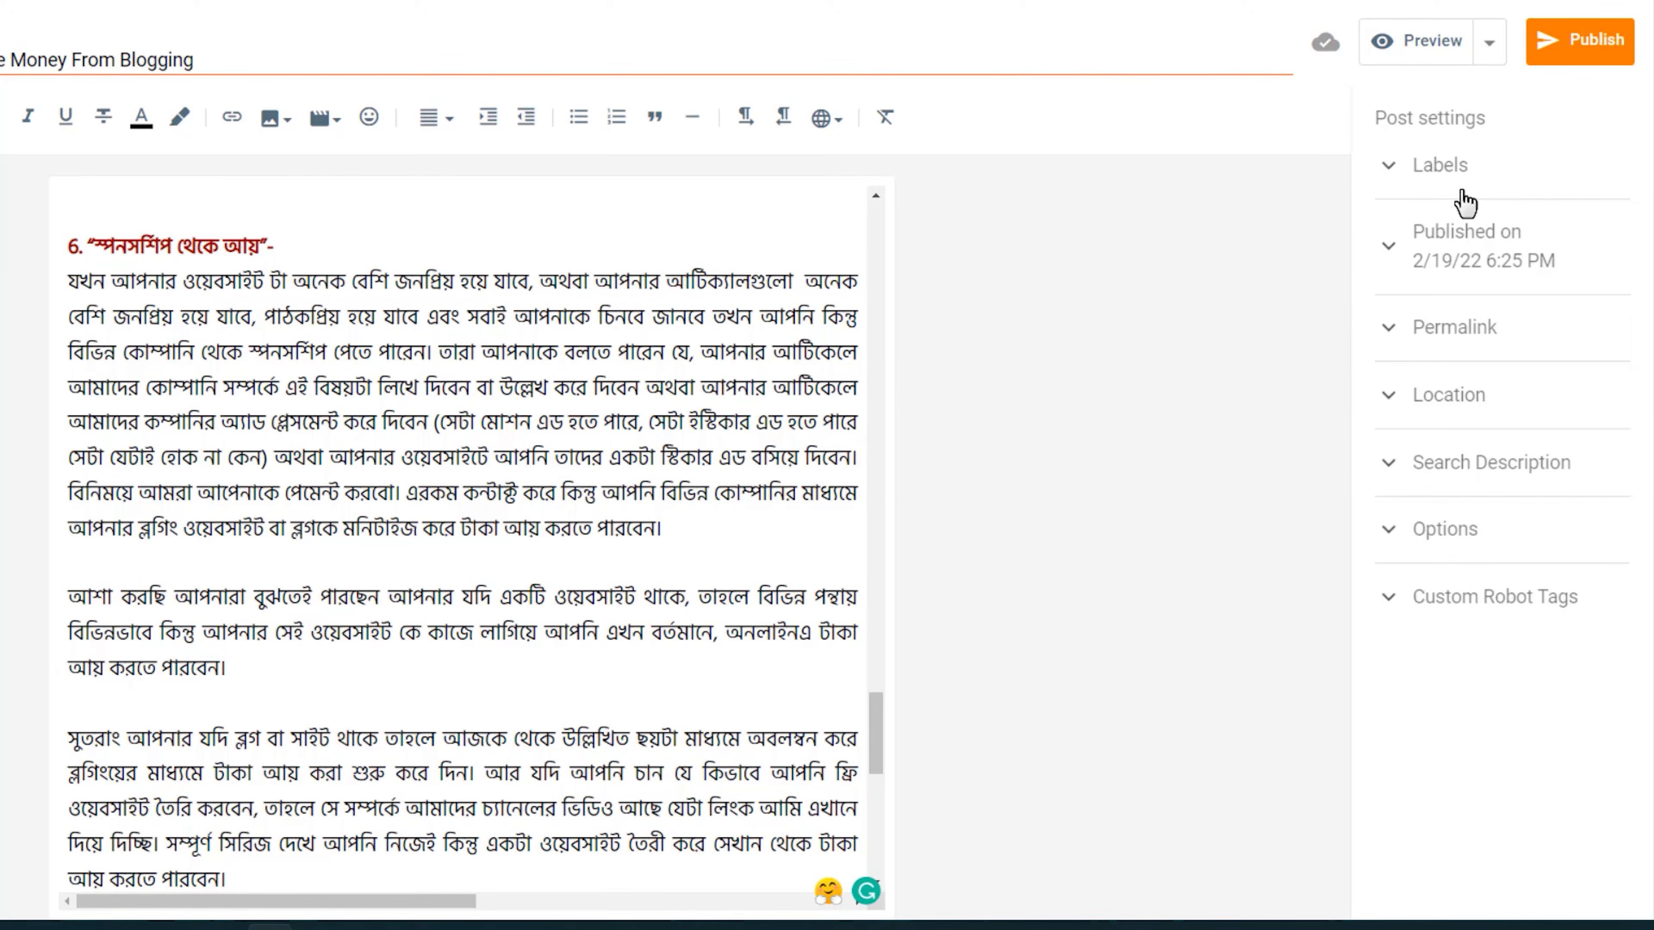
{"action": "left_click", "coordinate": [1461, 192]}
{"action": "left_click", "coordinate": [1410, 225]}
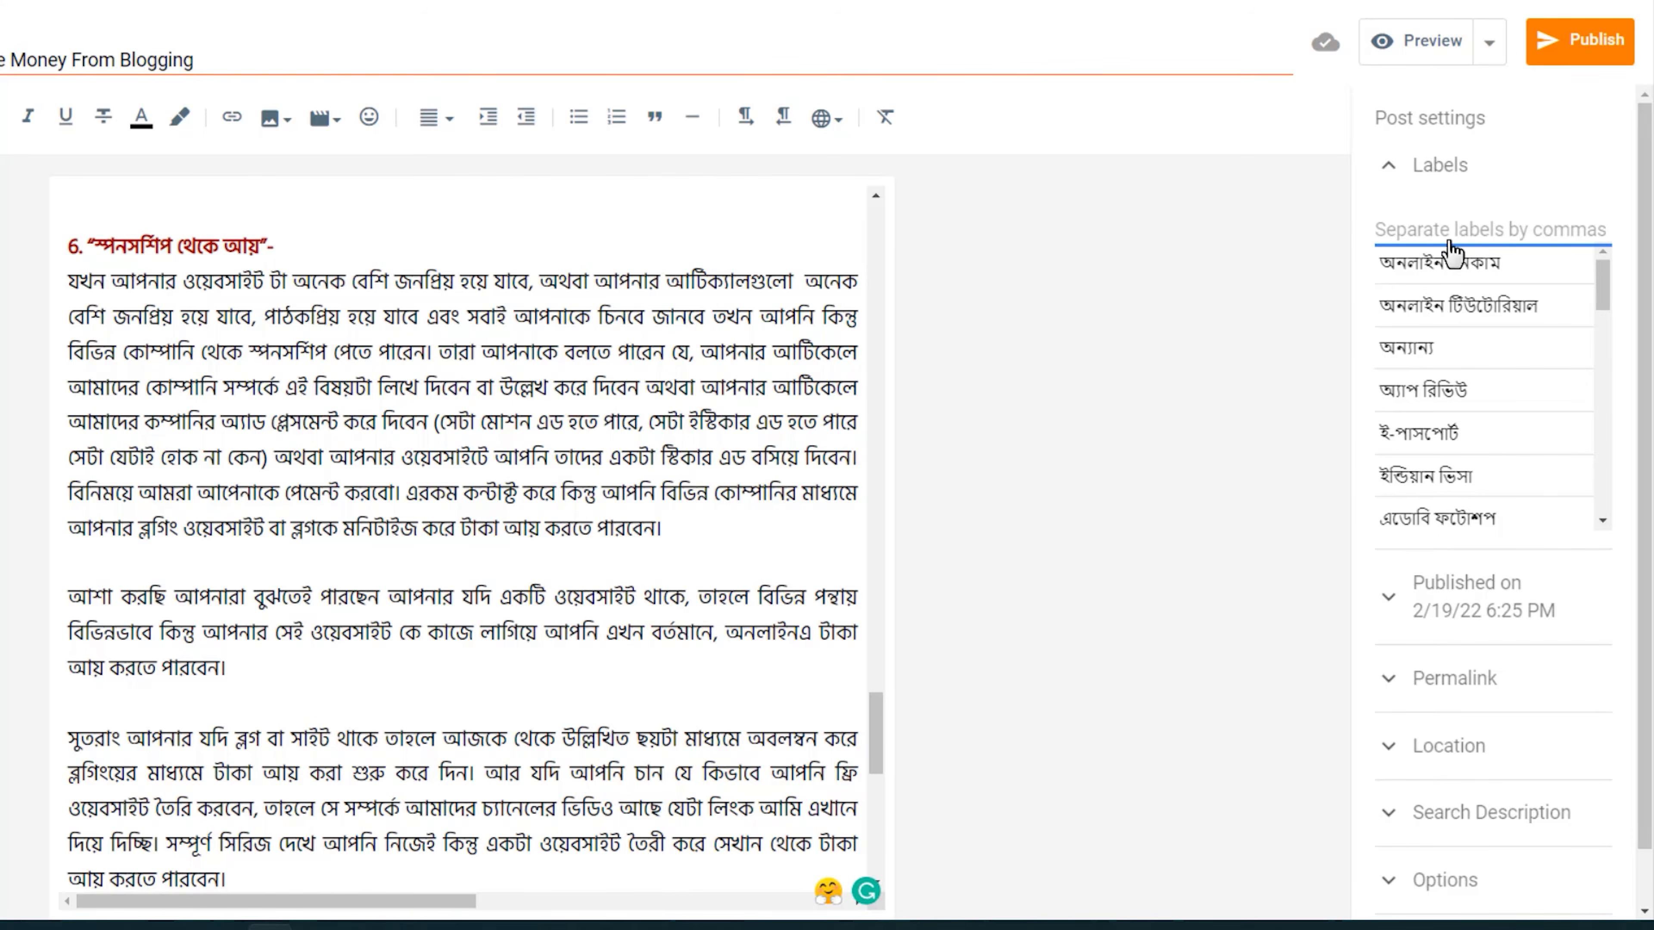
{"action": "left_click", "coordinate": [1442, 260]}
{"action": "left_click", "coordinate": [1442, 312]}
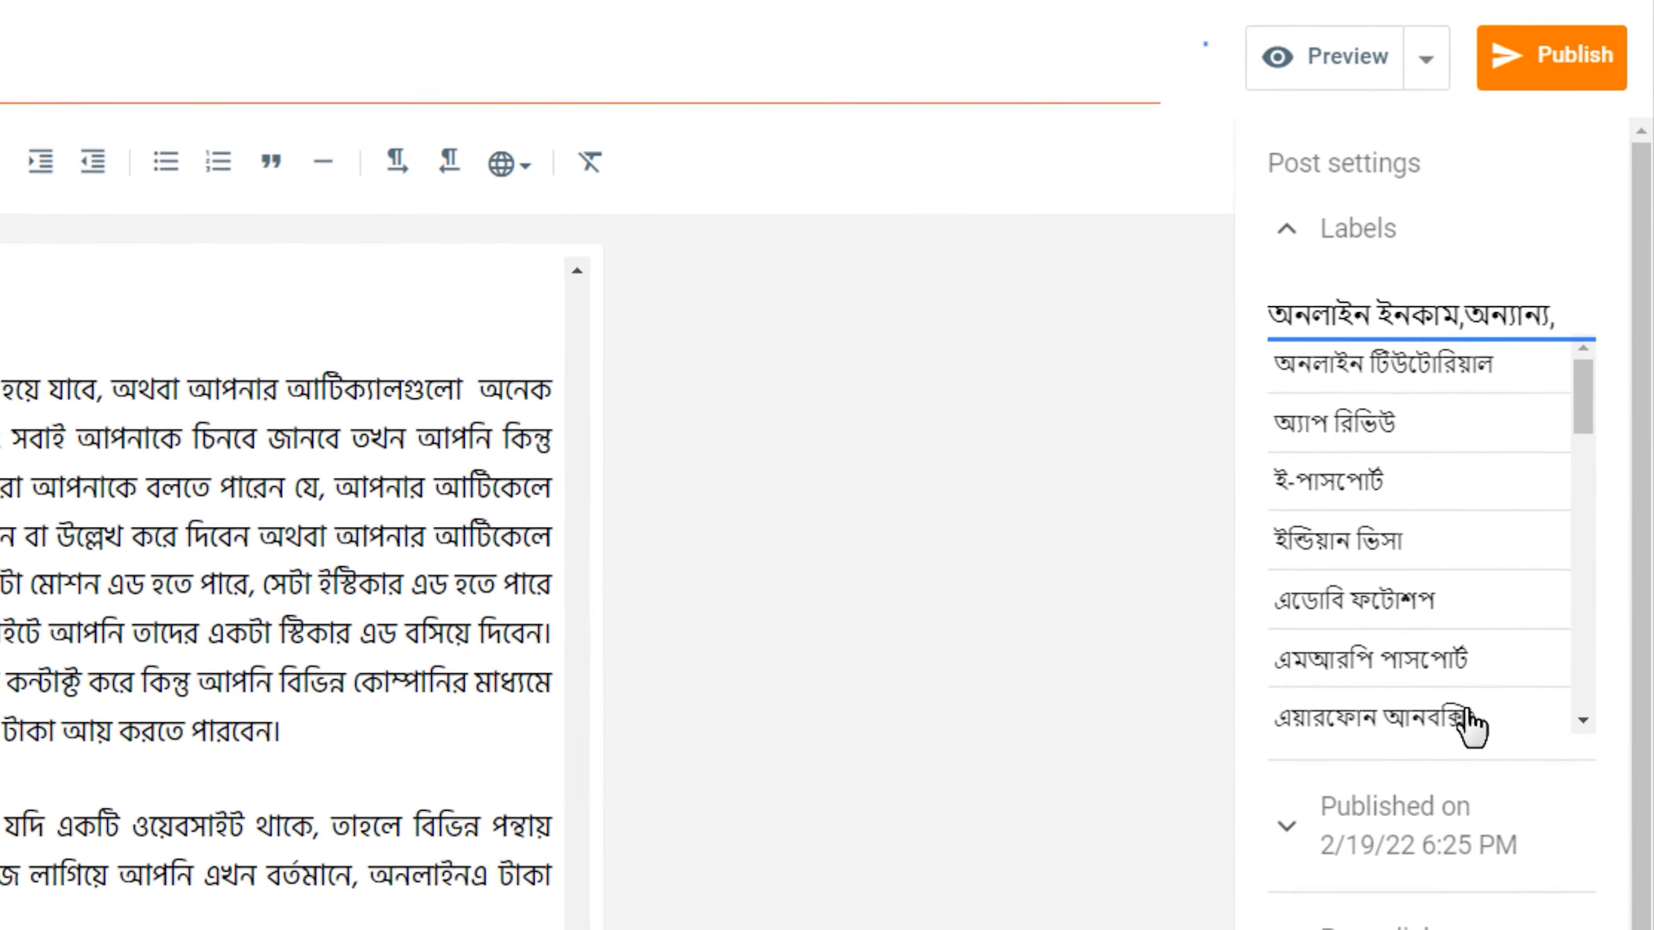
{"action": "type", "text": "dRy"}
{"action": "key", "text": "BackSpace"}
{"action": "key", "text": "BackSpace"}
{"action": "key", "text": "BackSpace"}
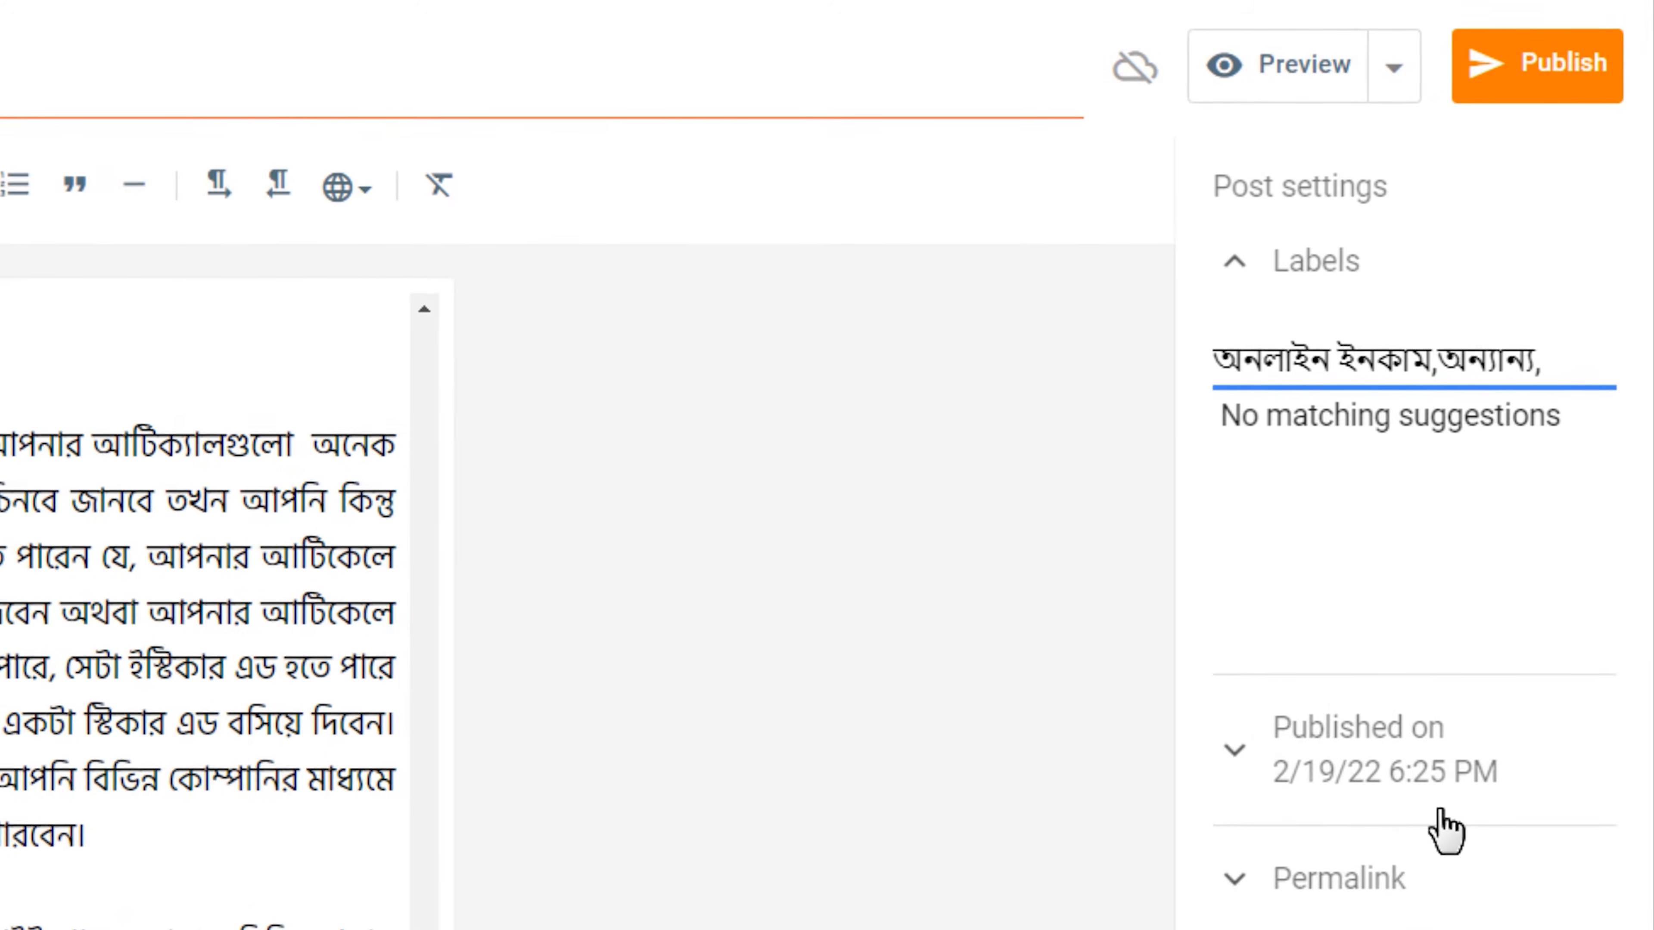
{"action": "type", "text": "ফিচ"}
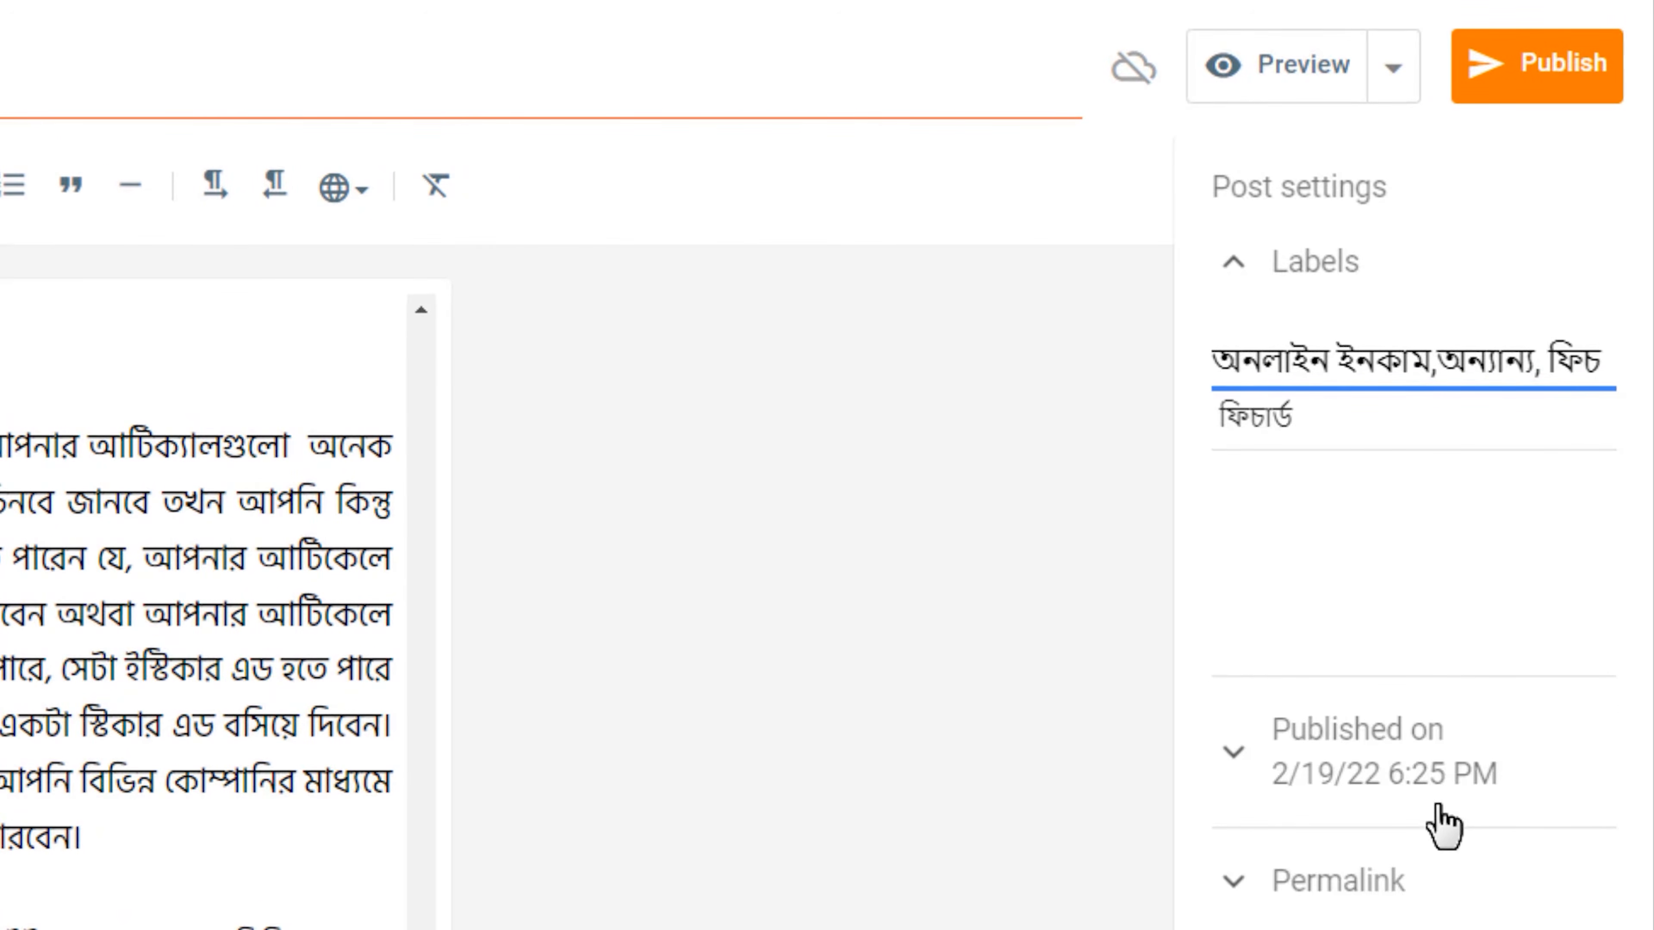
{"action": "left_click", "coordinate": [1336, 435]}
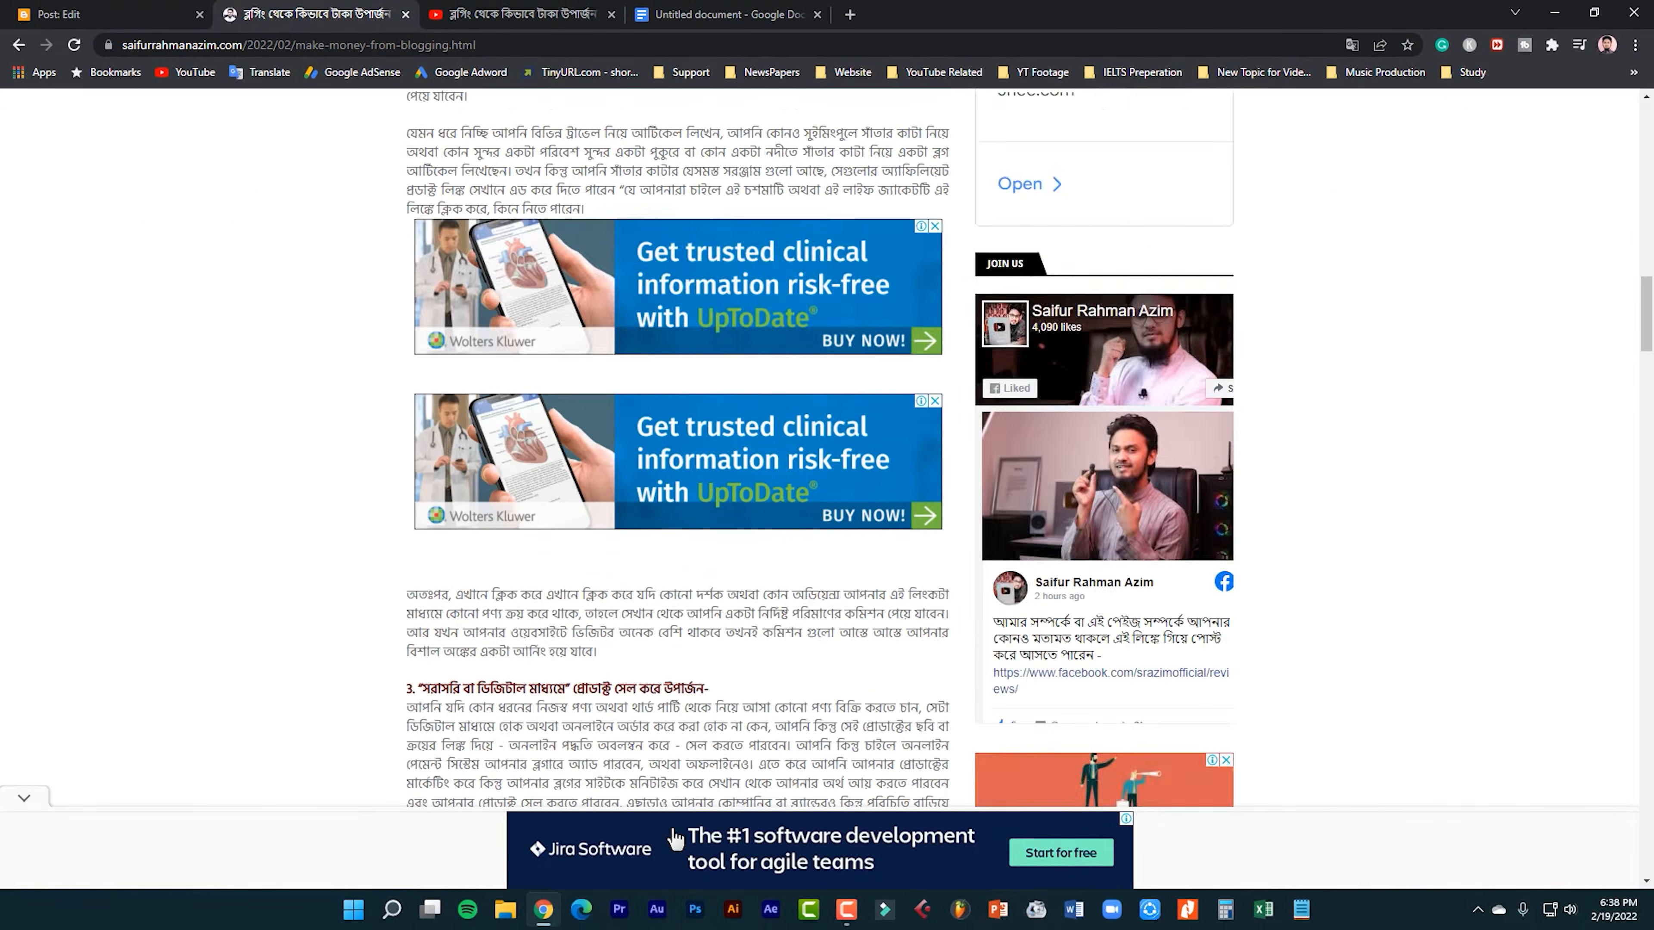
On the published blog, look at the টিউটোরিয়াল submenu and open the অনলাইন ইনকাম category page.
{"action": "scroll", "coordinate": [675, 840], "scroll_direction": "up", "scroll_amount": 15}
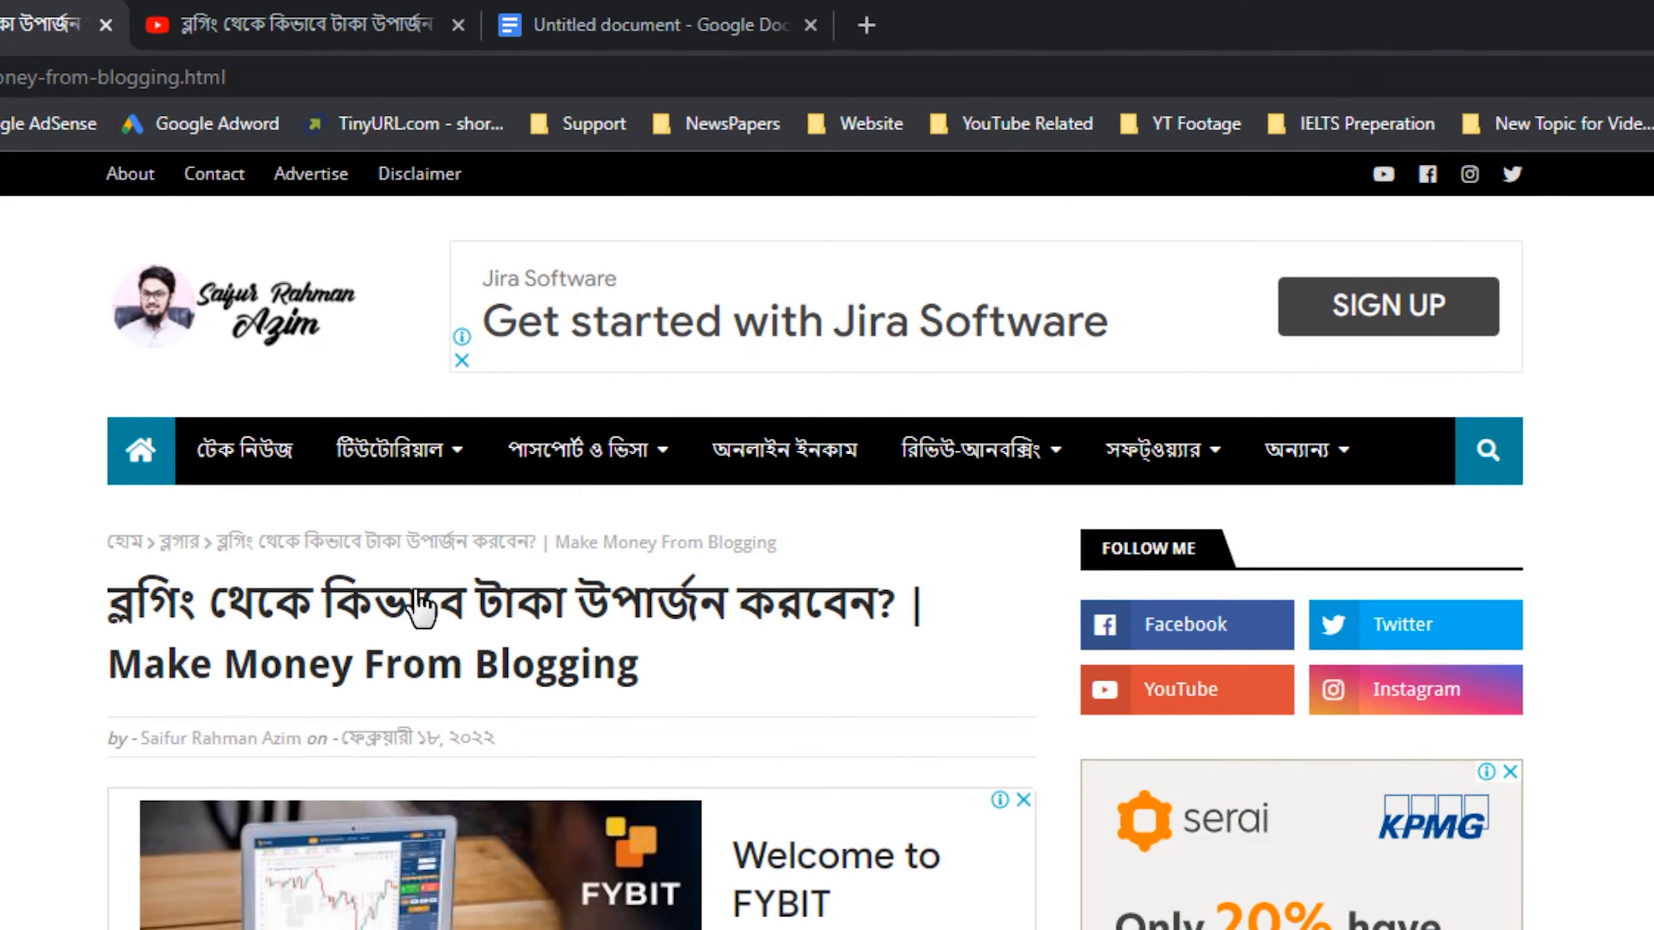
{"action": "mouse_move", "coordinate": [575, 271]}
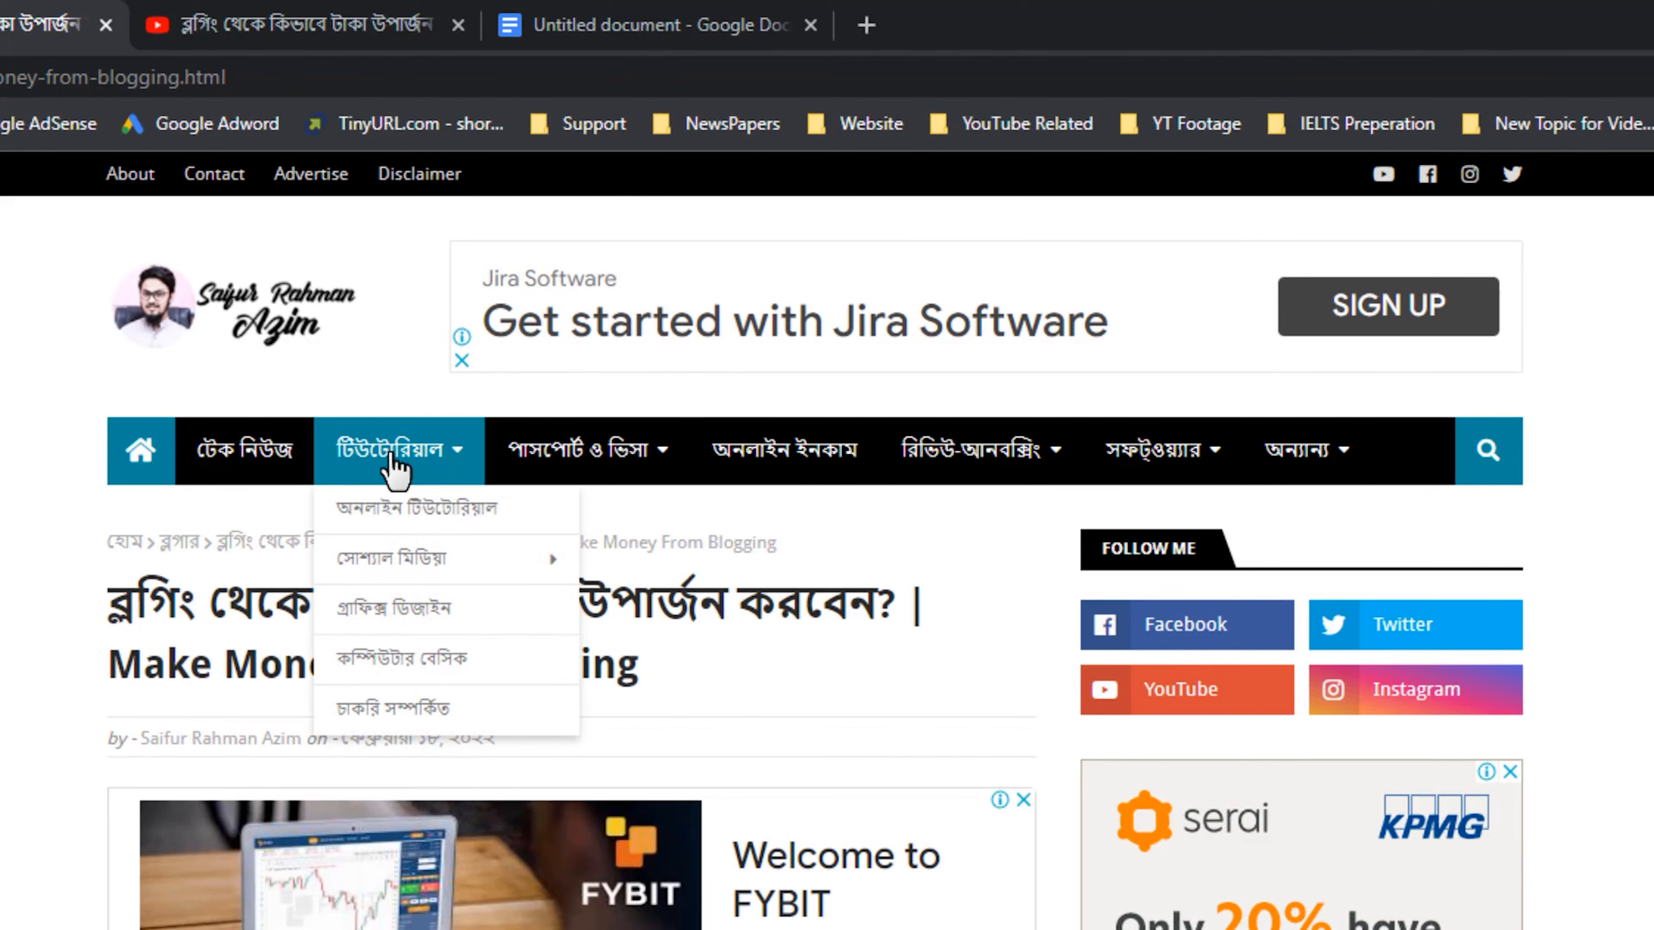
{"action": "mouse_move", "coordinate": [458, 554]}
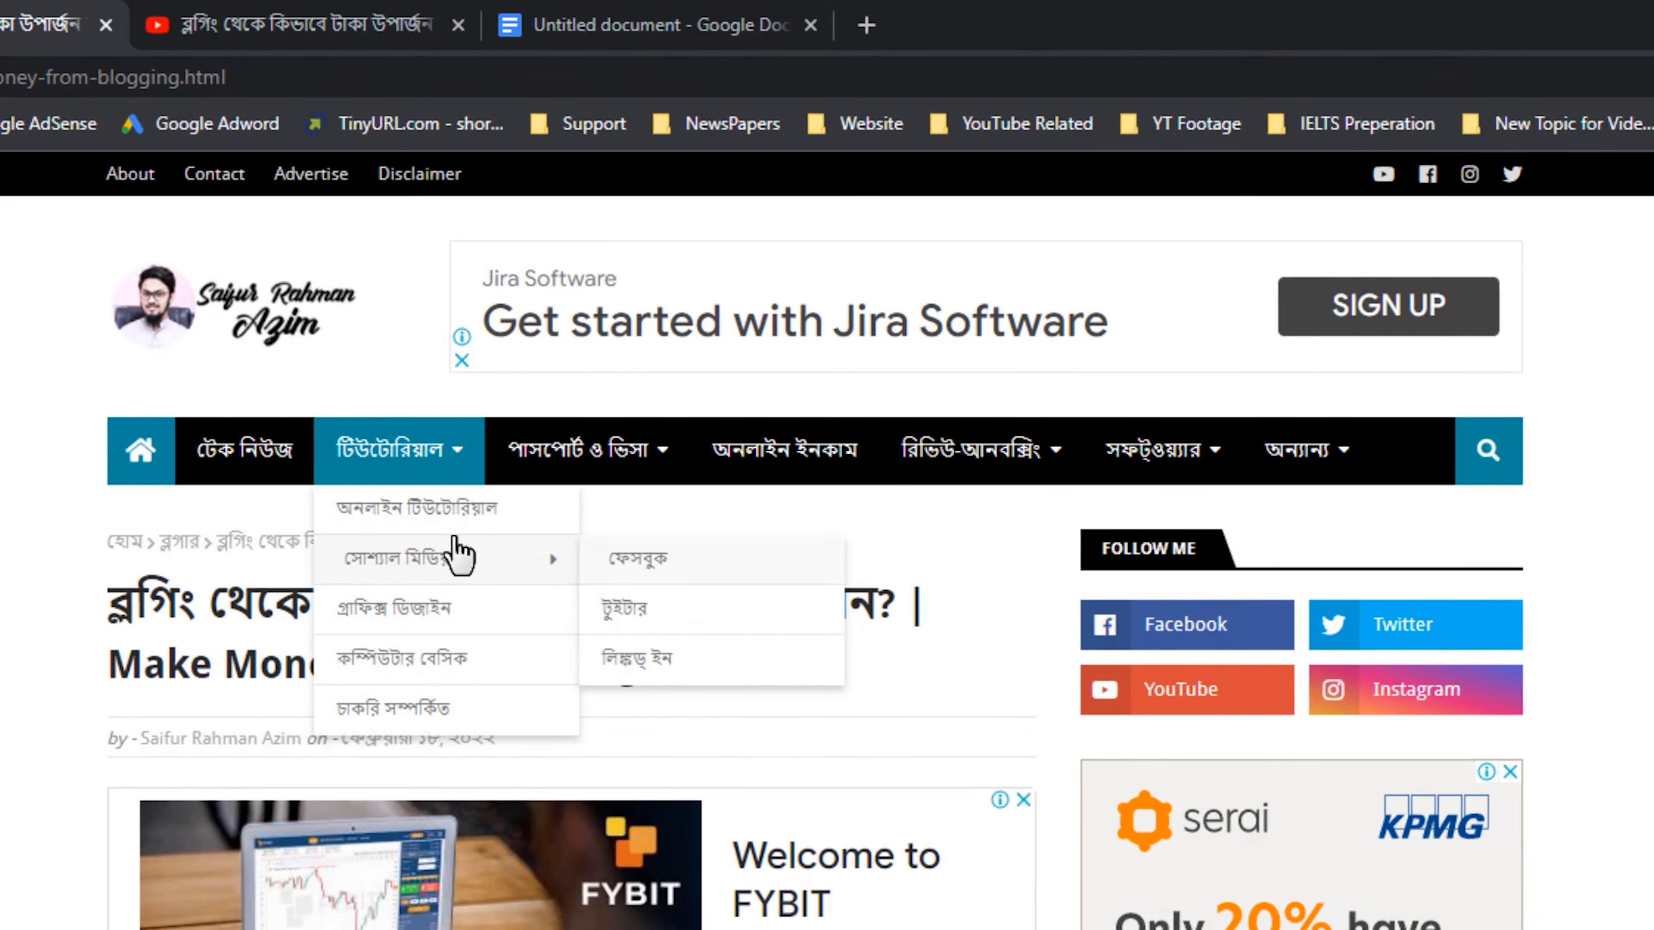
{"action": "left_click", "coordinate": [814, 454]}
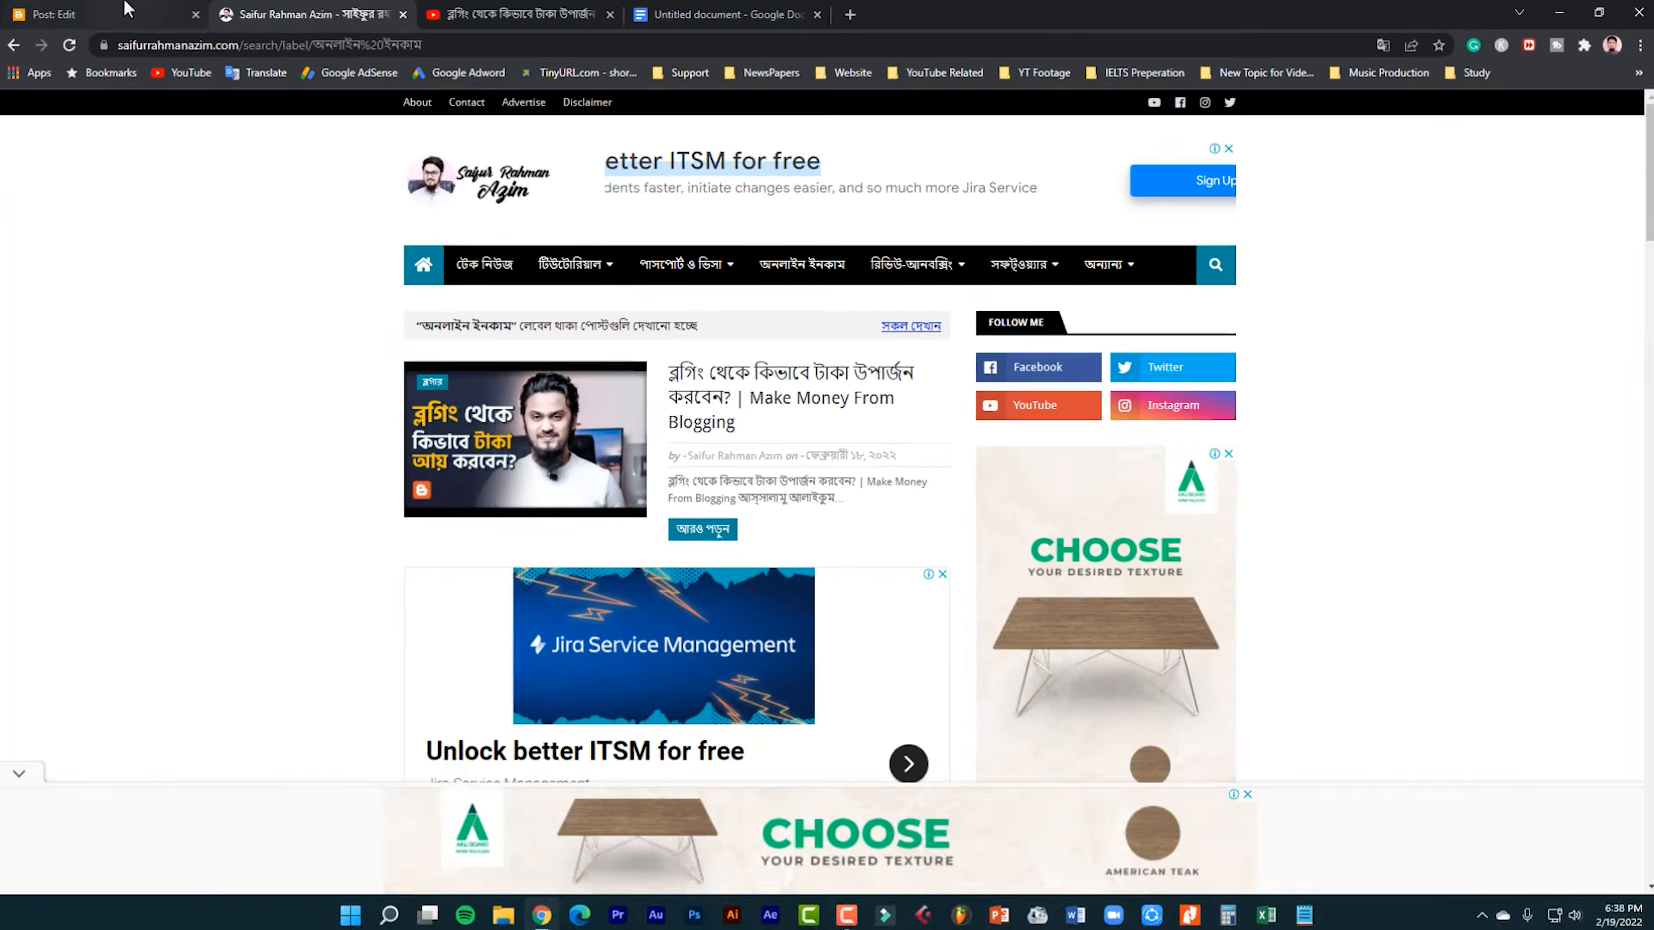
Compare the labels entered in the post editor with the blog's অনলাইন ইনকাম category page.
{"action": "left_click", "coordinate": [124, 7]}
{"action": "left_click", "coordinate": [340, 7]}
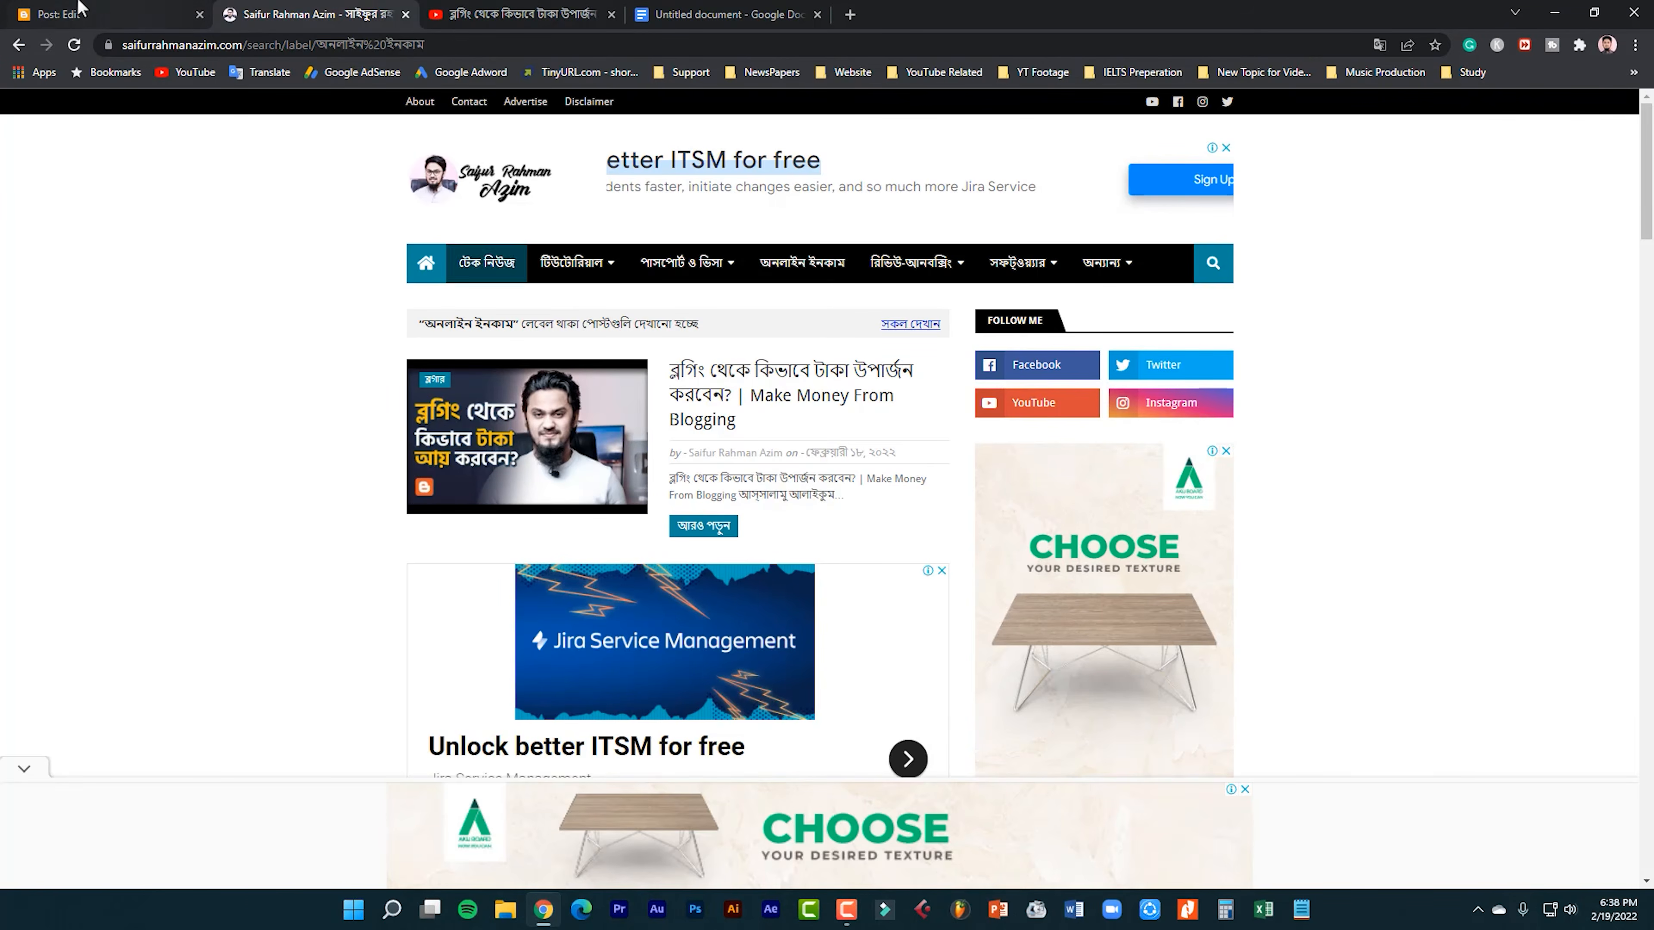
{"action": "left_click", "coordinate": [63, 8]}
{"action": "left_click", "coordinate": [316, 8]}
{"action": "left_click", "coordinate": [43, 9]}
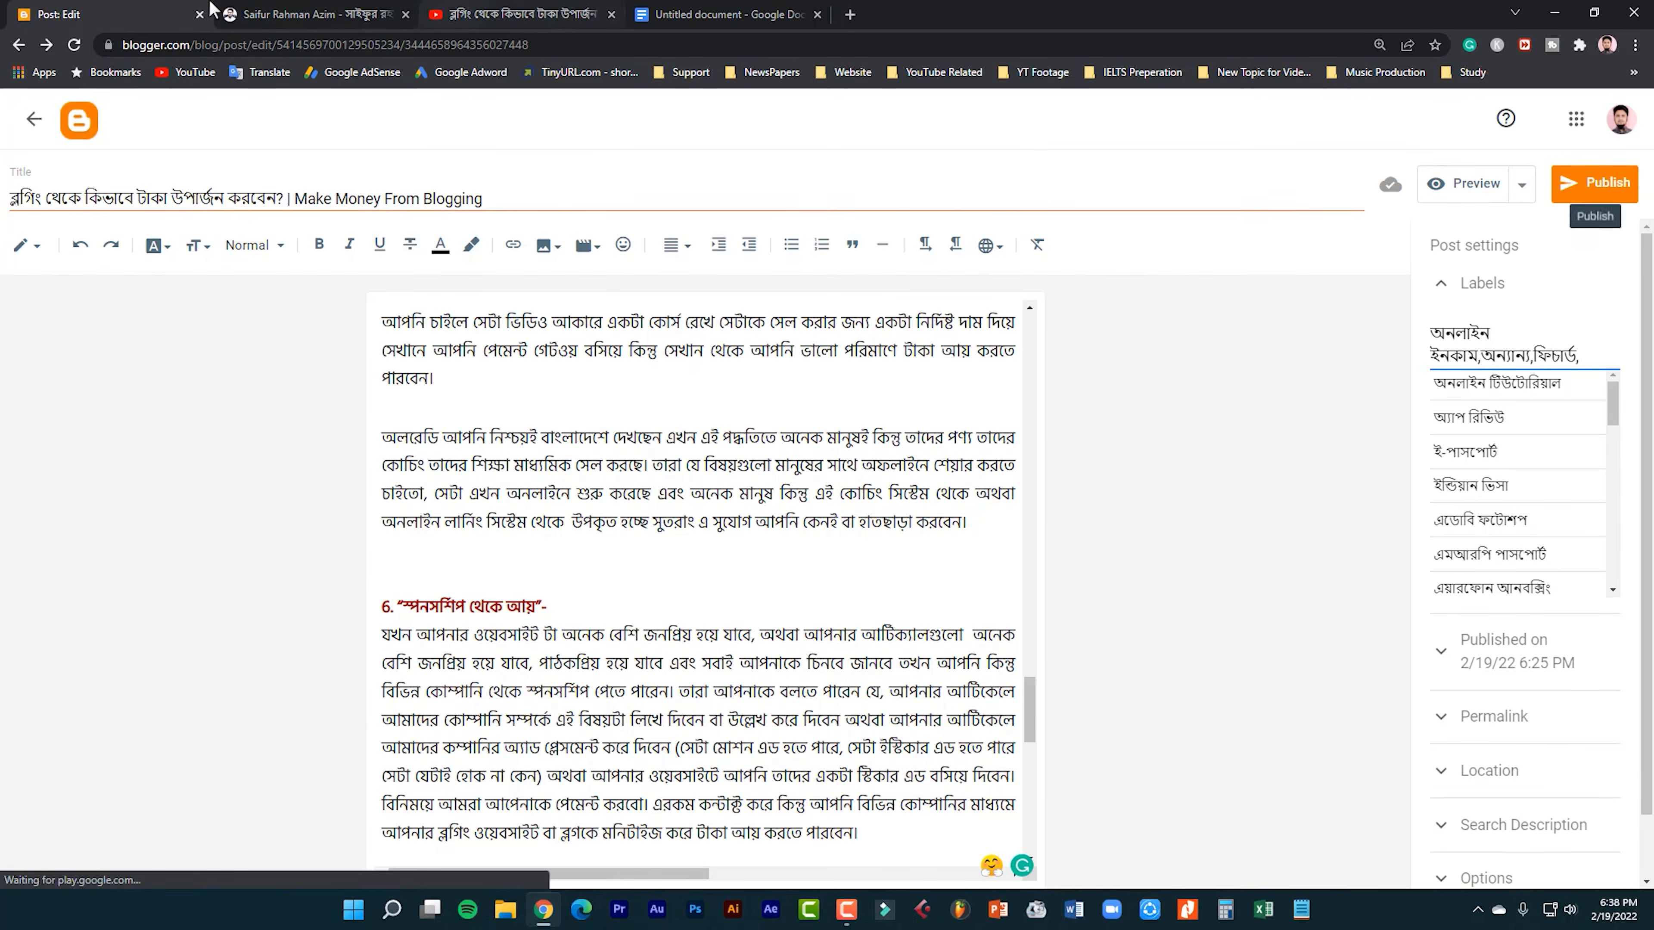
{"action": "left_click", "coordinate": [246, 9]}
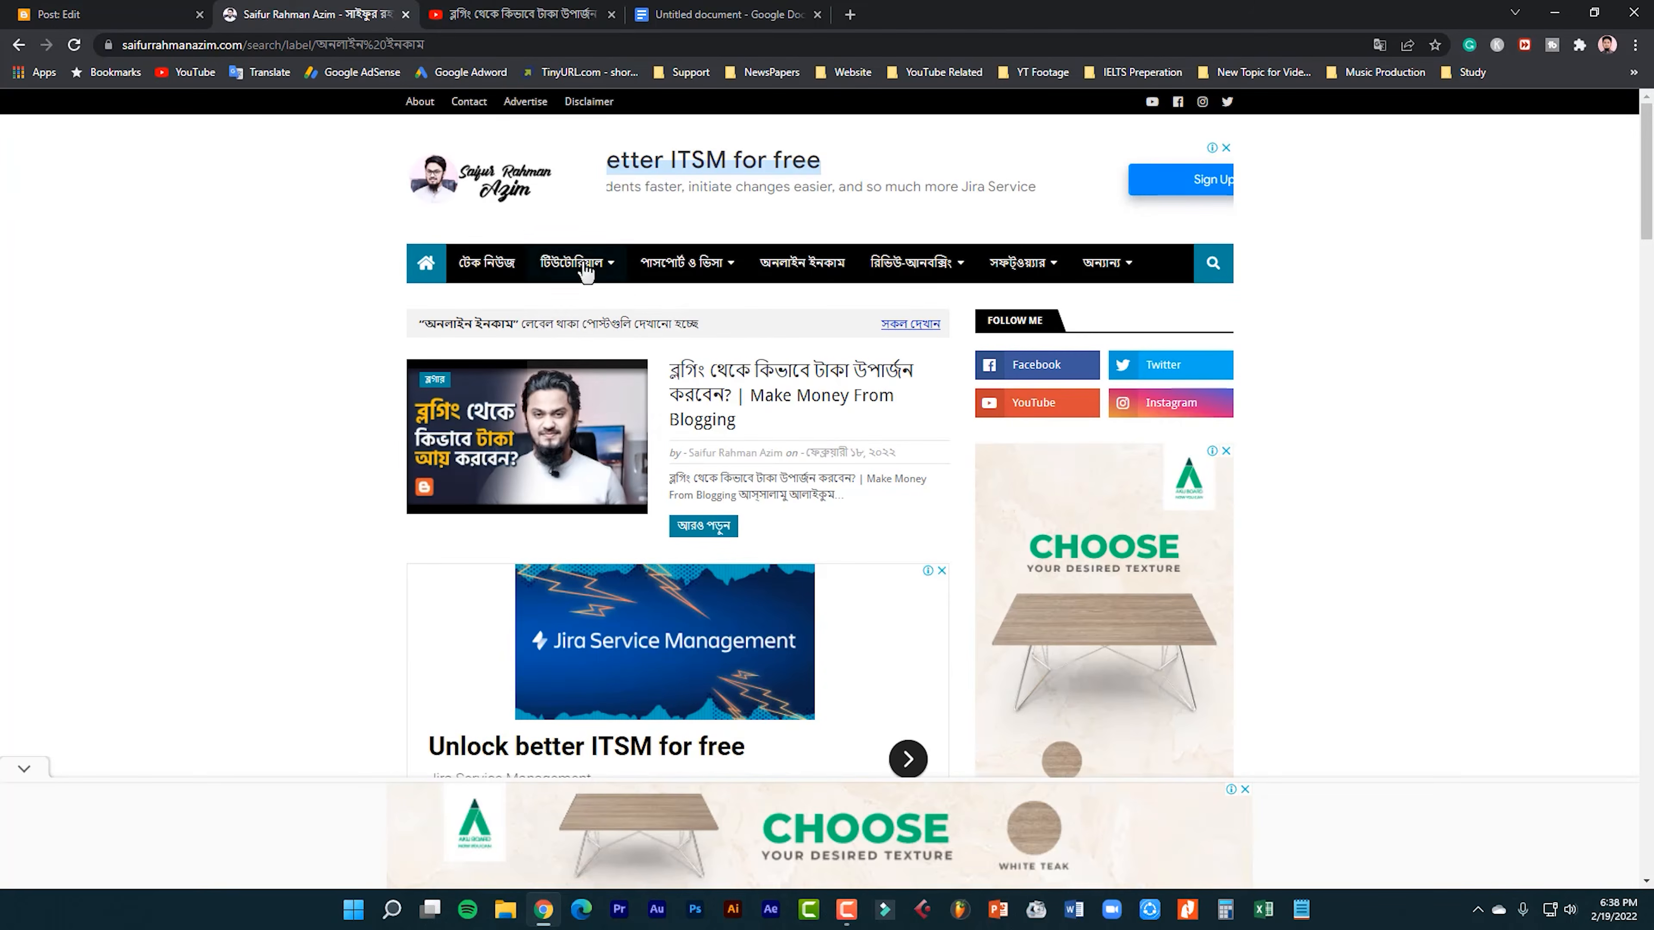
Open the "Make Money From Blogging" post from the category page and look over its video and opening text.
{"action": "left_click", "coordinate": [747, 393]}
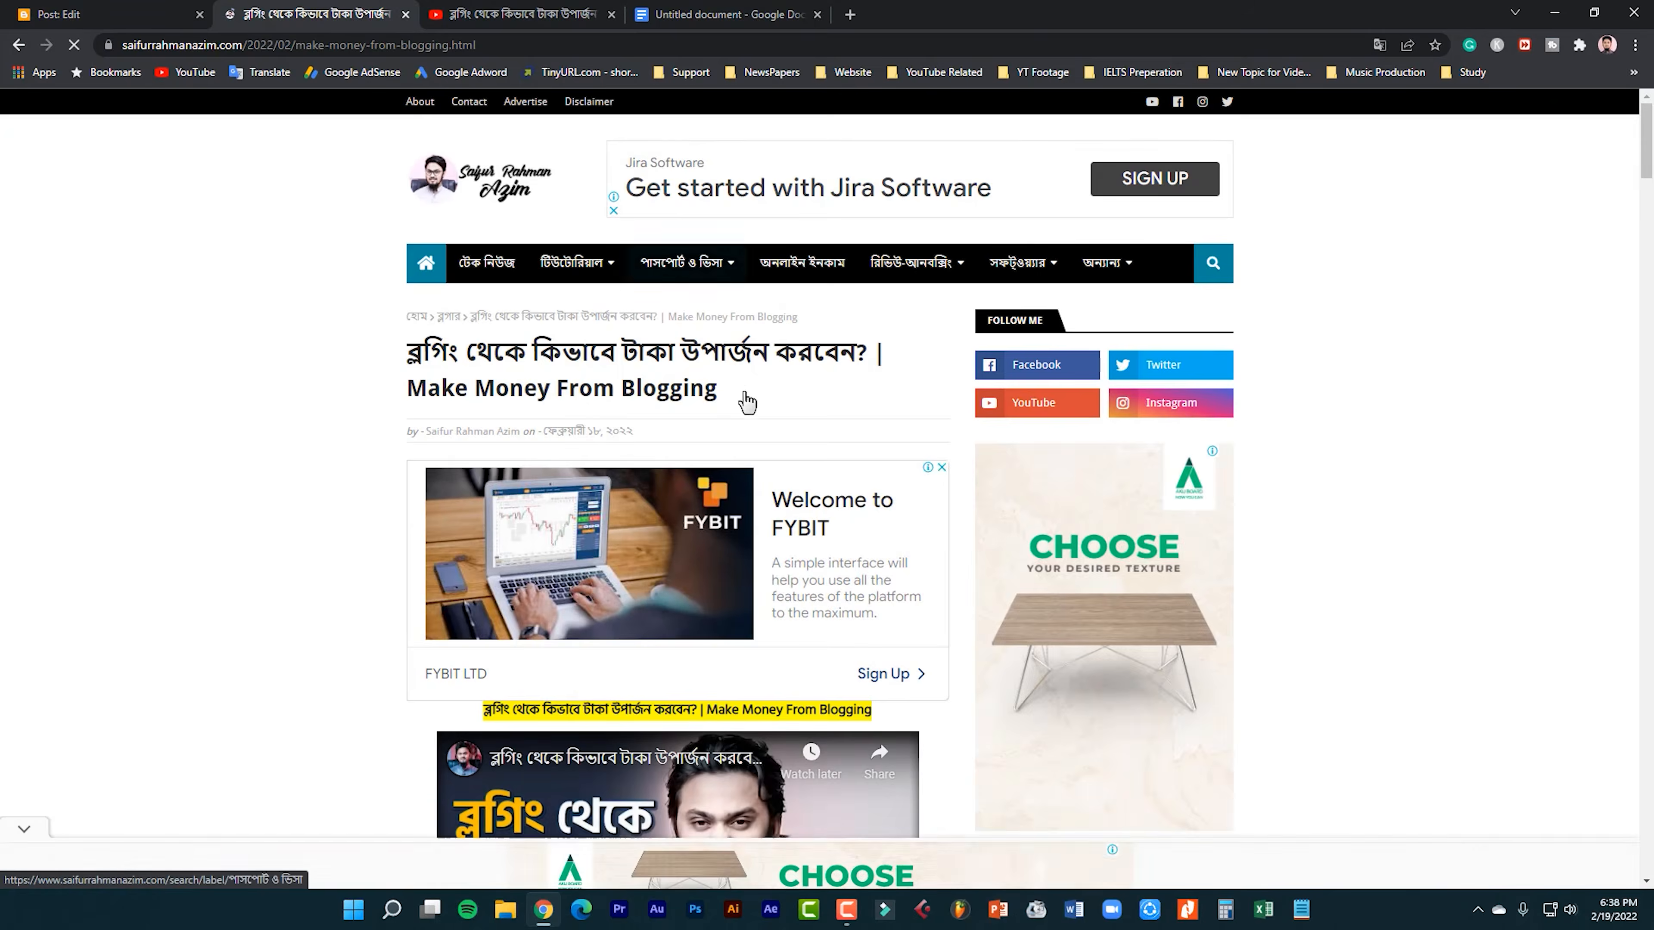
{"action": "scroll", "coordinate": [766, 656], "scroll_direction": "down", "scroll_amount": 3}
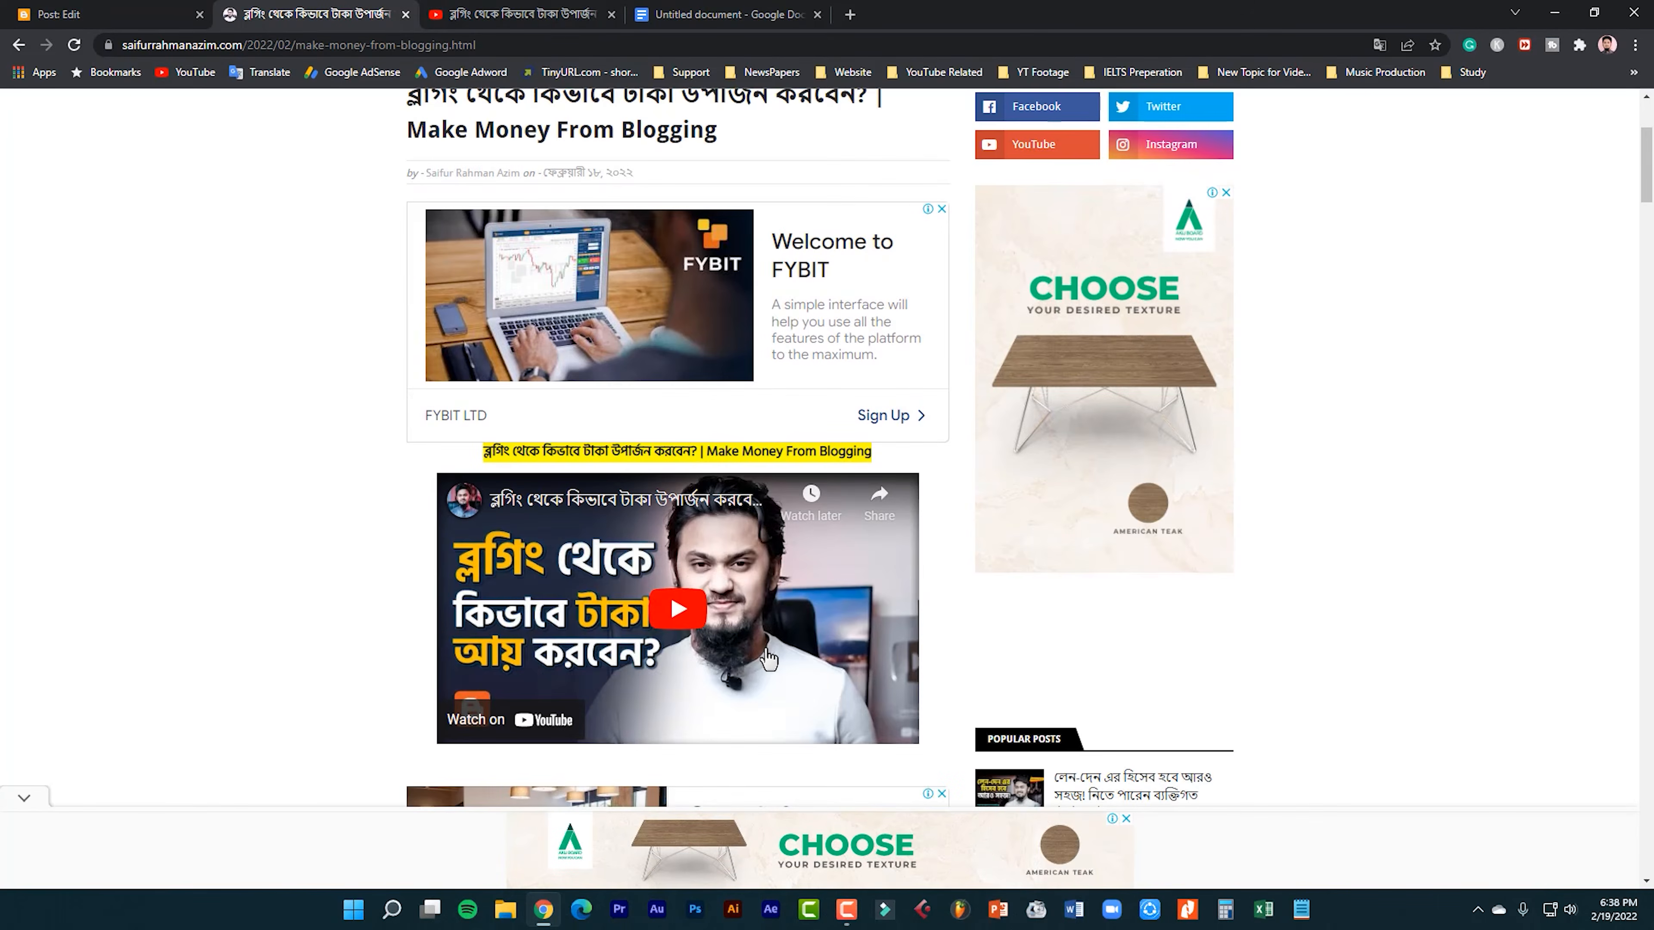
{"action": "scroll", "coordinate": [768, 658], "scroll_direction": "down", "scroll_amount": 5}
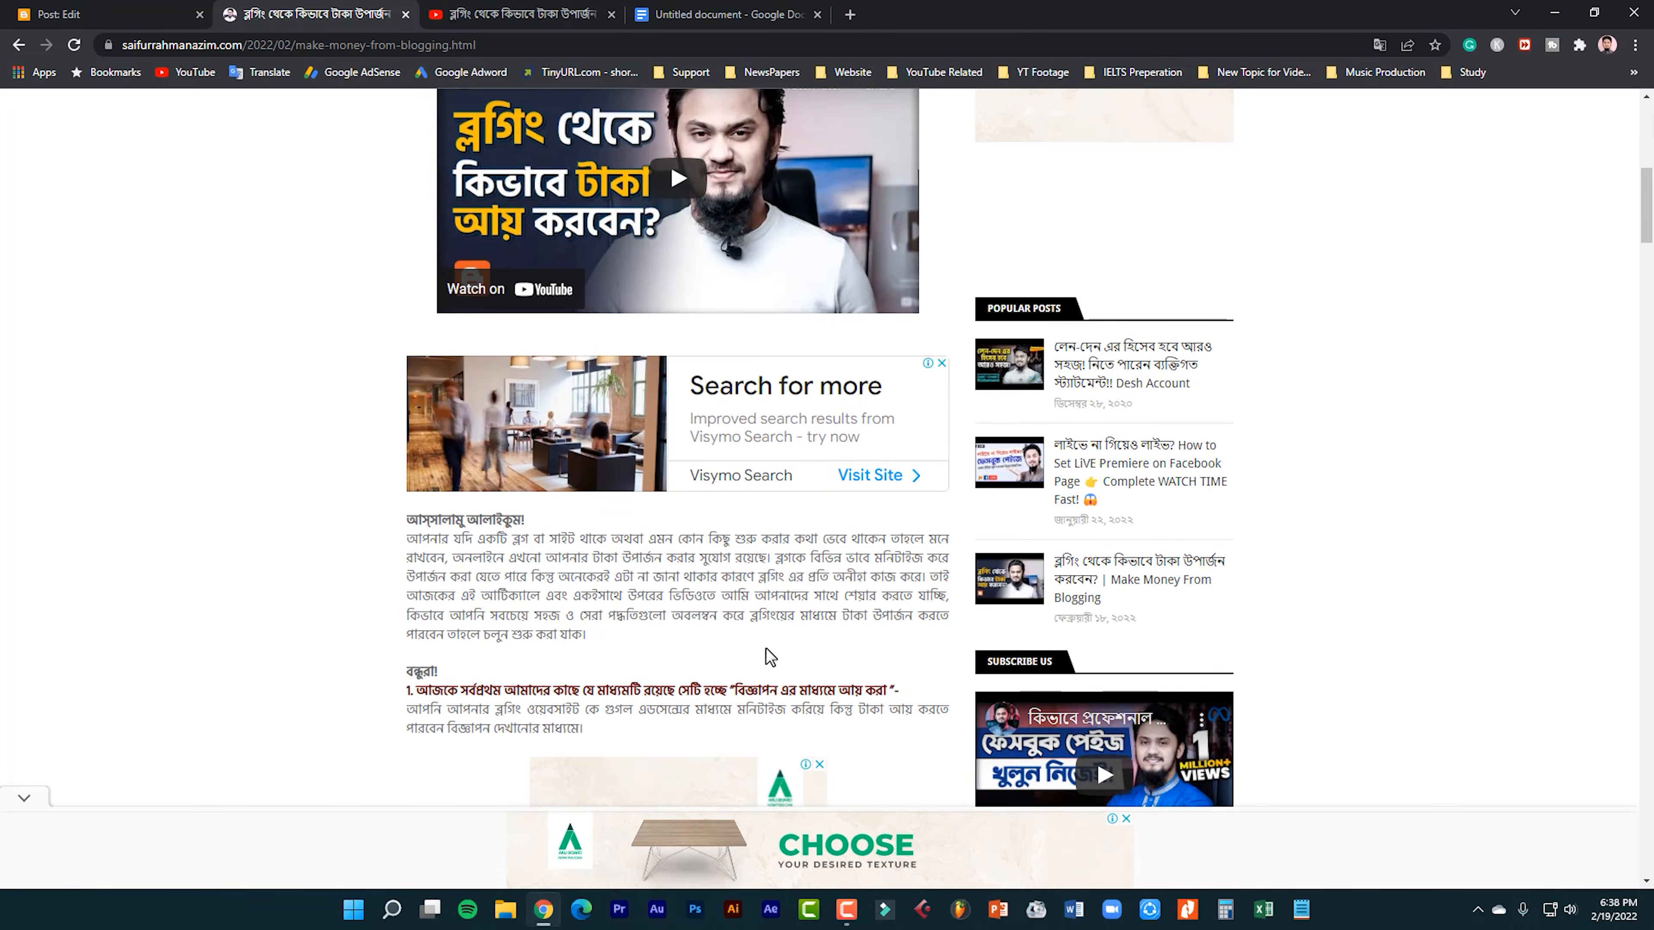
{"action": "scroll", "coordinate": [766, 648], "scroll_direction": "up", "scroll_amount": 5}
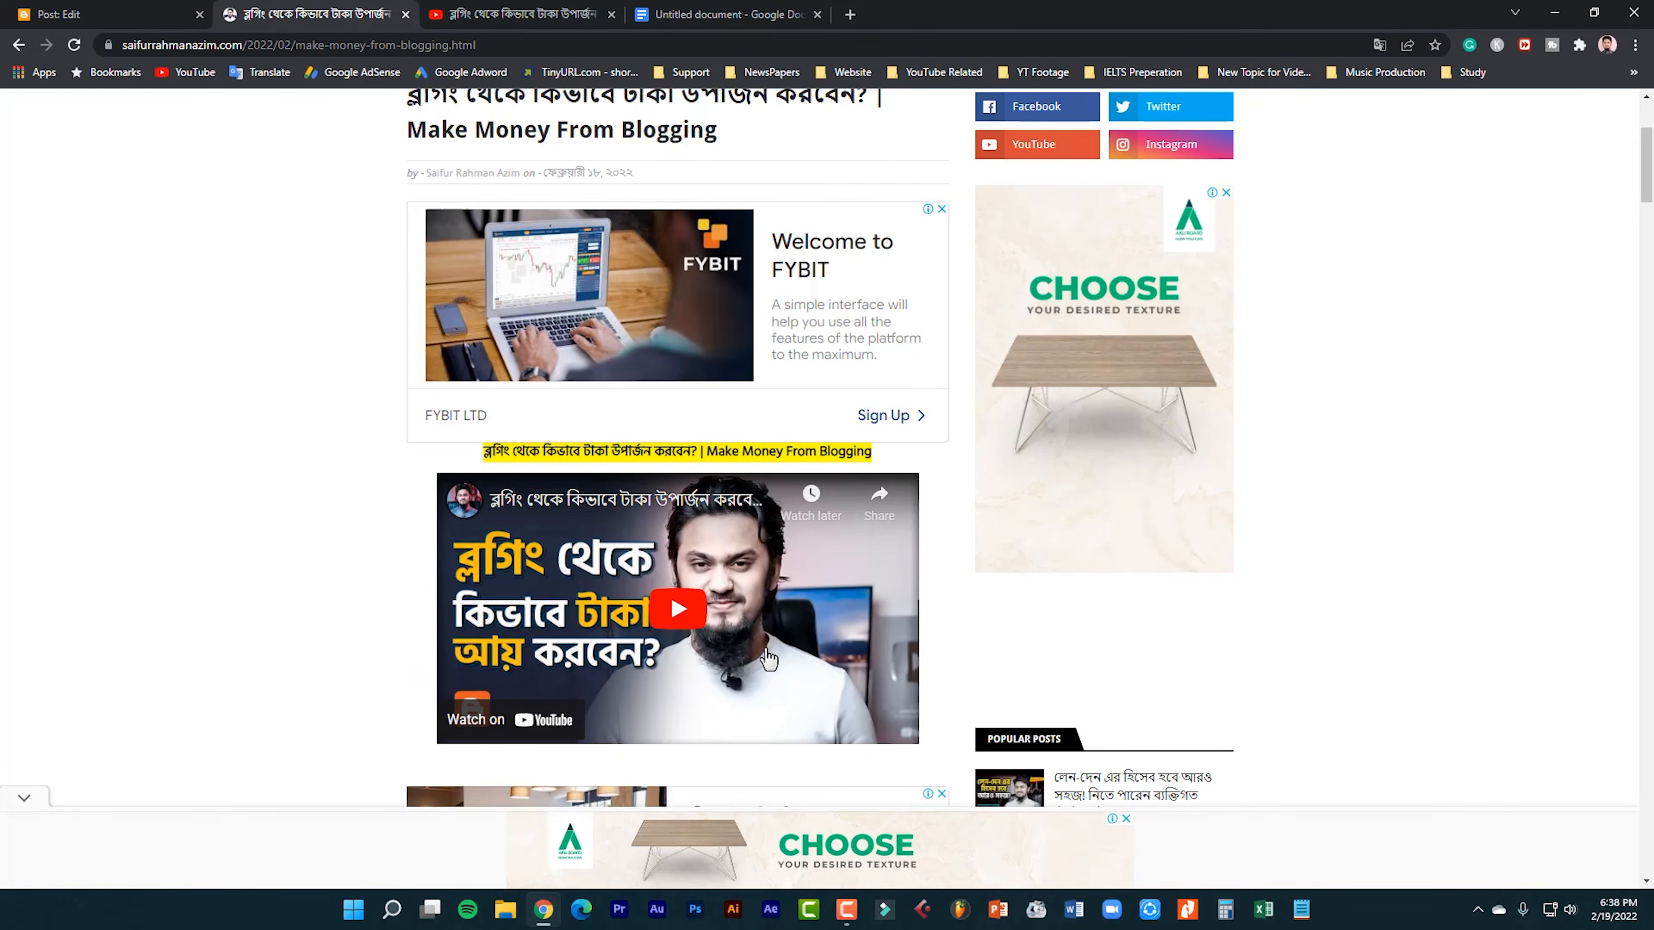
{"action": "scroll", "coordinate": [766, 648], "scroll_direction": "up", "scroll_amount": 3}
Return to the post editor, look at the publish date and time options, and close them without changes.
{"action": "left_click", "coordinate": [164, 12]}
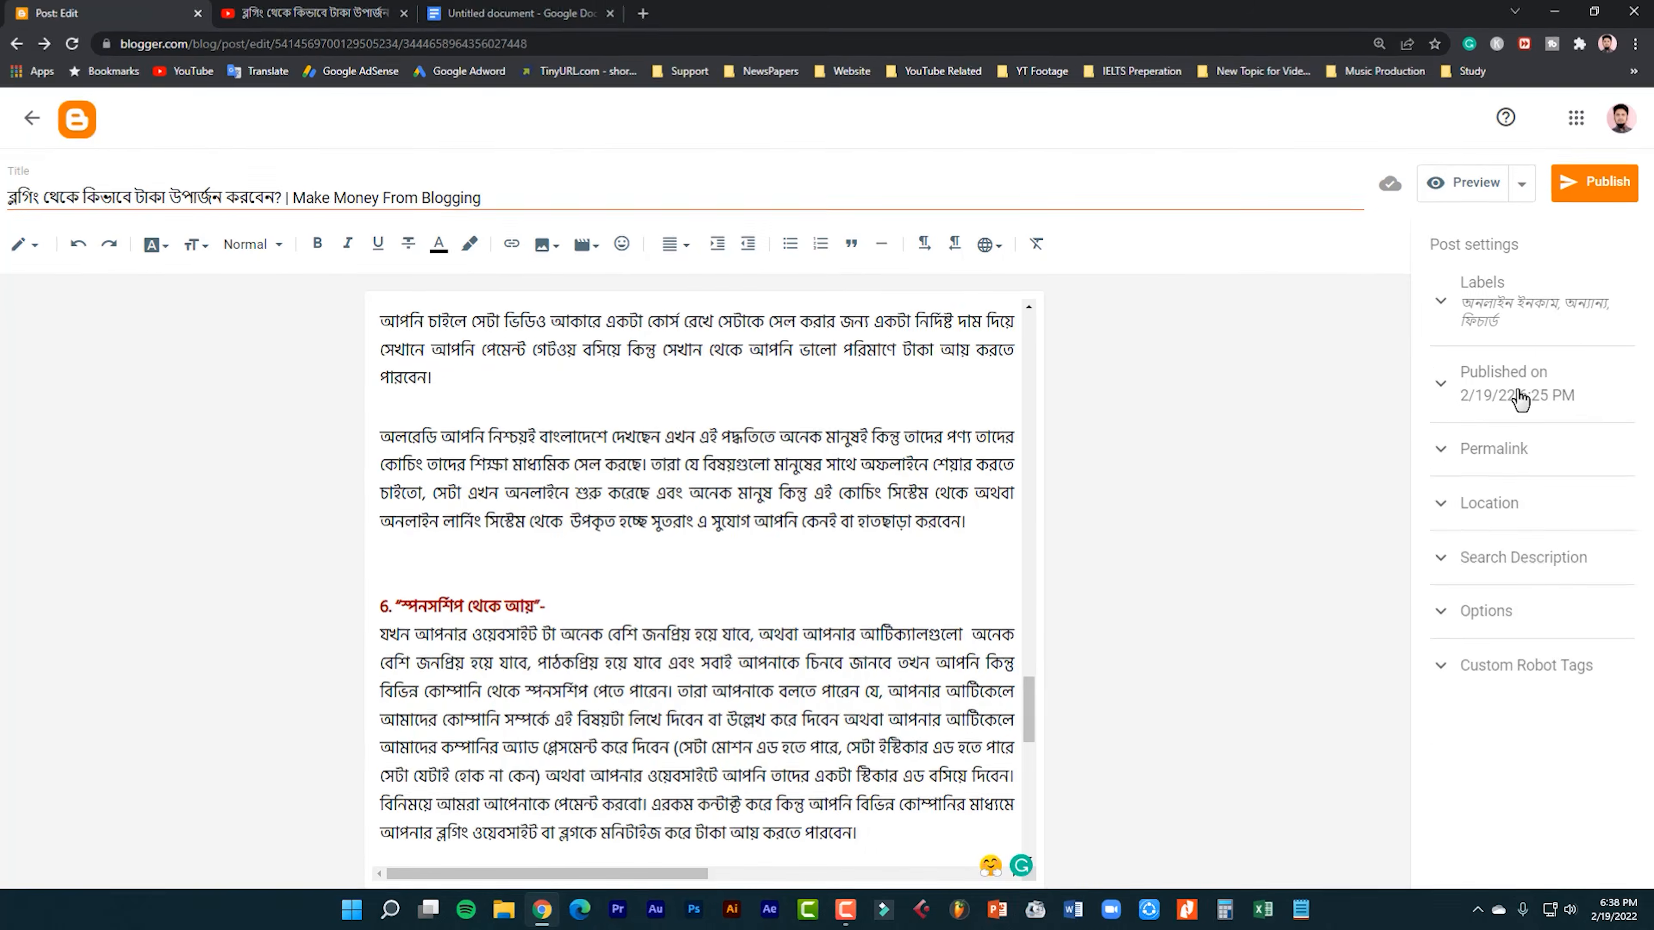
{"action": "left_click", "coordinate": [1519, 398]}
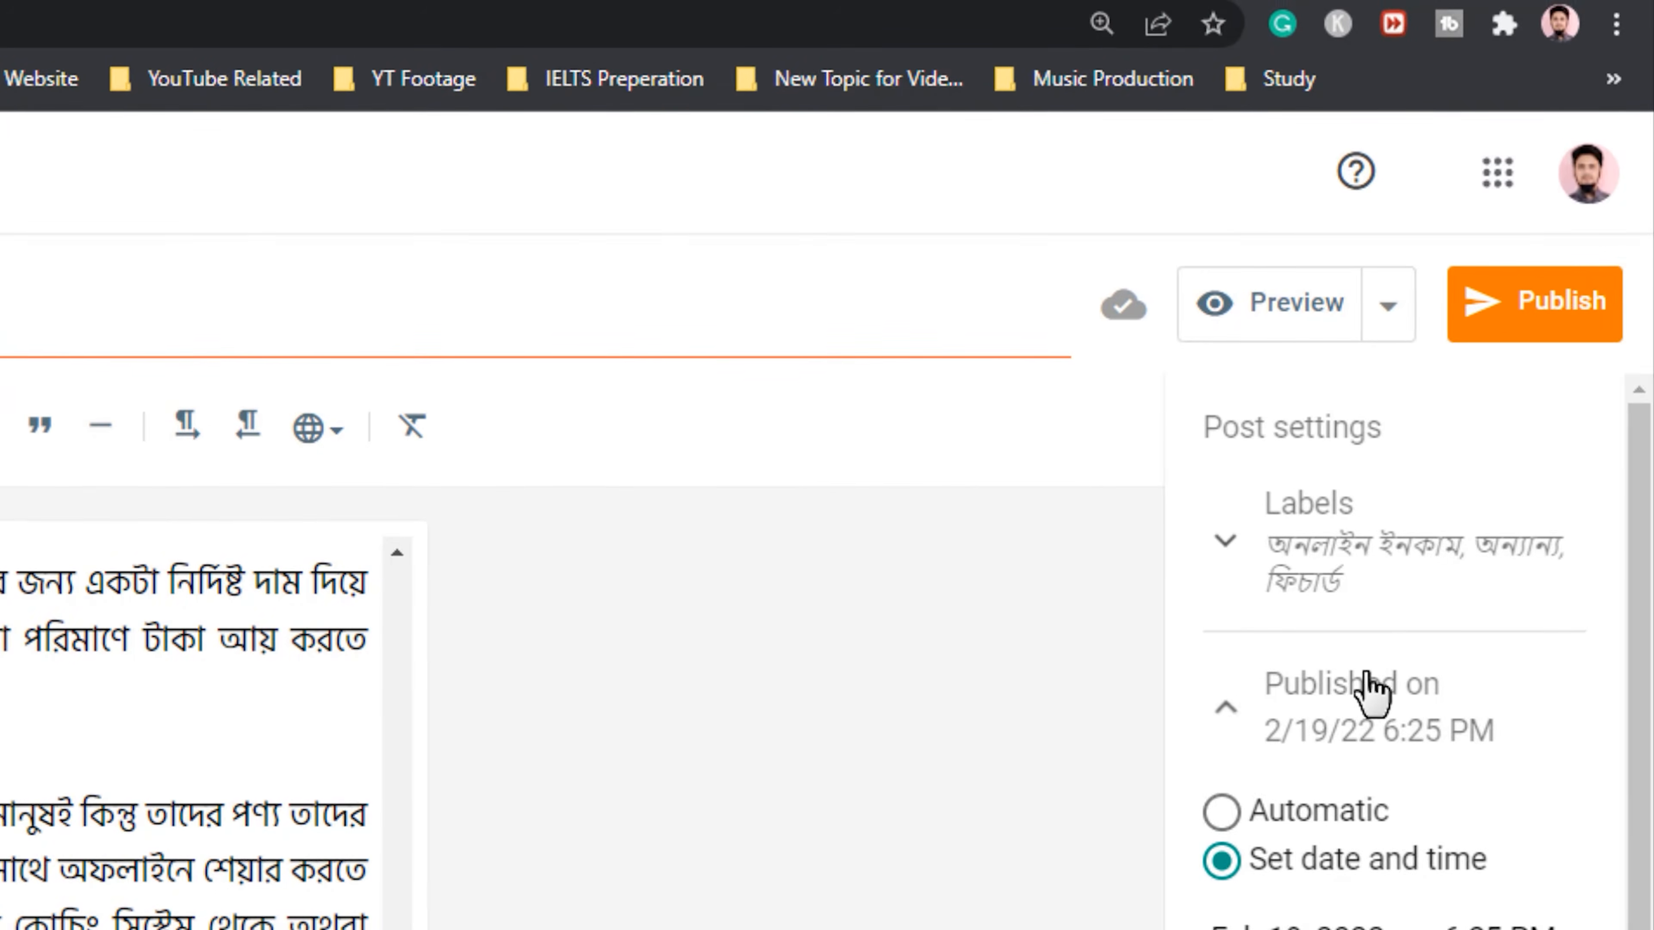
{"action": "left_click", "coordinate": [1370, 691]}
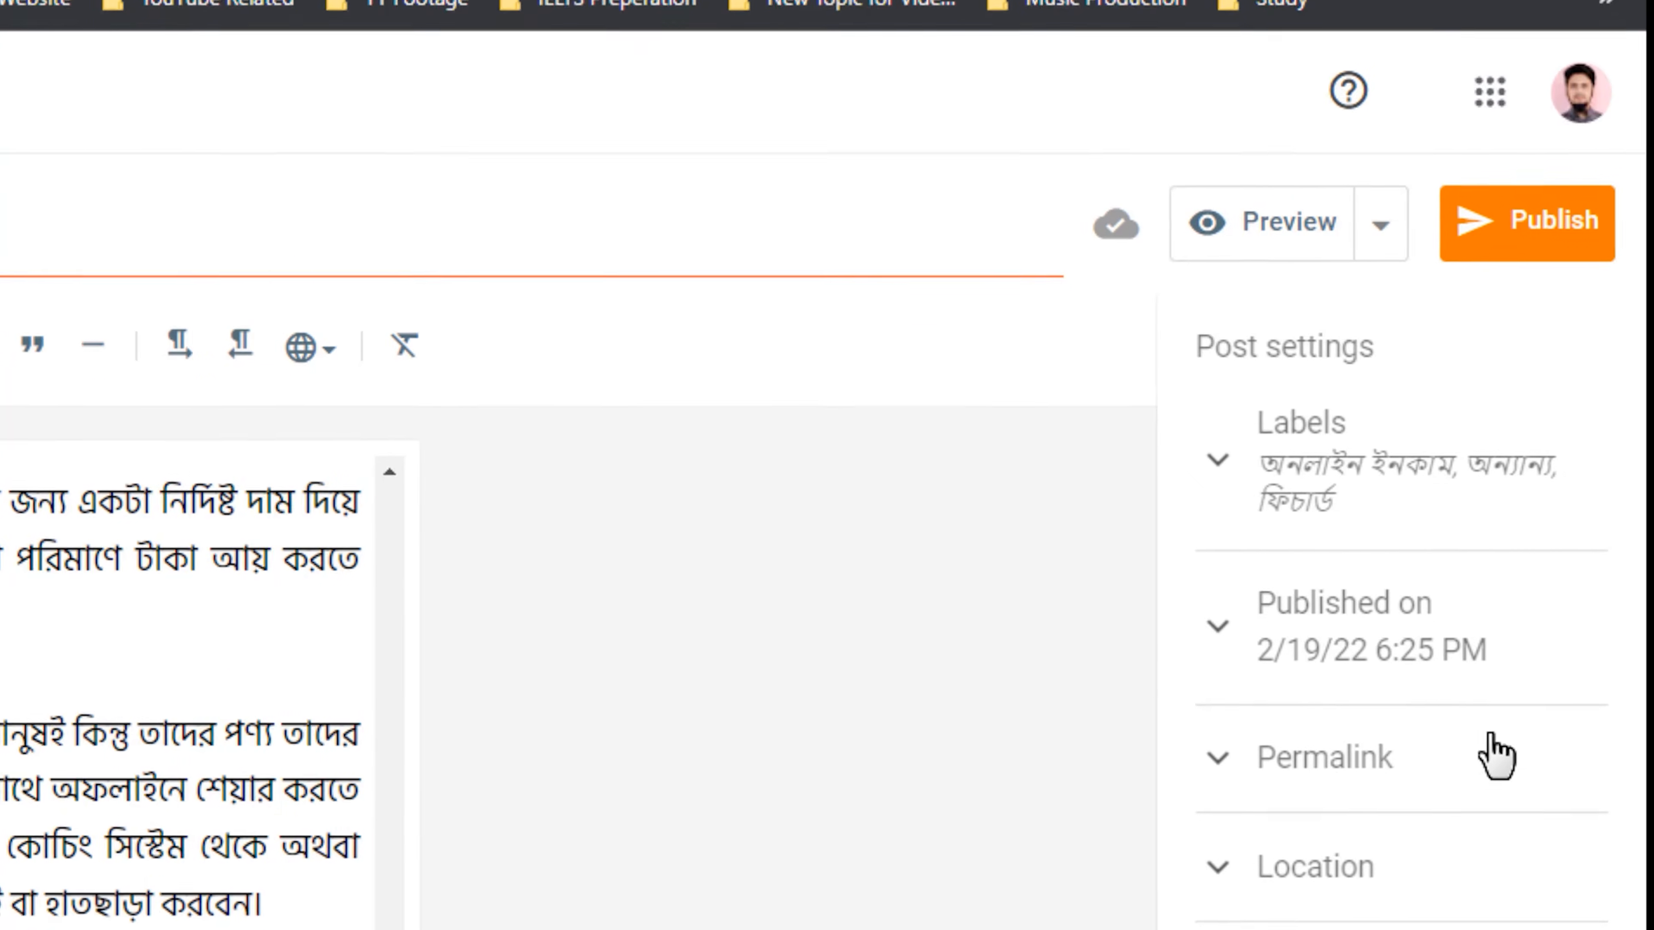
Give the post a custom permalink ending in "makemoneyblogging".
{"action": "left_click", "coordinate": [1504, 837]}
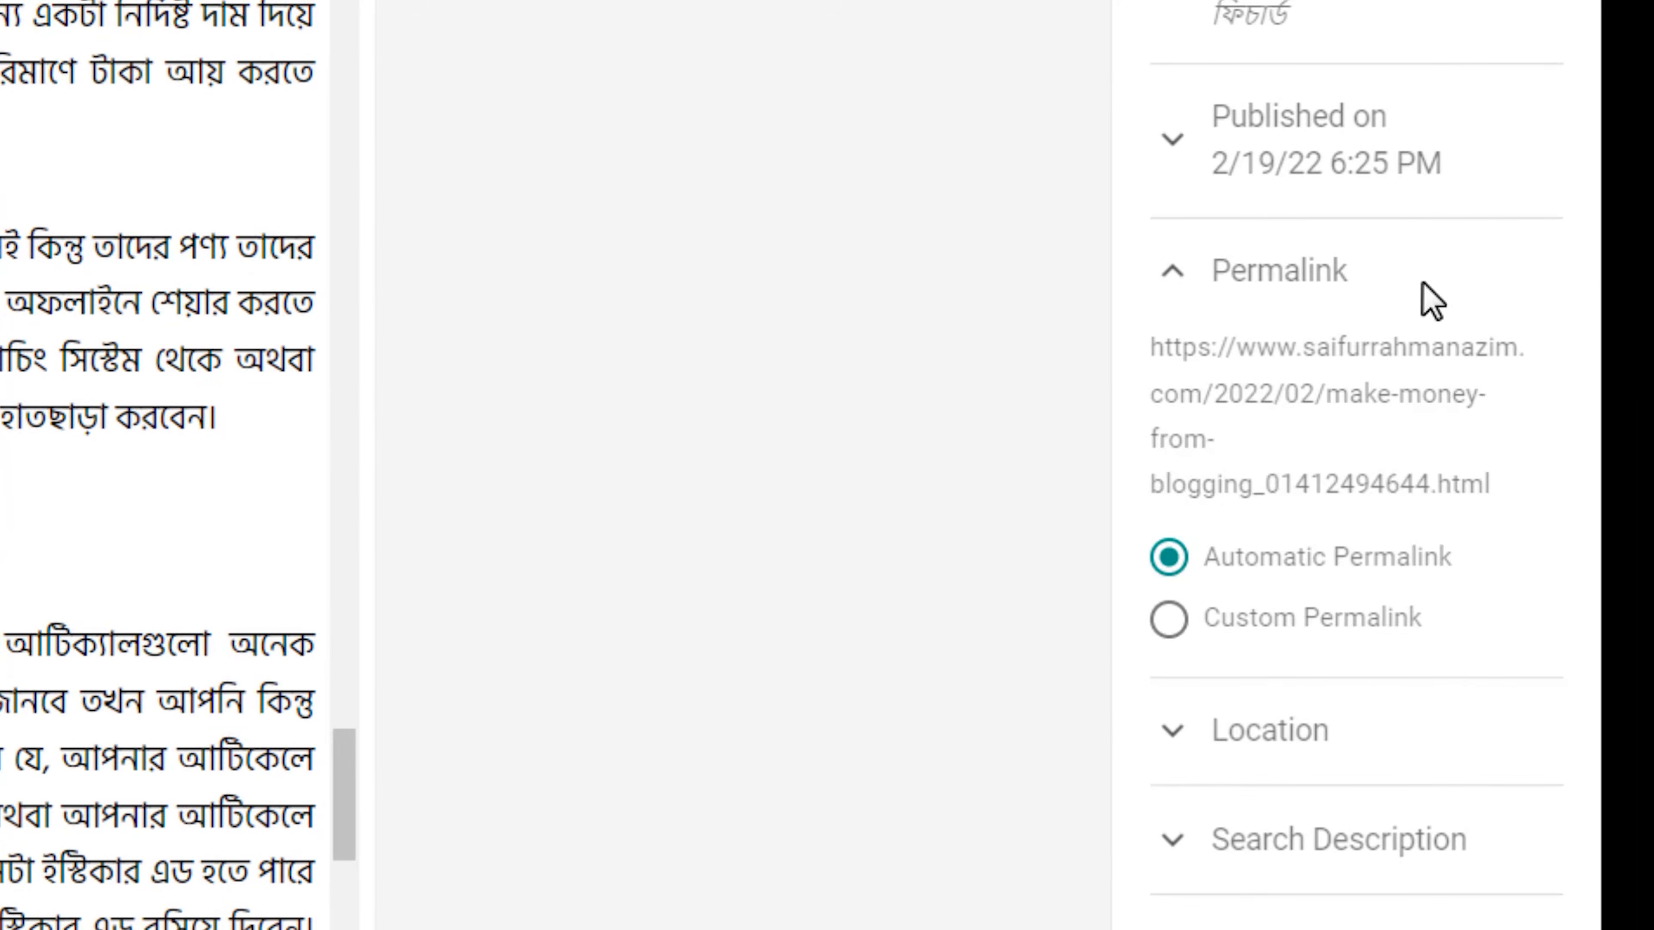
{"action": "left_click", "coordinate": [1168, 622]}
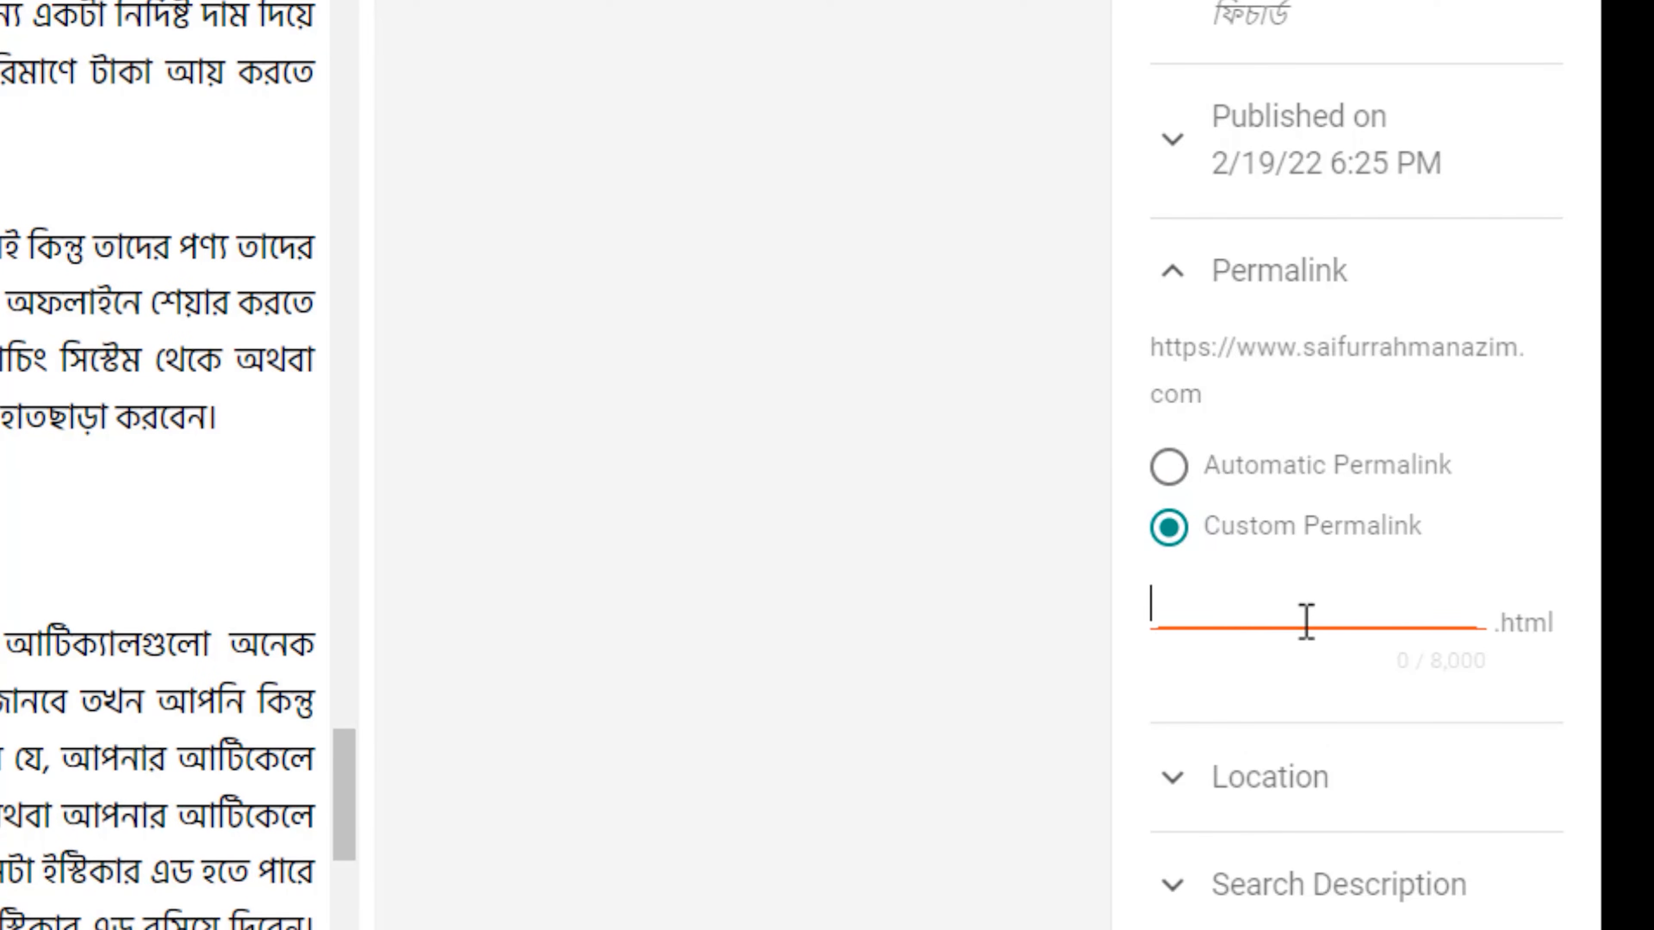
{"action": "type", "text": "মৃতড"}
{"action": "type", "text": "makemoneyb"}
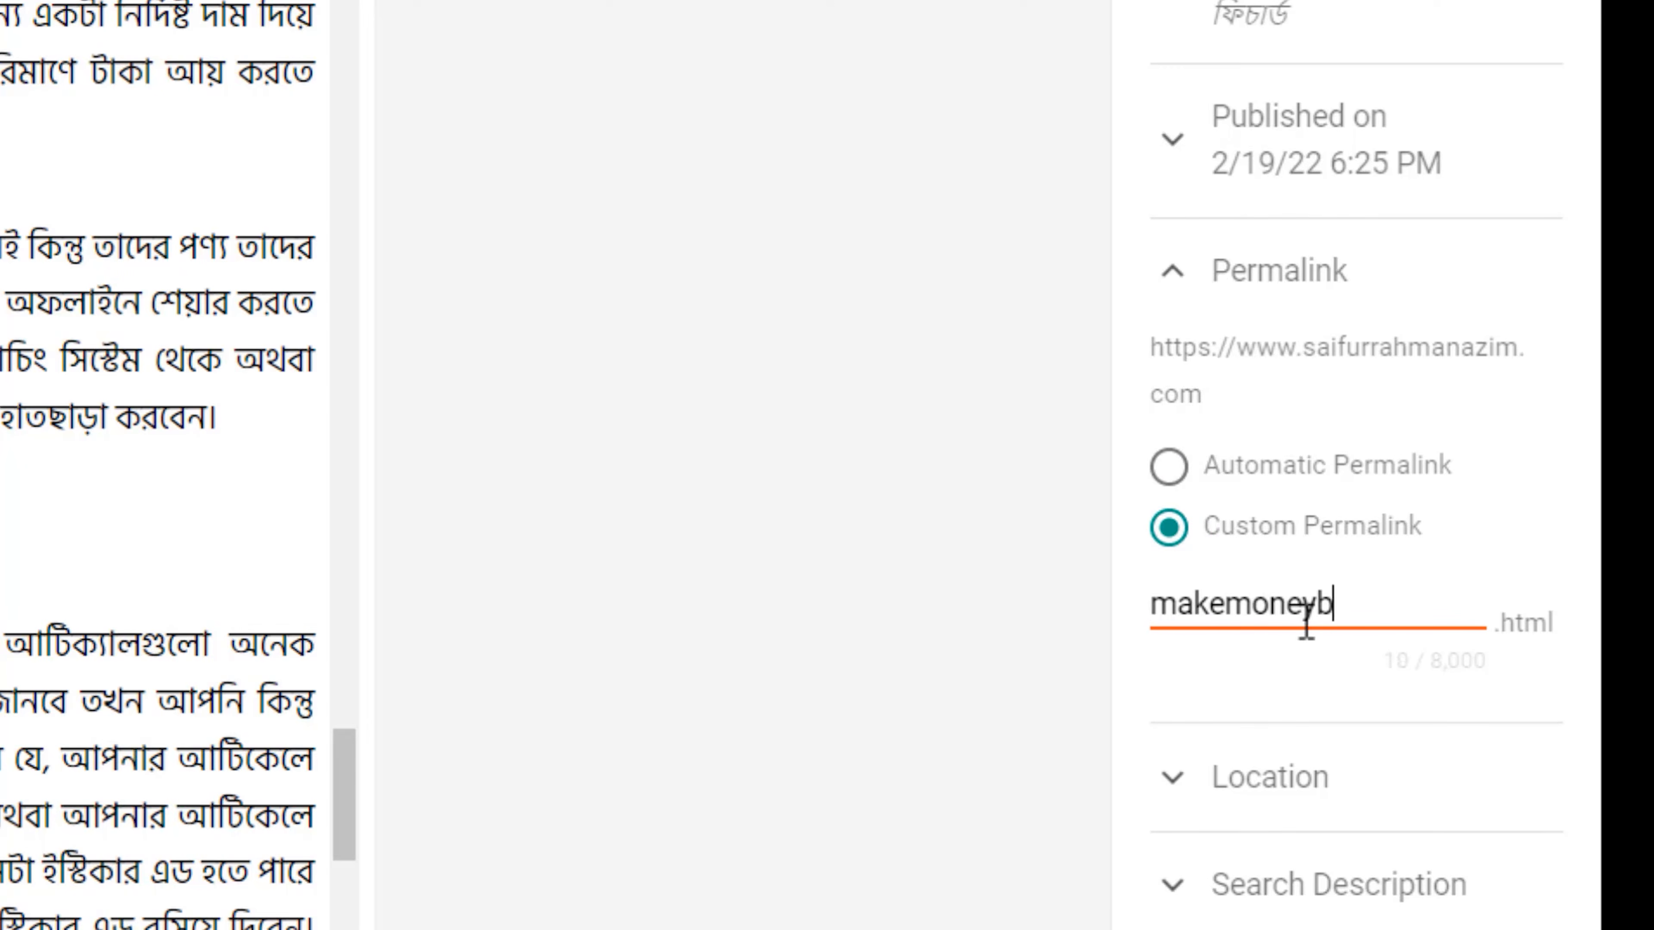
{"action": "type", "text": "logging"}
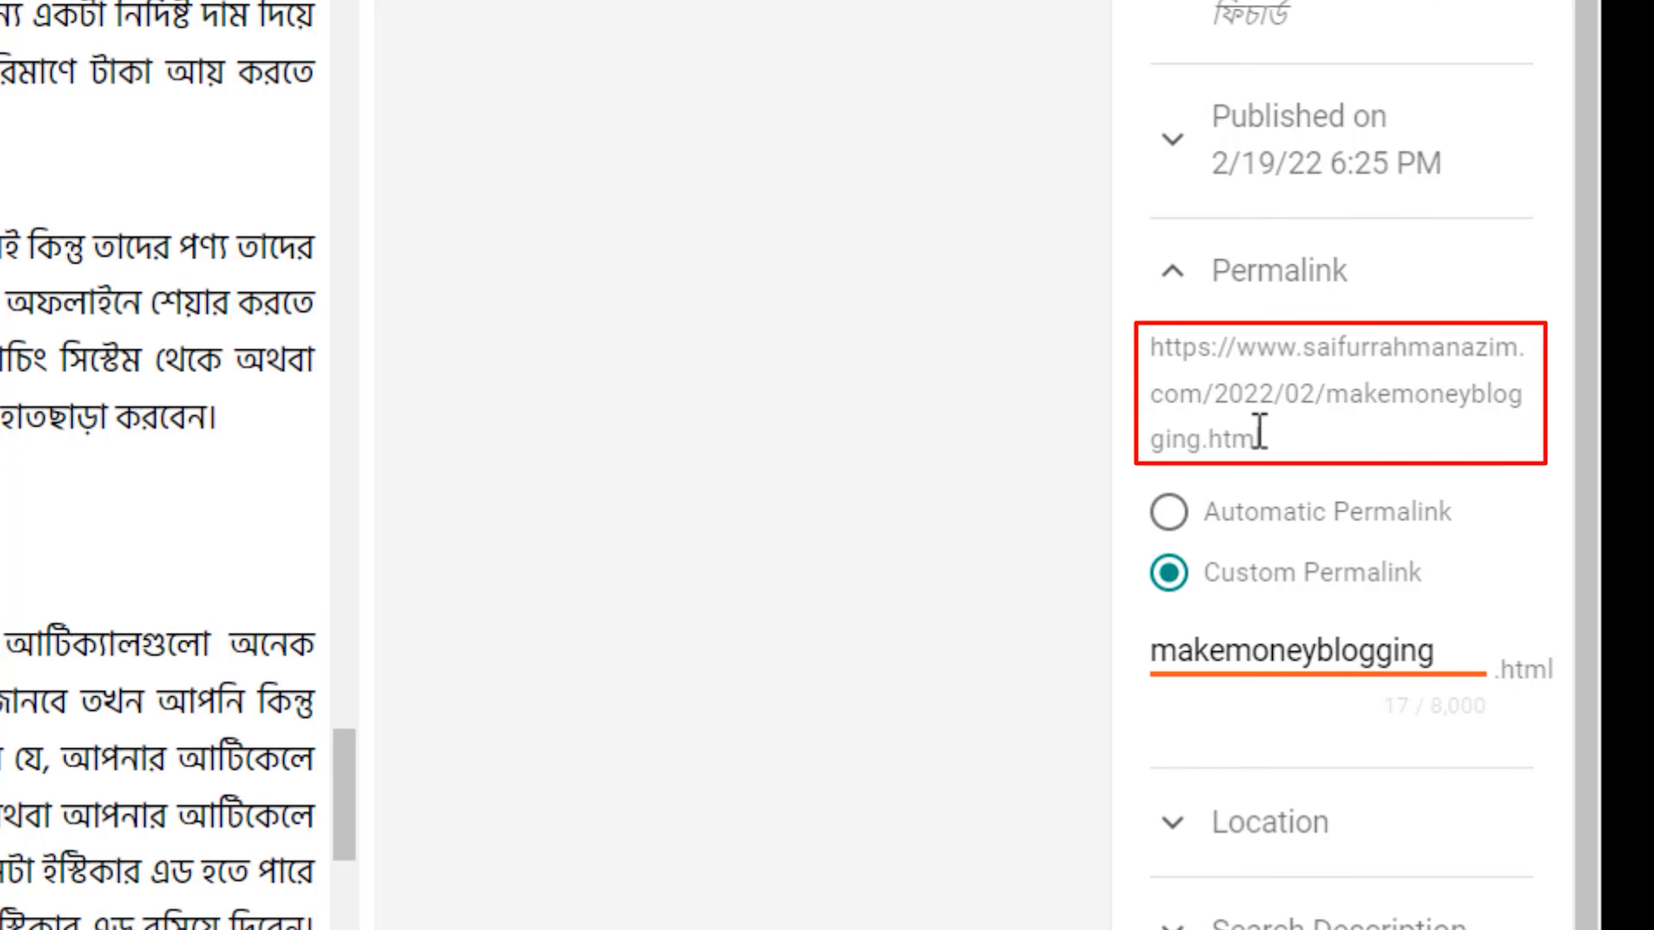
Close the permalink settings and look at the post's location option without setting a place.
{"action": "scroll", "coordinate": [1253, 364], "scroll_direction": "down", "scroll_amount": 1}
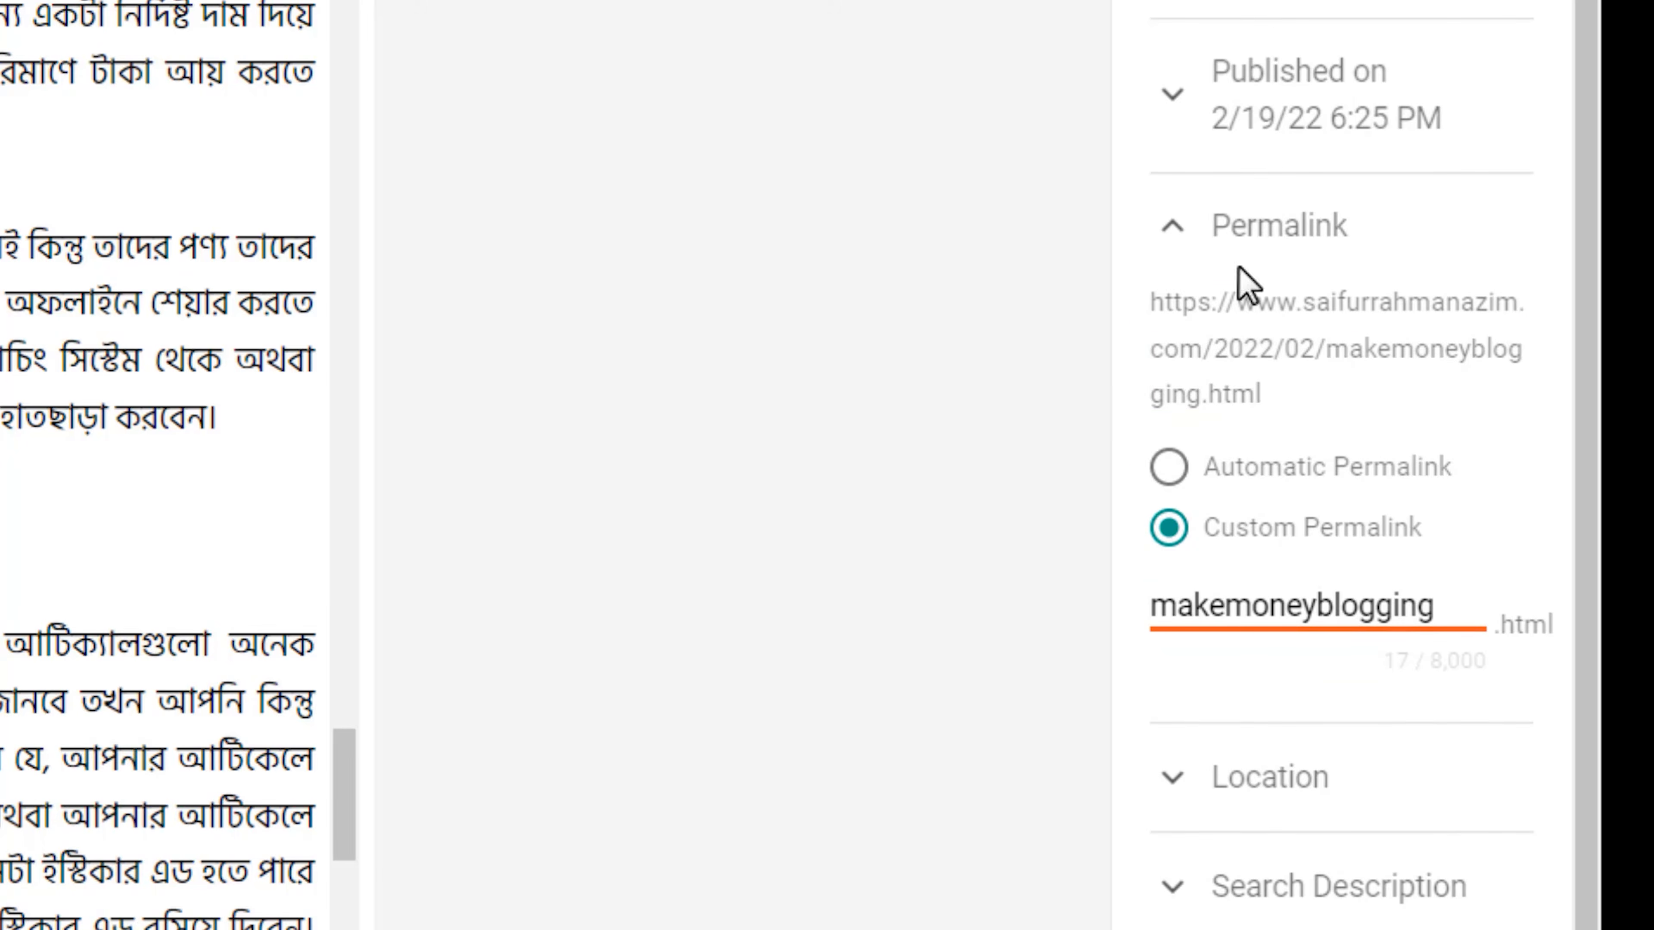
{"action": "left_click", "coordinate": [1238, 243]}
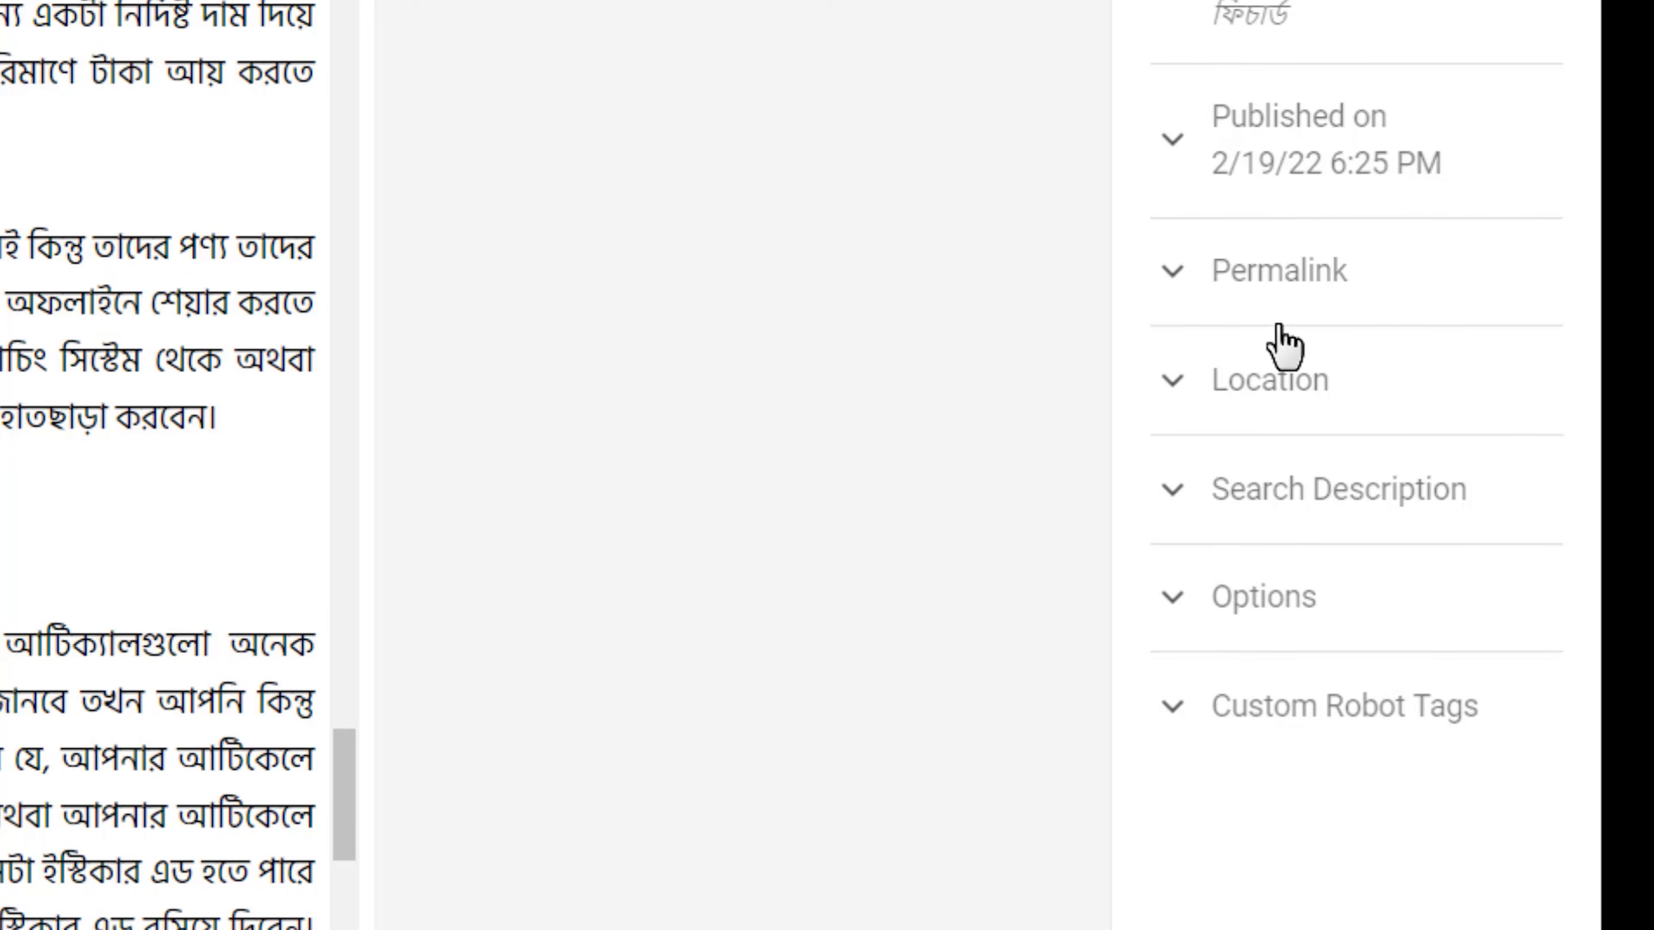
{"action": "left_click", "coordinate": [1312, 392]}
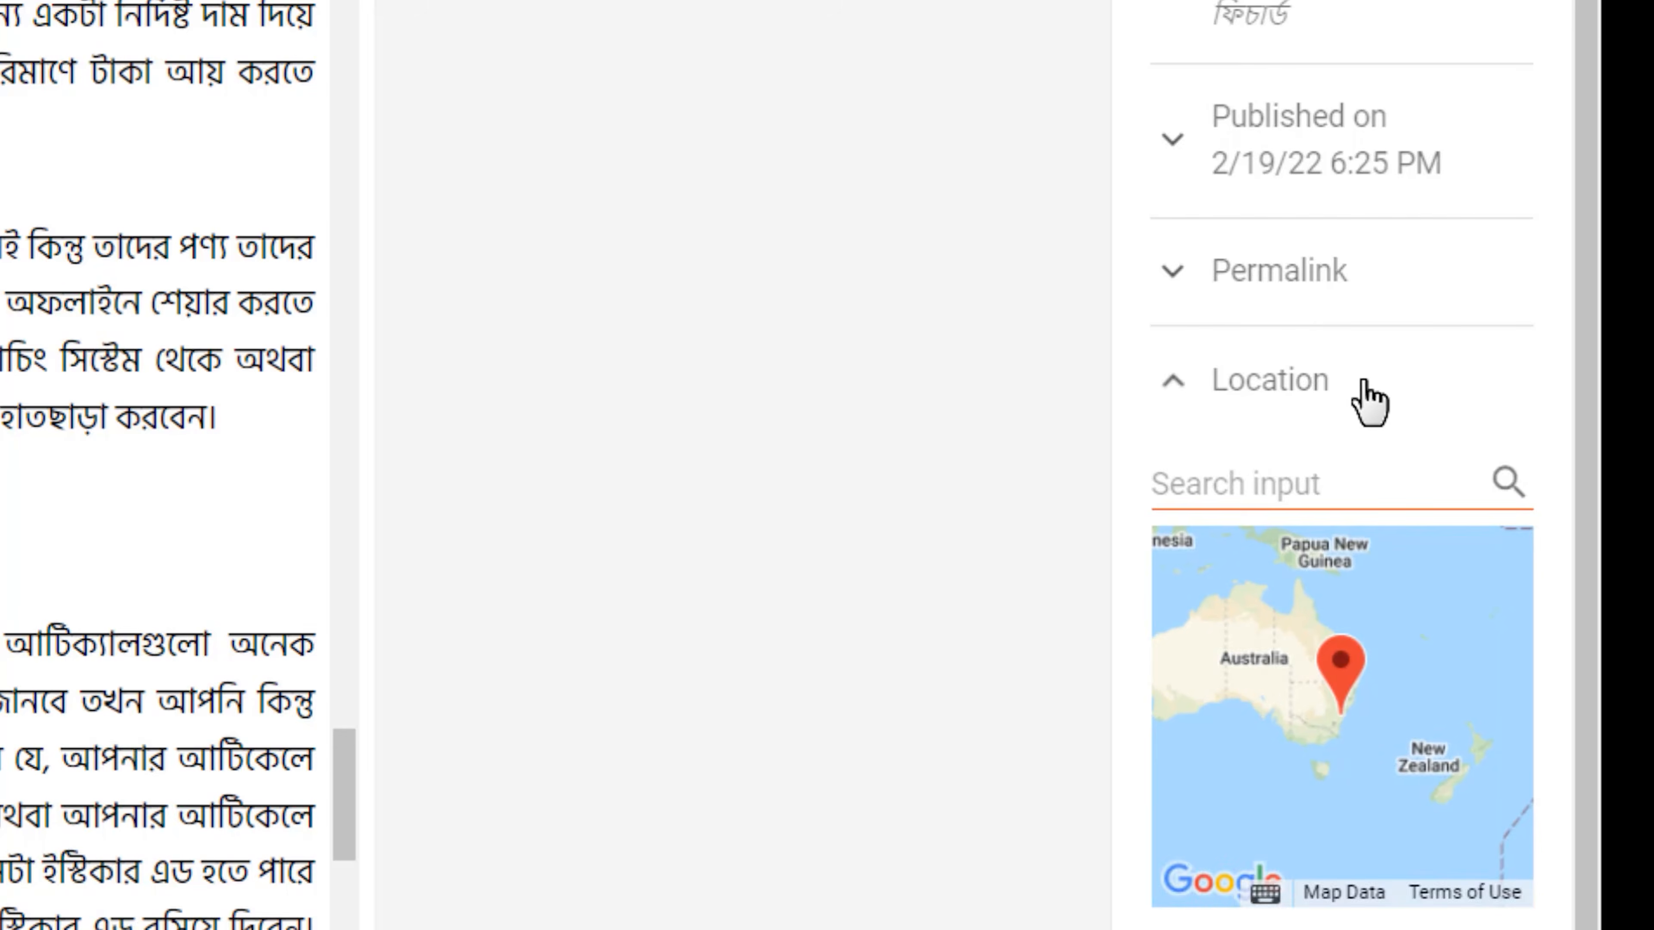
{"action": "left_click", "coordinate": [1354, 402]}
Set the post's search description to "Make Money From Blogging", reusing the English part of the title.
{"action": "left_click", "coordinate": [1328, 514]}
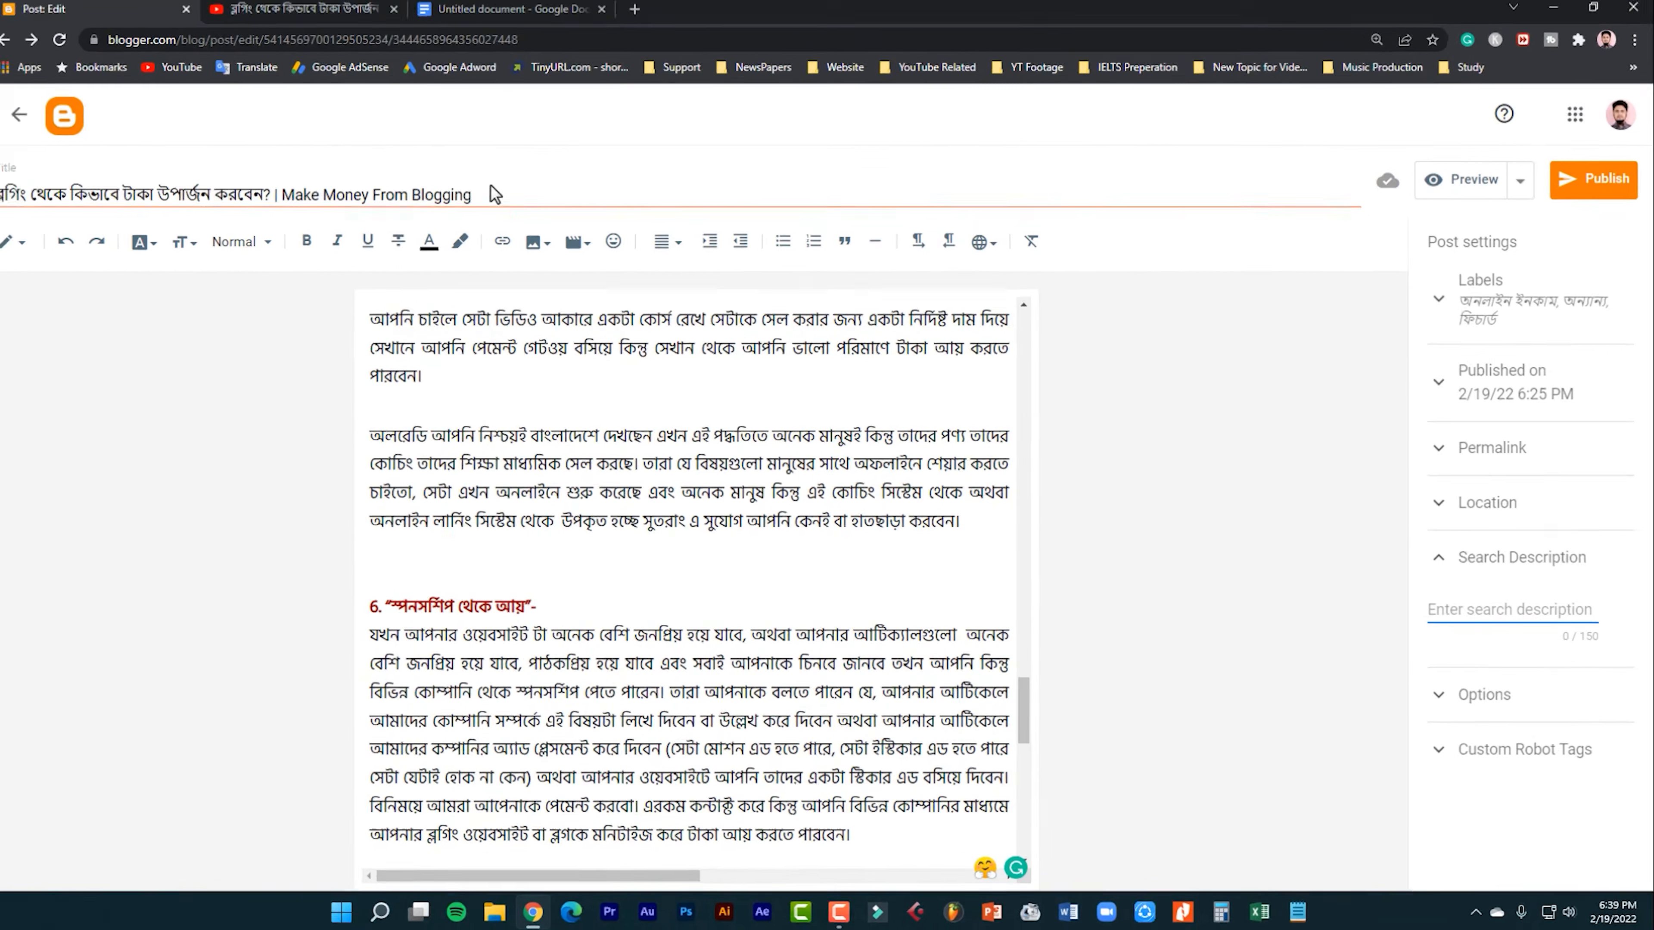
{"action": "left_click_drag", "start_coordinate": [489, 196], "coordinate": [301, 219]}
{"action": "key", "text": "ctrl+c"}
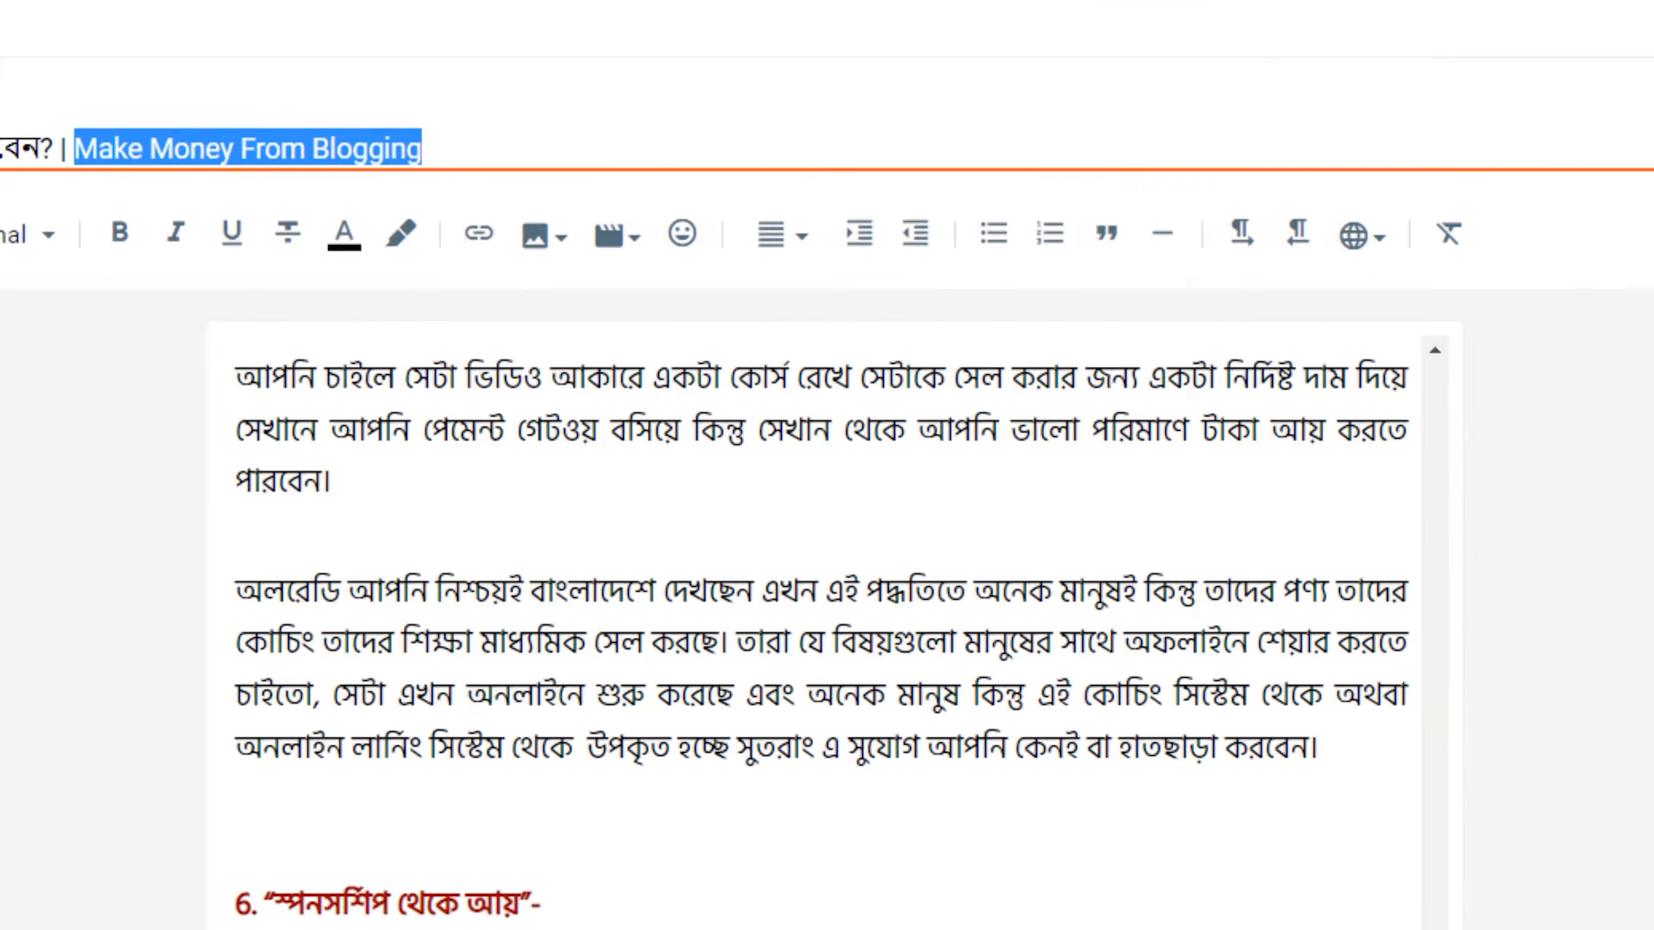
{"action": "left_click", "coordinate": [1526, 608]}
{"action": "key", "text": "ctrl+v"}
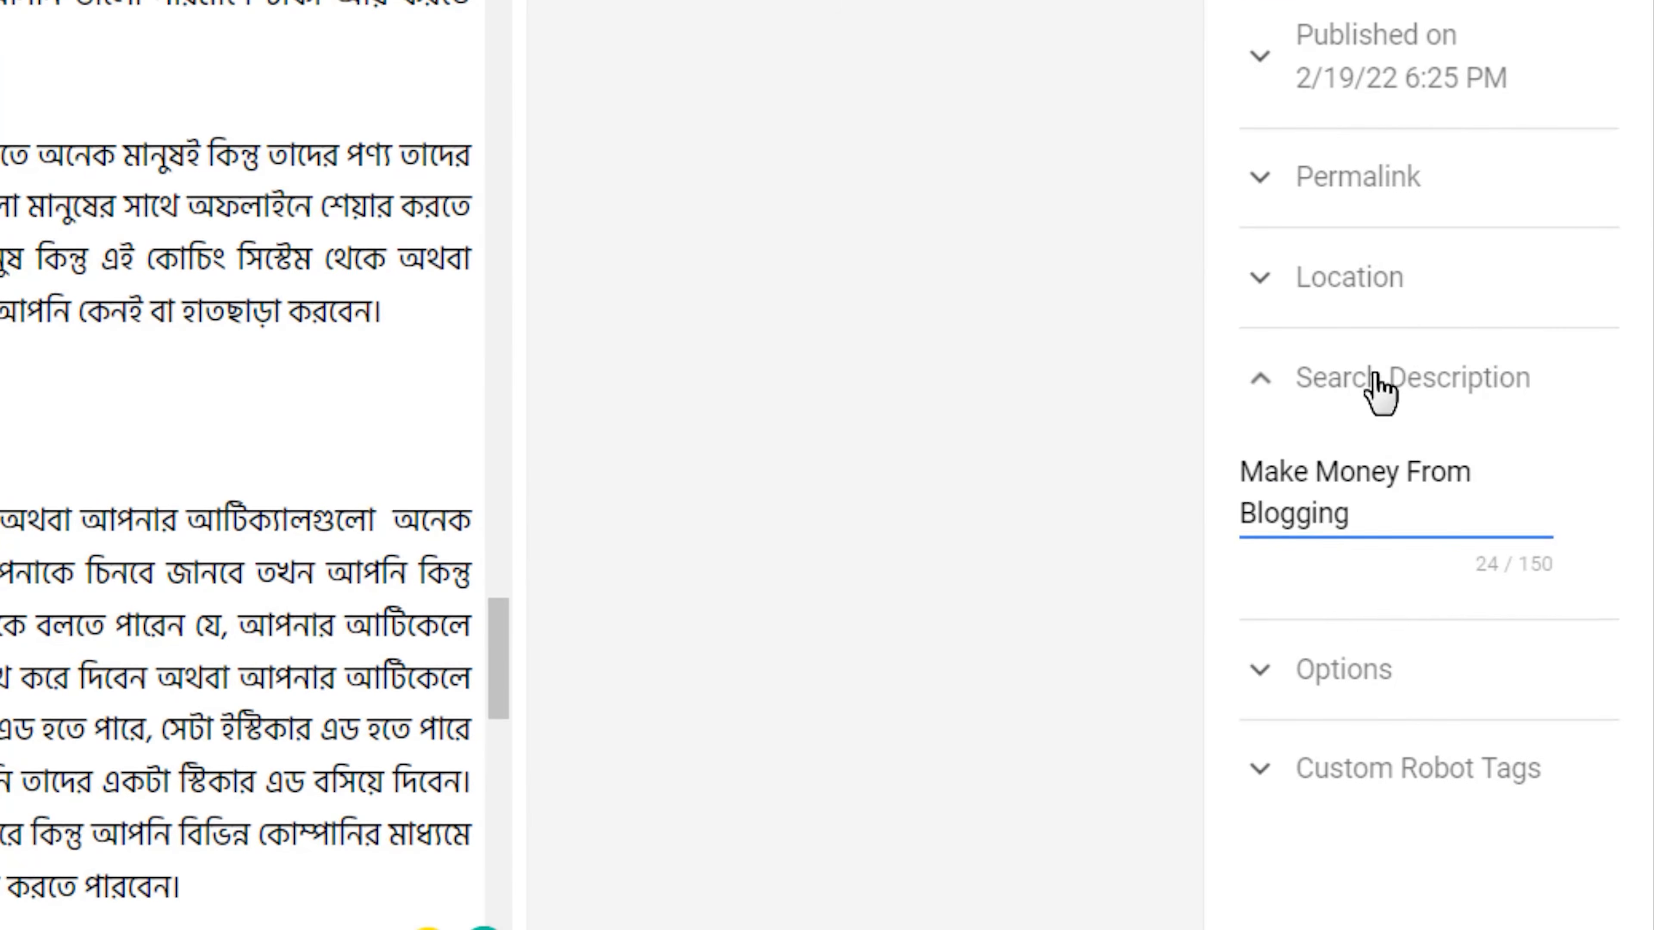
{"action": "left_click", "coordinate": [1375, 389]}
Look at the reader comments options and the remaining post settings, and collapse them without changes.
{"action": "left_click", "coordinate": [1413, 485]}
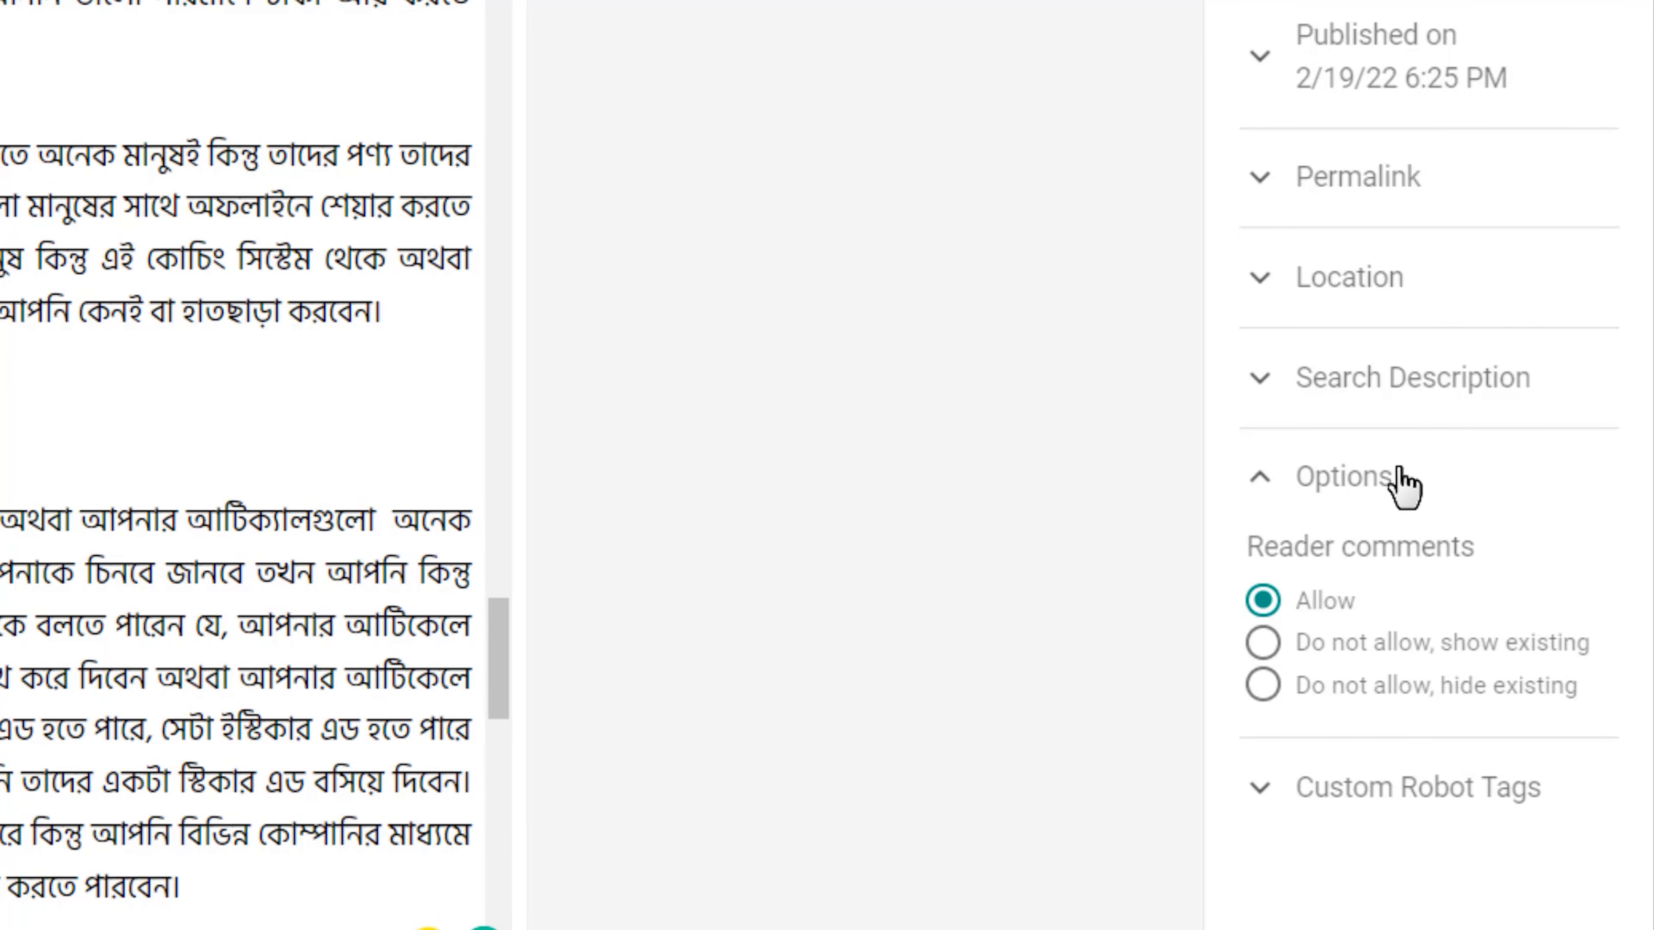
{"action": "left_click", "coordinate": [1406, 481]}
{"action": "left_click", "coordinate": [1422, 483]}
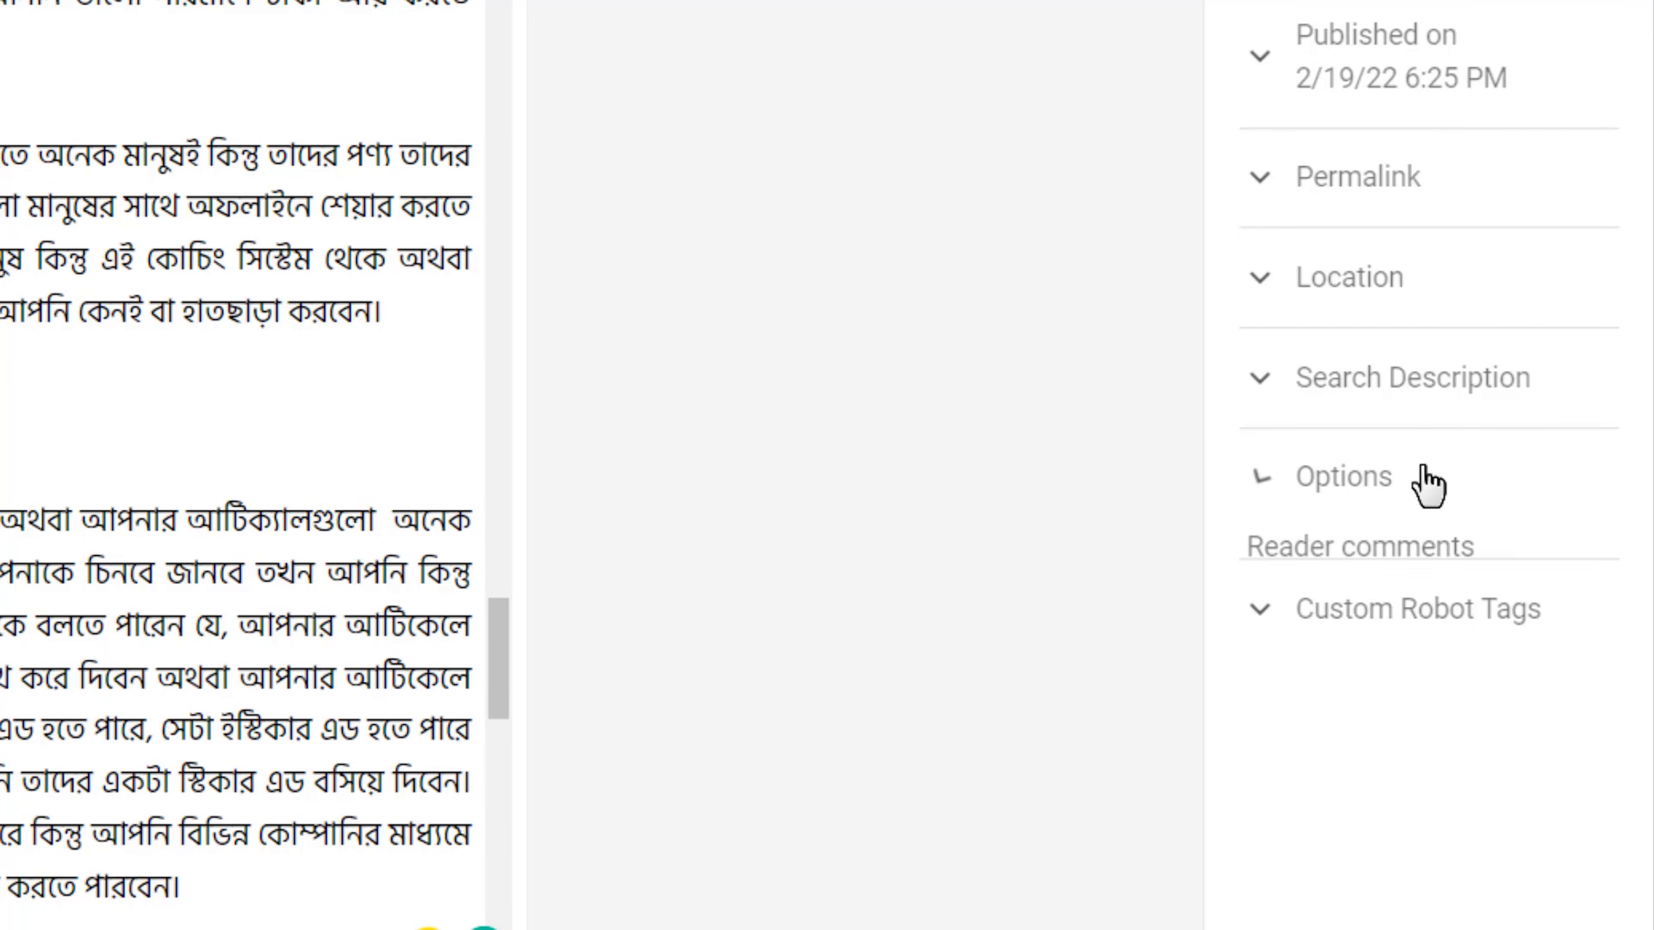
{"action": "left_click", "coordinate": [1391, 511]}
{"action": "left_click", "coordinate": [1371, 496]}
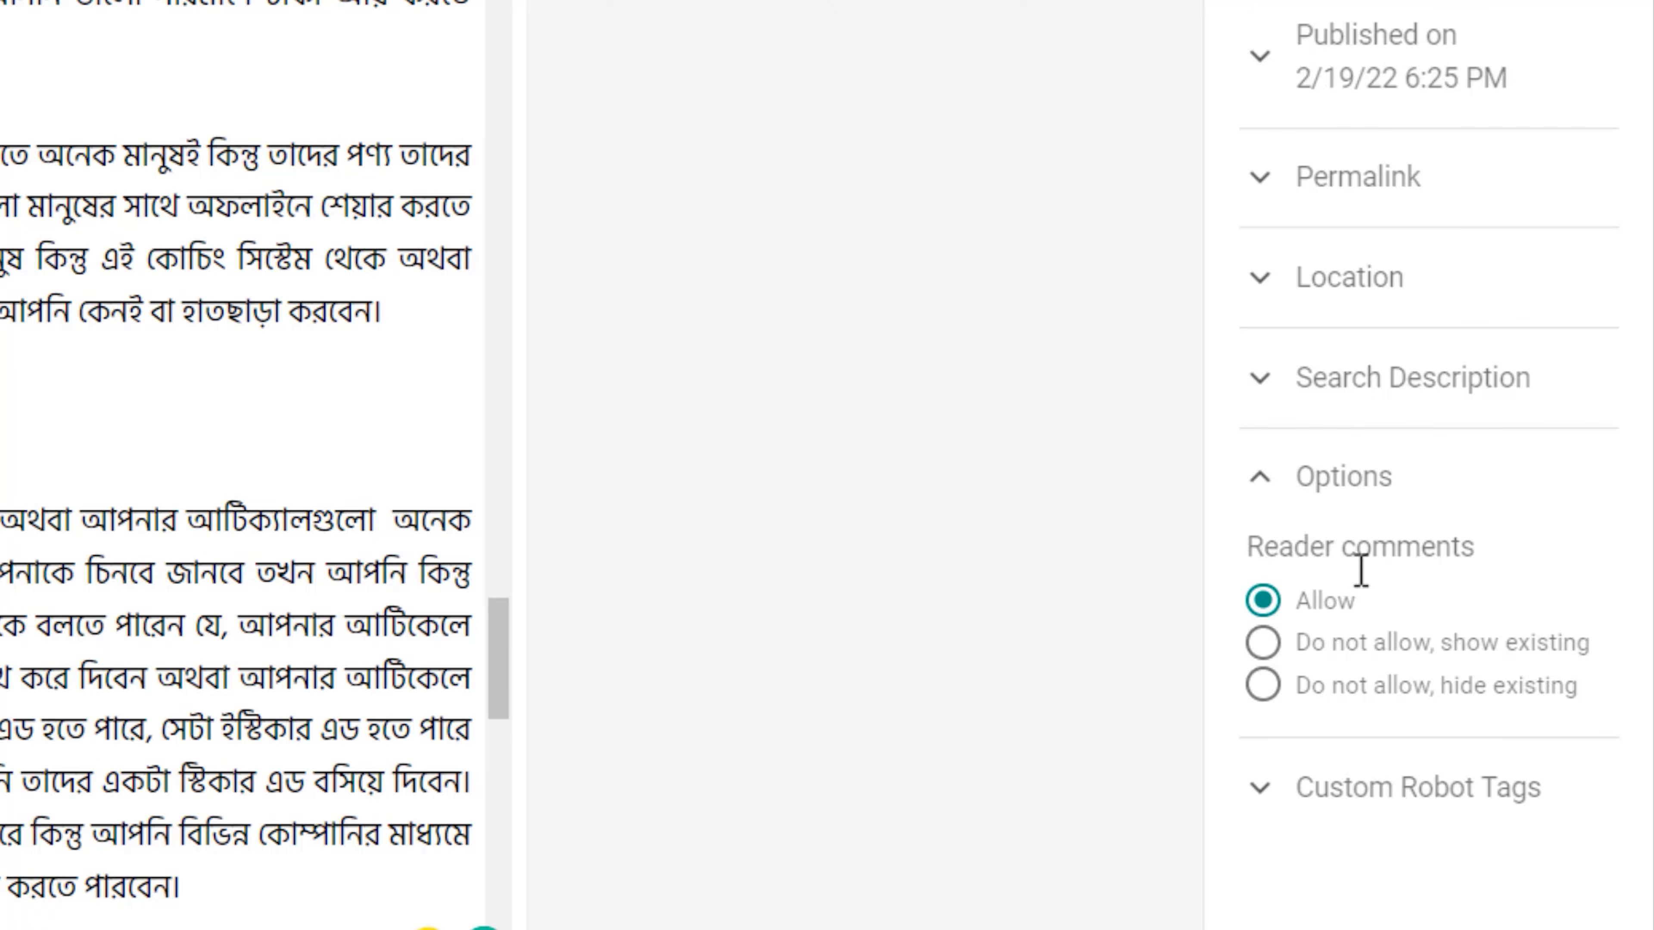
{"action": "left_click", "coordinate": [1340, 544]}
{"action": "left_click", "coordinate": [1347, 599]}
{"action": "left_click", "coordinate": [1343, 600]}
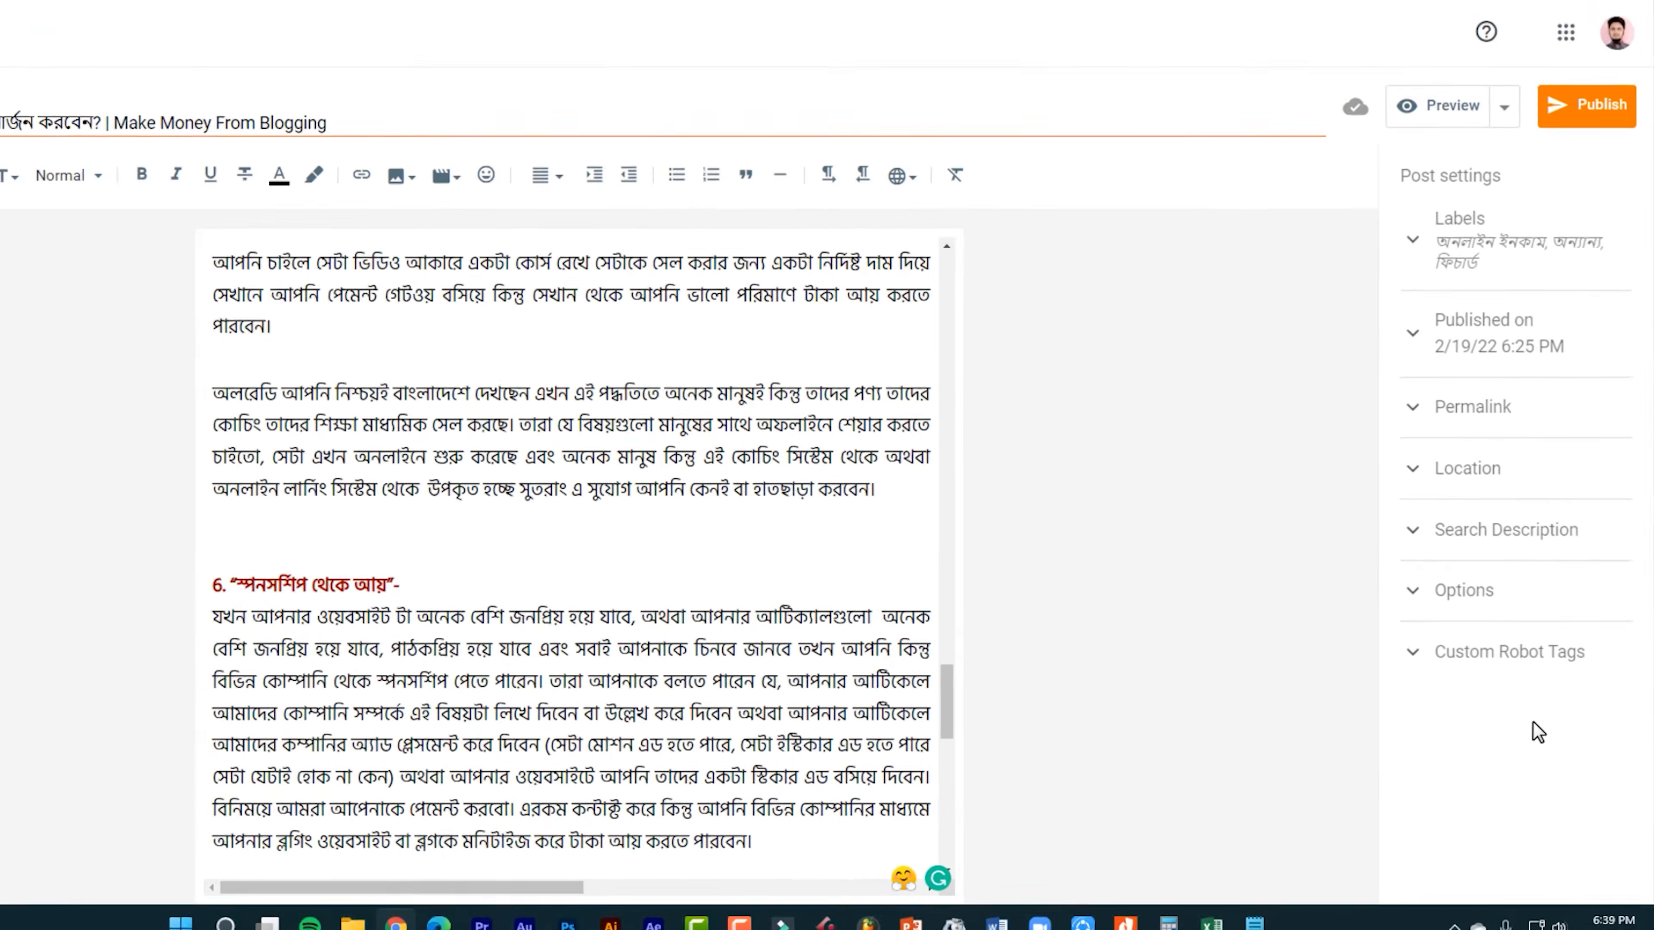
Look back over the draft up to its highlighted title and embedded video.
{"action": "scroll", "coordinate": [606, 432], "scroll_direction": "up", "scroll_amount": 15}
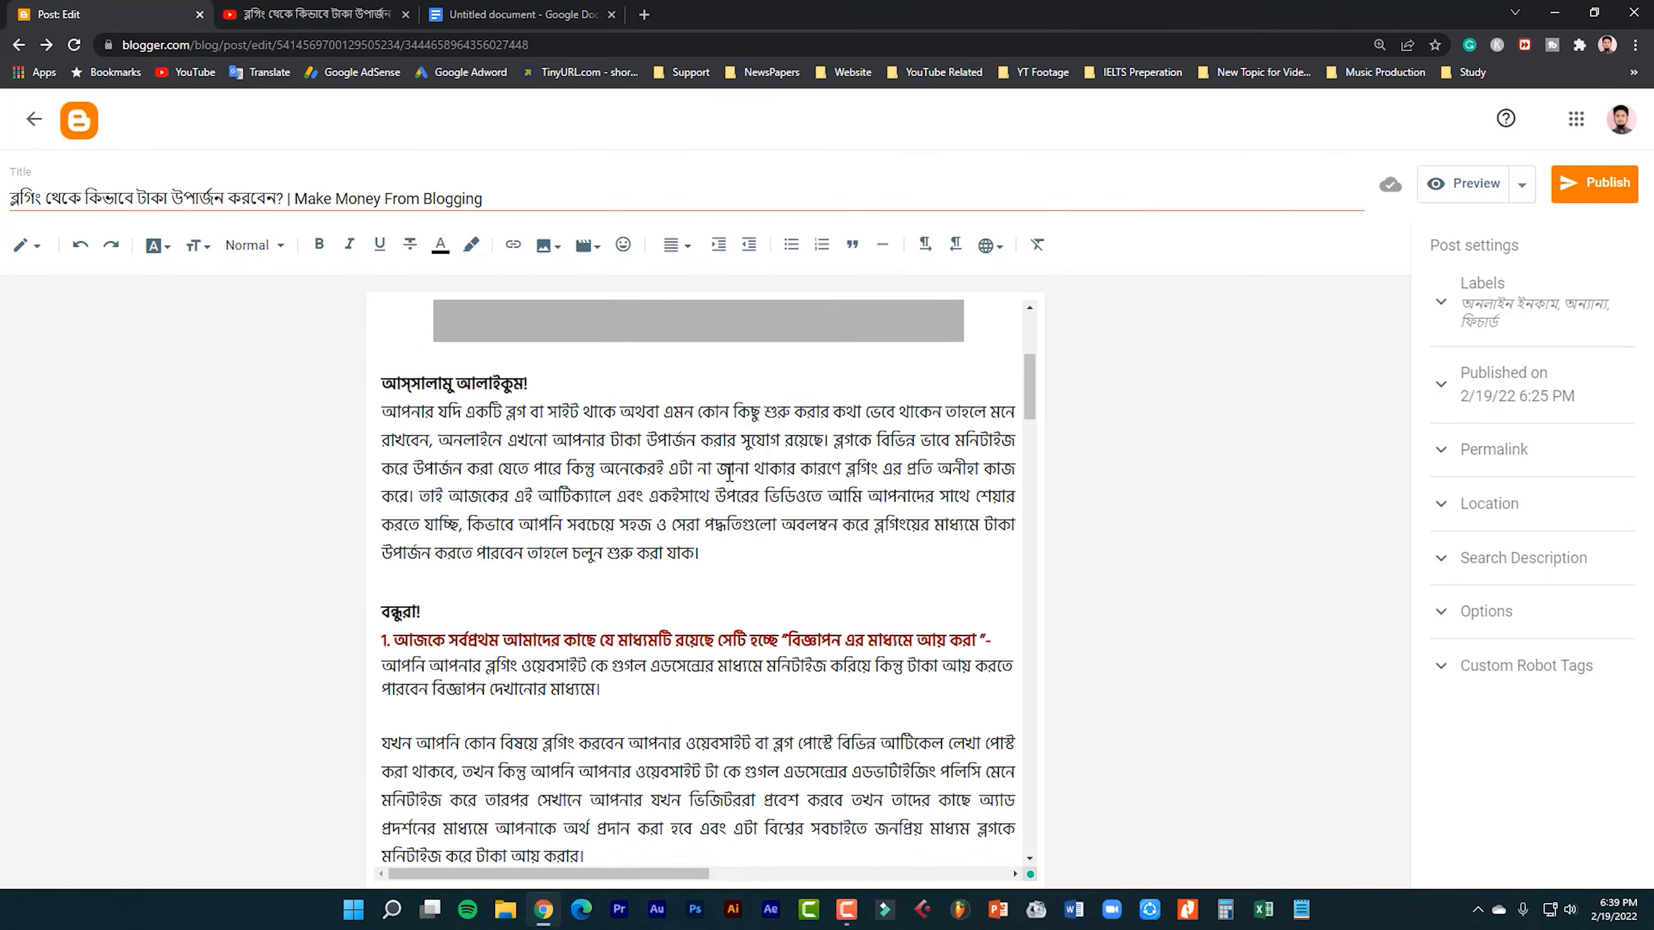
{"action": "scroll", "coordinate": [729, 472], "scroll_direction": "up", "scroll_amount": 5}
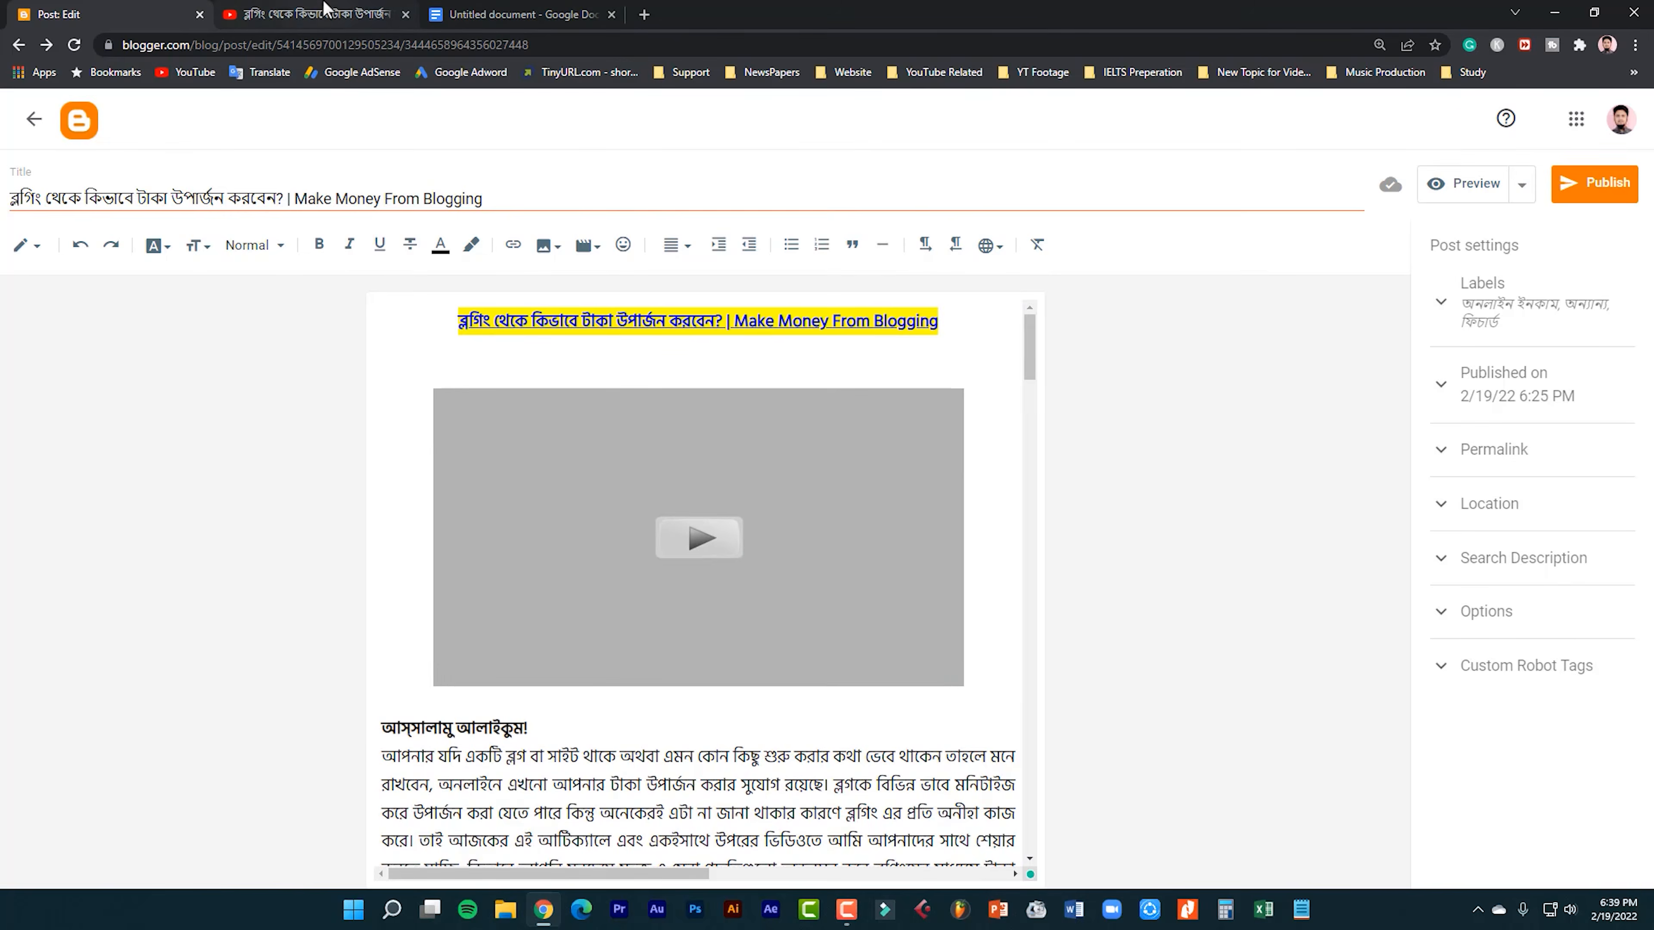
{"action": "left_click", "coordinate": [277, 9]}
{"action": "left_click", "coordinate": [41, 15]}
Open the blog's live site in a new tab and look through the published "Make Money From Blogging" post.
{"action": "left_click", "coordinate": [644, 14]}
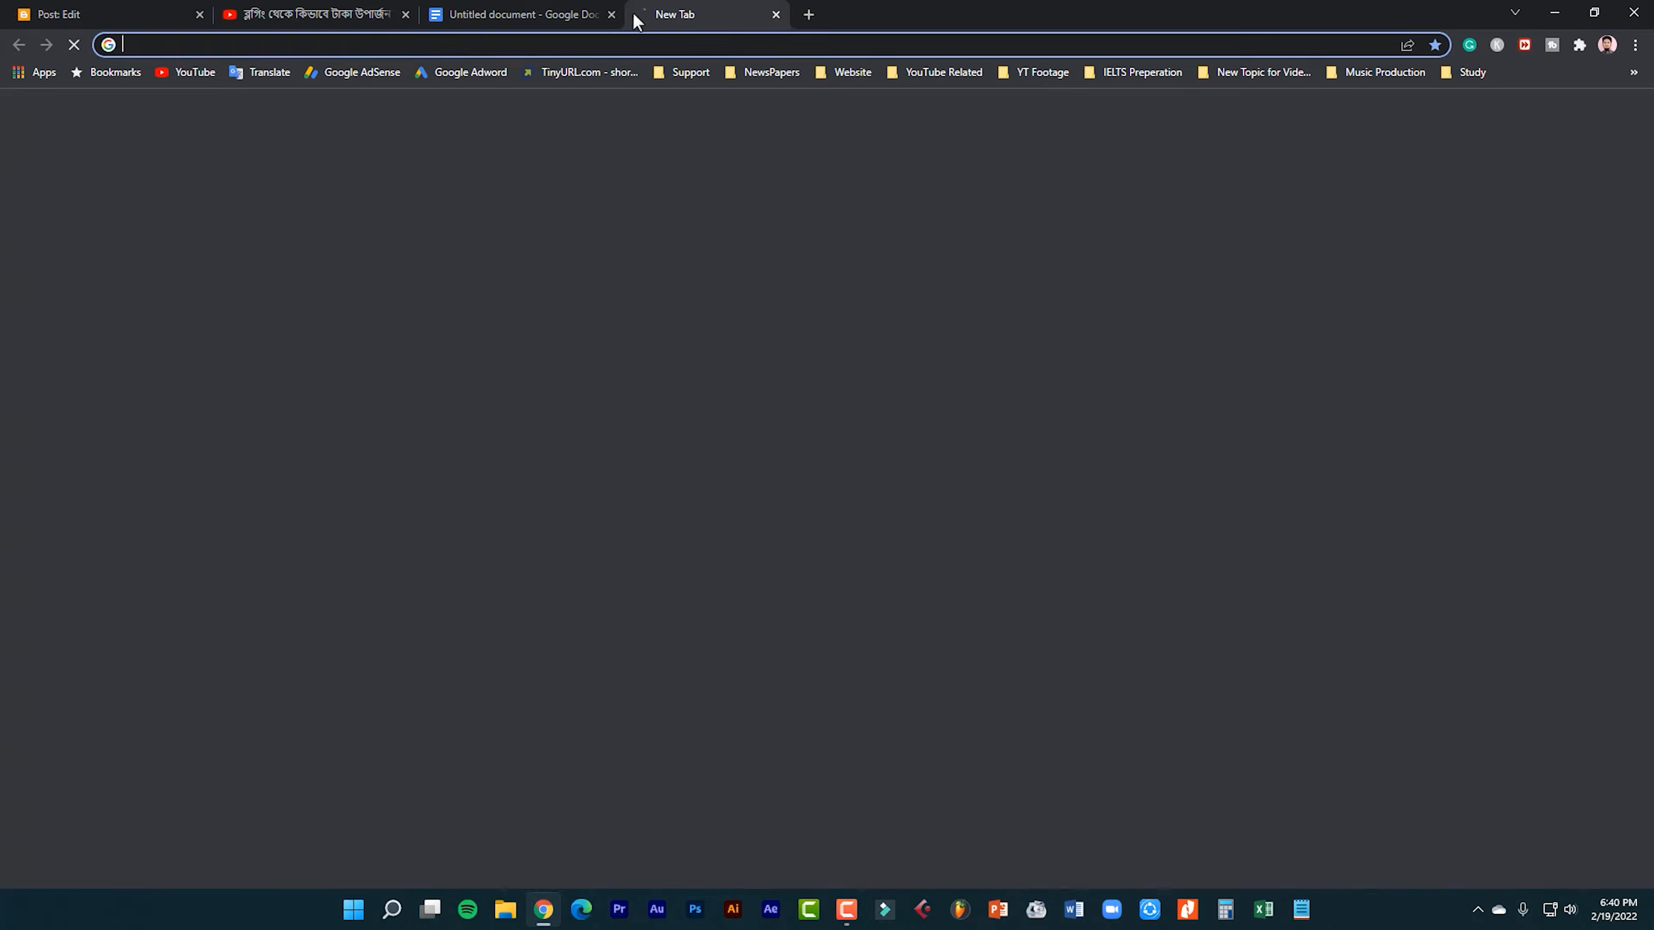
{"action": "type", "text": "sa"}
{"action": "key", "text": "Return"}
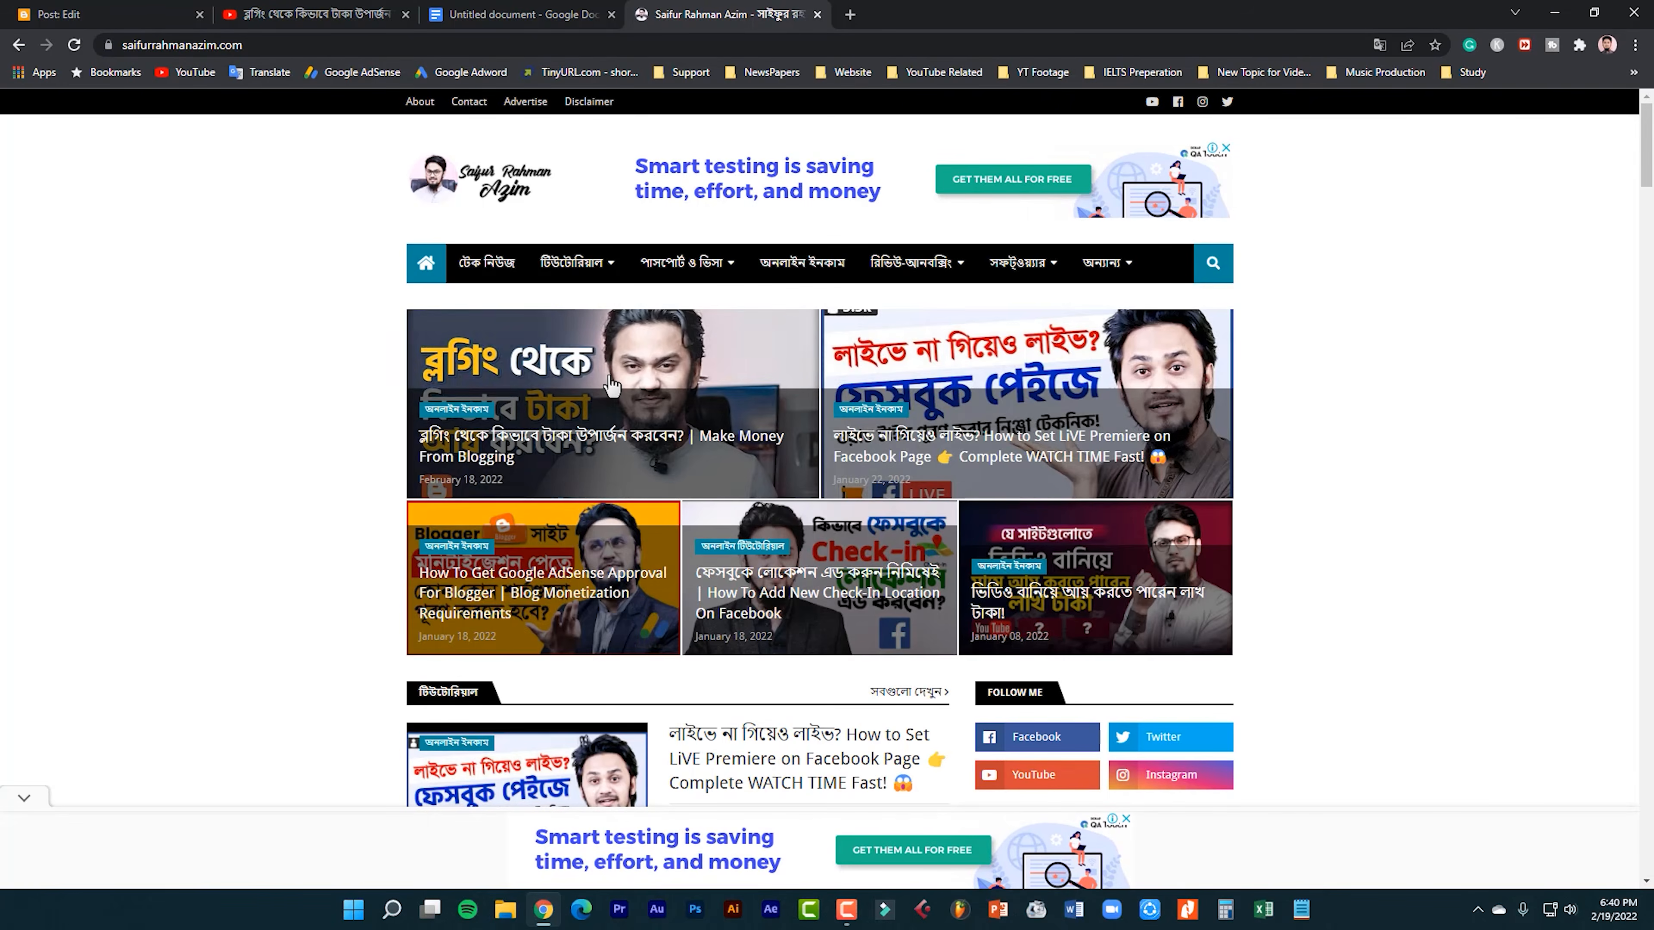
{"action": "left_click", "coordinate": [611, 377]}
{"action": "scroll", "coordinate": [635, 390], "scroll_direction": "down", "scroll_amount": 3}
{"action": "scroll", "coordinate": [850, 509], "scroll_direction": "down", "scroll_amount": 10}
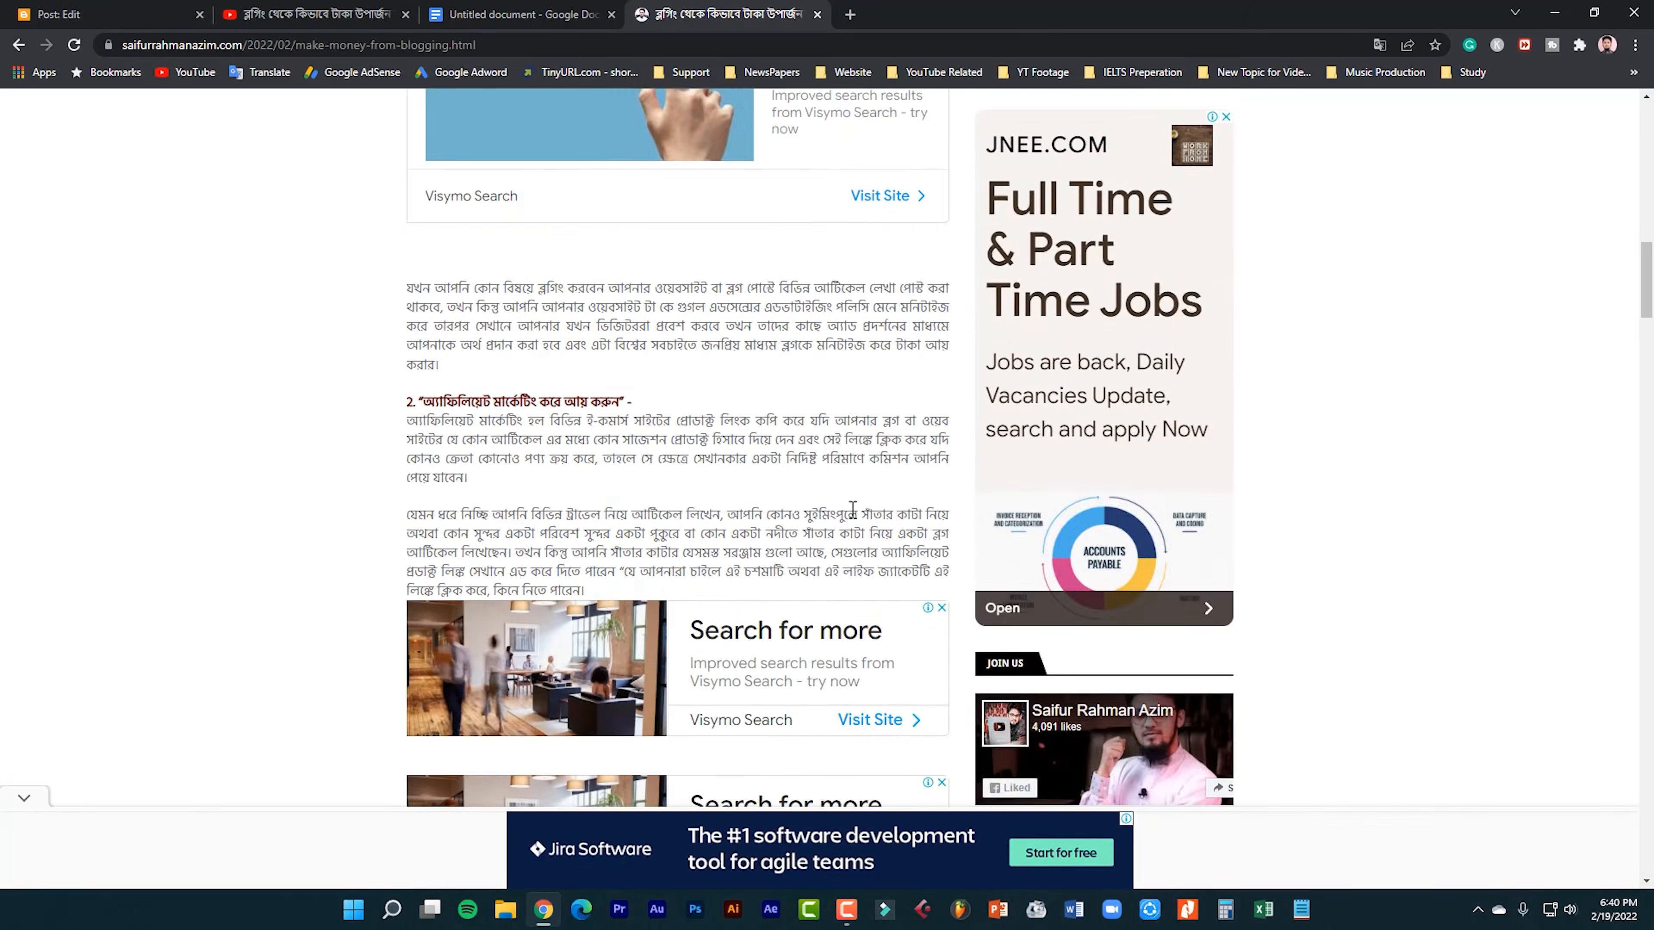
{"action": "scroll", "coordinate": [852, 508], "scroll_direction": "down", "scroll_amount": 6}
{"action": "scroll", "coordinate": [852, 509], "scroll_direction": "up", "scroll_amount": 4}
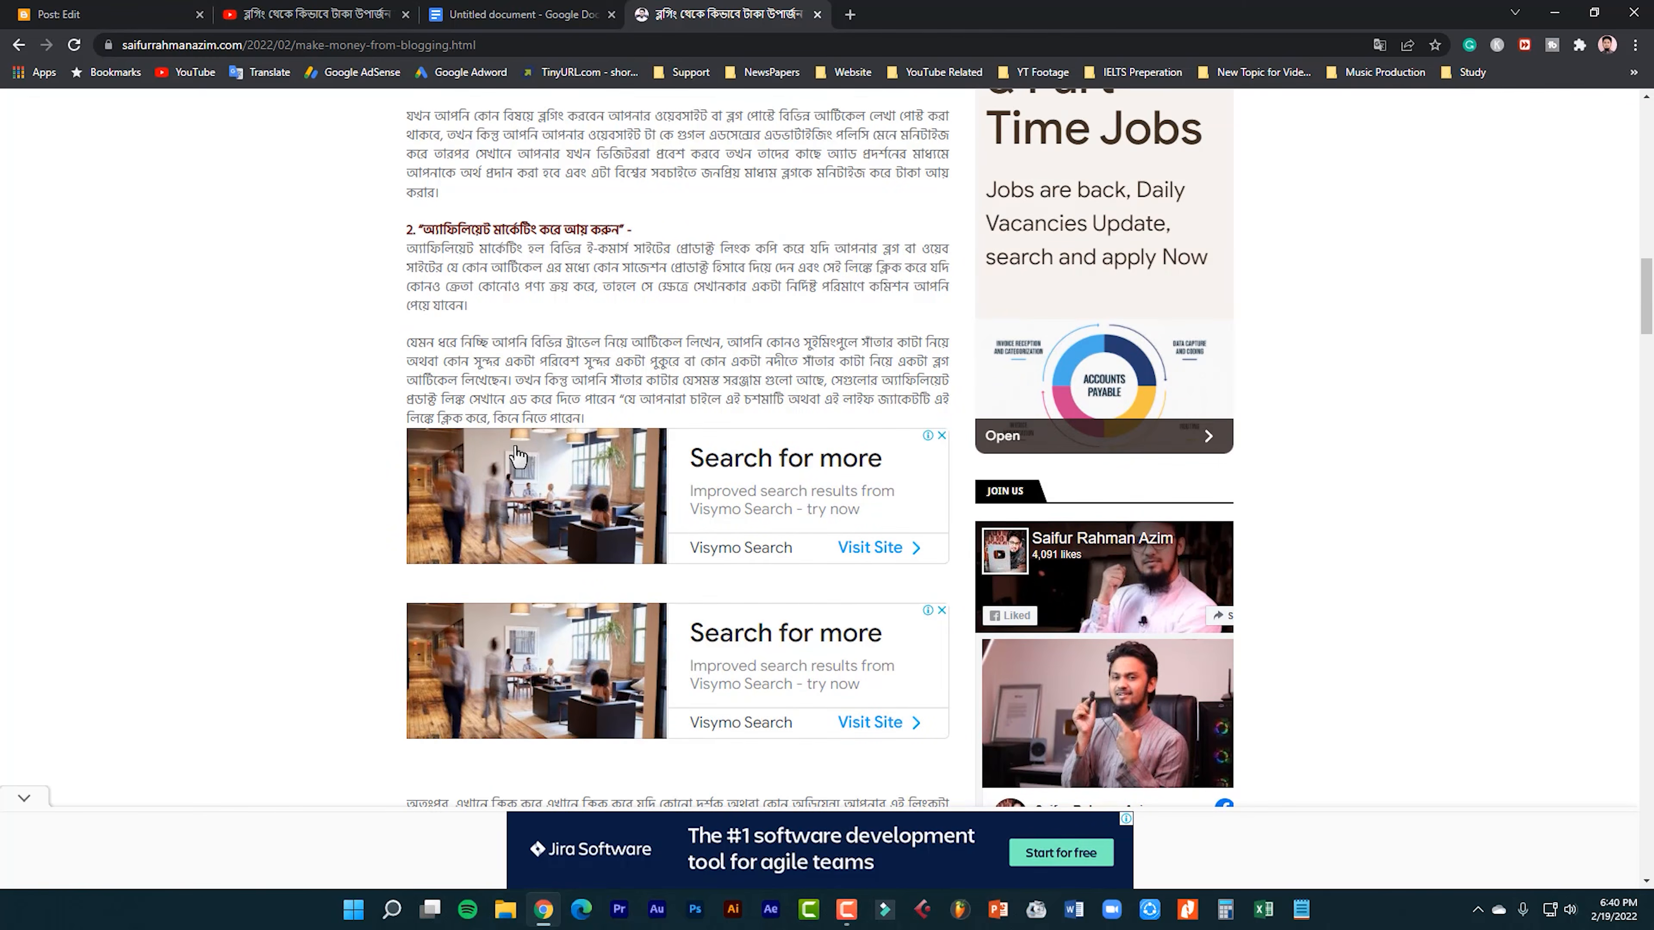
{"action": "scroll", "coordinate": [593, 466], "scroll_direction": "up", "scroll_amount": 15}
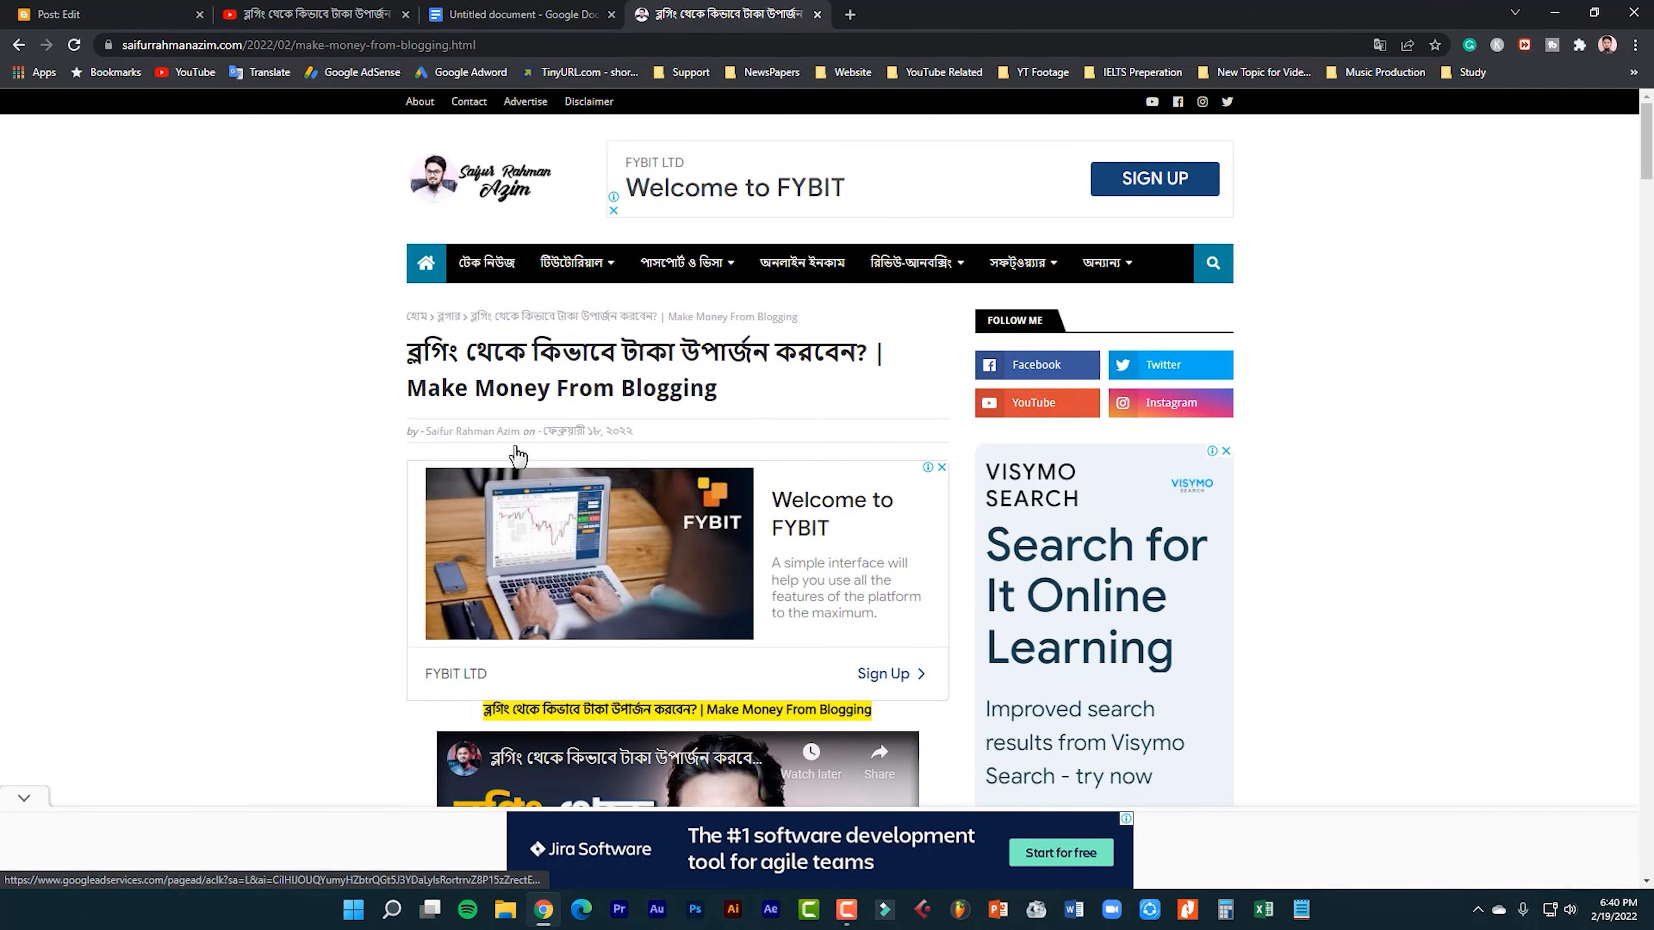
{"action": "scroll", "coordinate": [651, 626], "scroll_direction": "down", "scroll_amount": 5}
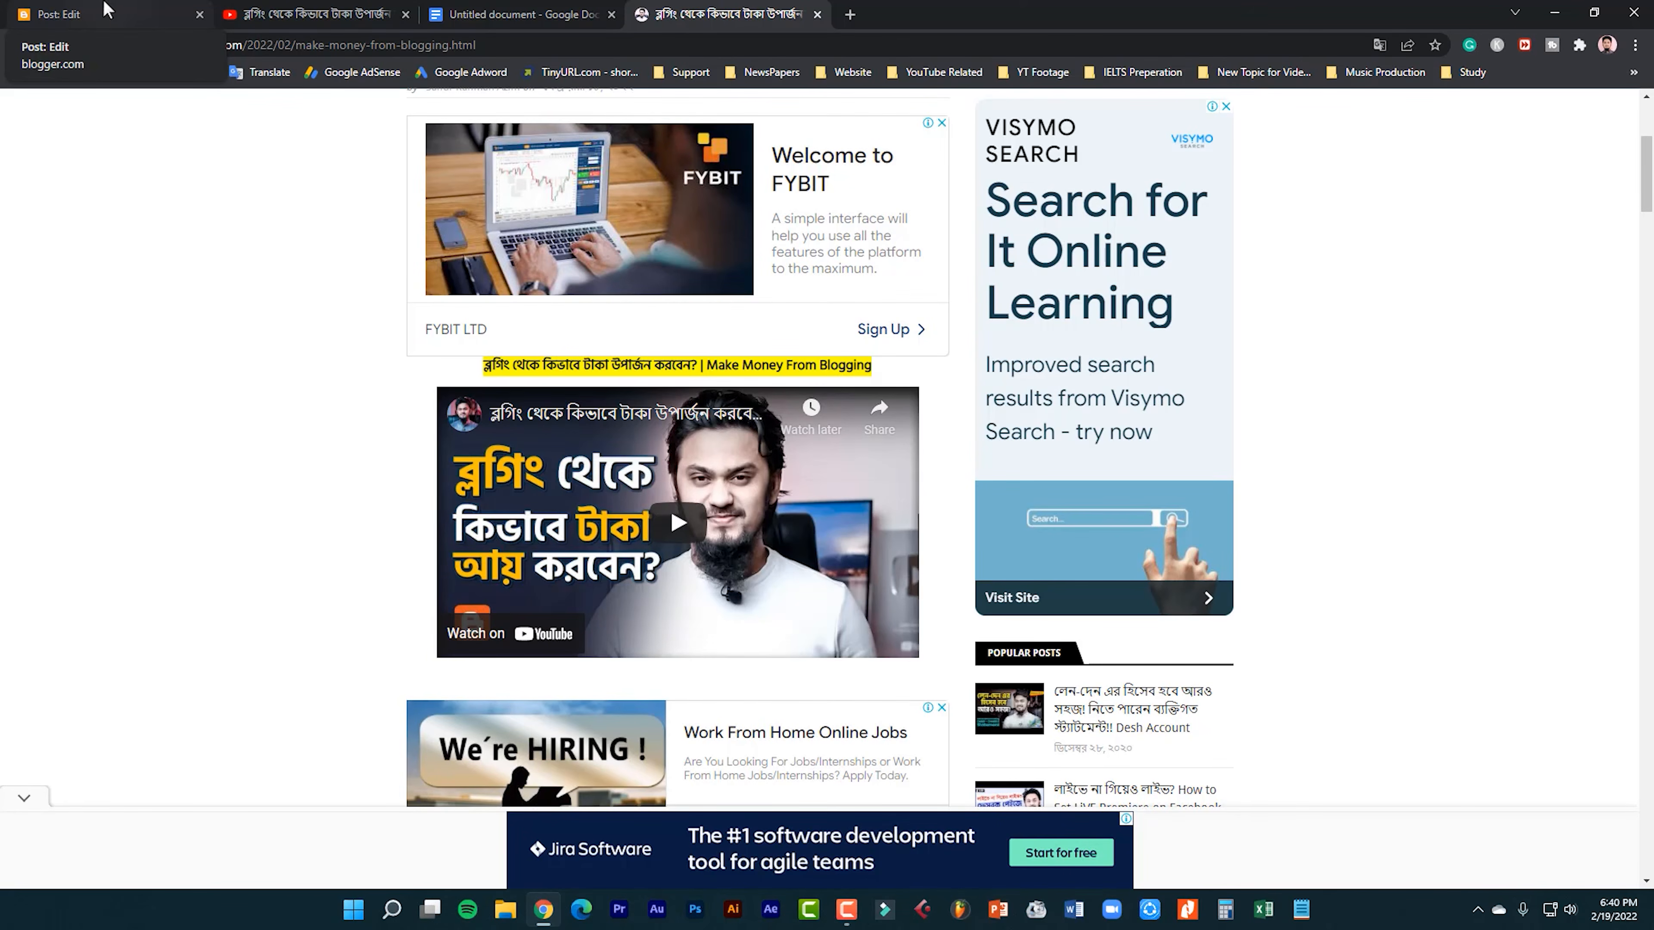
Leave the post editor for the posts list, locate the draft's Publish action, and view the live blog's home page.
{"action": "left_click", "coordinate": [108, 10]}
{"action": "left_click", "coordinate": [34, 117]}
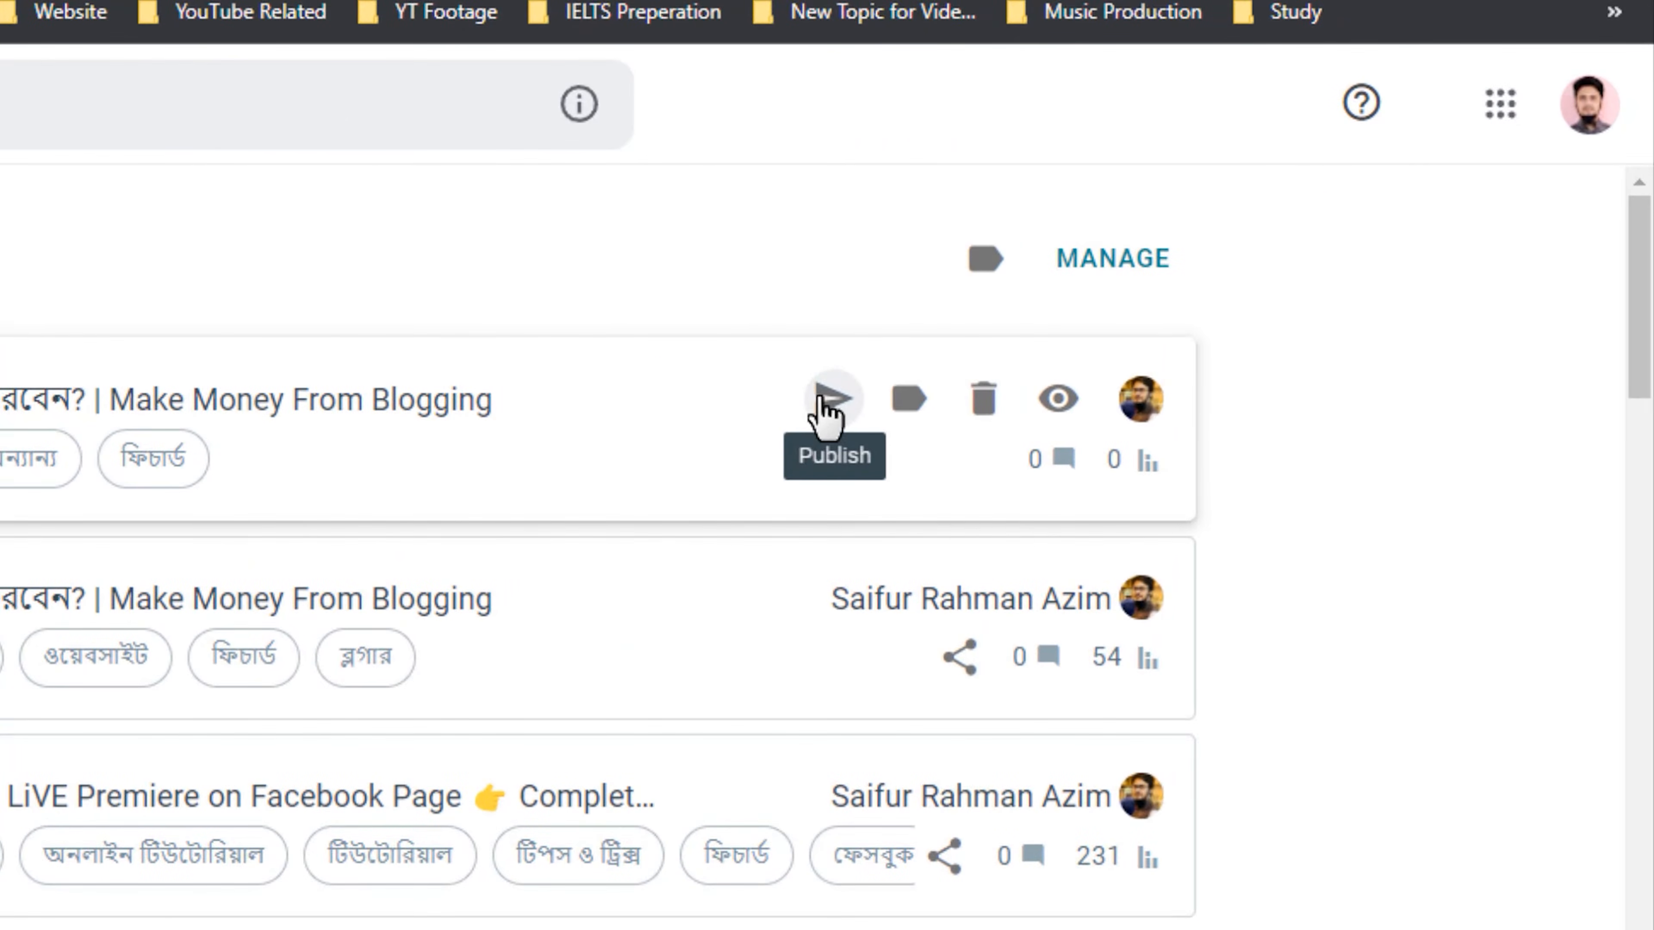
{"action": "left_click", "coordinate": [758, 12]}
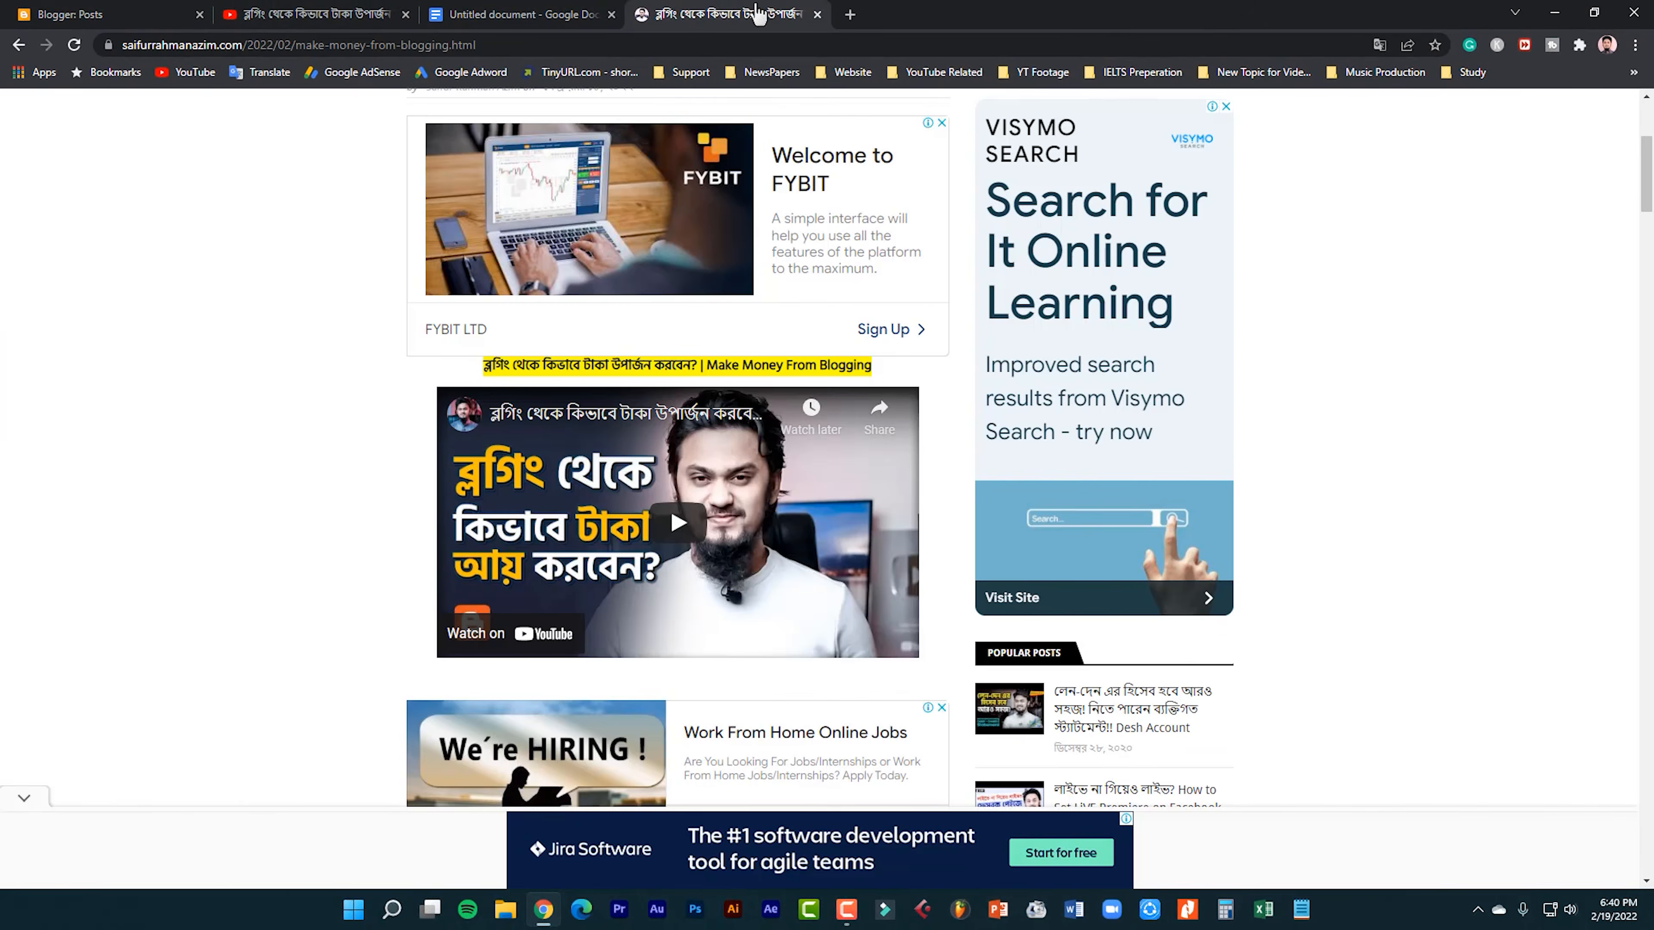
{"action": "scroll", "coordinate": [625, 157], "scroll_direction": "up", "scroll_amount": 4}
{"action": "left_click", "coordinate": [463, 176]}
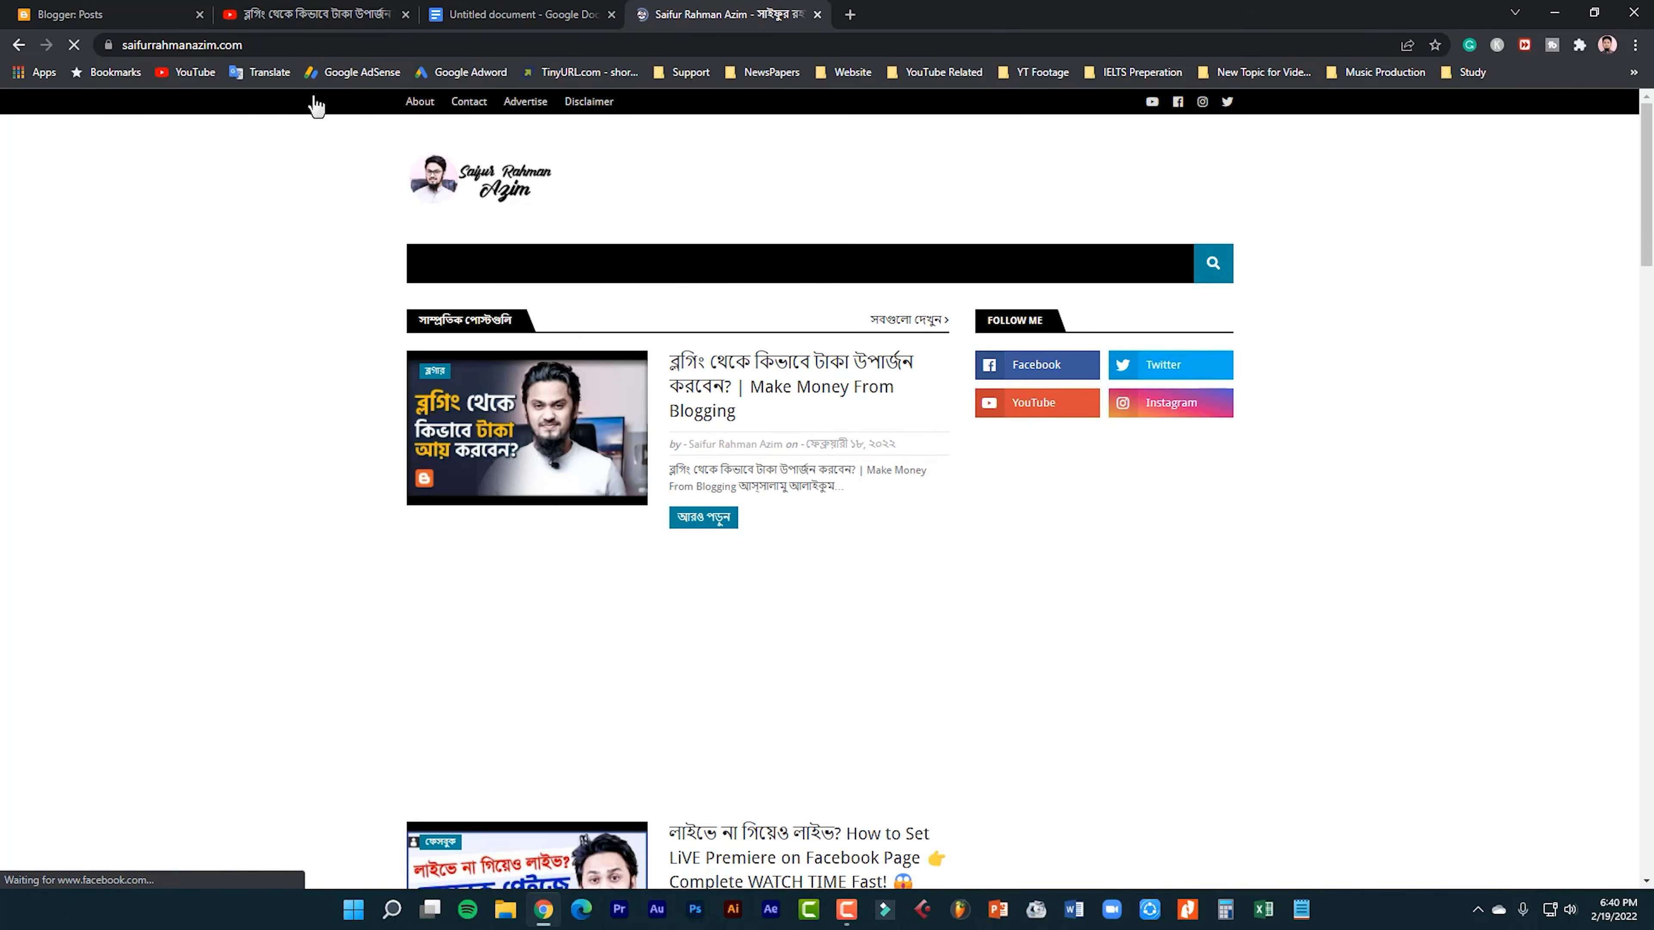
Return to the draft and review it from the author credit and closing links up to the affiliate marketing section.
{"action": "left_click", "coordinate": [140, 12]}
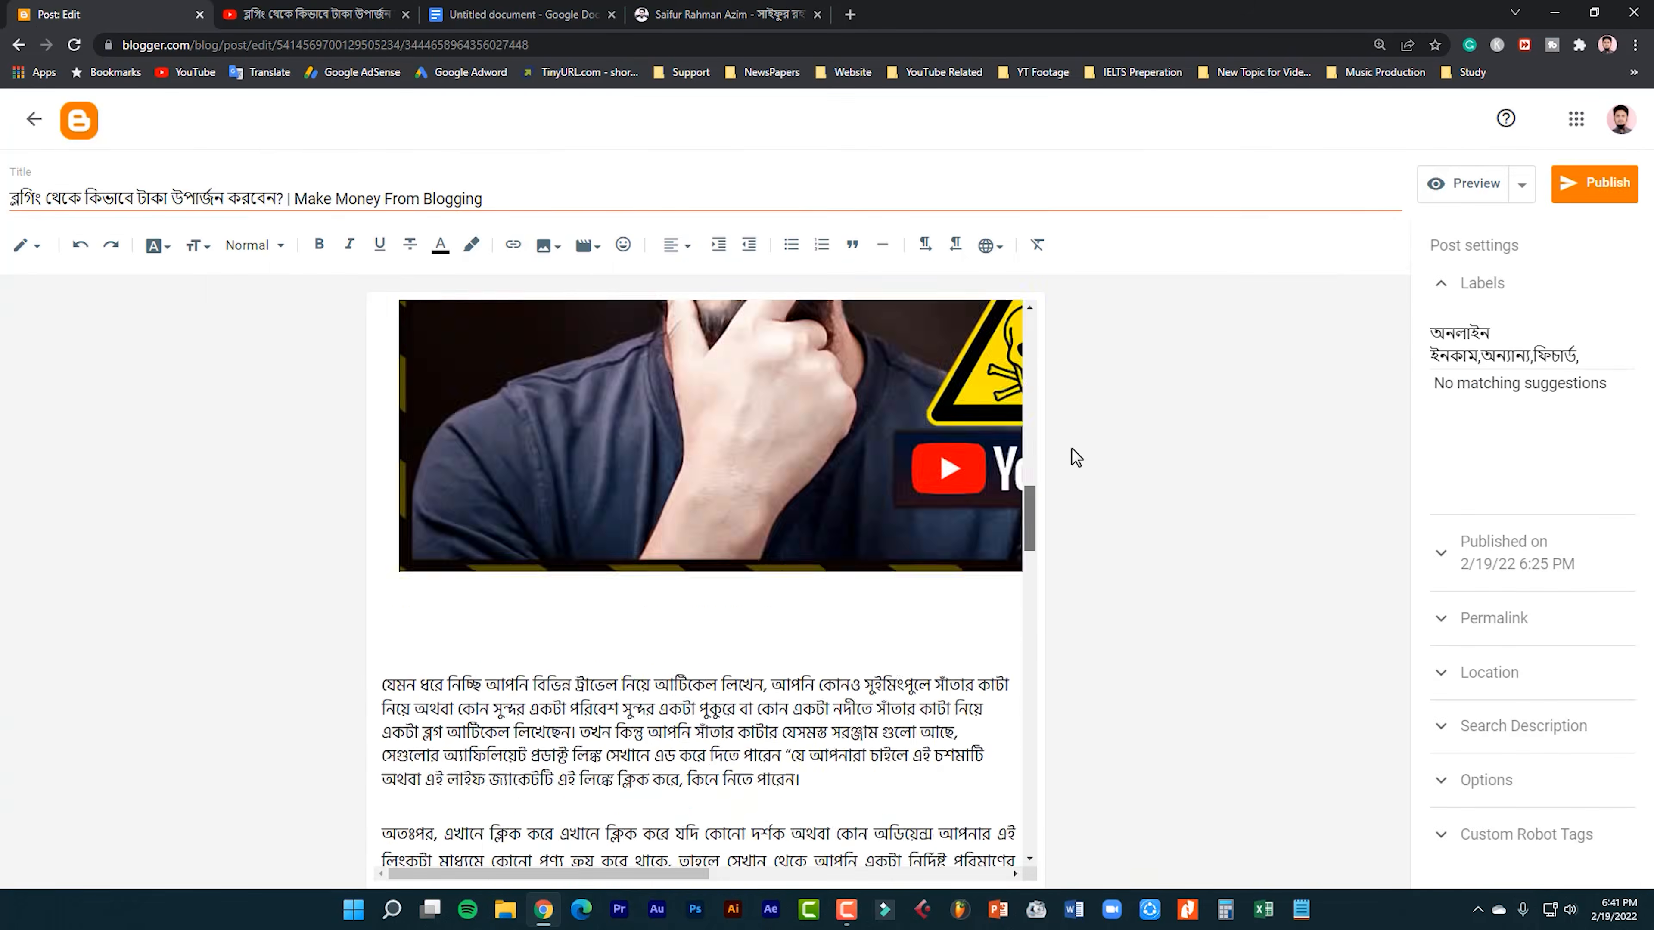
{"action": "left_click_drag", "start_coordinate": [1071, 449], "coordinate": [1030, 872]}
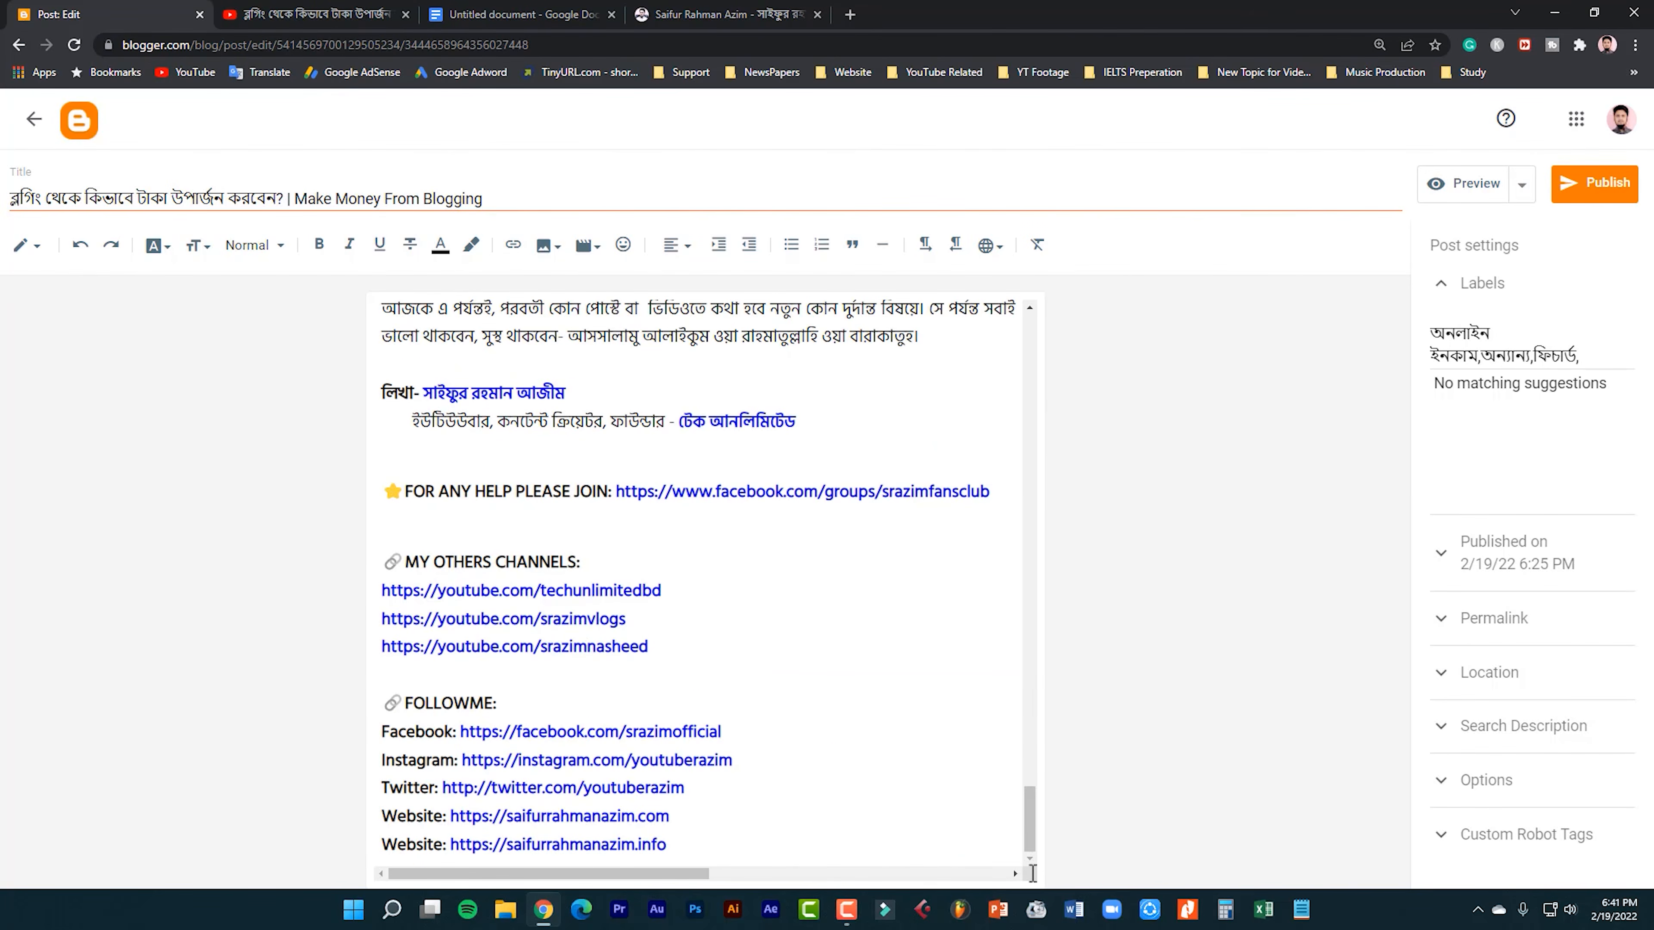
{"action": "left_click_drag", "start_coordinate": [384, 391], "coordinate": [801, 461]}
{"action": "left_click", "coordinate": [753, 477]}
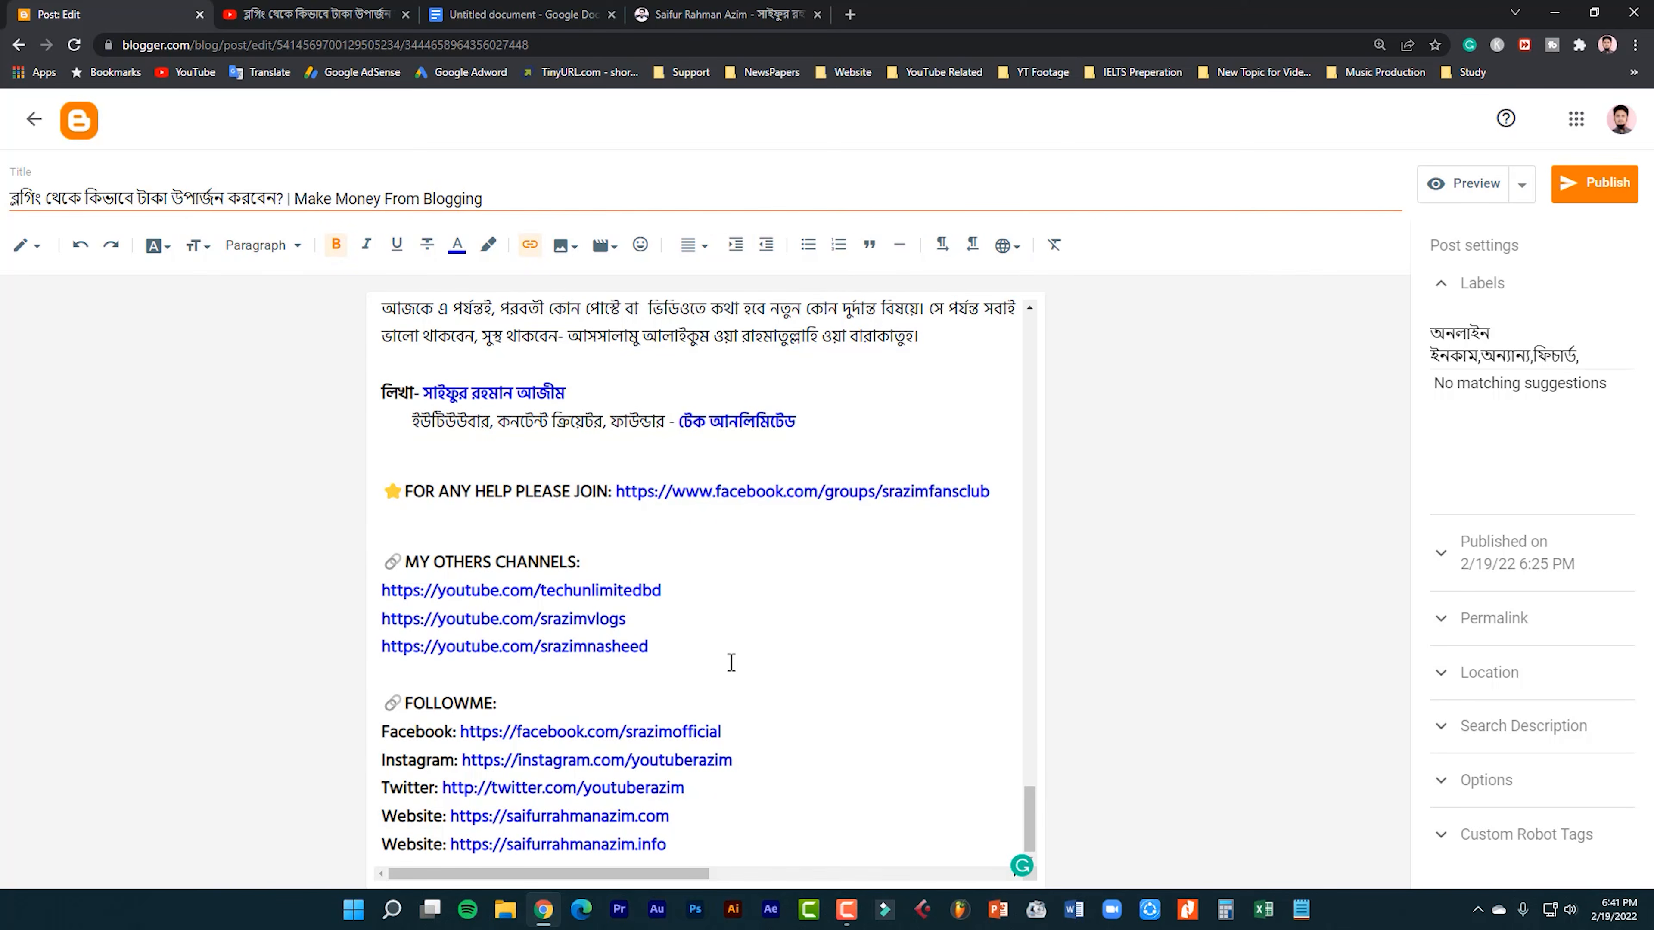
{"action": "scroll", "coordinate": [729, 662], "scroll_direction": "up", "scroll_amount": 10}
{"action": "scroll", "coordinate": [729, 662], "scroll_direction": "up", "scroll_amount": 10}
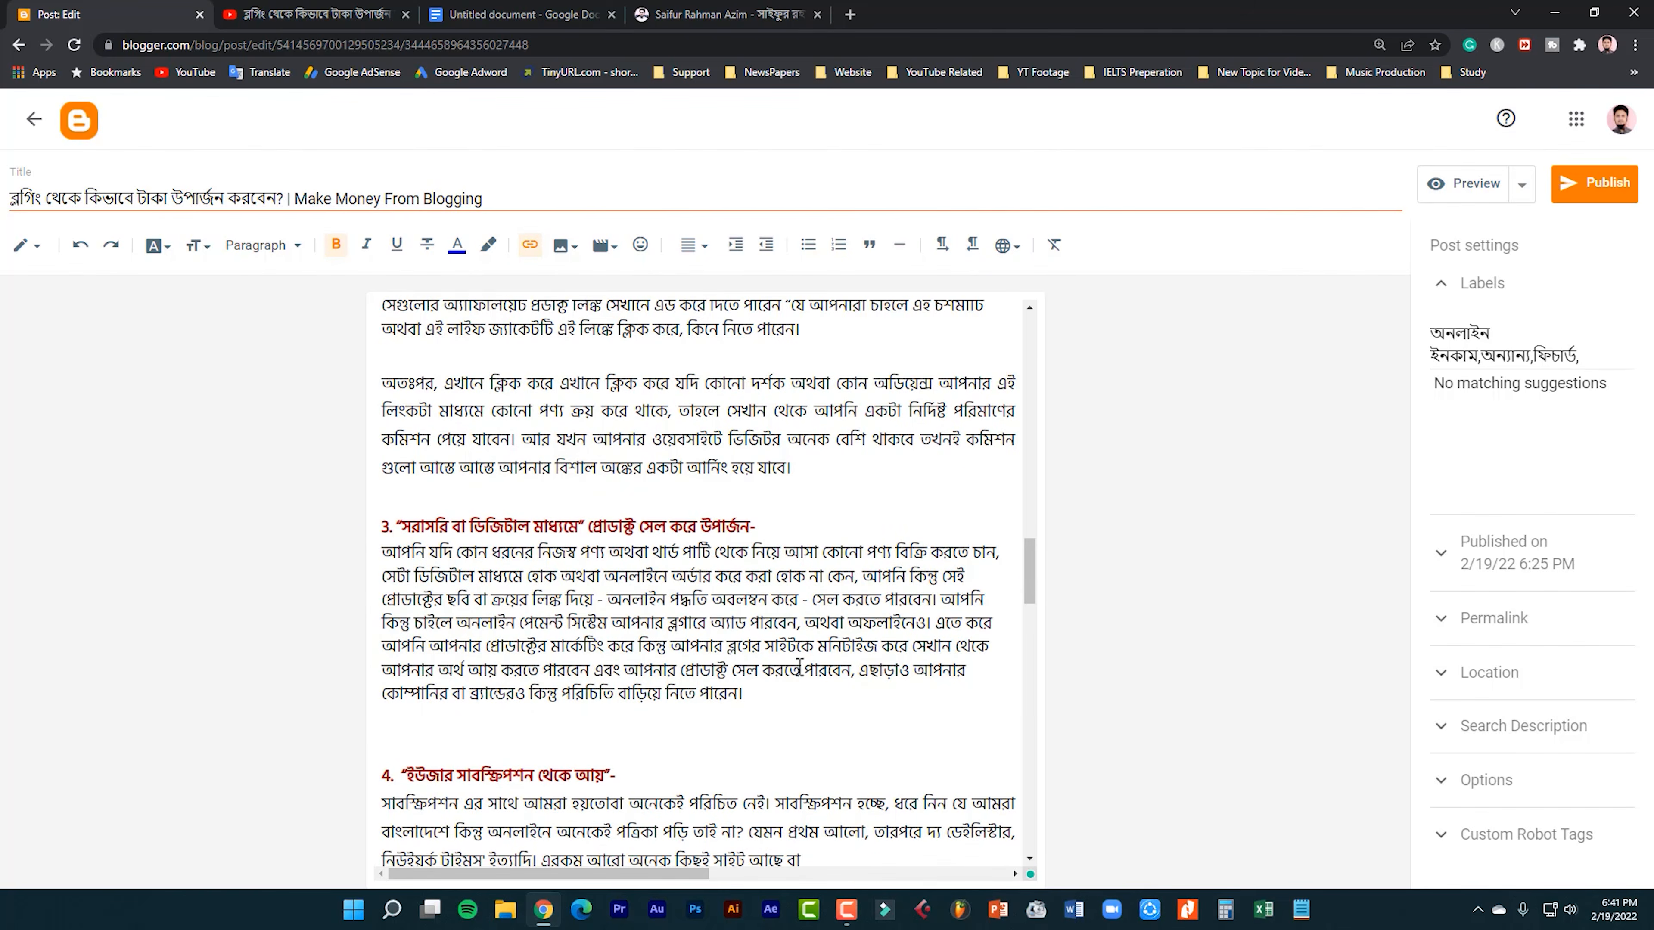
{"action": "scroll", "coordinate": [734, 662], "scroll_direction": "up", "scroll_amount": 4}
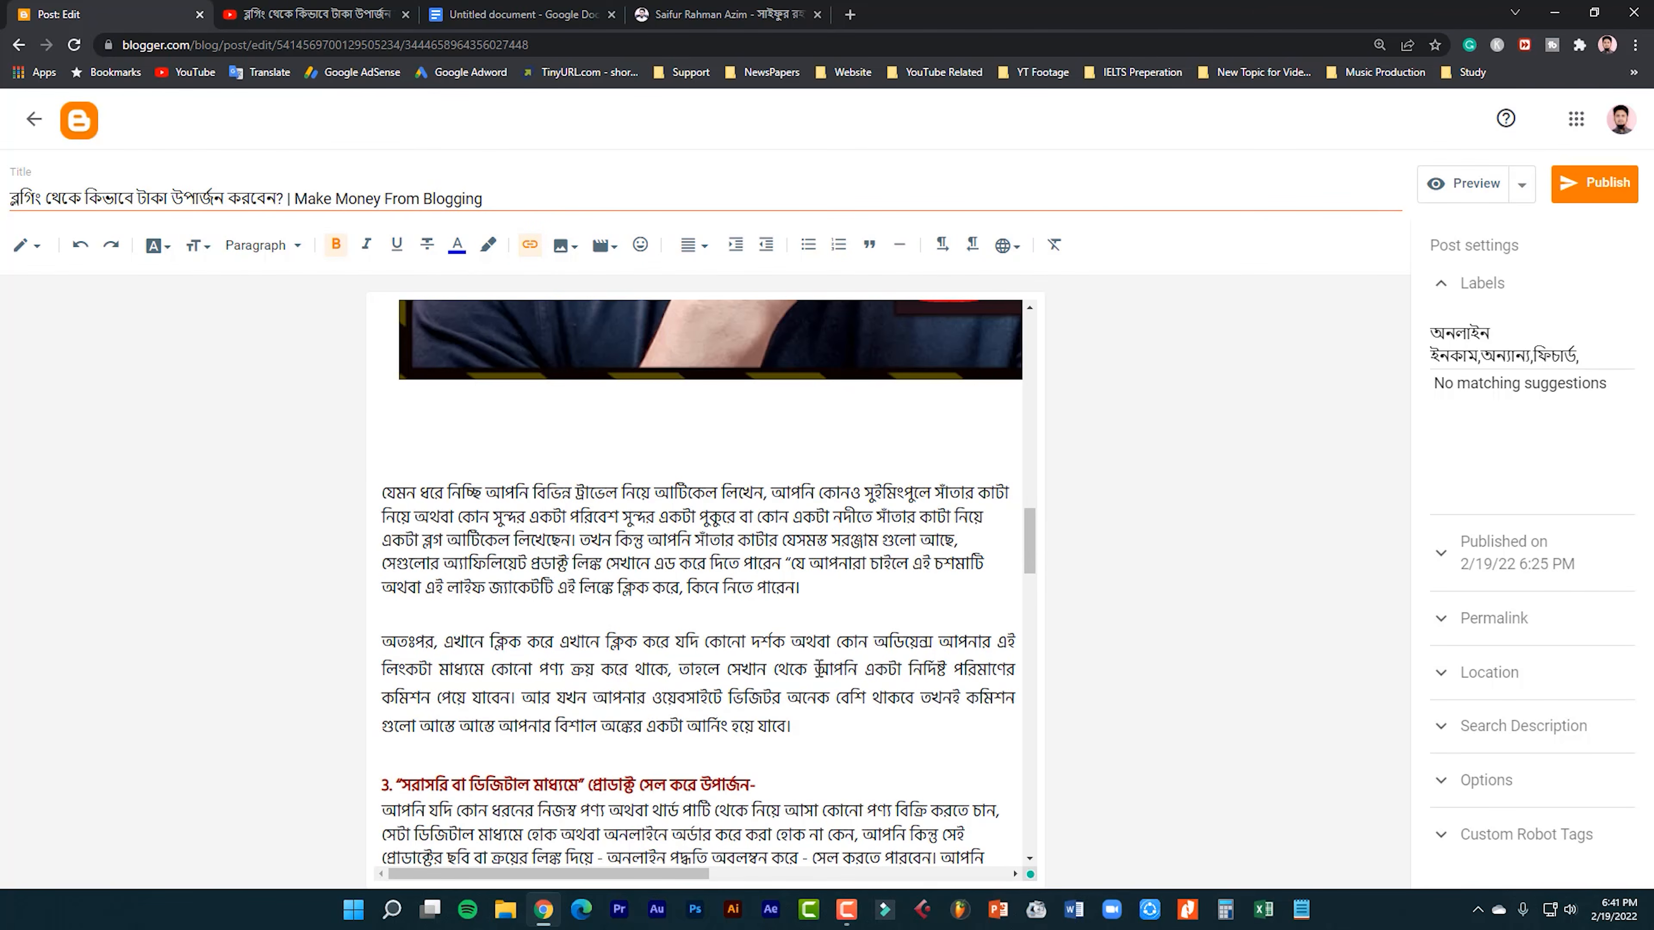
{"action": "scroll", "coordinate": [762, 633], "scroll_direction": "up", "scroll_amount": 8}
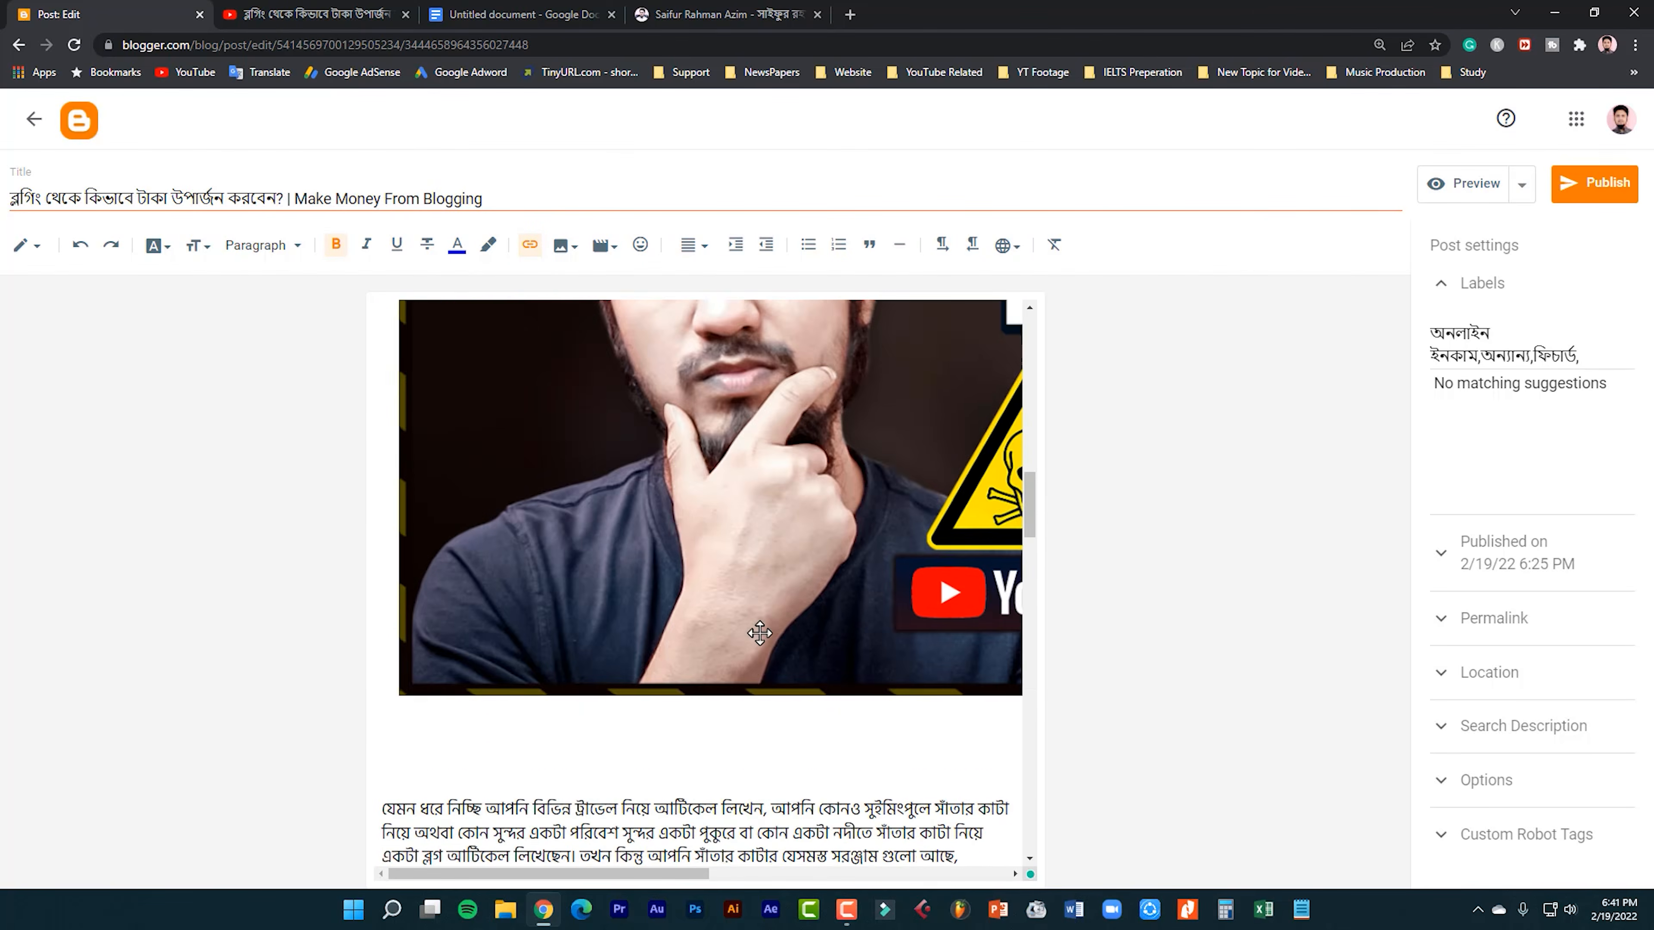
{"action": "scroll", "coordinate": [701, 642], "scroll_direction": "up", "scroll_amount": 1}
Highlight heading 2, "অ্যাফিলিয়েট মার্কেটিং করে আয় করুন", and review the draft from there up to the embedded video.
{"action": "left_click_drag", "start_coordinate": [664, 605], "coordinate": [366, 609]}
{"action": "left_click", "coordinate": [503, 605]}
{"action": "left_click_drag", "start_coordinate": [593, 609], "coordinate": [735, 605]}
{"action": "left_click_drag", "start_coordinate": [735, 605], "coordinate": [362, 602]}
{"action": "left_click", "coordinate": [707, 605]}
{"action": "left_click_drag", "start_coordinate": [710, 602], "coordinate": [381, 611]}
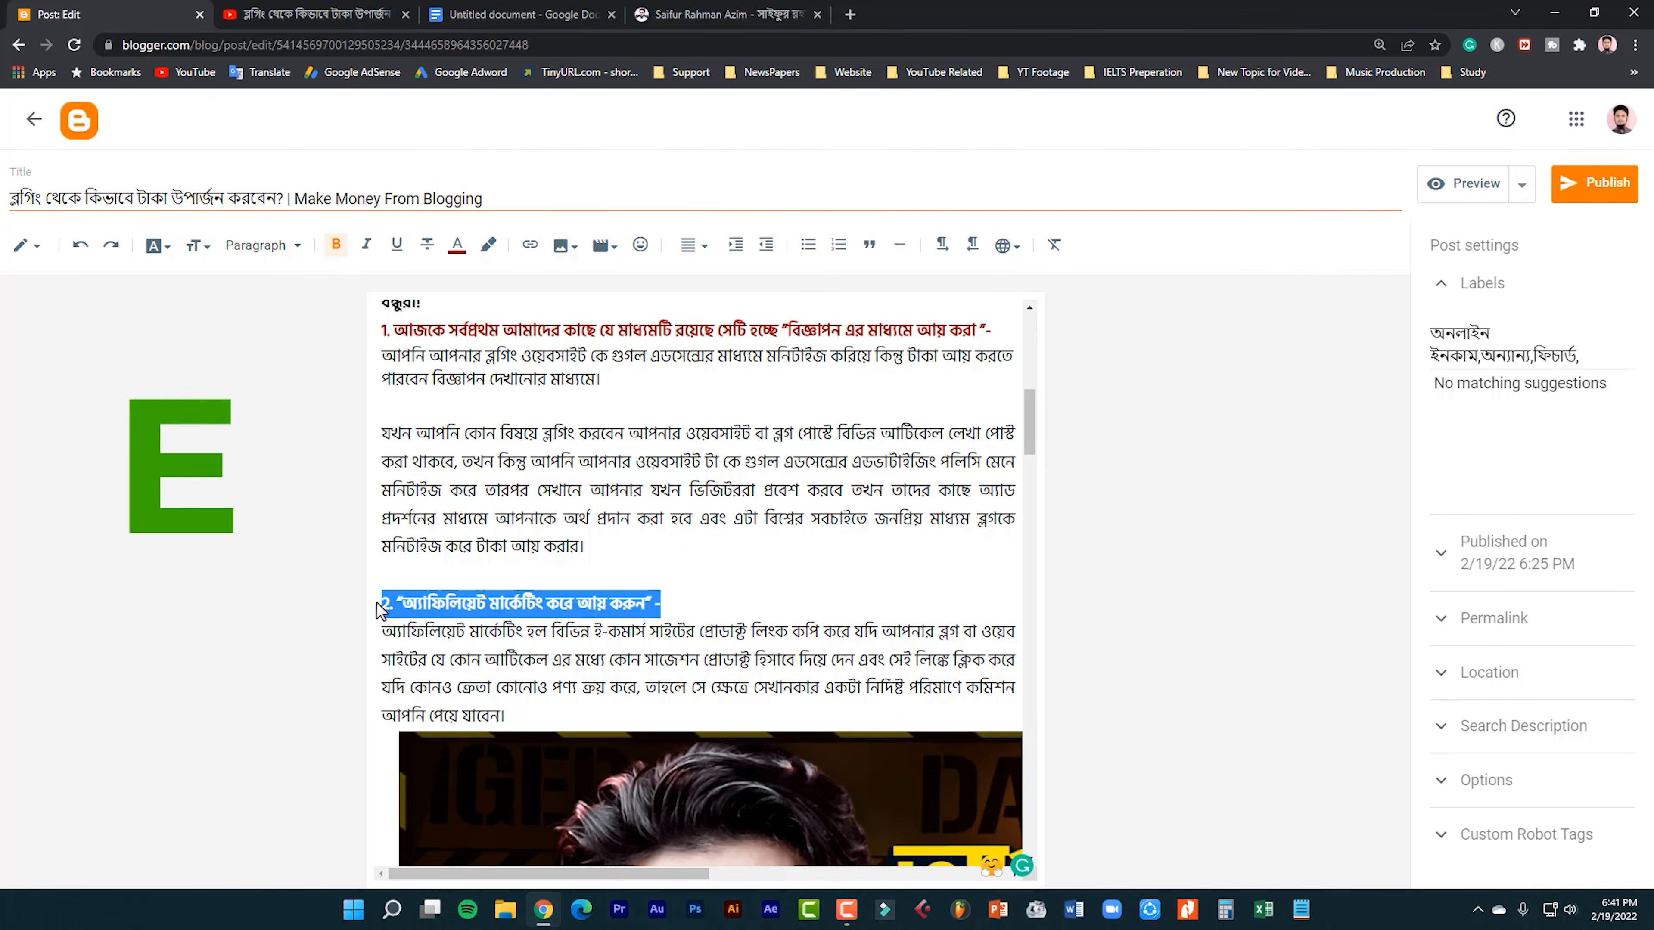
{"action": "scroll", "coordinate": [640, 573], "scroll_direction": "up", "scroll_amount": 3}
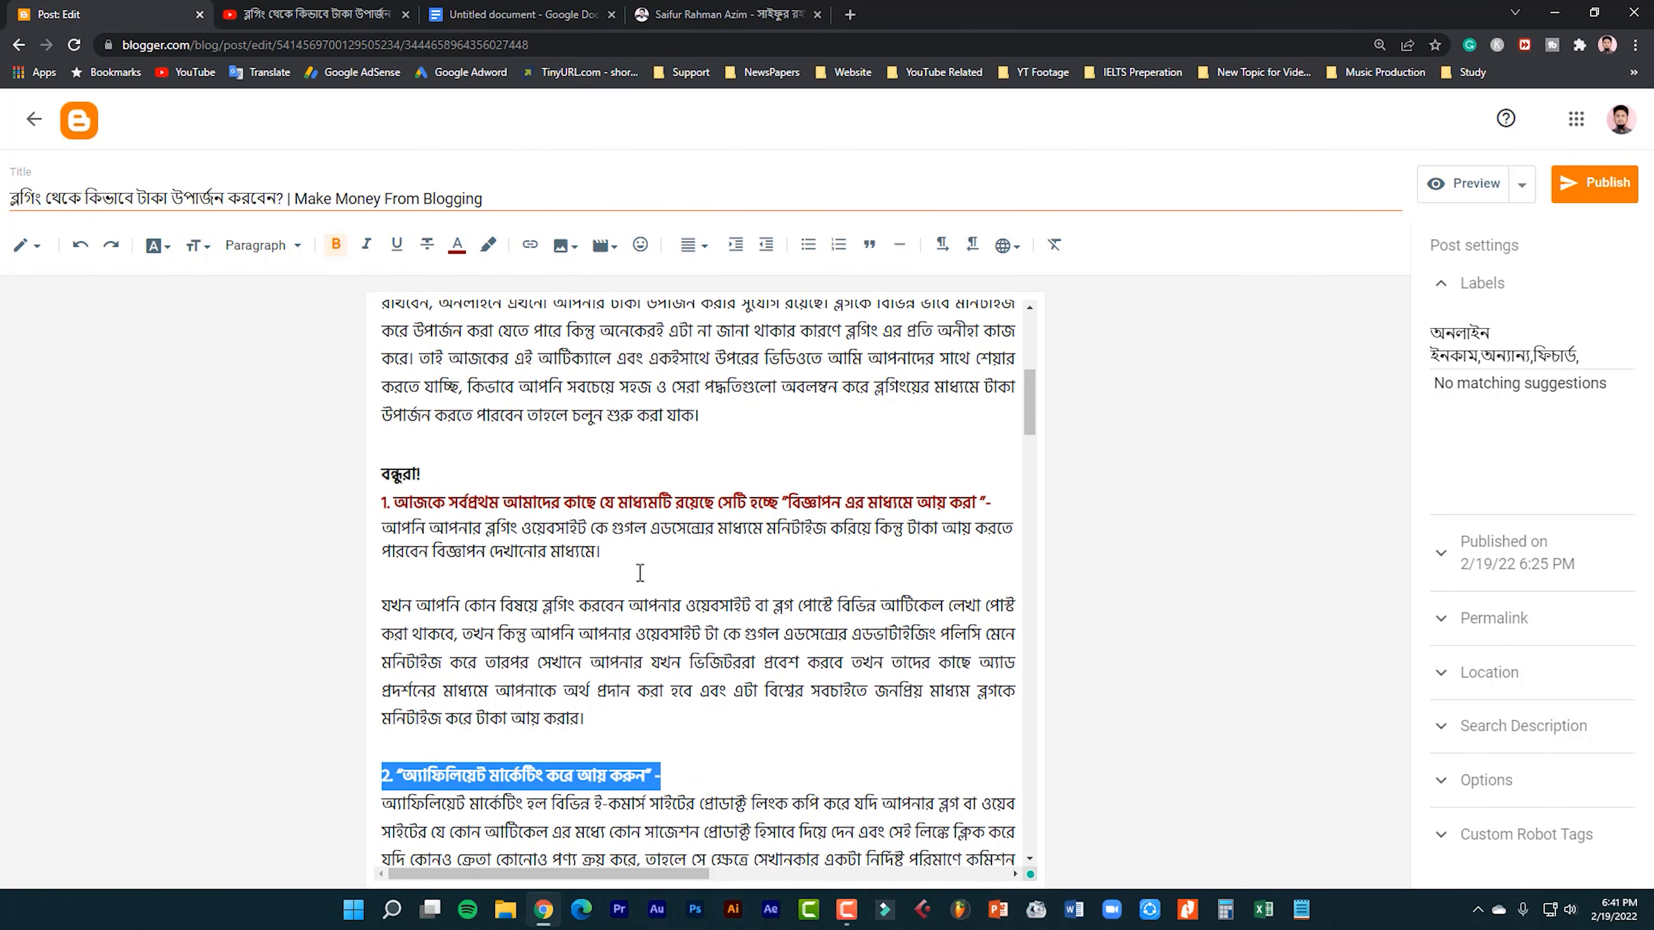
{"action": "left_click_drag", "start_coordinate": [690, 775], "coordinate": [364, 786]}
{"action": "scroll", "coordinate": [548, 552], "scroll_direction": "up", "scroll_amount": 5}
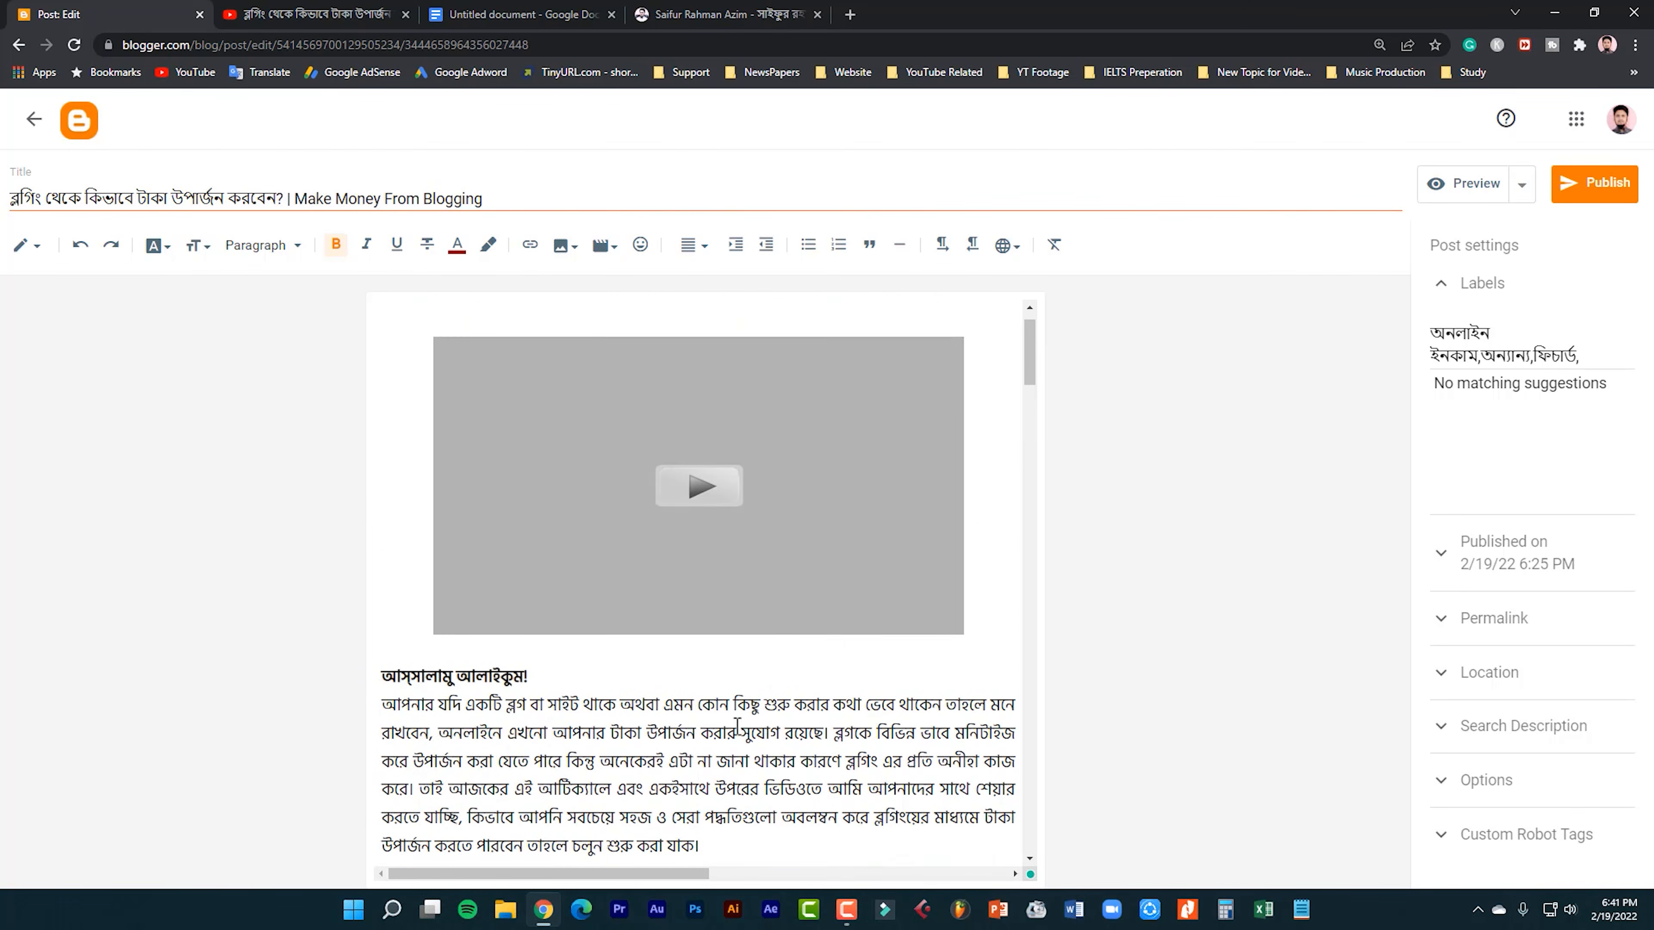
{"action": "scroll", "coordinate": [753, 741], "scroll_direction": "up", "scroll_amount": 1}
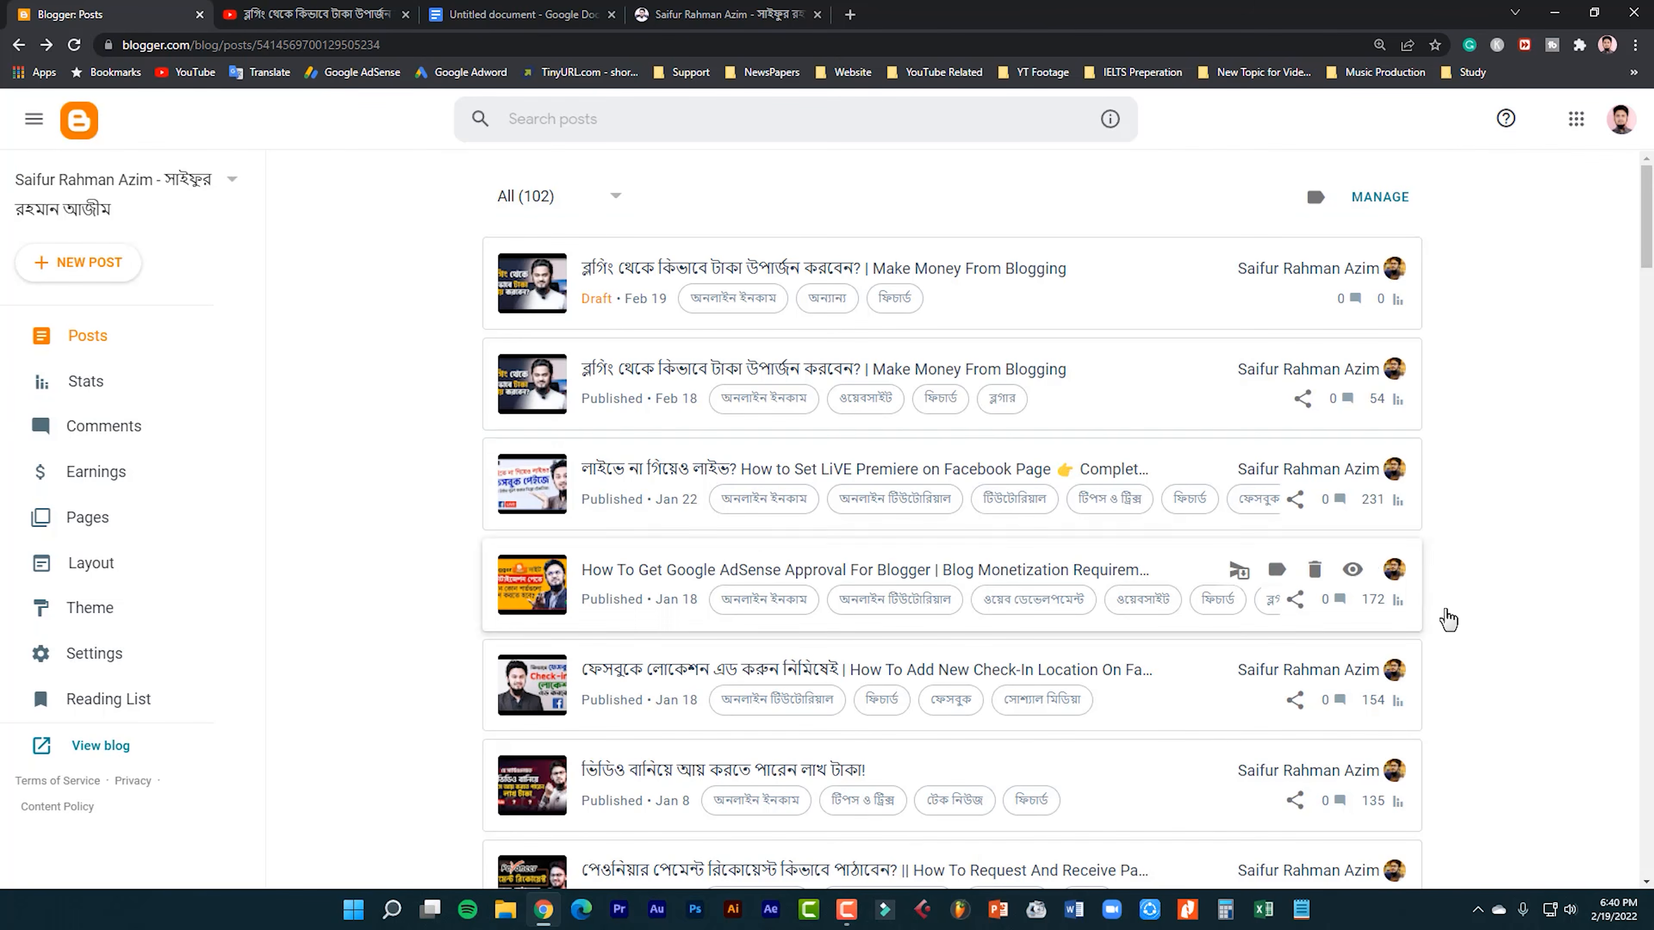
Open the "Make Money From Blogging" draft from the posts list and look through it down to the closing social links.
{"action": "left_click", "coordinate": [1162, 317]}
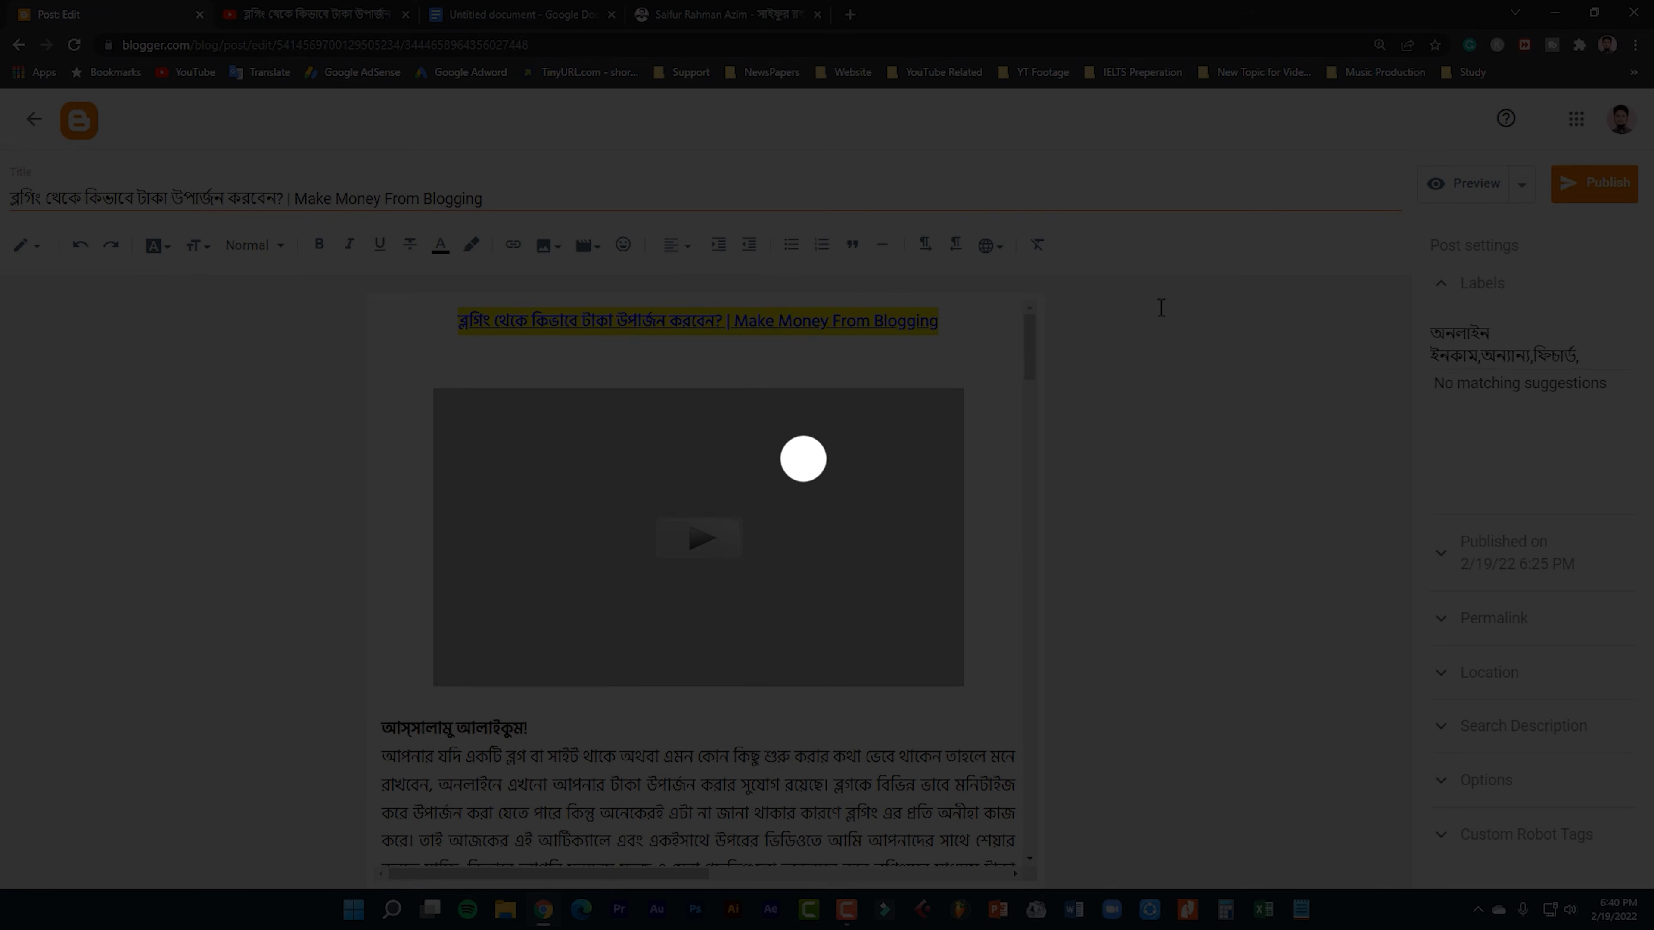
{"action": "scroll", "coordinate": [1159, 306], "scroll_direction": "down", "scroll_amount": 4}
{"action": "scroll", "coordinate": [1161, 308], "scroll_direction": "down", "scroll_amount": 15}
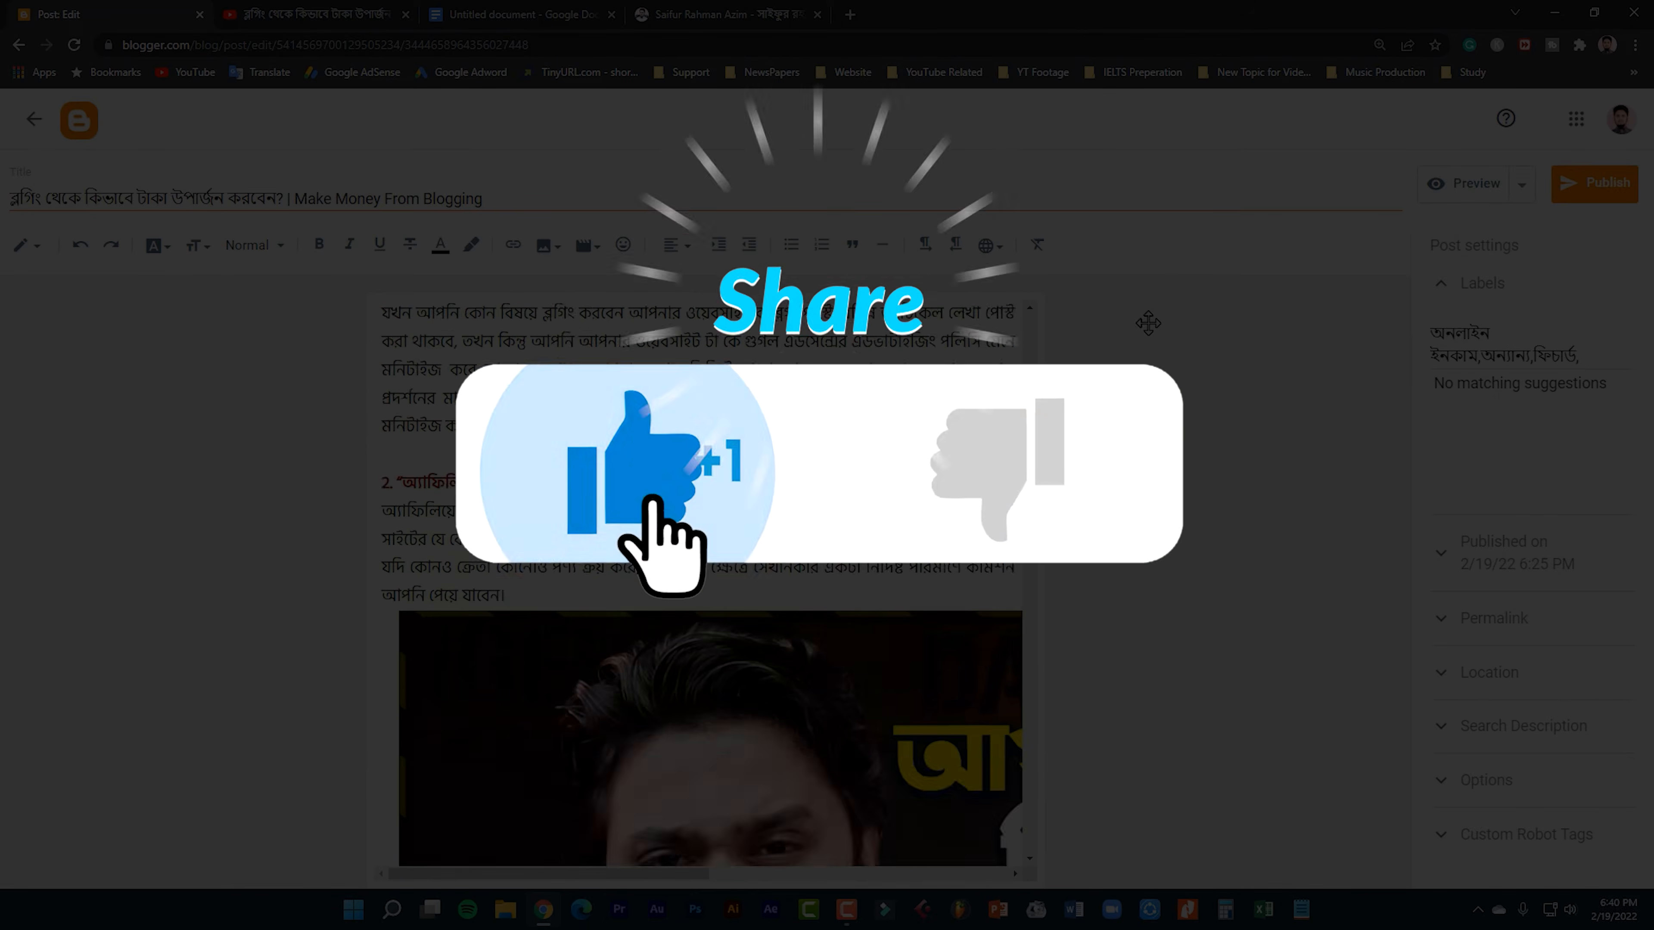
{"action": "scroll", "coordinate": [860, 770], "scroll_direction": "down", "scroll_amount": 6}
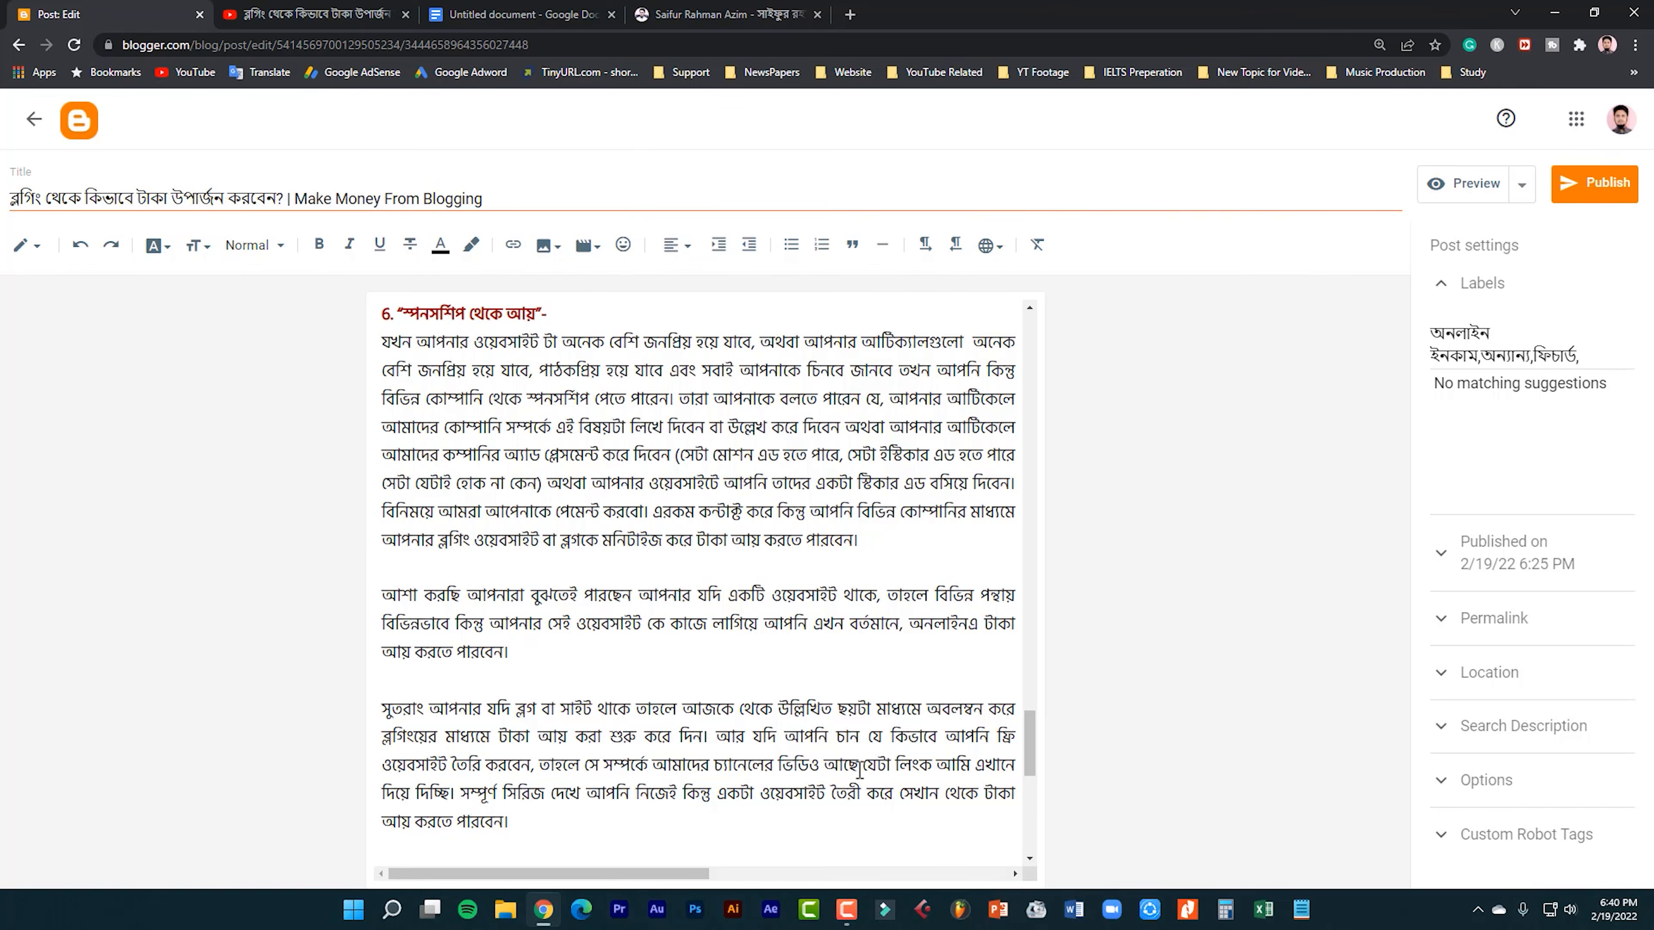
{"action": "scroll", "coordinate": [860, 771], "scroll_direction": "down", "scroll_amount": 10}
{"action": "scroll", "coordinate": [860, 762], "scroll_direction": "up", "scroll_amount": 10}
{"action": "scroll", "coordinate": [865, 724], "scroll_direction": "down", "scroll_amount": 10}
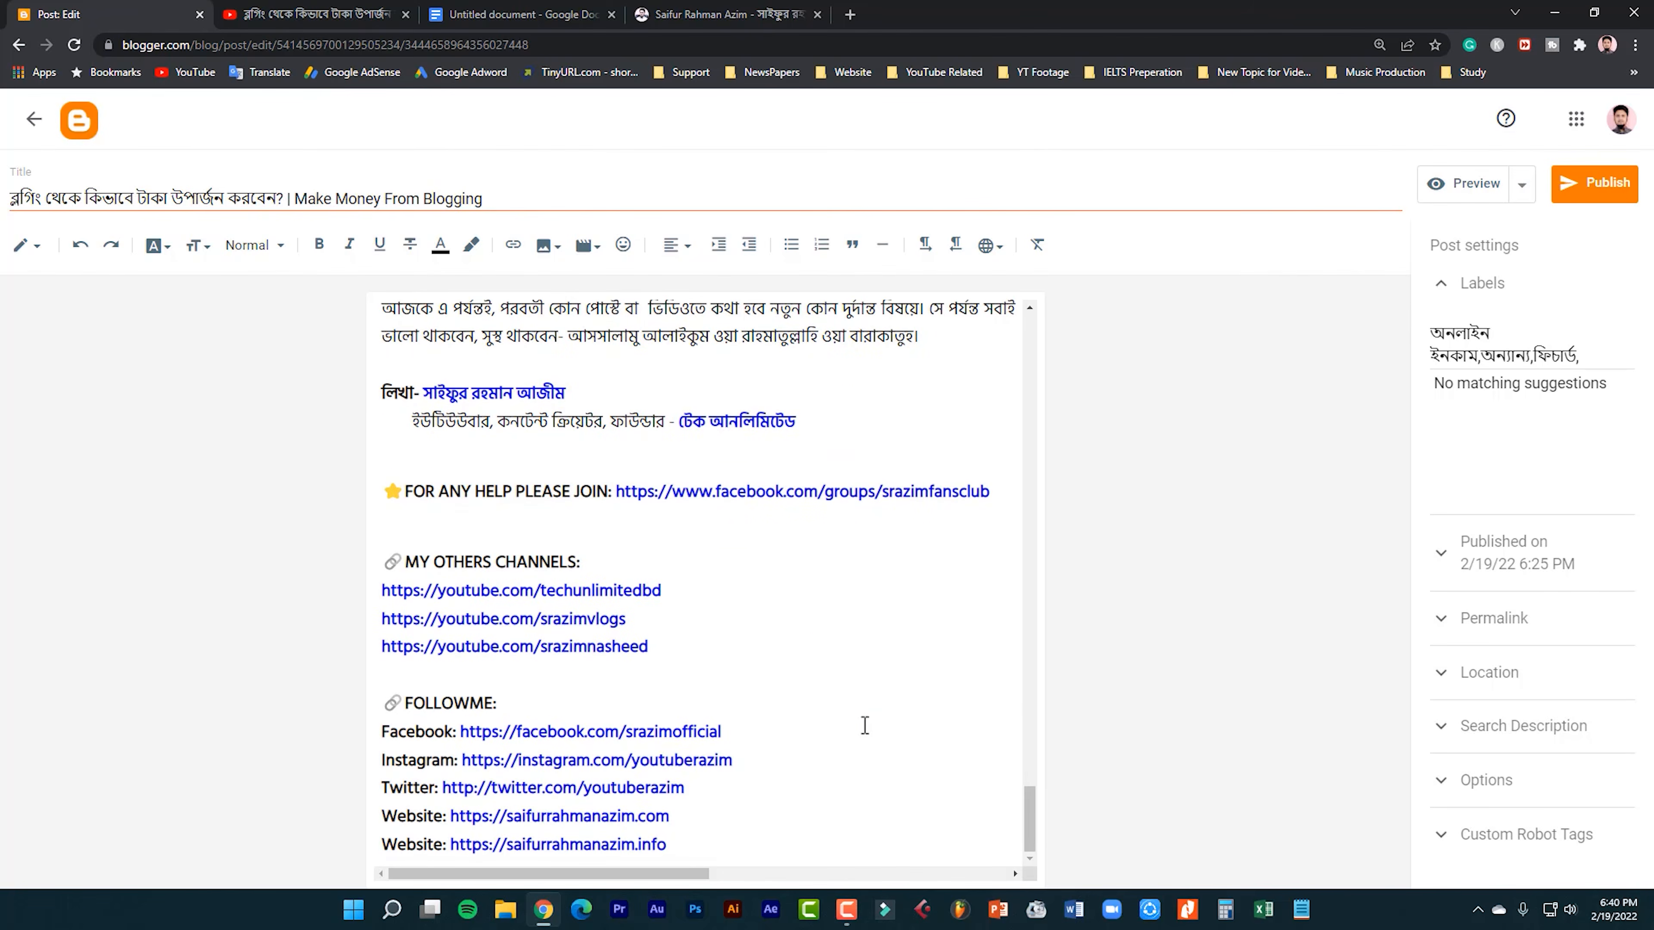